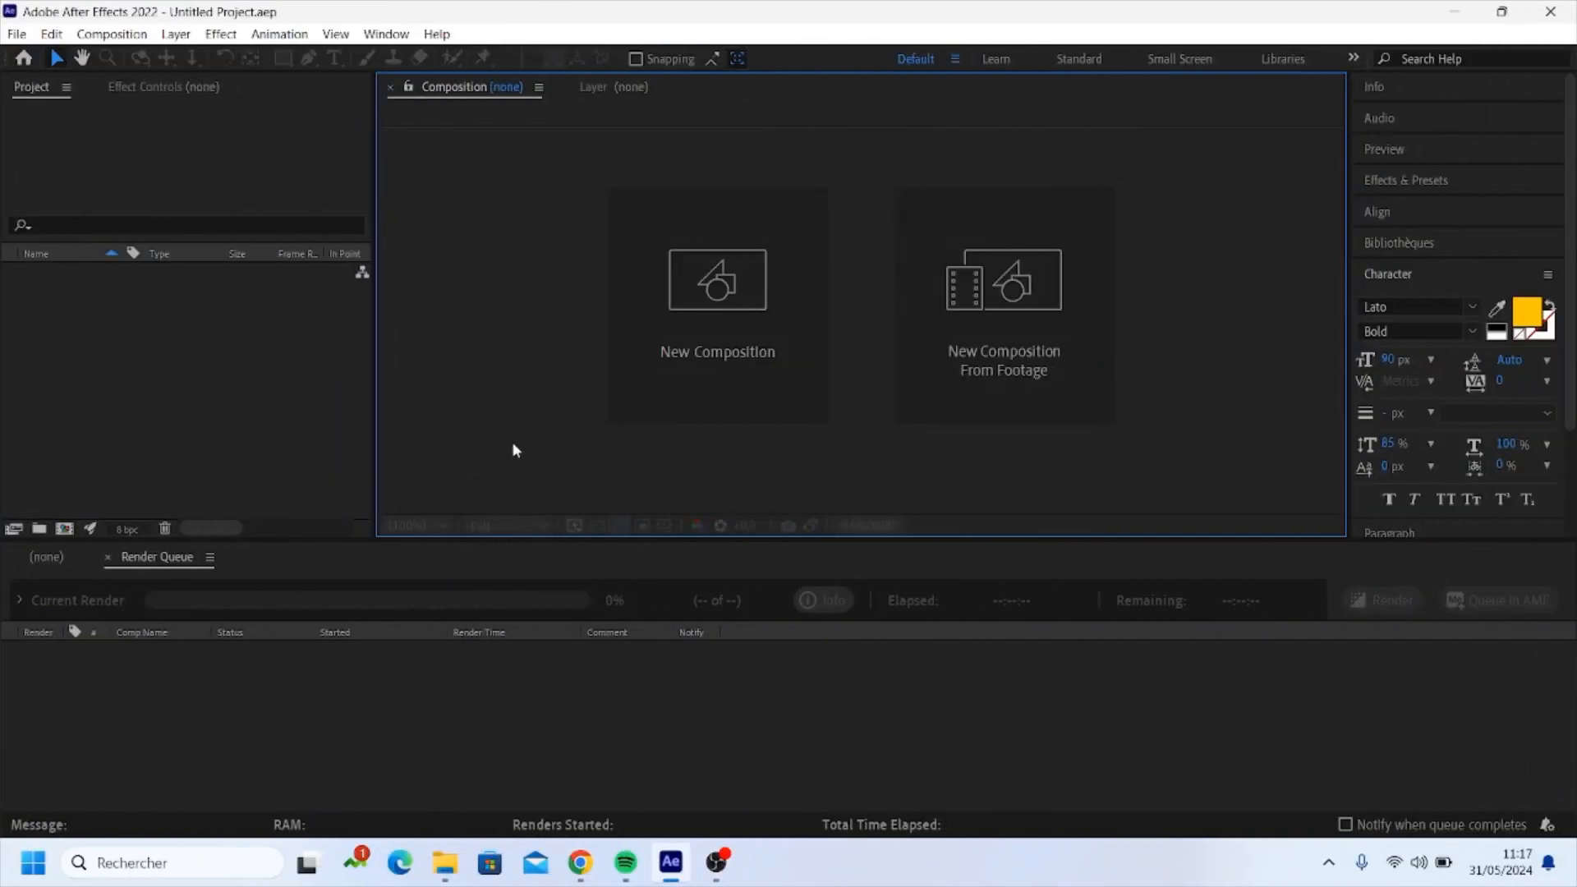
- Create a 1444 × 1600 px composition at 29,97 fps, and import the 411scenes MP4 and the MOONDEITY MP3
click(687, 338)
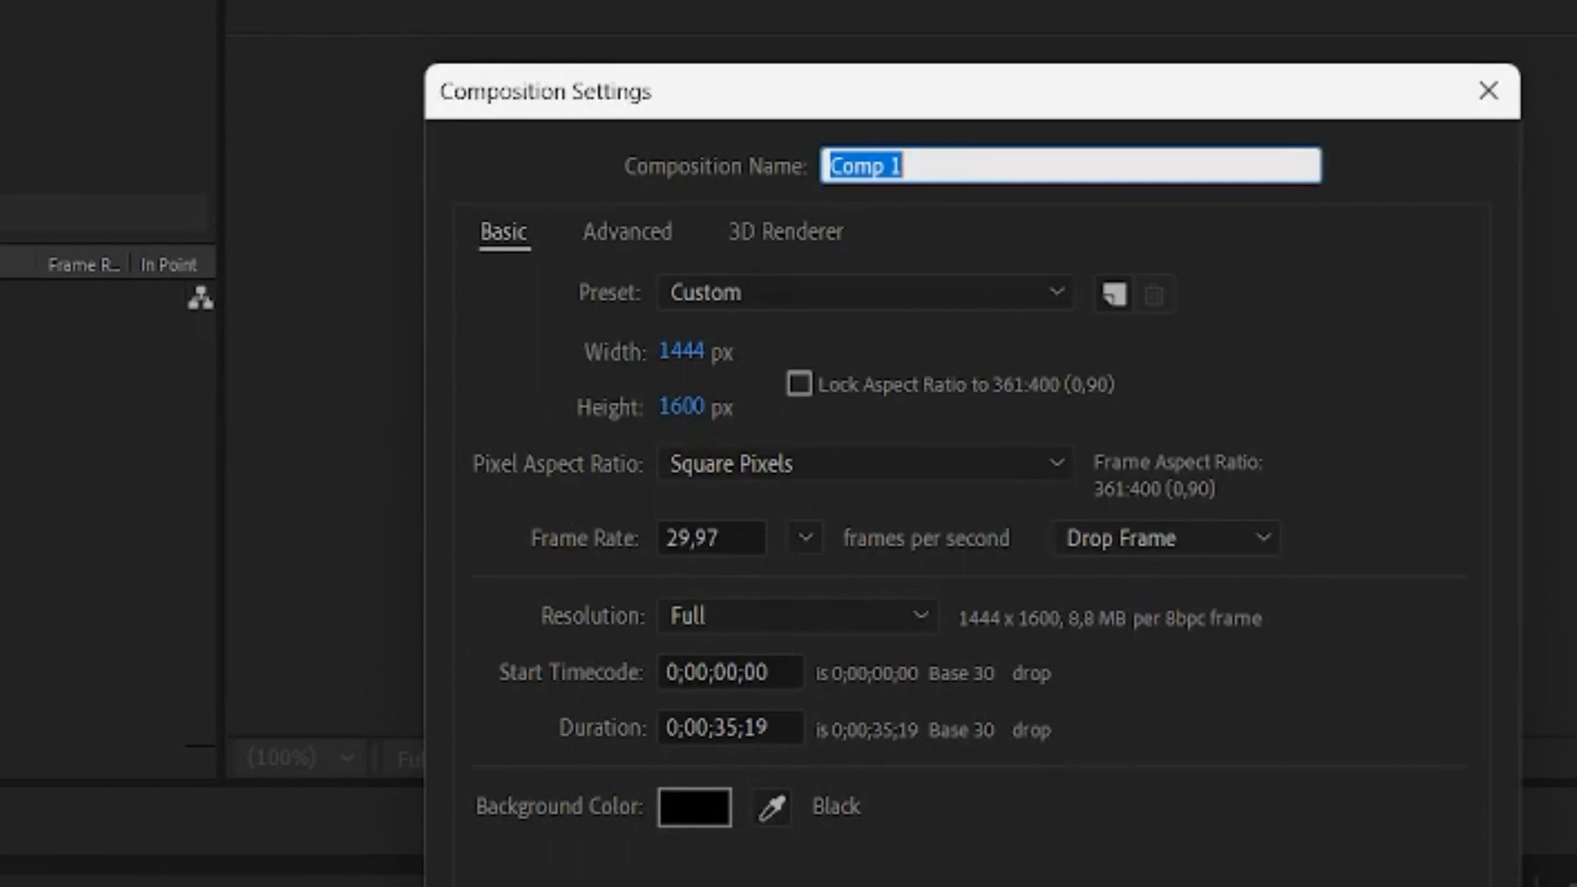
click(923, 669)
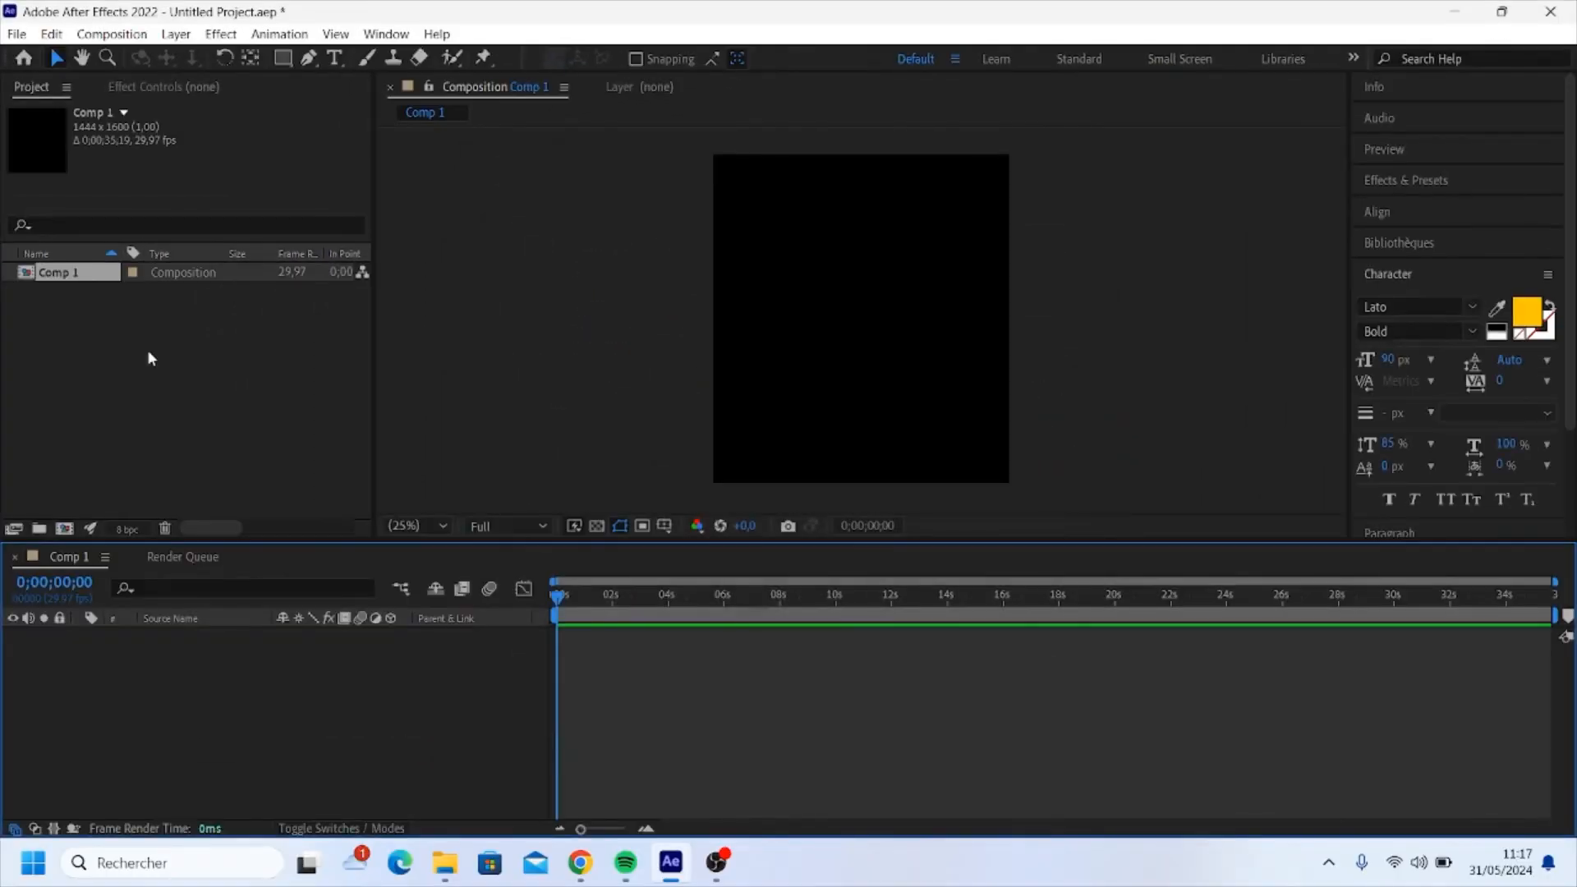
right_click(140, 349)
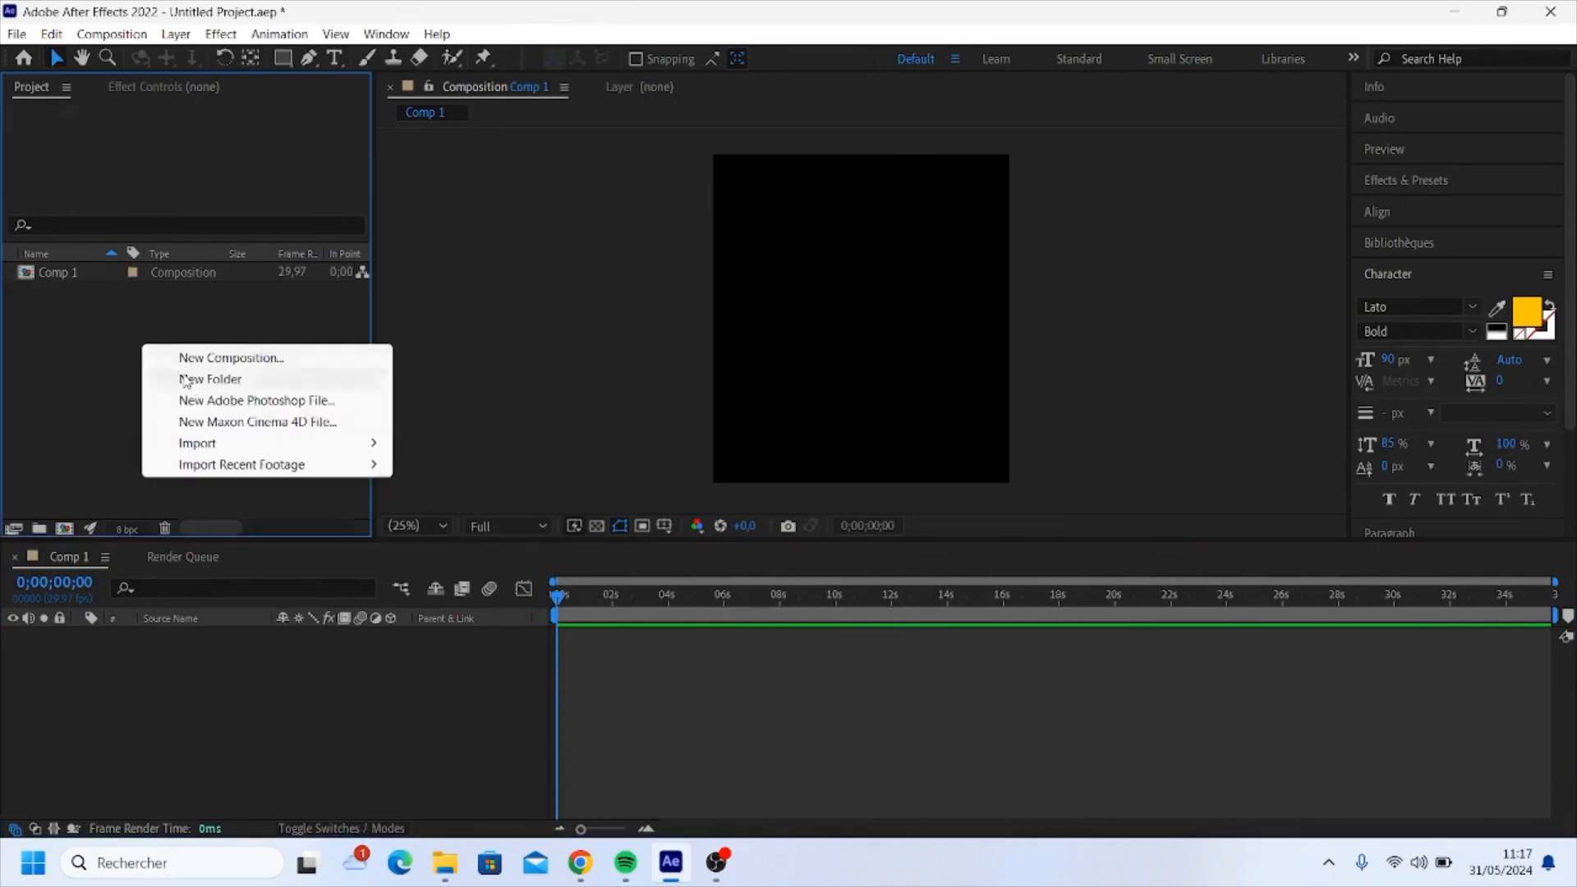
mouse_move(238, 443)
click(435, 444)
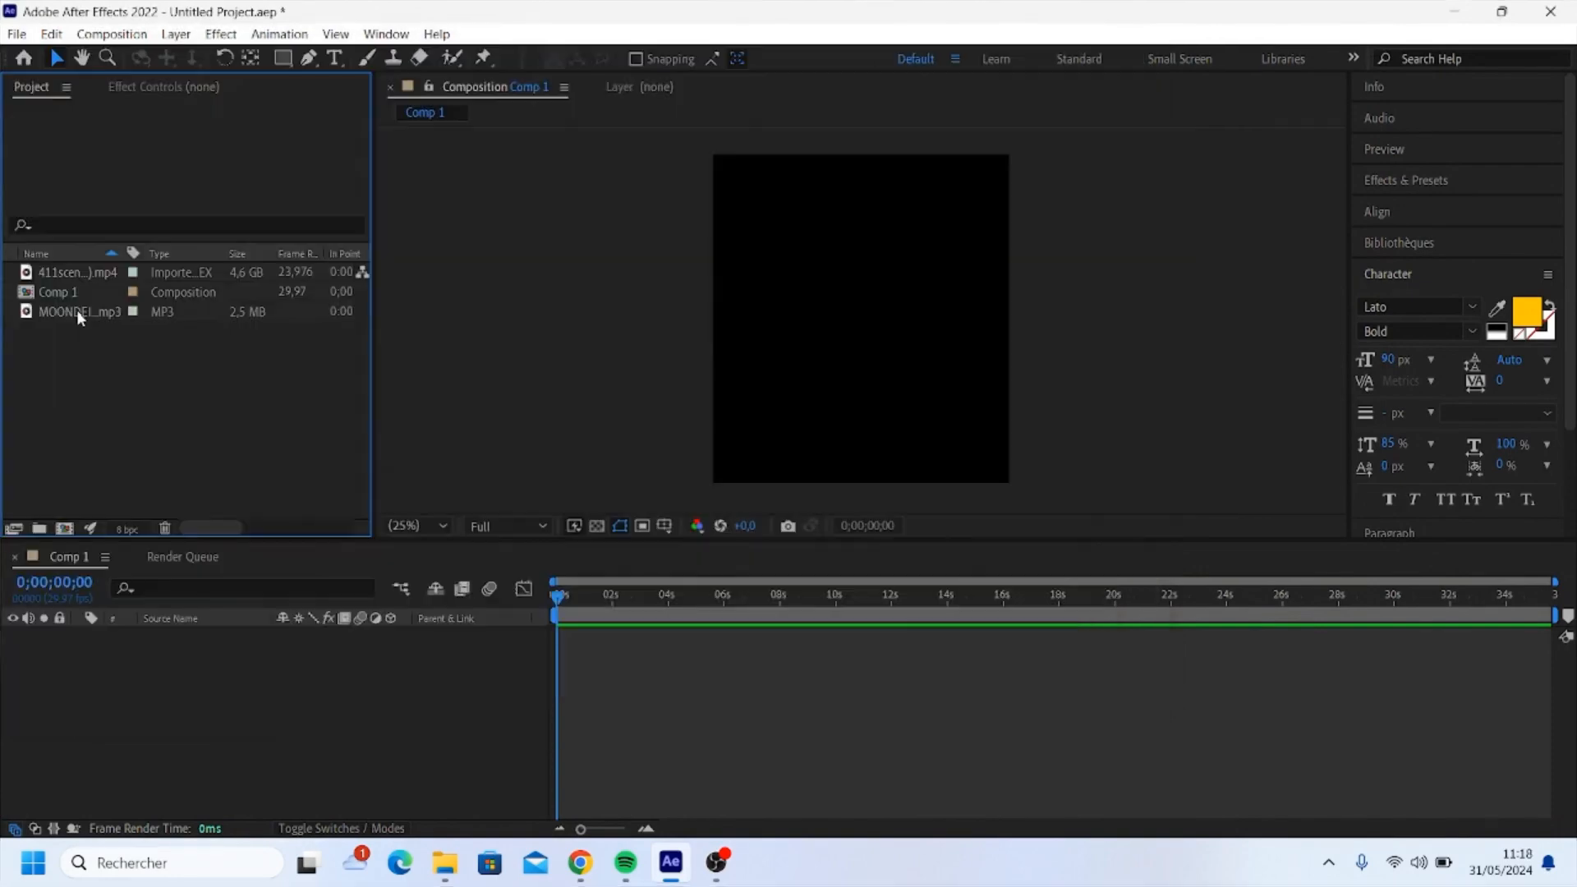
- Place the MOONDEITY MP3 in the composition starting at 0;00;00;00 and preview the audio
drag(80, 318, 664, 647)
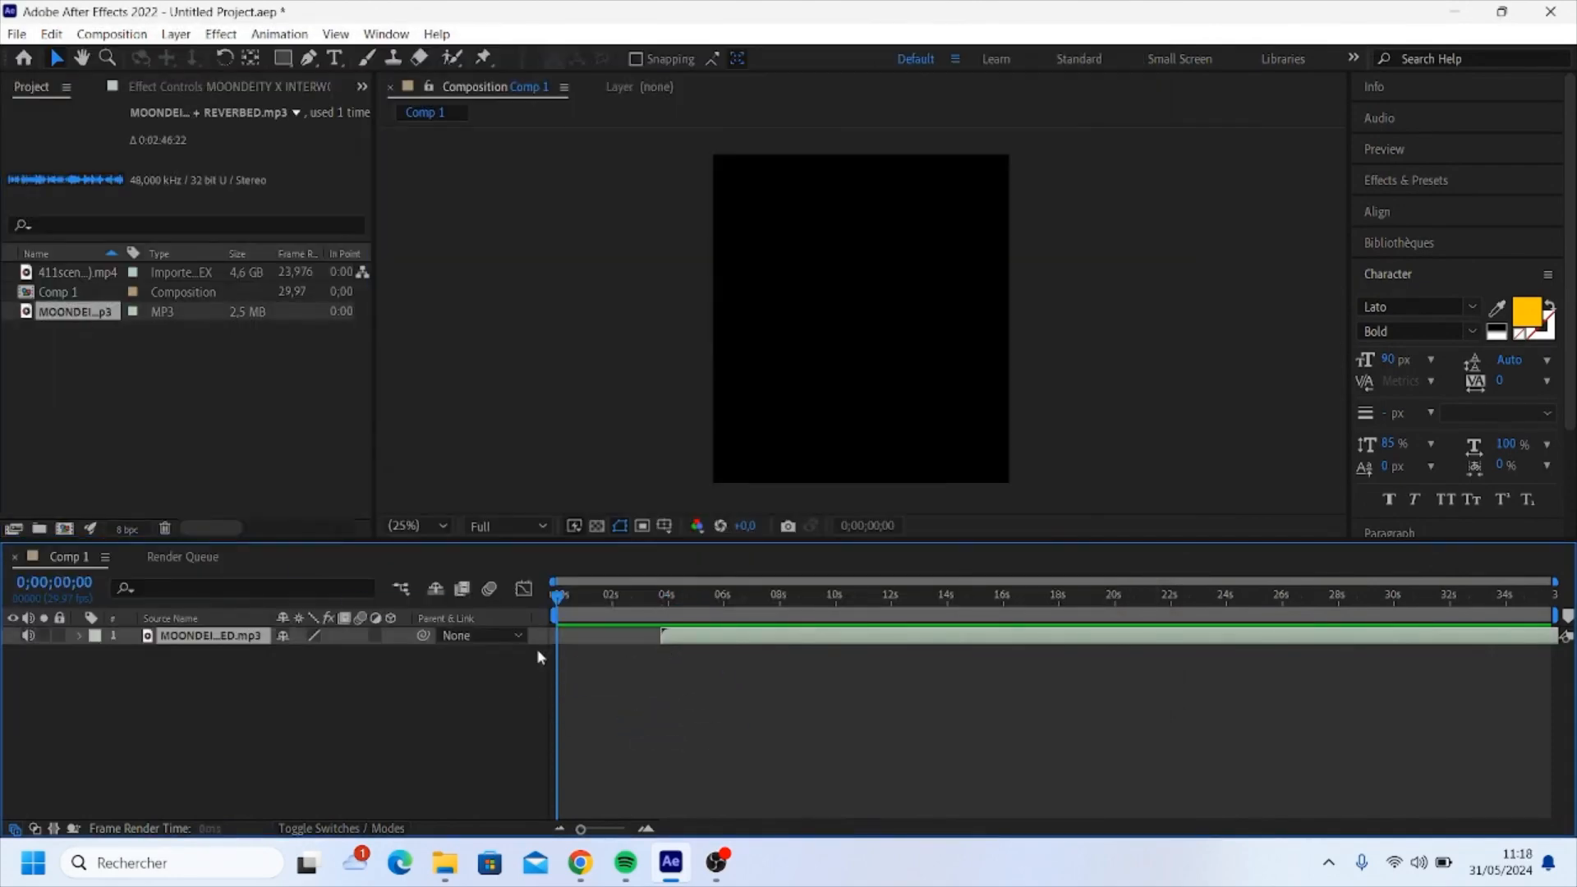
key(equal)
key(equal)
drag(1052, 636, 604, 633)
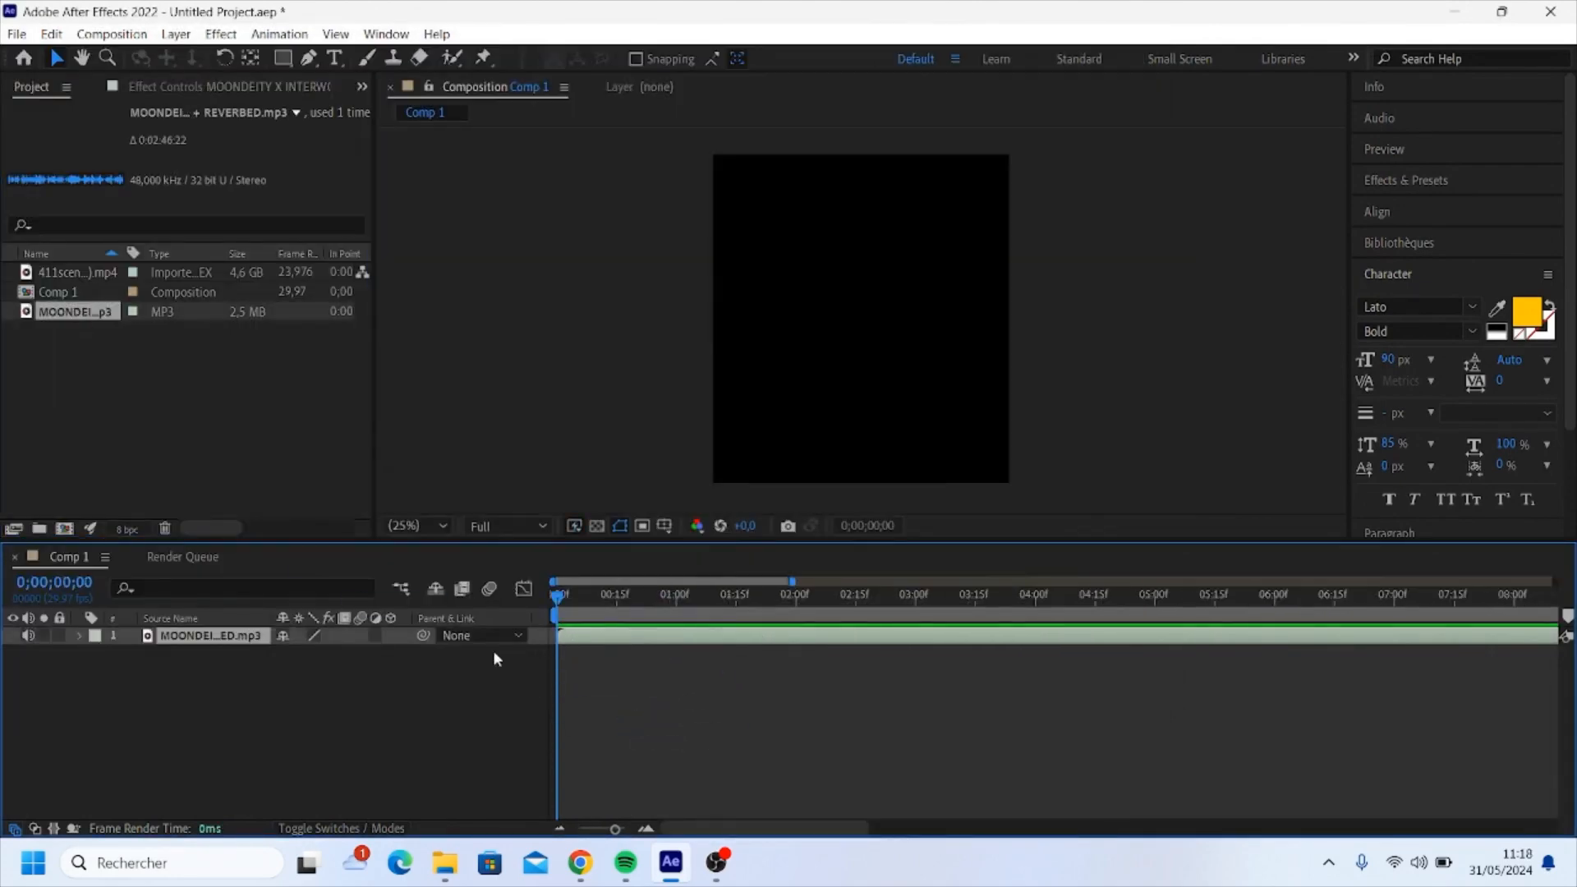
key(minus)
key(minus)
key(space)
key(space)
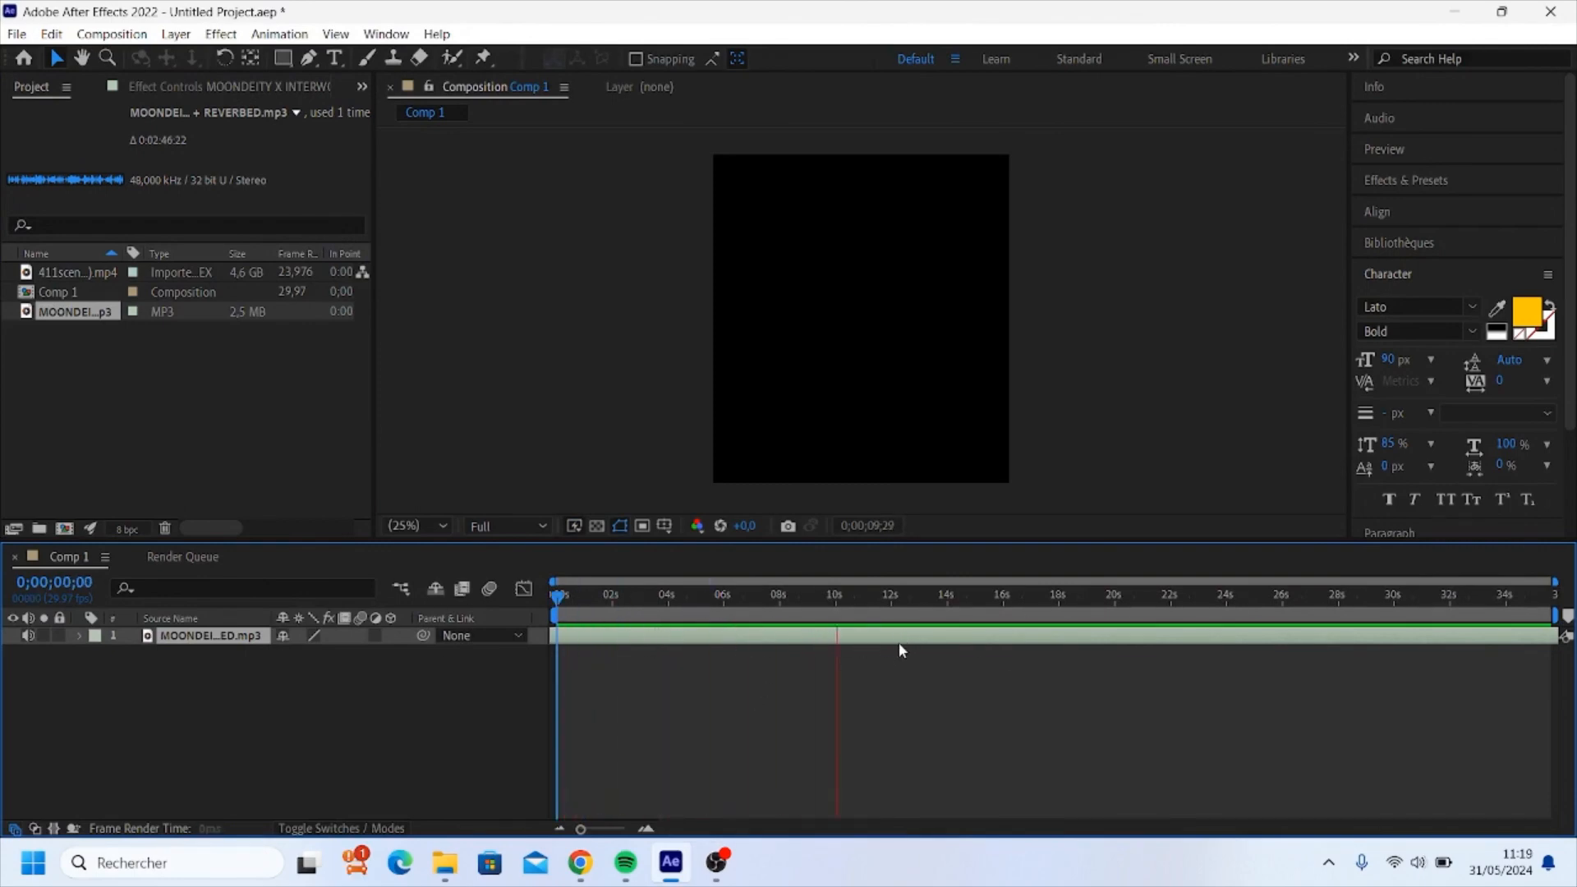
- Convert the MP3 layer's audio to keyframes with the Keyframe Assistant
right_click(626, 642)
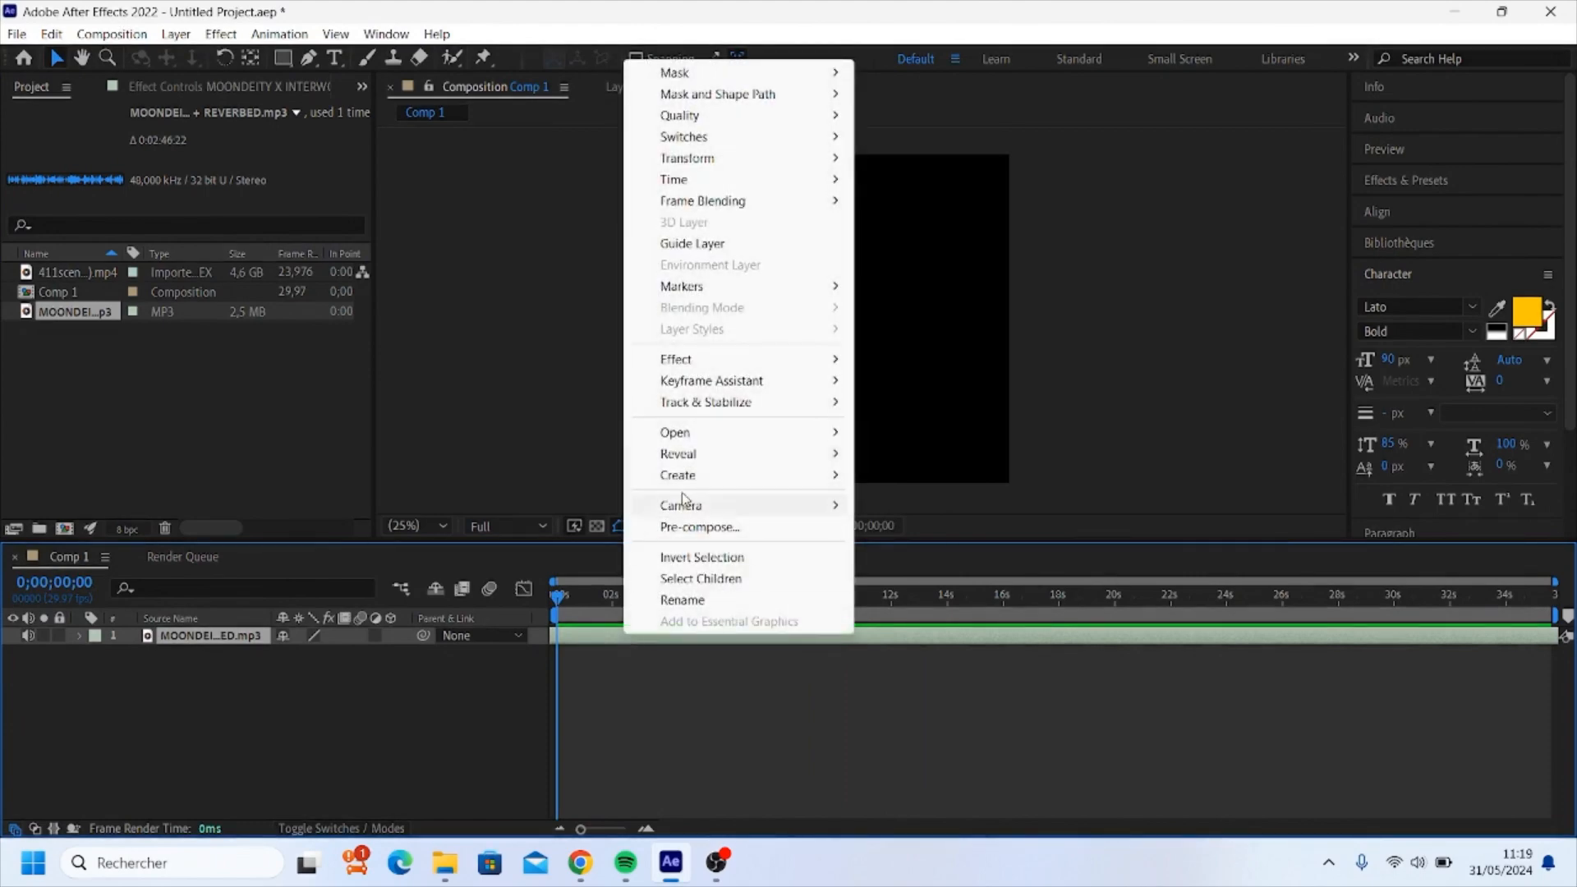
mouse_move(728, 386)
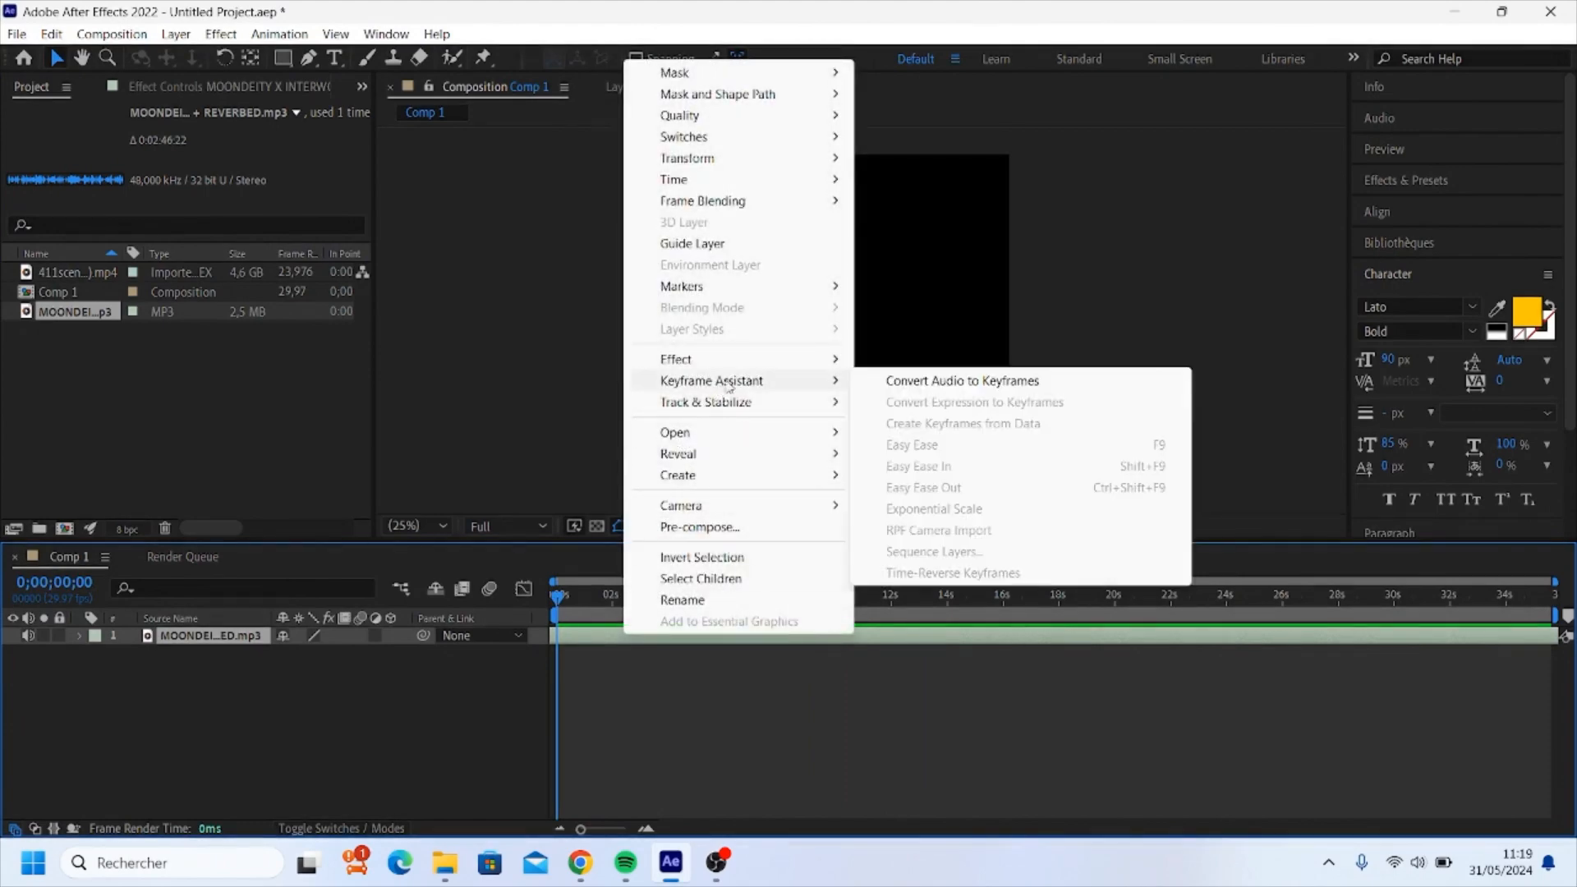
click(917, 383)
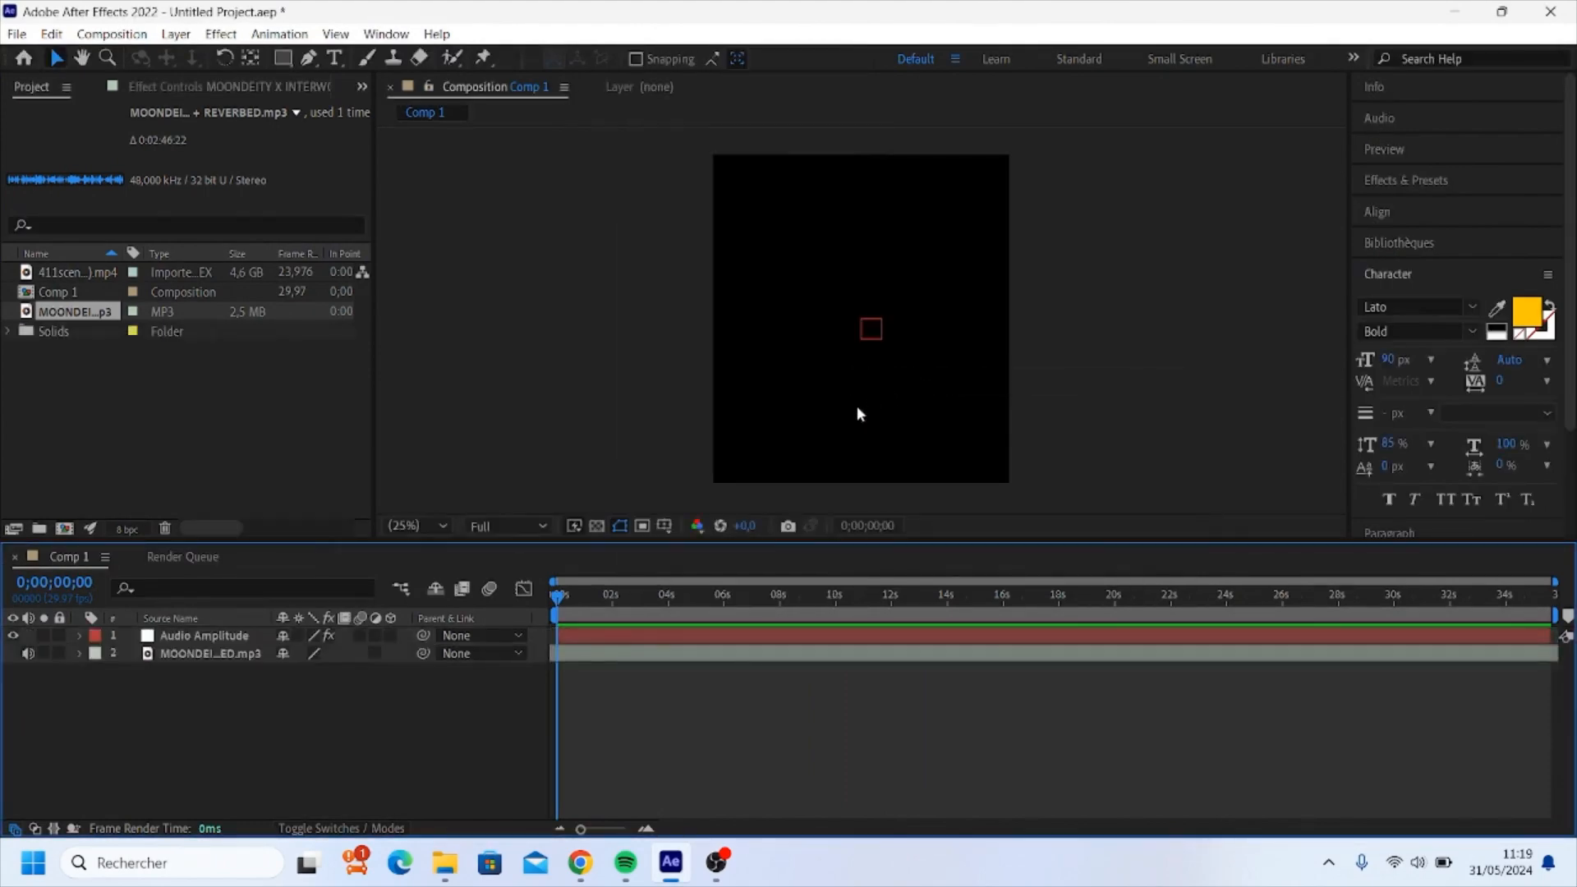
- Reveal the Audio Amplitude layer's keyframes and show the Both Channels slider in the Graph Editor
click(603, 636)
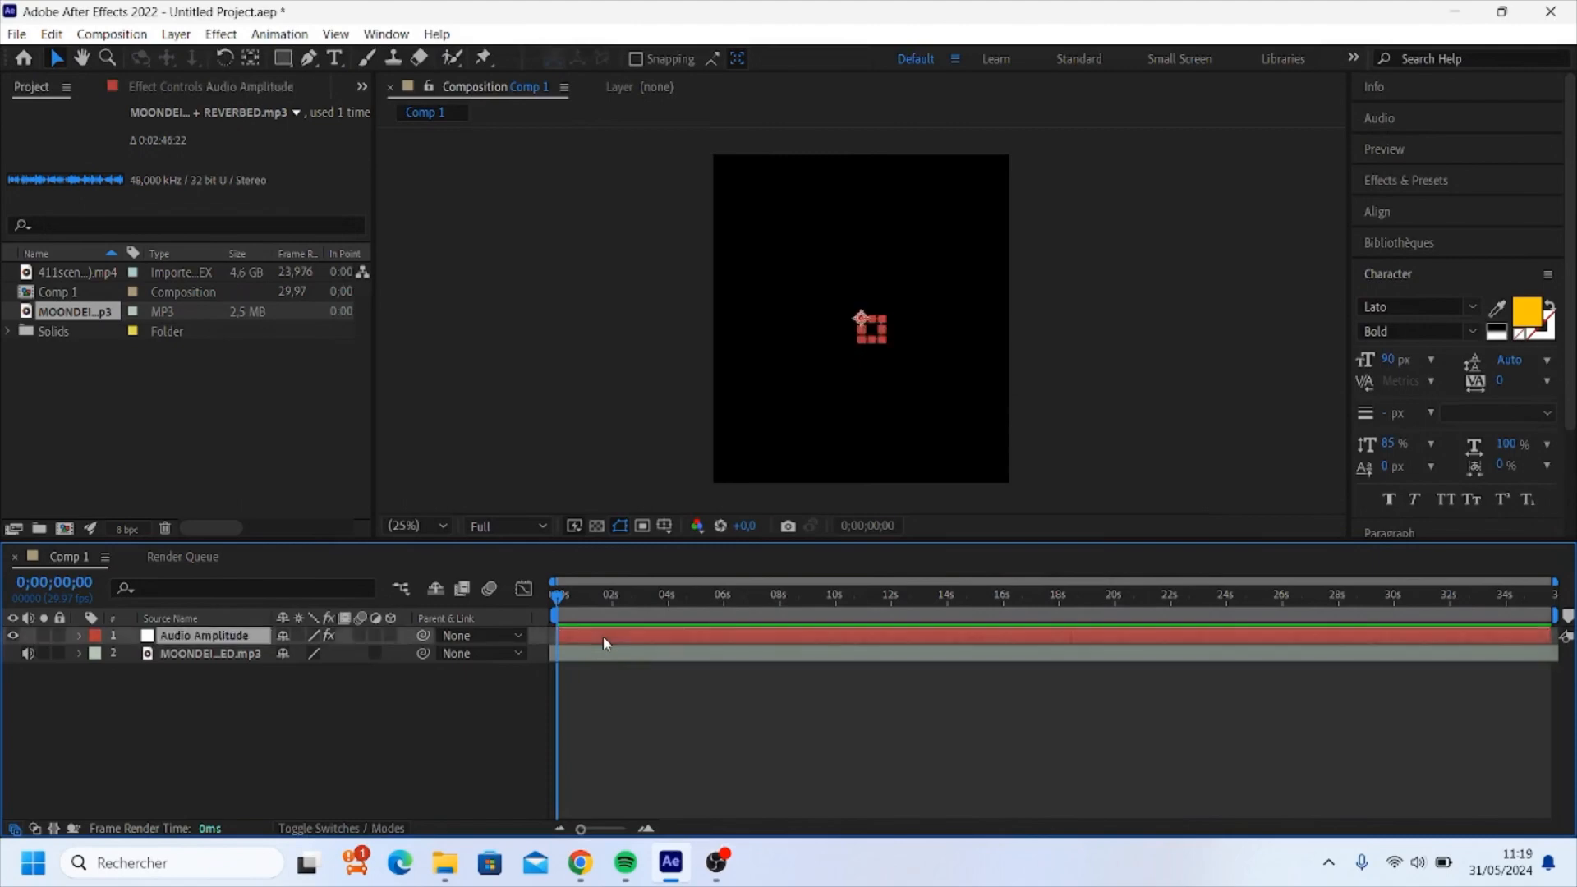
key(u)
click(194, 739)
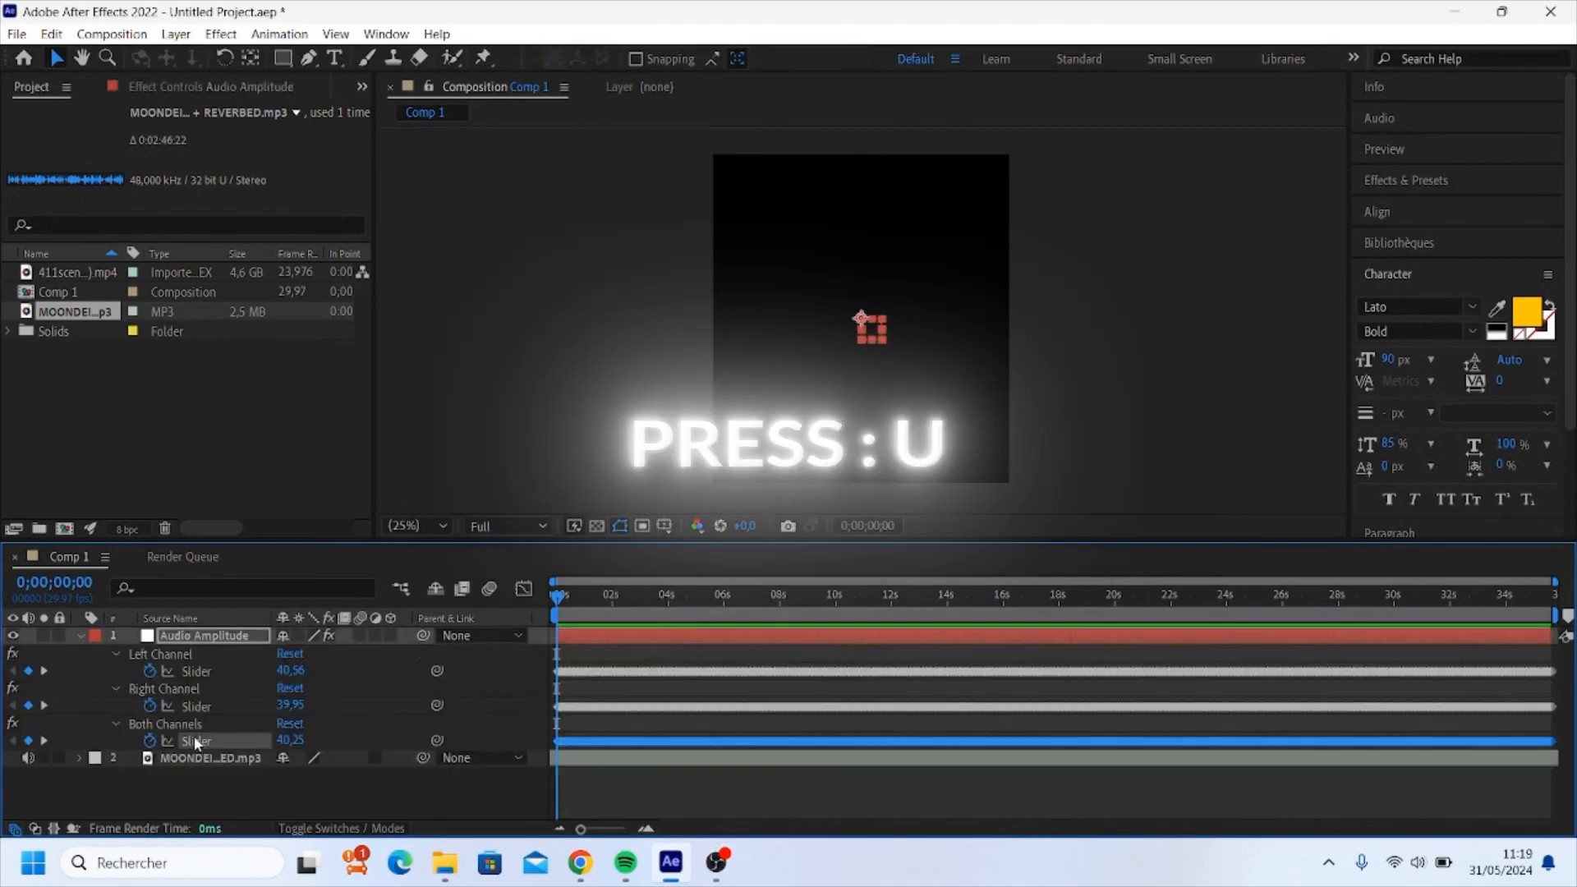
click(524, 589)
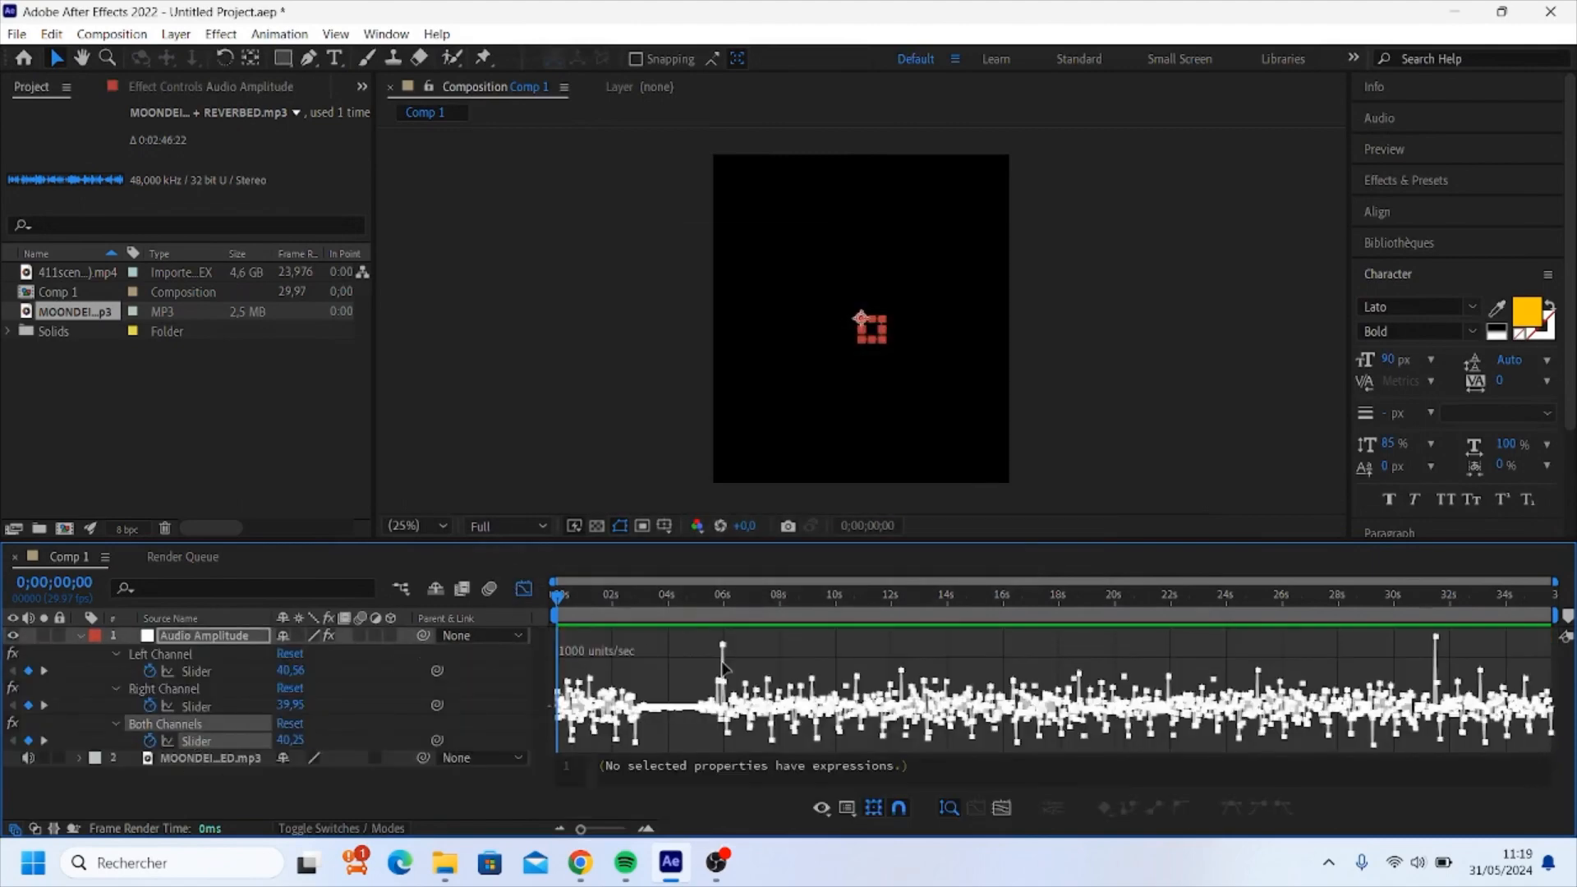
- Place seven numbered composition markers on the audio beats, starting with the peak at 0;00;05;28, and close the Graph Editor
drag(737, 603, 753, 606)
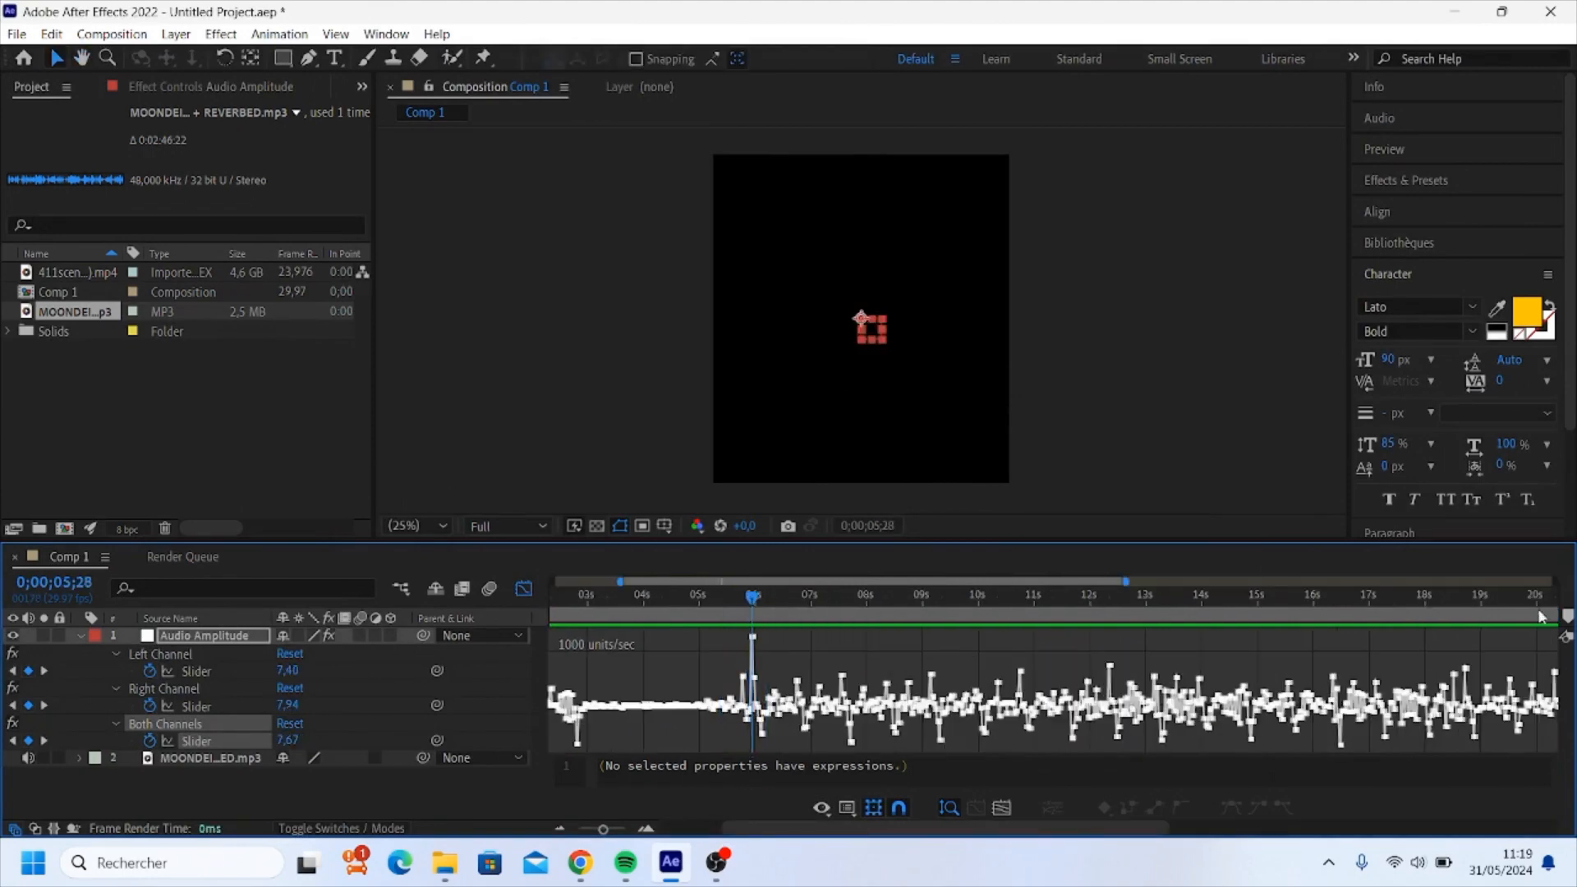
key(space)
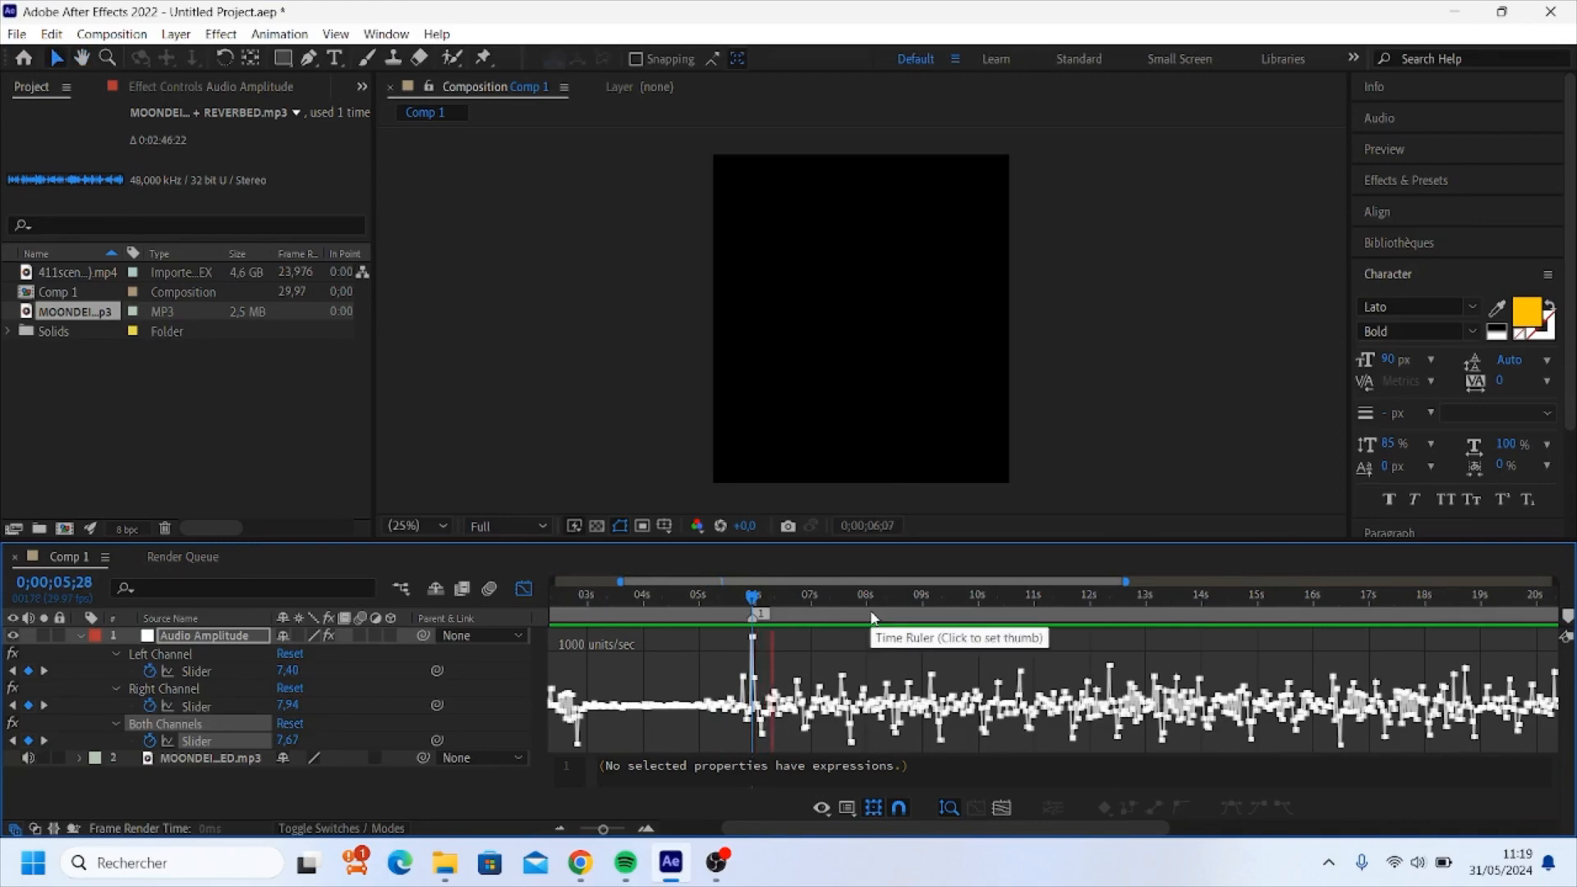
click(840, 599)
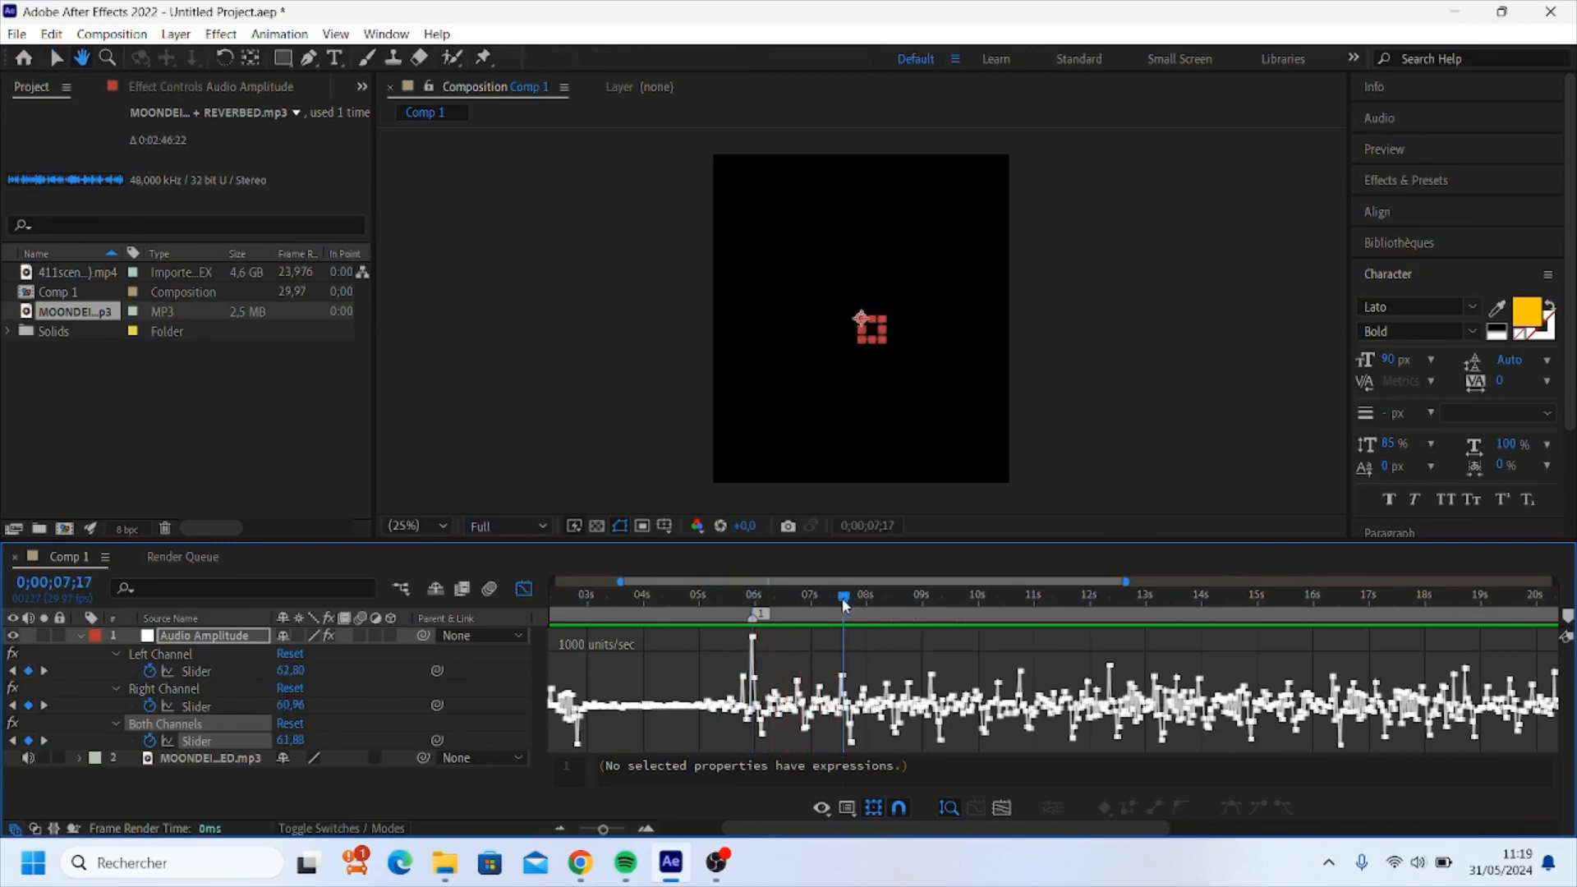
key(space)
key(KP_Multiply)
key(KP_Multiply)
click(1023, 598)
key(KP_Multiply)
click(1110, 598)
key(KP_Multiply)
click(1199, 598)
key(KP_Multiply)
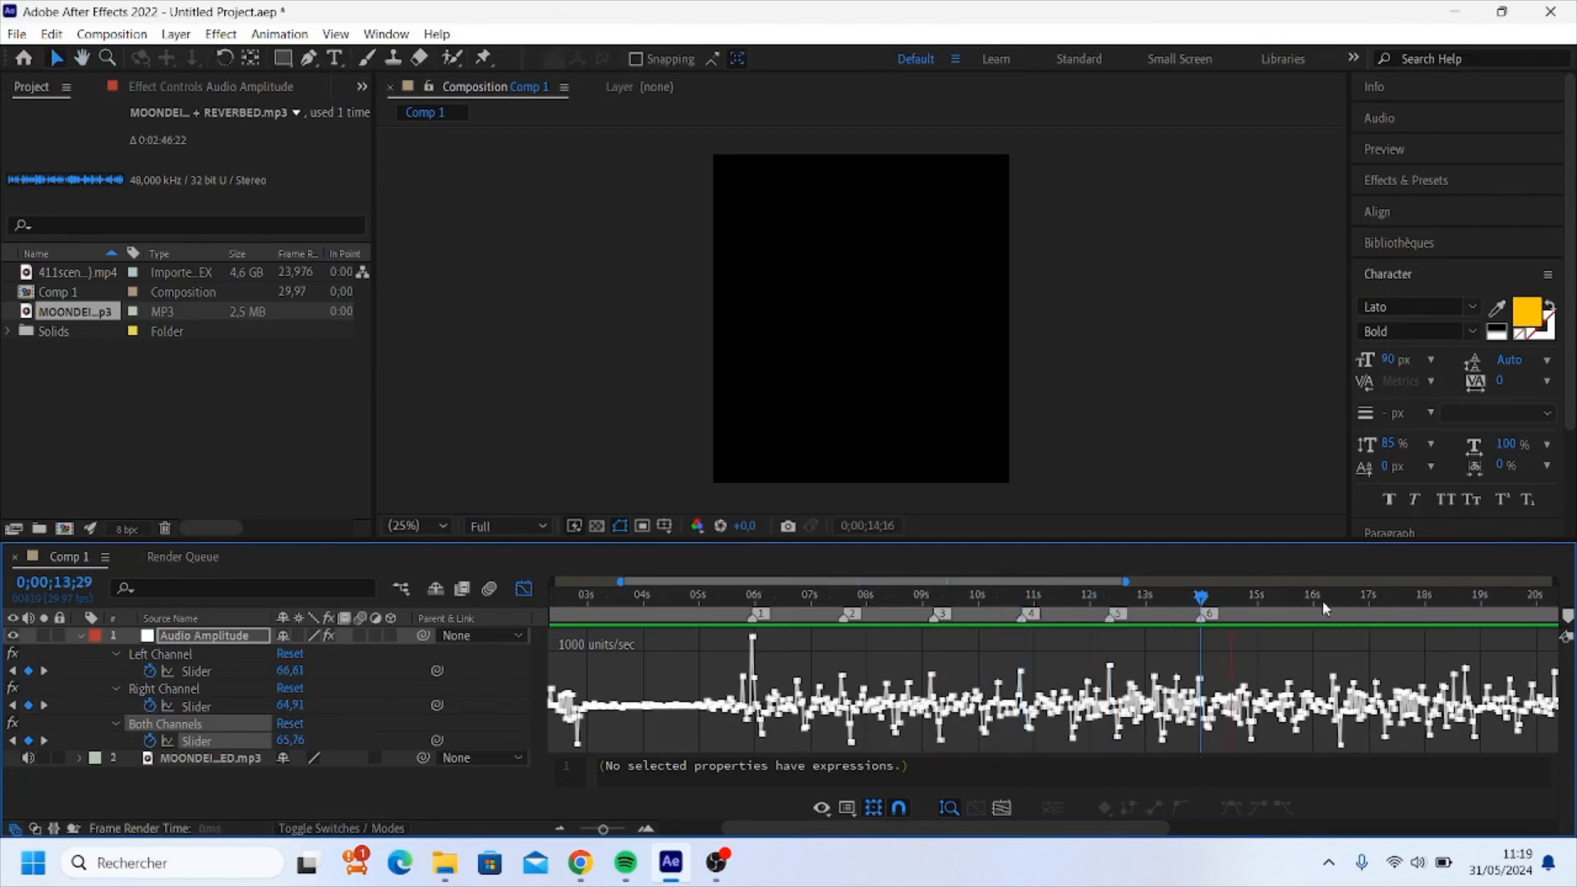
click(1287, 598)
key(KP_Multiply)
key(shift+F3)
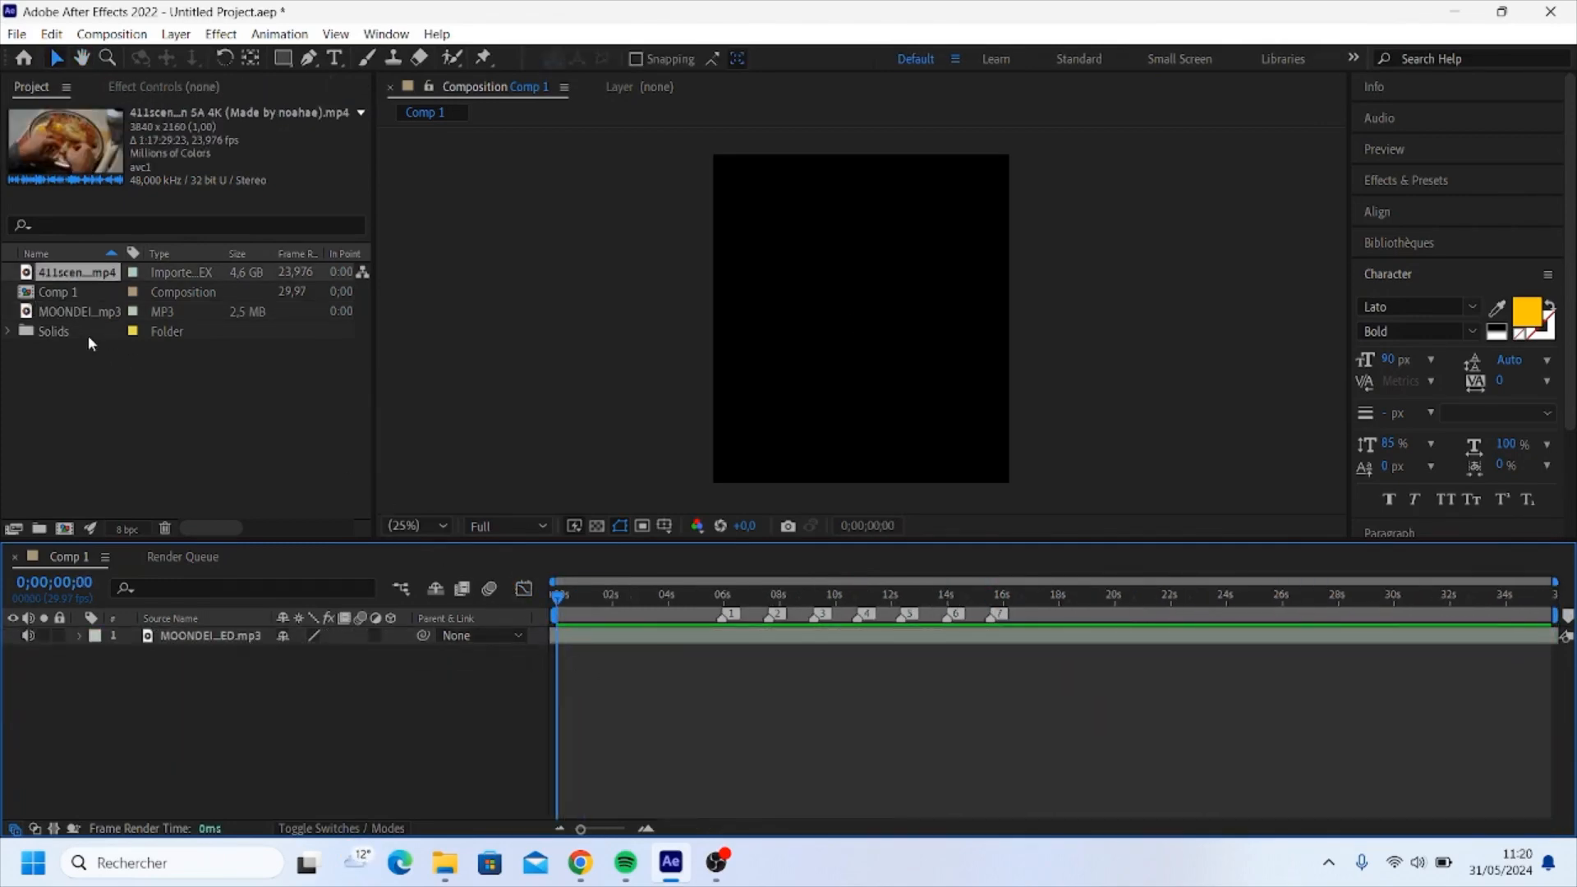
- Add the 411scenes MP4 to the composition and scrub through its footage along the beat markers
drag(76, 272, 650, 654)
drag(705, 606, 858, 606)
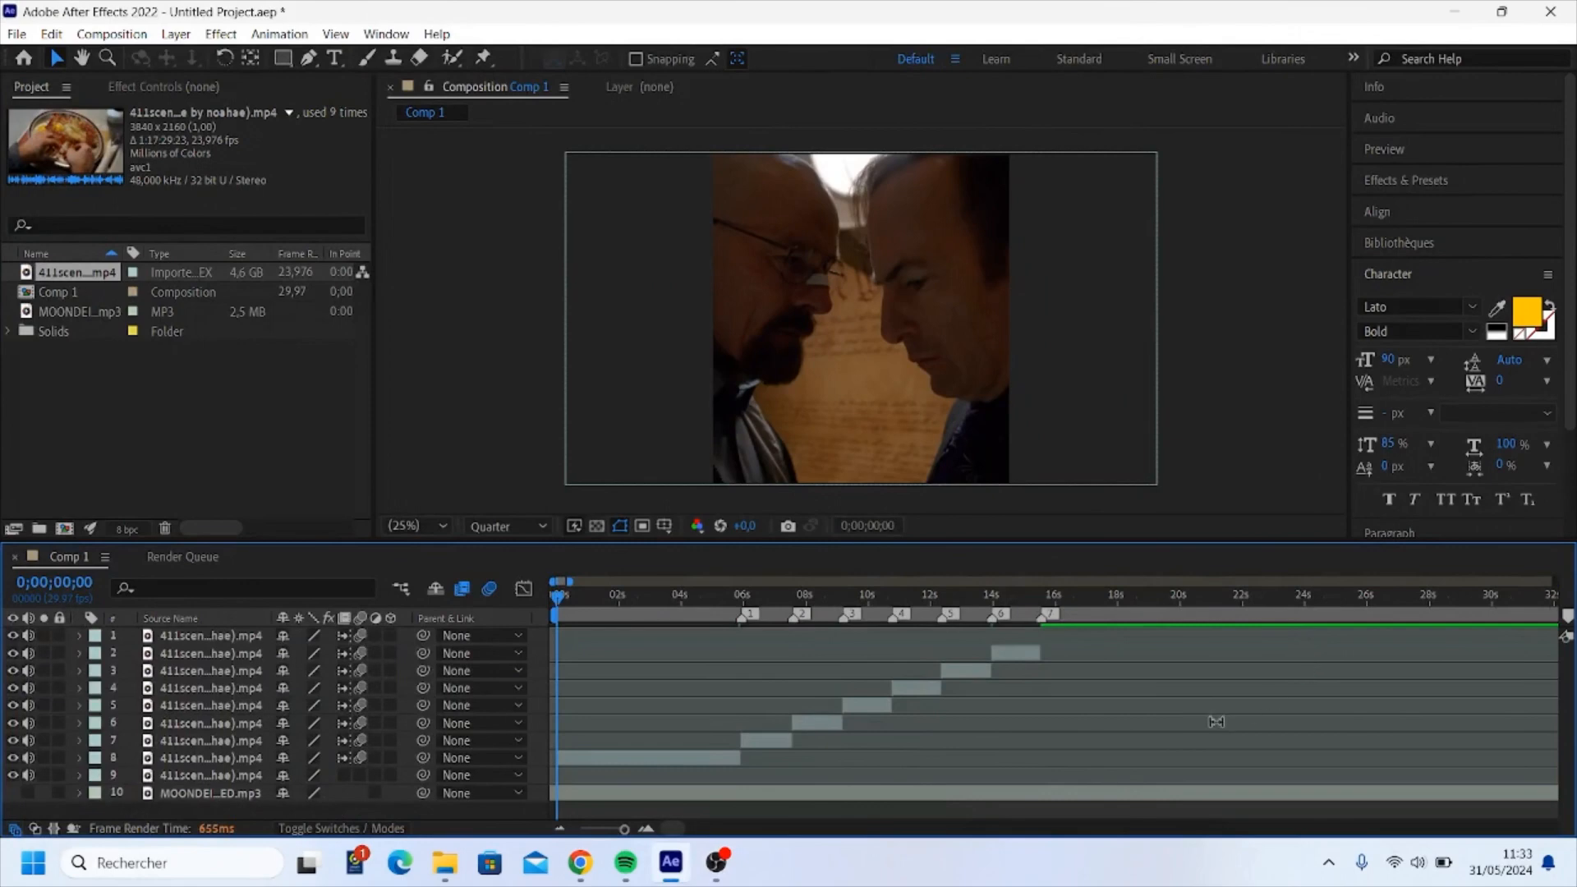
drag(559, 596, 973, 637)
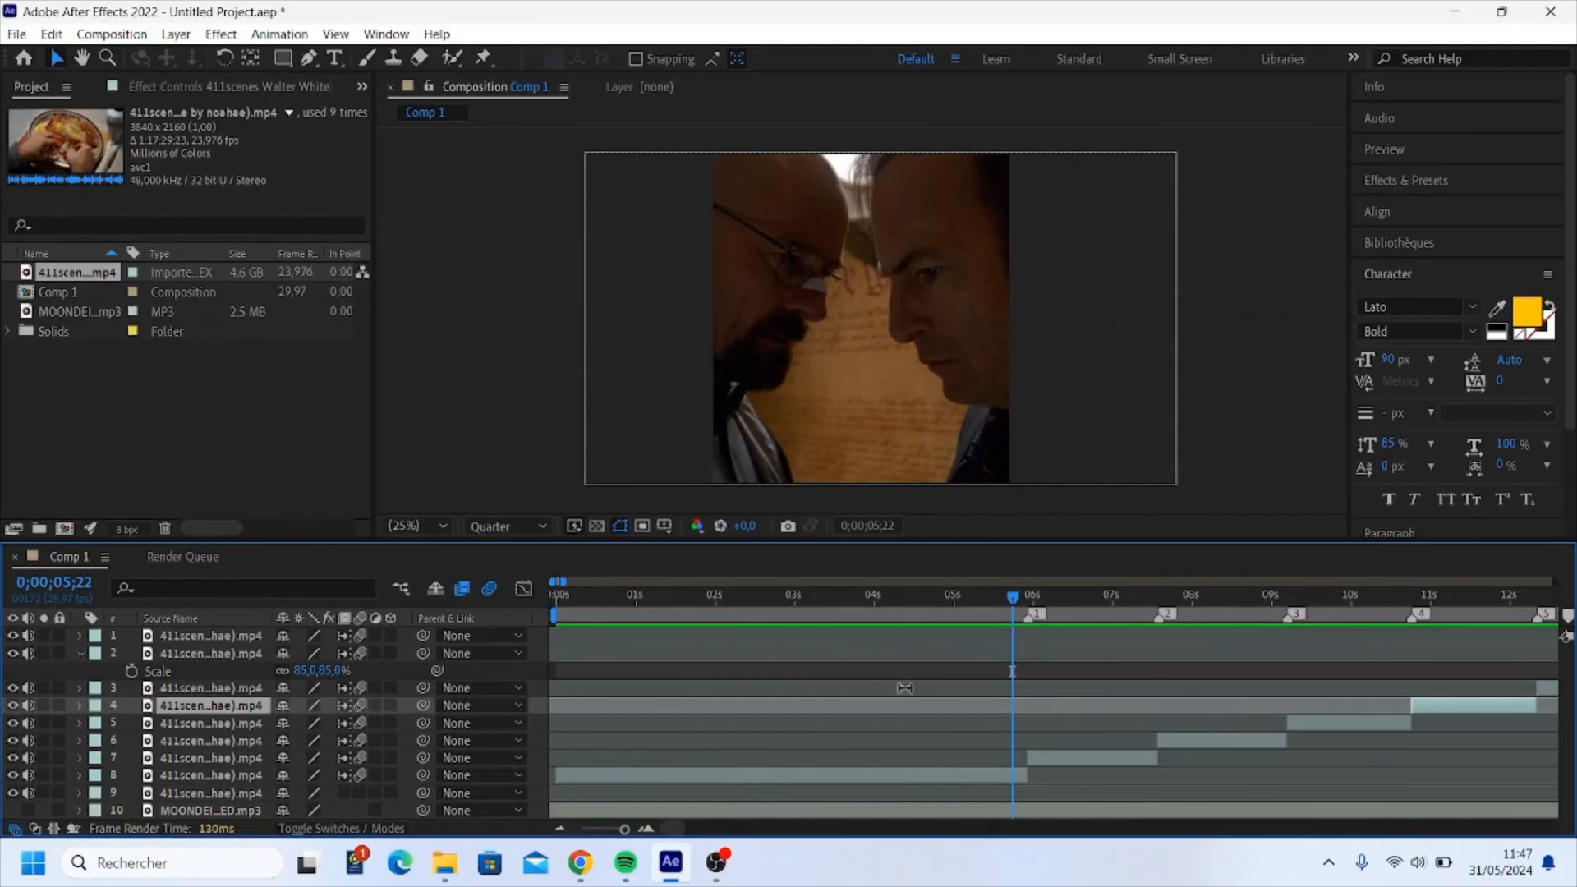
- Pre-compose the clip starting at marker 1 with all attributes moved into the new composition, and repeat for the other clips
click(1100, 759)
key(i)
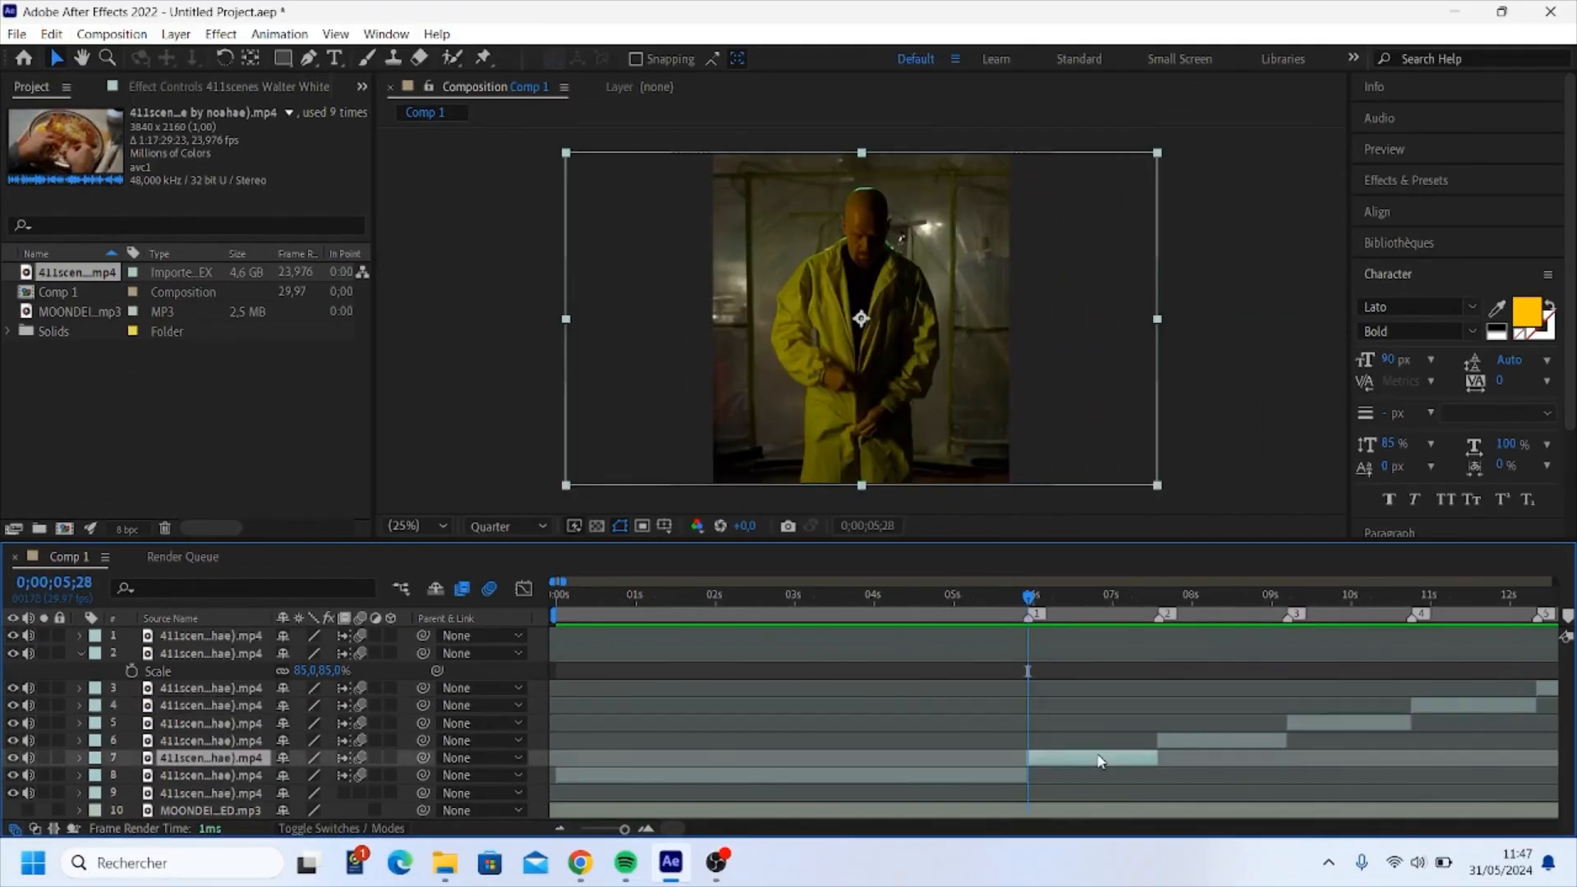
right_click(1101, 760)
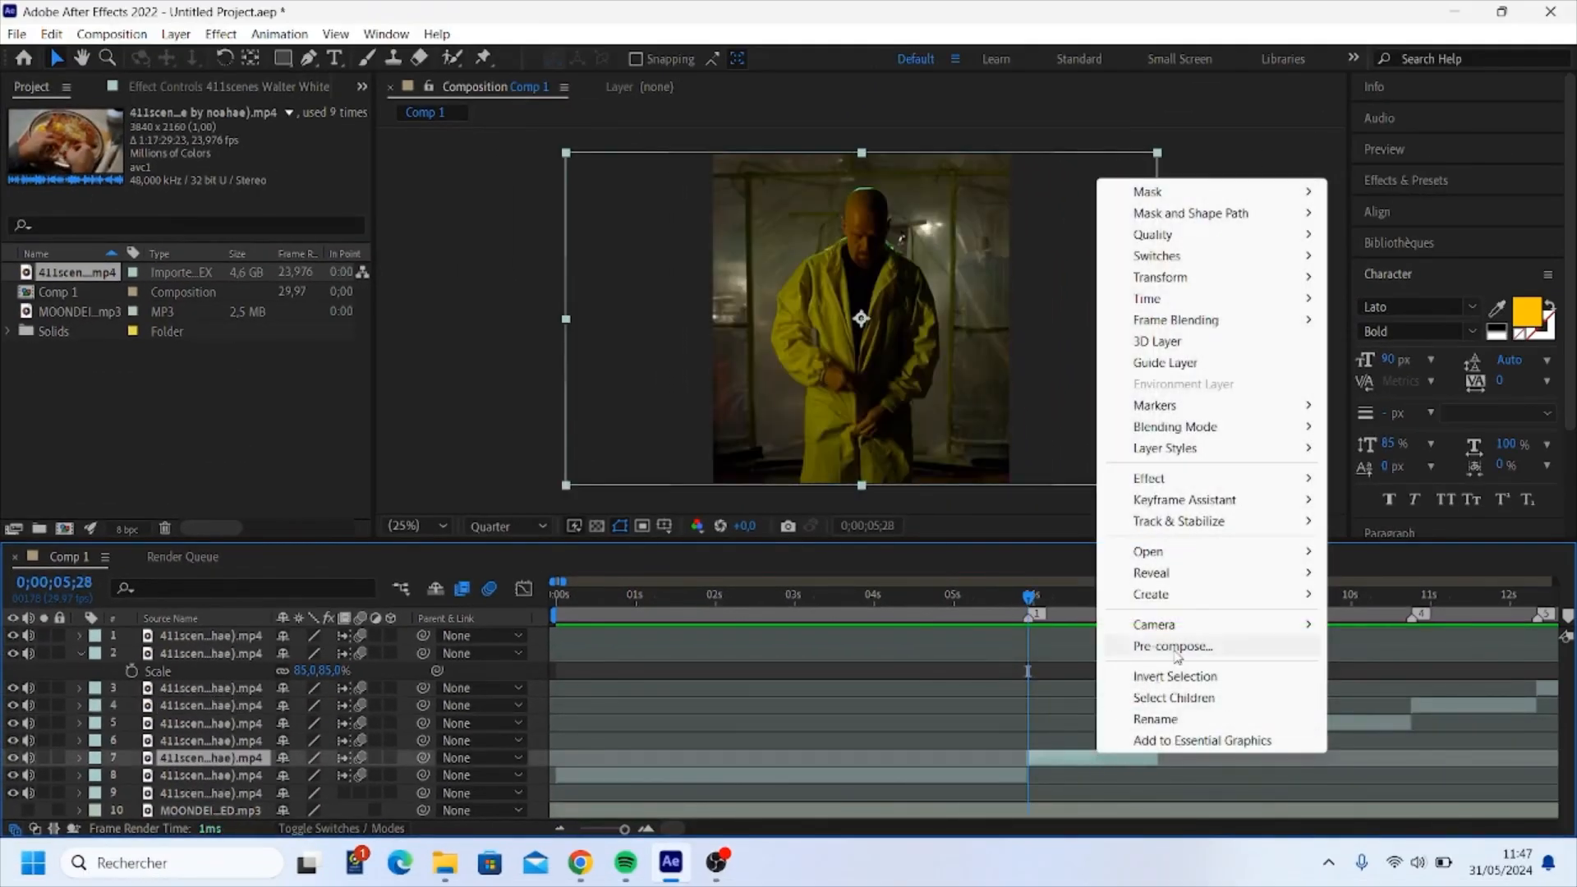
click(1174, 647)
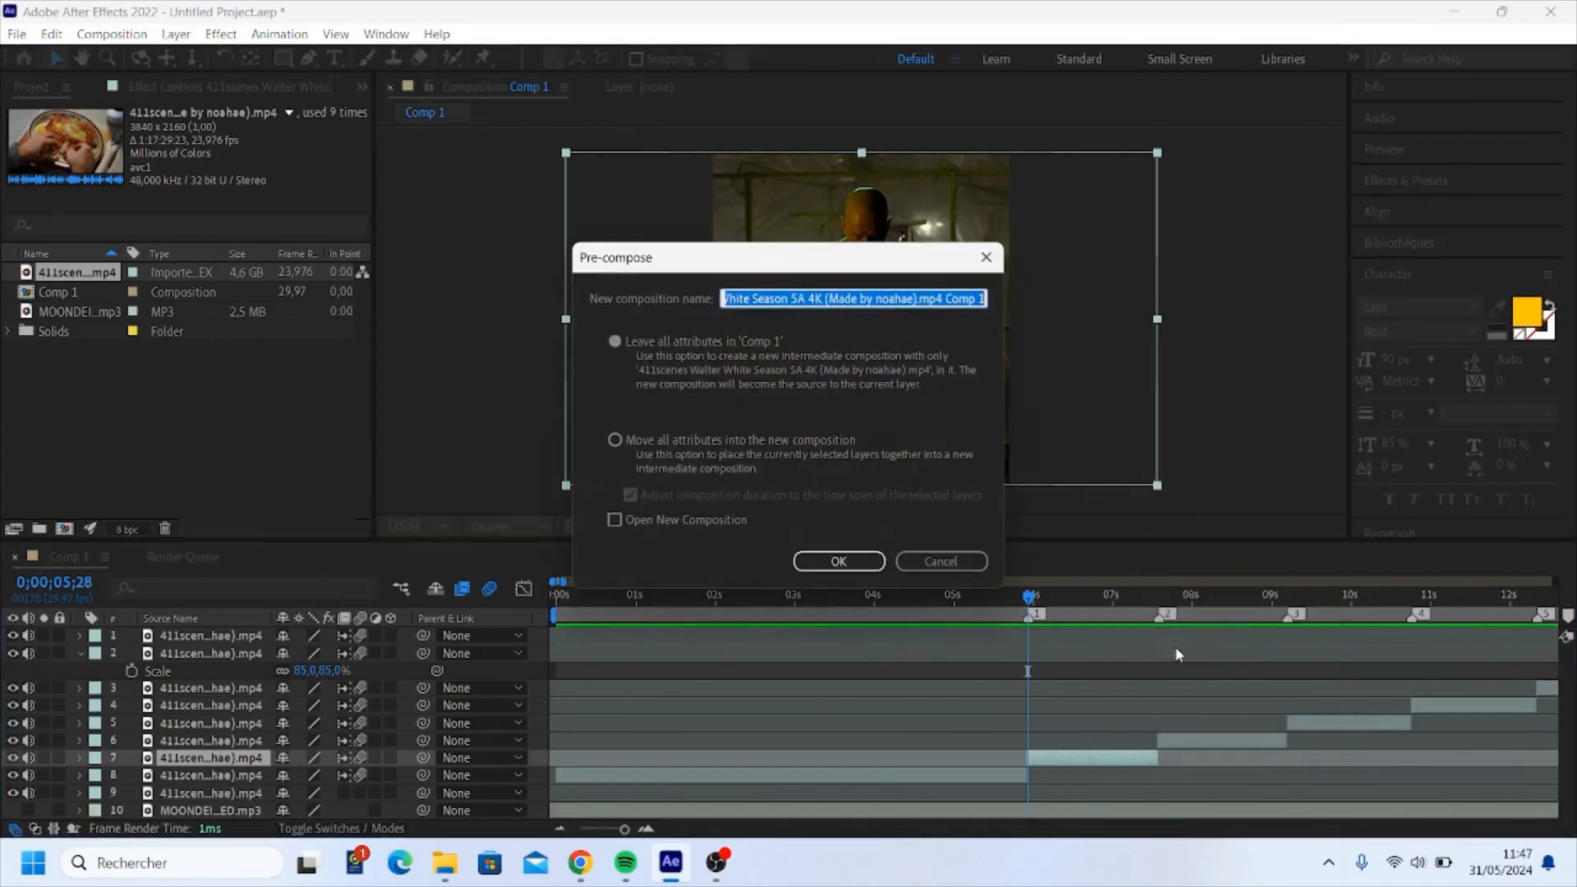
click(616, 440)
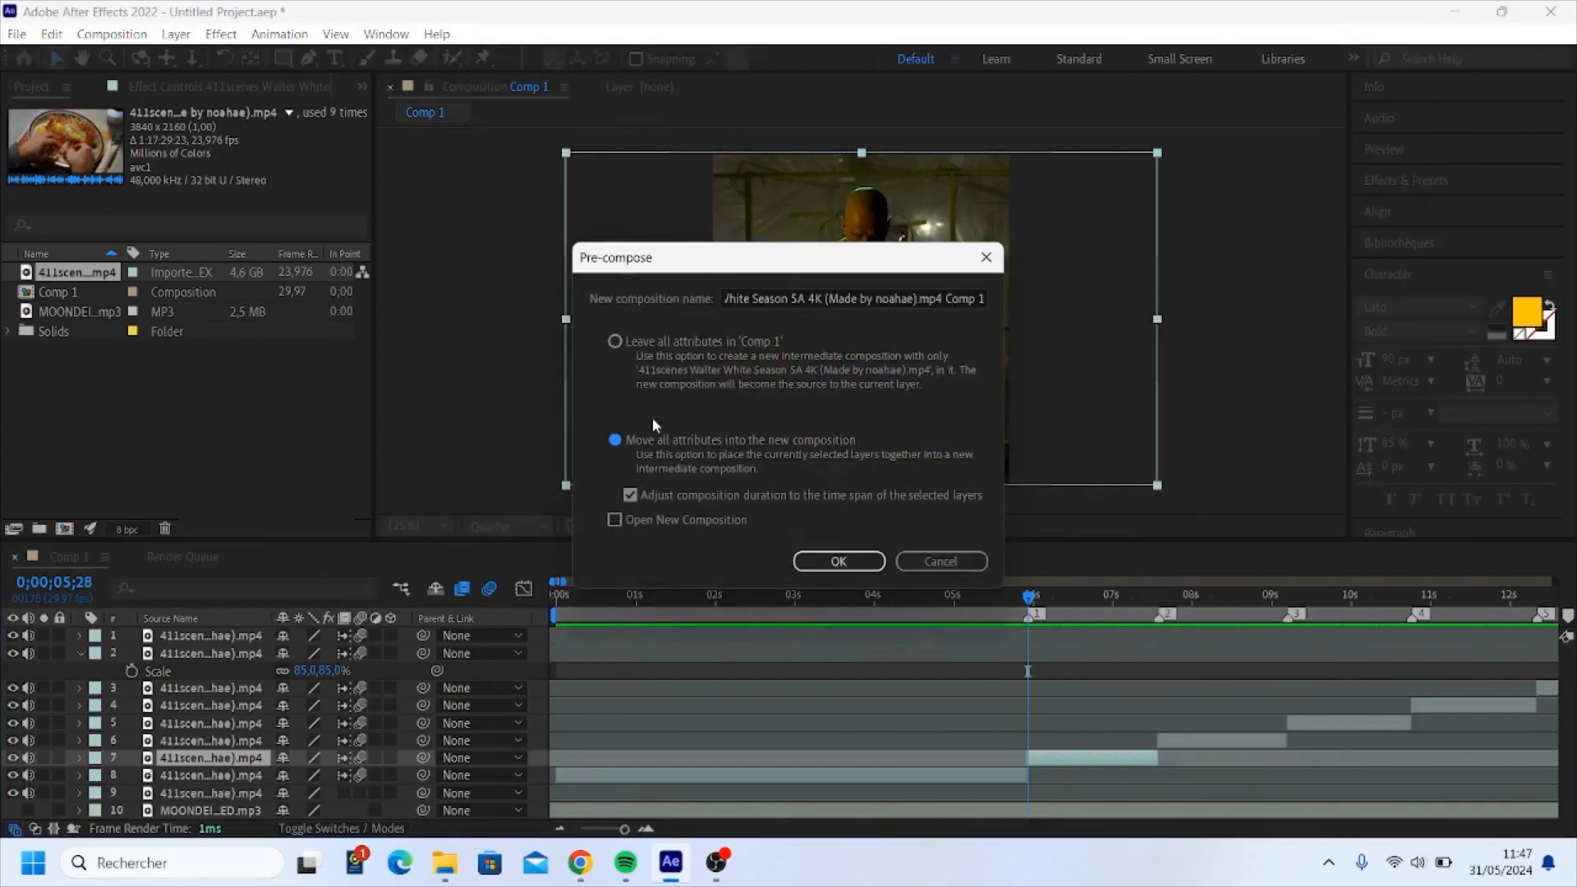
click(839, 561)
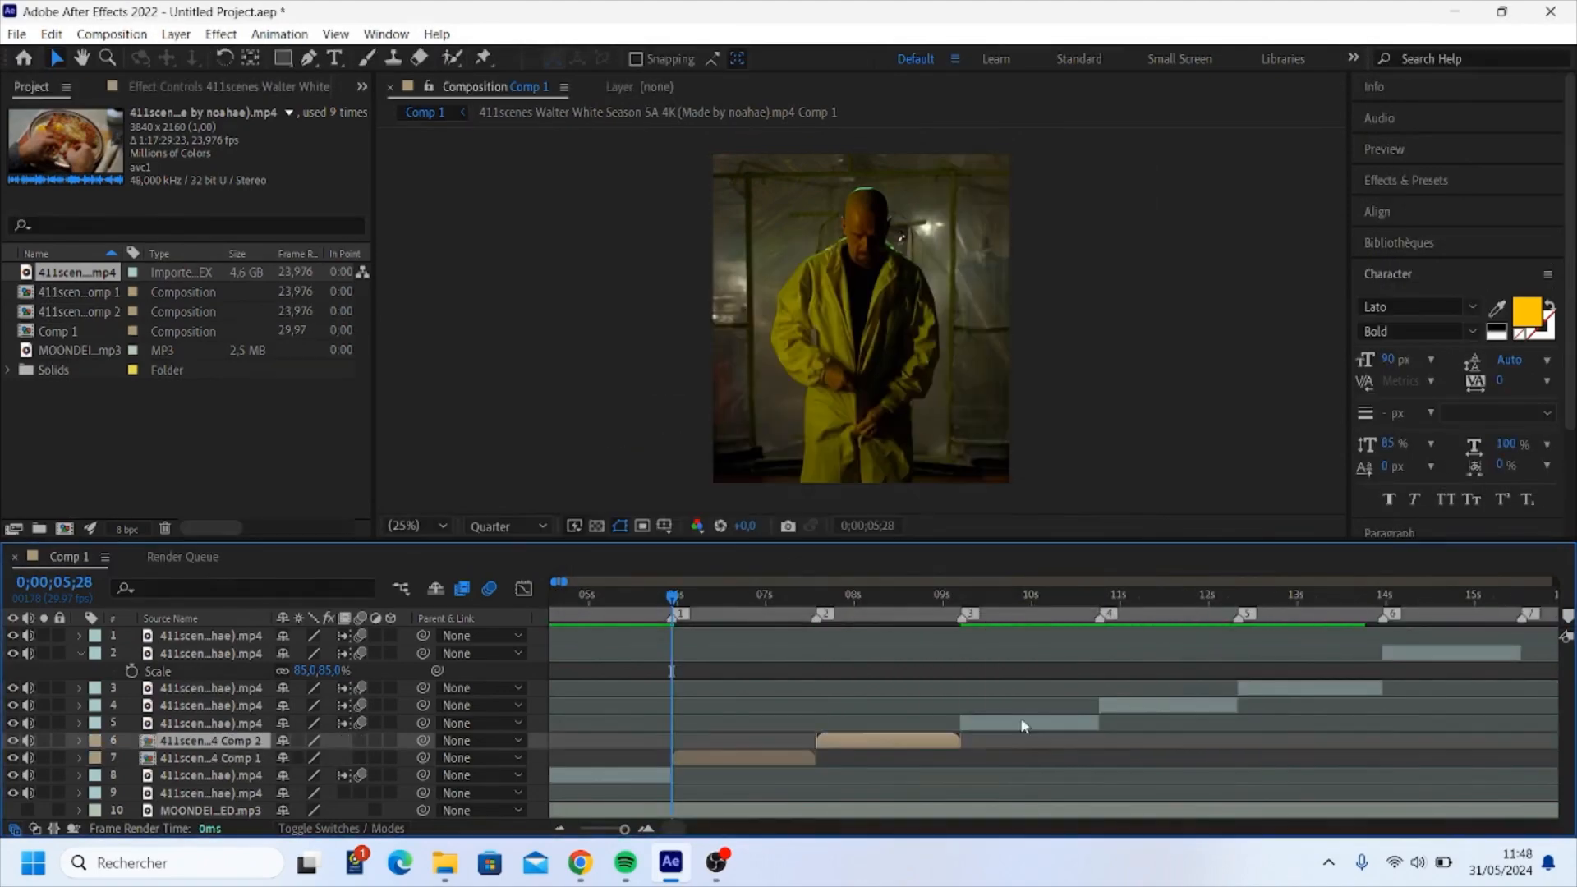
click(1127, 711)
right_click(1127, 712)
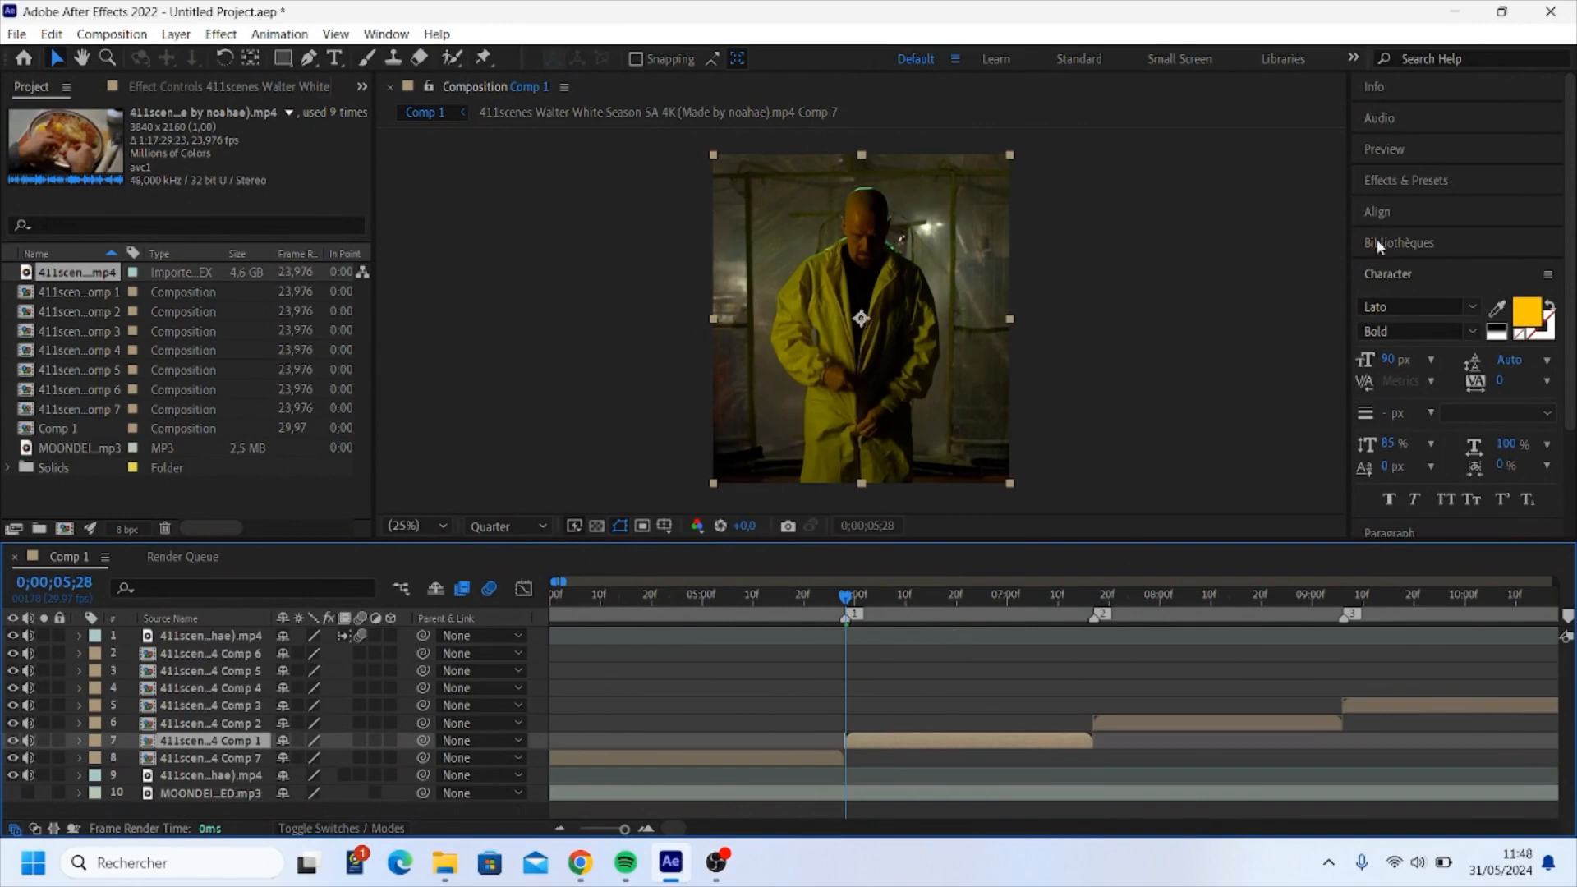
- Find the Twixtor effects and apply Twixtor Pro to the pre-composed clip starting at marker 1
click(1390, 181)
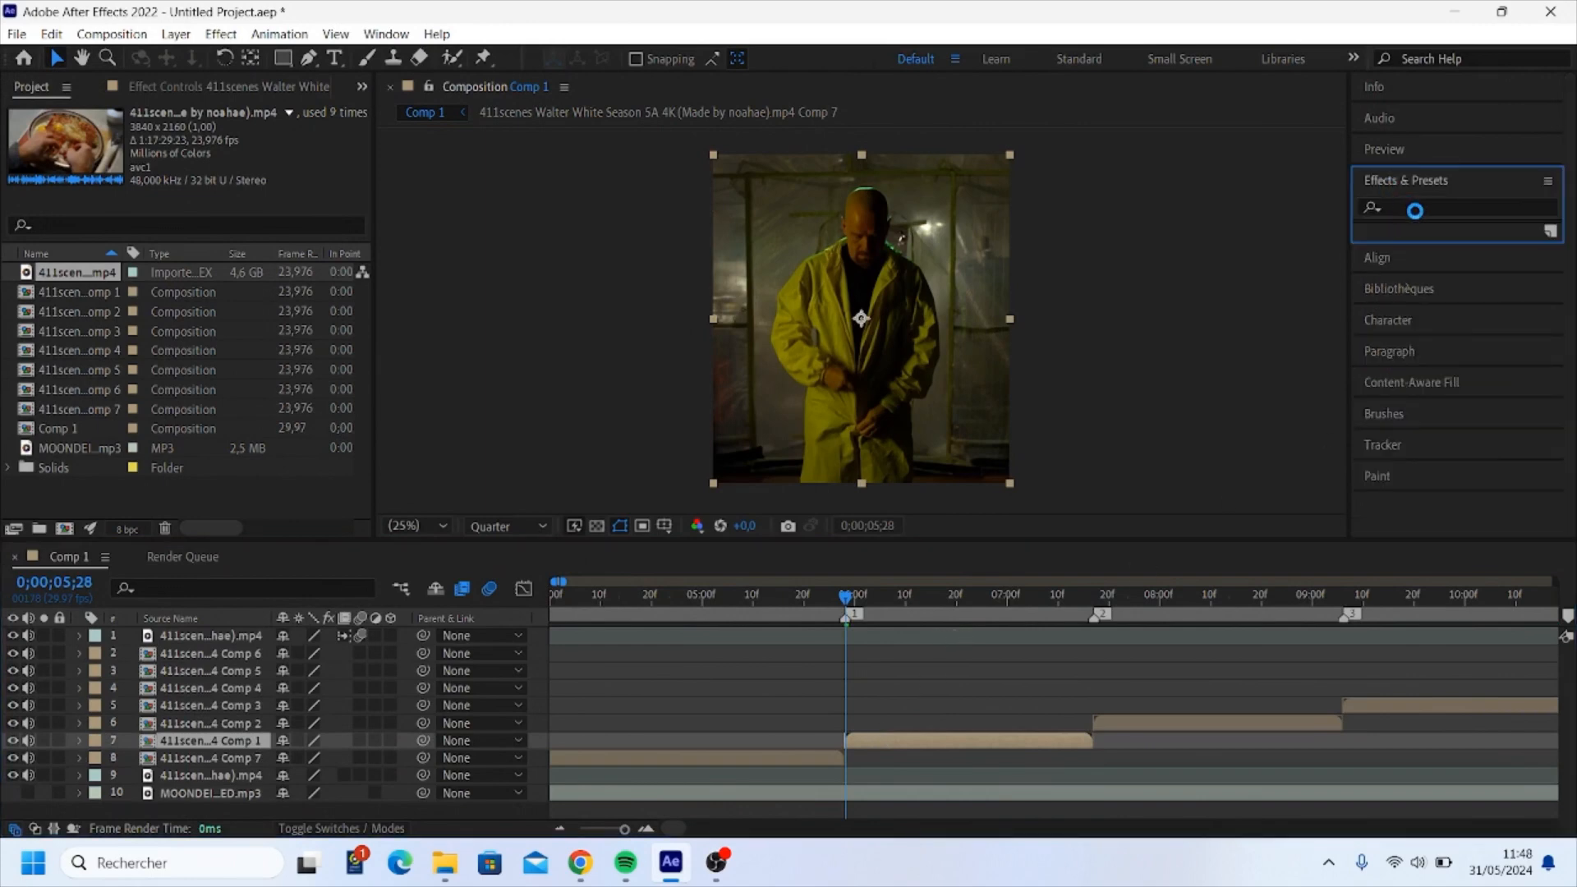
click(1415, 209)
text(twixtor)
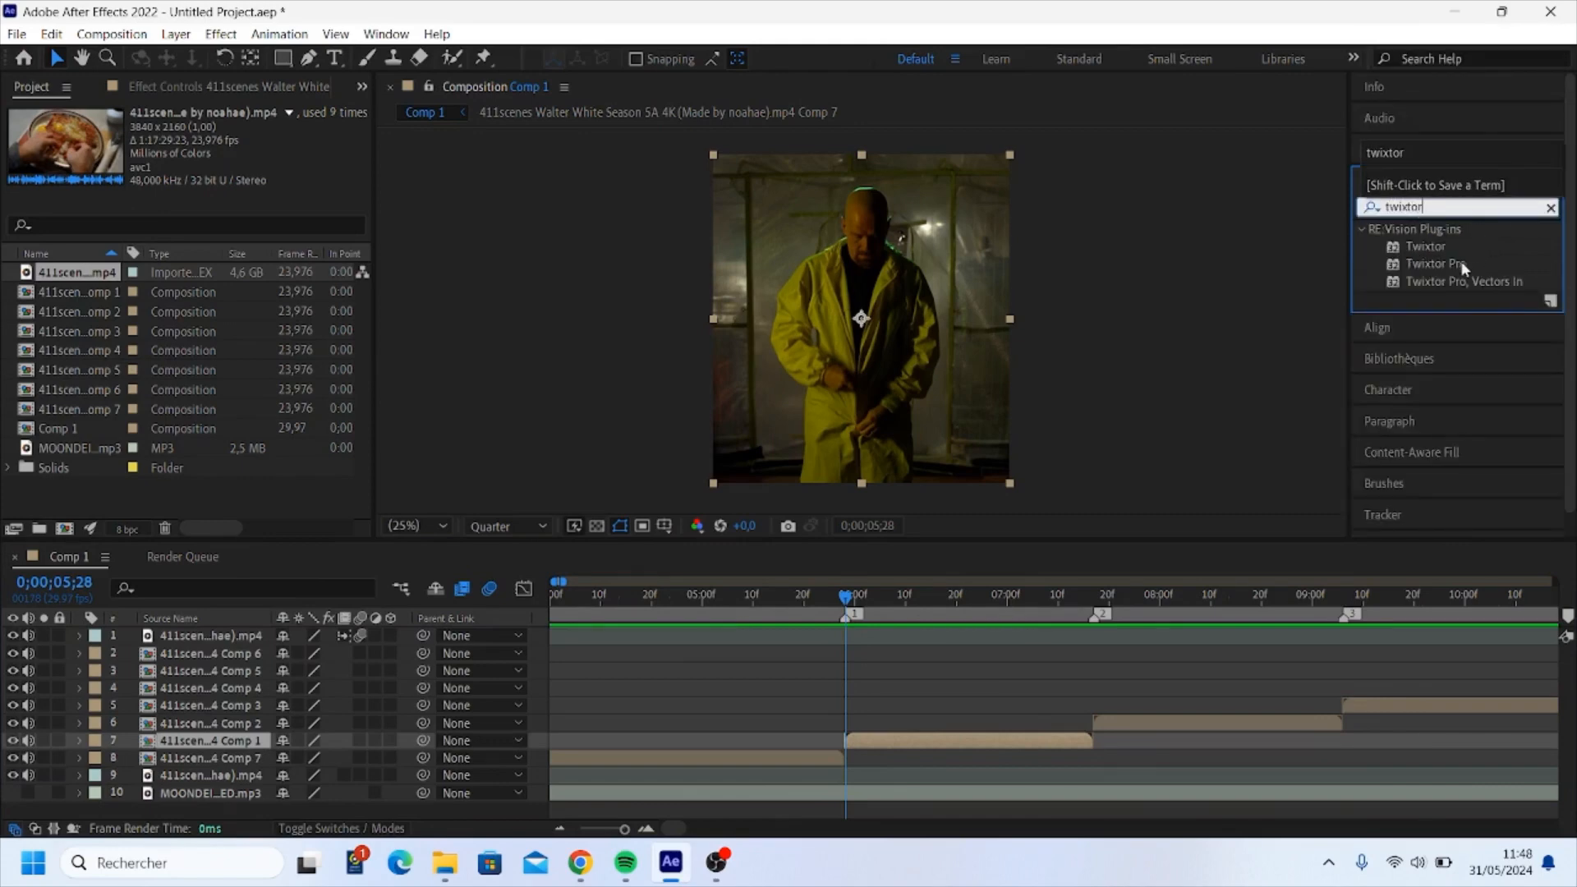
drag(1463, 269, 880, 741)
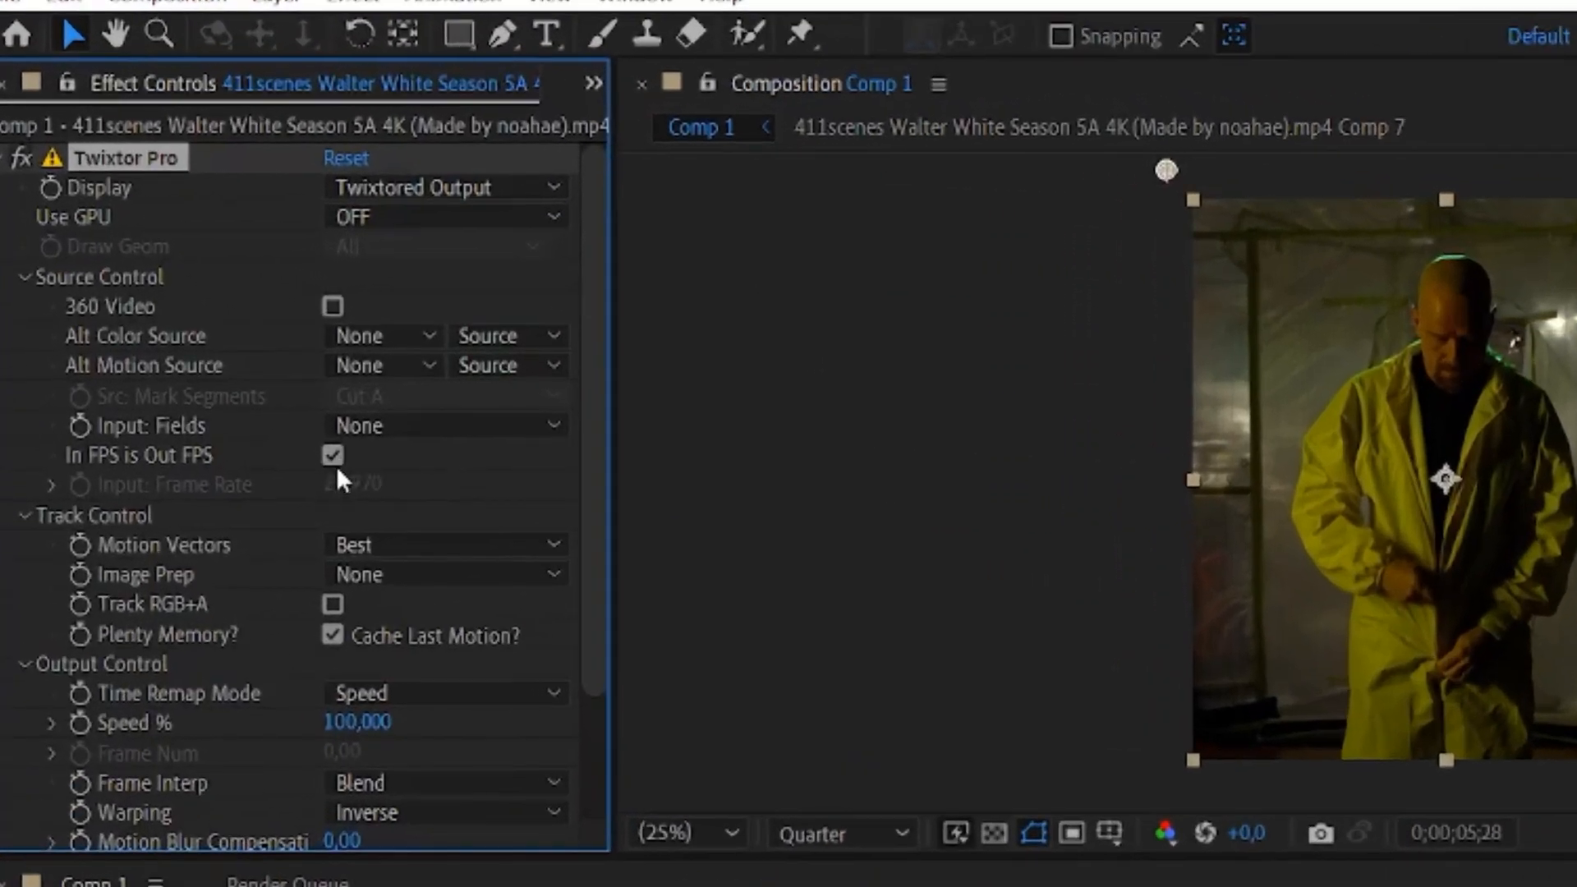
- Turn off In FPS is Out FPS, set Twixtor Pro's input frame rate to 23,976, and check the source footage's frame rate
click(334, 461)
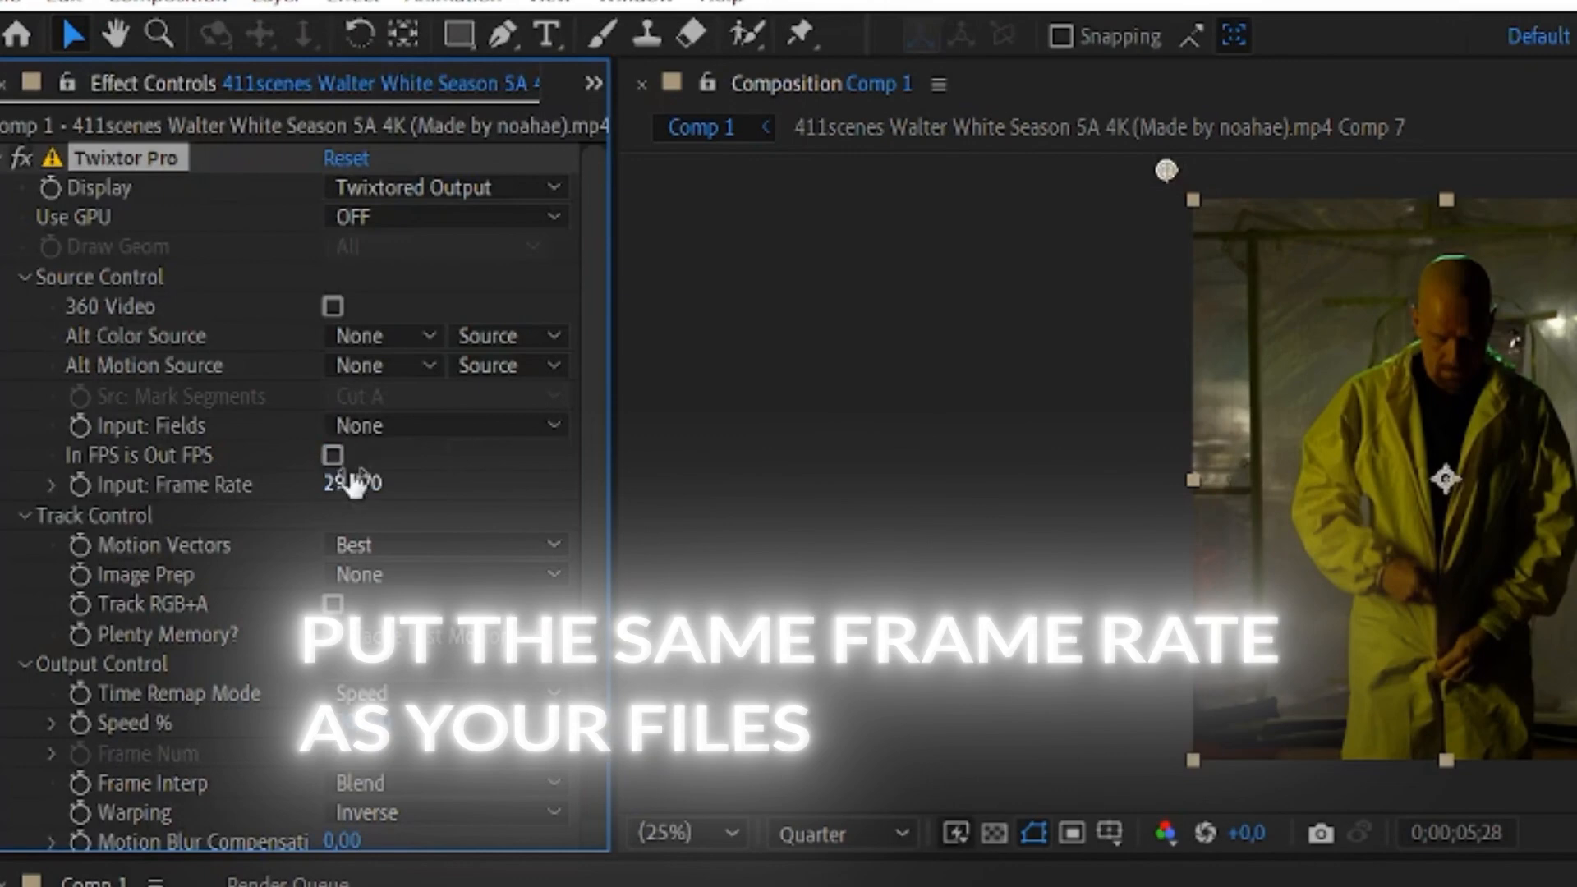
click(353, 486)
text(23,976)
key(Return)
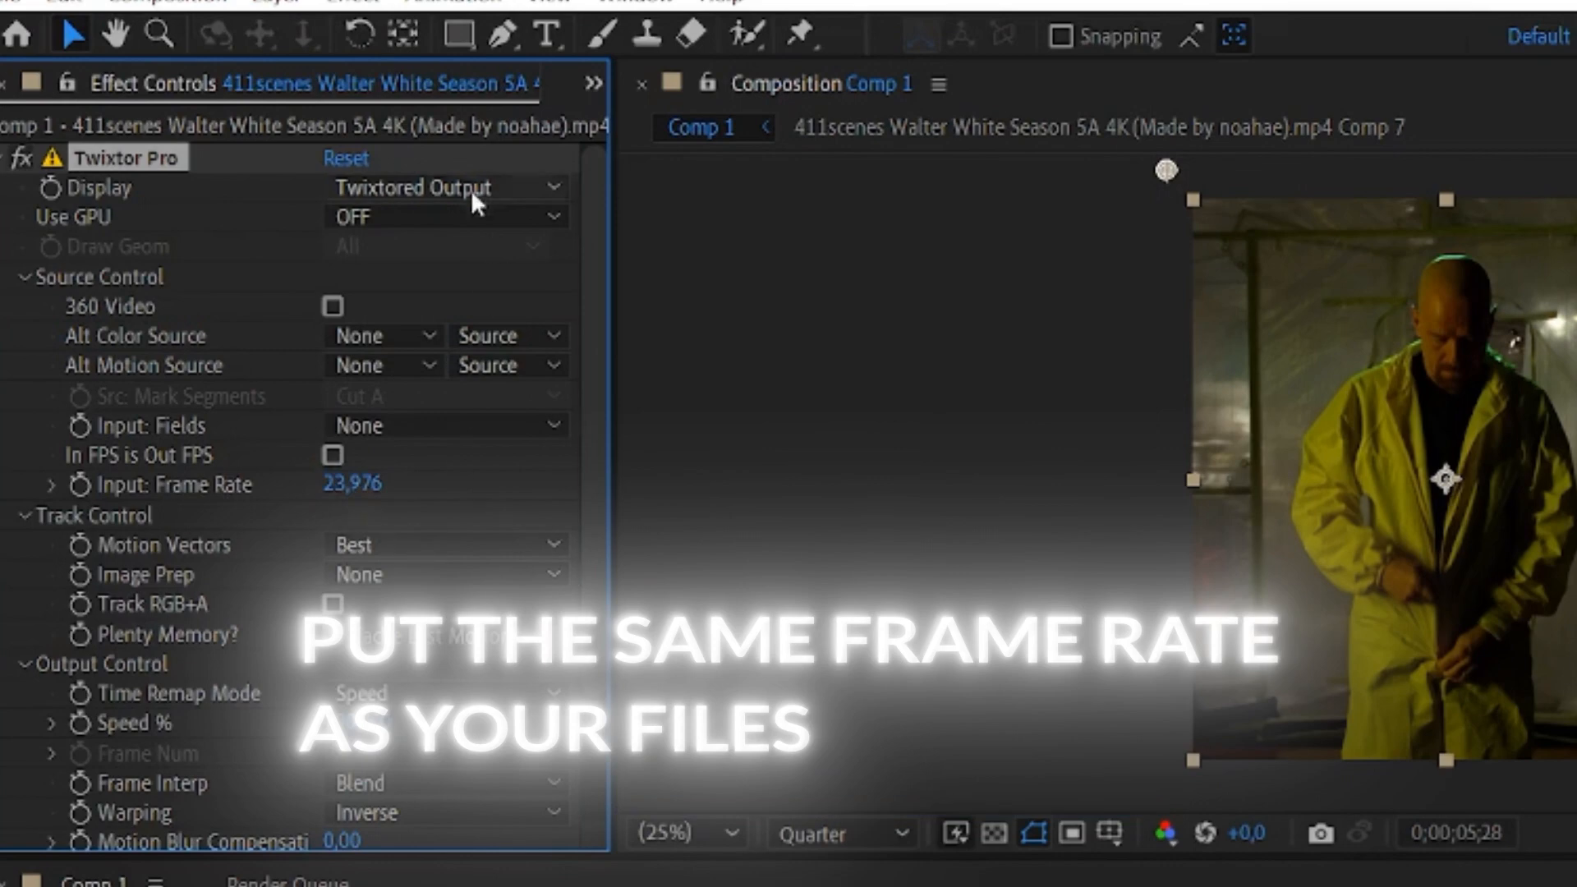
click(591, 83)
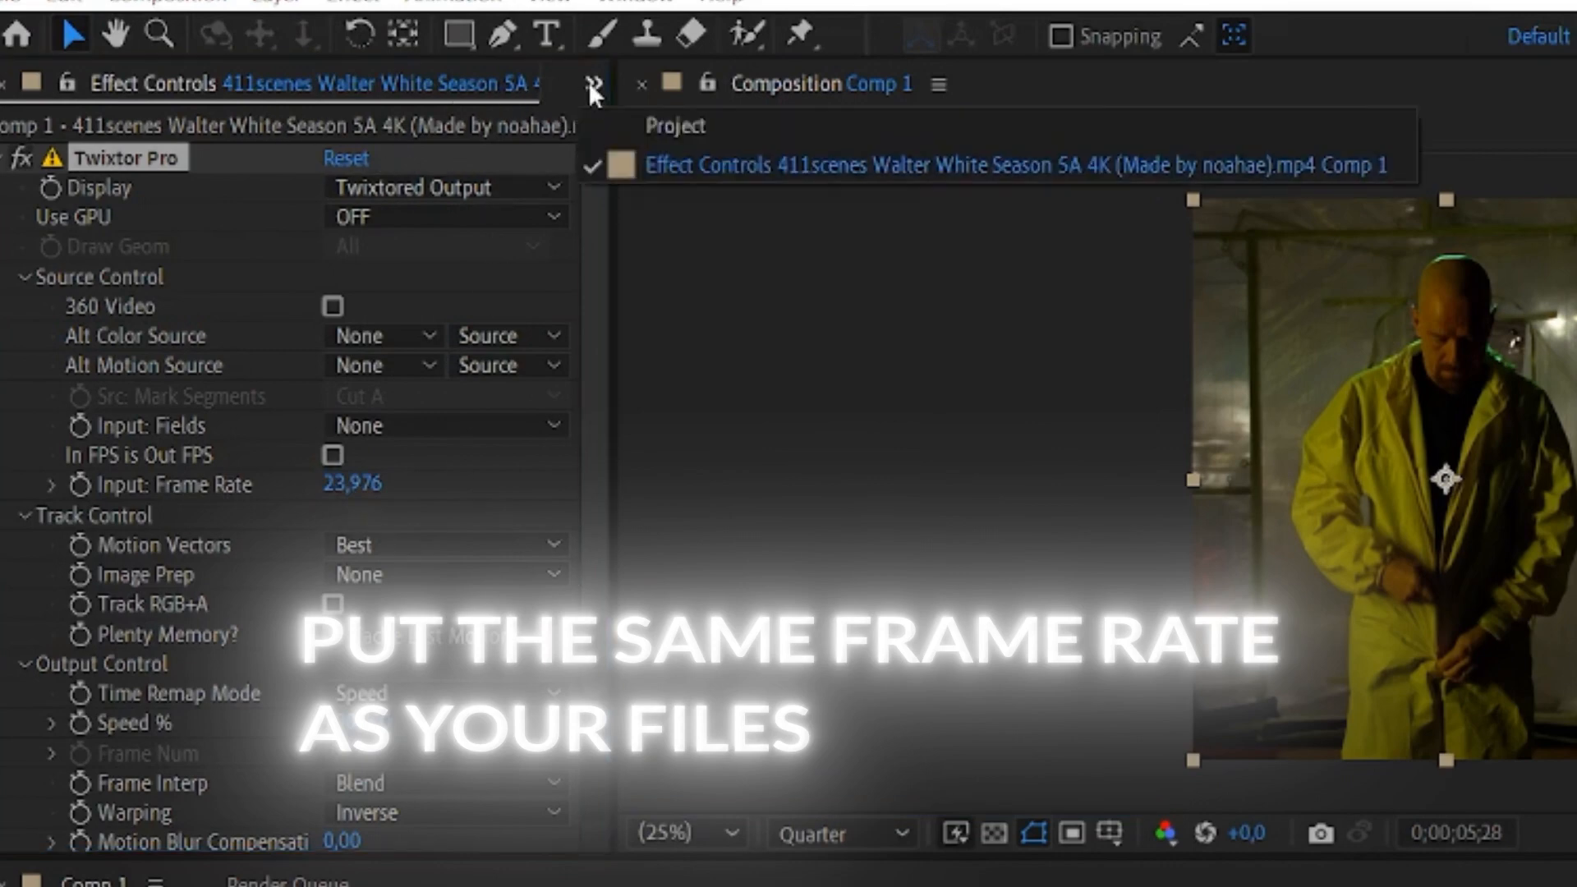
click(647, 121)
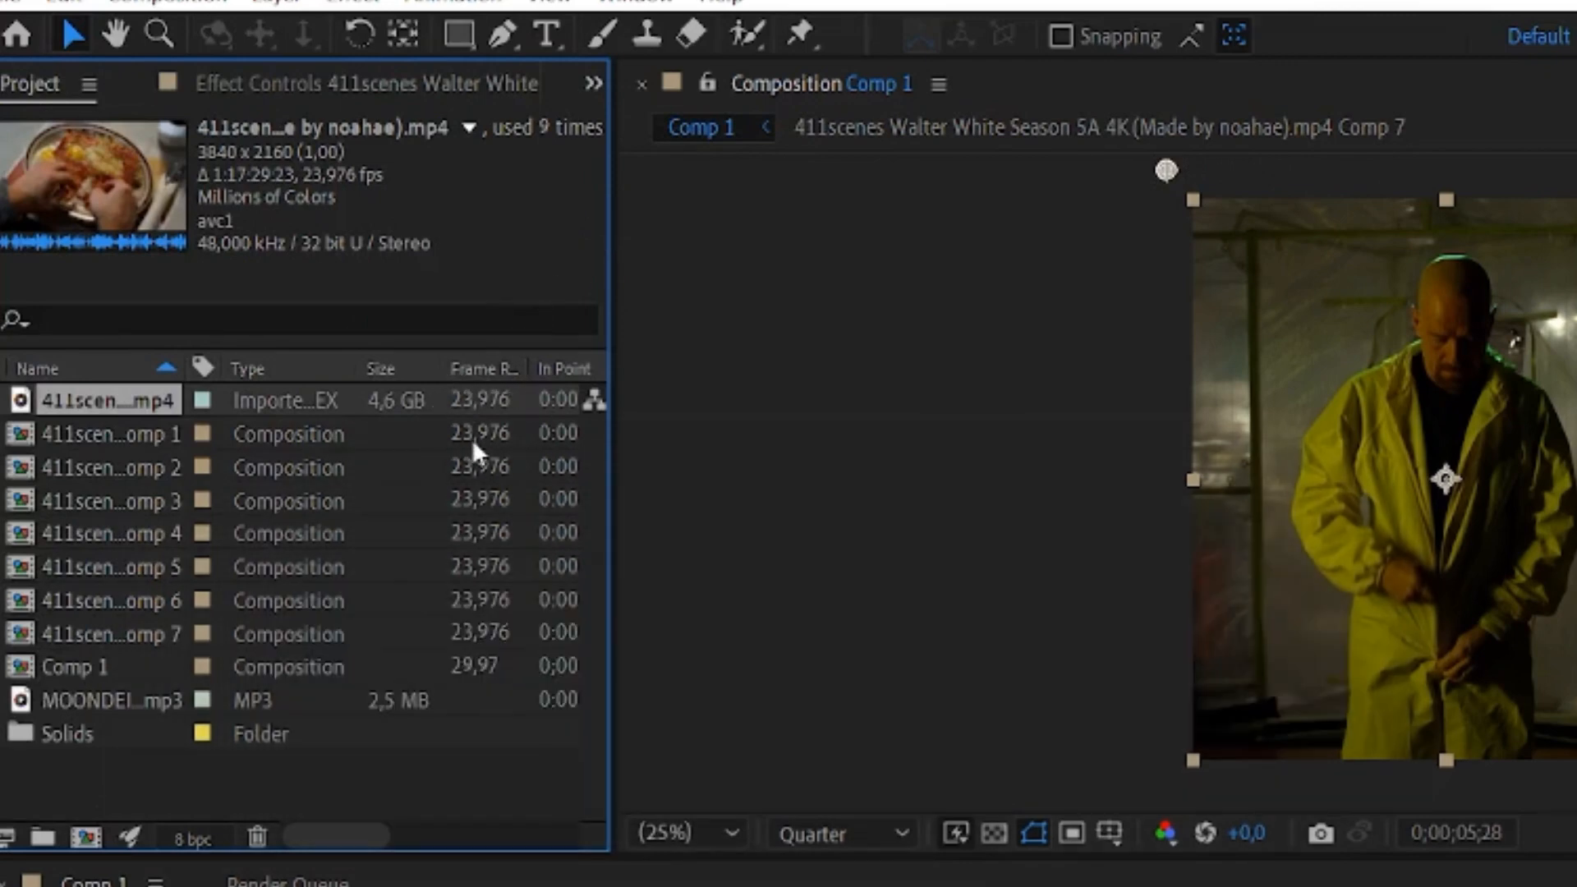
- Set Twixtor Pro's Image Prep to Contrast/Edge Enhance and its Warping to Inverse w/ Smart Blend
click(594, 83)
click(663, 164)
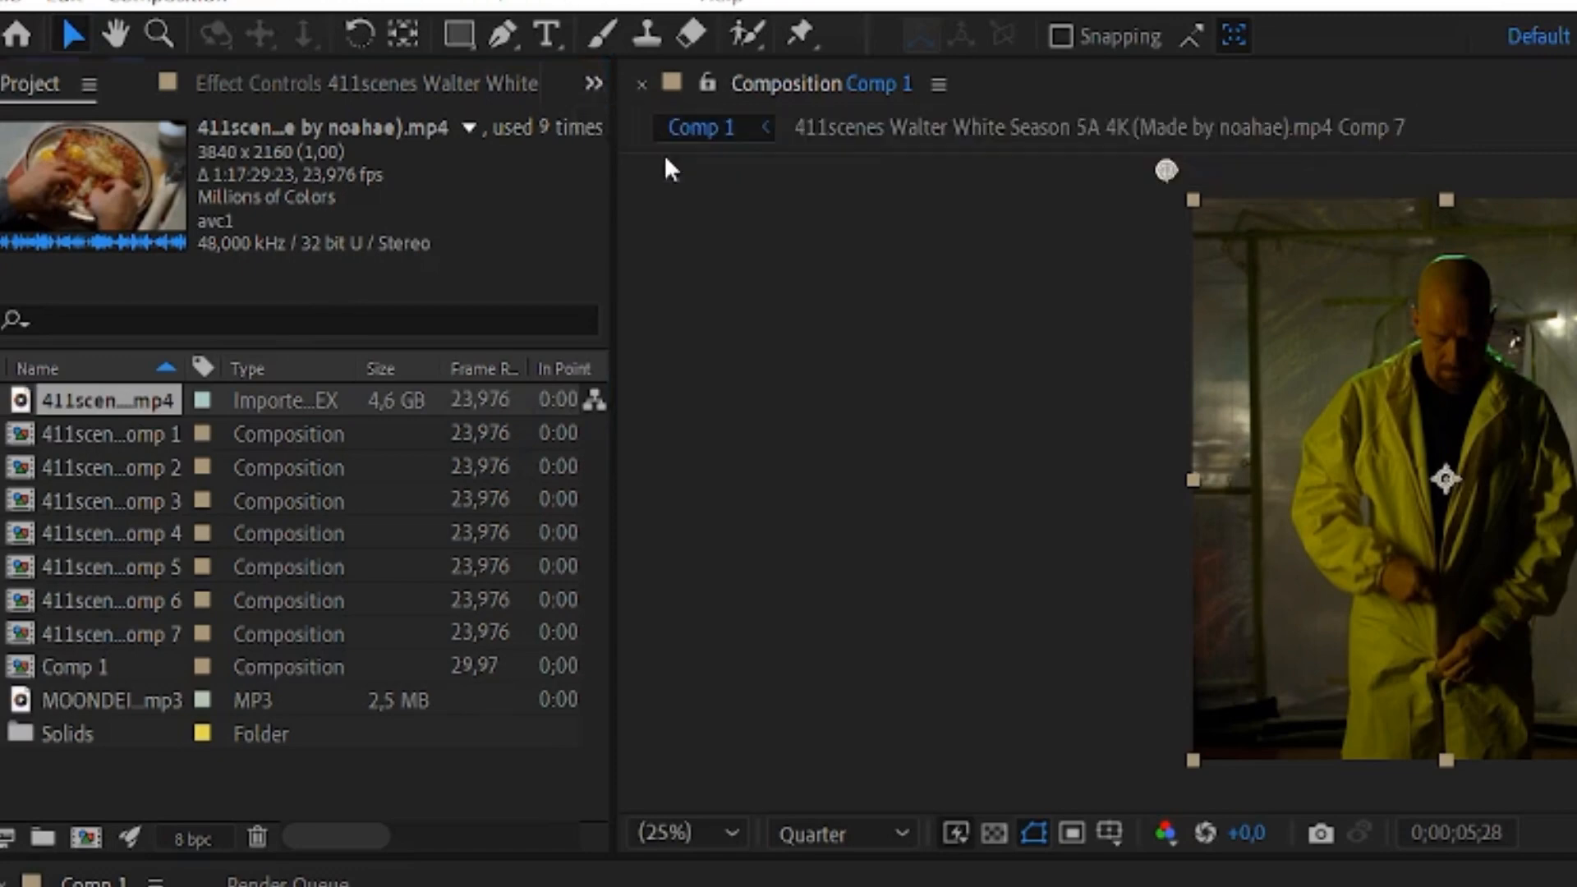
click(381, 574)
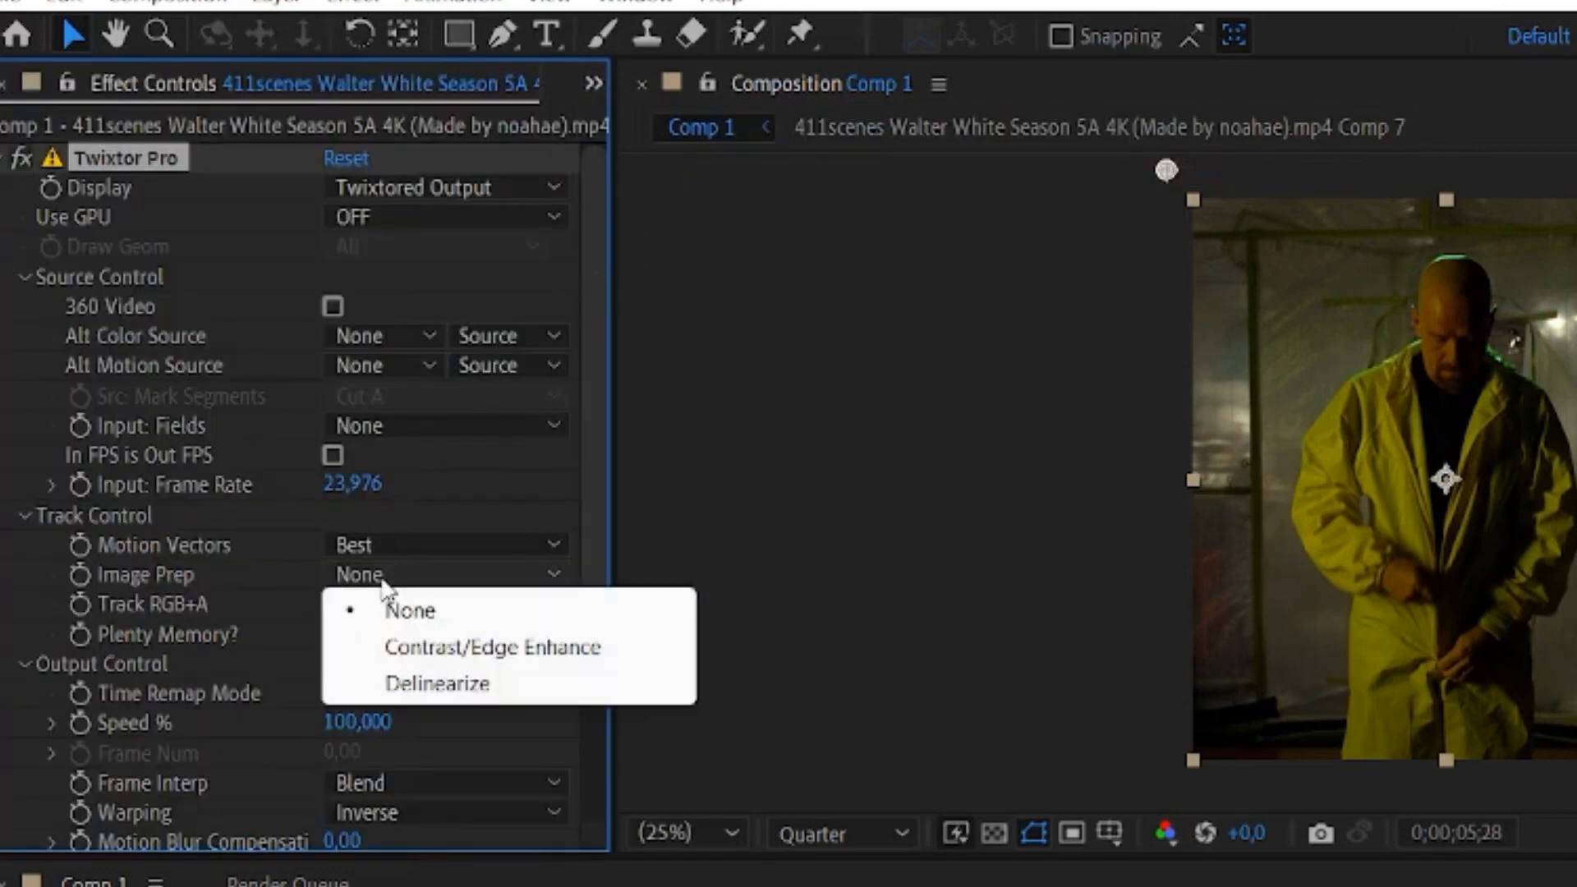
click(433, 649)
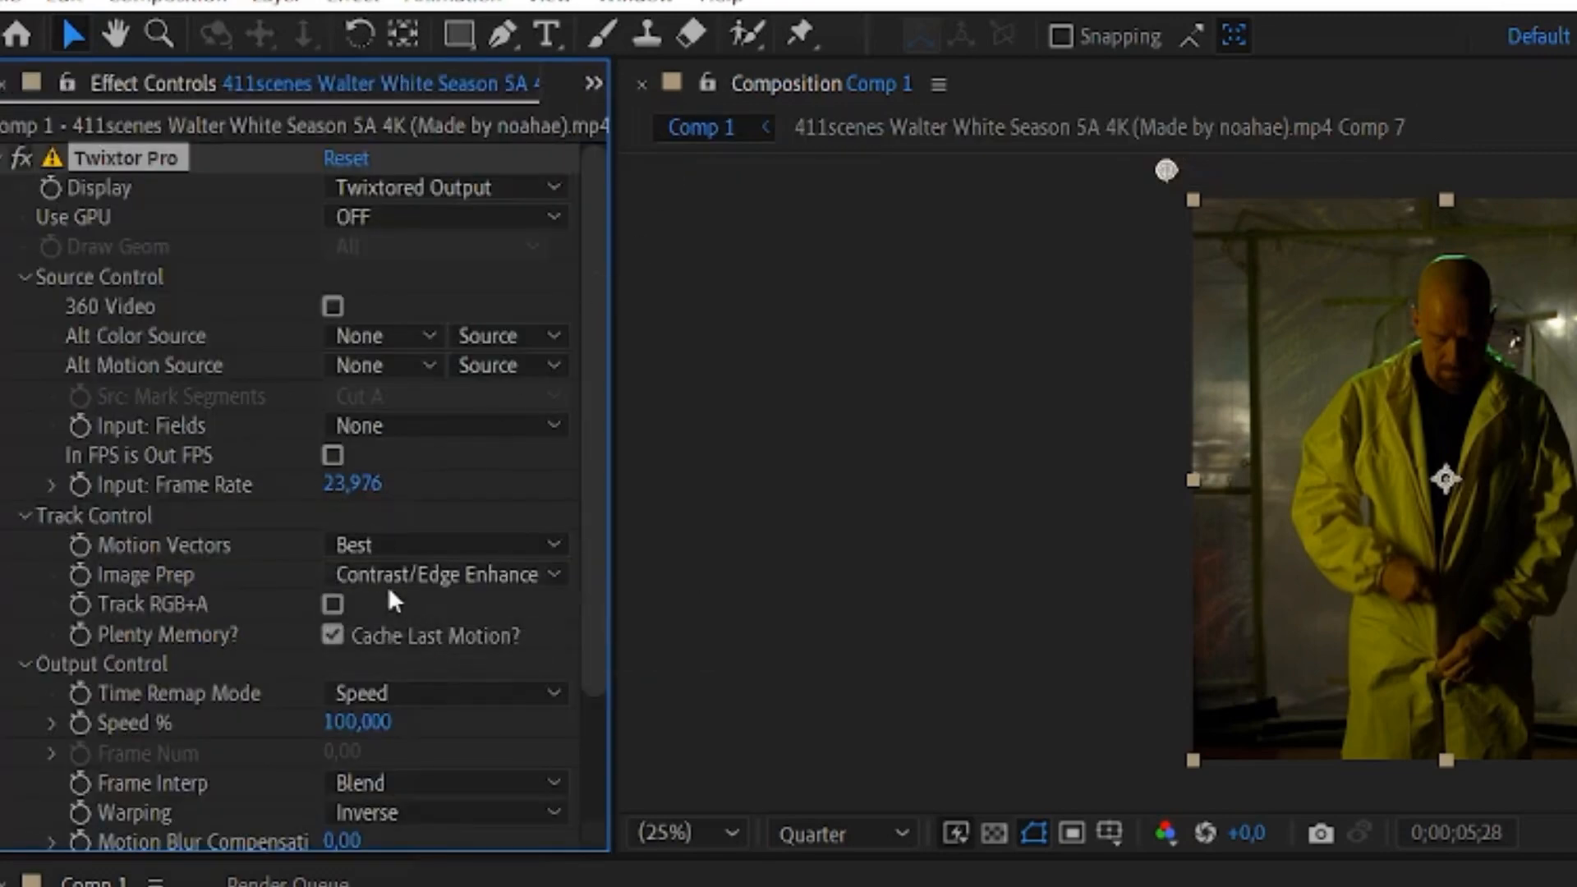
scroll(386, 588, down, 2)
click(363, 732)
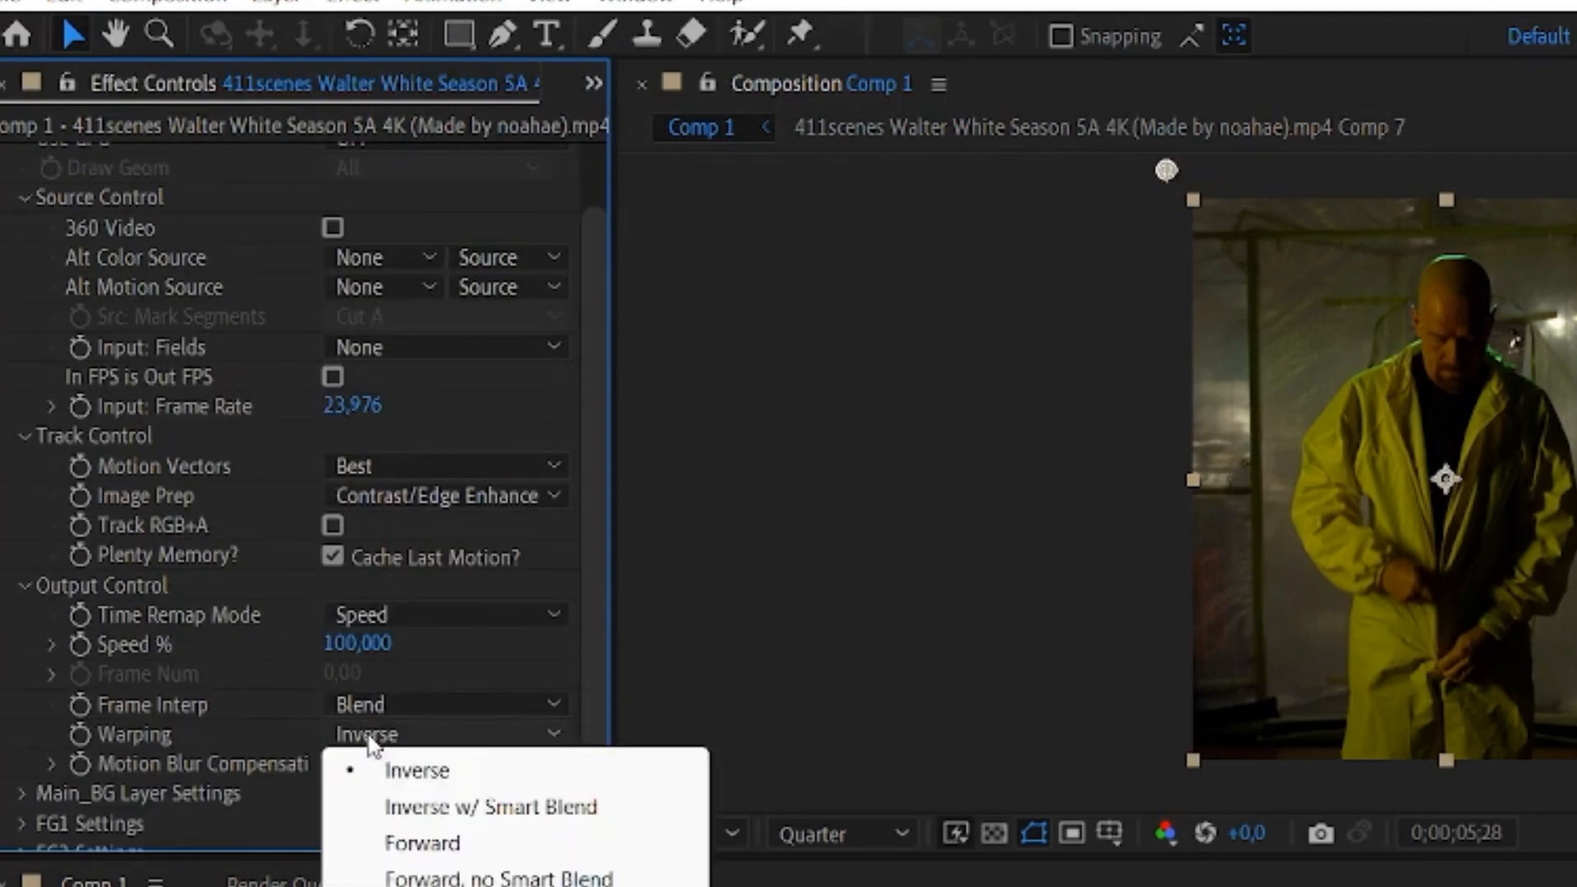
click(416, 806)
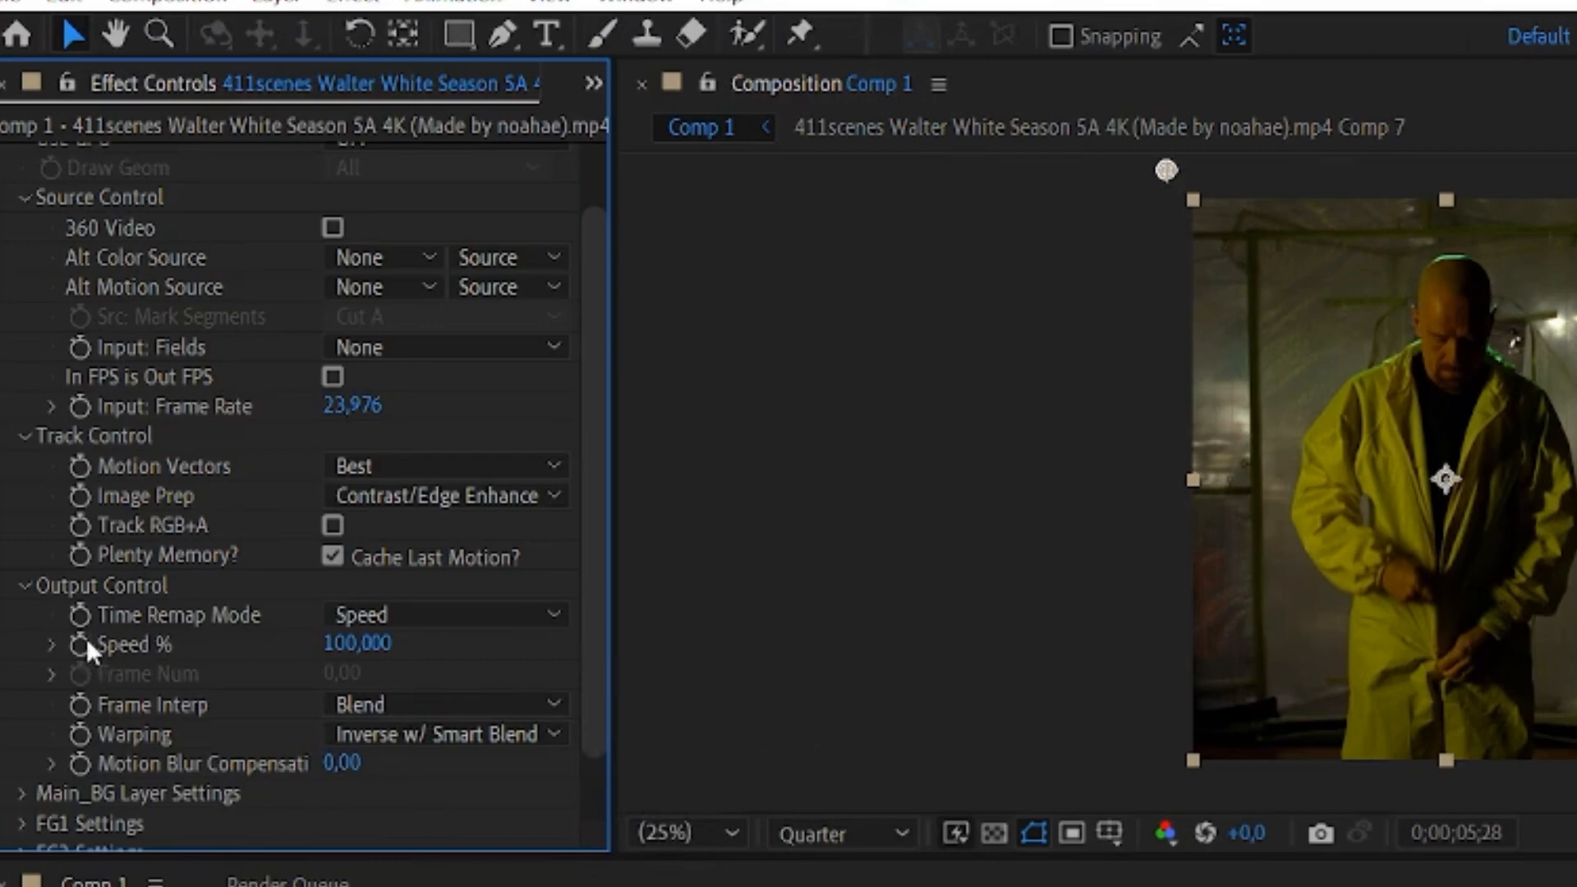
- Keyframe Twixtor Pro's Speed % at 120 at the clip's start and at 40 near its middle, at 0;00;06;23
click(357, 643)
text(120)
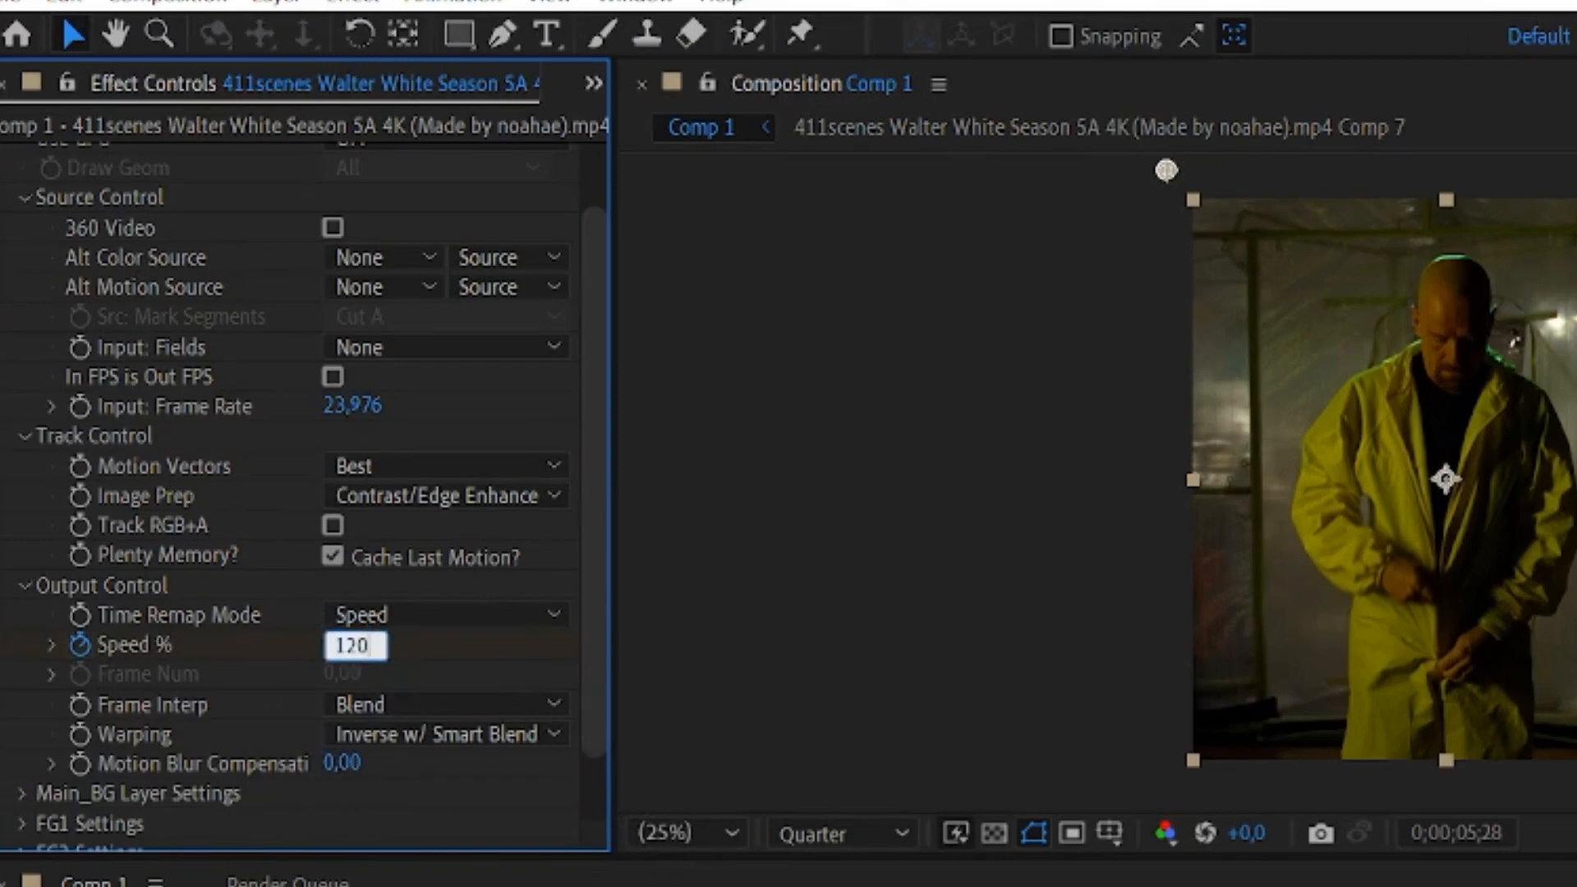
key(Return)
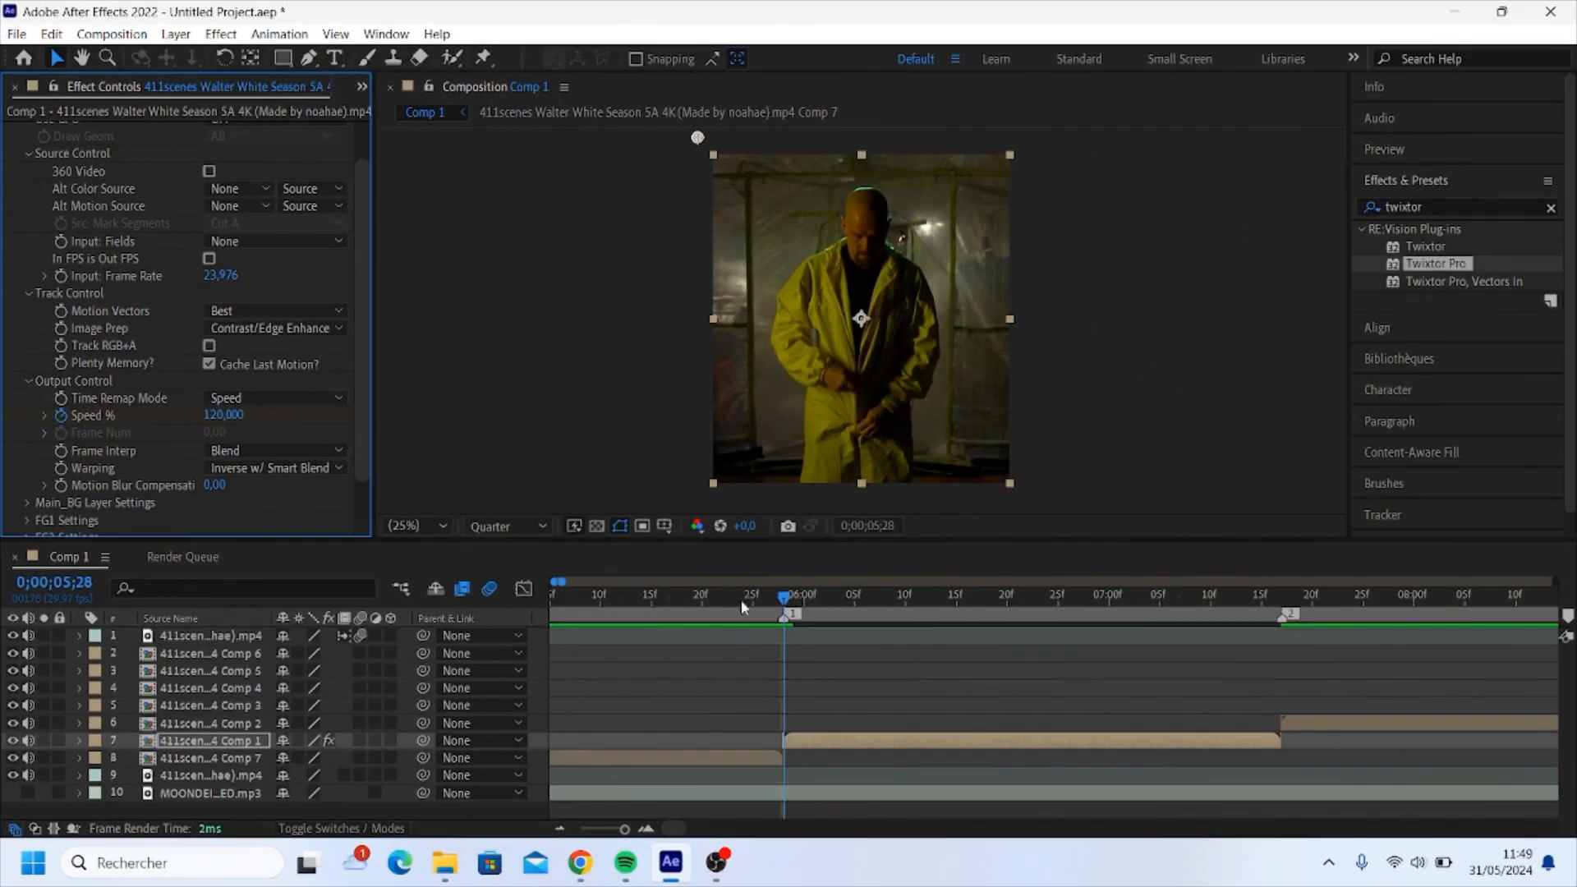
drag(786, 609, 1037, 608)
click(222, 415)
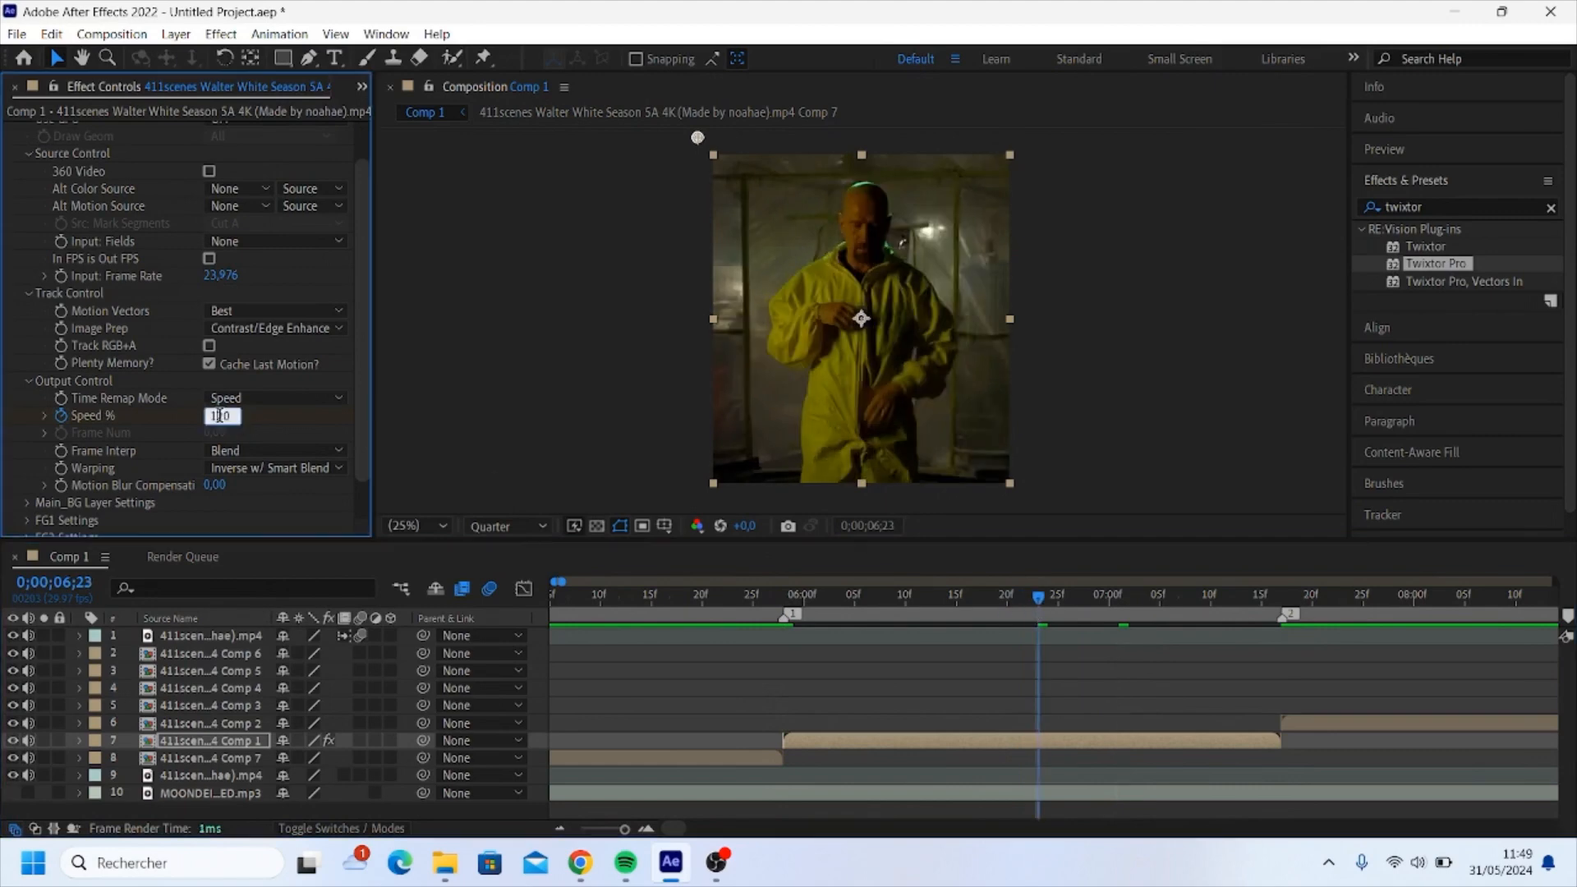
text(40)
key(Return)
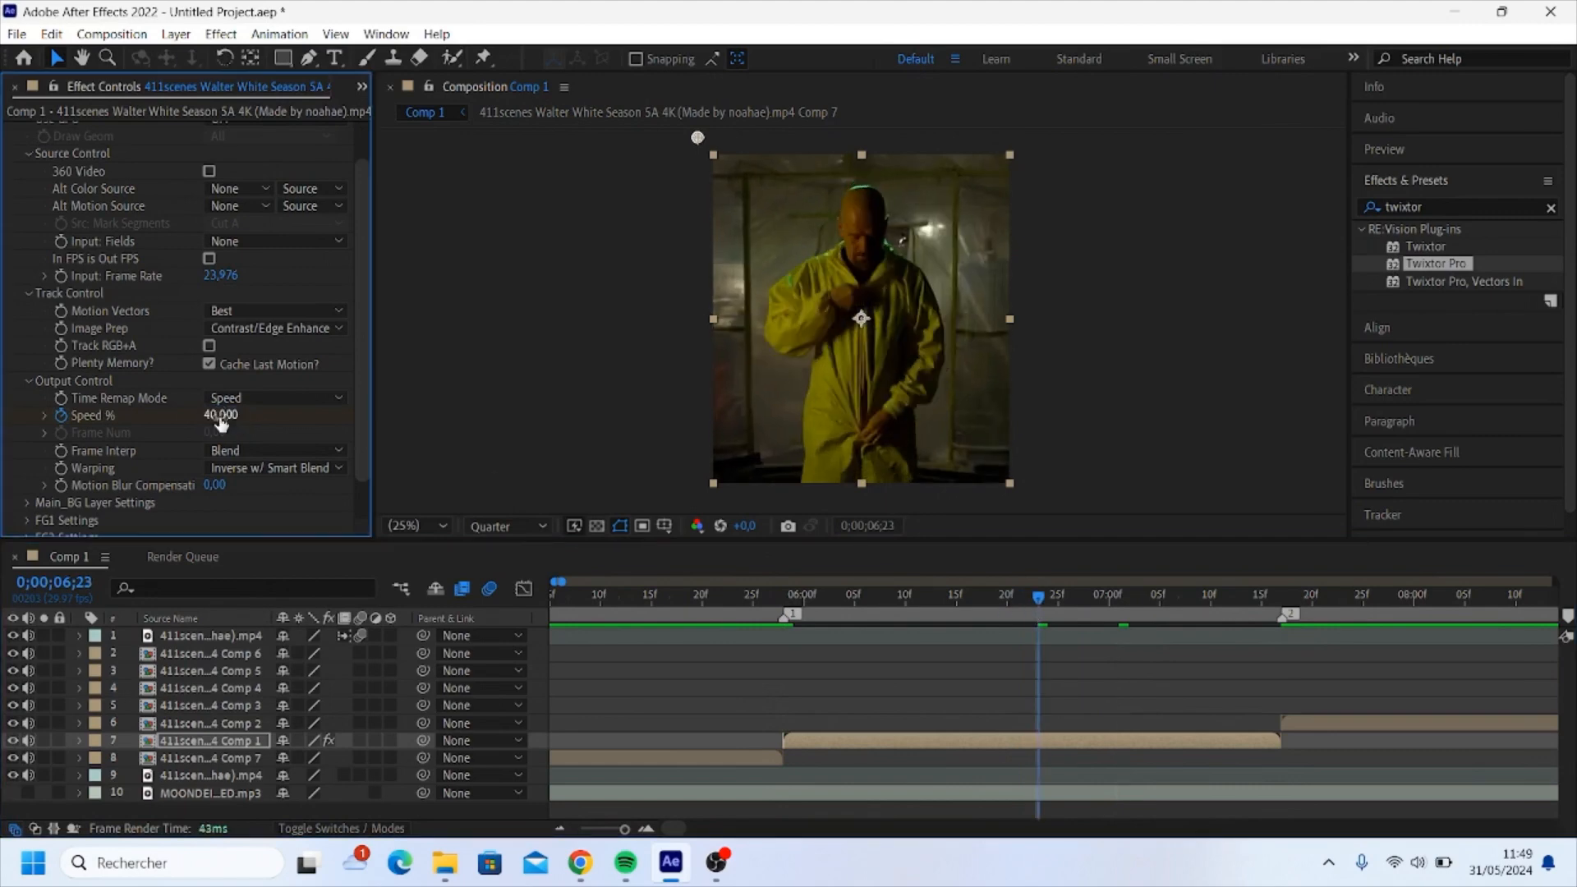
- Add a Speed % keyframe of 120 at the clip's end, at marker 2
drag(1038, 599, 1279, 634)
click(223, 415)
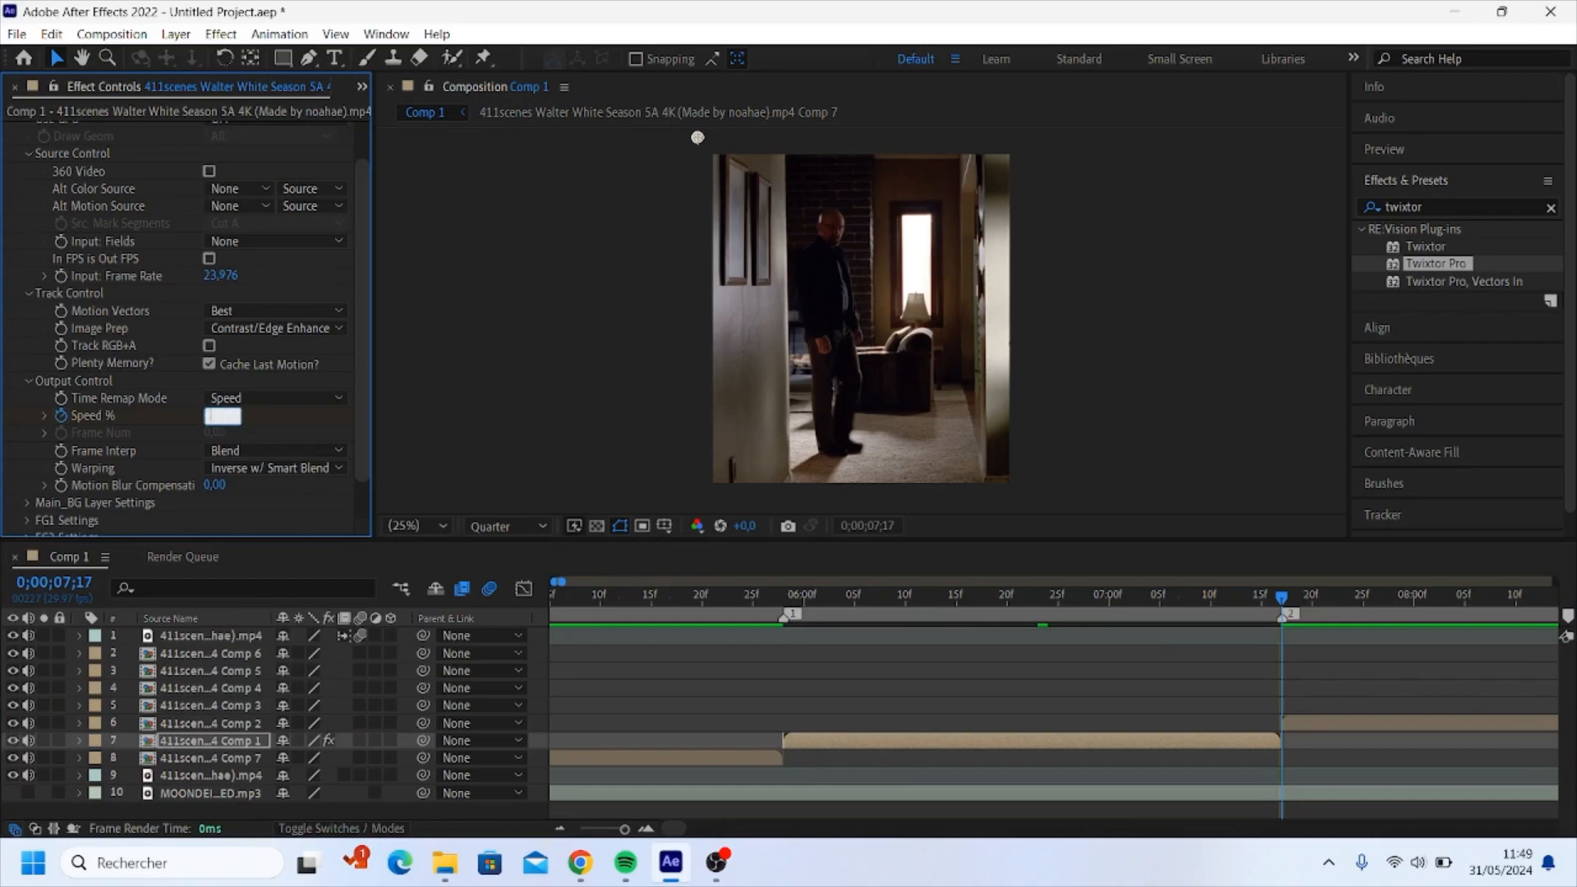
key(Return)
- Return to the clip's start, reveal its three Speed % keyframes and apply Easy Ease to all of them
drag(1291, 604, 786, 625)
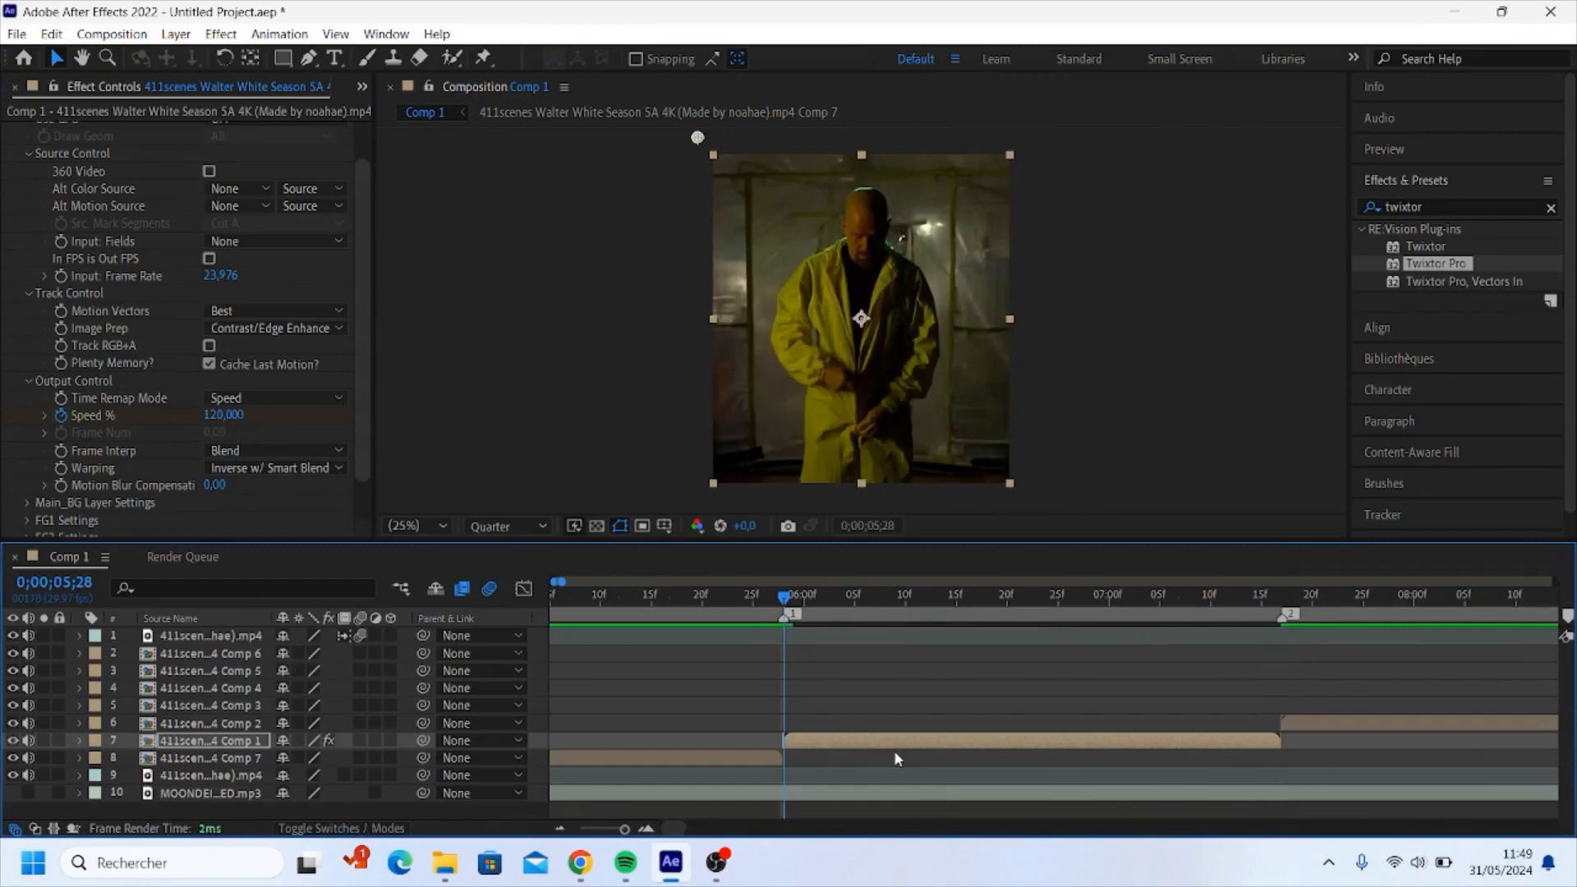
key(u)
drag(751, 744, 1317, 758)
key(F9)
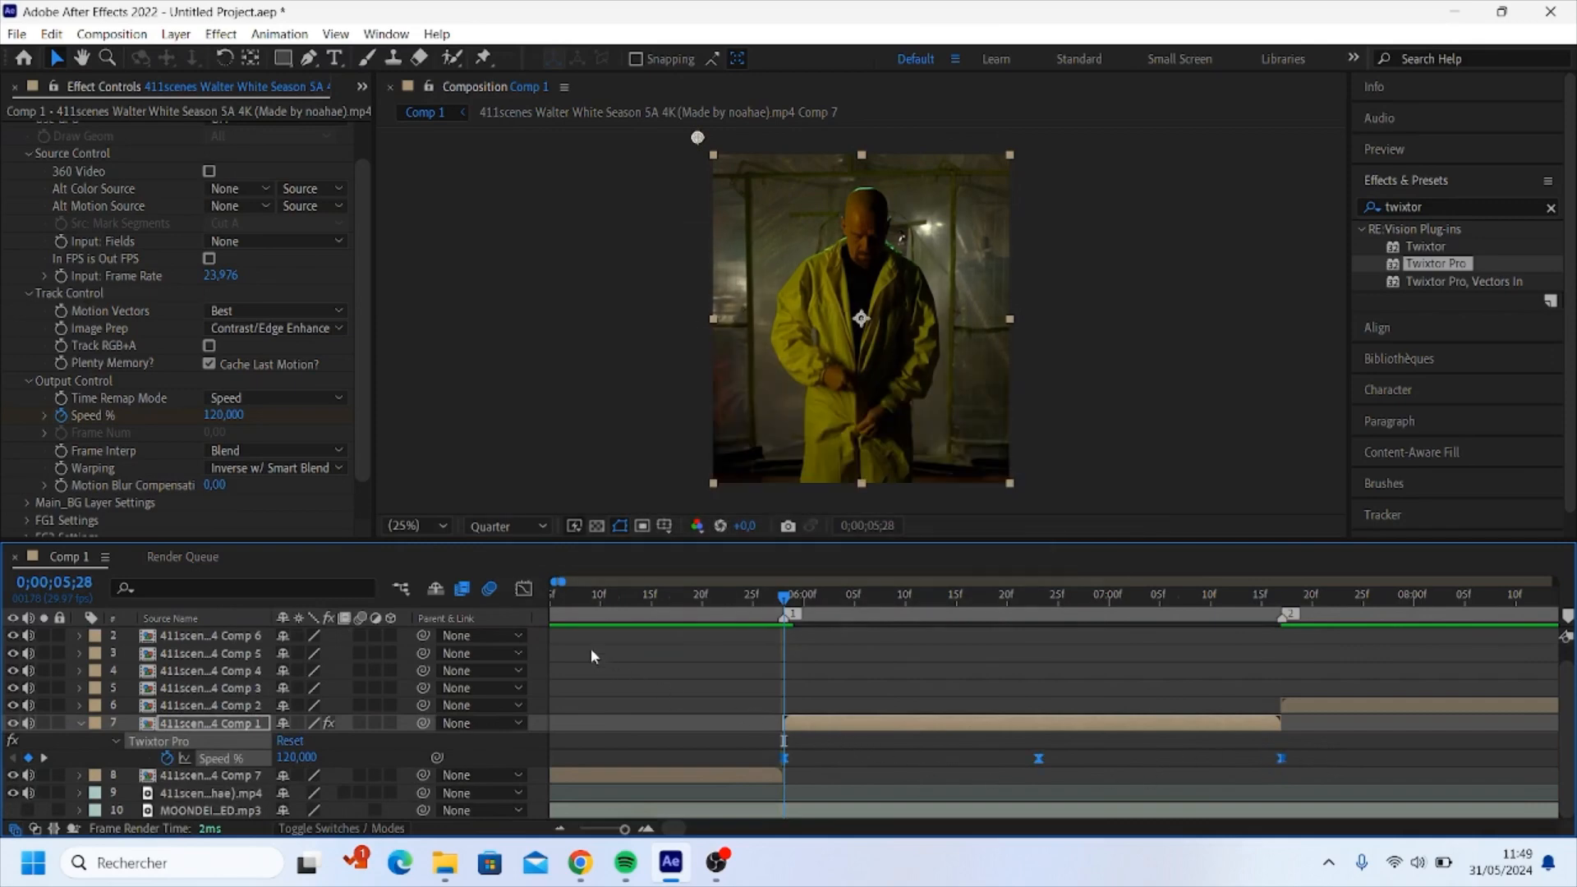
- In the Speed % value graph, bend the first and last keyframe handles into a U-shaped curve, and preview the clip
click(524, 588)
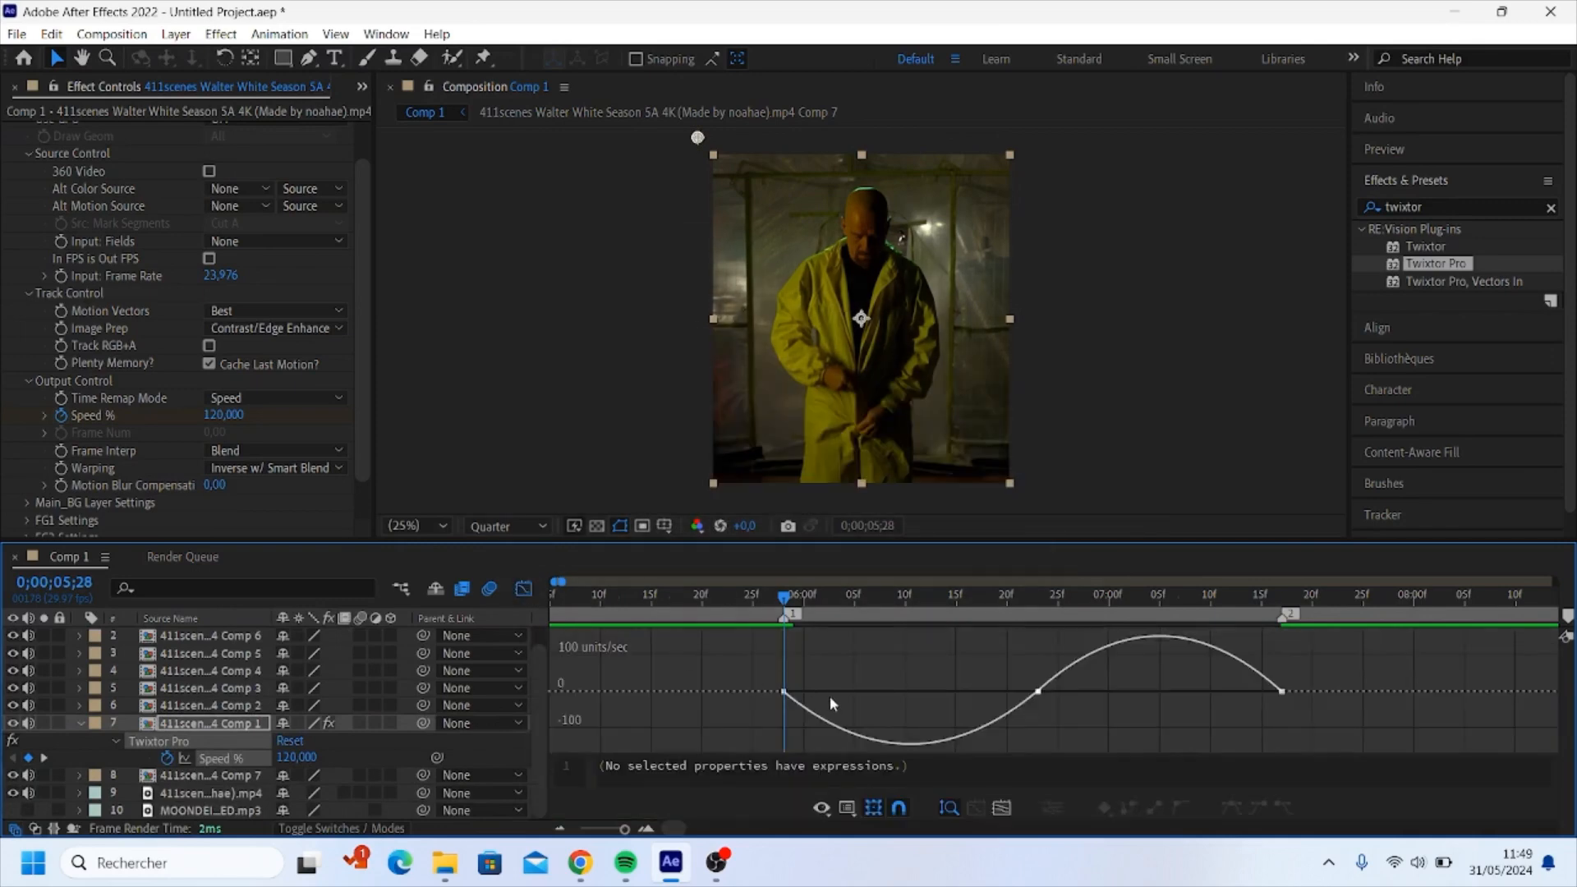
right_click(877, 701)
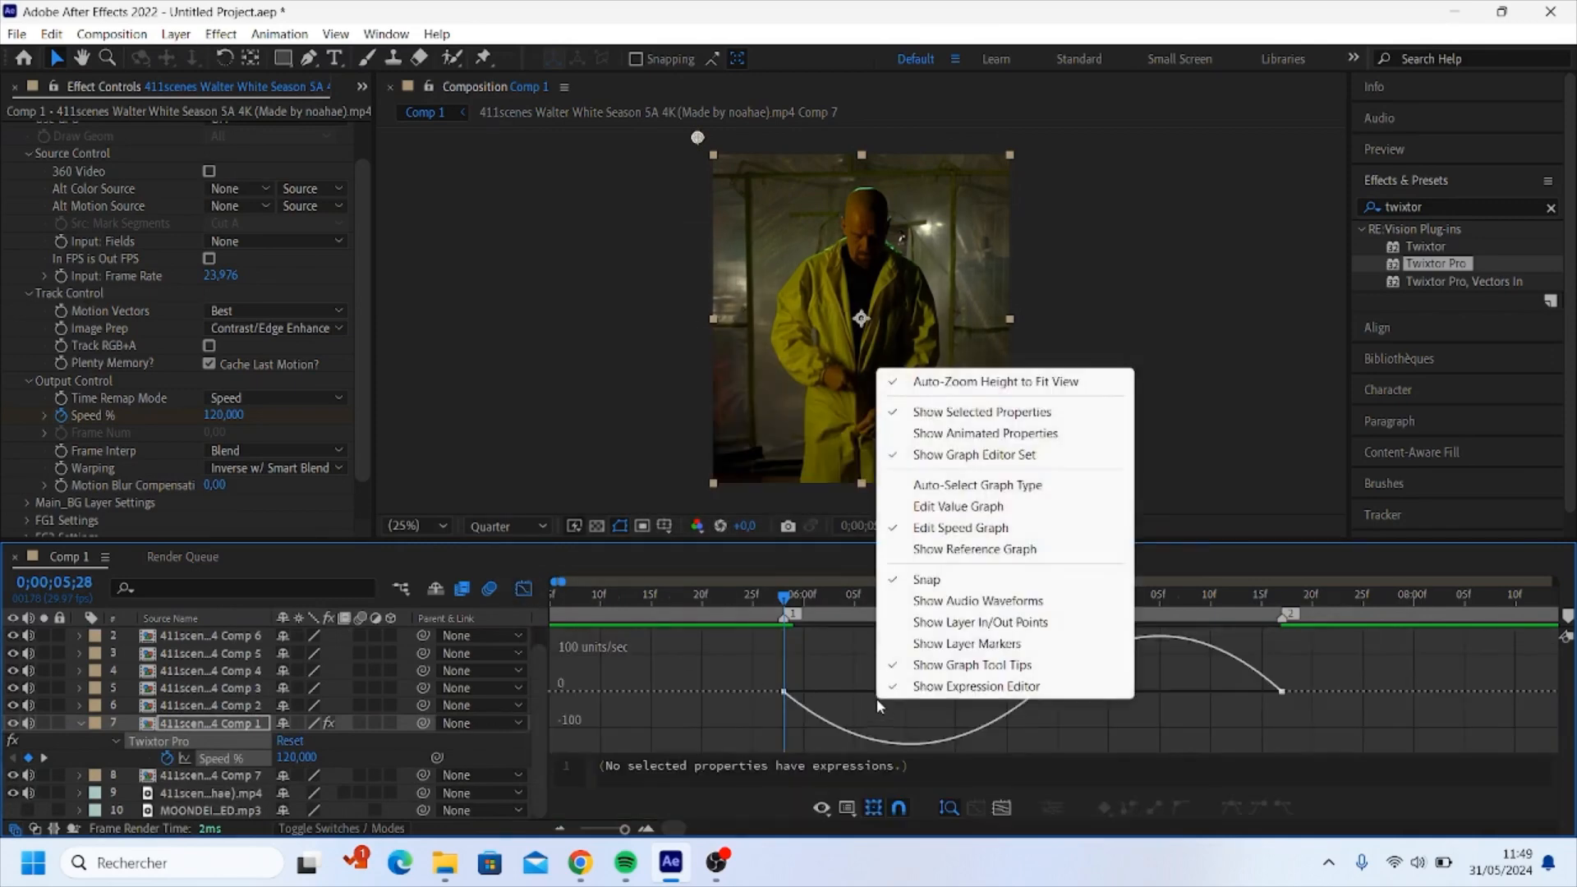
click(958, 507)
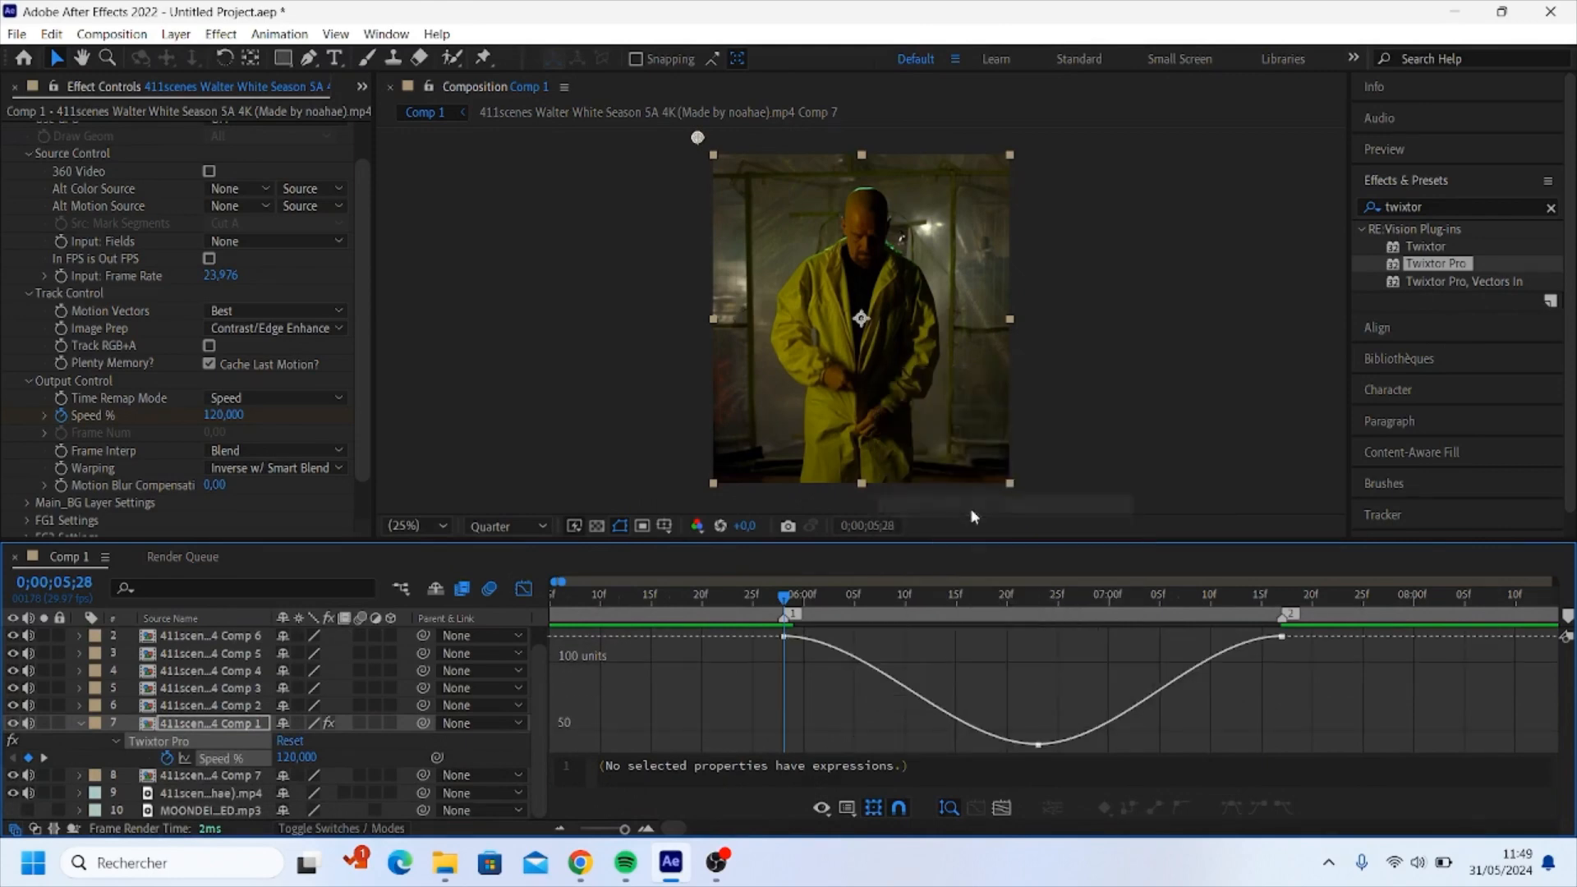
click(783, 637)
drag(869, 638, 808, 733)
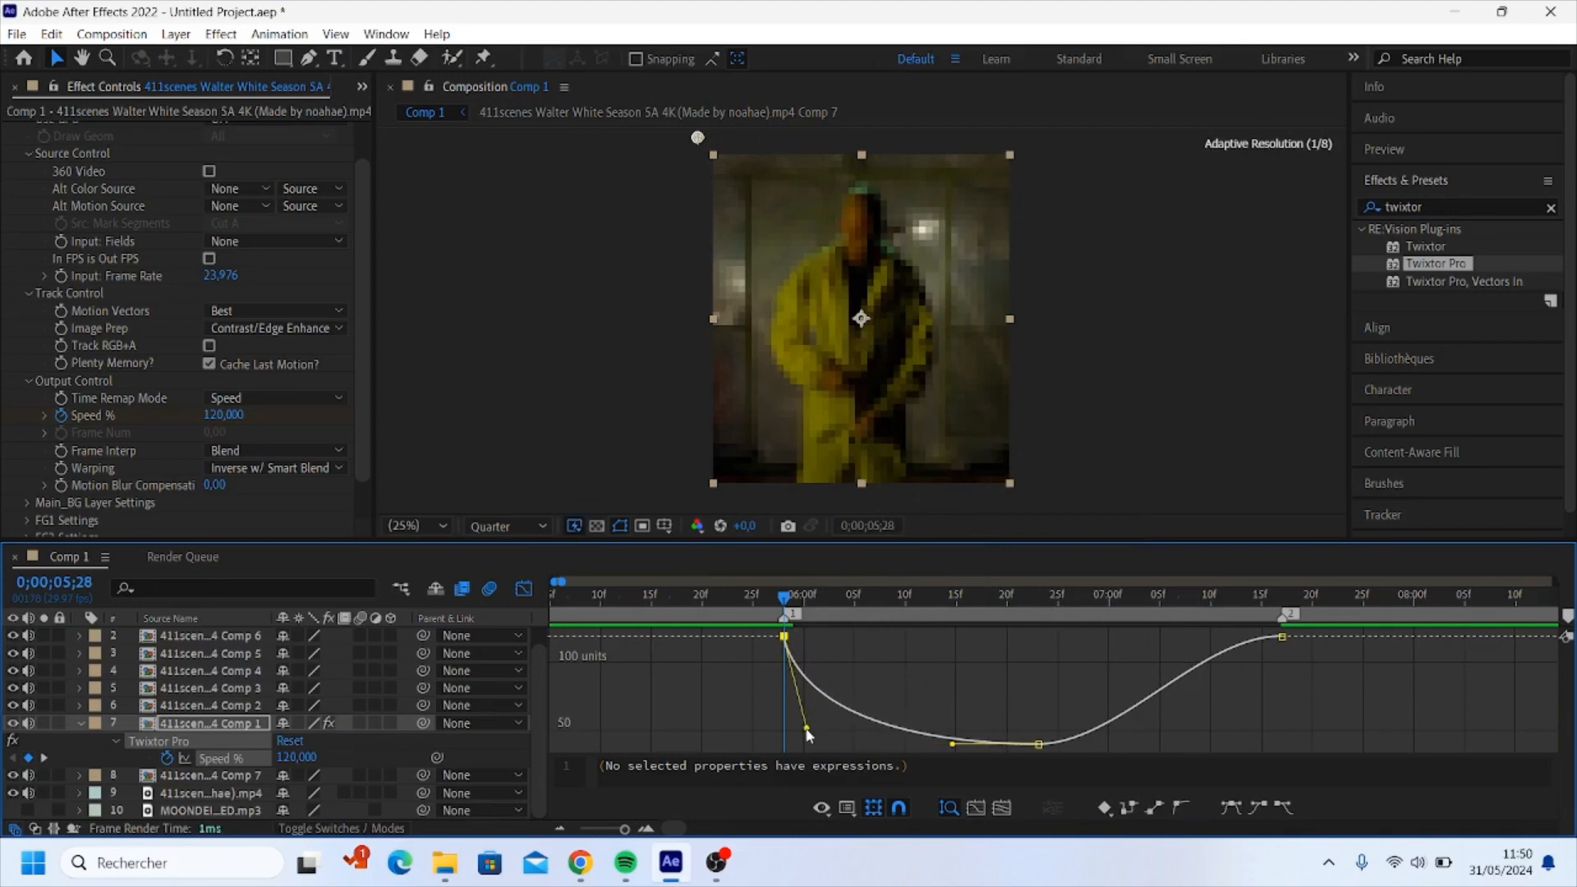
click(1283, 637)
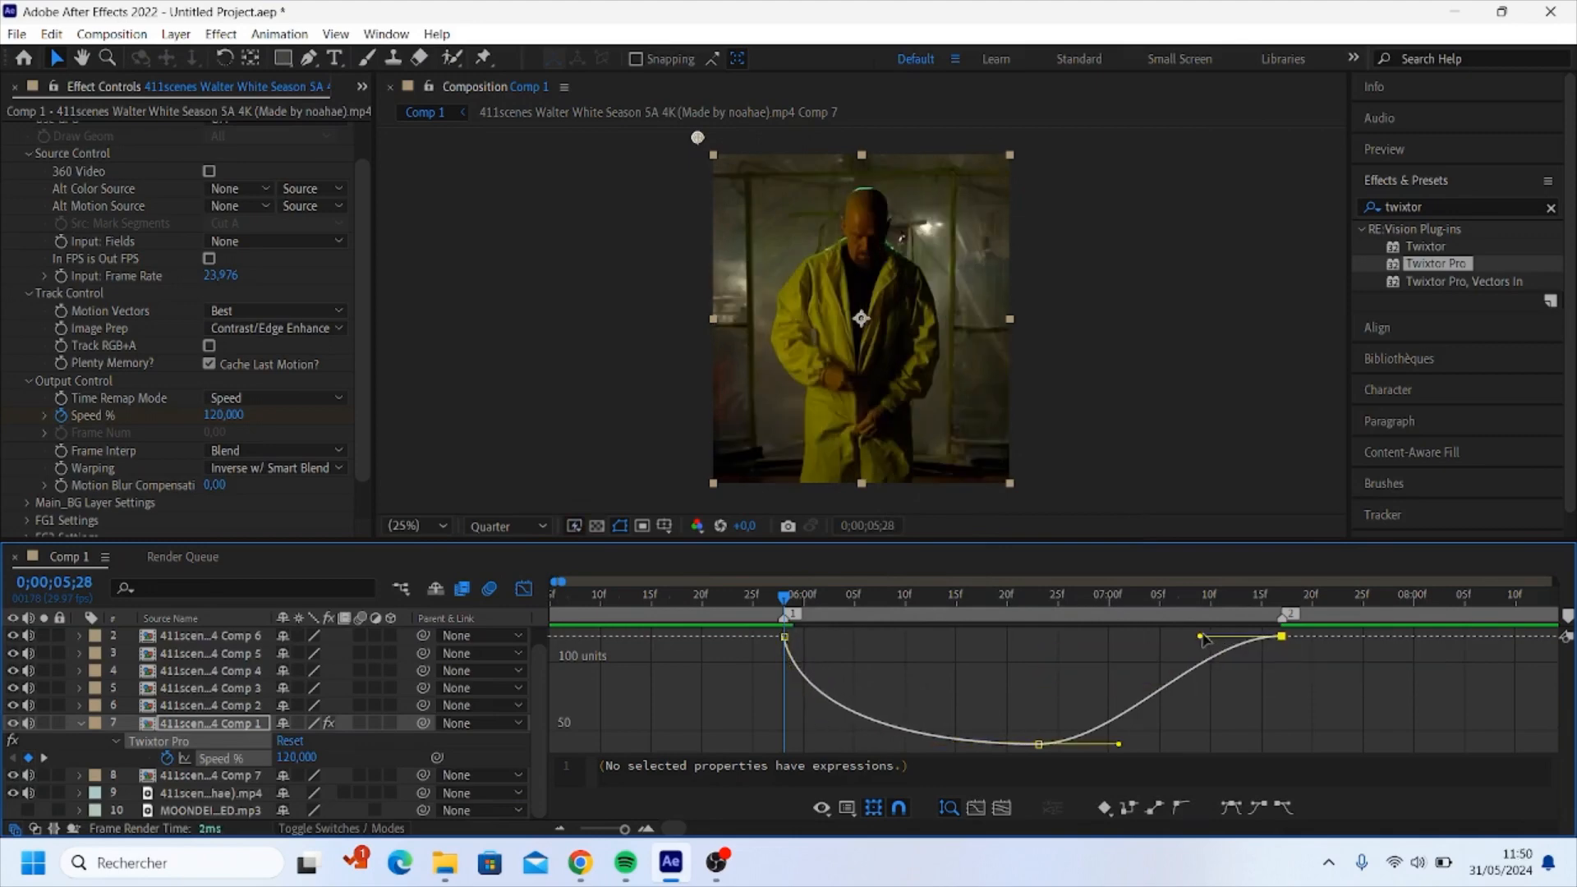
drag(1201, 639, 1257, 726)
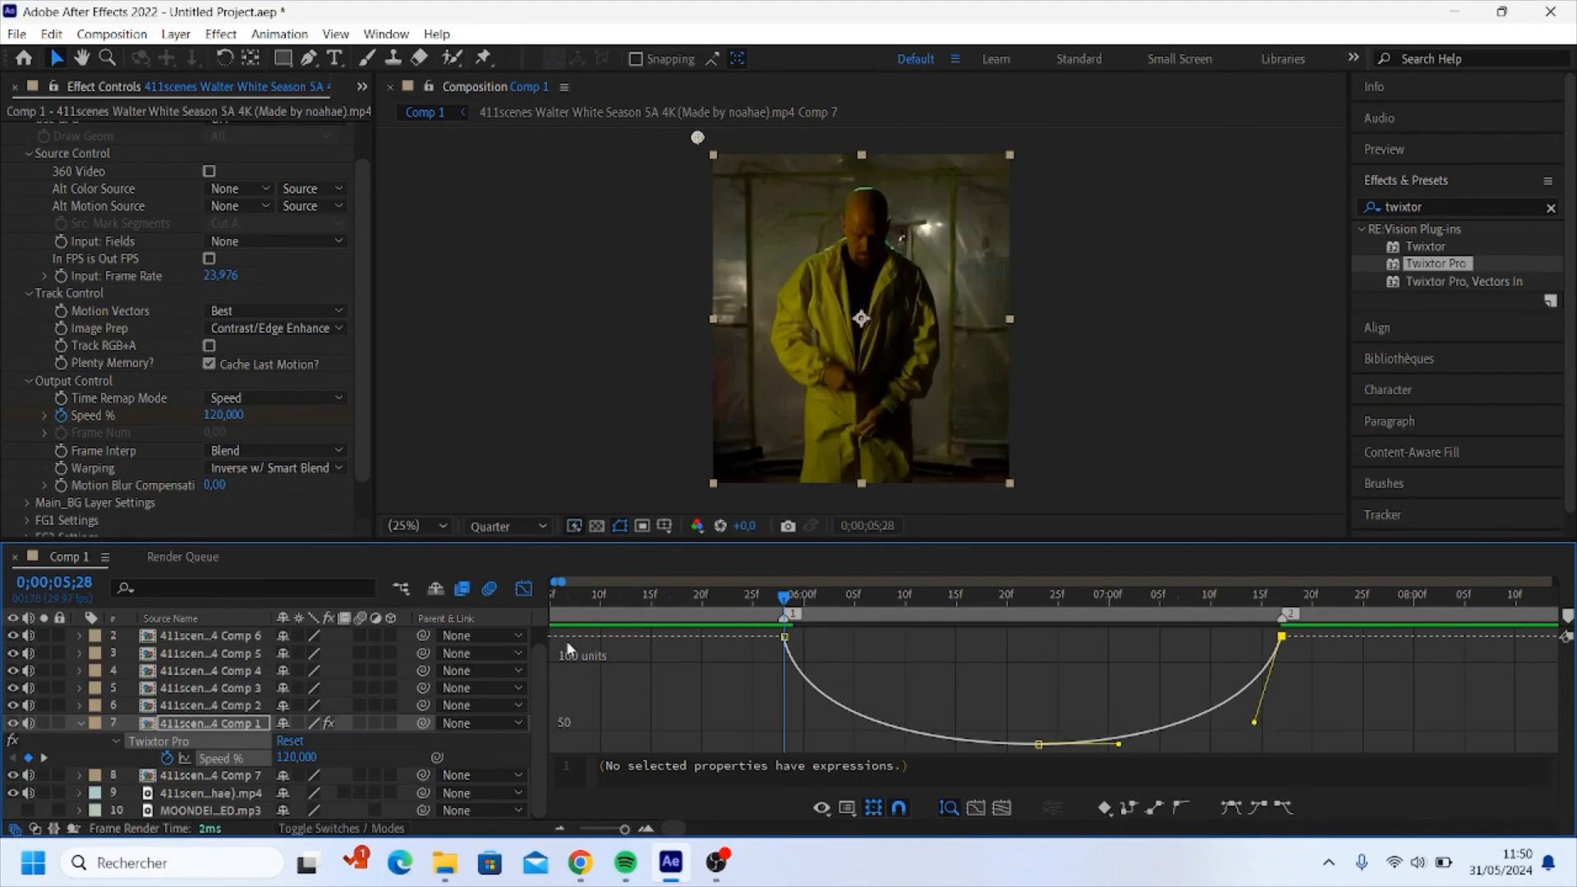
click(523, 589)
key(space)
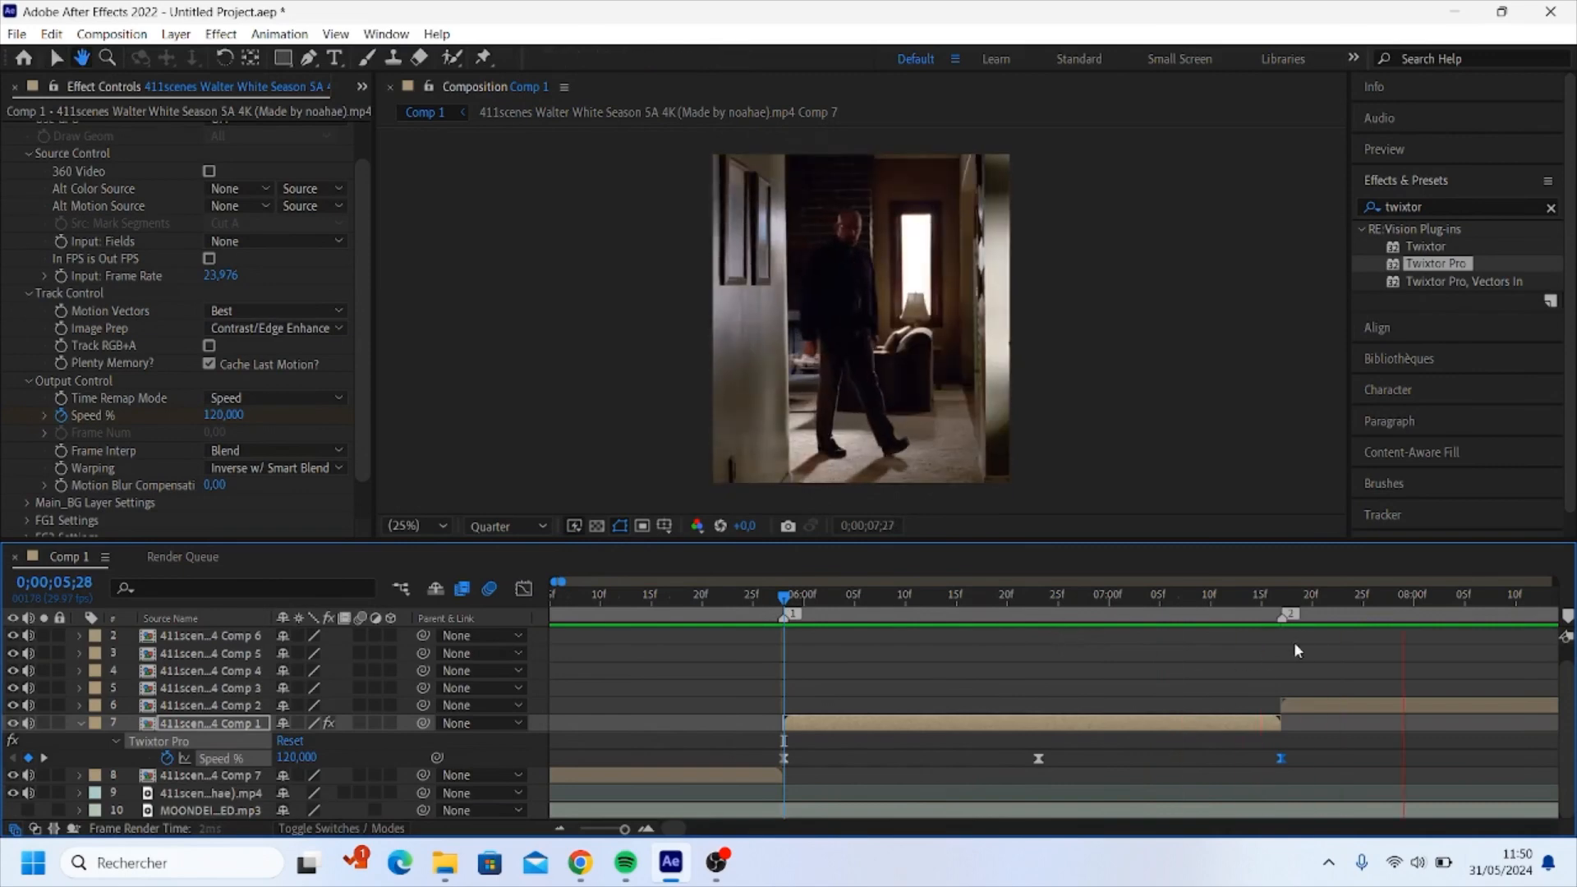
key(space)
- Copy the clip's Twixtor Pro effect with its speed keyframes and paste it onto the clip starting at marker 2
scroll(1332, 650, down, 4)
scroll(1207, 749, up, 3)
drag(907, 744, 1289, 766)
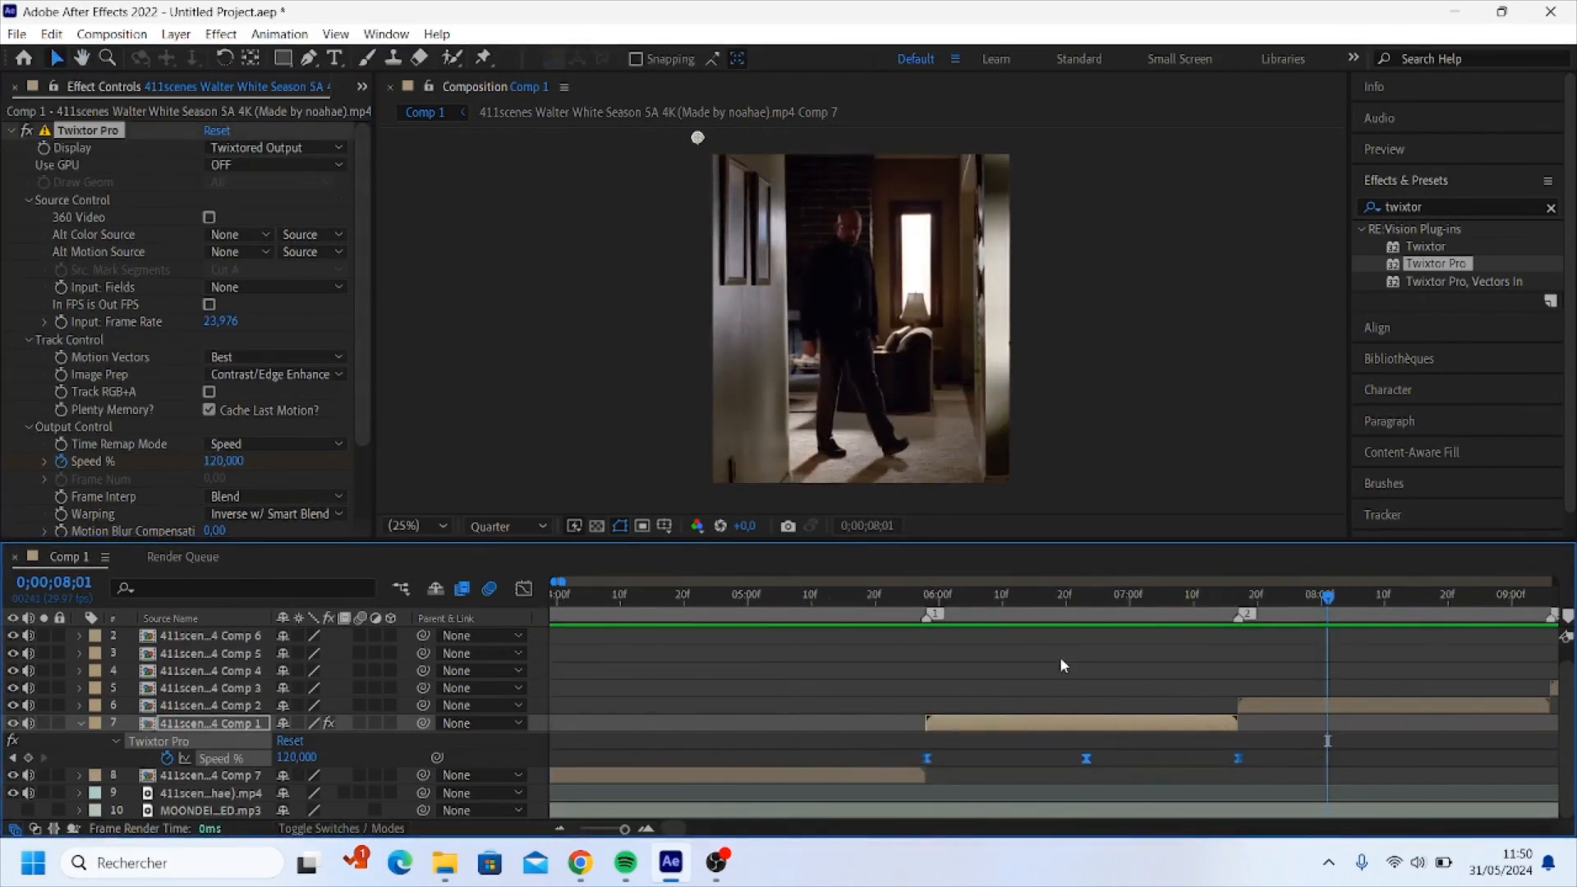
click(99, 133)
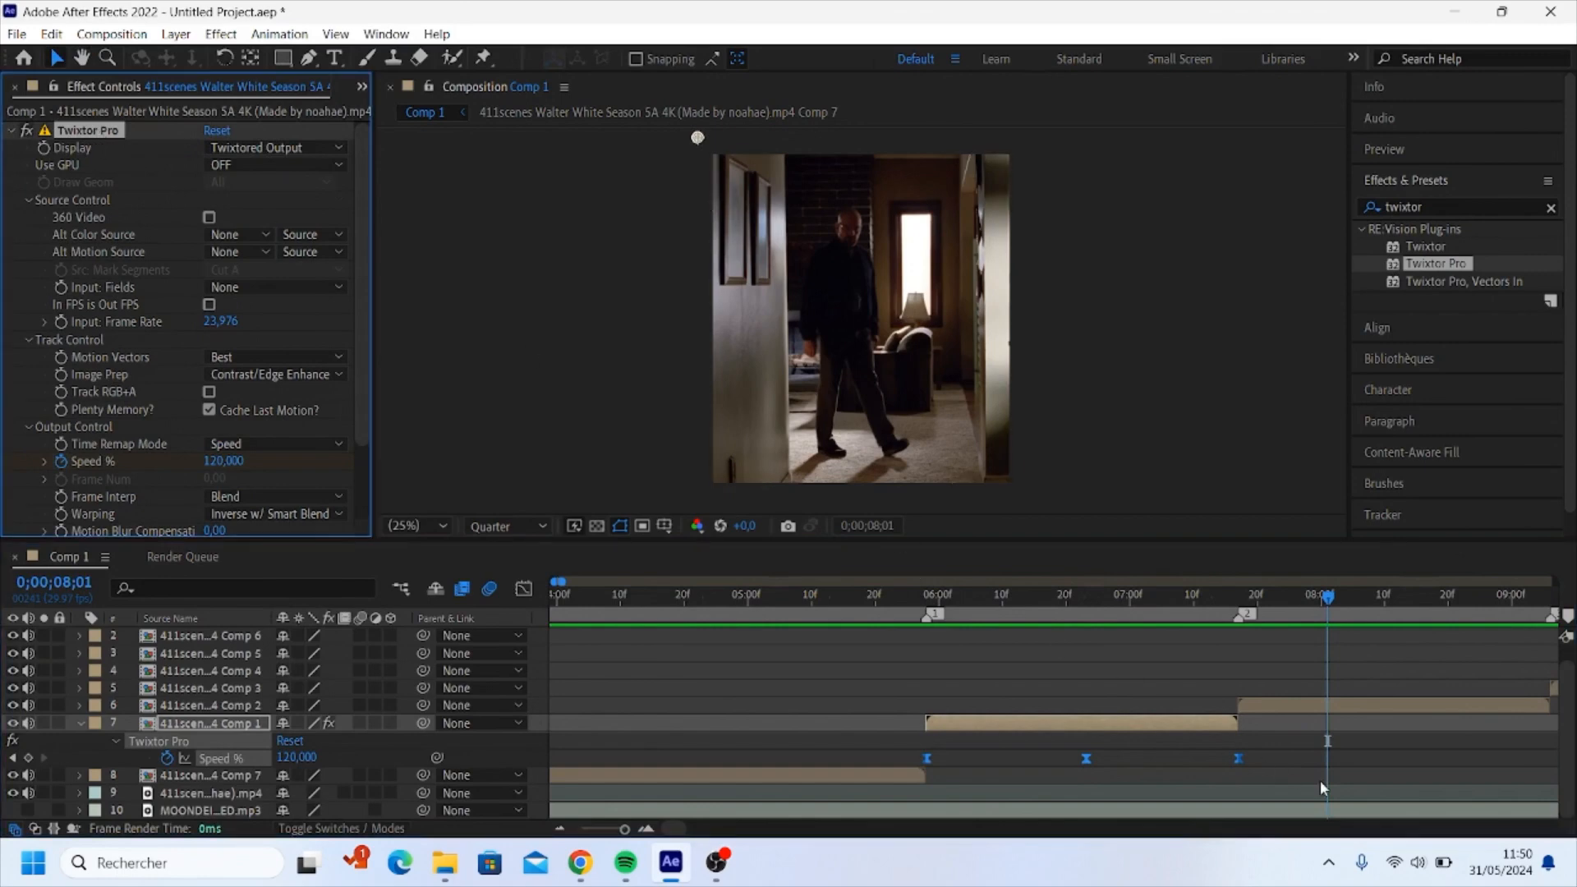
right_click(1244, 626)
click(1314, 683)
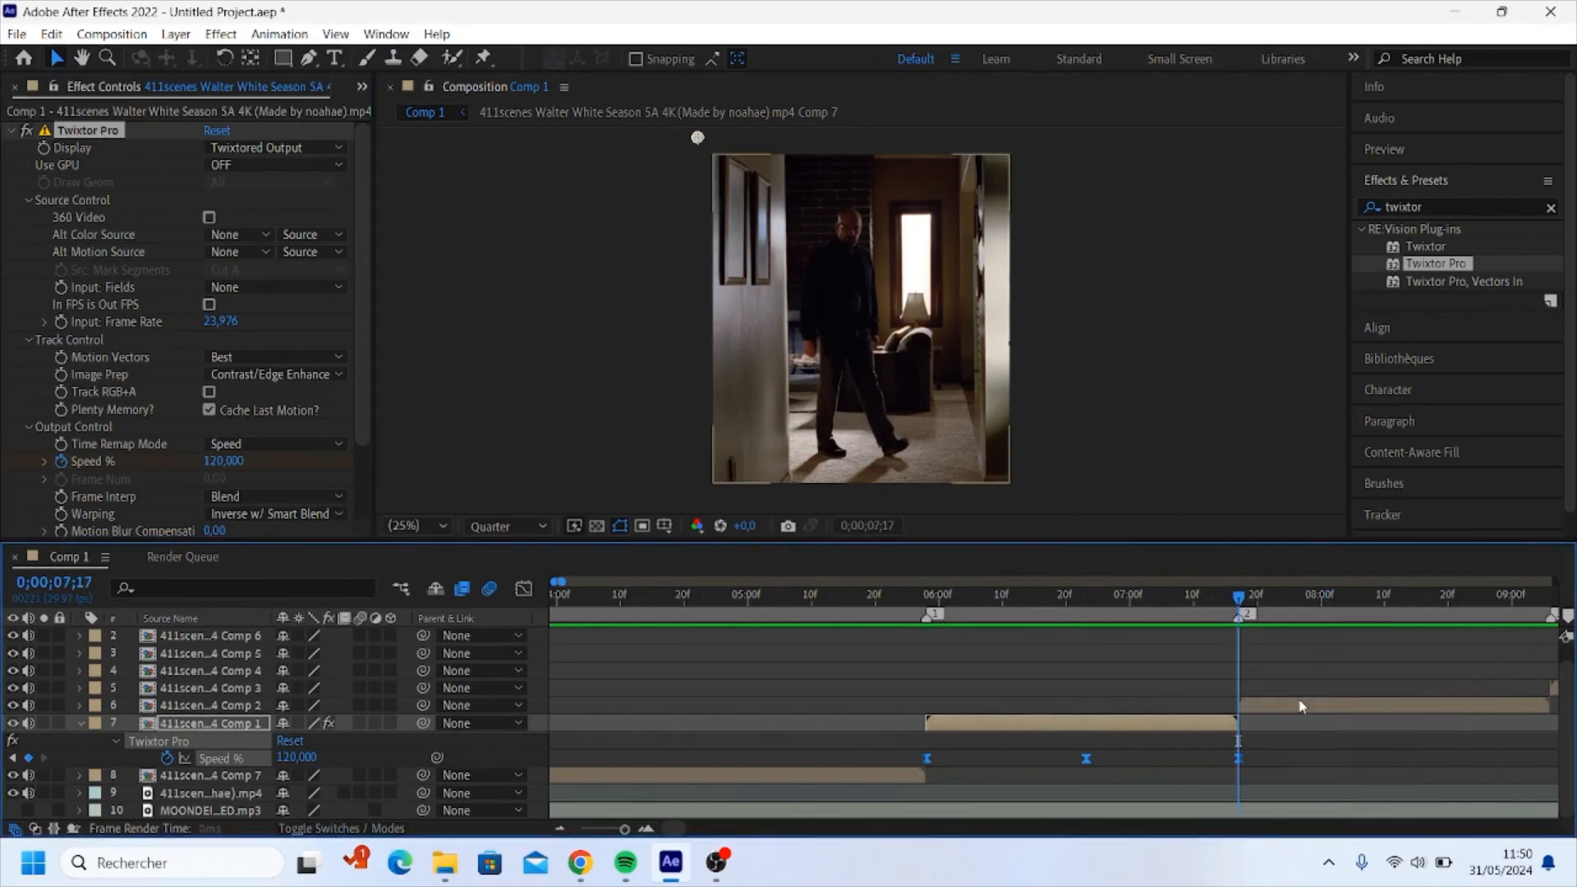
click(1297, 711)
key(ctrl+v)
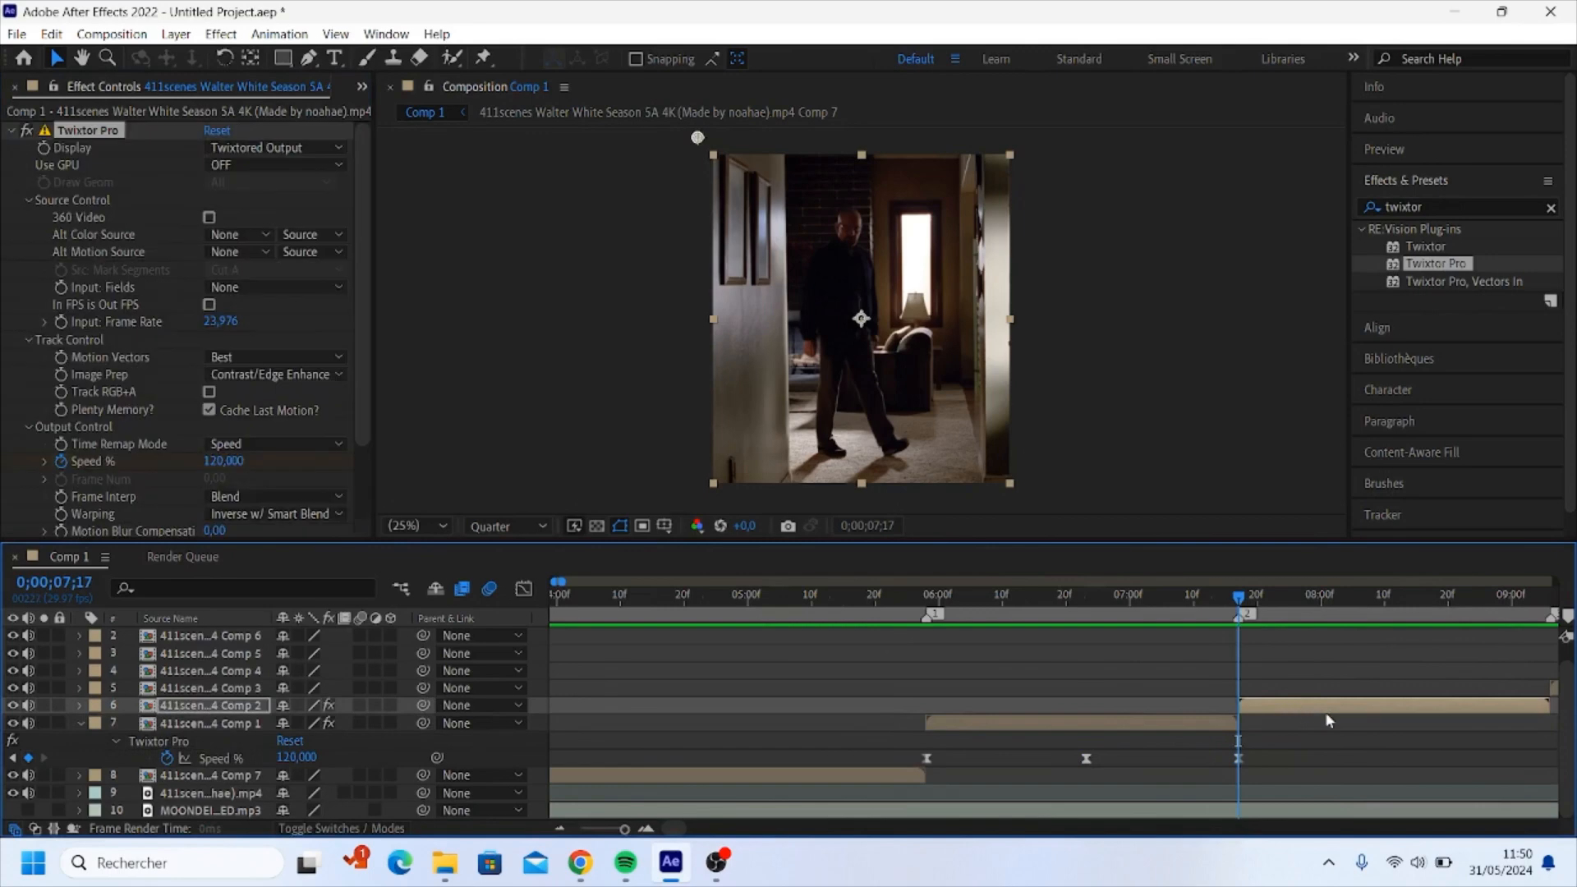
- Reveal the pasted Speed % keyframes on the marker 2 clip and fit their spacing so the last one lands at marker 3
scroll(1334, 720, down, 5)
scroll(1337, 716, up, 4)
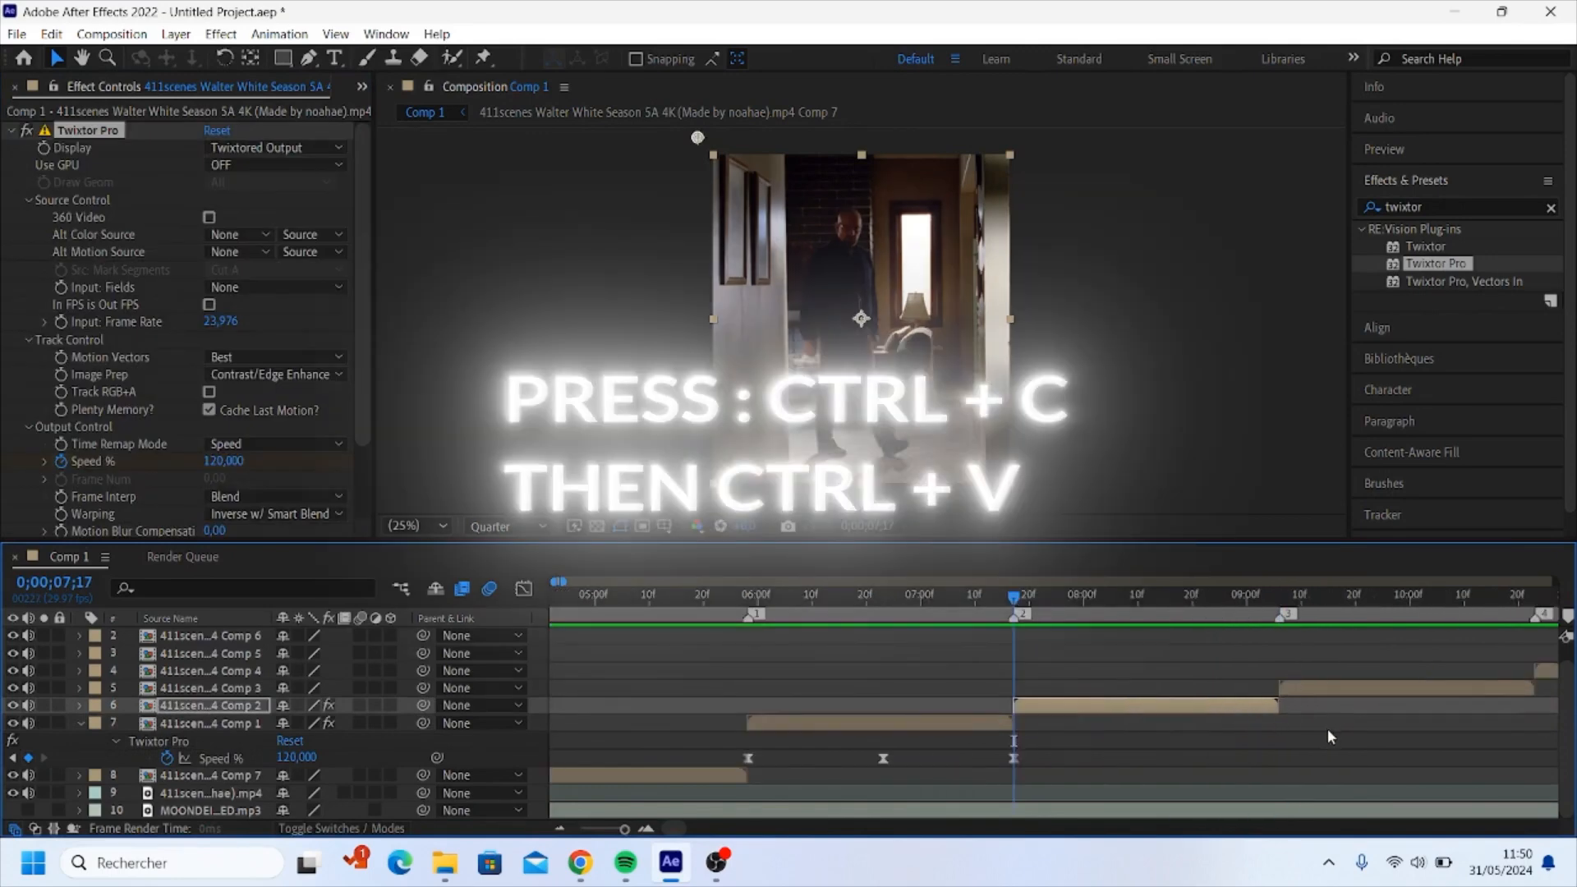
key(u)
click(1048, 743)
drag(989, 751, 1284, 726)
scroll(1283, 726, up, 3)
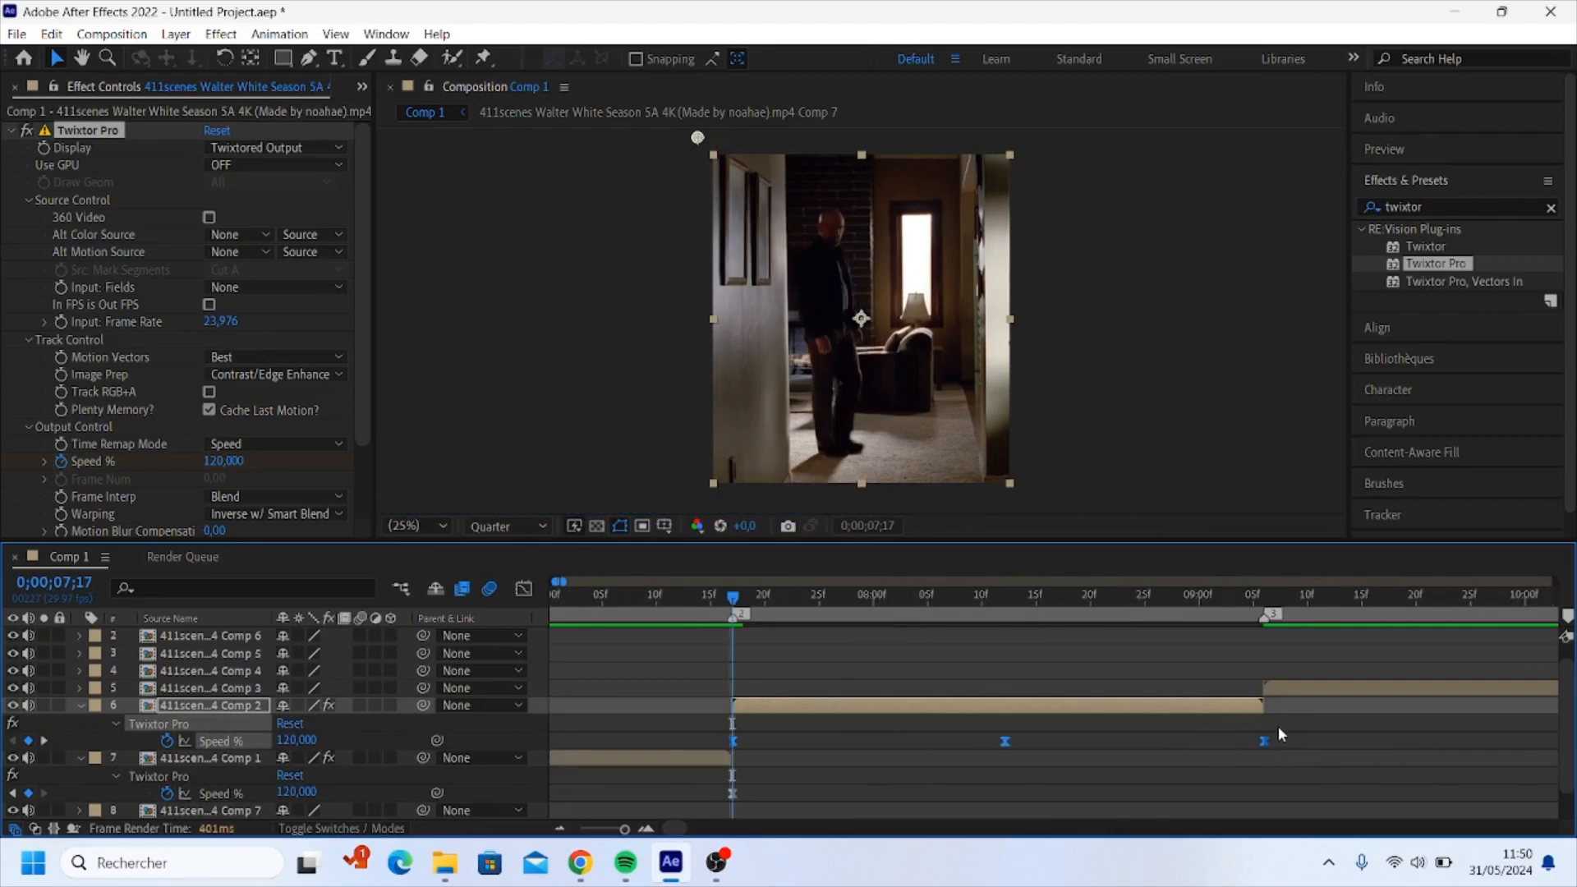
drag(1265, 743, 1351, 749)
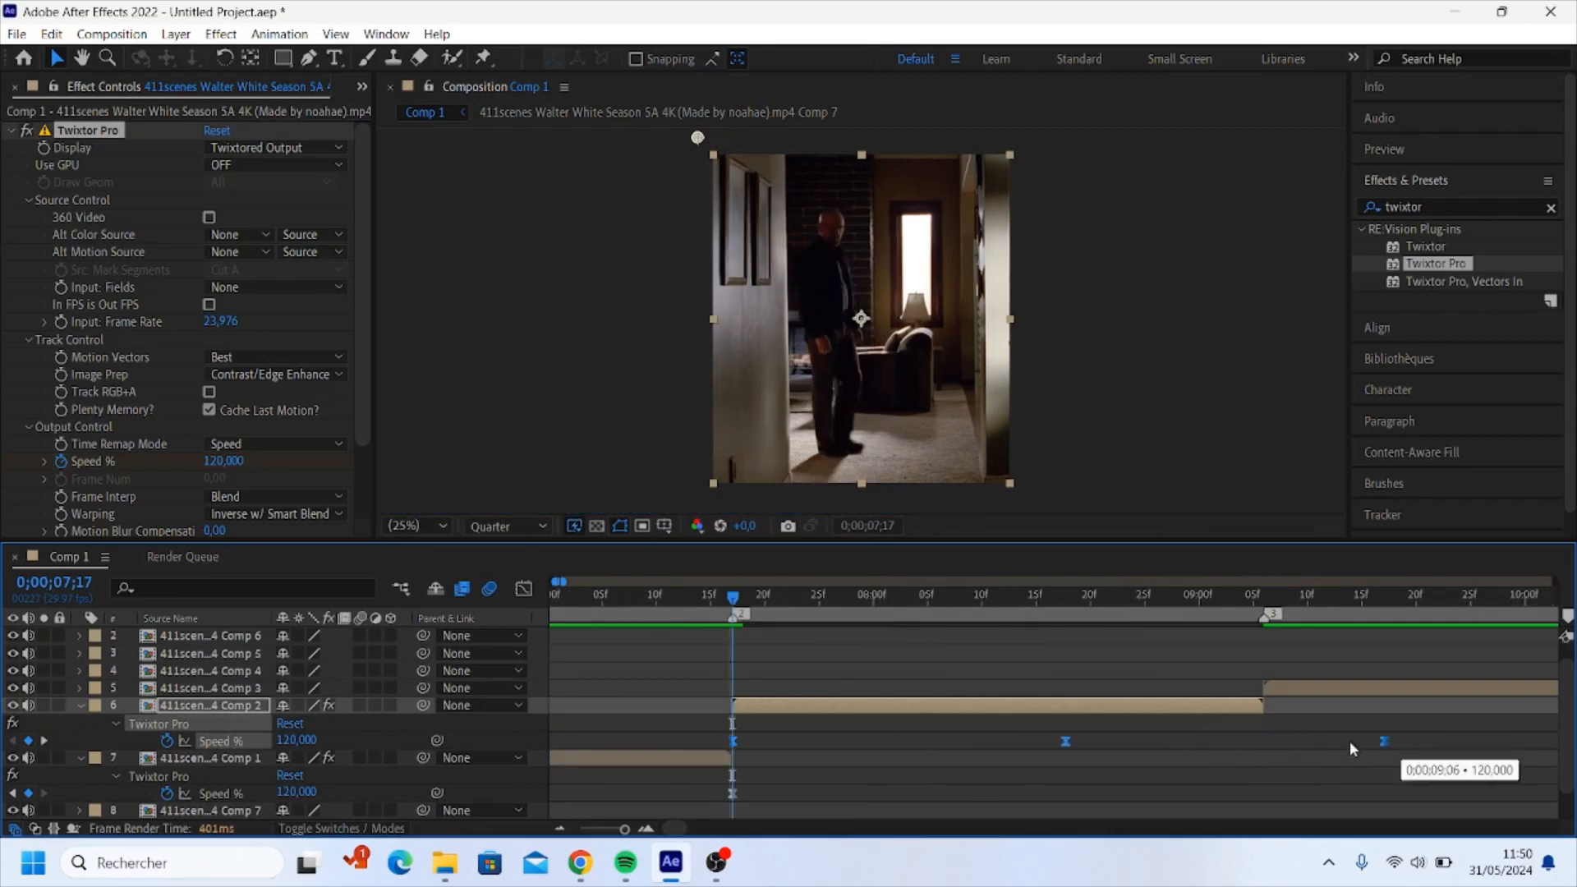
drag(1079, 749, 1264, 748)
- Paste Twixtor Pro onto the clip at marker 3, fit its keyframes to the clip, and repeat for the remaining clips
scroll(1303, 698, down, 5)
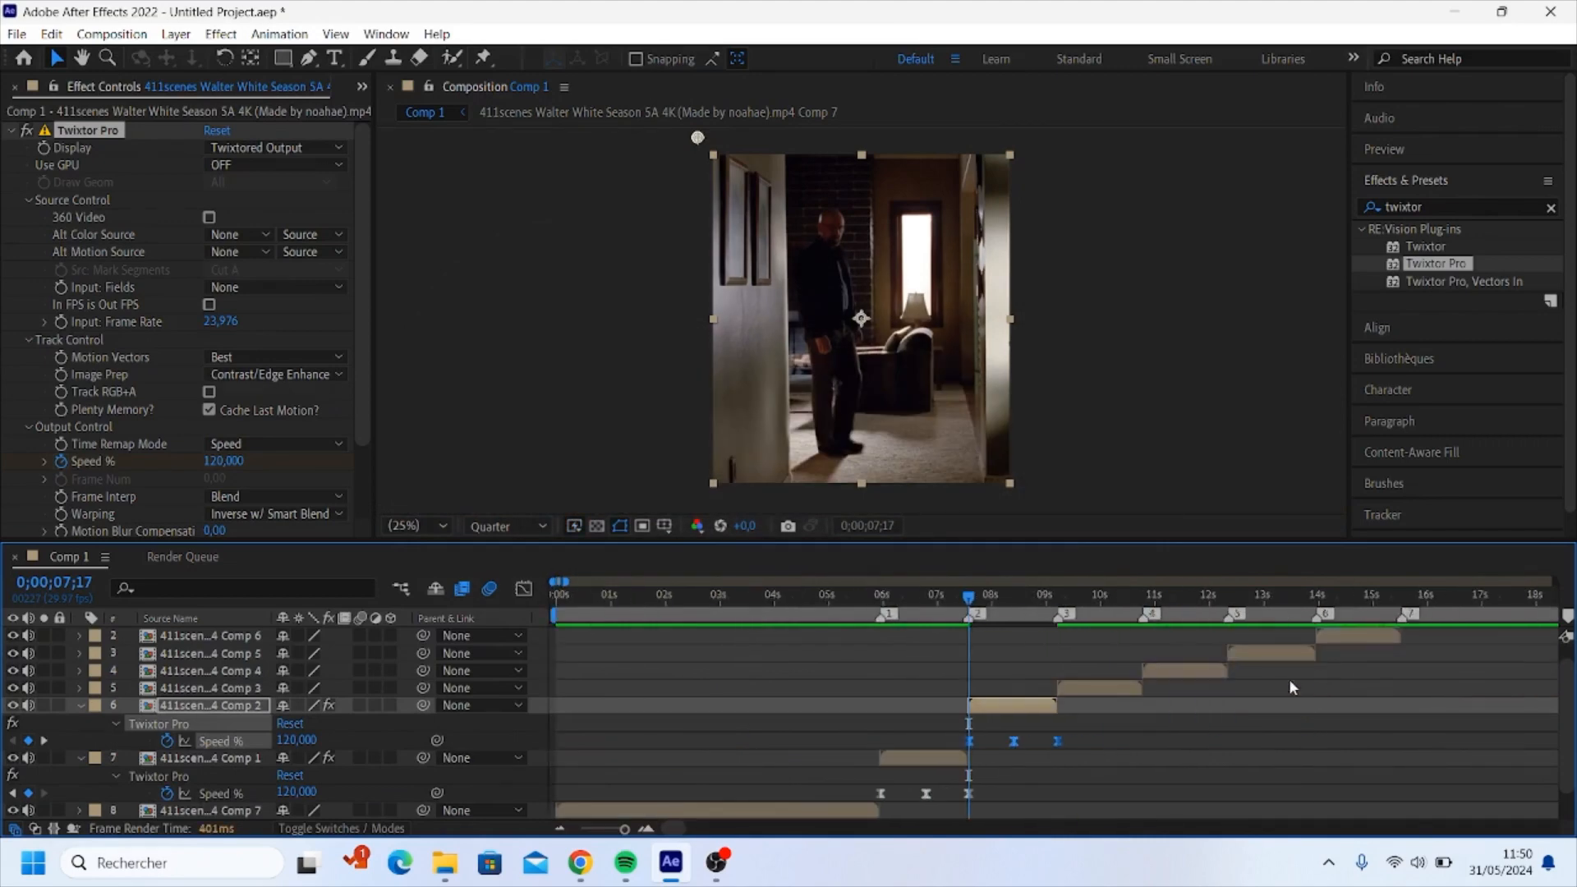
scroll(1224, 672, up, 2)
right_click(900, 615)
click(972, 683)
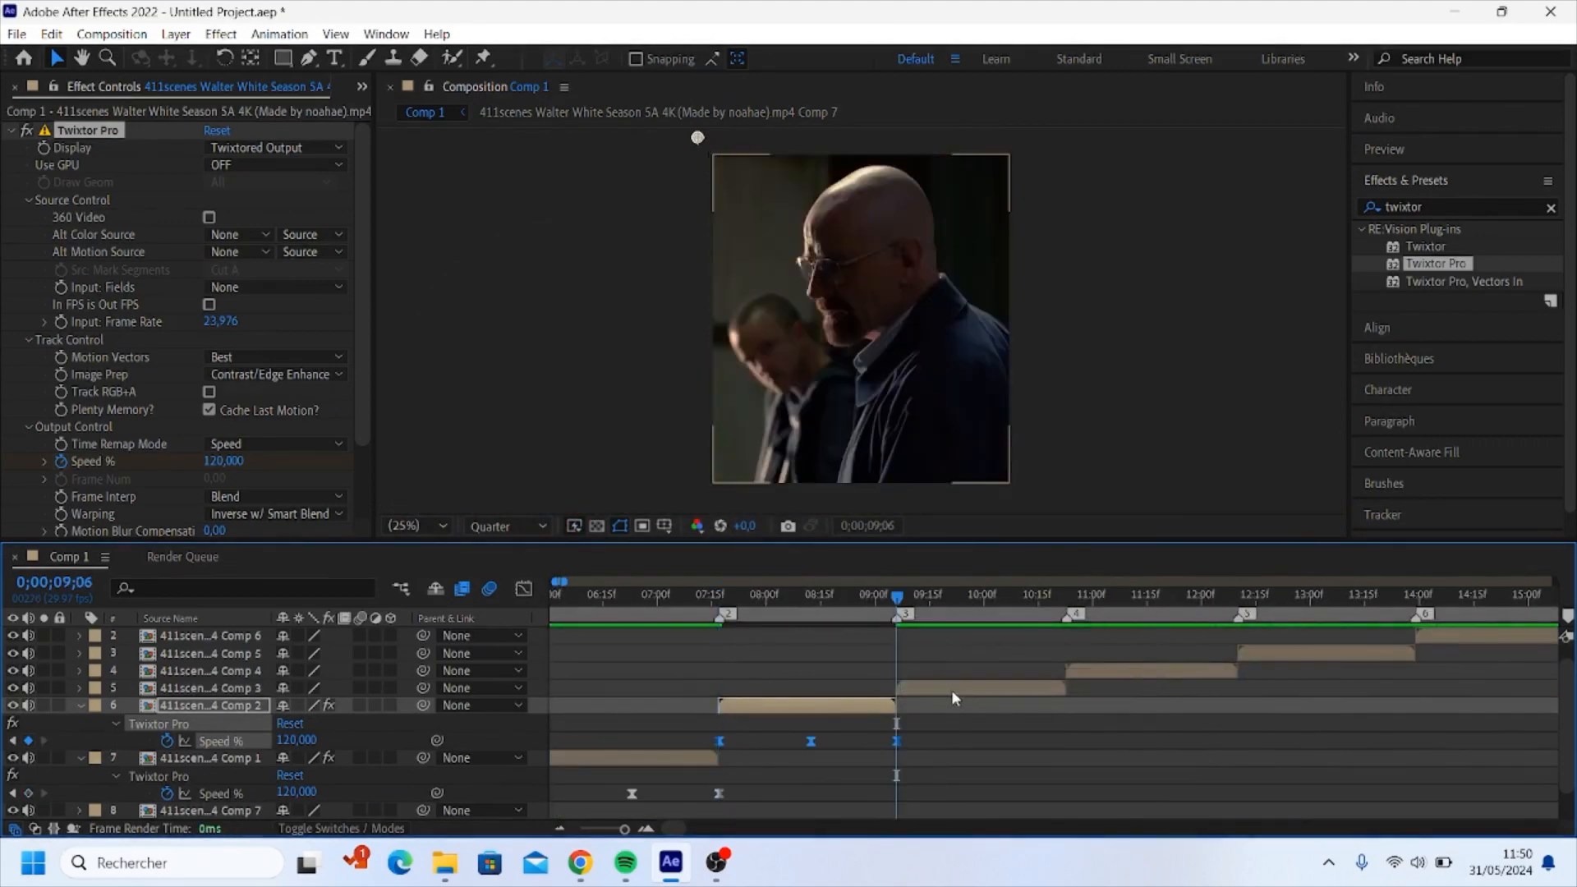
click(951, 690)
key(ctrl+v)
scroll(1091, 721, up, 2)
drag(1056, 723, 1038, 724)
right_click(1045, 614)
click(1117, 681)
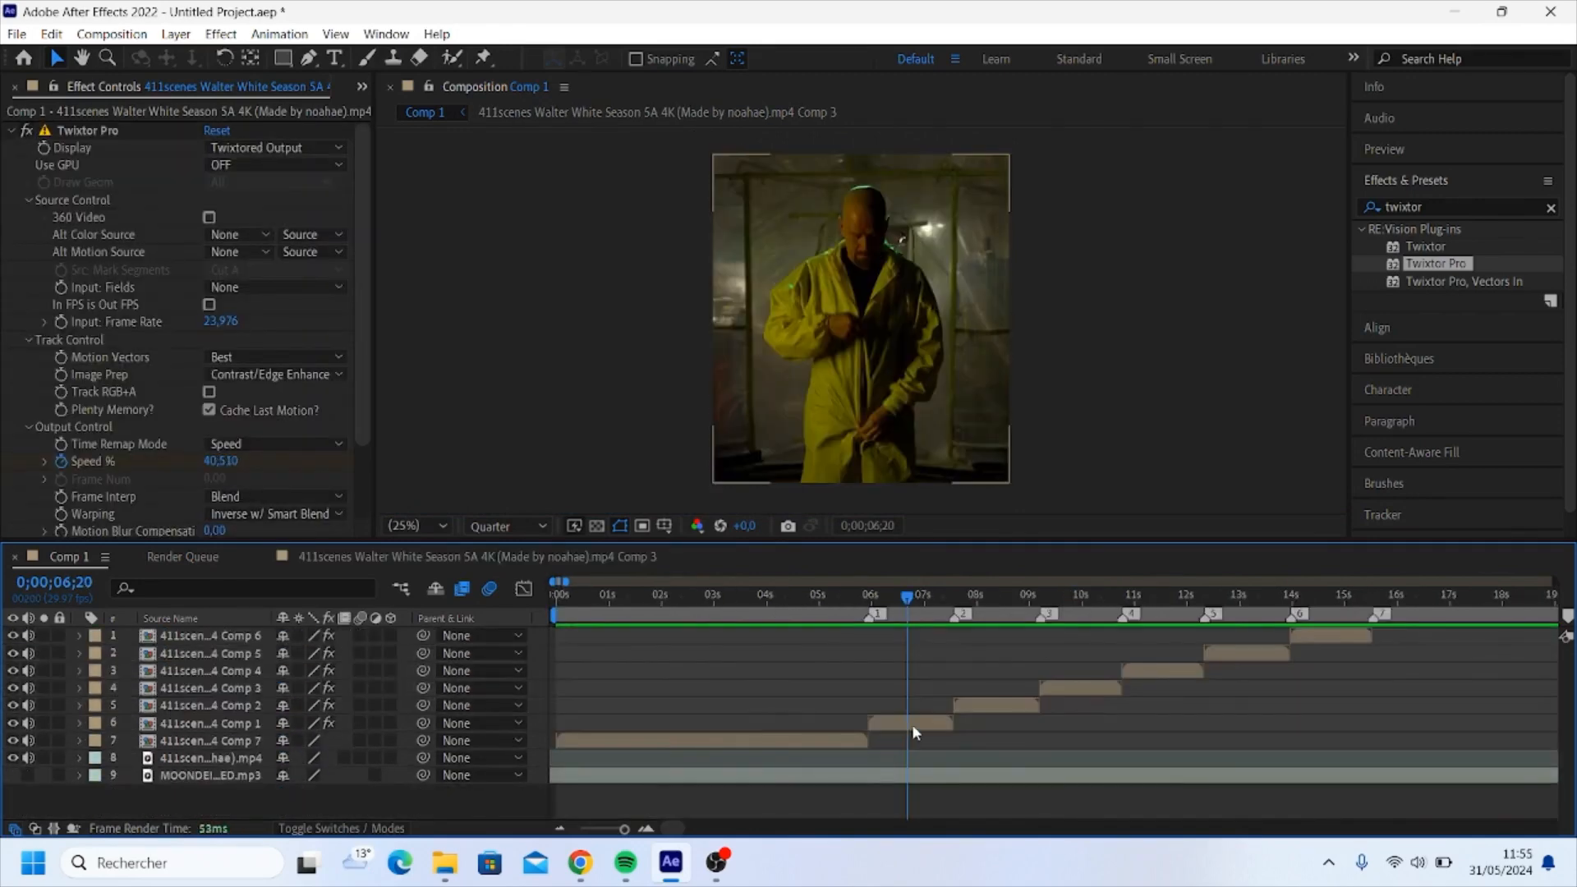
- Mute the audio of all six Twixtor clip layers, Comp 1 through Comp 6
click(912, 722)
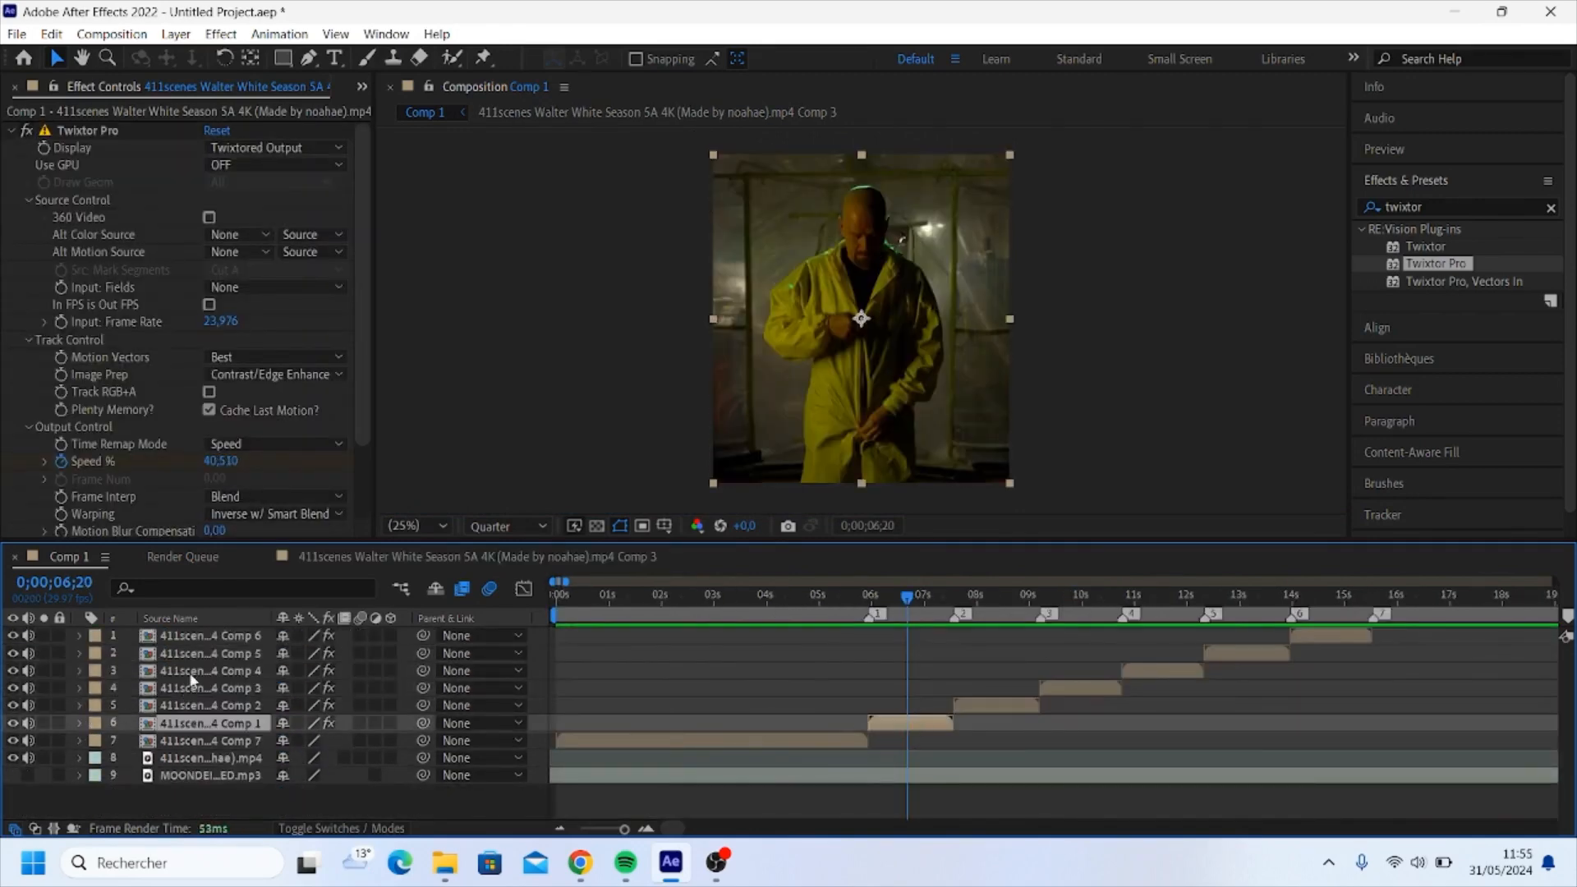
shift+click(205, 634)
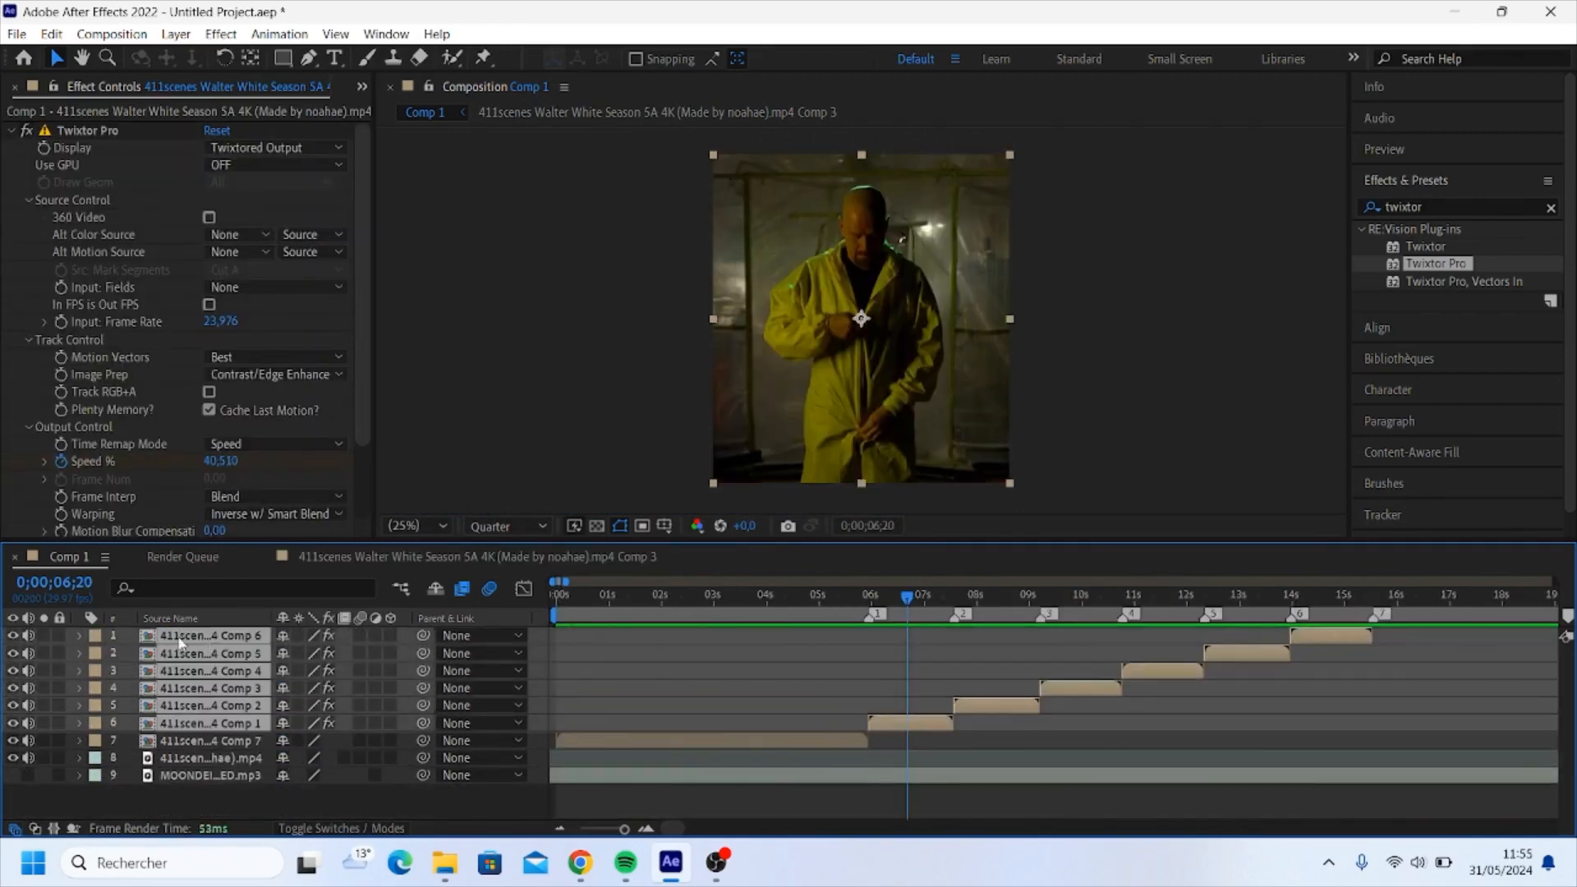
click(32, 631)
click(762, 811)
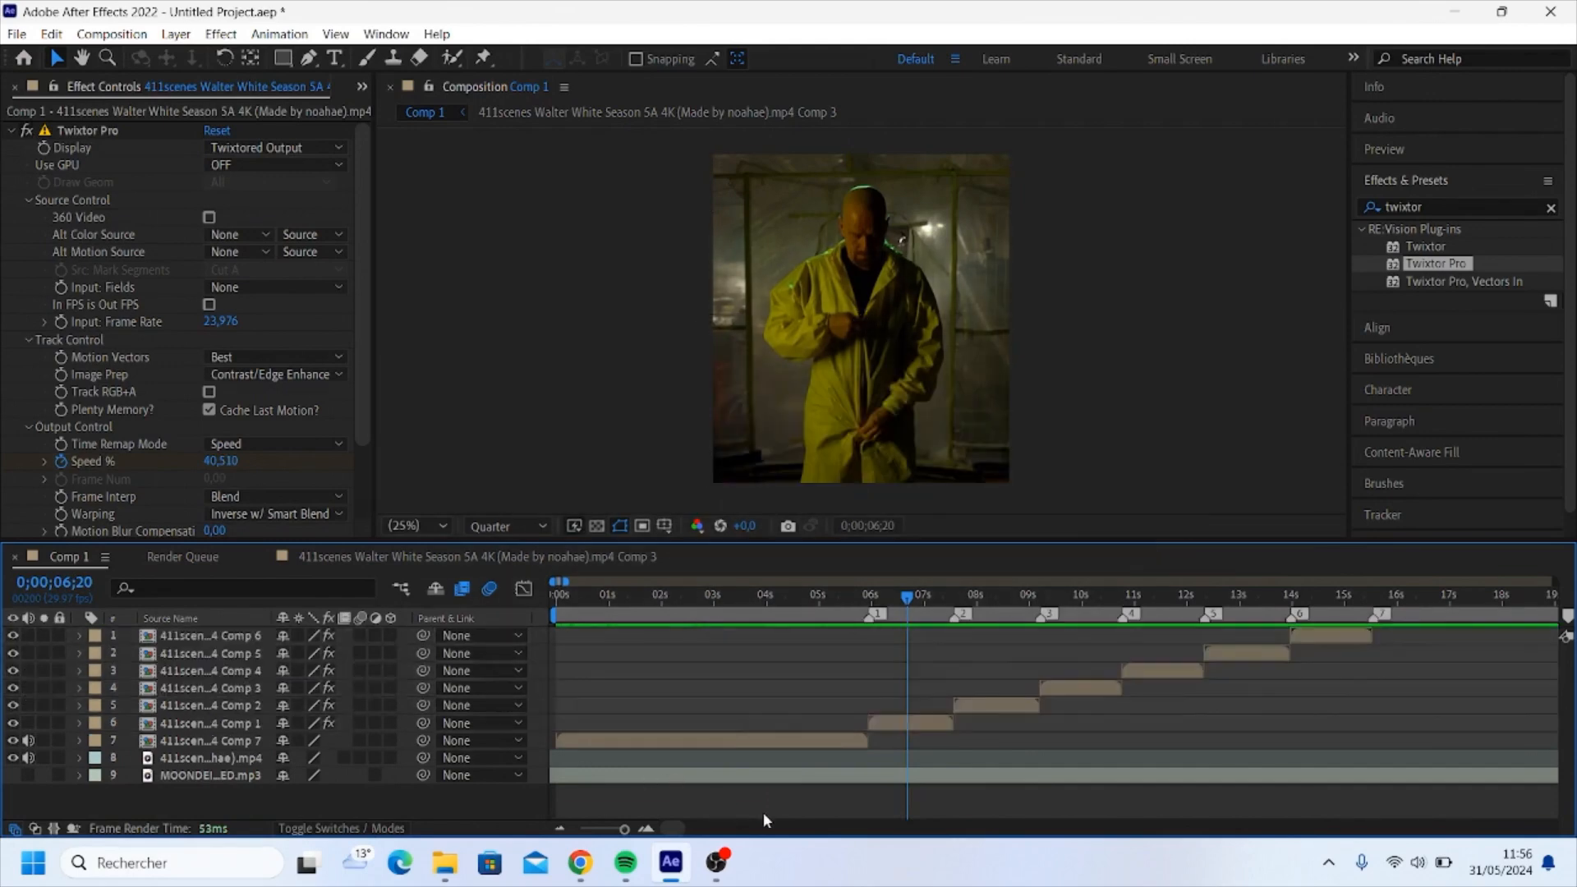
- Pre-compose the clip starting at marker 1 together with its Twixtor Pro effect
click(805, 602)
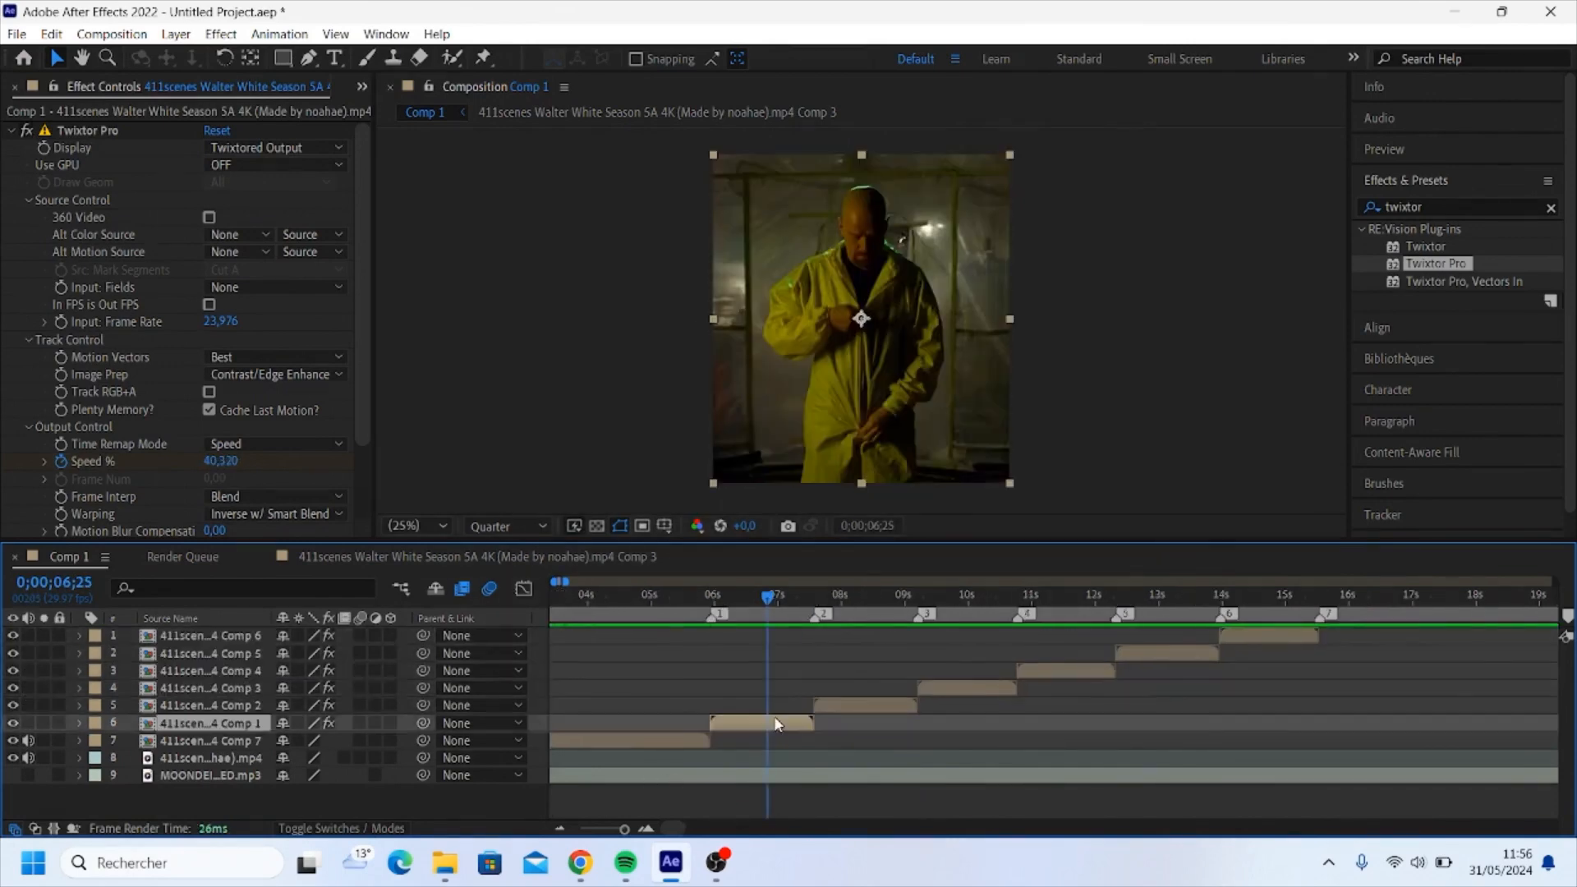
right_click(767, 722)
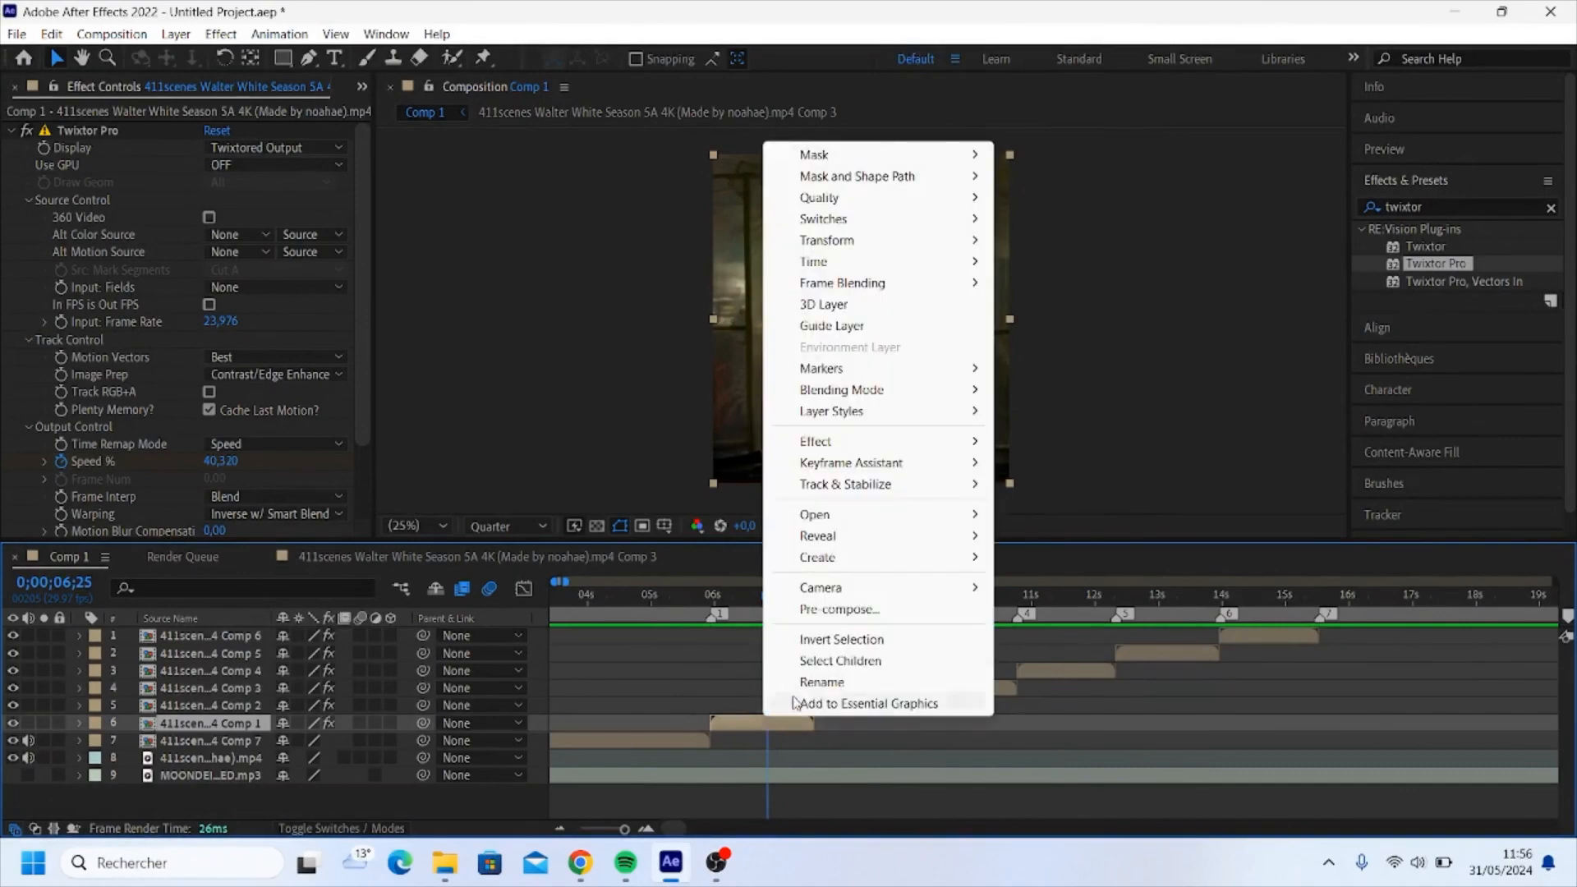
click(816, 611)
click(838, 561)
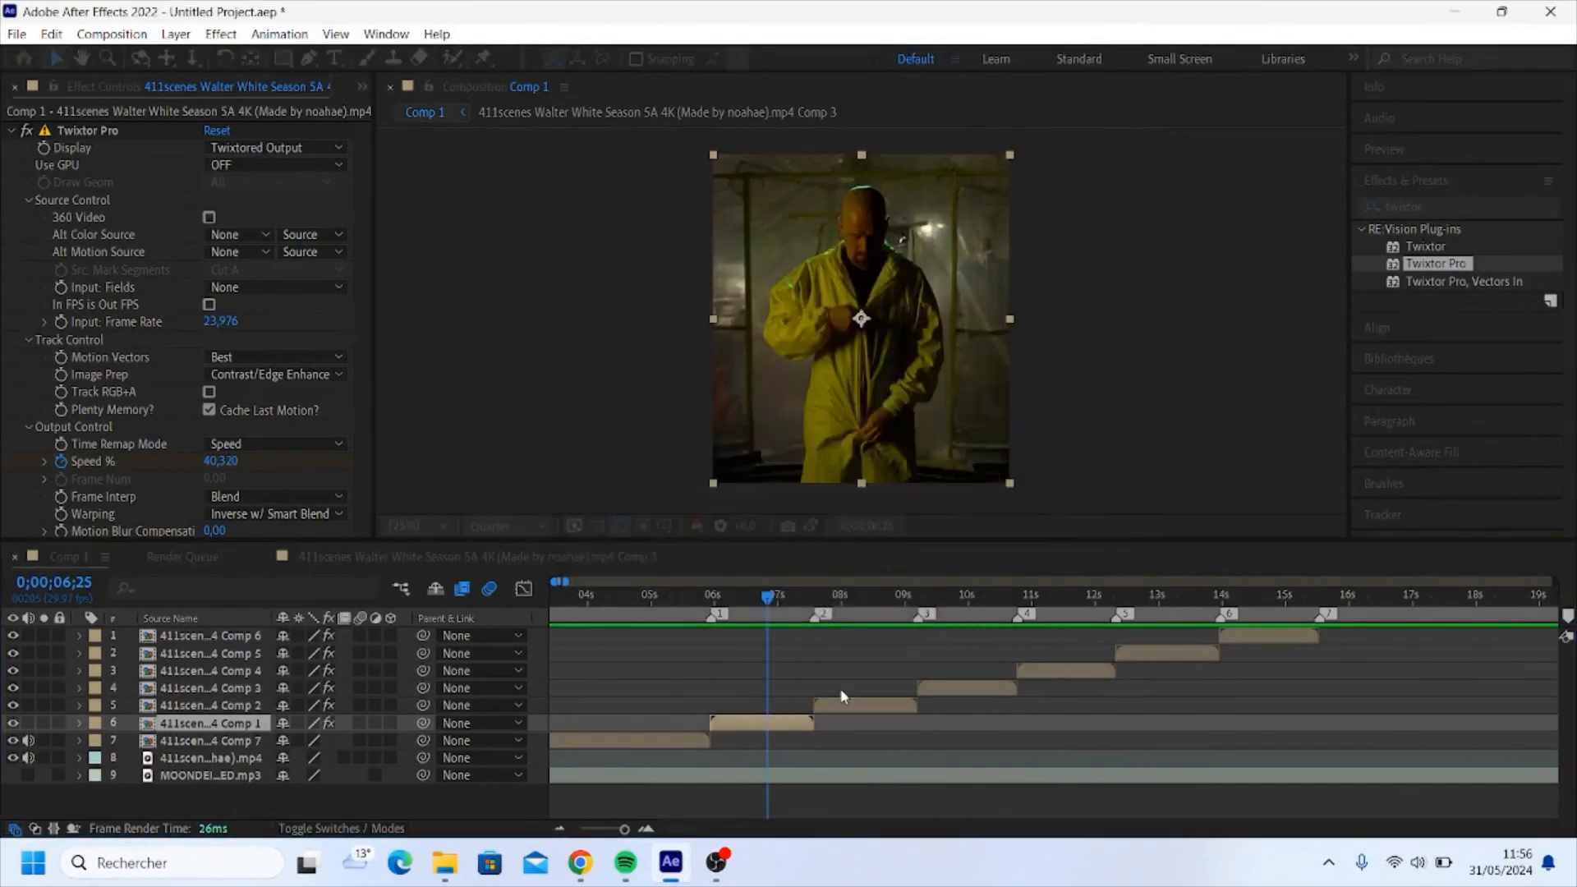
- Pre-compose each remaining Twixtor clip, from marker 2 through marker 6, moving all attributes into the new compositions
click(841, 703)
right_click(841, 703)
click(1046, 668)
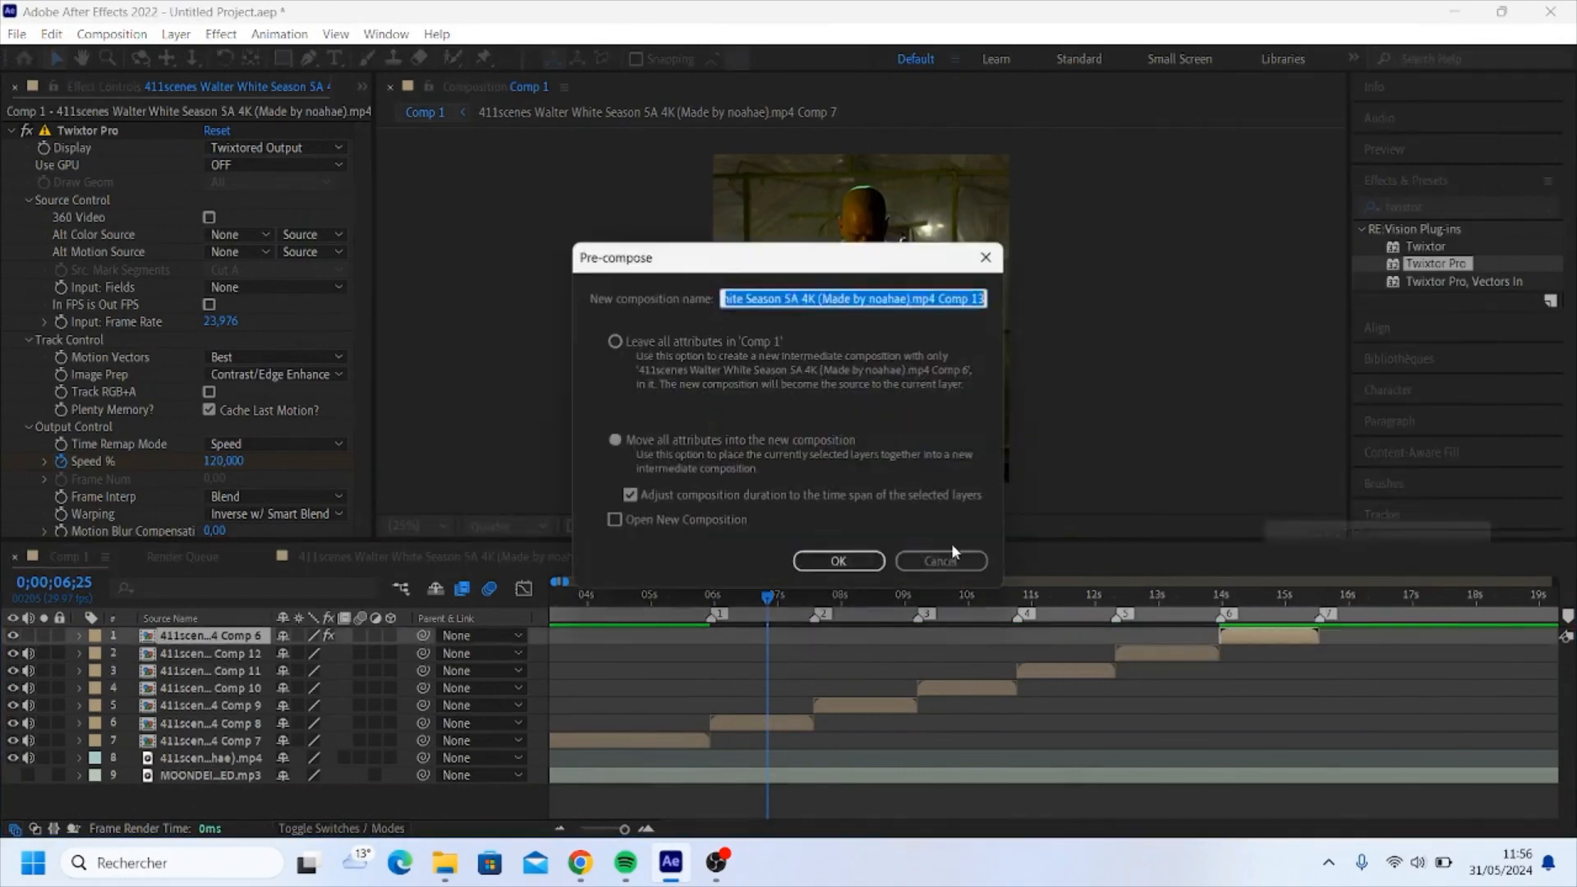
click(837, 561)
- Play back the end of the opening clip before marker 1 and park the playhead at 0;00;04;26
drag(718, 604, 664, 607)
scroll(664, 625, up, 2)
scroll(662, 624, down, 4)
scroll(540, 660, up, 1)
scroll(540, 661, up, 2)
drag(795, 609, 908, 614)
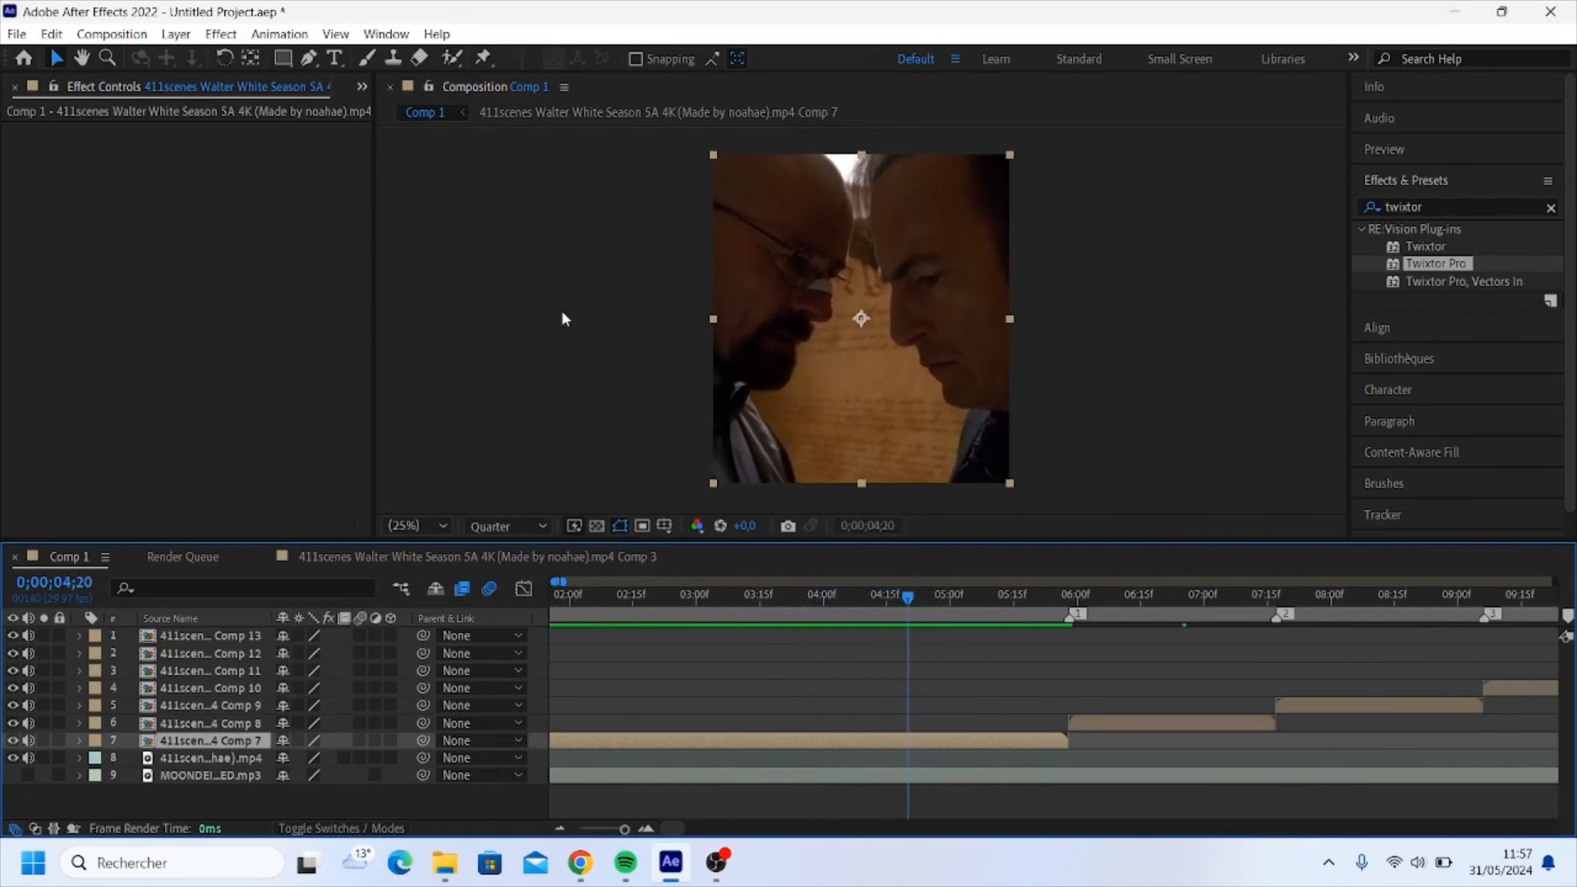
key(space)
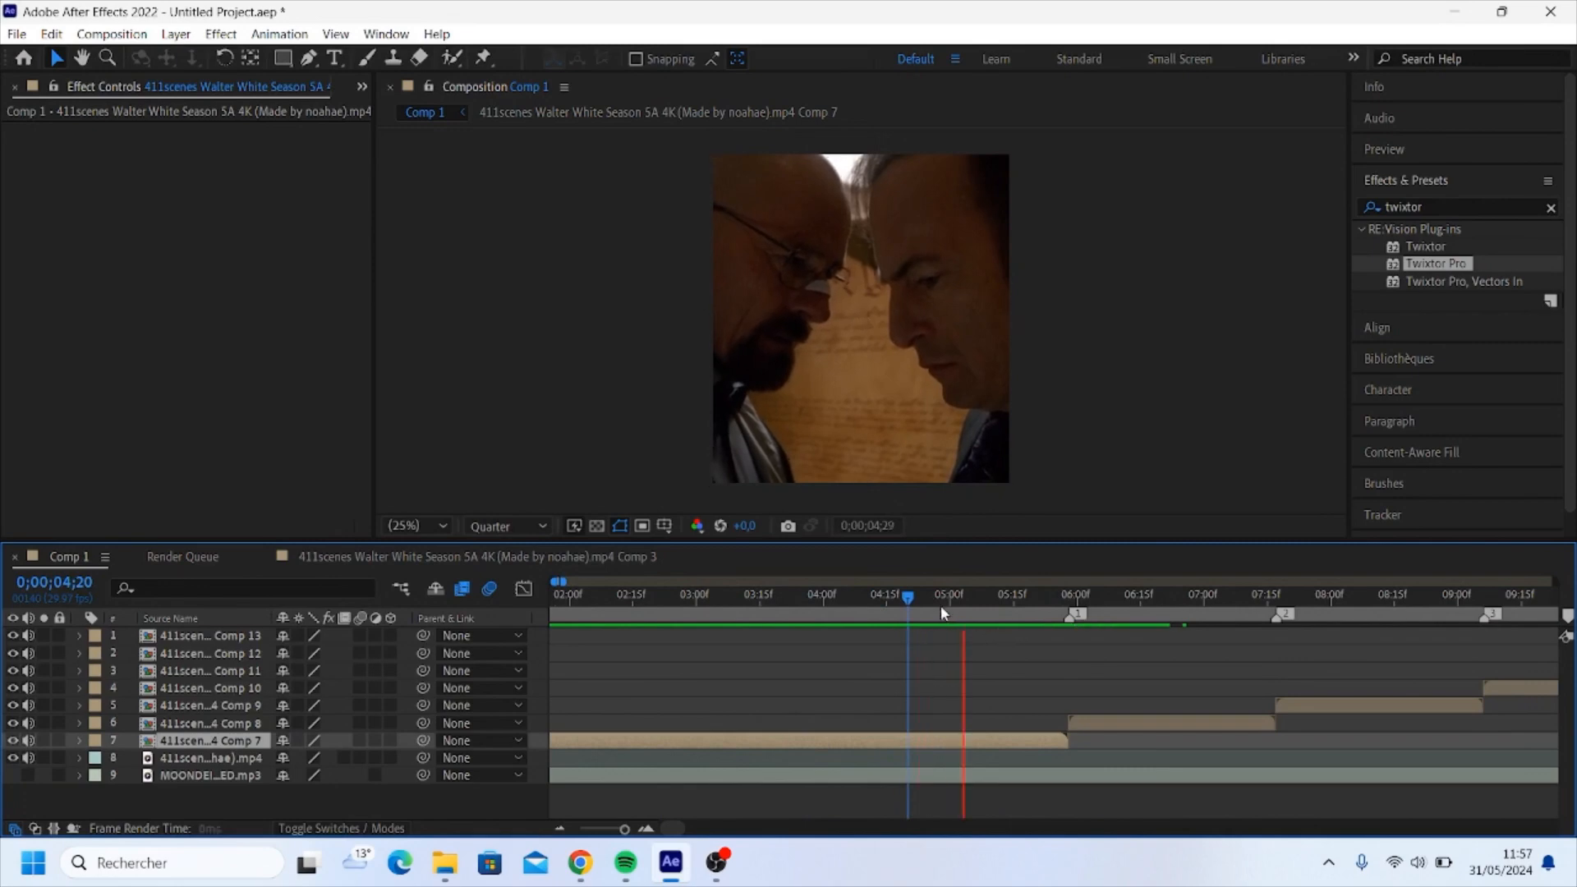
mouse_move(941, 612)
mouse_down()
mouse_move(921, 606)
mouse_move(933, 613)
mouse_up()
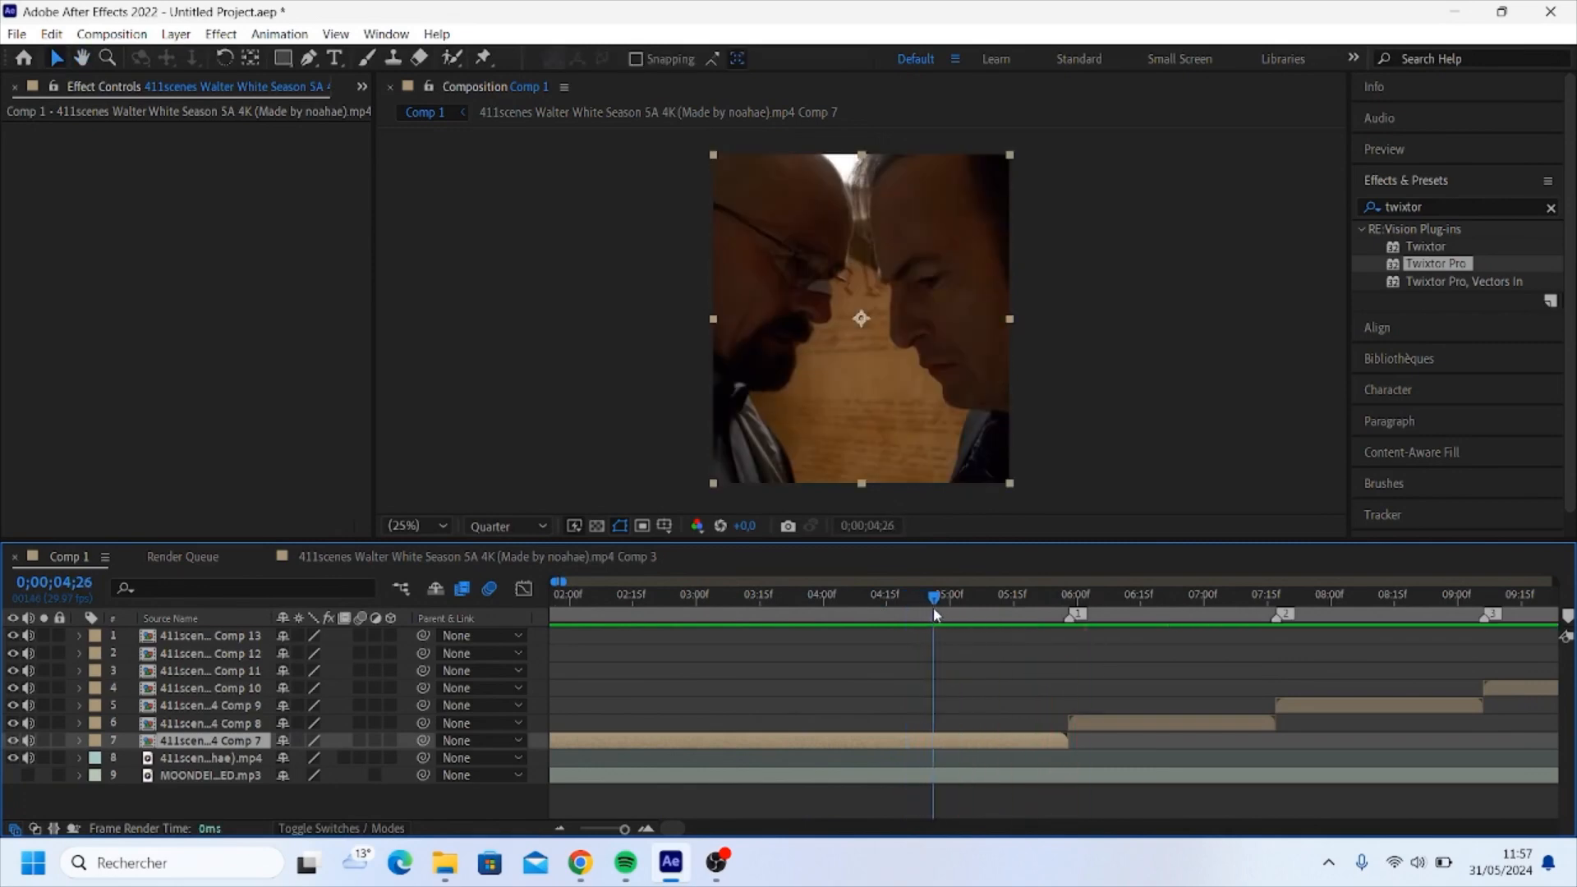
- At full preview resolution, start a Pen tool mask on the Comp 7 clip, tracing the left man's jacket, beard and face profile upward
click(311, 60)
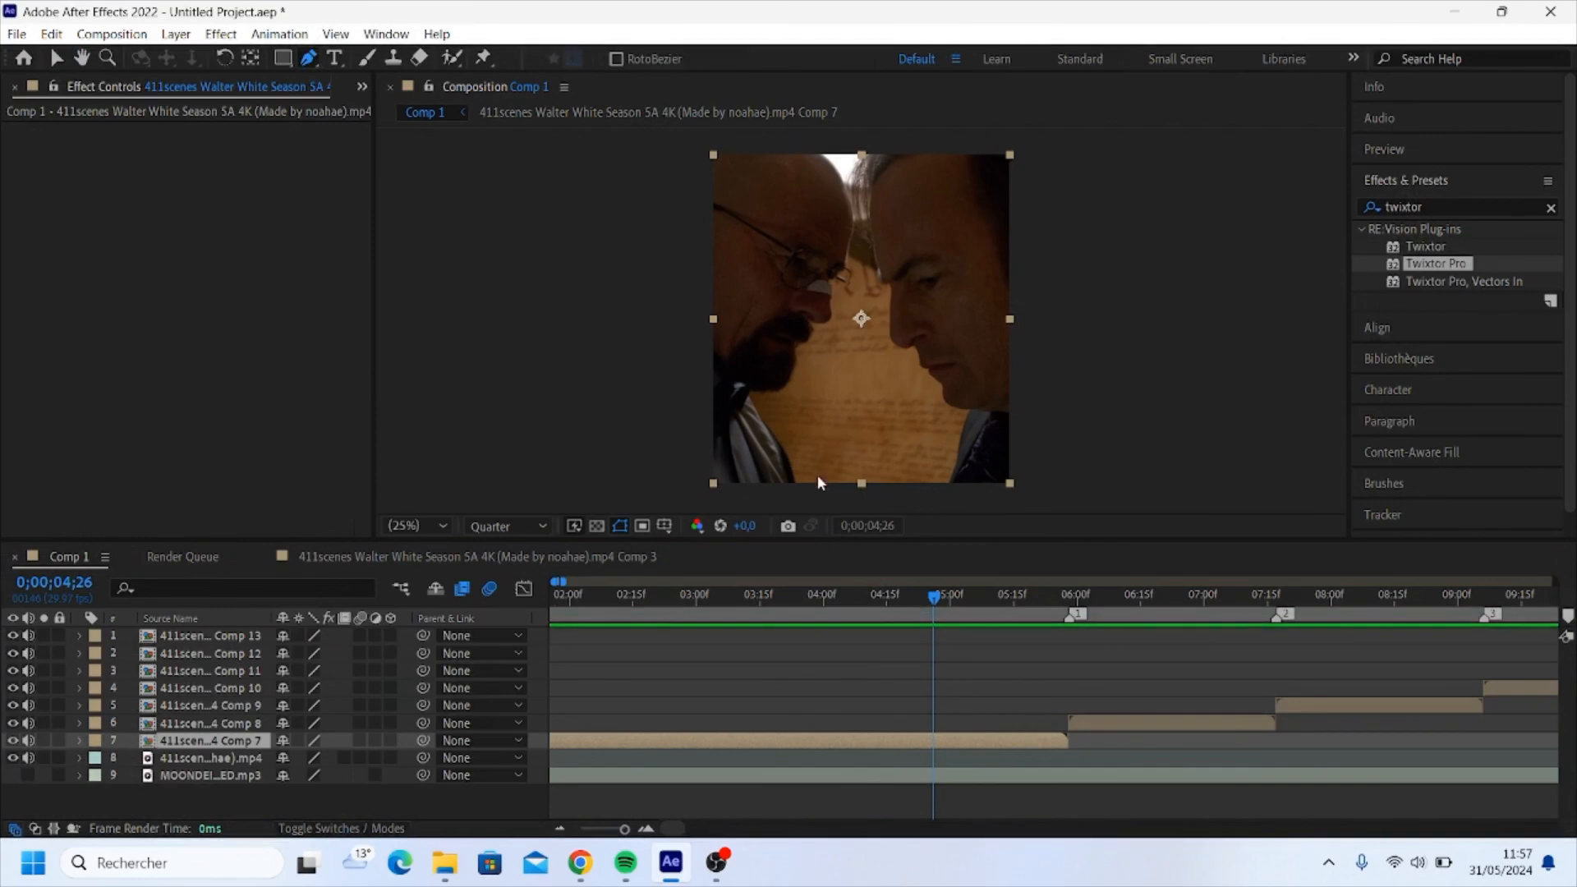
scroll(813, 480, up, 4)
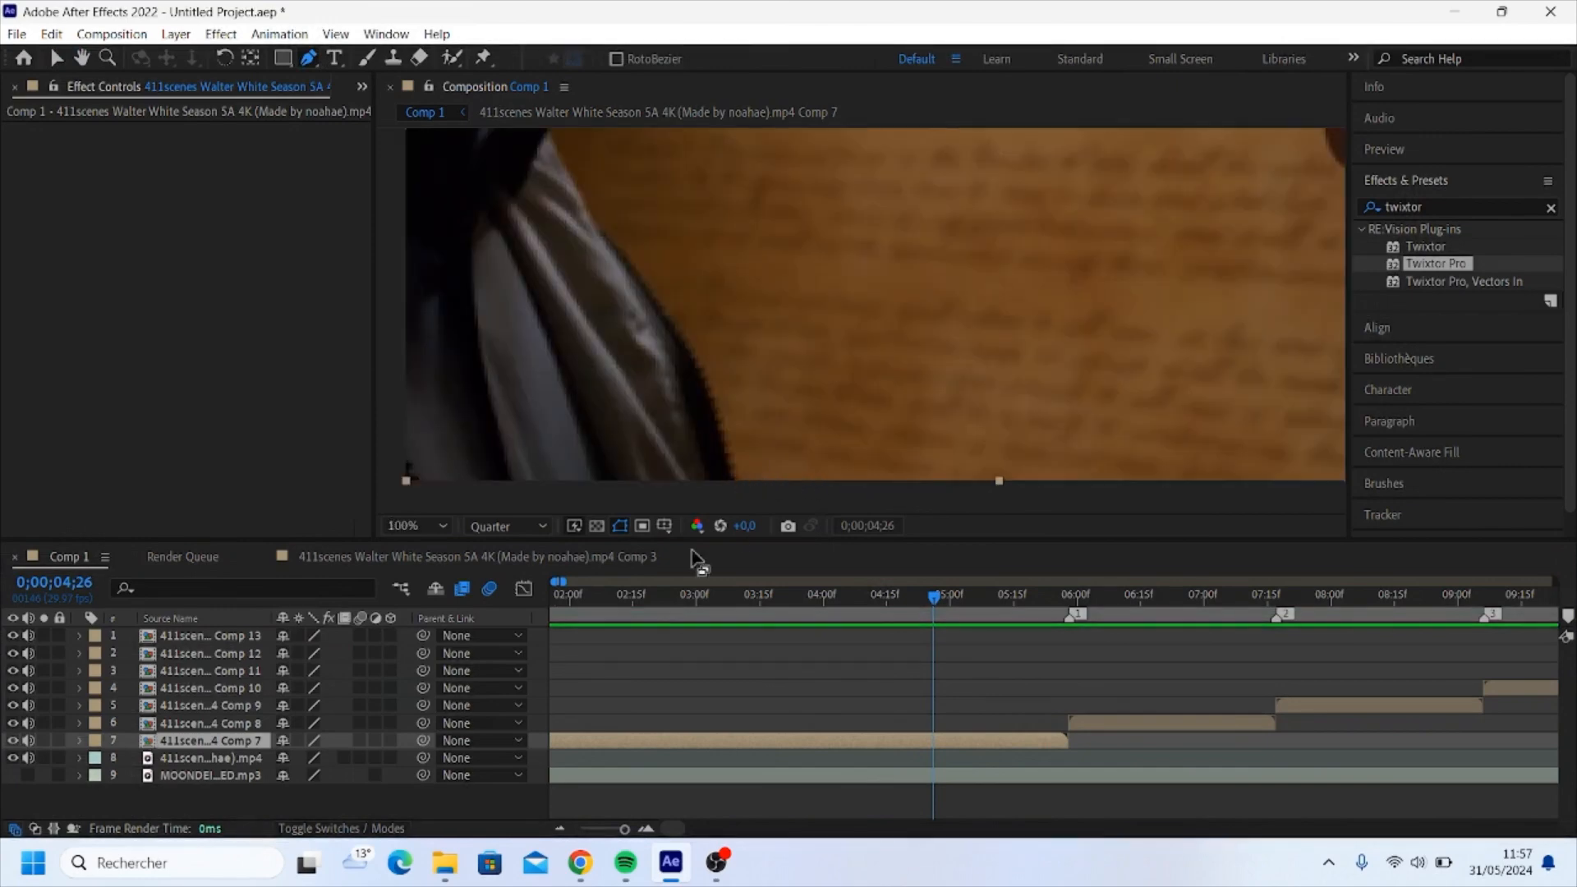
click(539, 527)
click(515, 577)
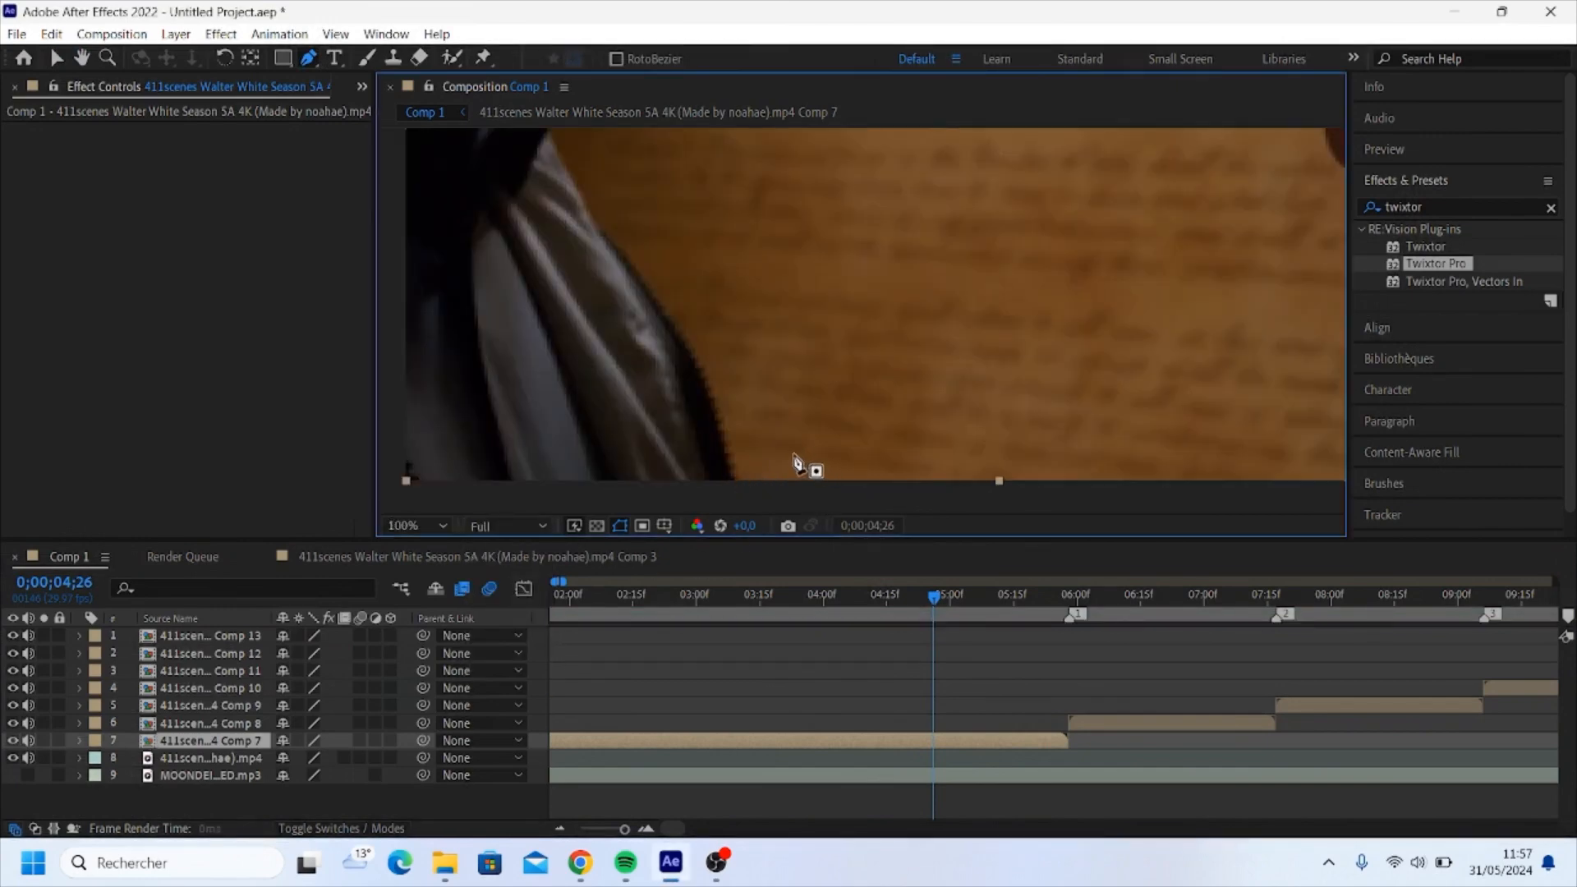
click(741, 489)
click(707, 369)
click(668, 309)
click(578, 182)
click(562, 152)
drag(563, 156, 631, 384)
click(807, 263)
click(810, 193)
click(851, 186)
drag(880, 159, 703, 361)
click(696, 346)
click(688, 314)
click(726, 317)
click(768, 286)
drag(784, 218, 681, 380)
click(719, 339)
click(733, 330)
click(745, 285)
drag(727, 213, 702, 360)
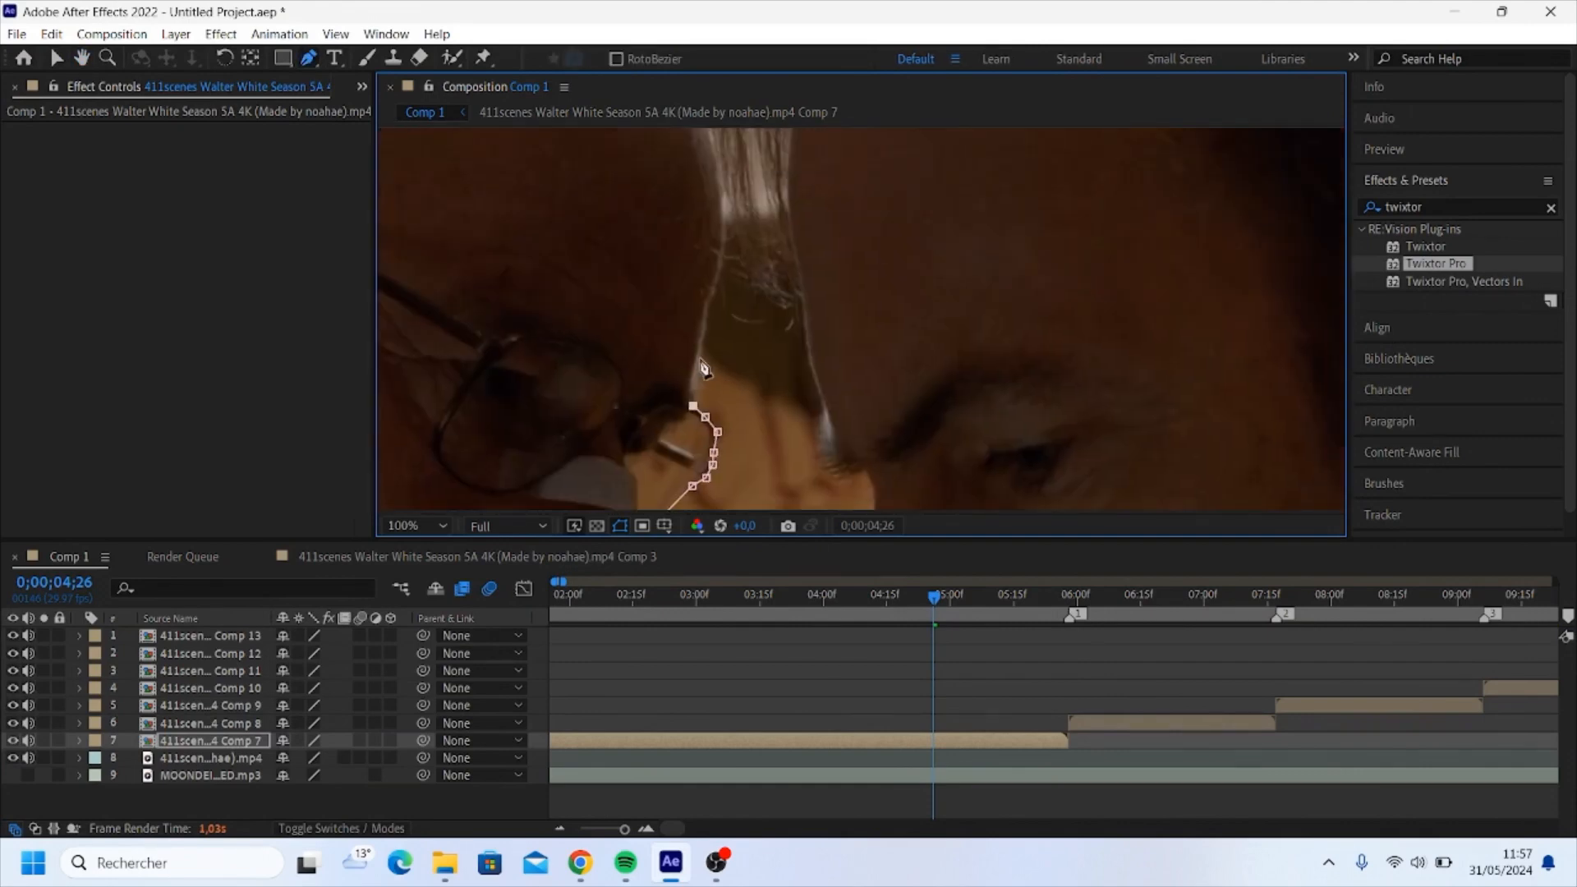
click(704, 354)
click(747, 260)
- Continue the mask path across to the right man's profile, tracing down his forehead, nose, mouth and chin
scroll(794, 293, down, 1)
drag(798, 283, 810, 156)
scroll(810, 156, up, 1)
click(783, 185)
click(808, 204)
click(828, 222)
click(838, 260)
click(855, 362)
drag(878, 376, 888, 166)
click(907, 340)
click(910, 380)
click(964, 425)
drag(1013, 426, 945, 235)
click(956, 263)
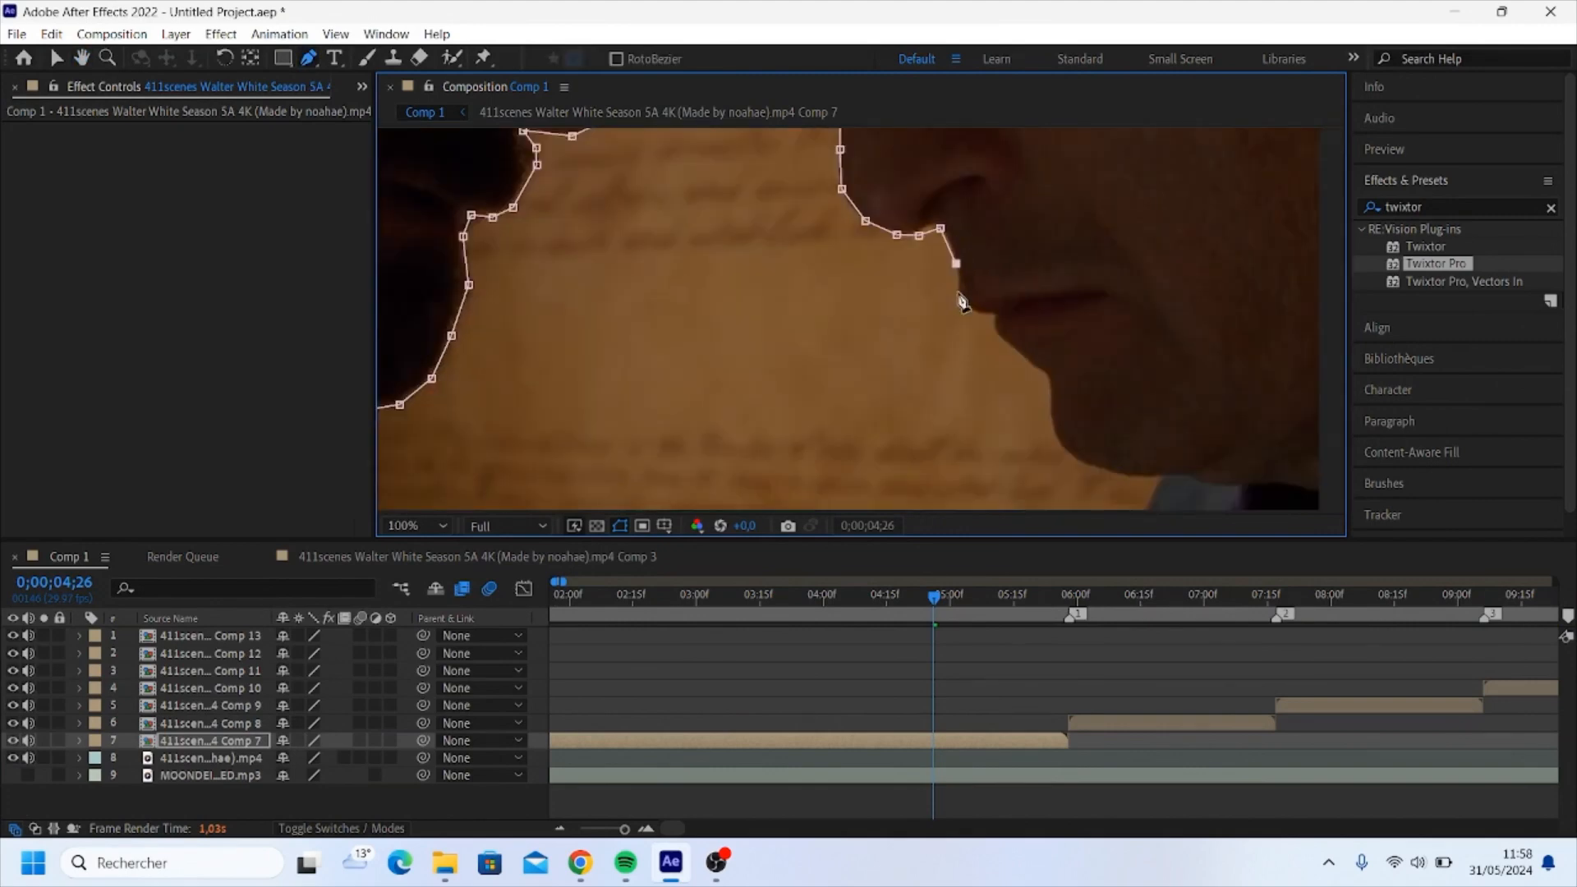
click(993, 315)
click(995, 328)
click(1010, 345)
click(1045, 378)
click(1053, 428)
click(1078, 457)
click(1113, 469)
click(1160, 476)
- Trace the right man's jacket edge to below the frame and close the mask around the background between the two men
drag(1140, 430, 1106, 148)
scroll(1129, 309, down, 1)
scroll(1116, 309, up, 1)
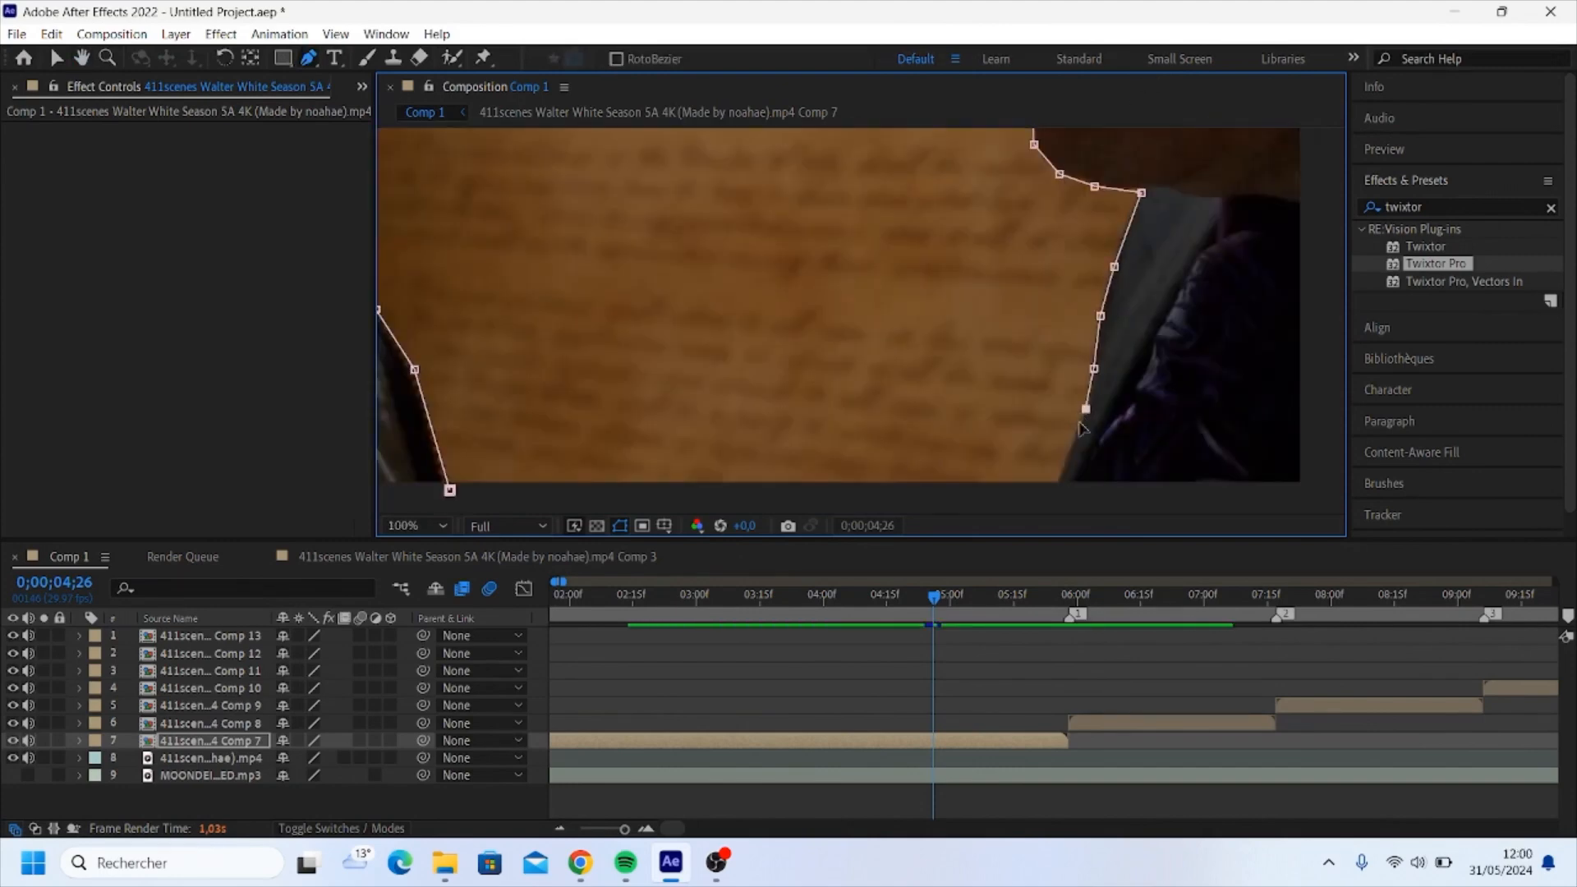
click(1051, 490)
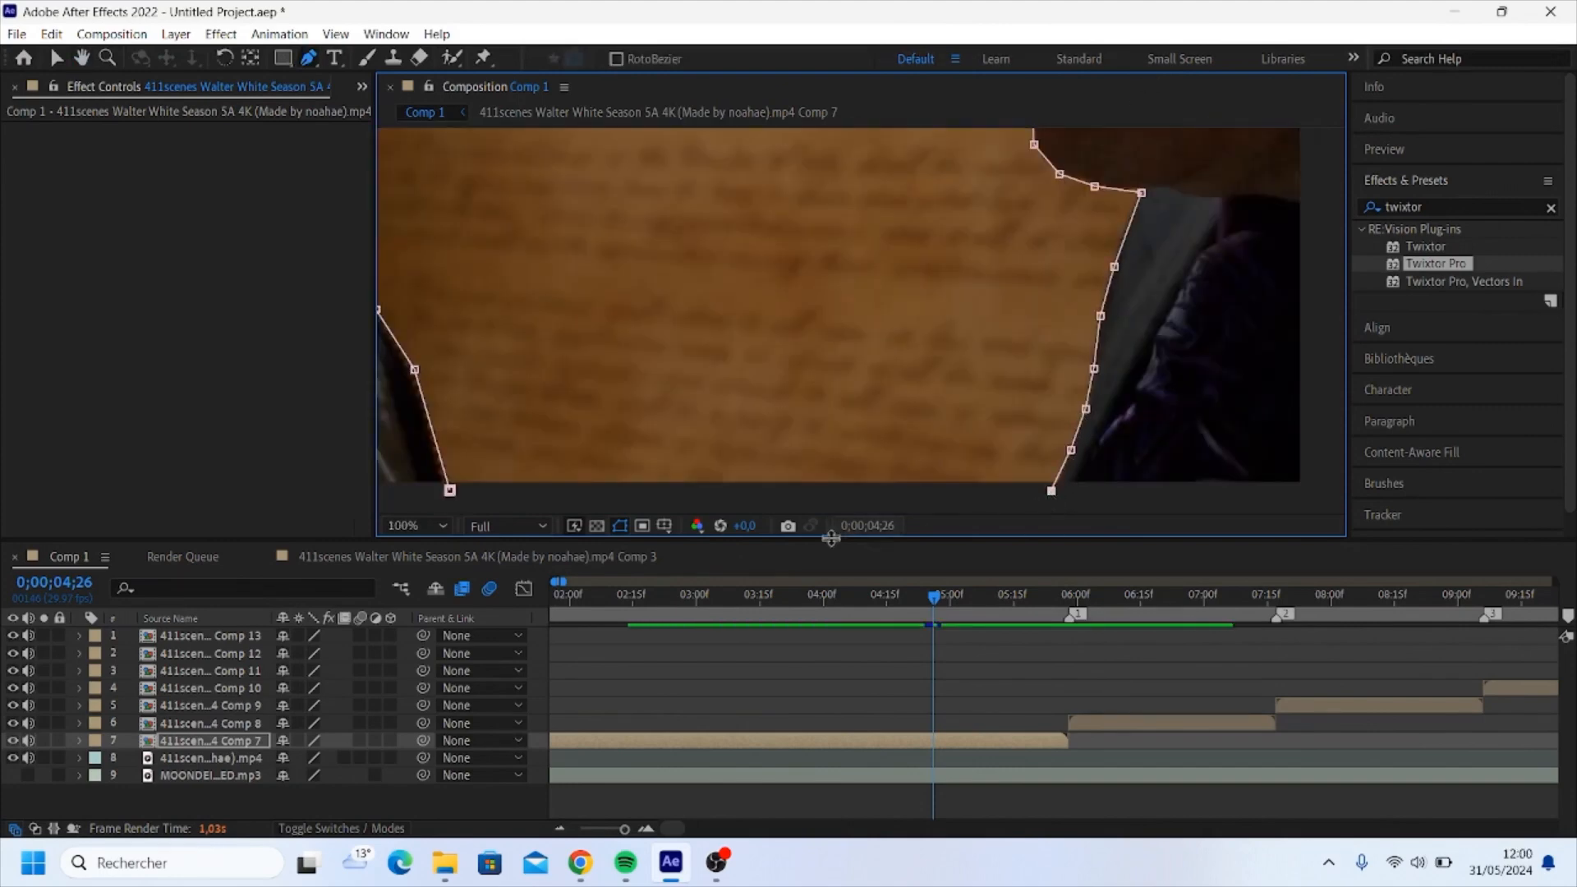
click(450, 491)
scroll(821, 320, down, 4)
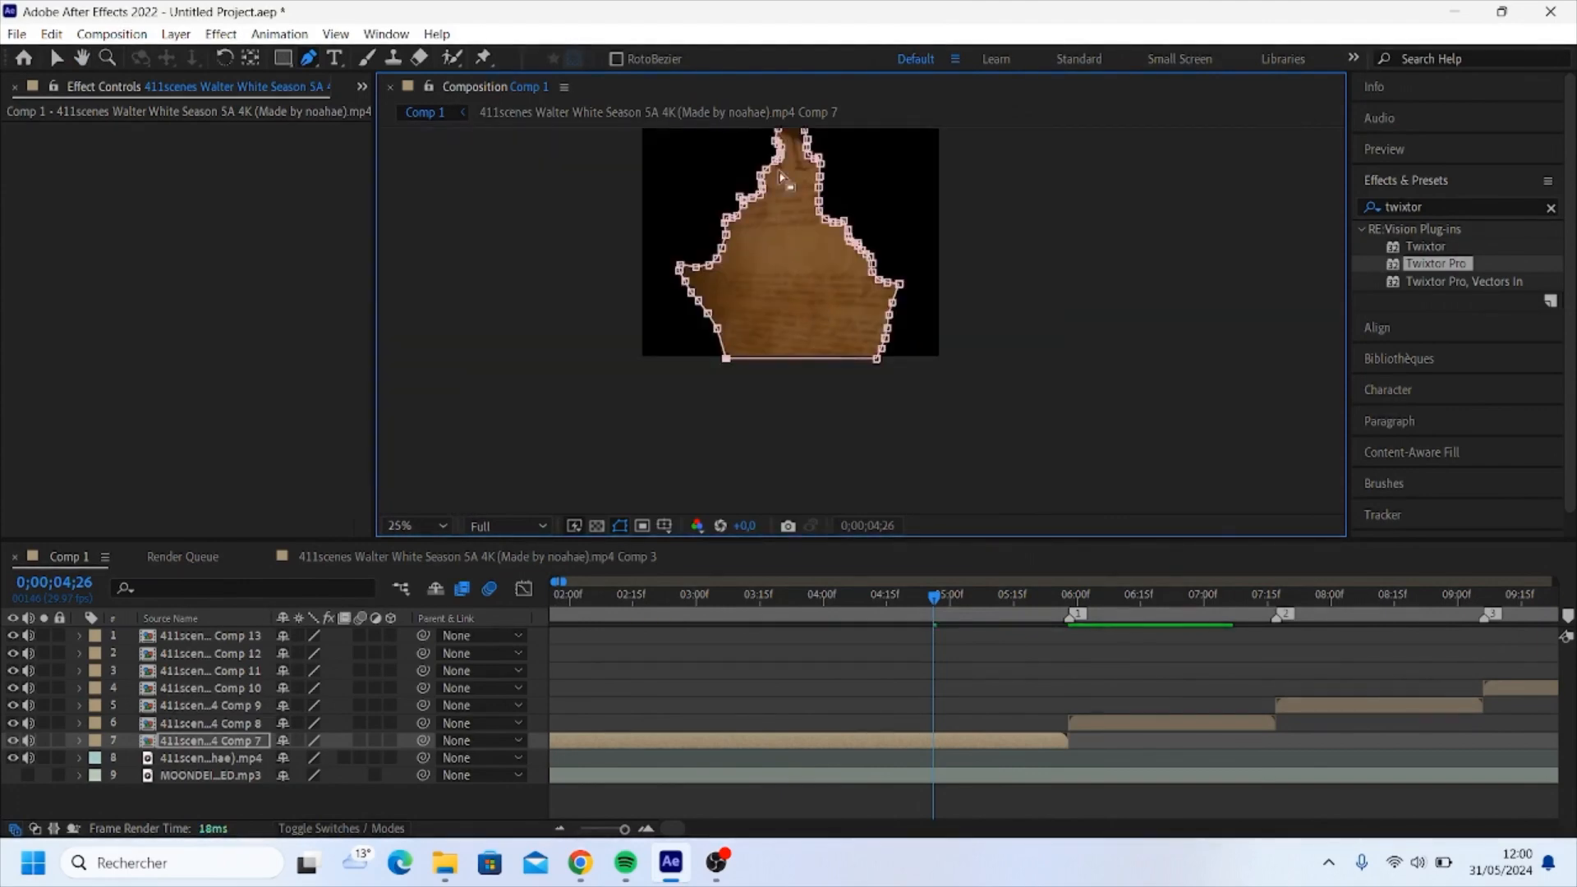
drag(1046, 239, 1097, 366)
scroll(966, 425, up, 1)
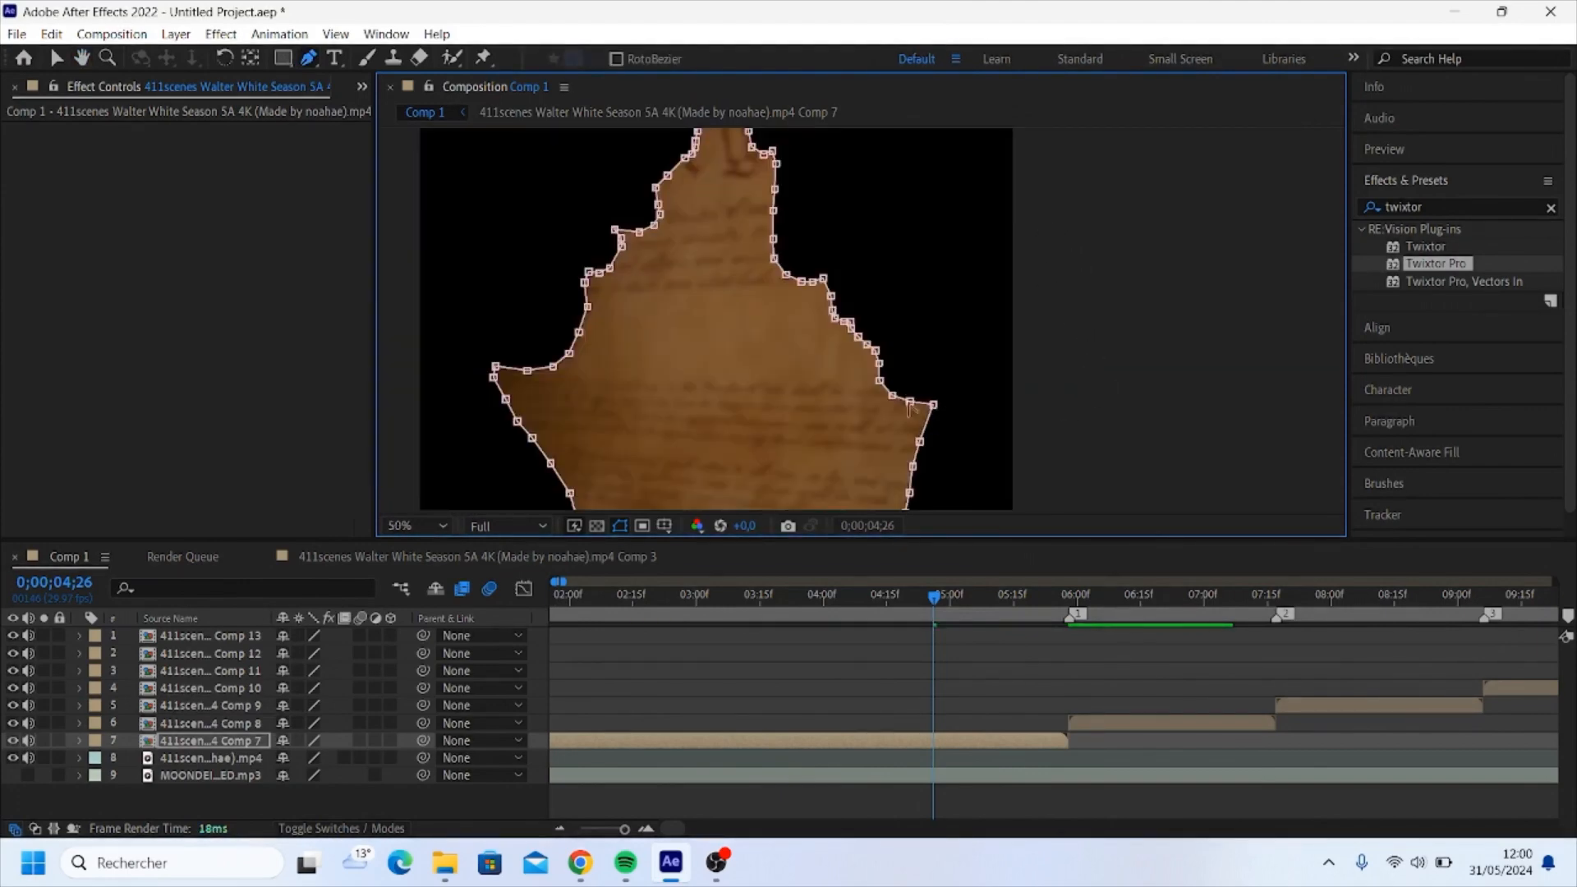
scroll(848, 385, down, 1)
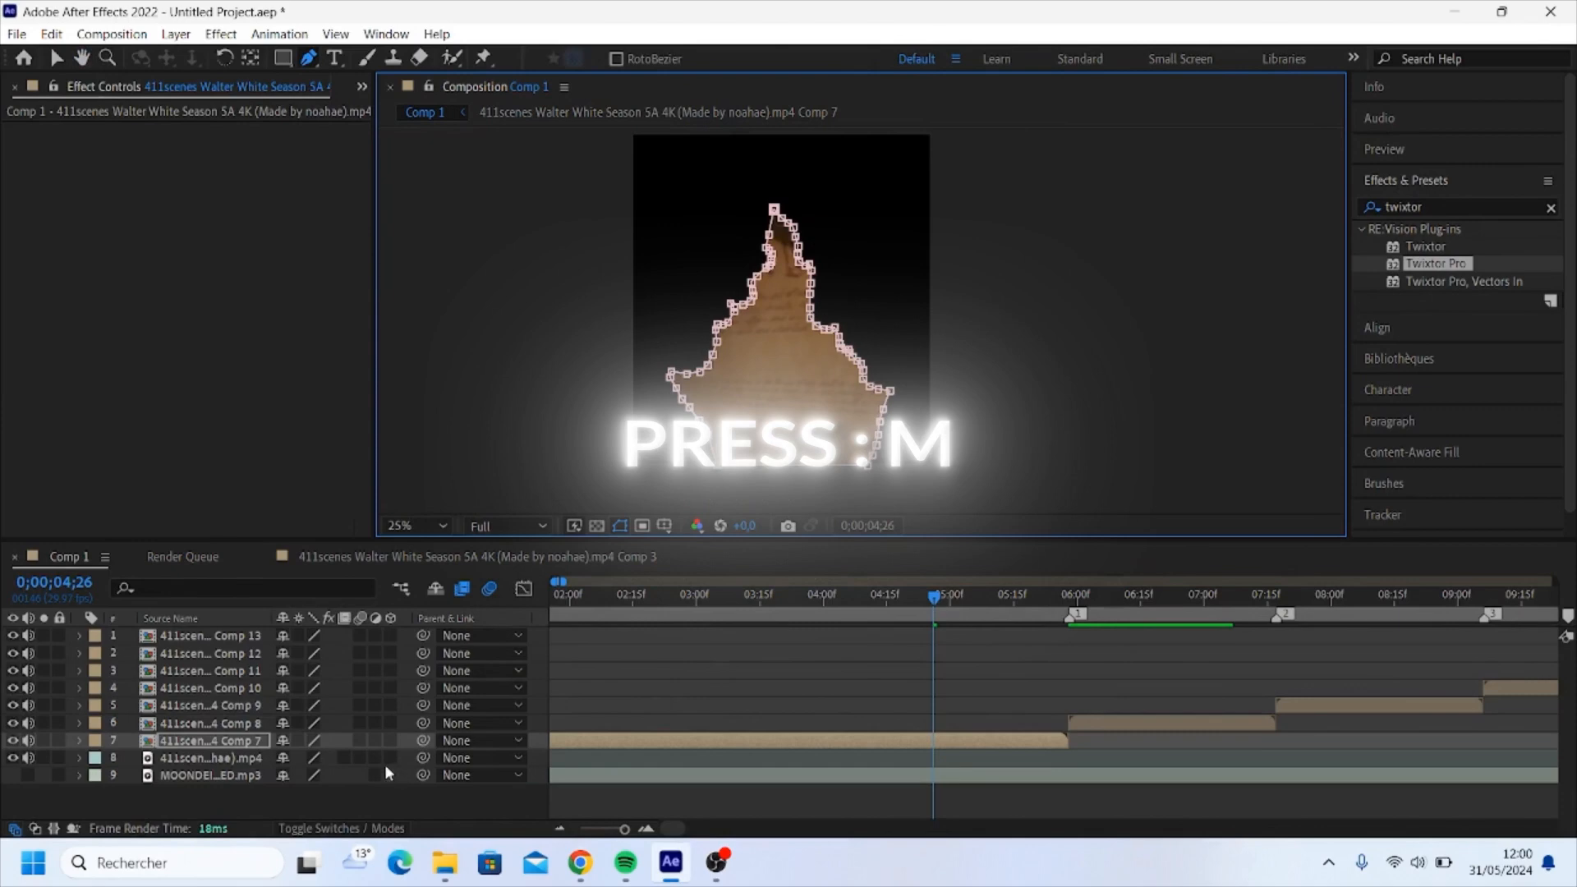
- Reveal the mask on the Comp 7 clip and set its mode to Subtract
key(m)
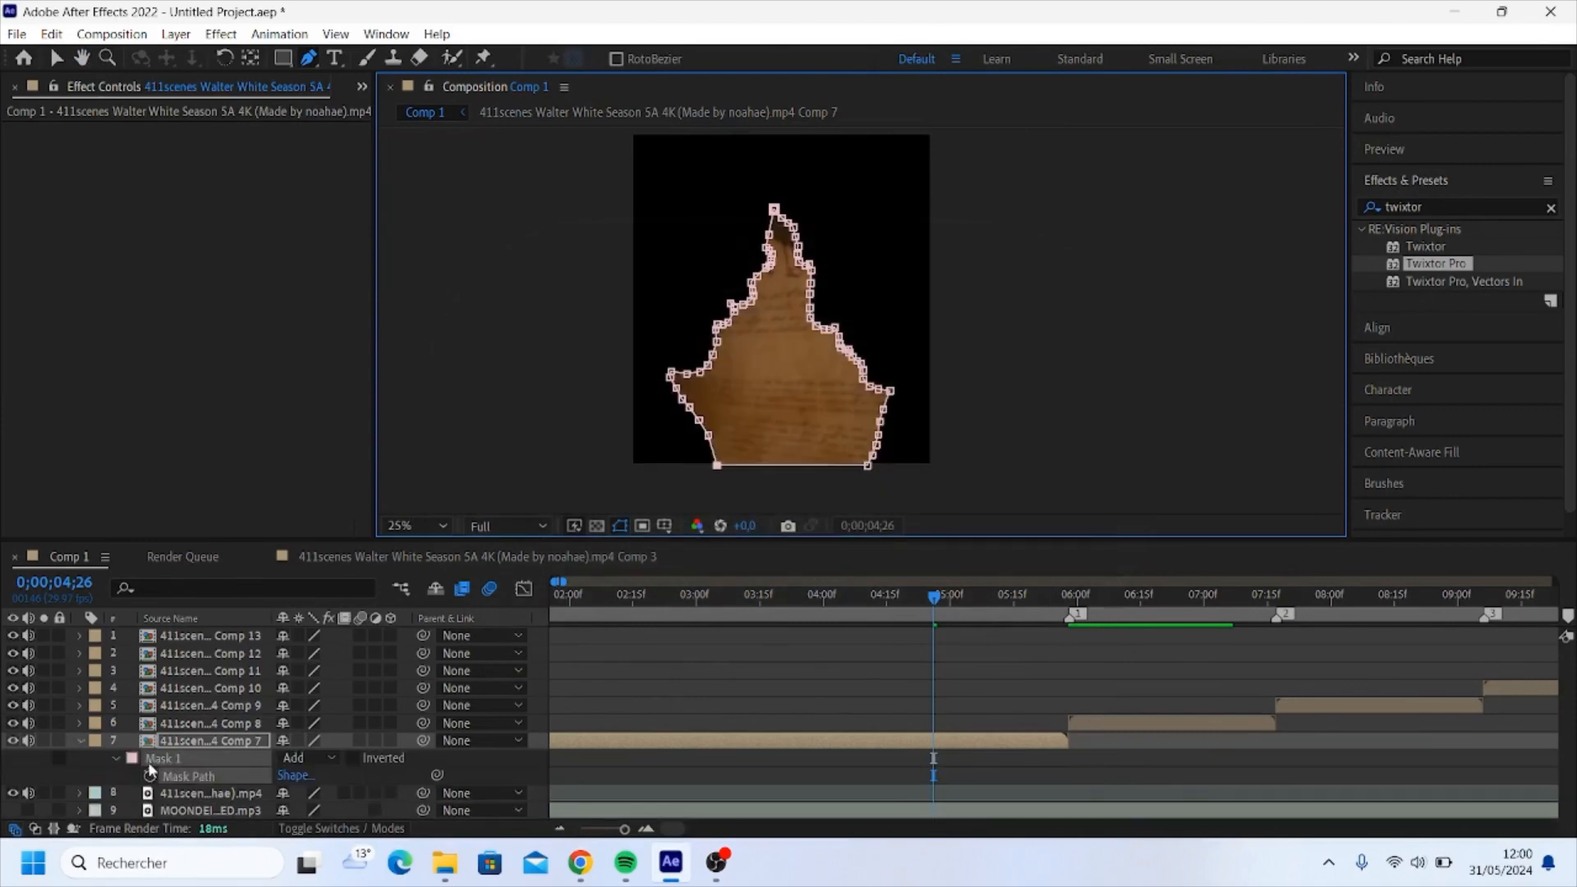
click(309, 758)
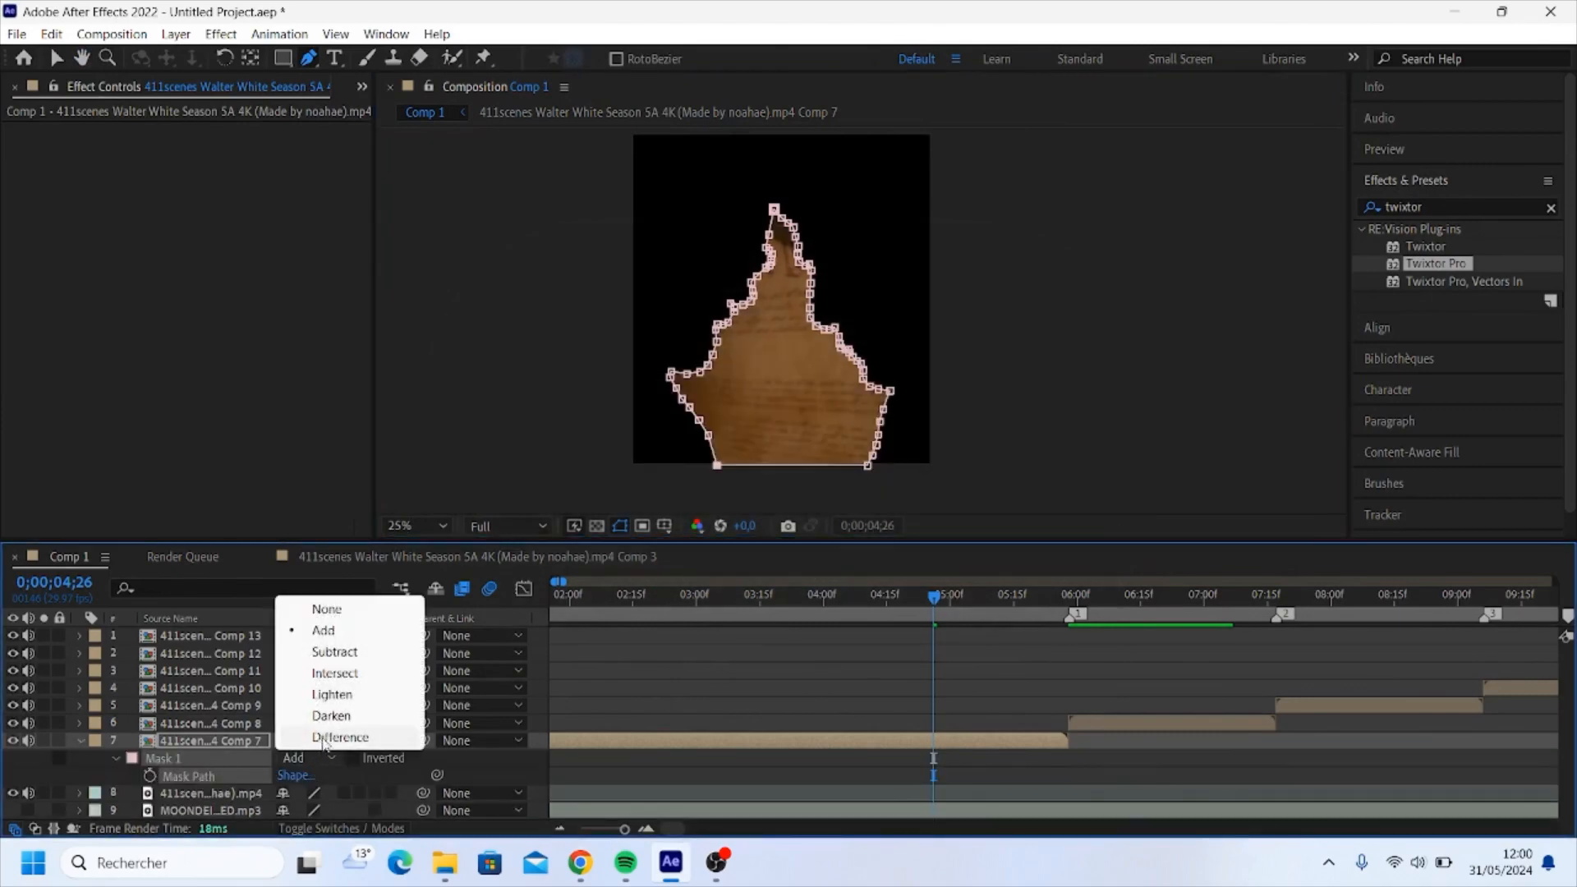
click(341, 653)
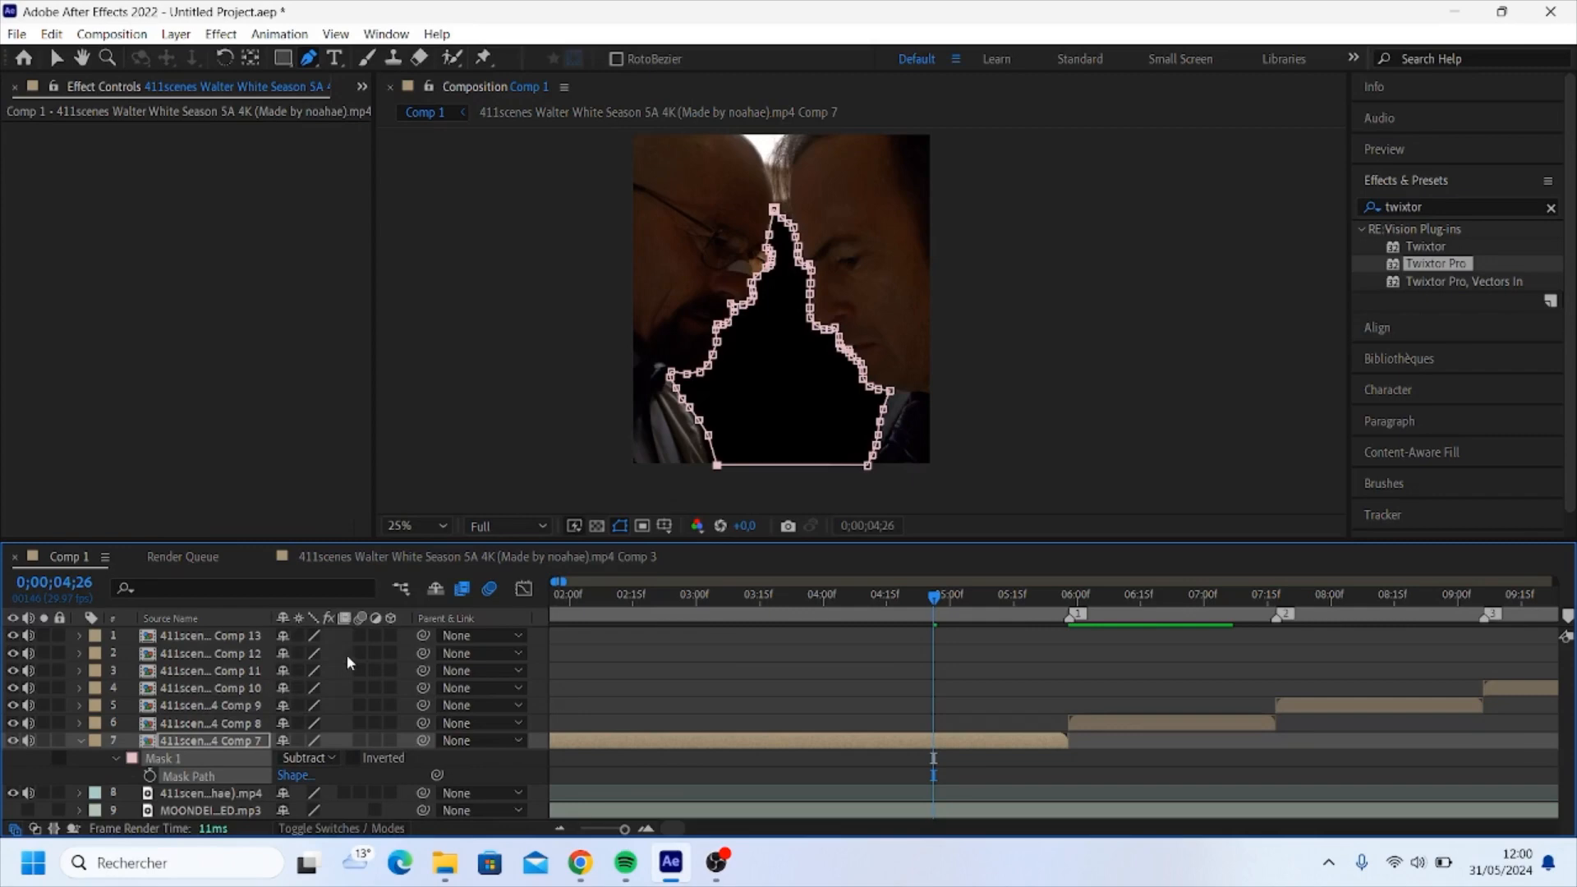
- Duplicate the masked Comp 7 layer and delete Mask 1 from the upper copy
click(899, 737)
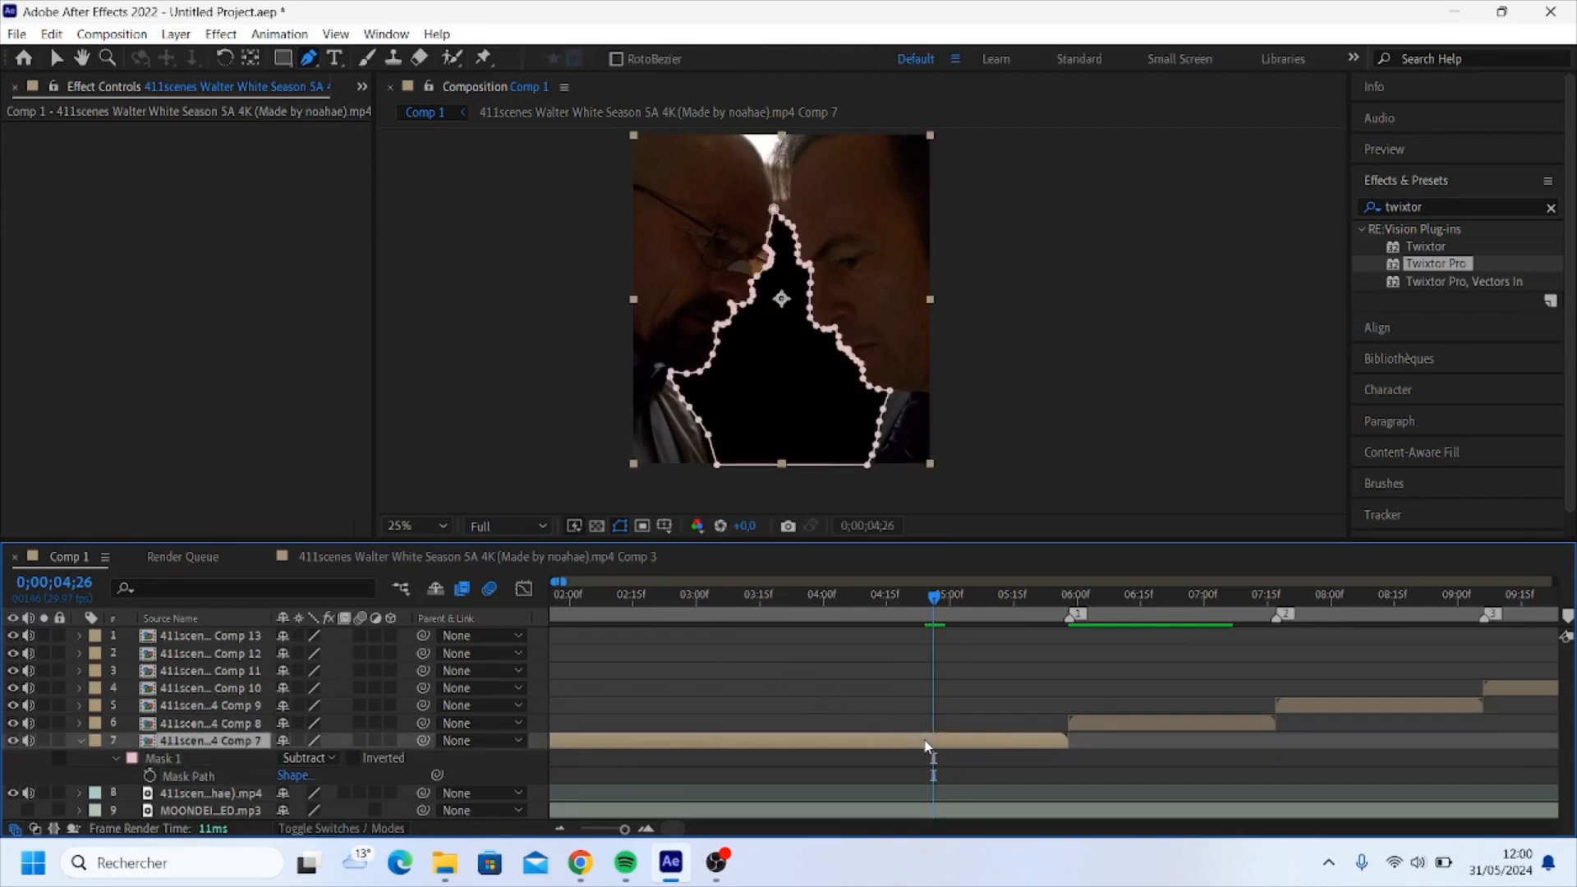
key(ctrl+d)
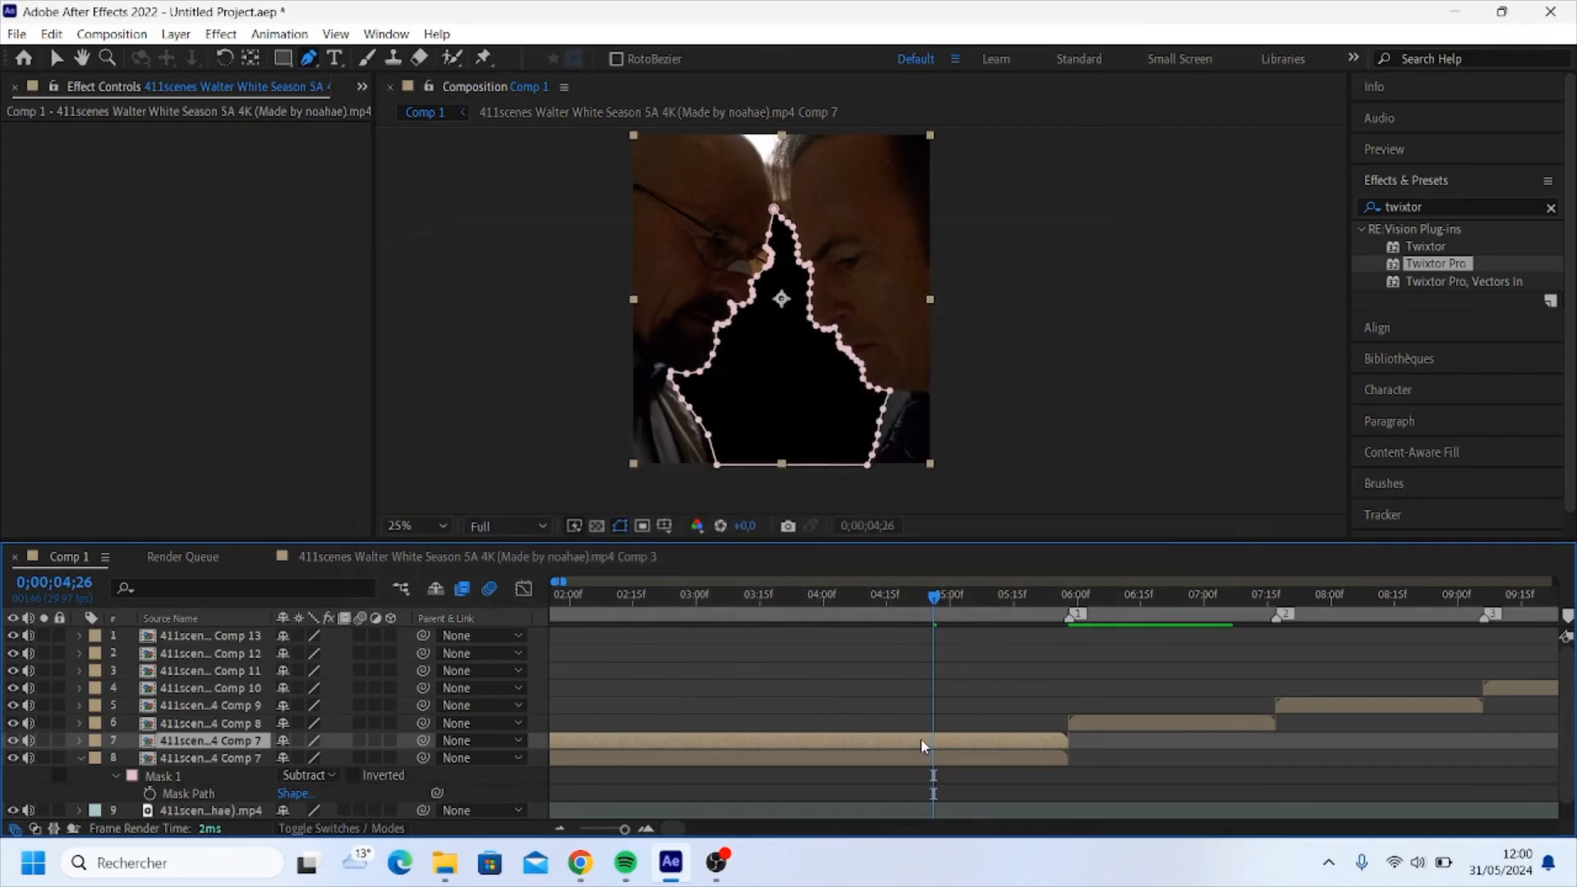
key(m)
click(169, 758)
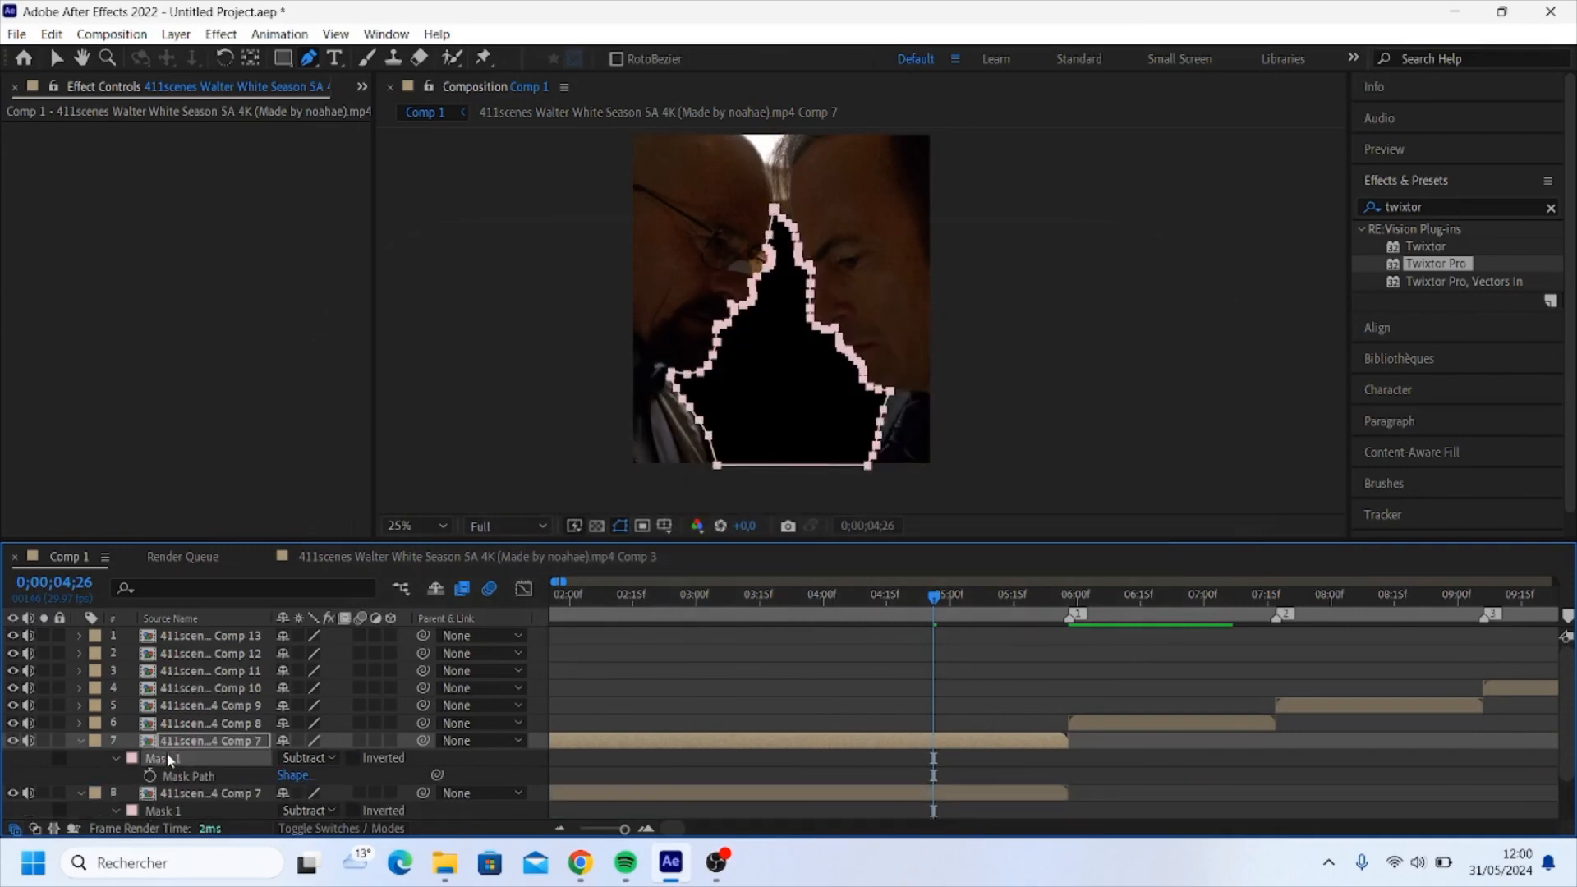
key(Delete)
click(919, 643)
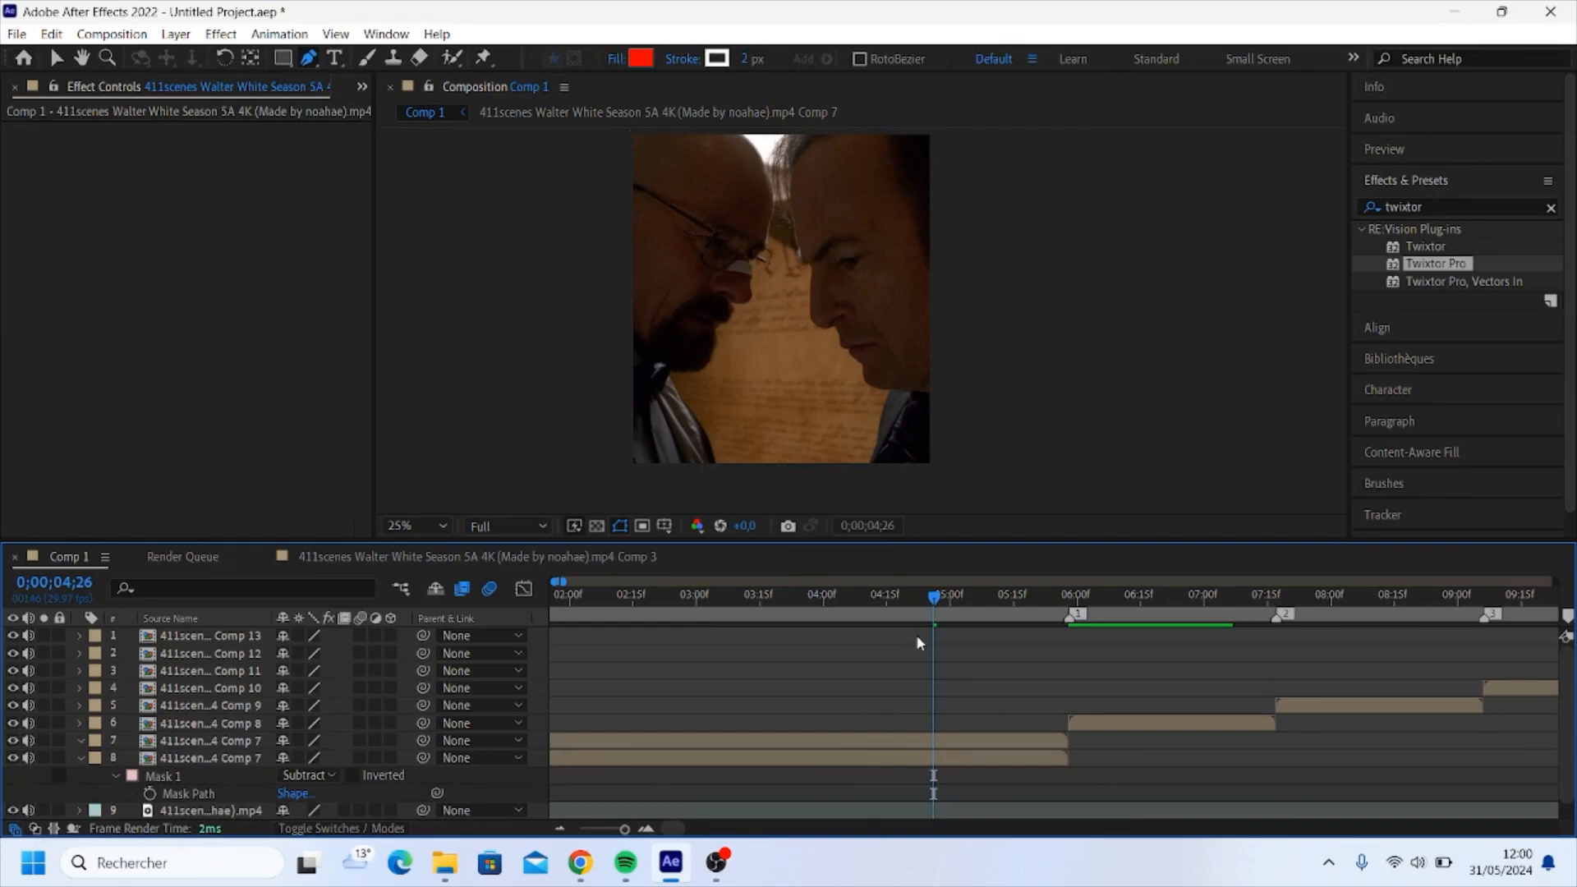
- Keyframe the upper Comp 7 copy's opacity from 100% at 0;00;04;21 down to 0% at marker 1
drag(915, 603, 895, 616)
click(889, 741)
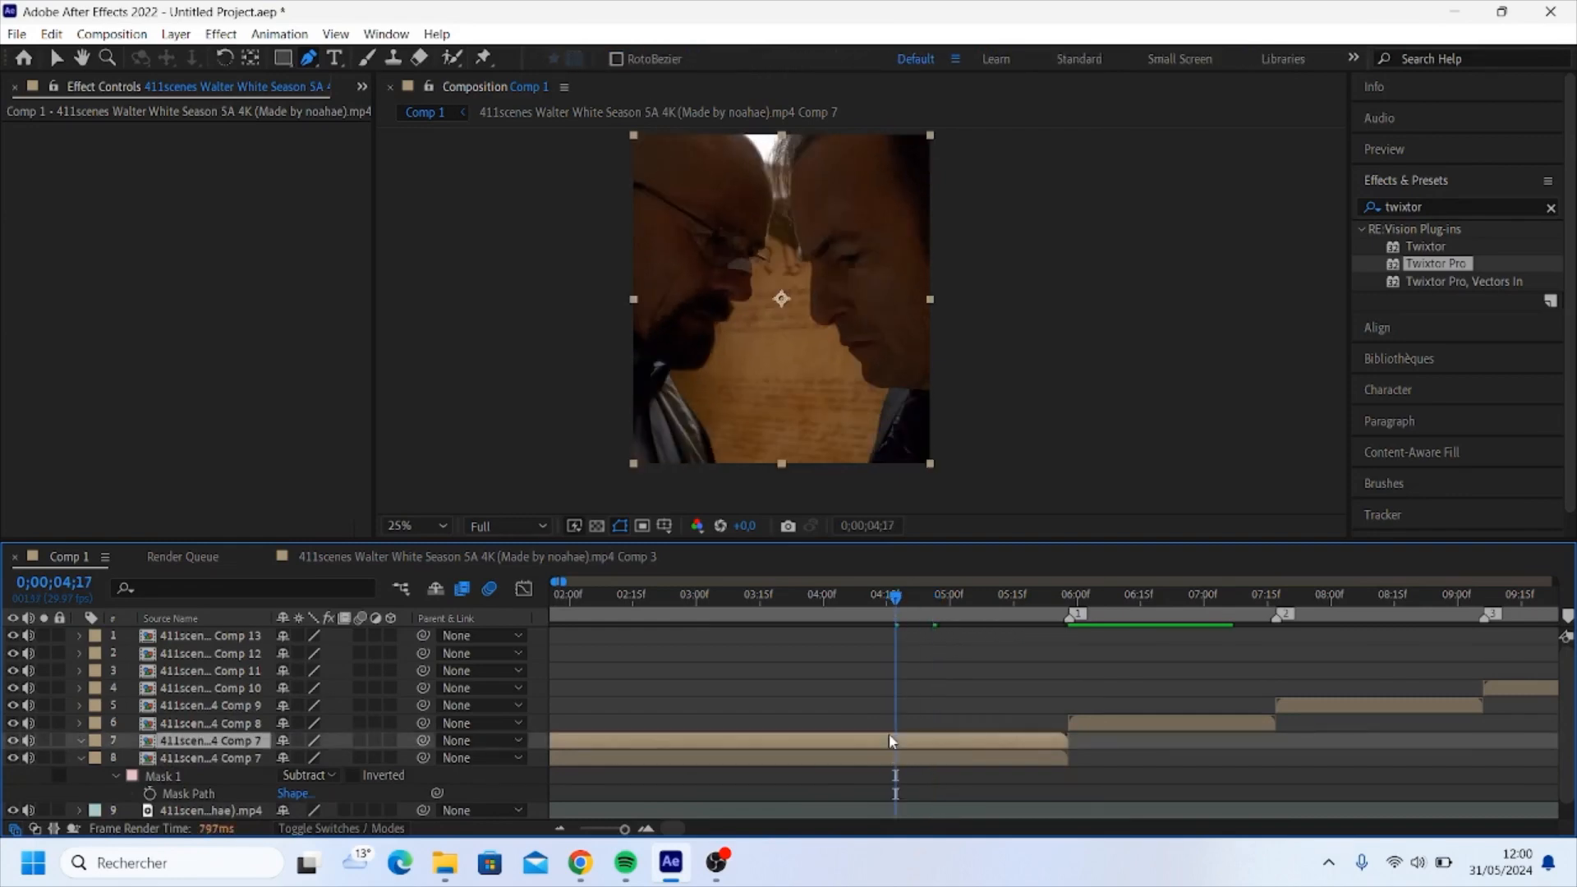
click(910, 609)
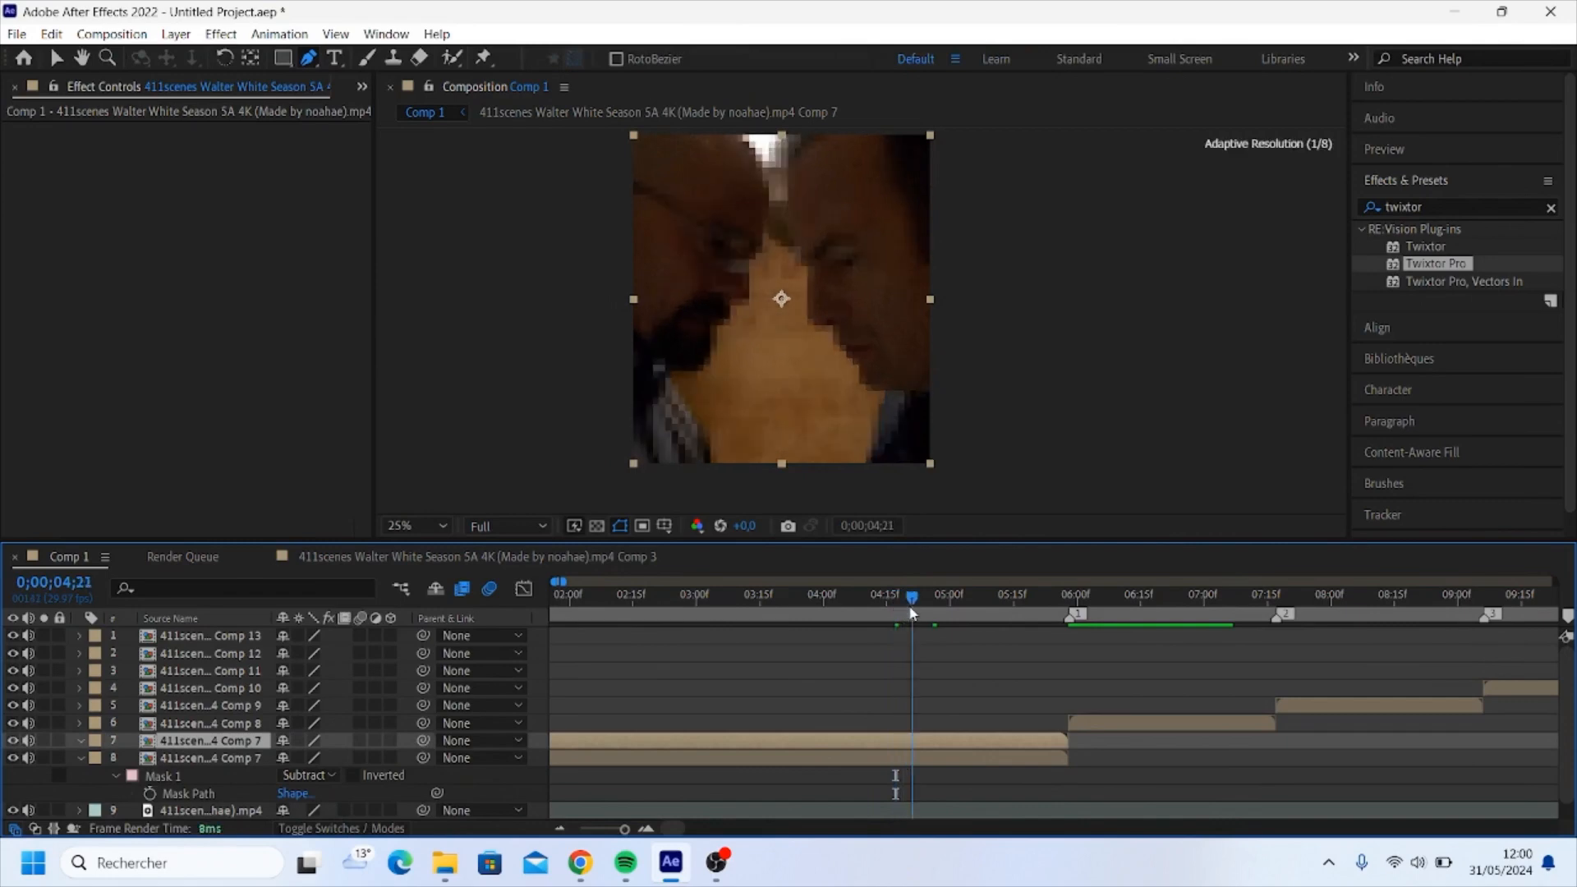
key(t)
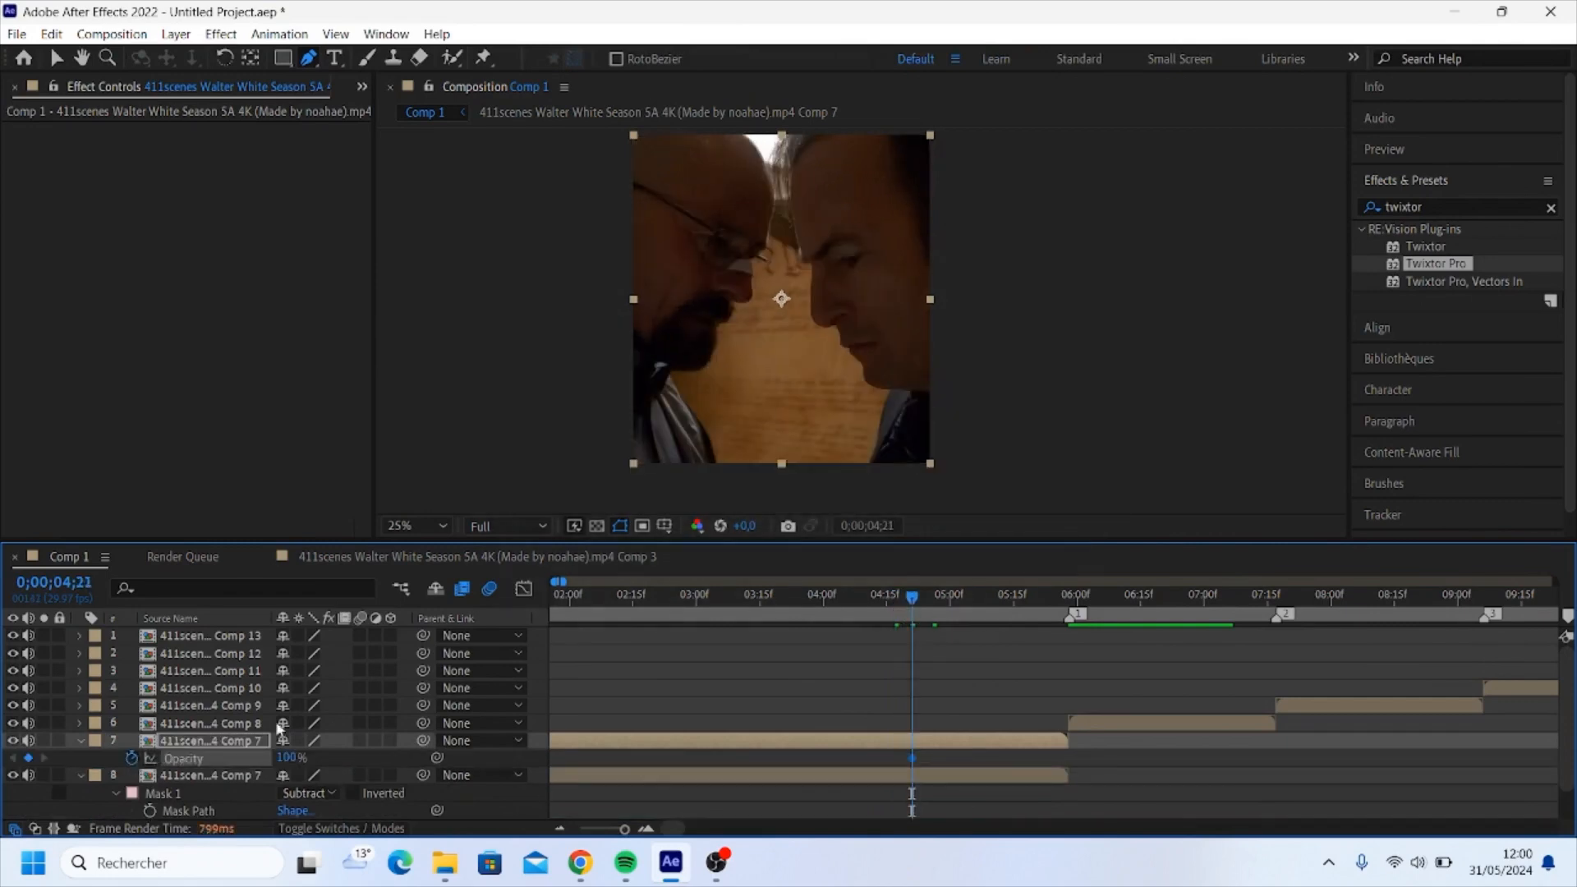
drag(899, 595, 1068, 618)
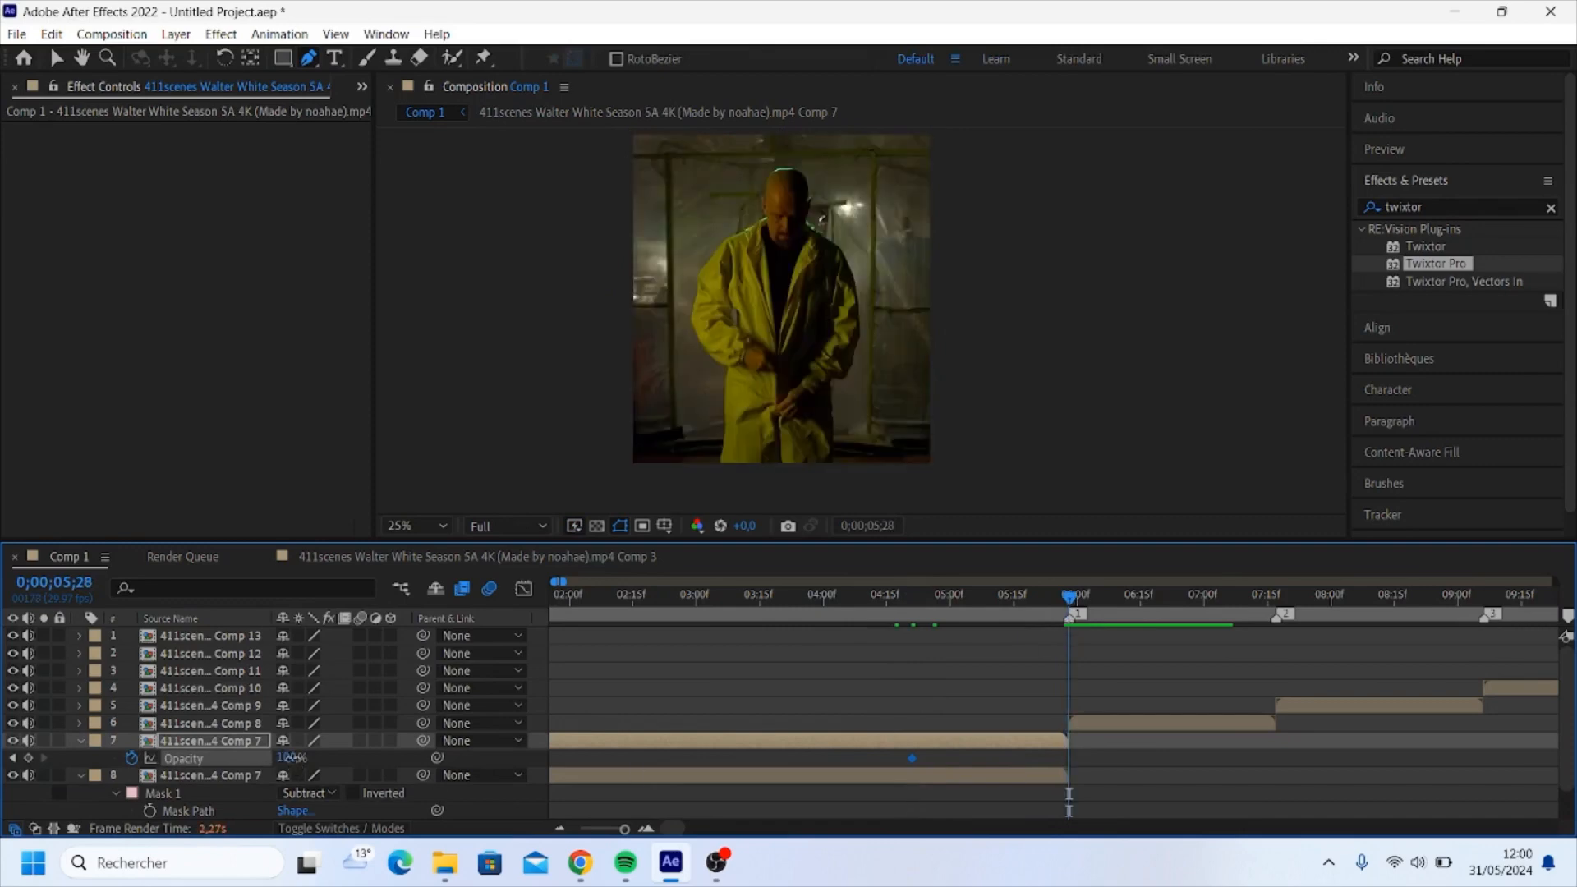
drag(294, 758, 73, 774)
- Set the preview resolution to Quarter and play back the background fade leading up to marker 1
drag(909, 616, 883, 615)
key(space)
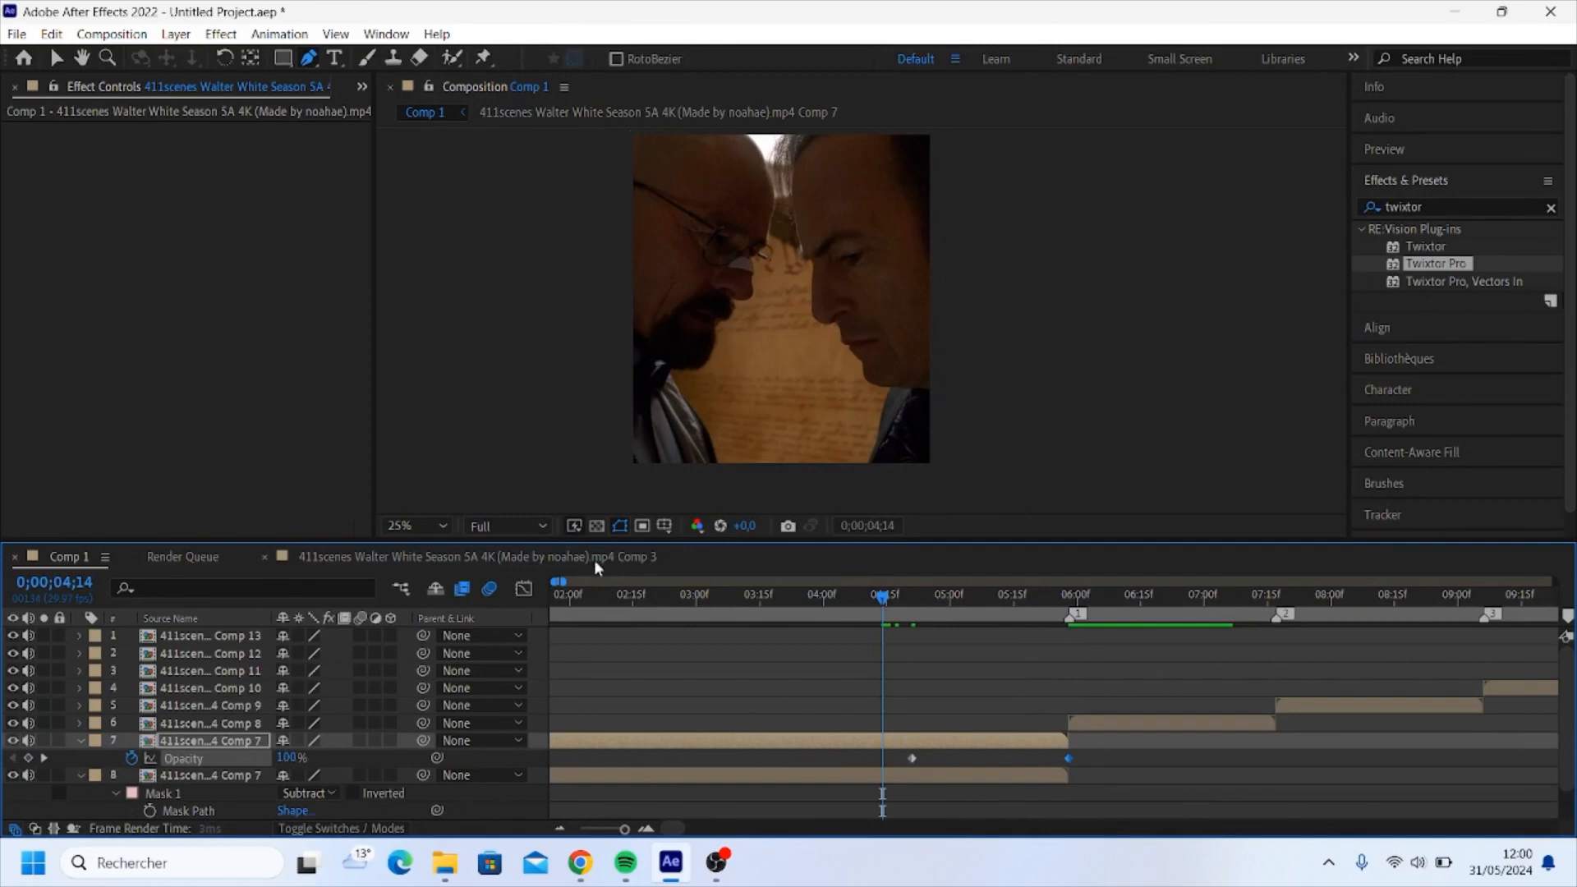
key(space)
click(516, 526)
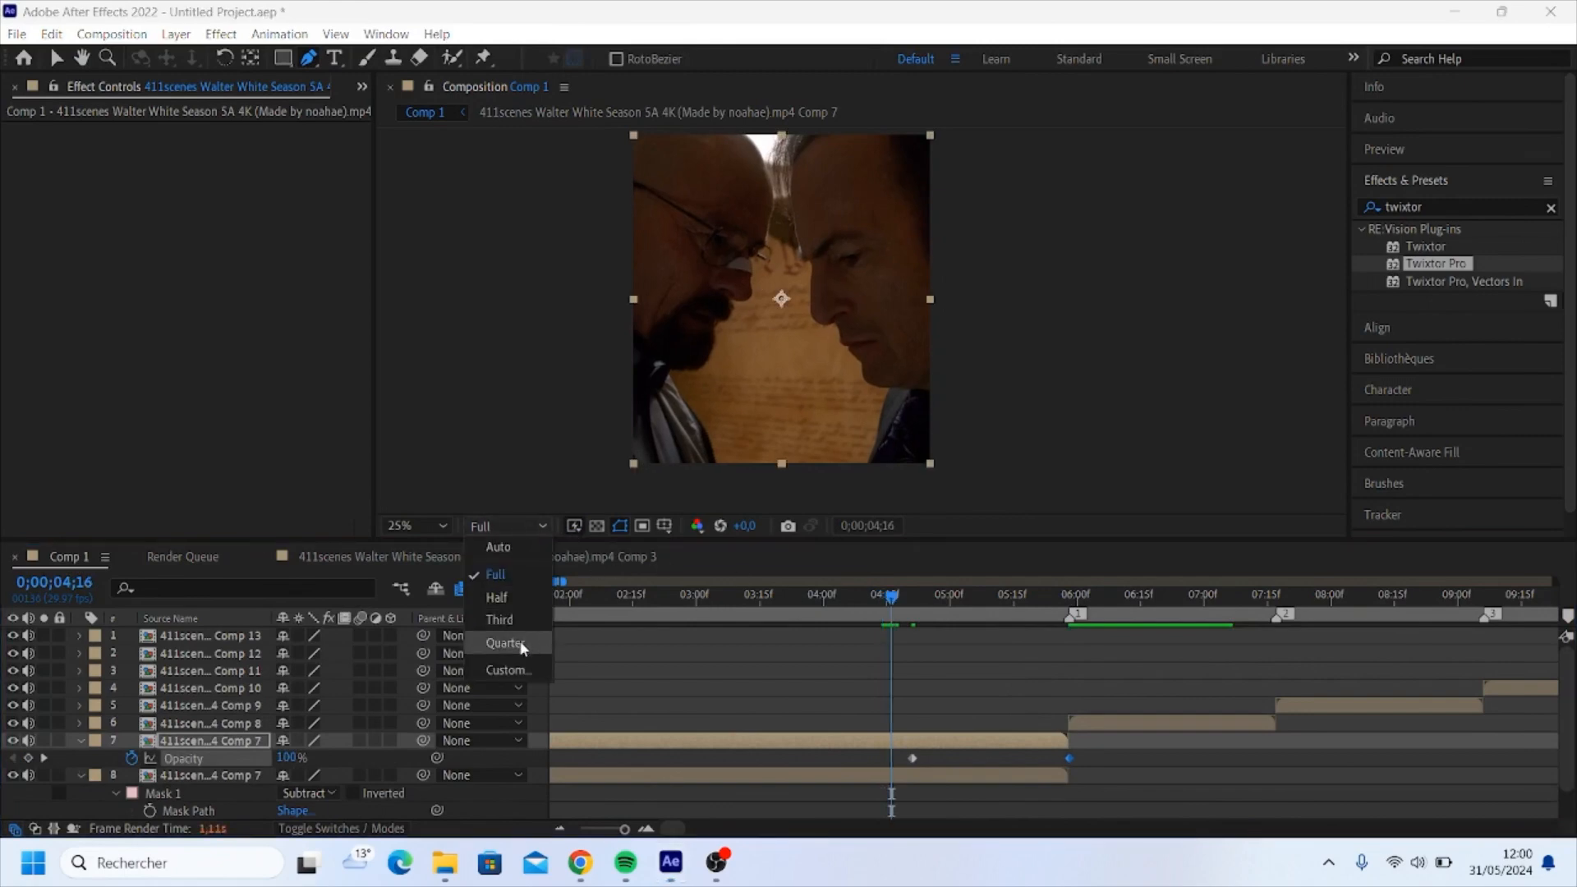
click(493, 637)
key(space)
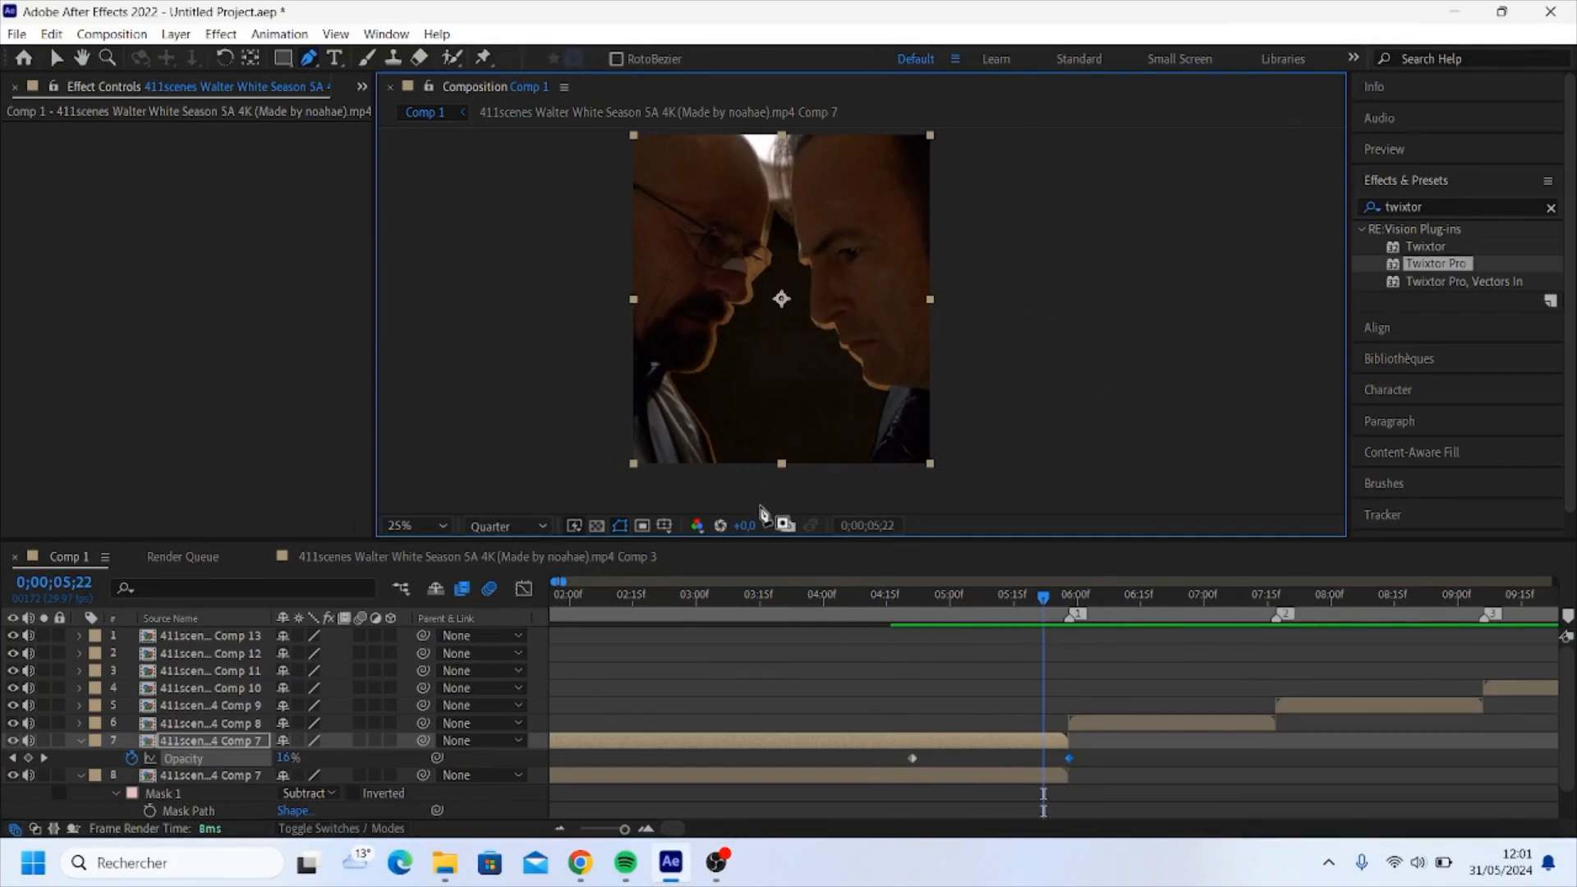
- Set Mask 1 on the lower Comp 7 copy to a 40-pixel feather and a 20-pixel expansion
click(942, 779)
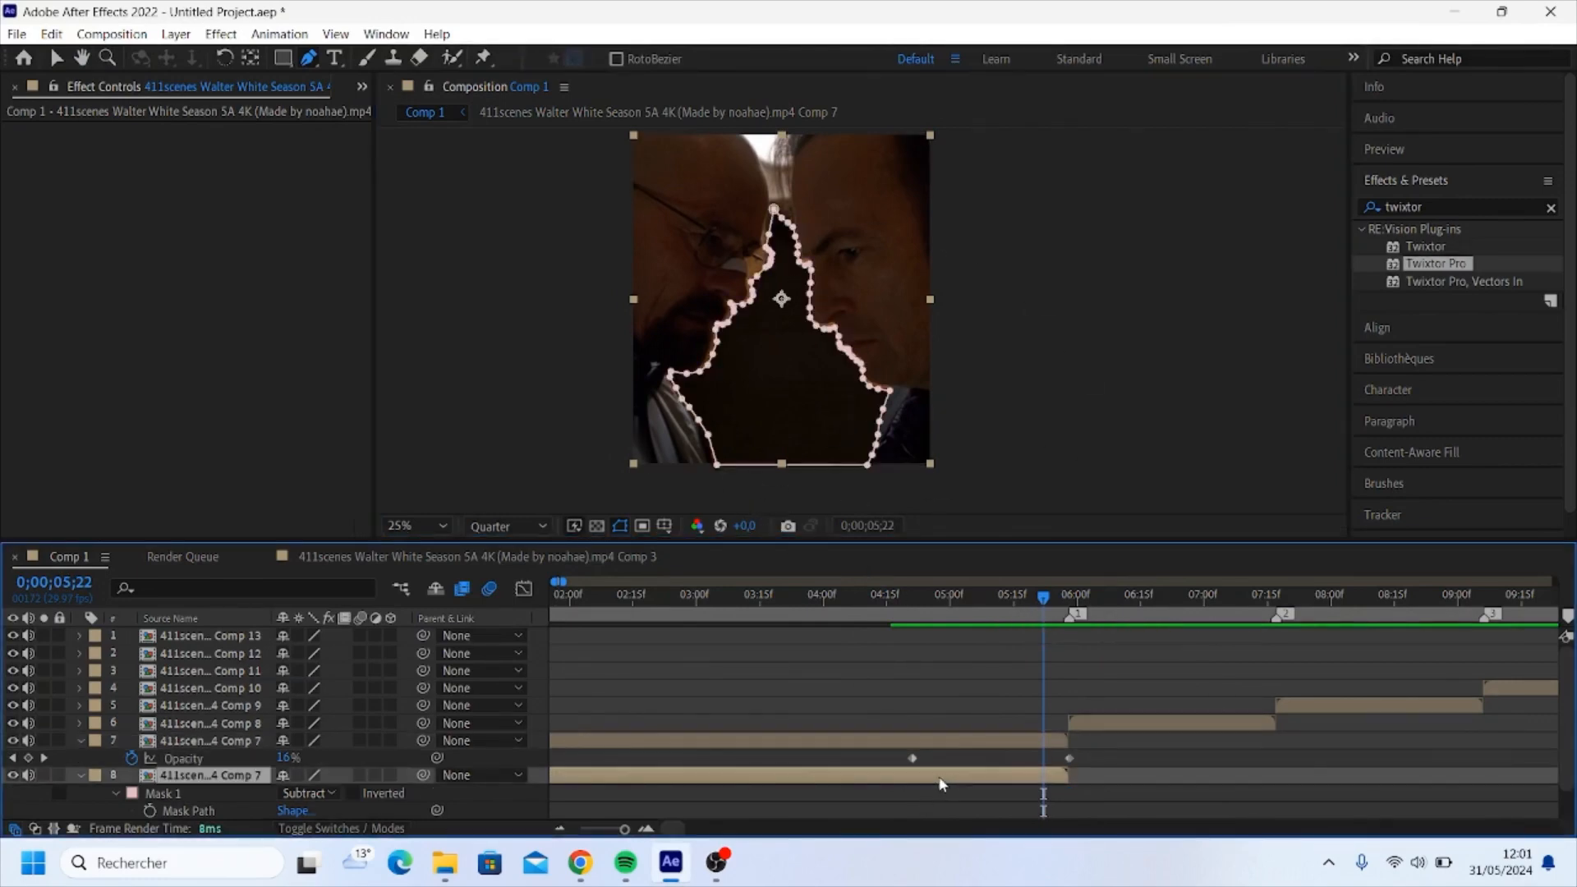
click(115, 793)
scroll(124, 784, down, 1)
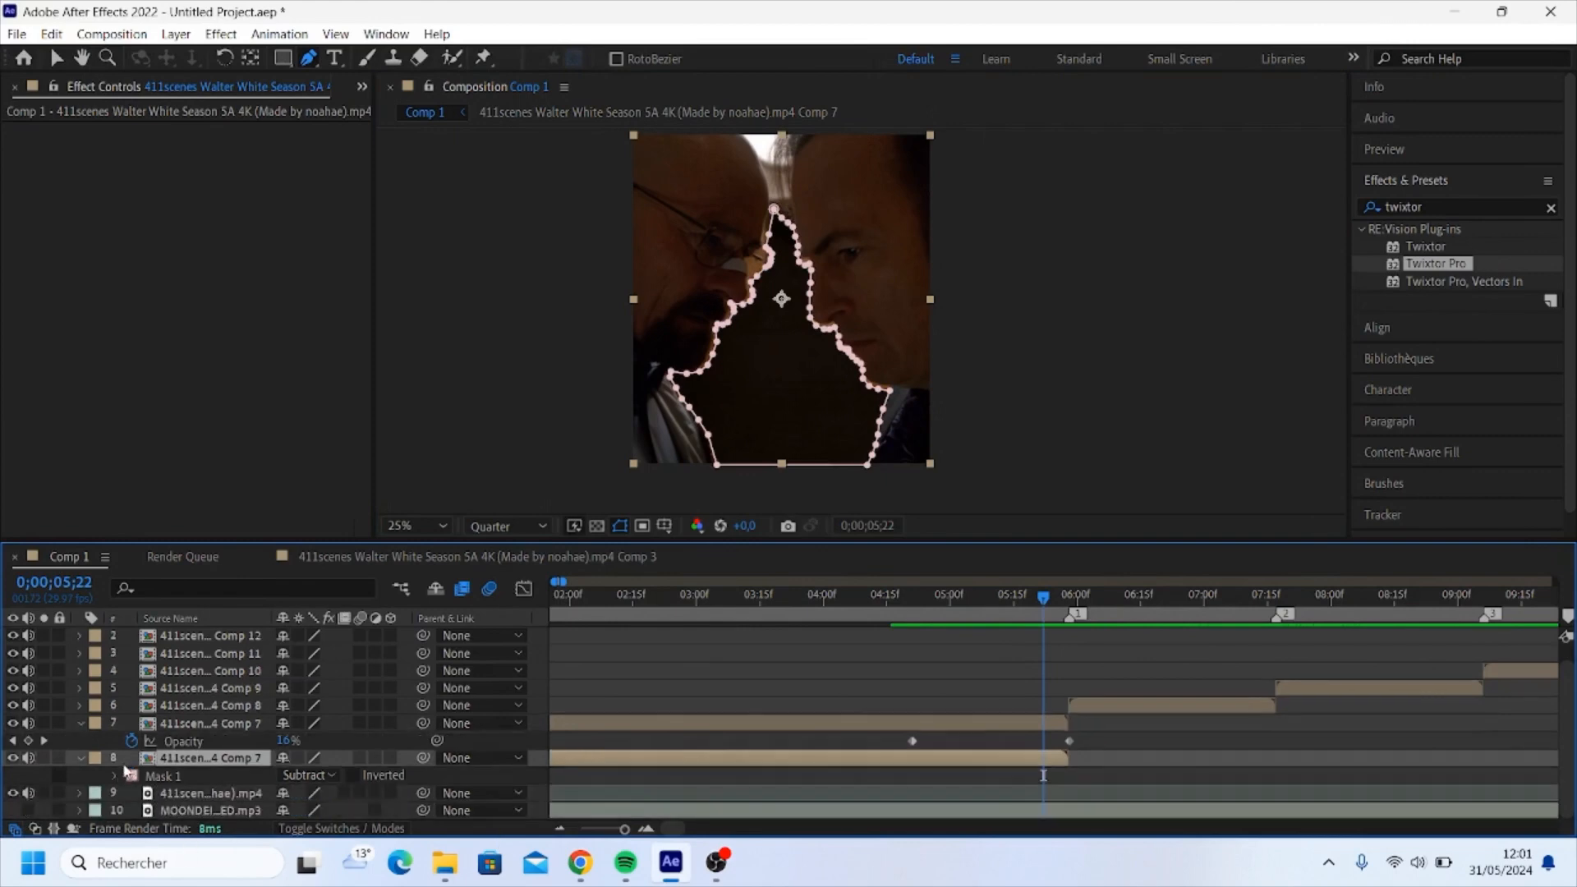
click(116, 776)
click(301, 740)
text(4)
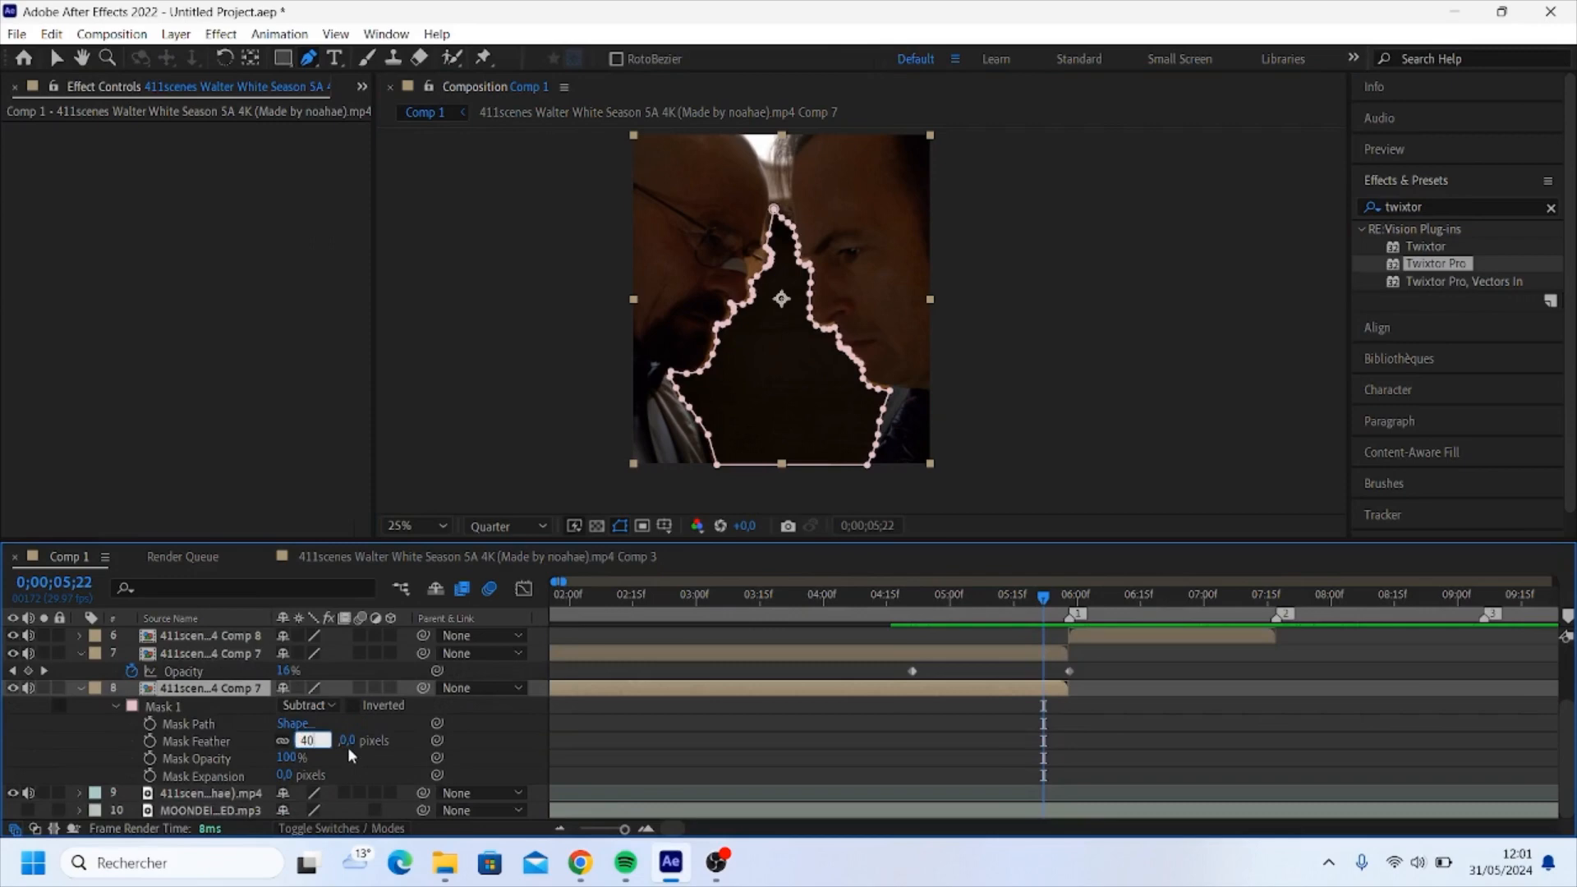
text(0)
key(Return)
click(284, 774)
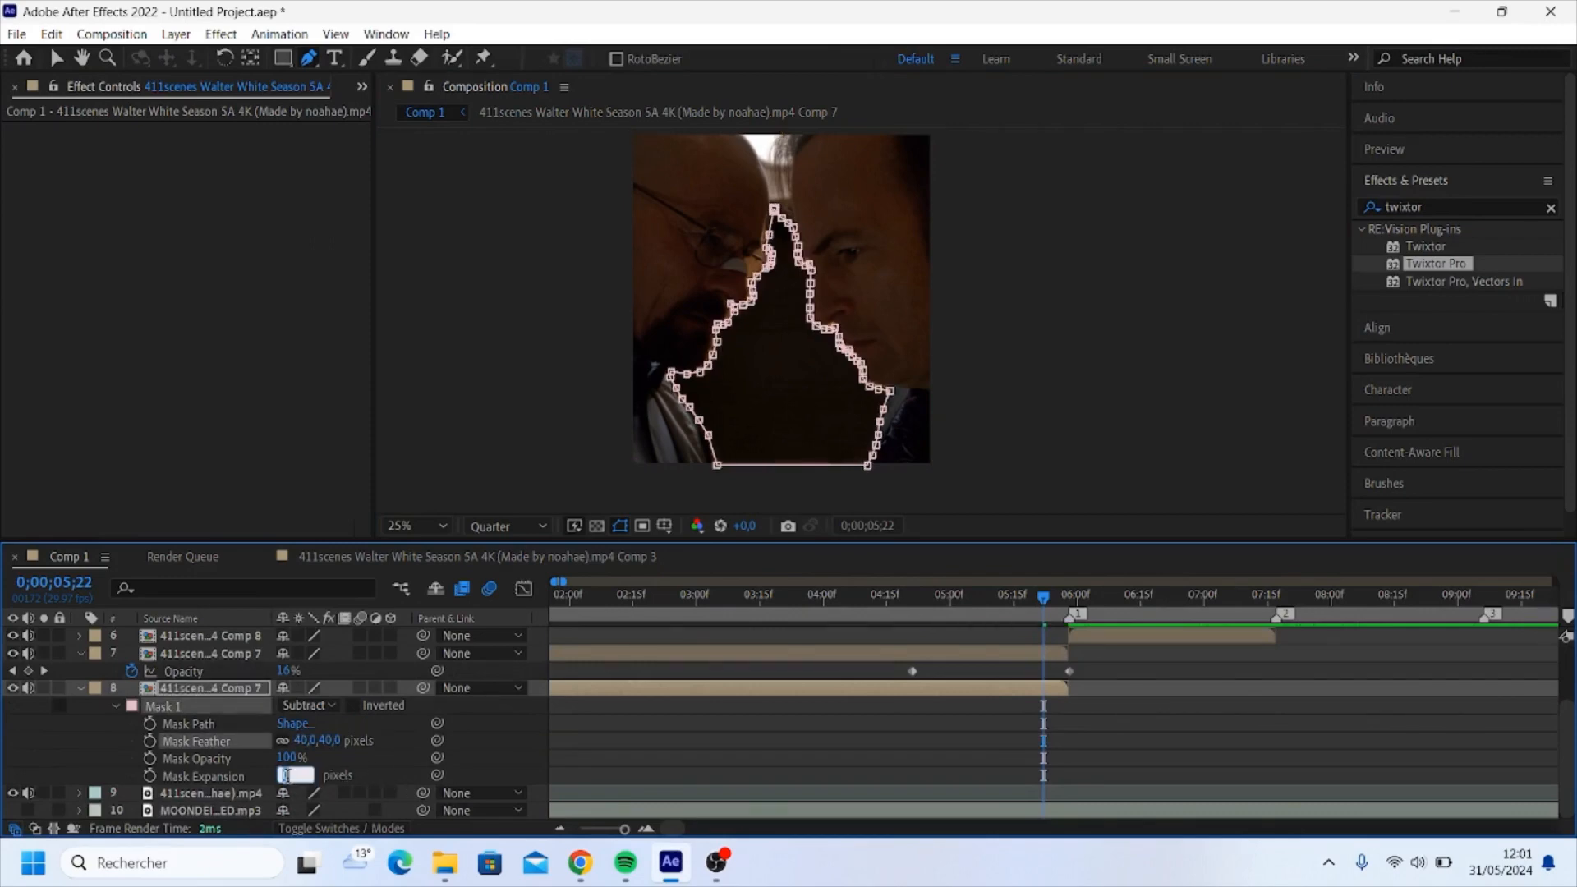
text(20)
key(Return)
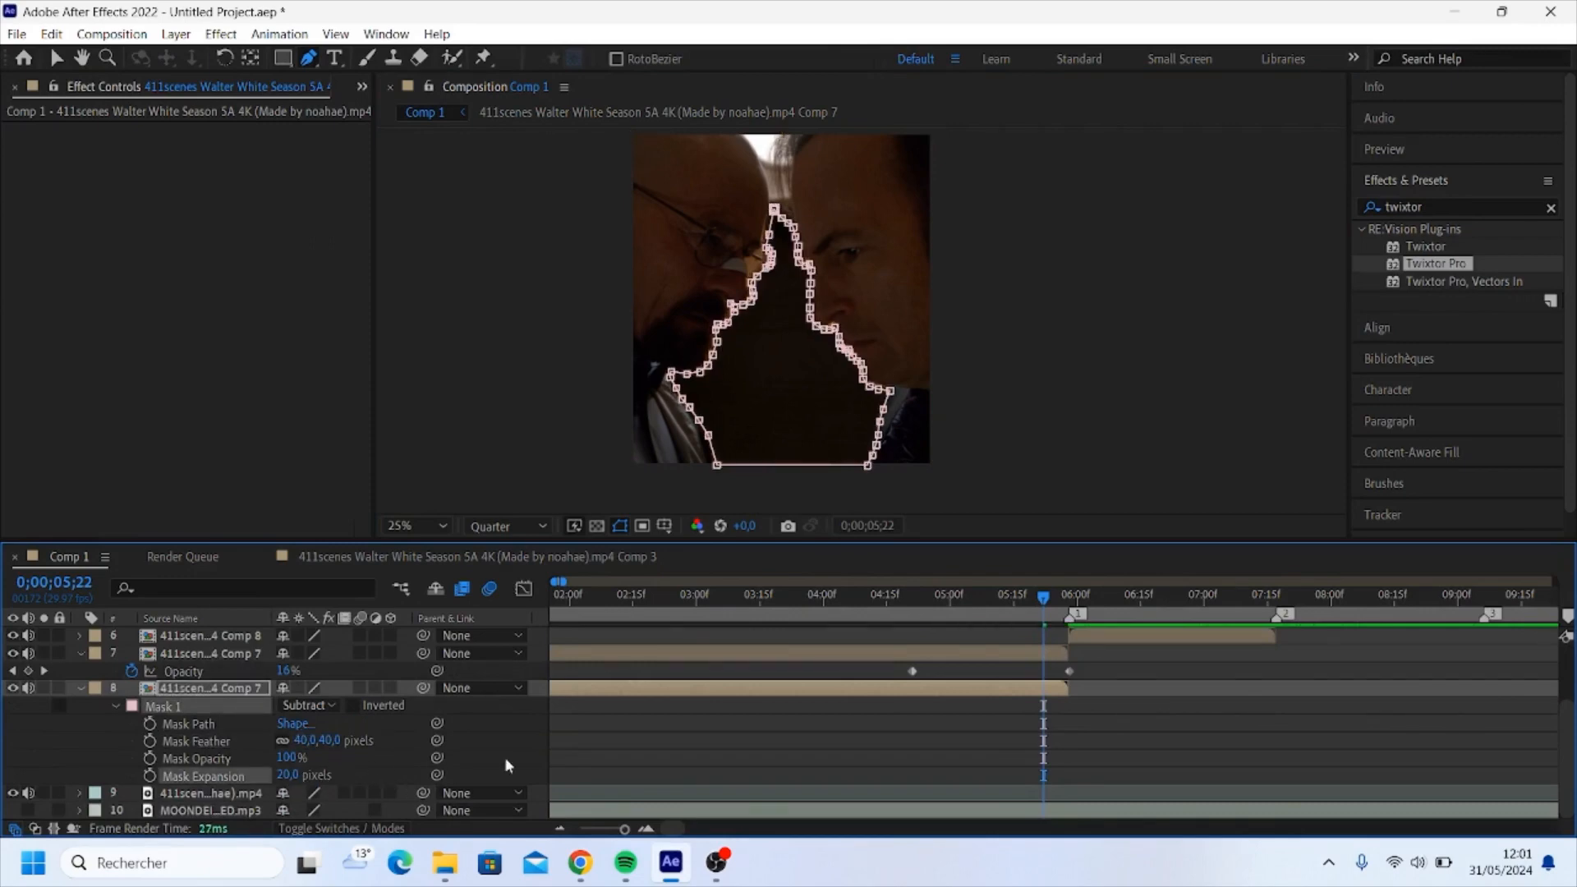
click(938, 723)
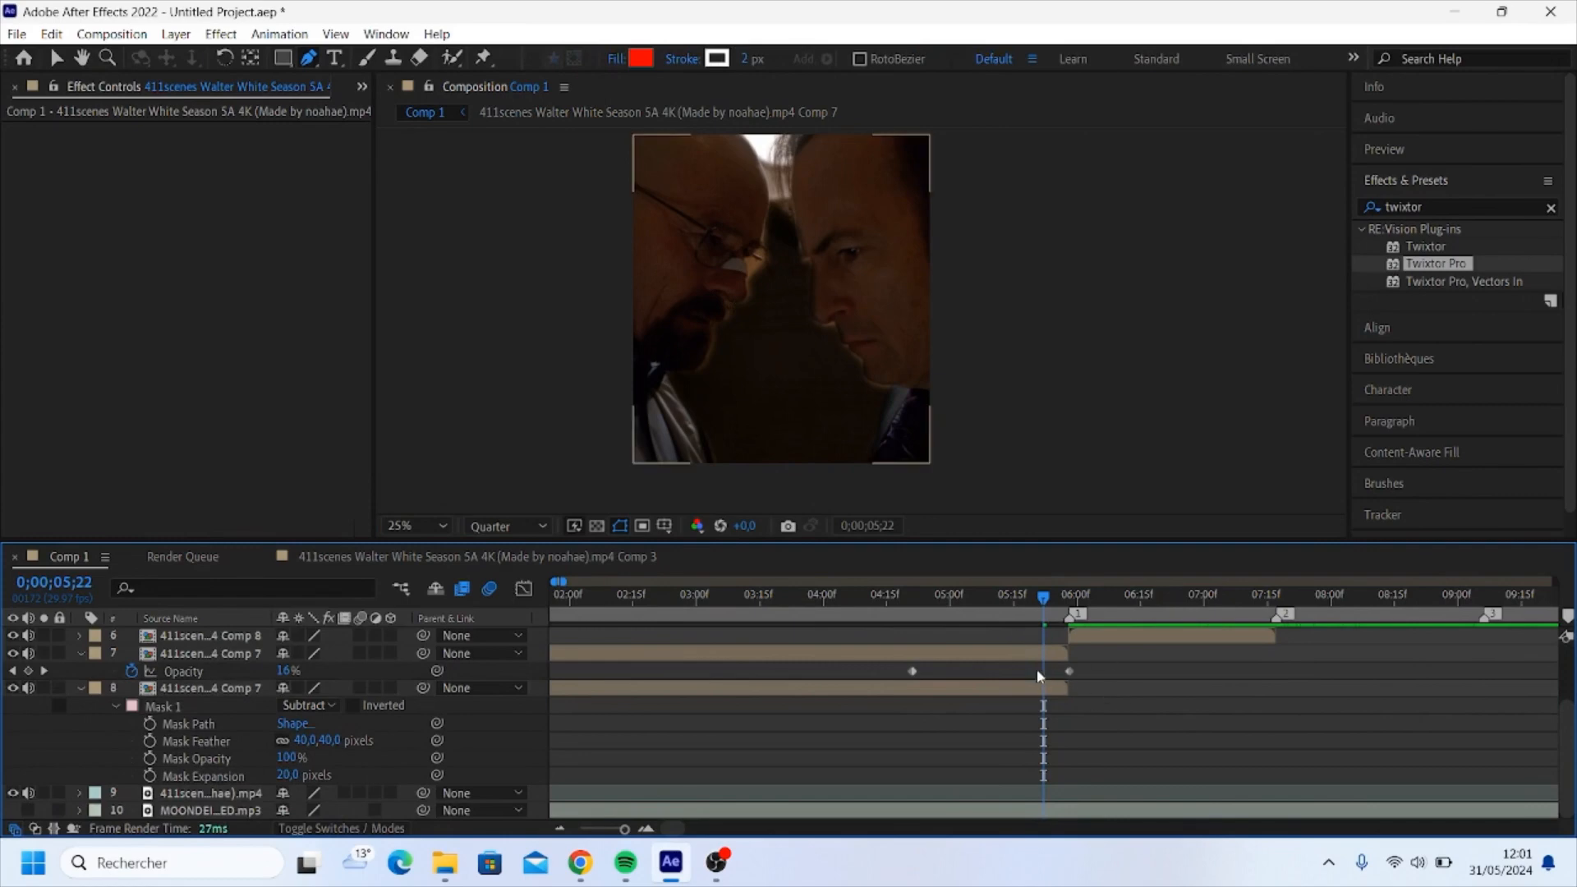
scroll(1037, 671, up, 1)
mouse_move(1033, 611)
mouse_down()
mouse_move(890, 622)
mouse_move(1052, 634)
mouse_up()
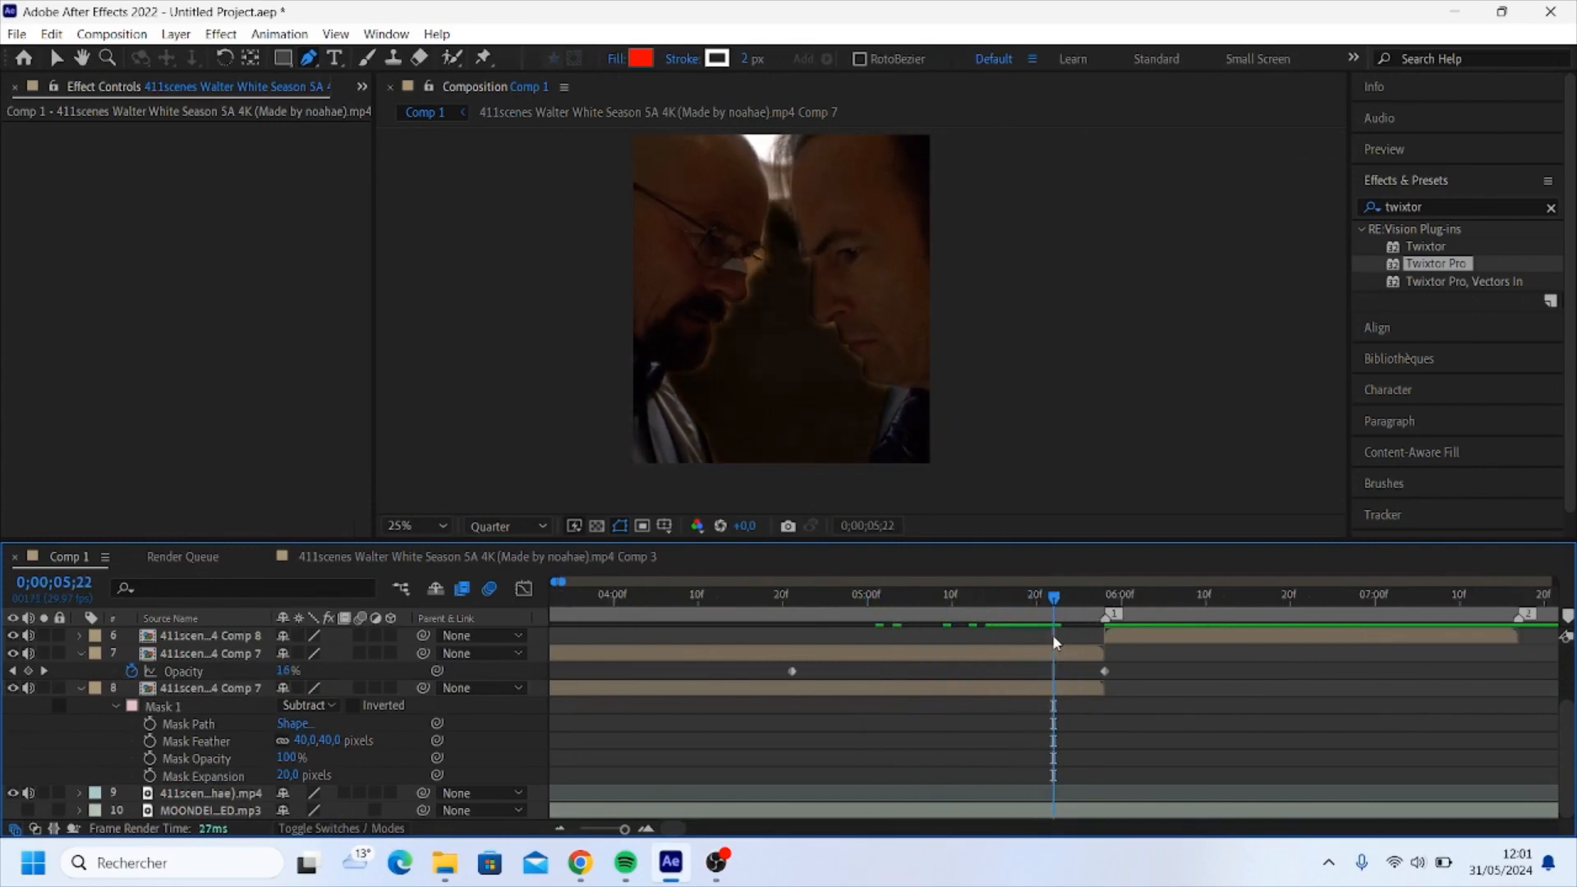
- Set Mask 1 expansion on the lower Comp 7 copy to 30 pixels and check the fade up to 0;00;05;26
click(1047, 691)
click(292, 774)
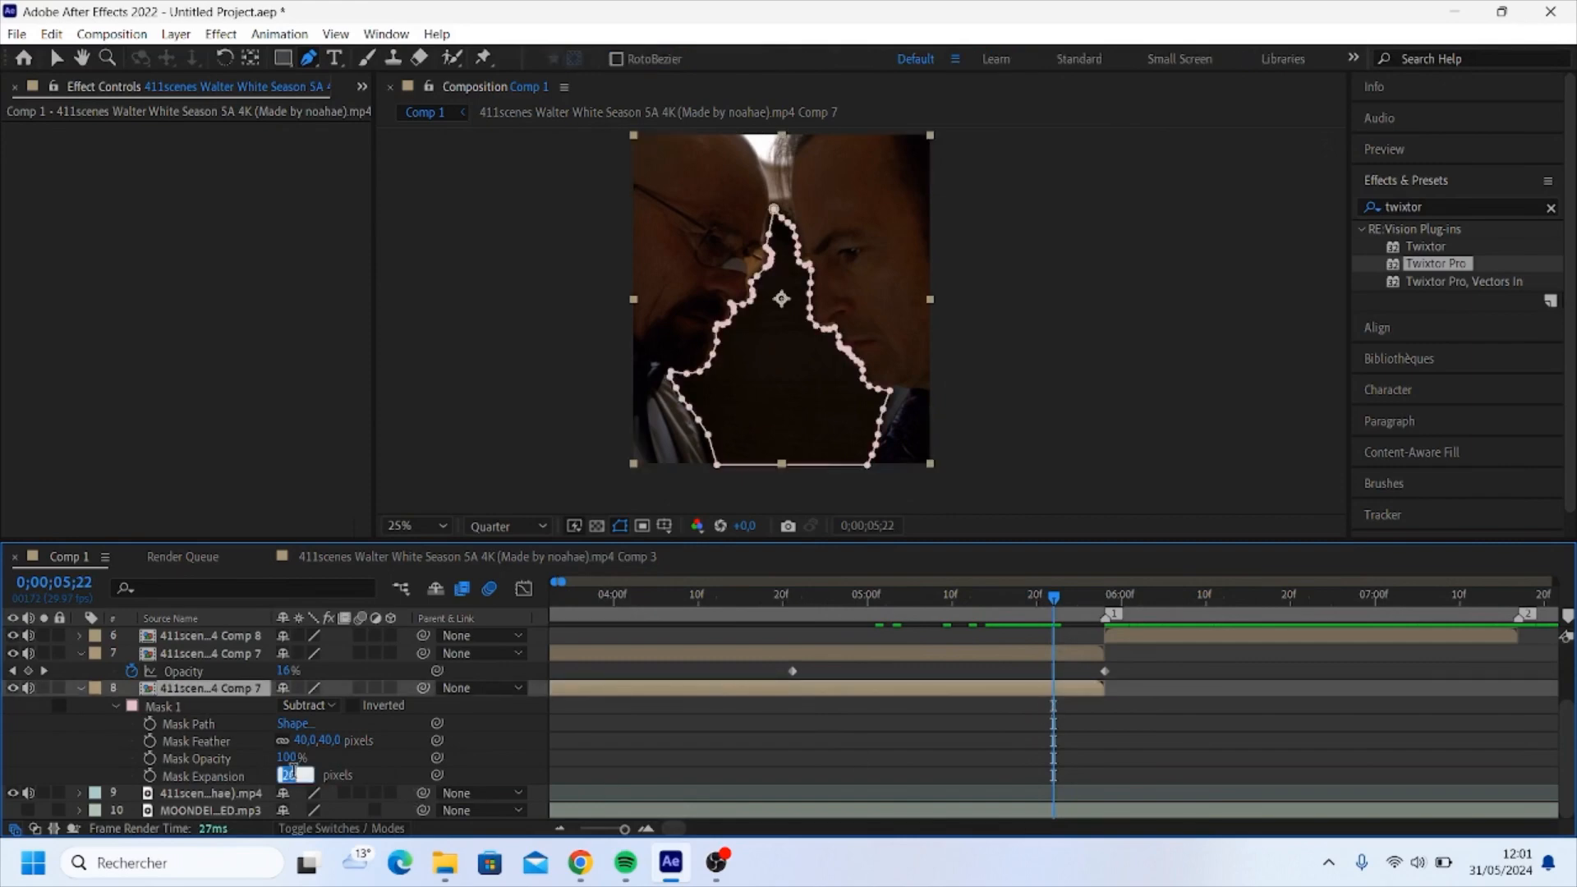
text(30)
key(Return)
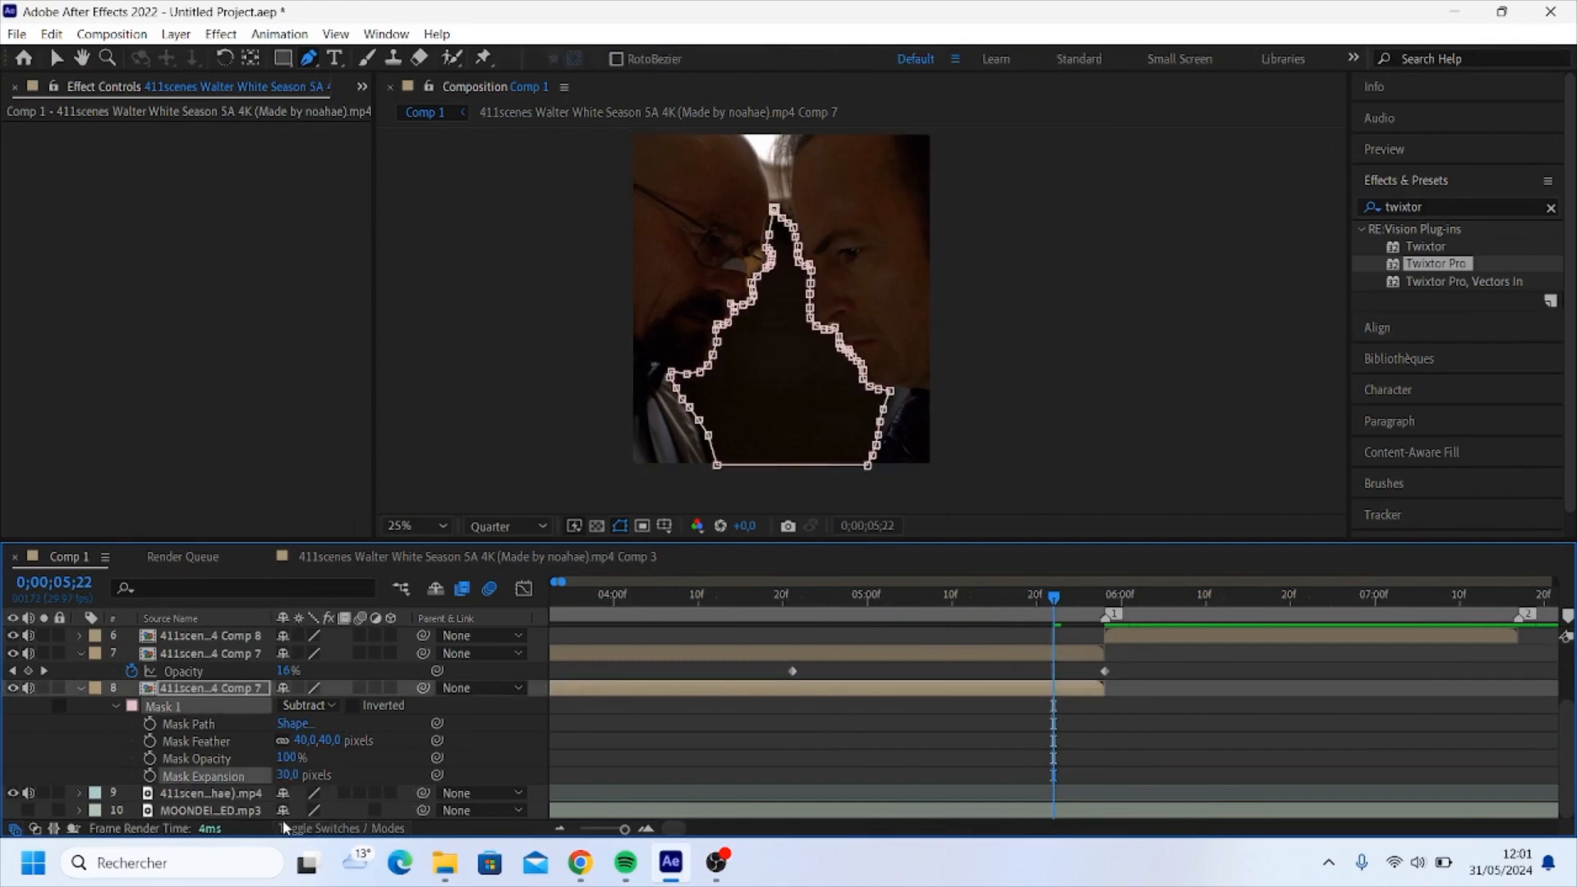
click(932, 778)
mouse_move(1031, 618)
mouse_down()
mouse_move(825, 624)
mouse_move(1090, 621)
mouse_up()
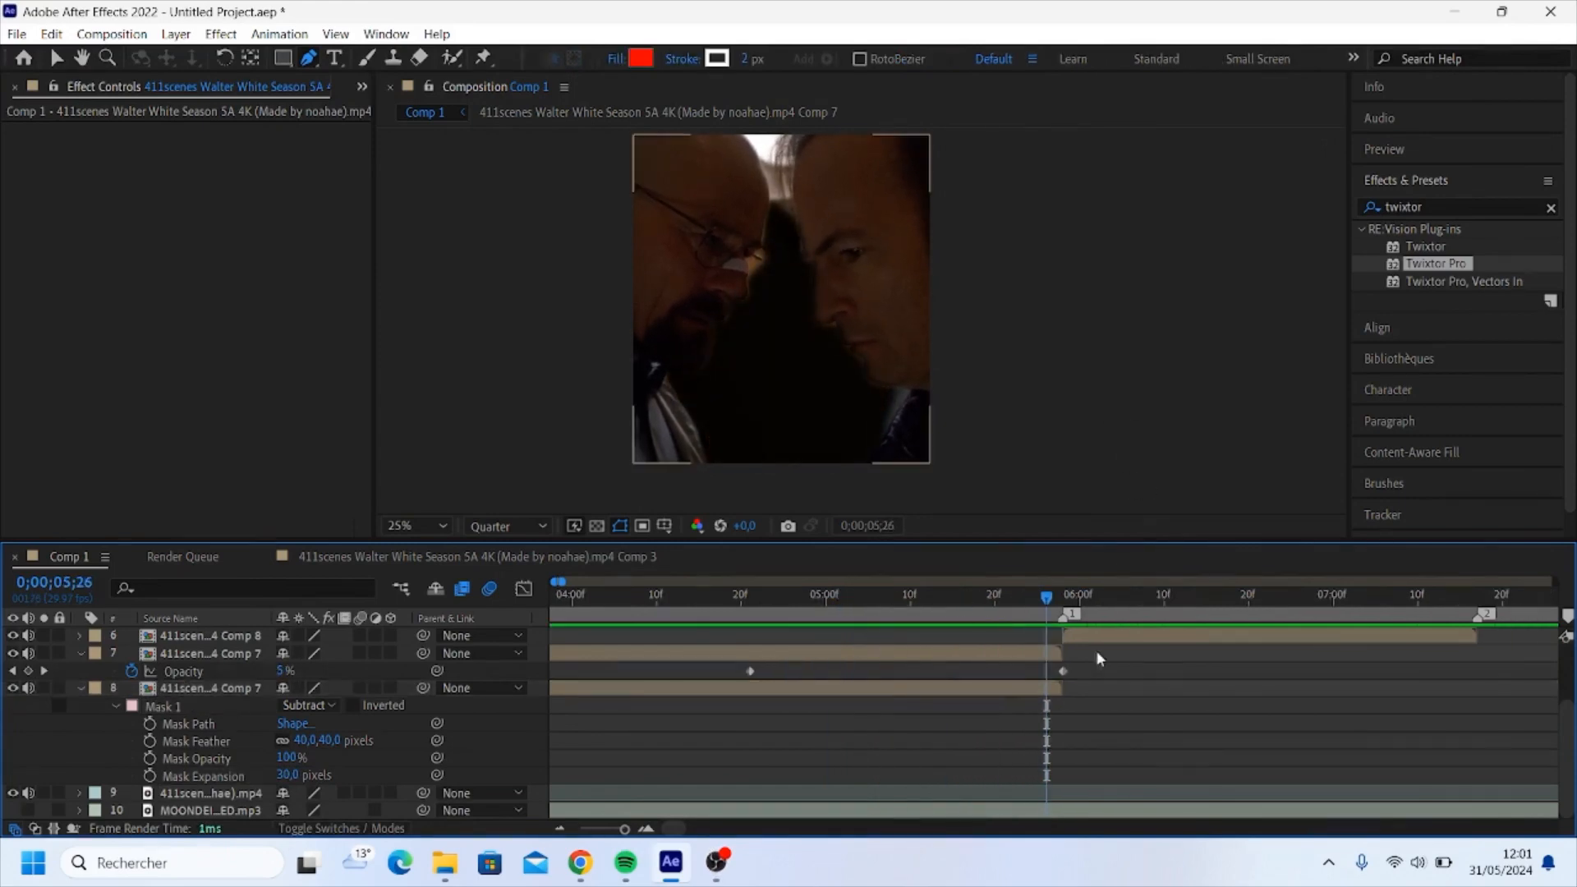
- Move the Comp 8 layer beneath both Comp 7 copies in the layer stack
scroll(1085, 702, up, 3)
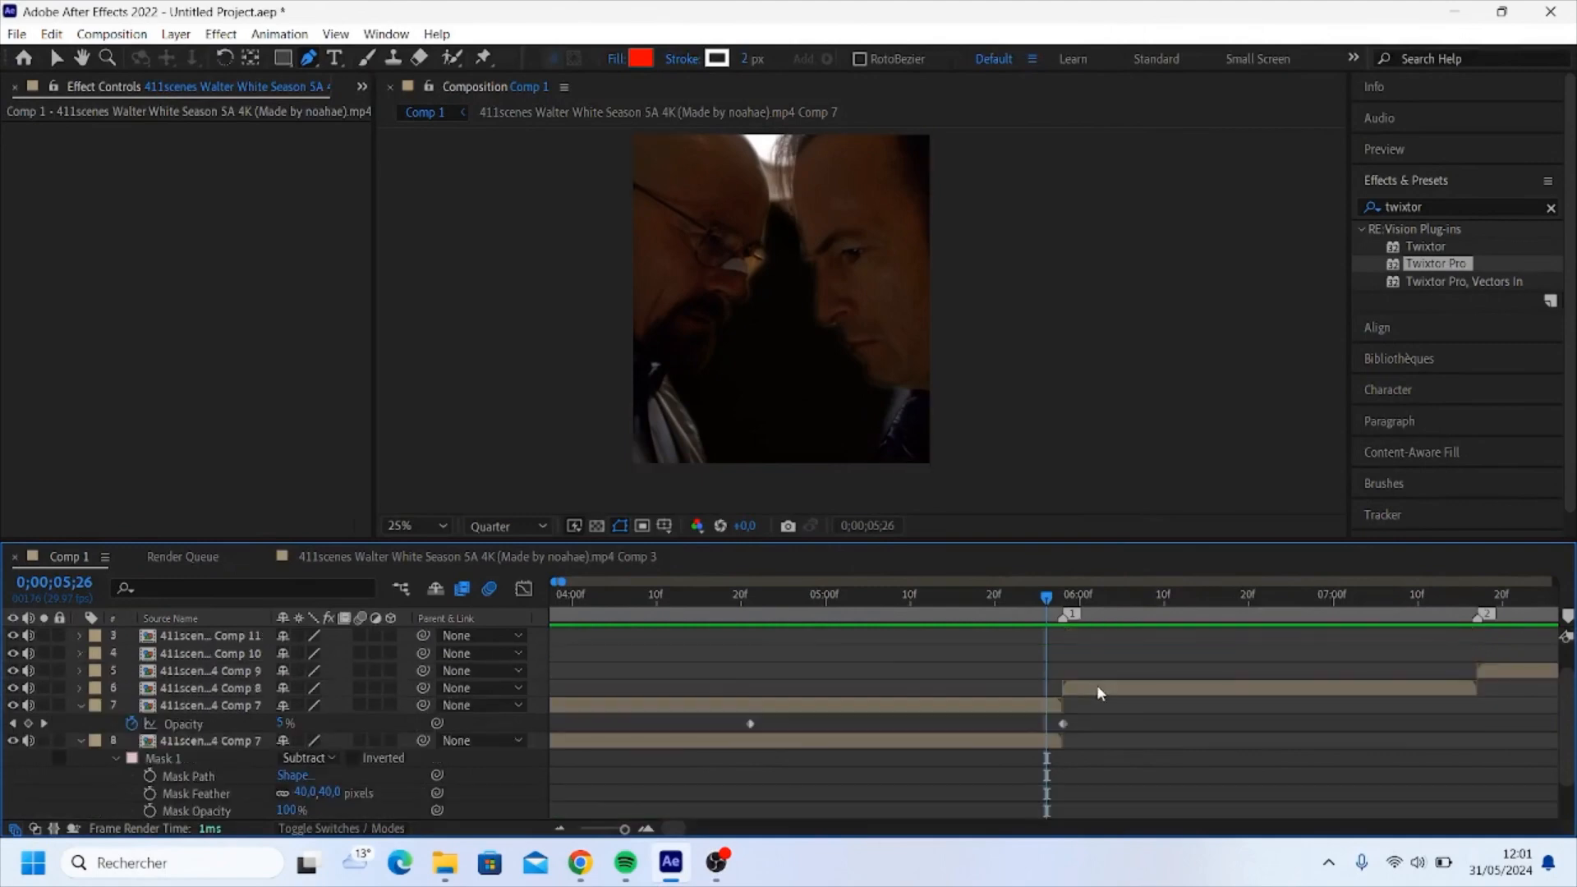
click(1105, 690)
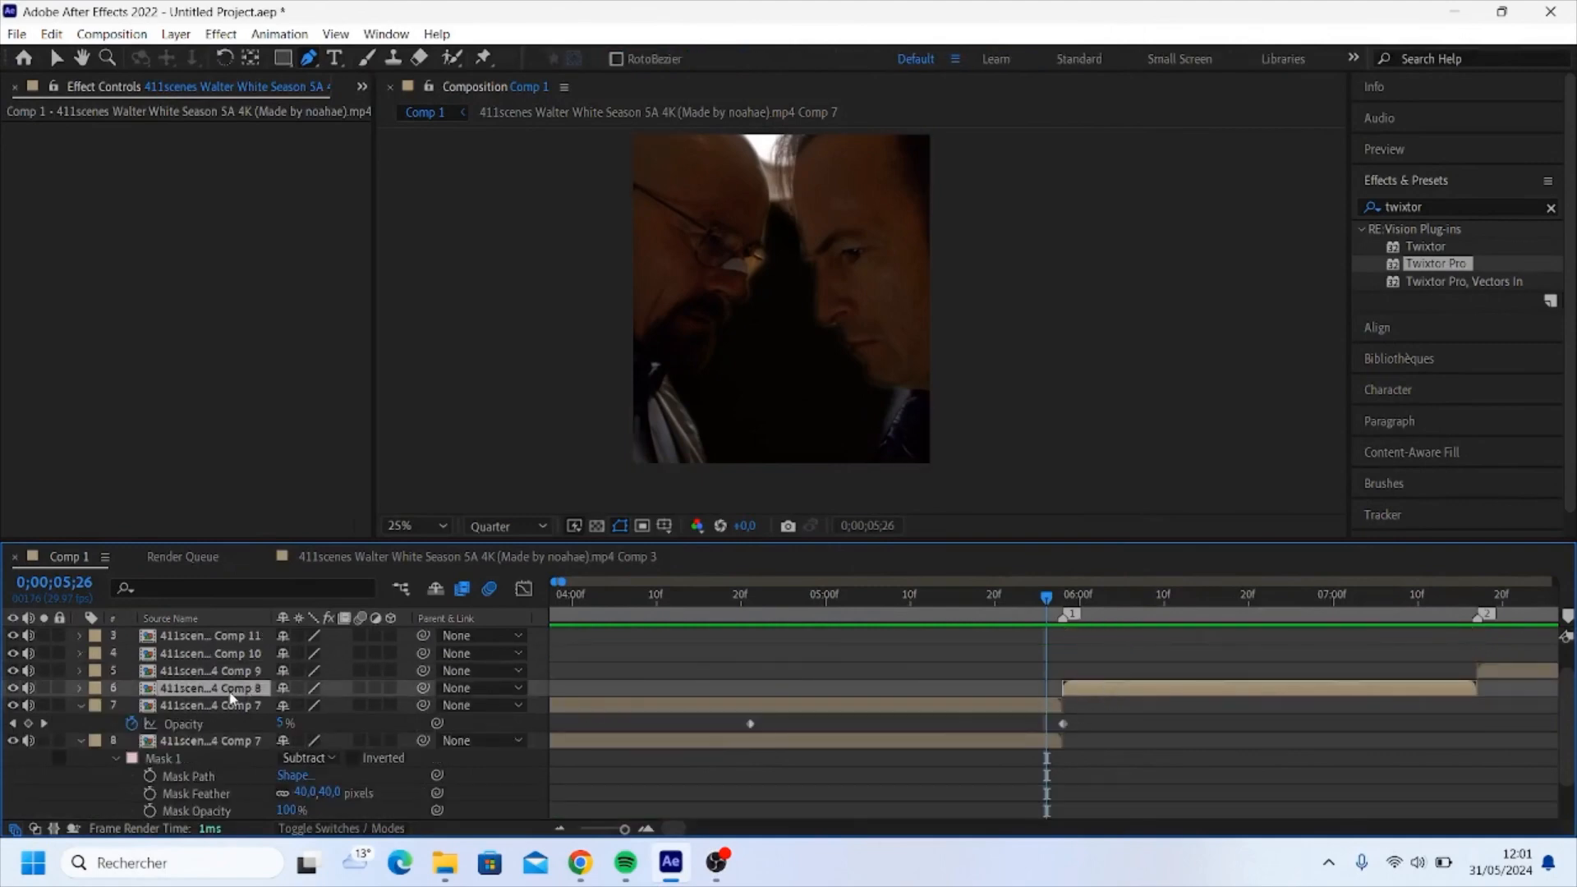
key(Delete)
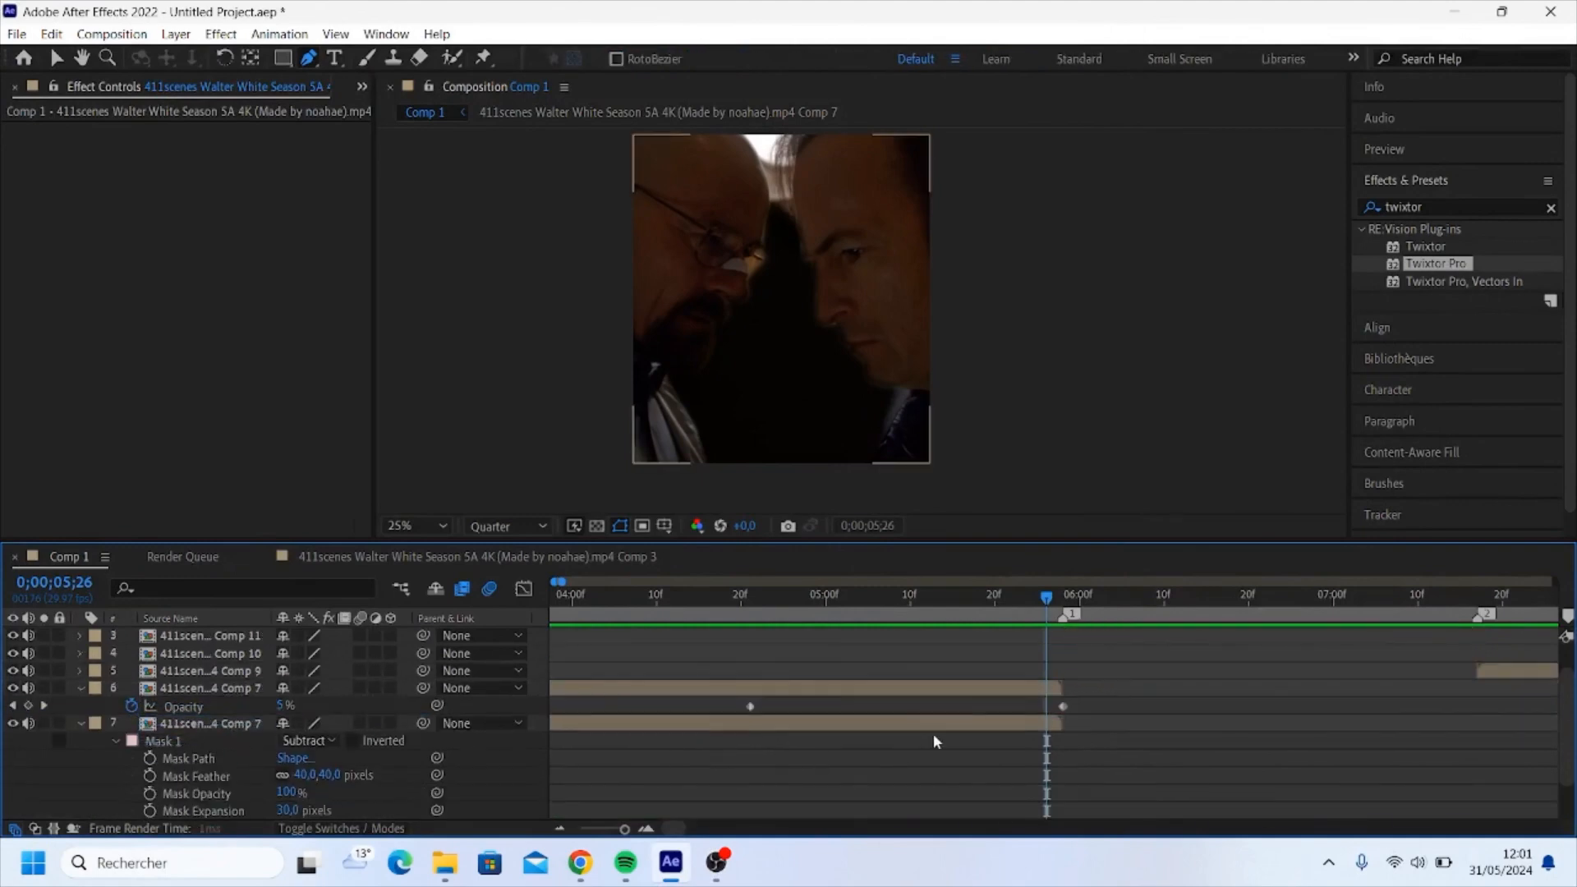
scroll(945, 719, down, 1)
scroll(946, 720, down, 1)
scroll(981, 725, up, 2)
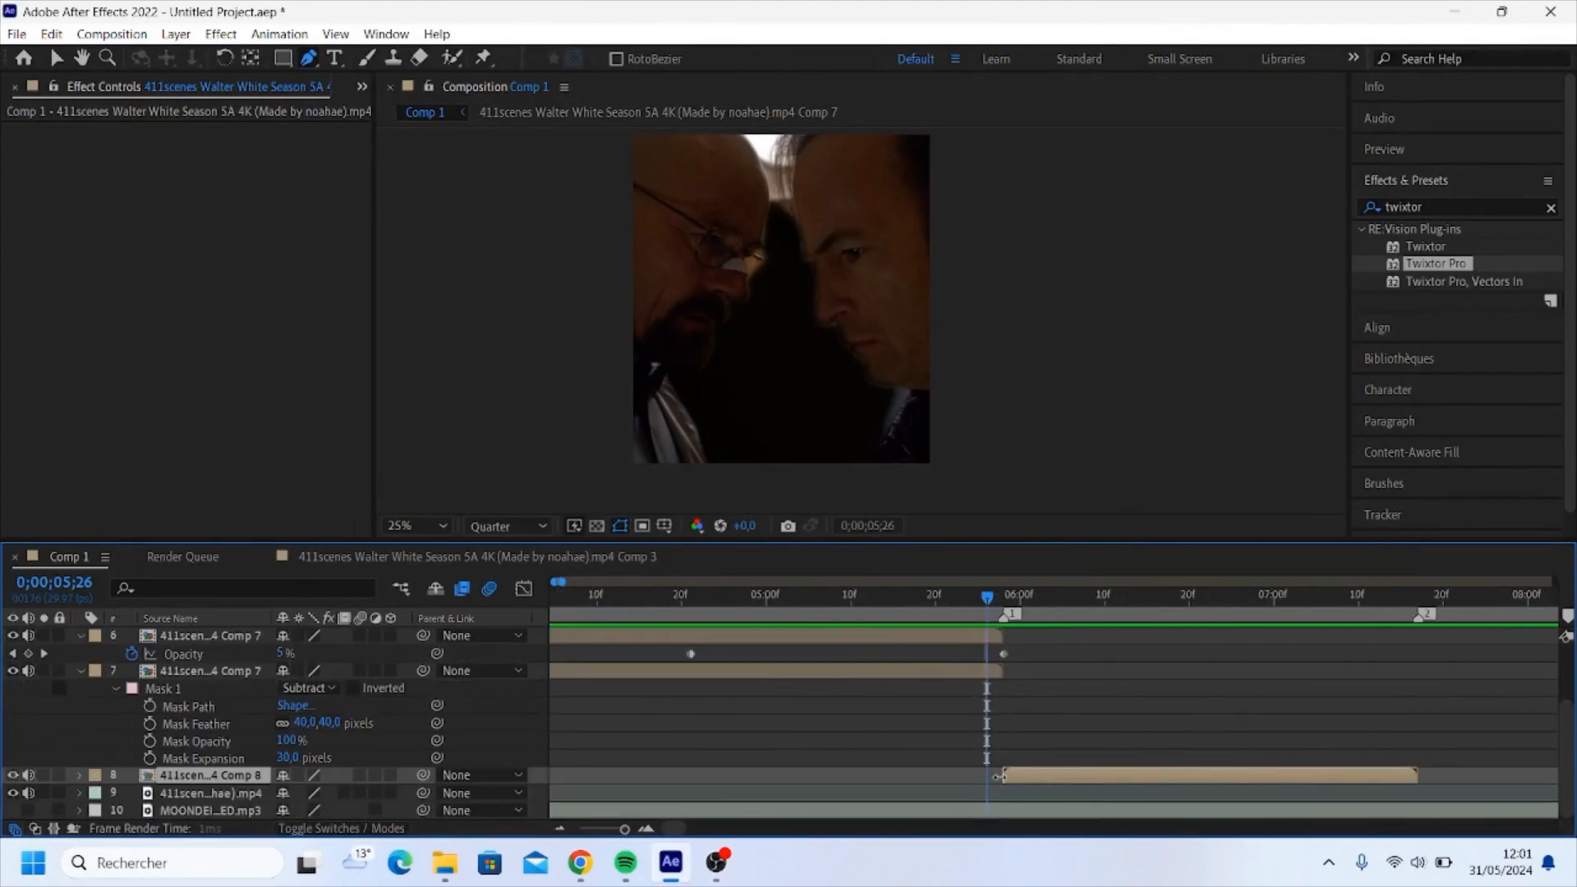
- Extend Comp 8's start back under the Comp 7 copies to 0;00;05;00 and preview the overlap before marker 1
drag(973, 775, 690, 772)
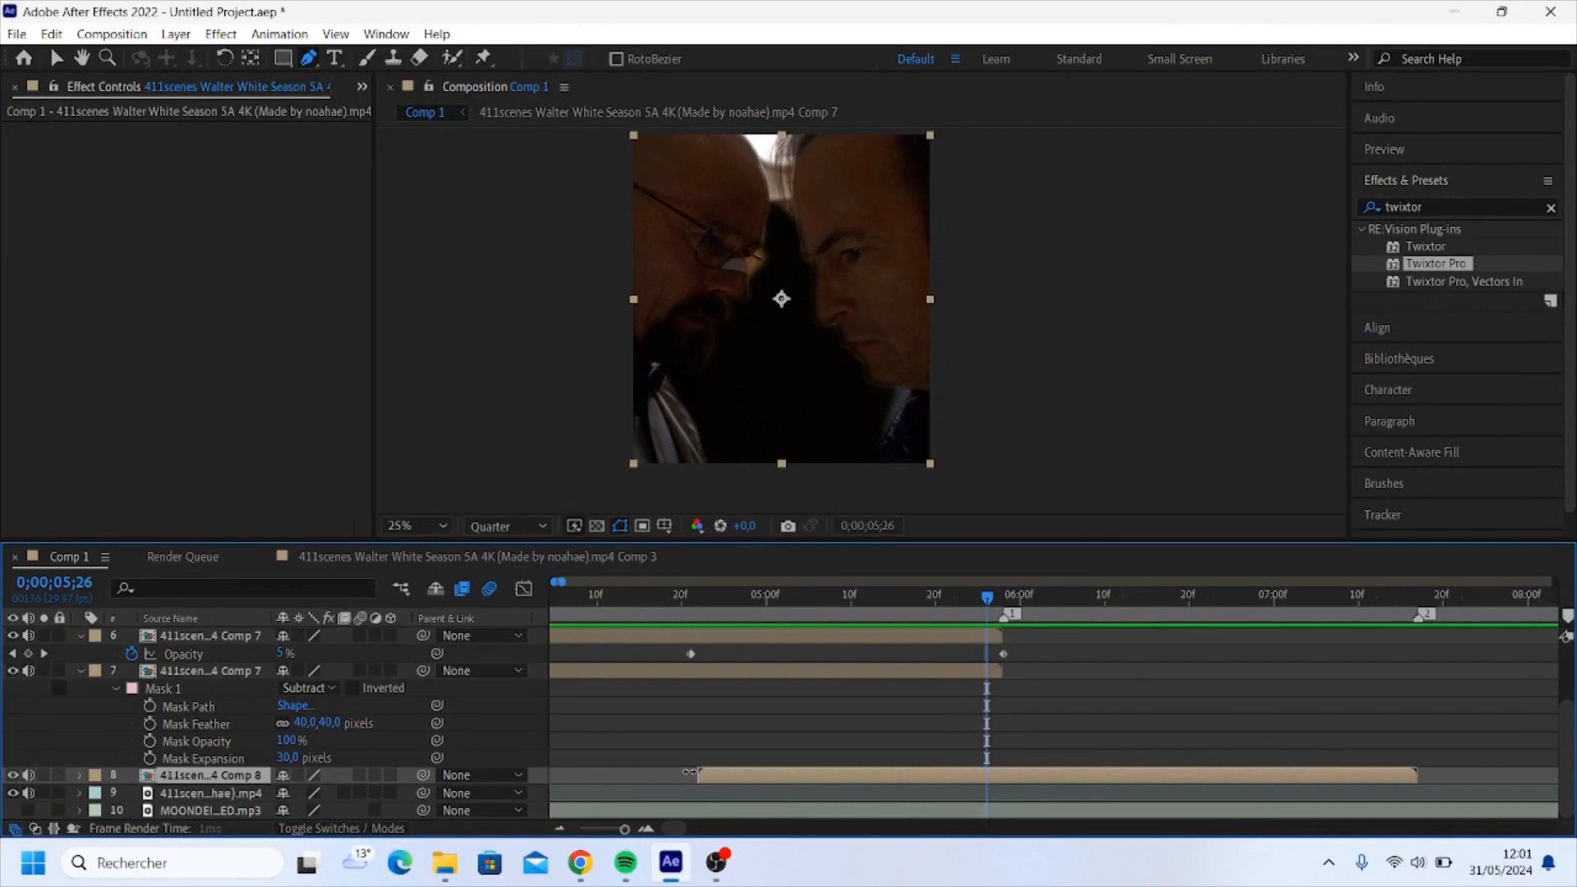
click(685, 612)
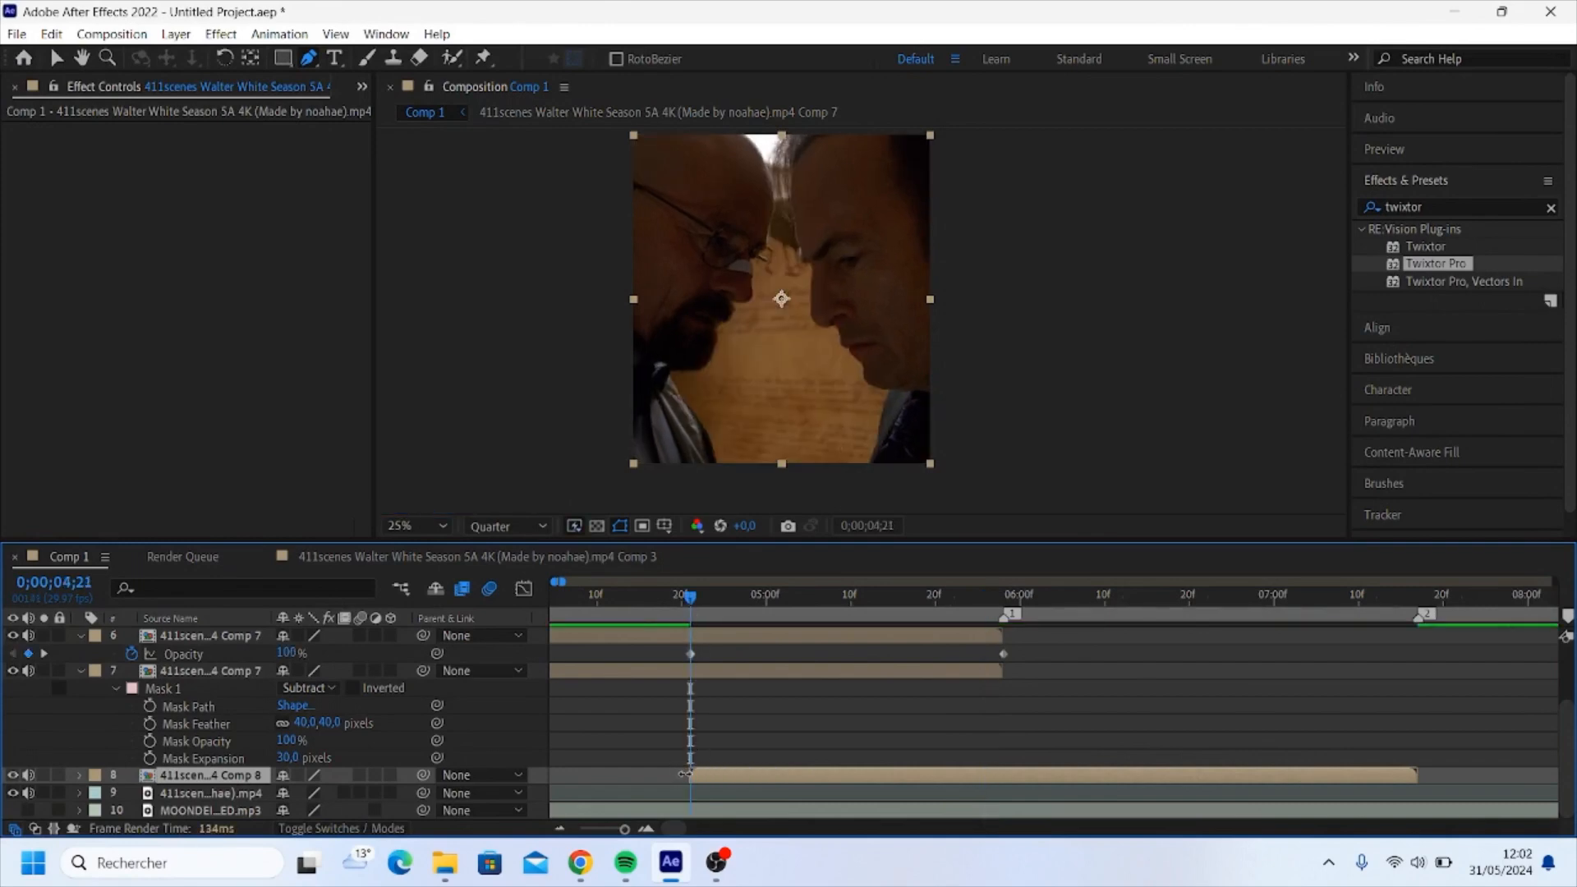
drag(694, 606, 998, 615)
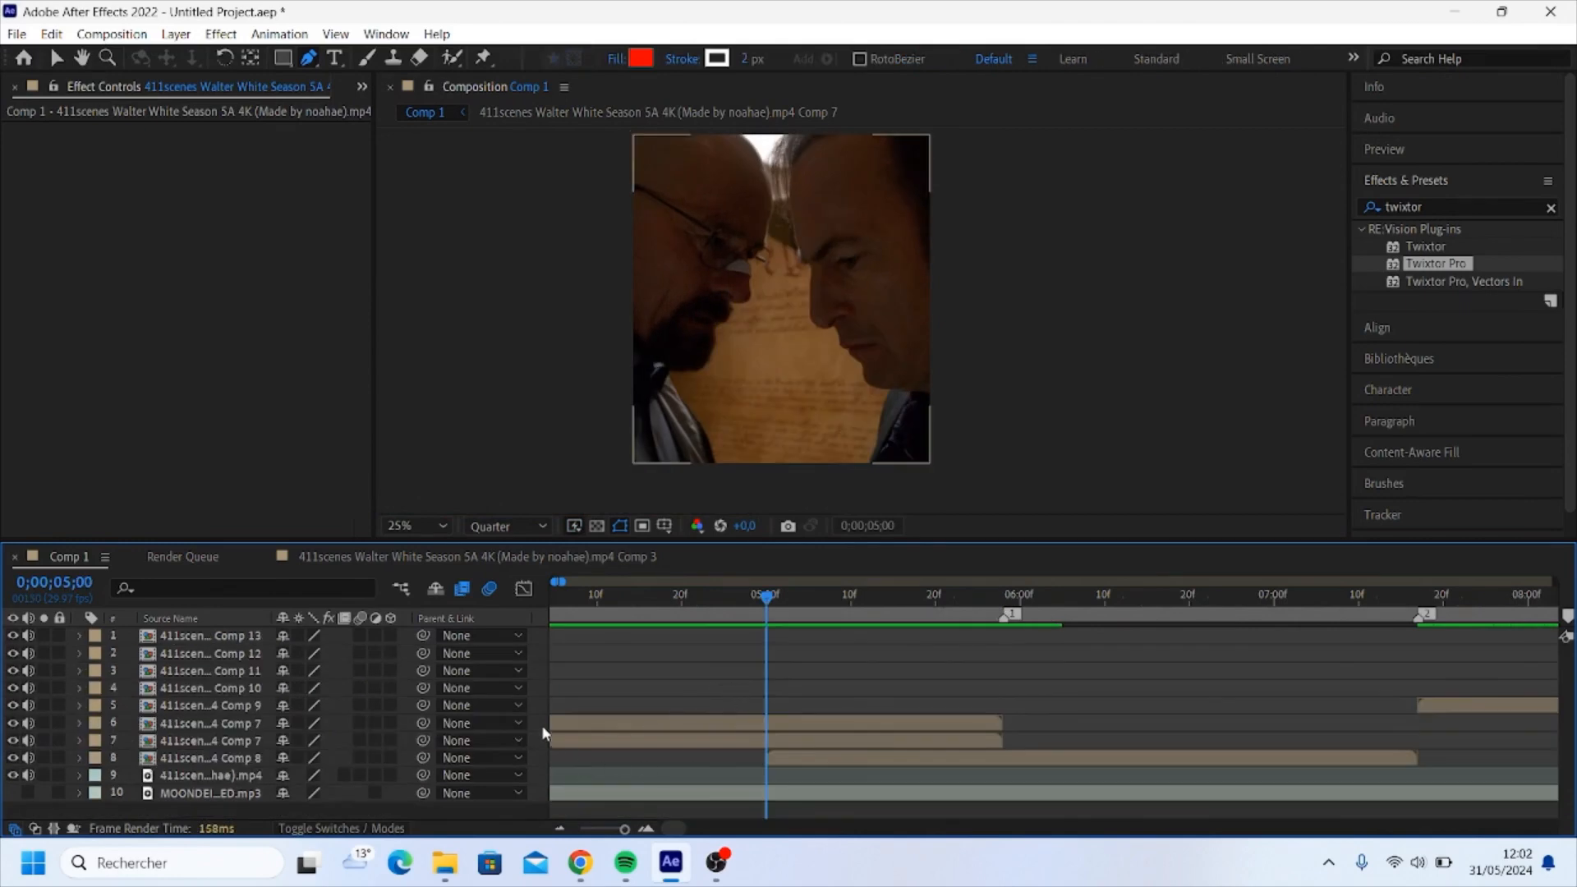
- Add a null object and a two-node camera with the default settings to Comp 1
right_click(537, 711)
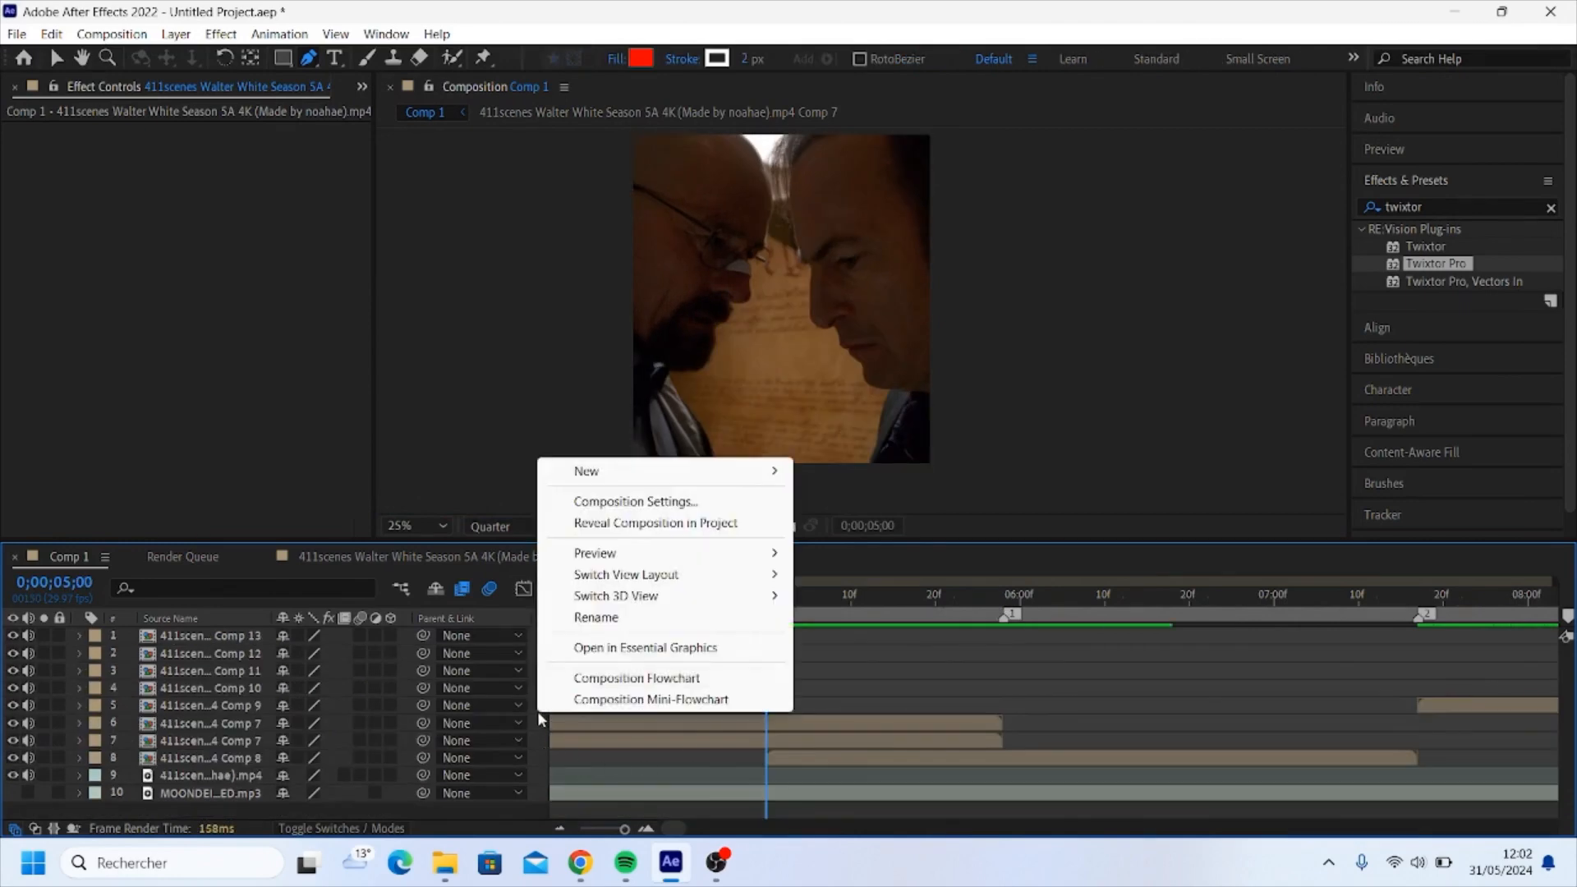
mouse_move(666, 471)
click(854, 588)
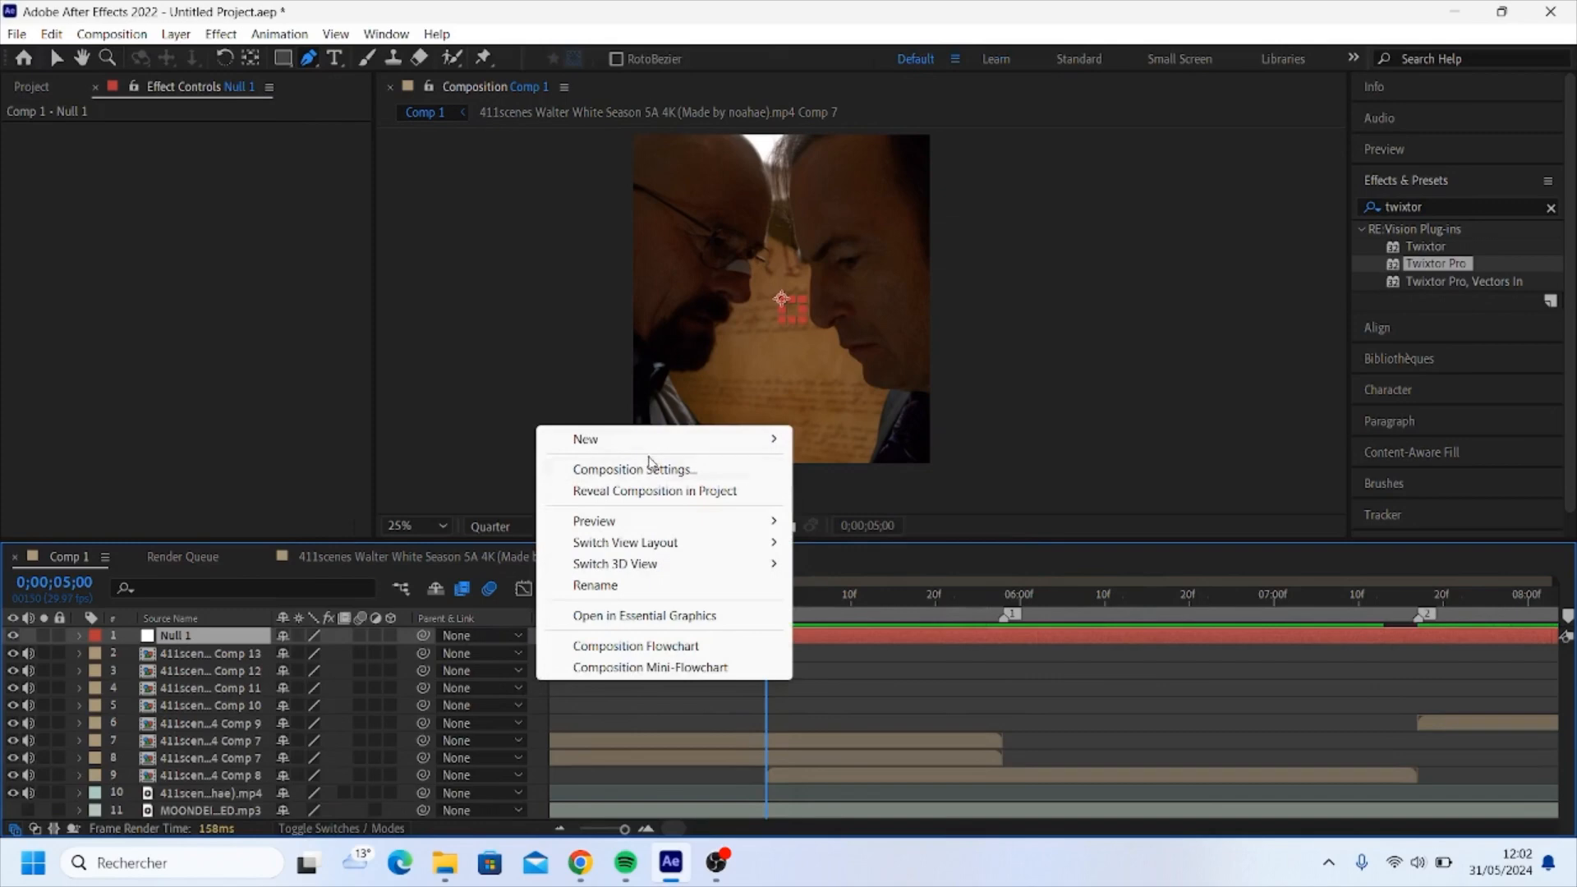
mouse_move(739, 439)
click(865, 535)
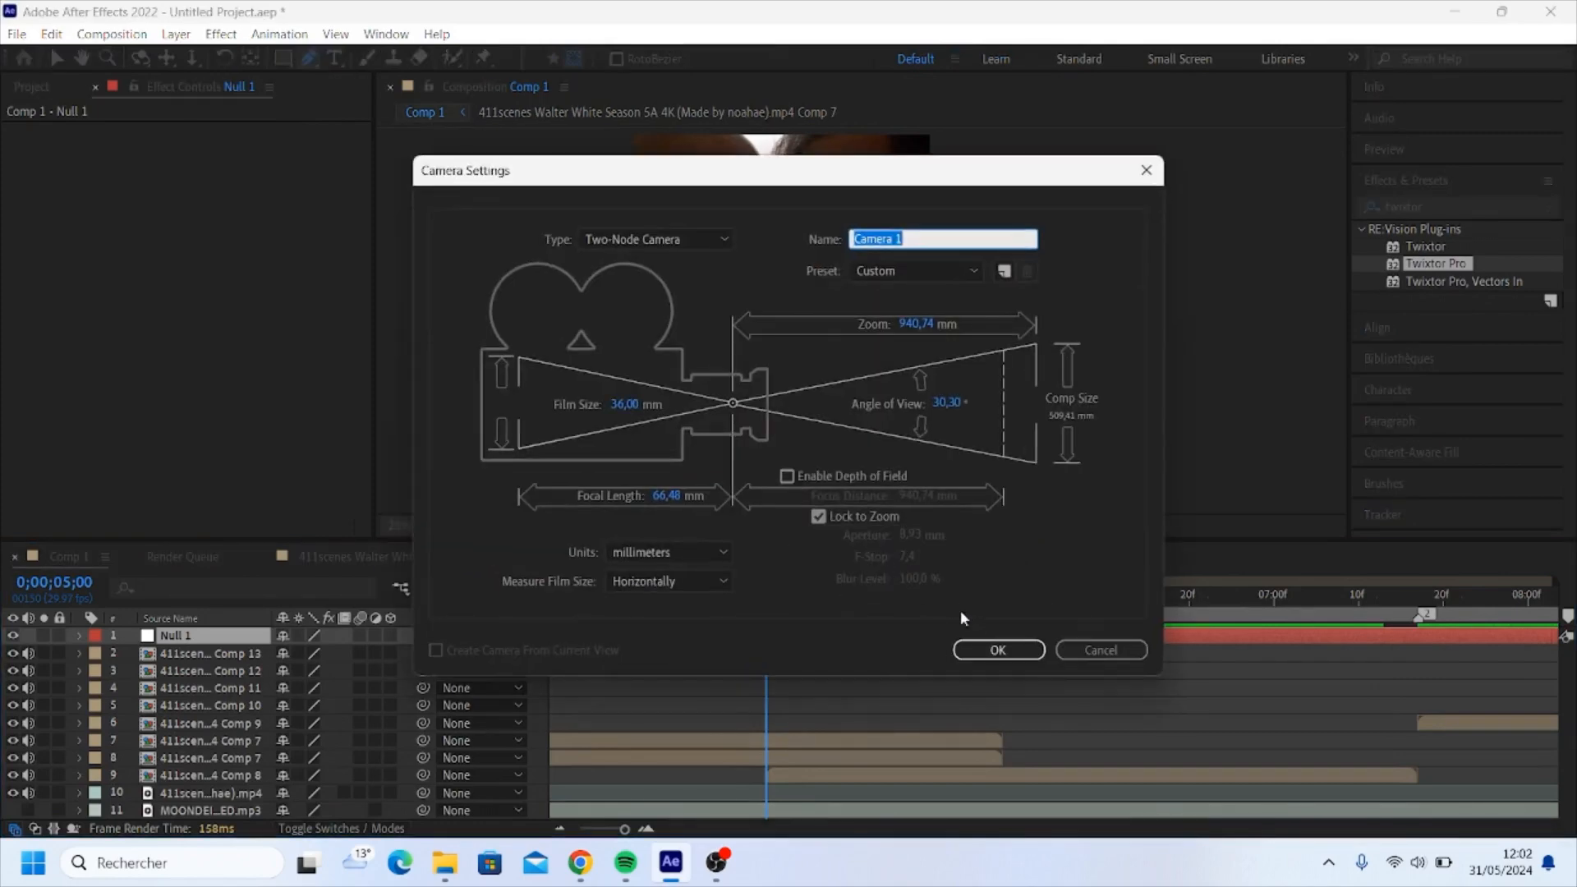
click(997, 649)
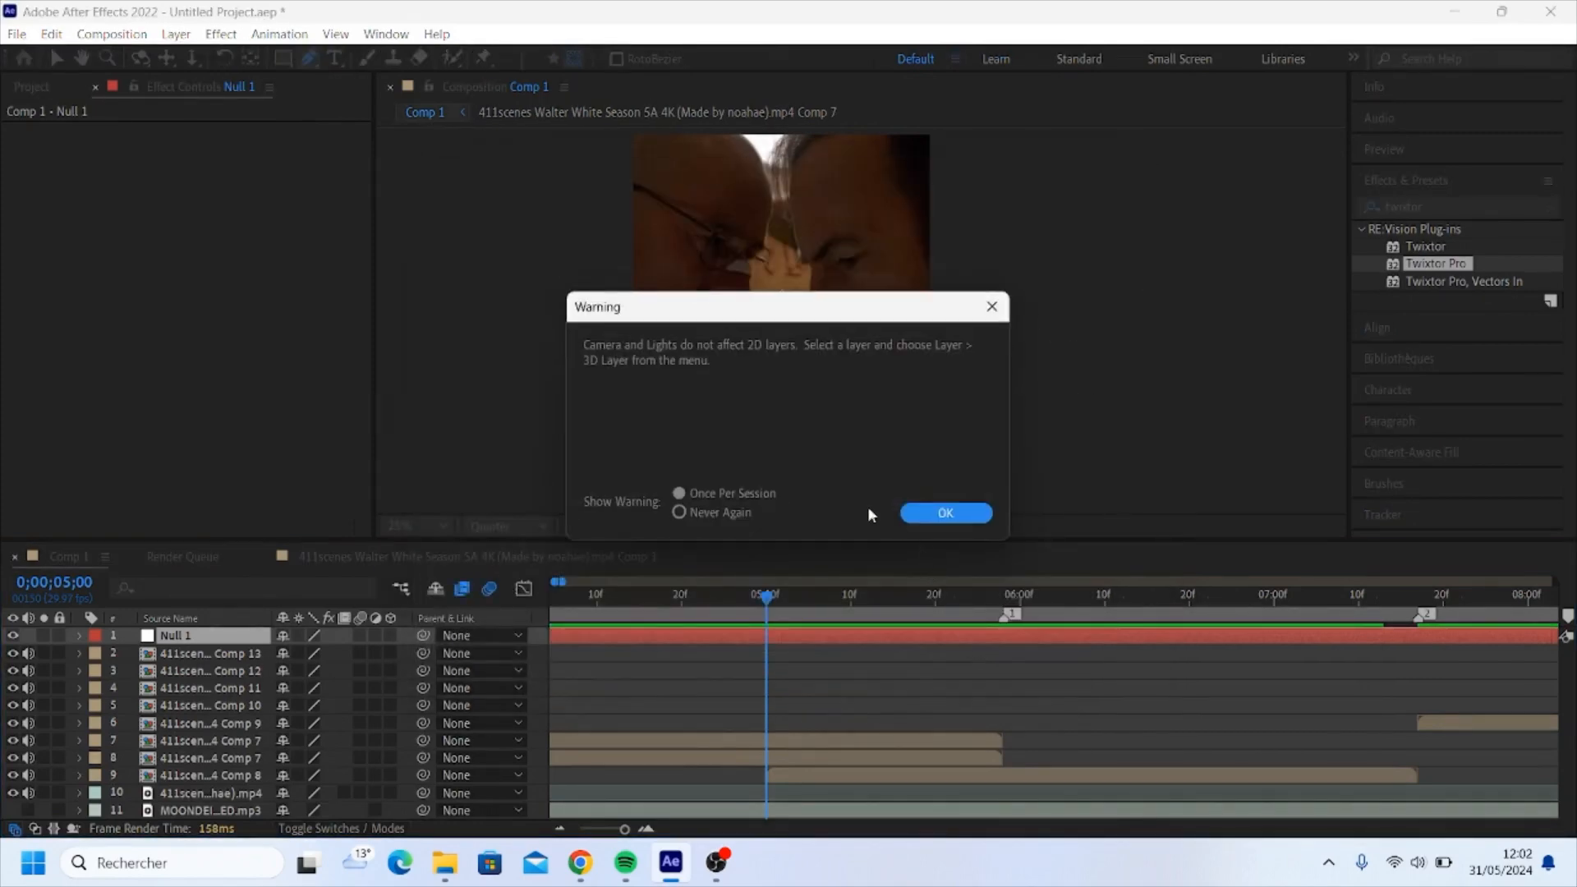
click(936, 514)
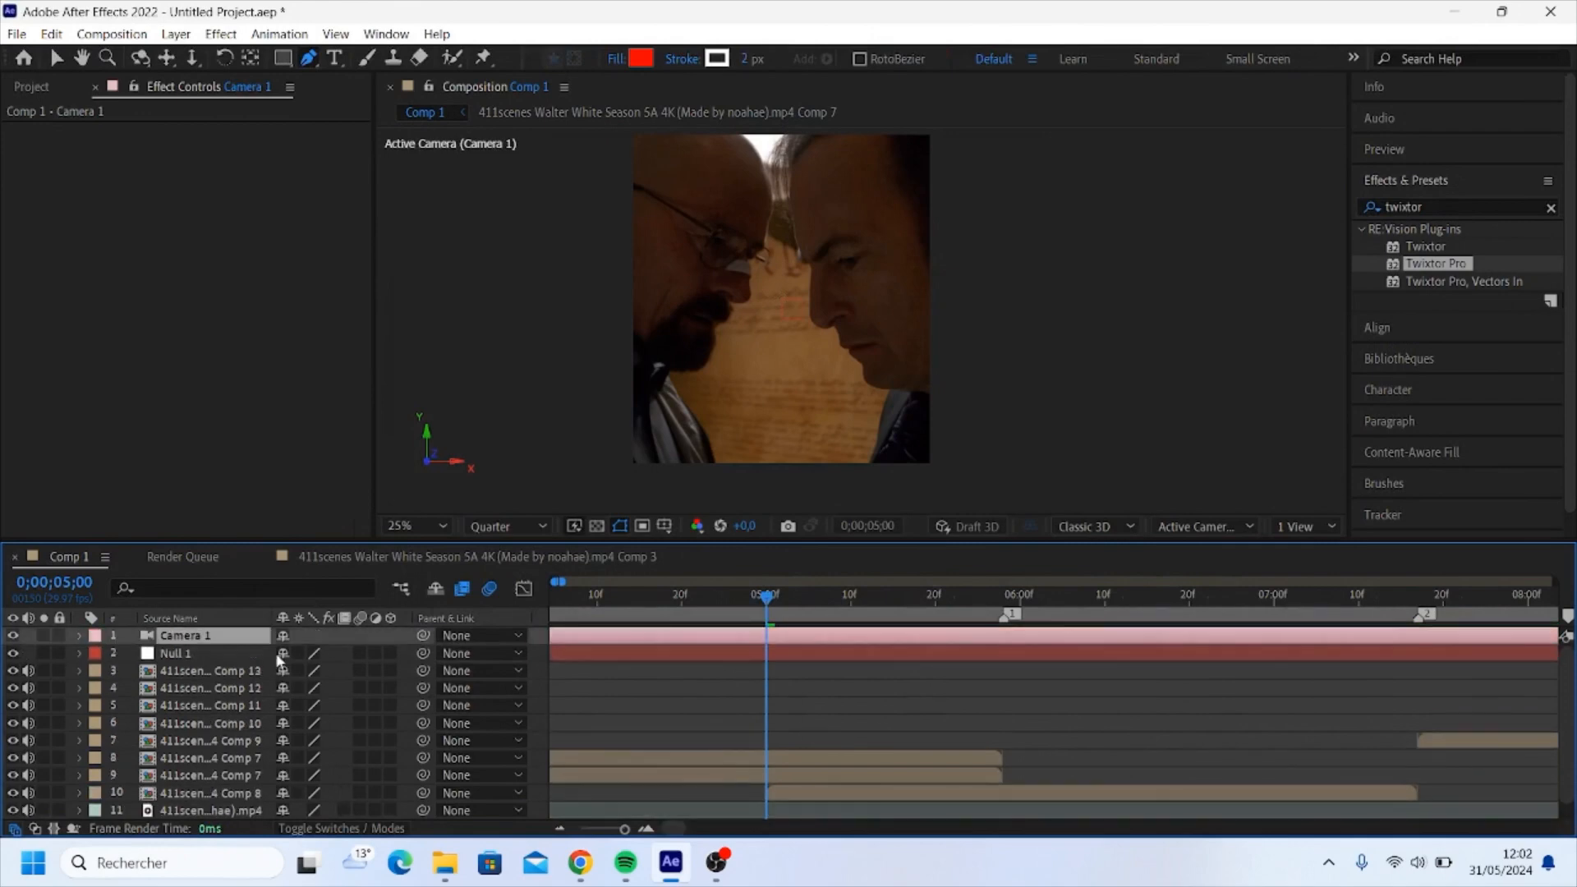
- Parent Camera 1 to Null 1 and place both layers between Comp 9 and the upper Comp 7 copy
drag(220, 643, 218, 669)
drag(423, 653, 483, 754)
shift+click(649, 639)
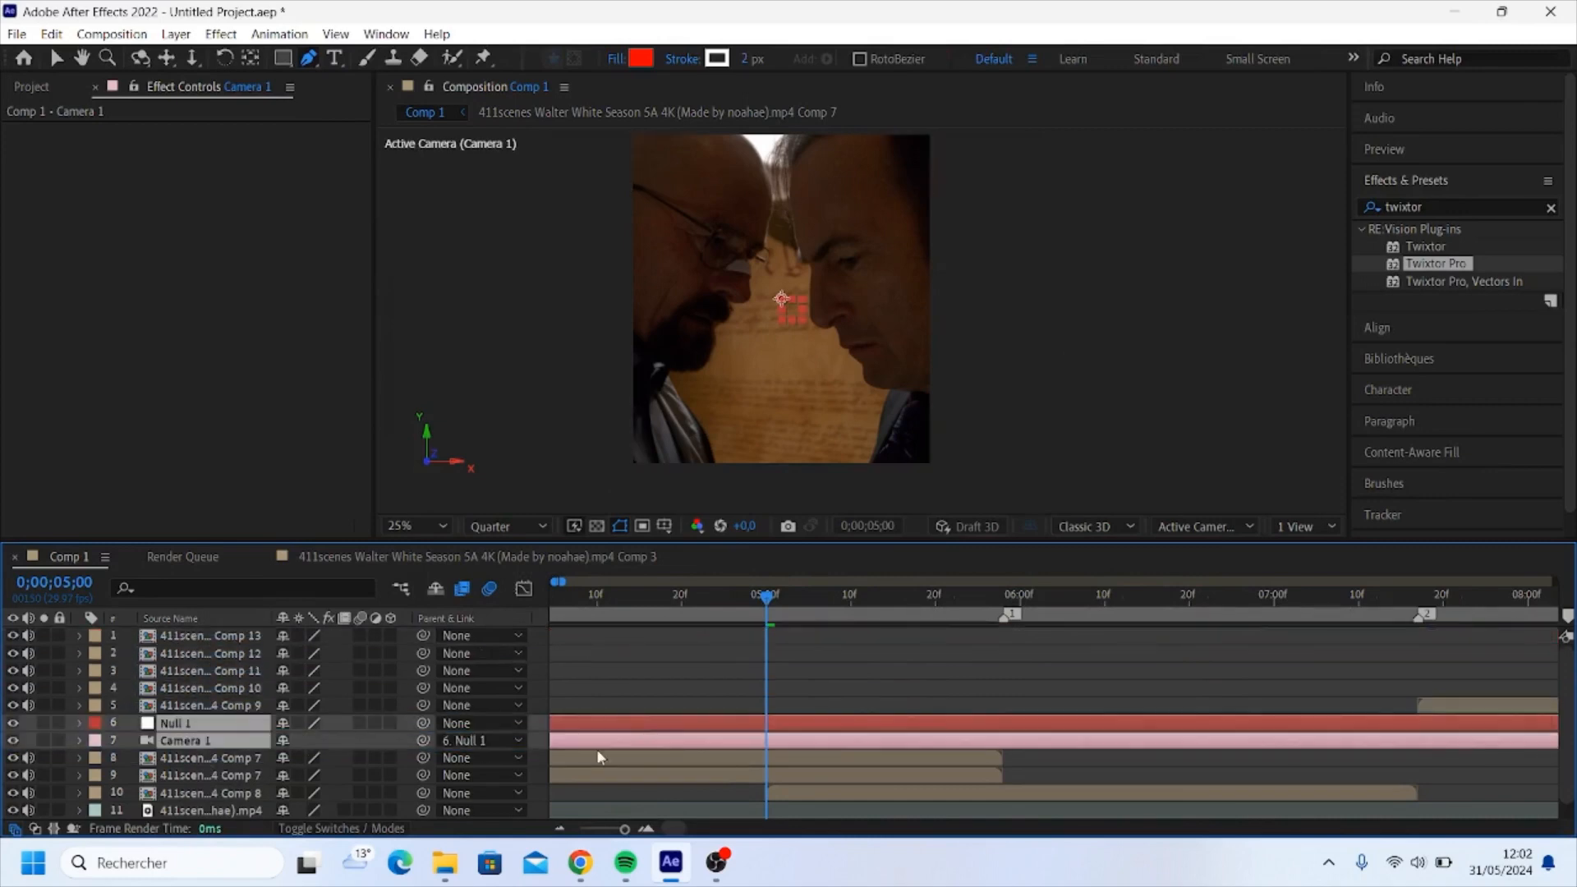
- Split Null 1 and the camera at 0;00;05;00 and delete the portions before that time
scroll(740, 756, down, 1)
alt+scroll(762, 725, up, 1)
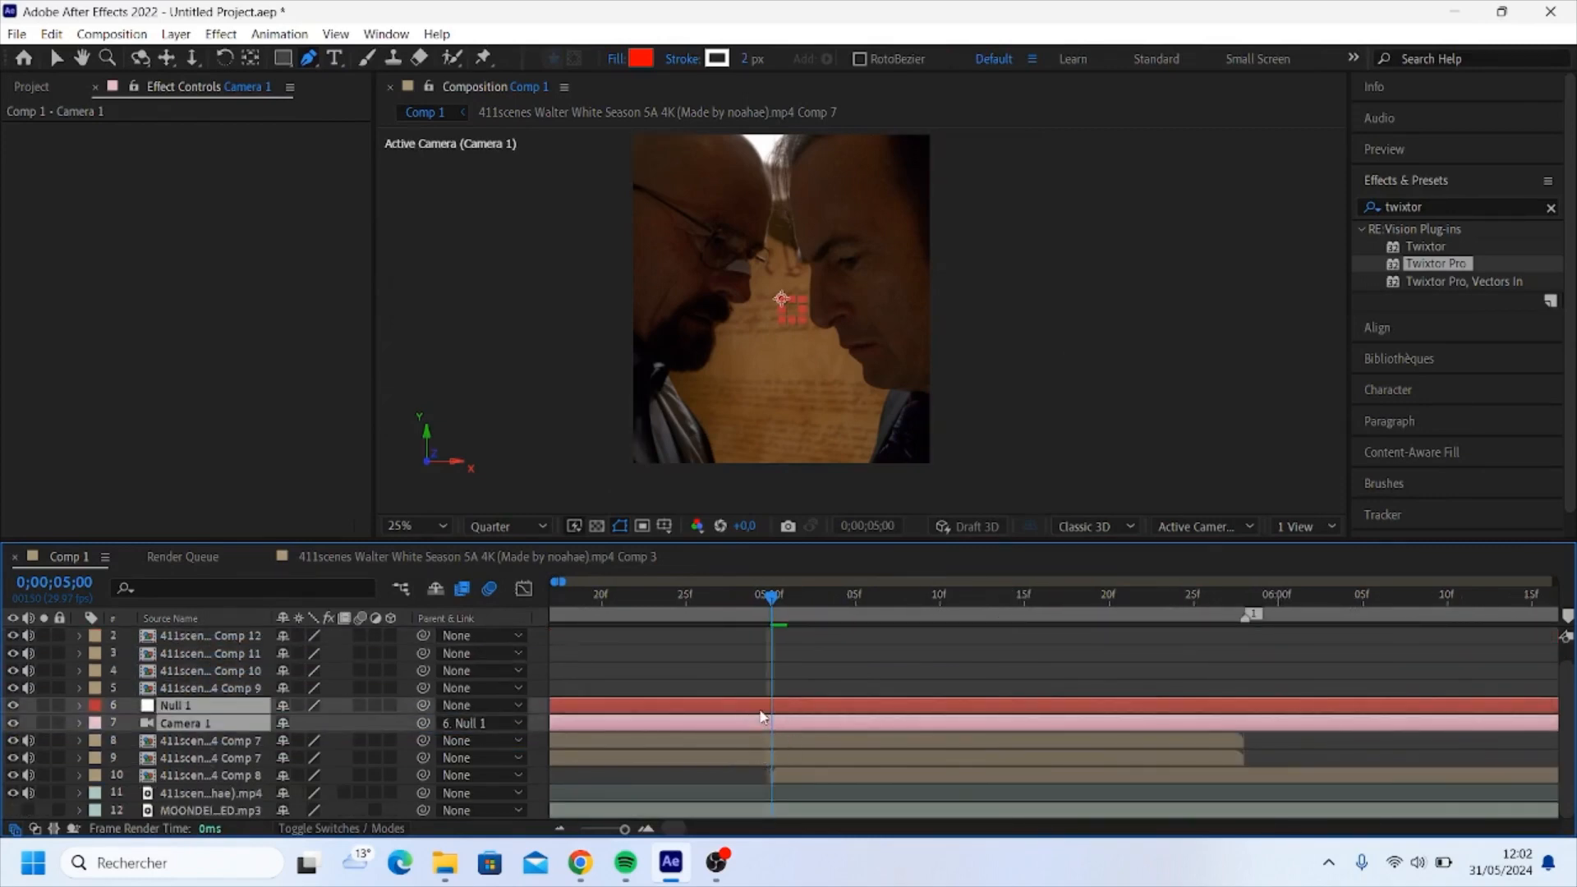
click(759, 706)
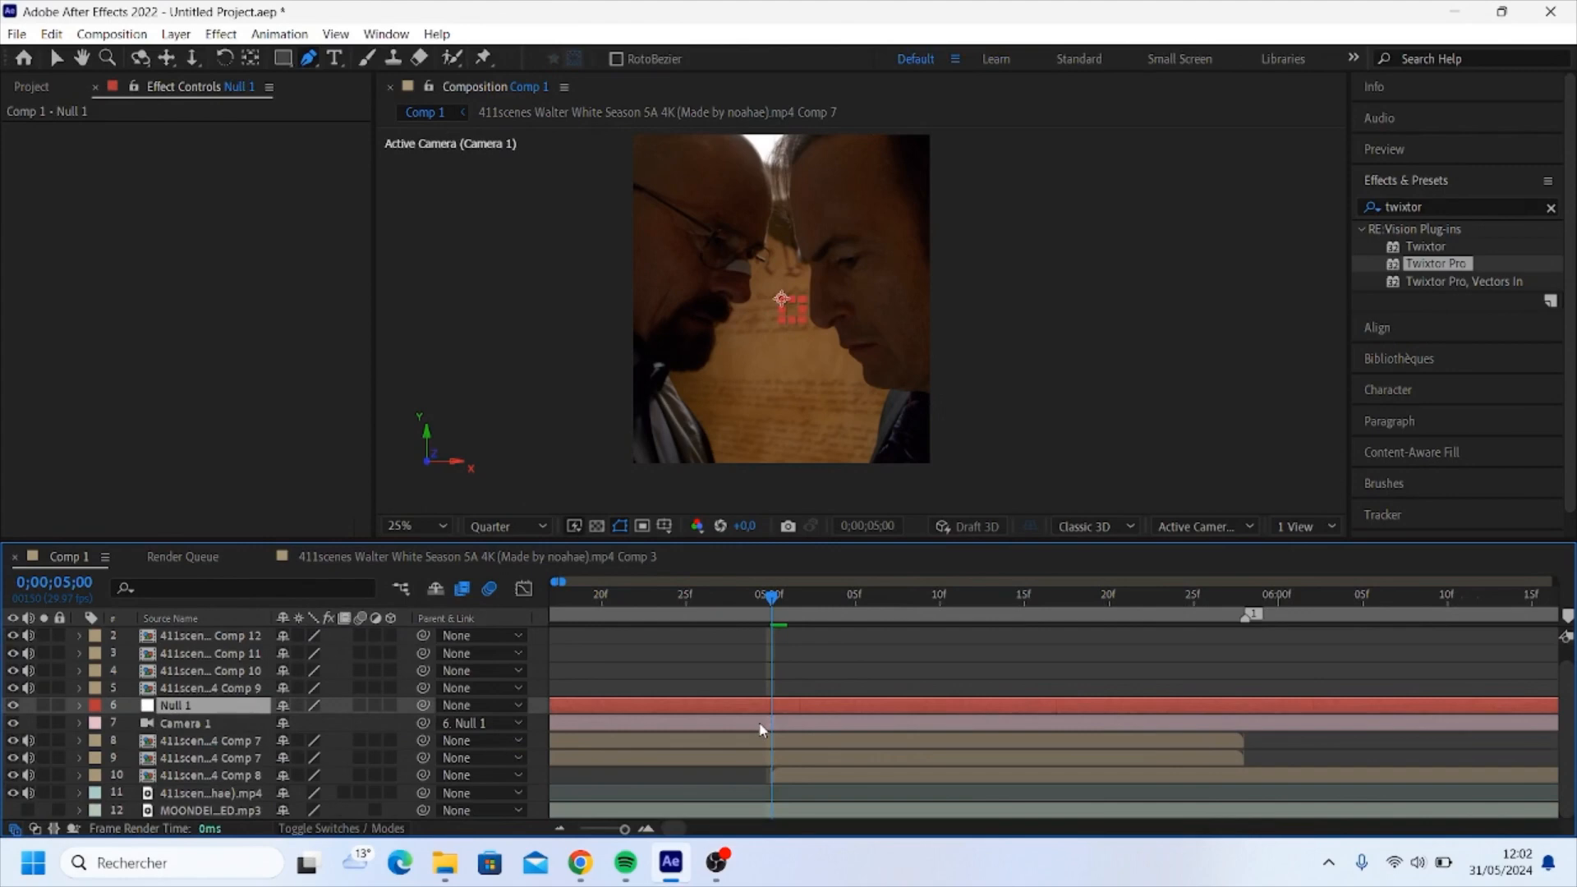
shift+click(762, 724)
key(ctrl+shift+d)
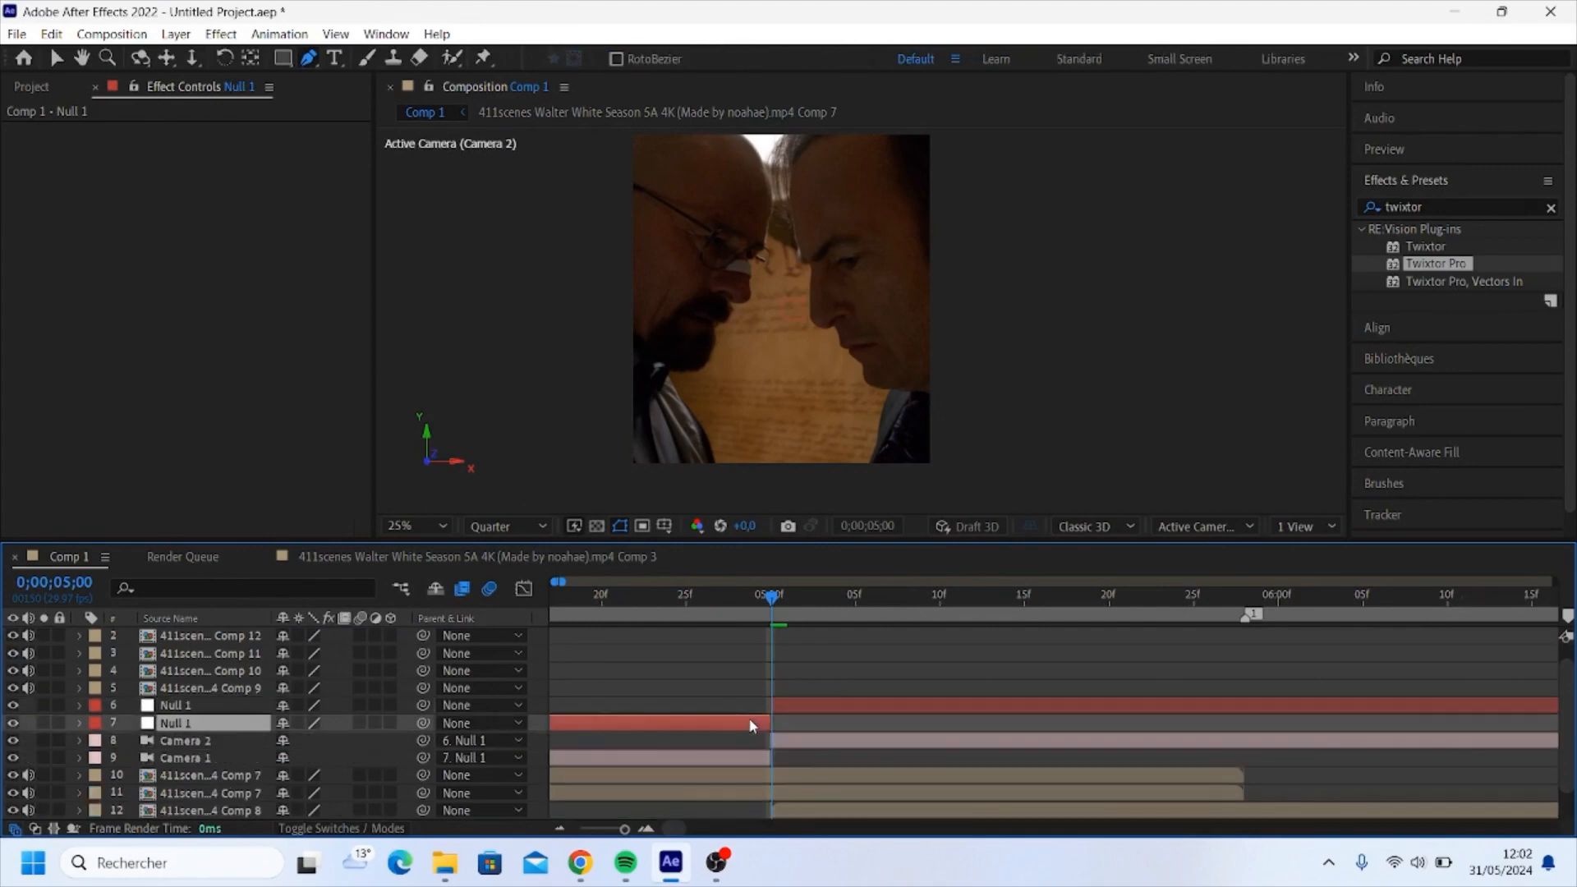
key(Delete)
click(739, 739)
key(Delete)
- Split Null 1 and the camera at marker 1 and delete the portions after it
key(space)
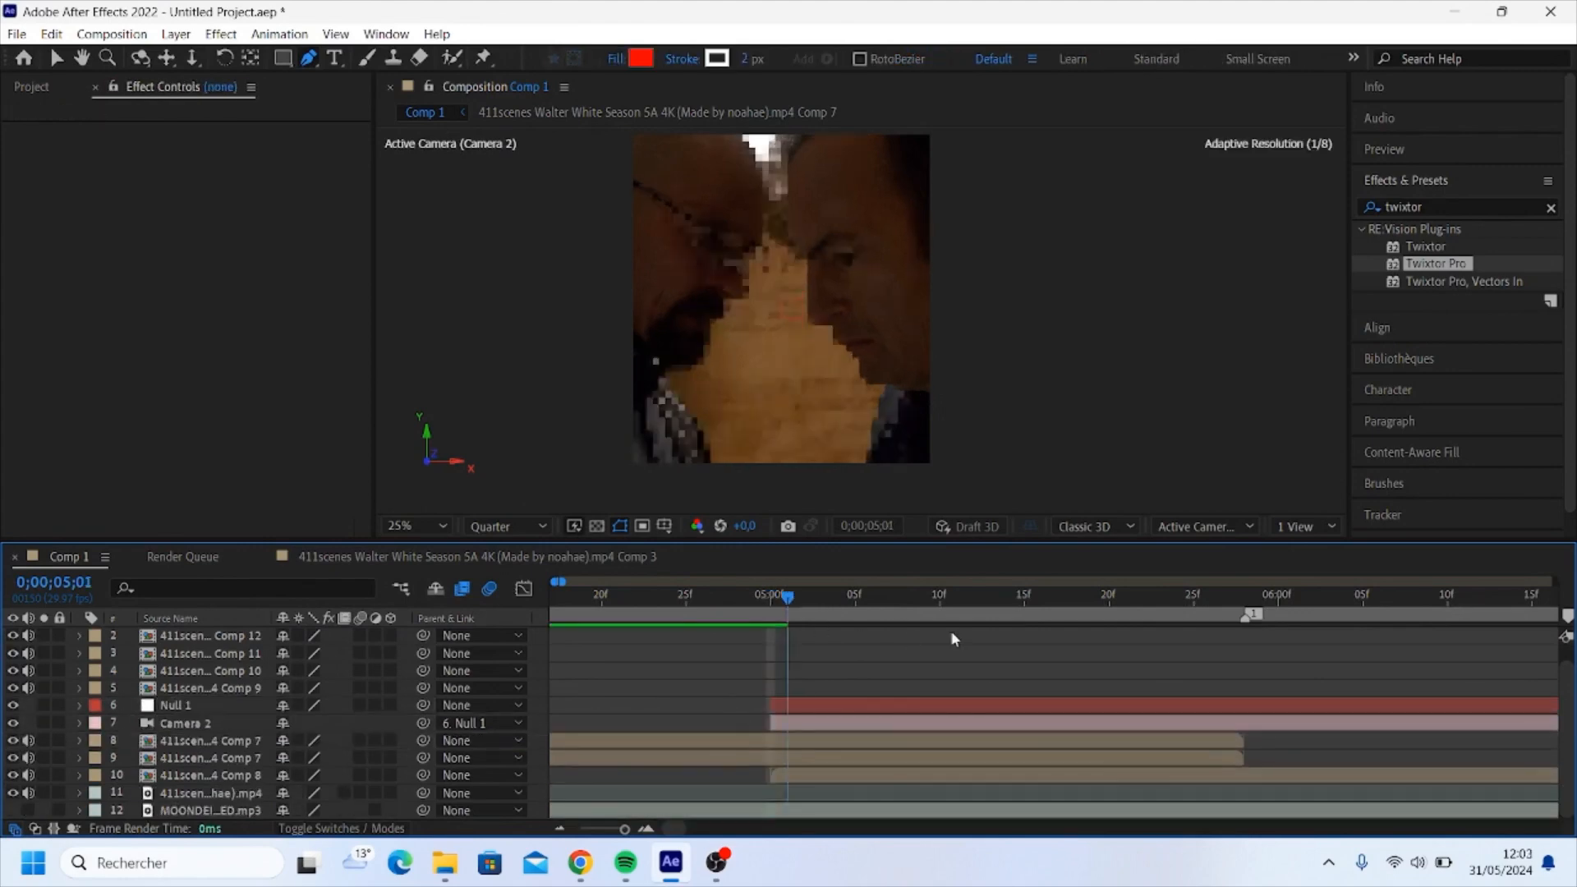
click(1252, 705)
shift+click(1260, 725)
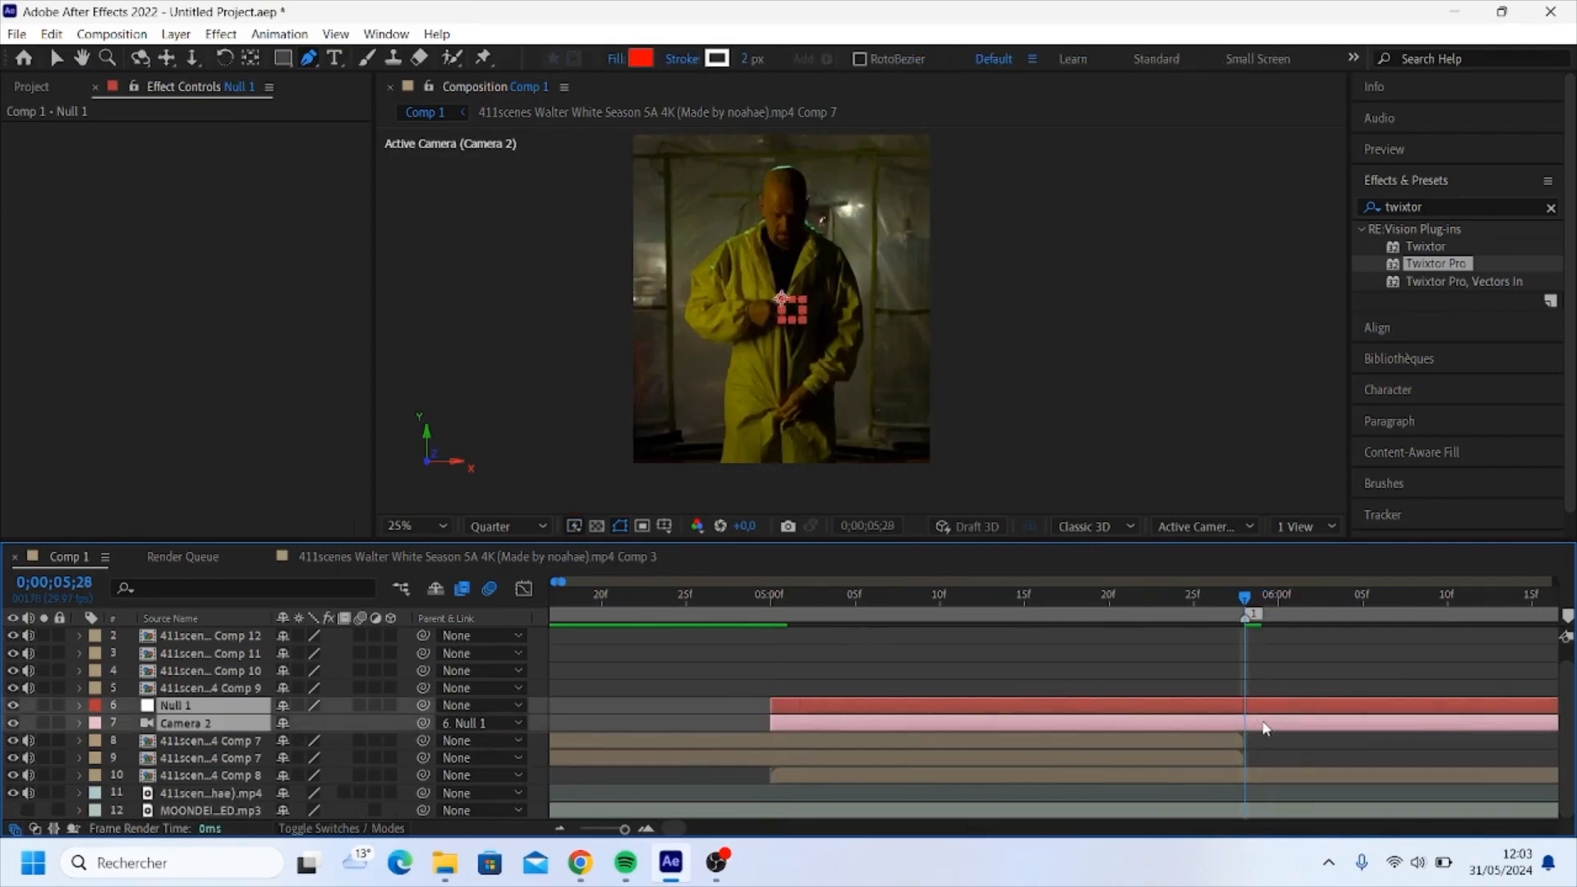
key(ctrl+shift+d)
key(Delete)
- Make both Comp 7 copies, Comp 8 and Null 1 3D layers, with the playhead back at 0;00;05;00
drag(1186, 626, 772, 624)
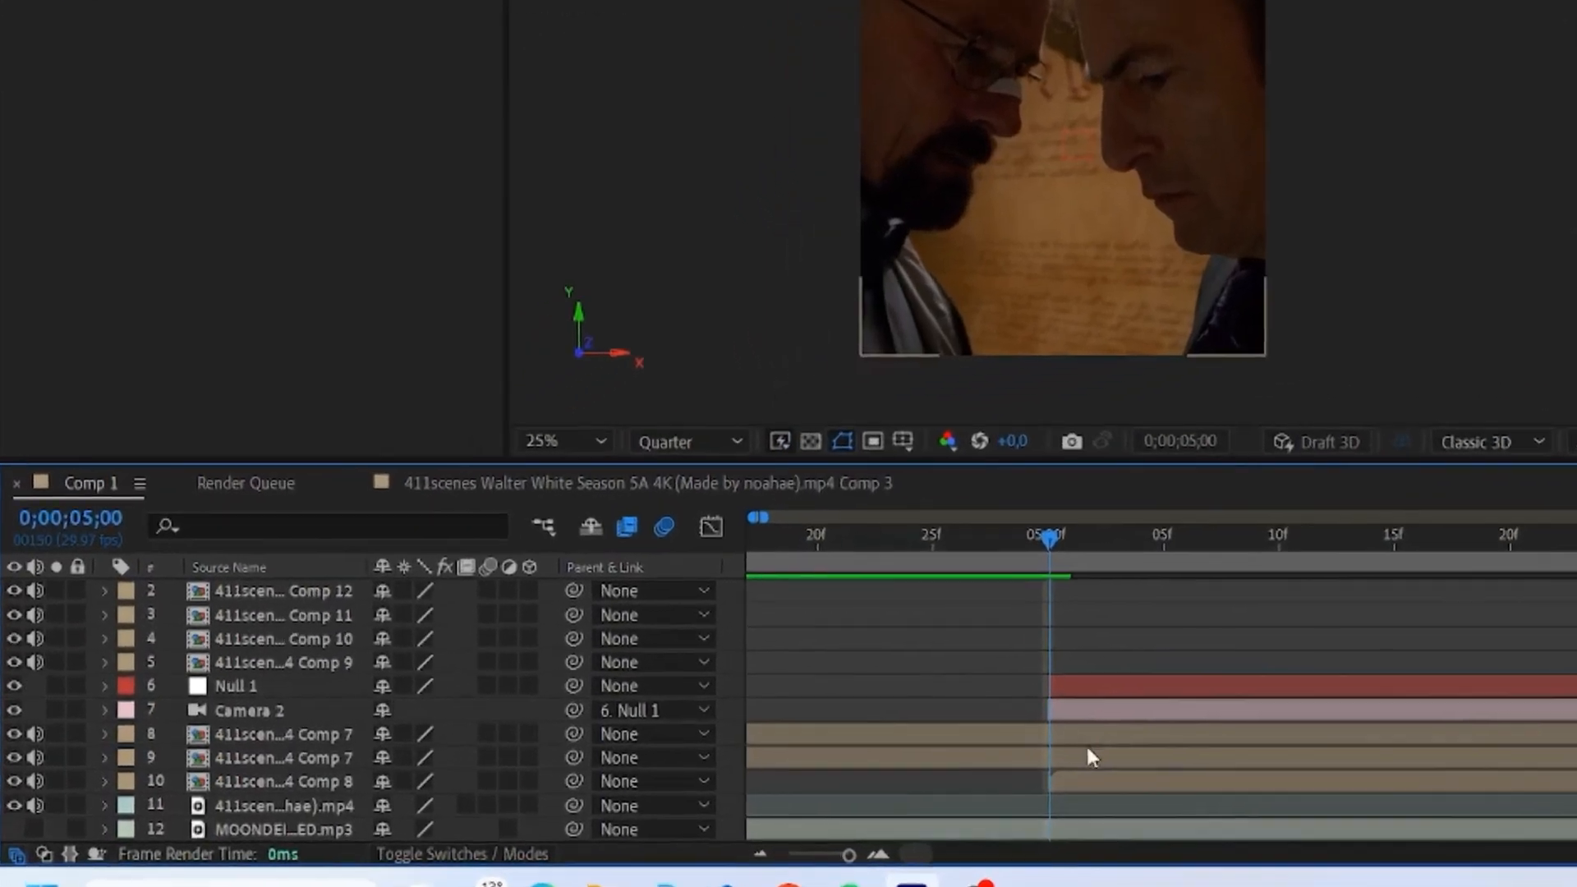
click(808, 741)
click(659, 728)
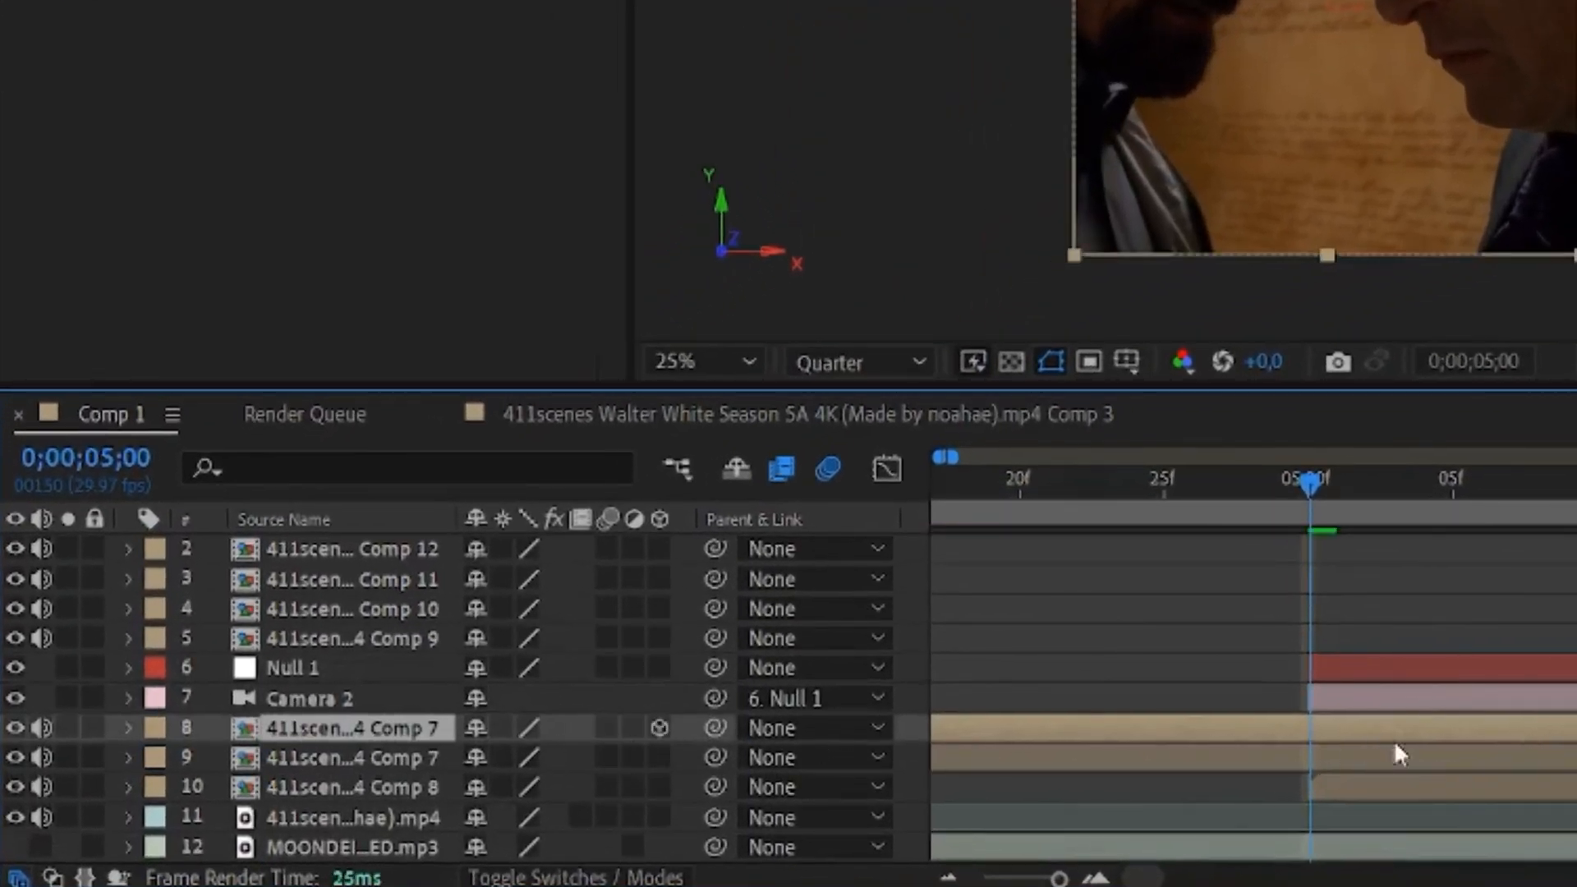
click(1418, 756)
click(659, 756)
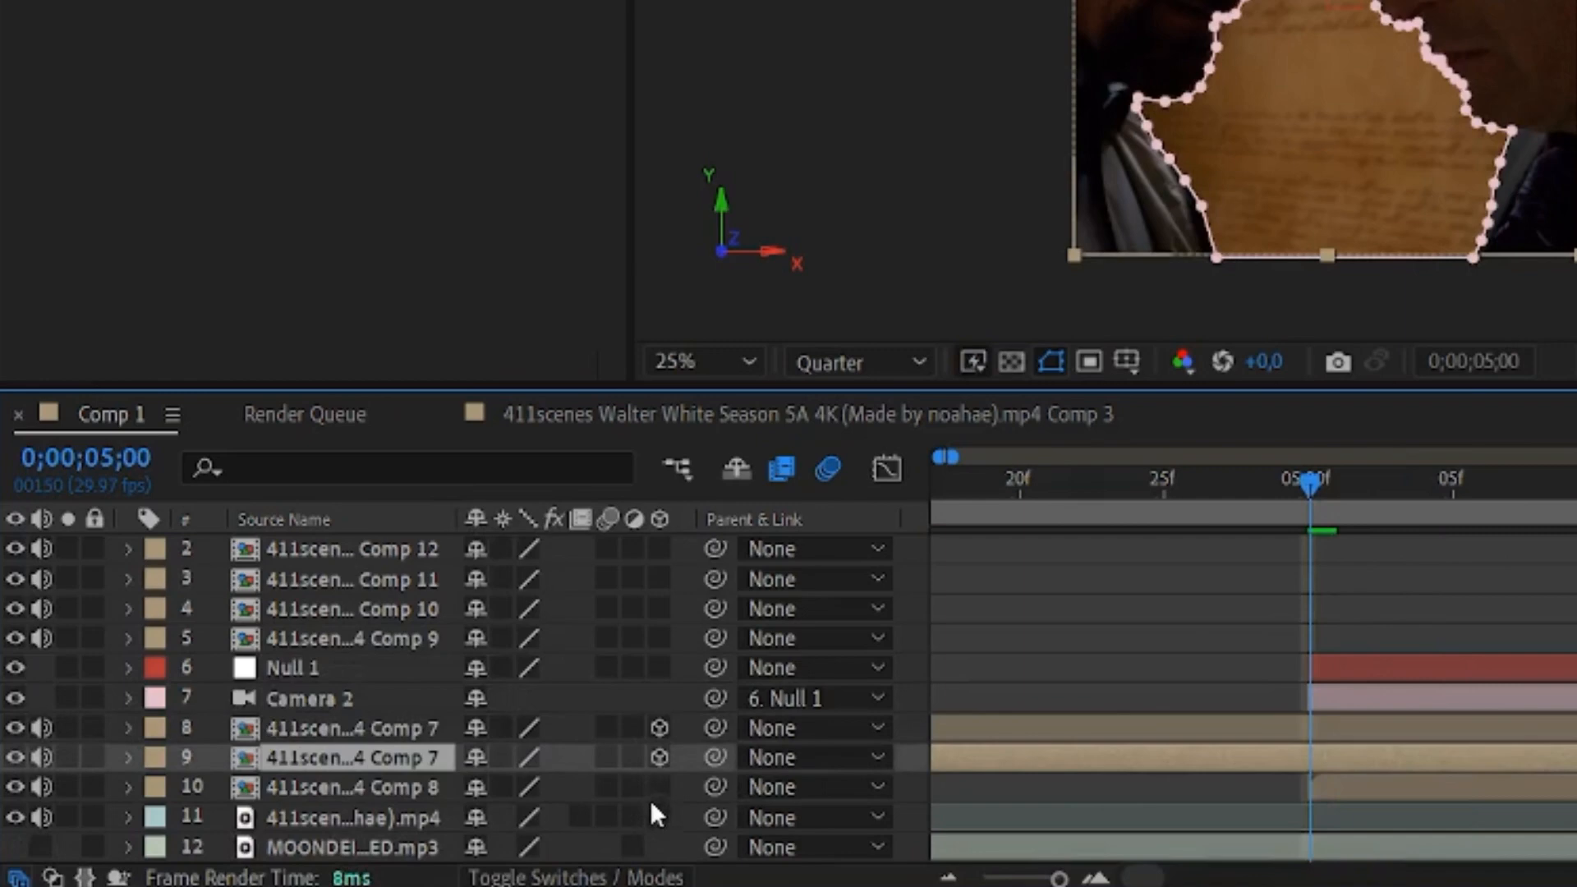
click(660, 787)
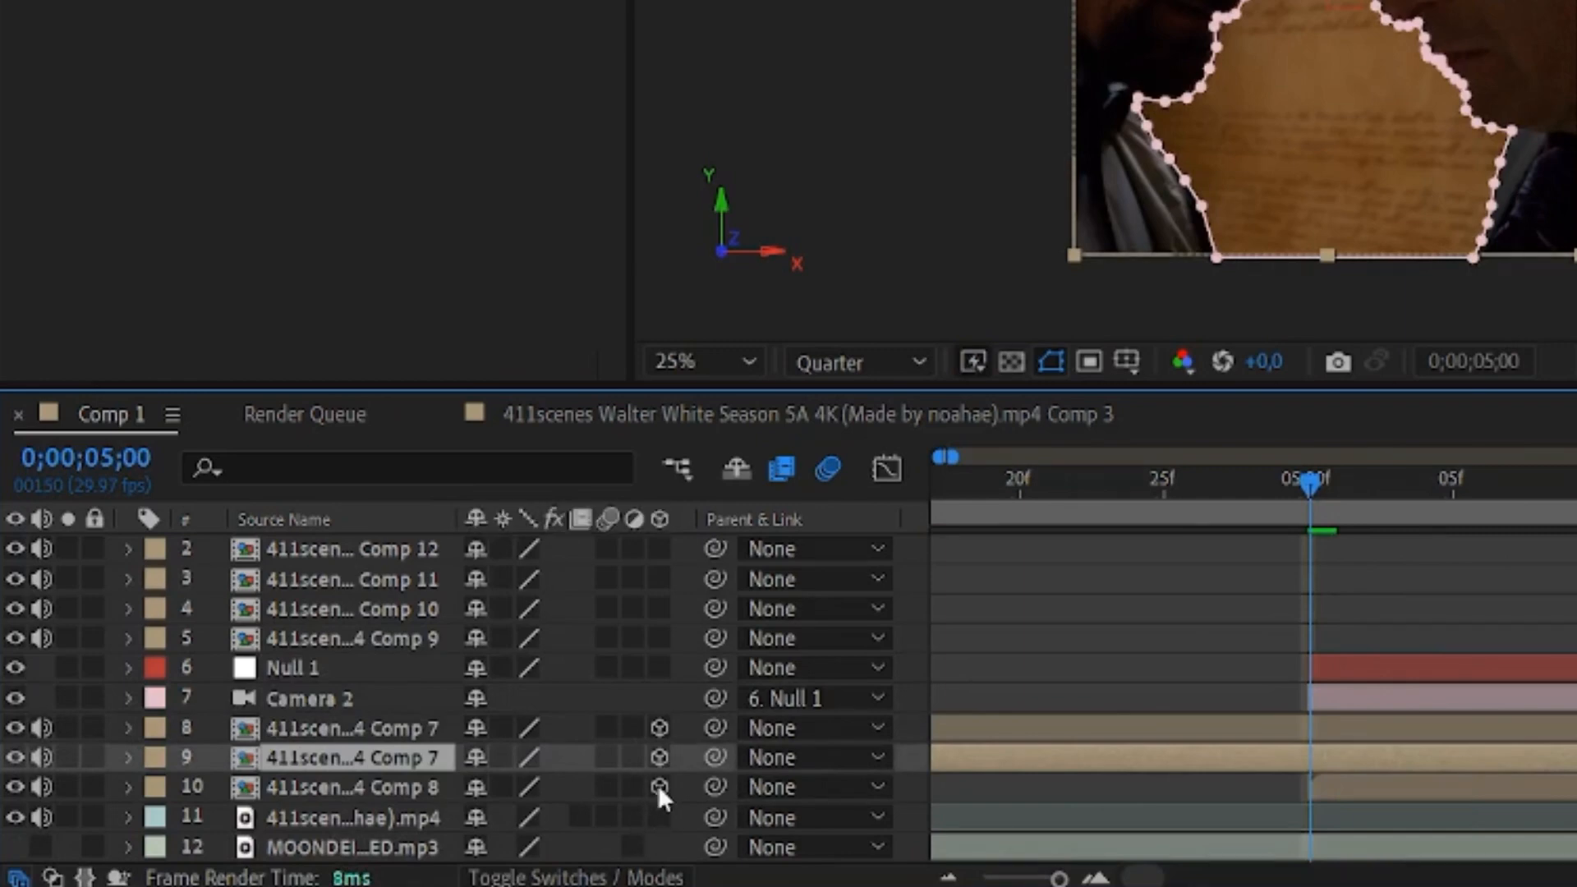
click(1328, 674)
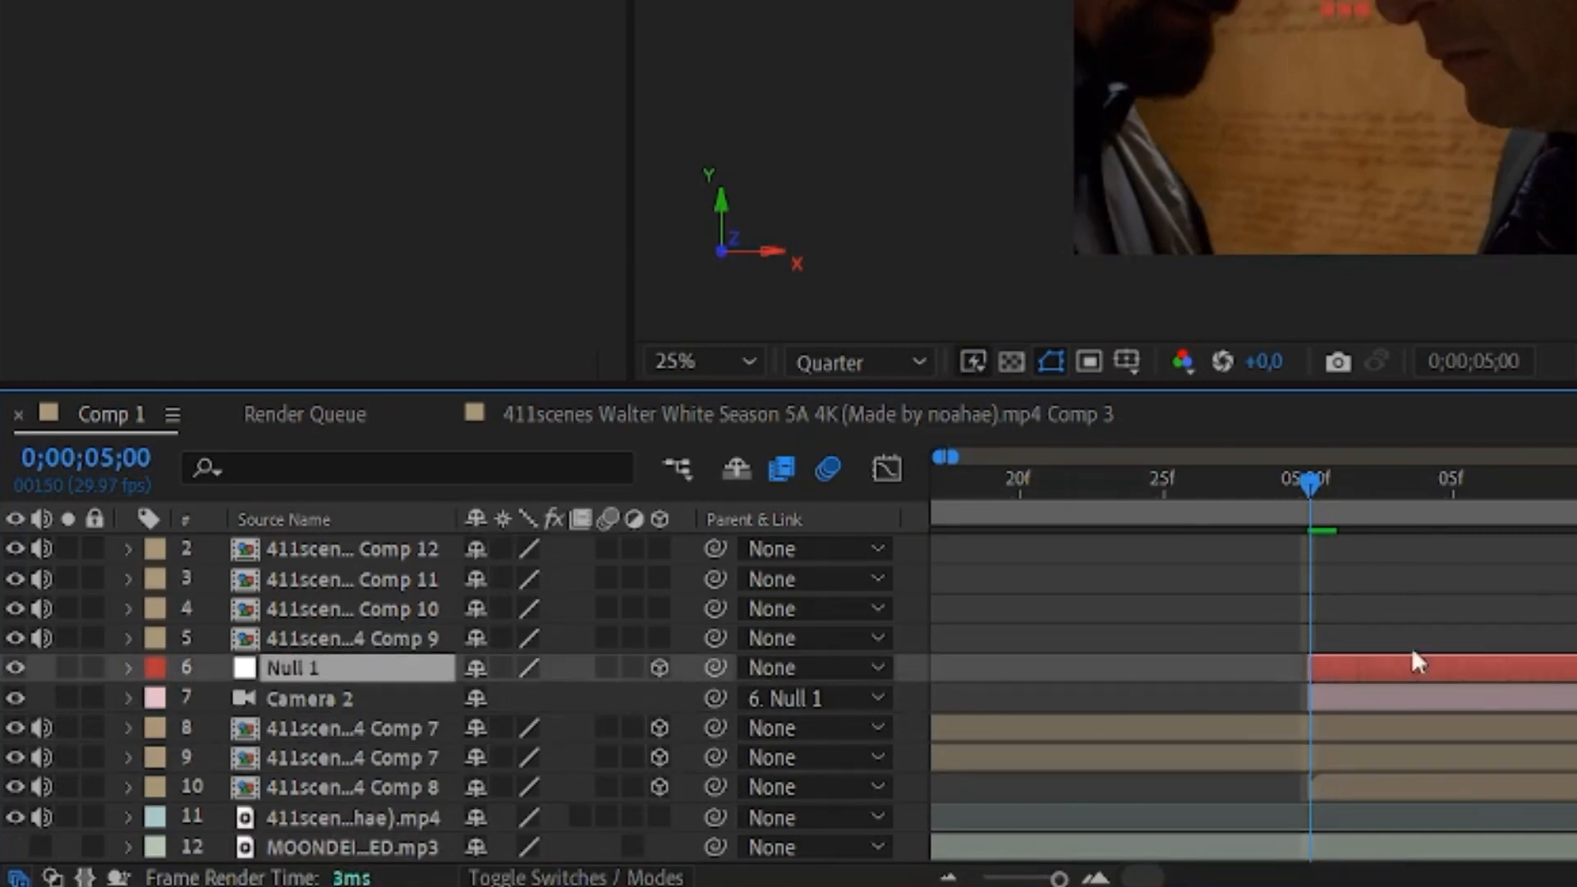
click(1450, 625)
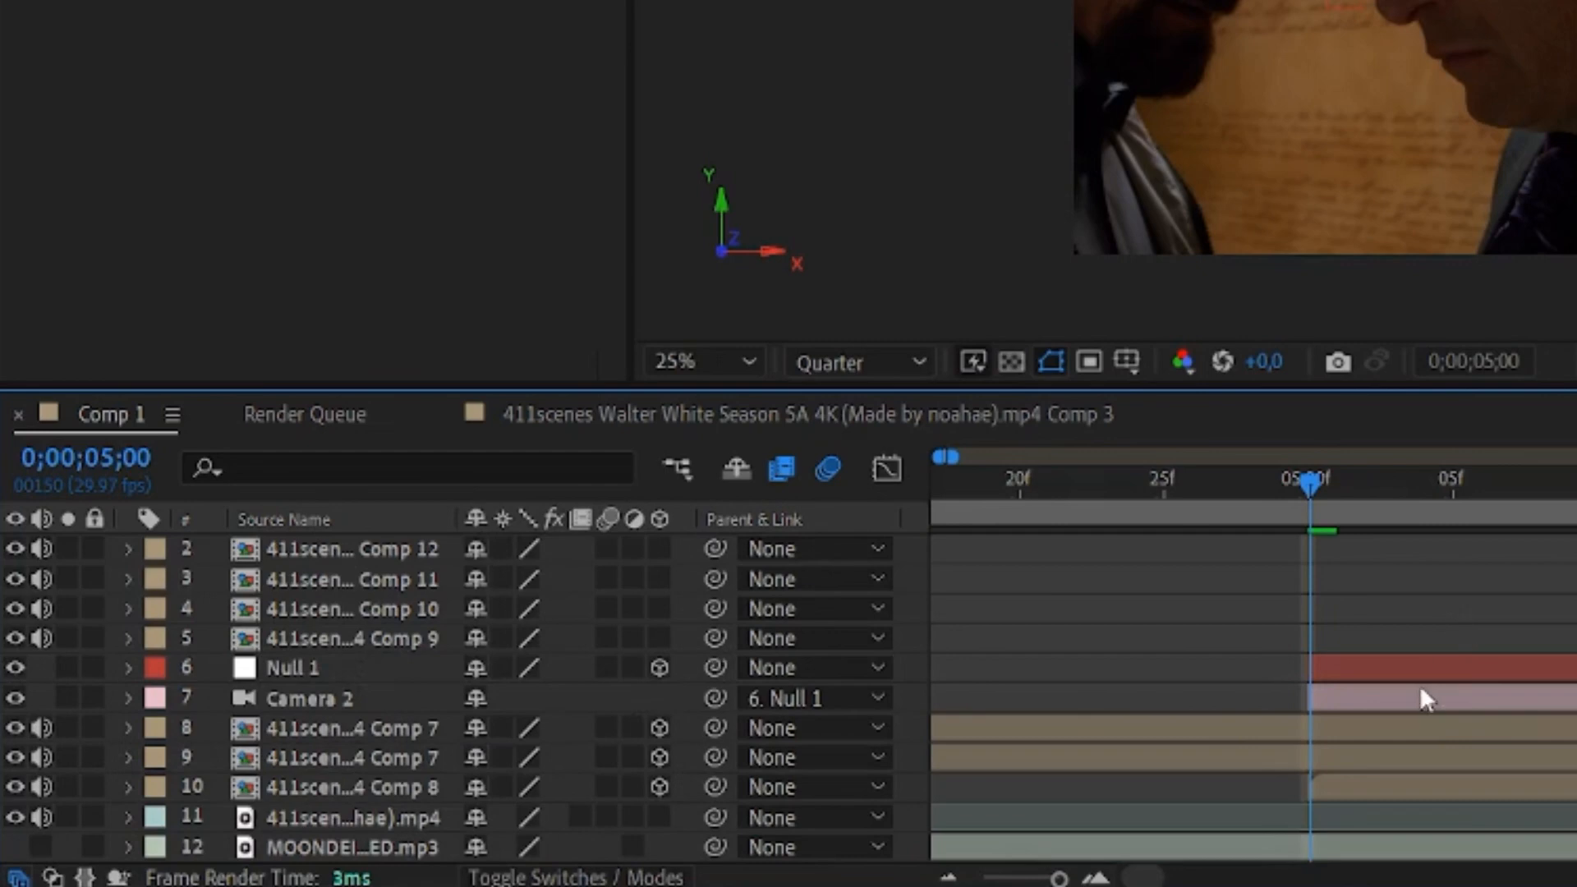
- Add a position keyframe to Null 1 at 0;00;05;00
click(1378, 664)
key(p)
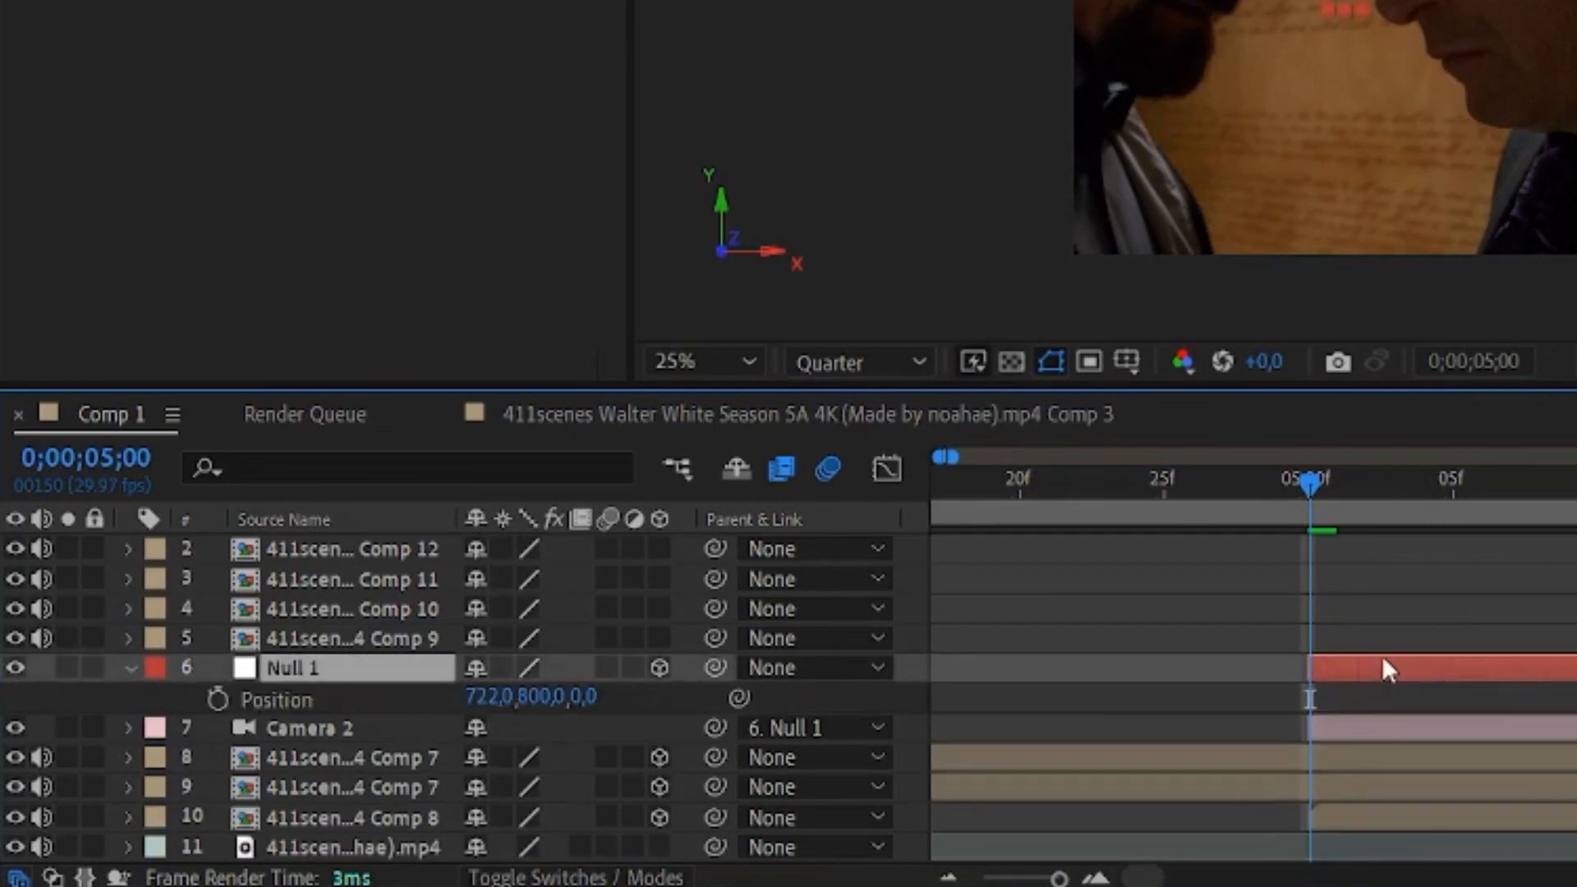
click(218, 699)
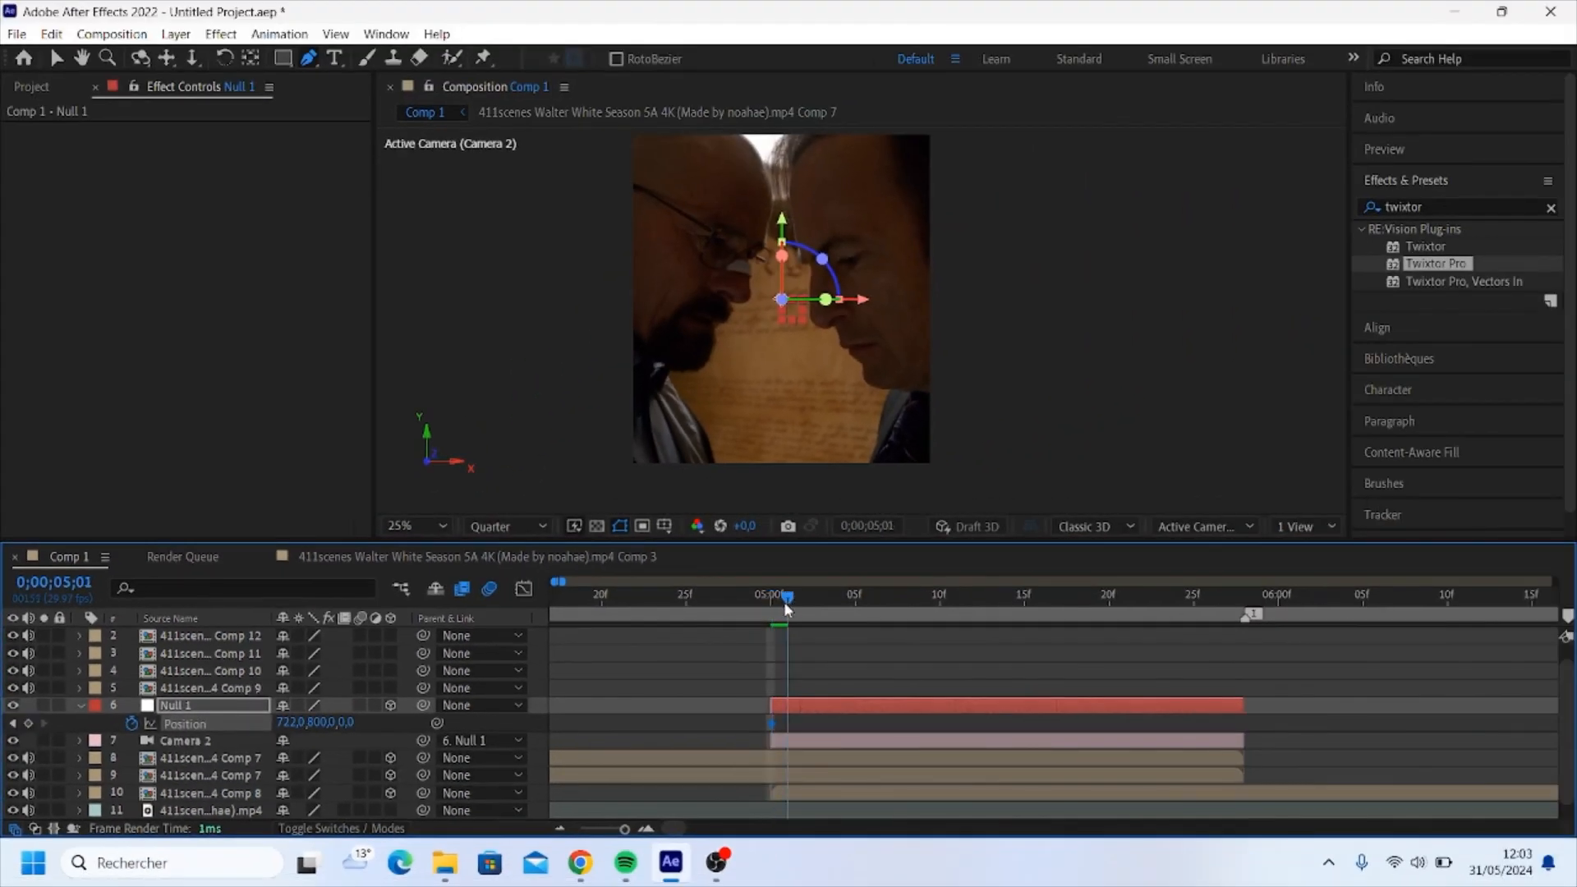
- Keyframe Null 1's position at 0;00;05;27 to 722, 728, 2344 for a camera push-in, and select Comp 8
drag(786, 608, 1236, 619)
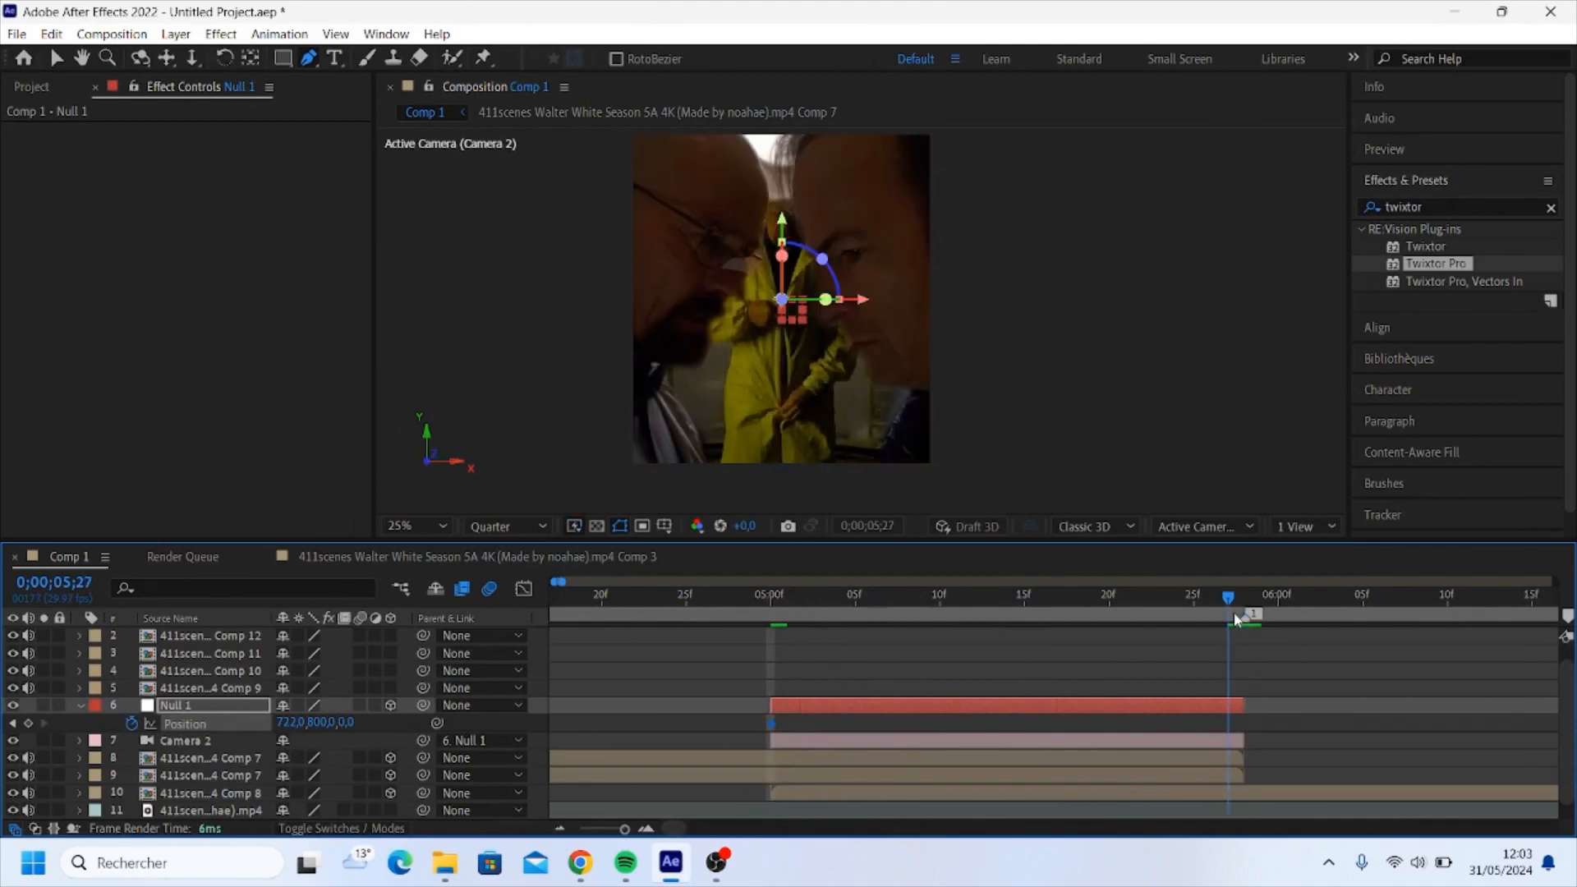
drag(350, 722, 1307, 710)
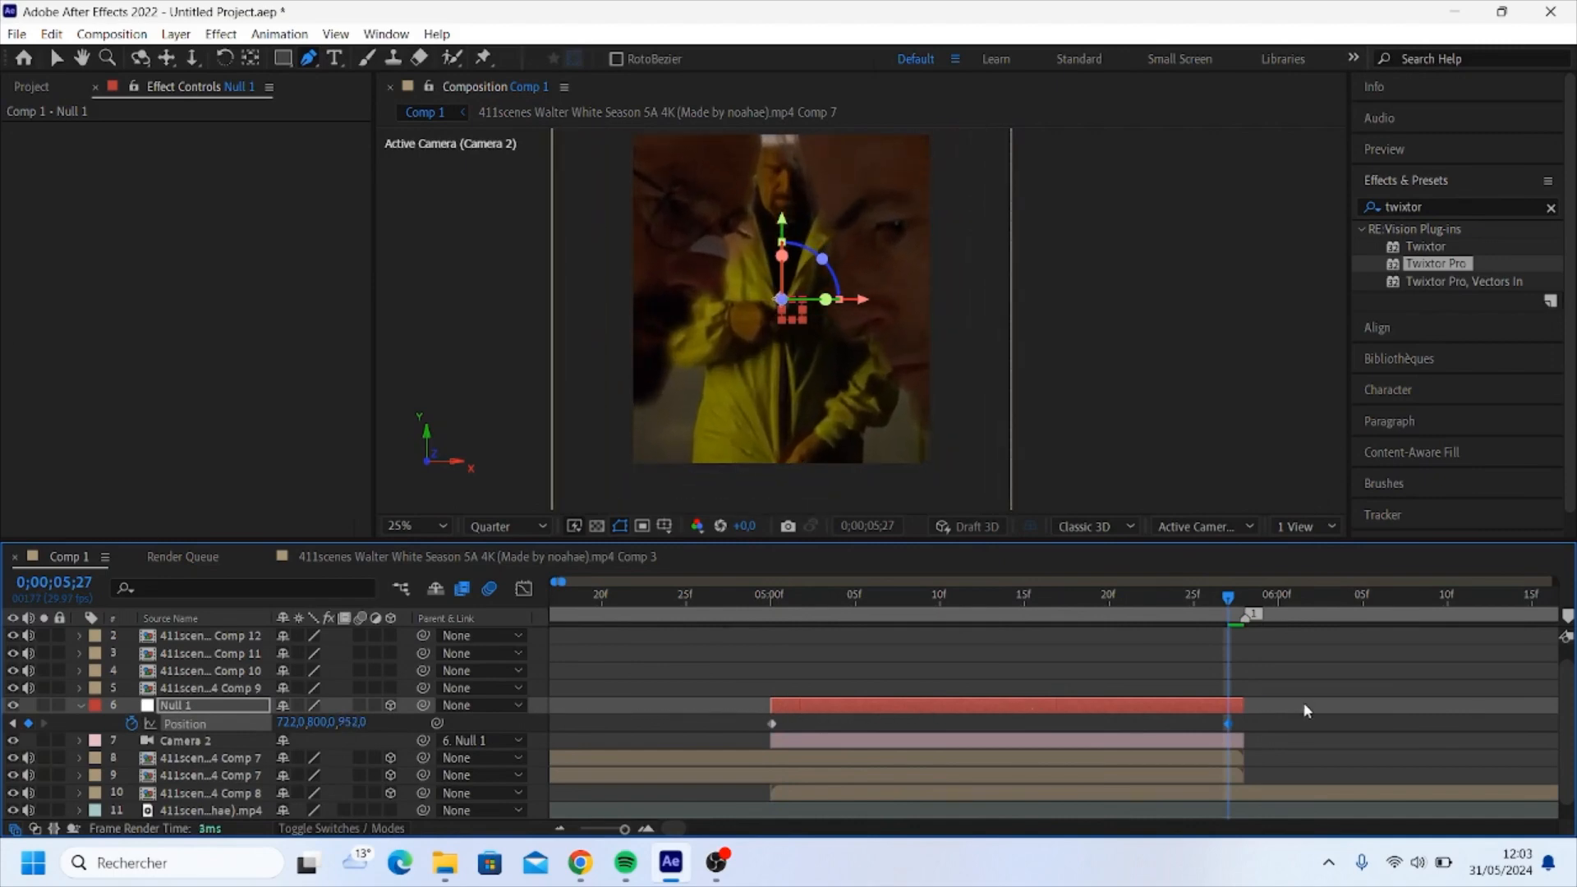
drag(359, 722, 1044, 696)
drag(369, 723, 748, 742)
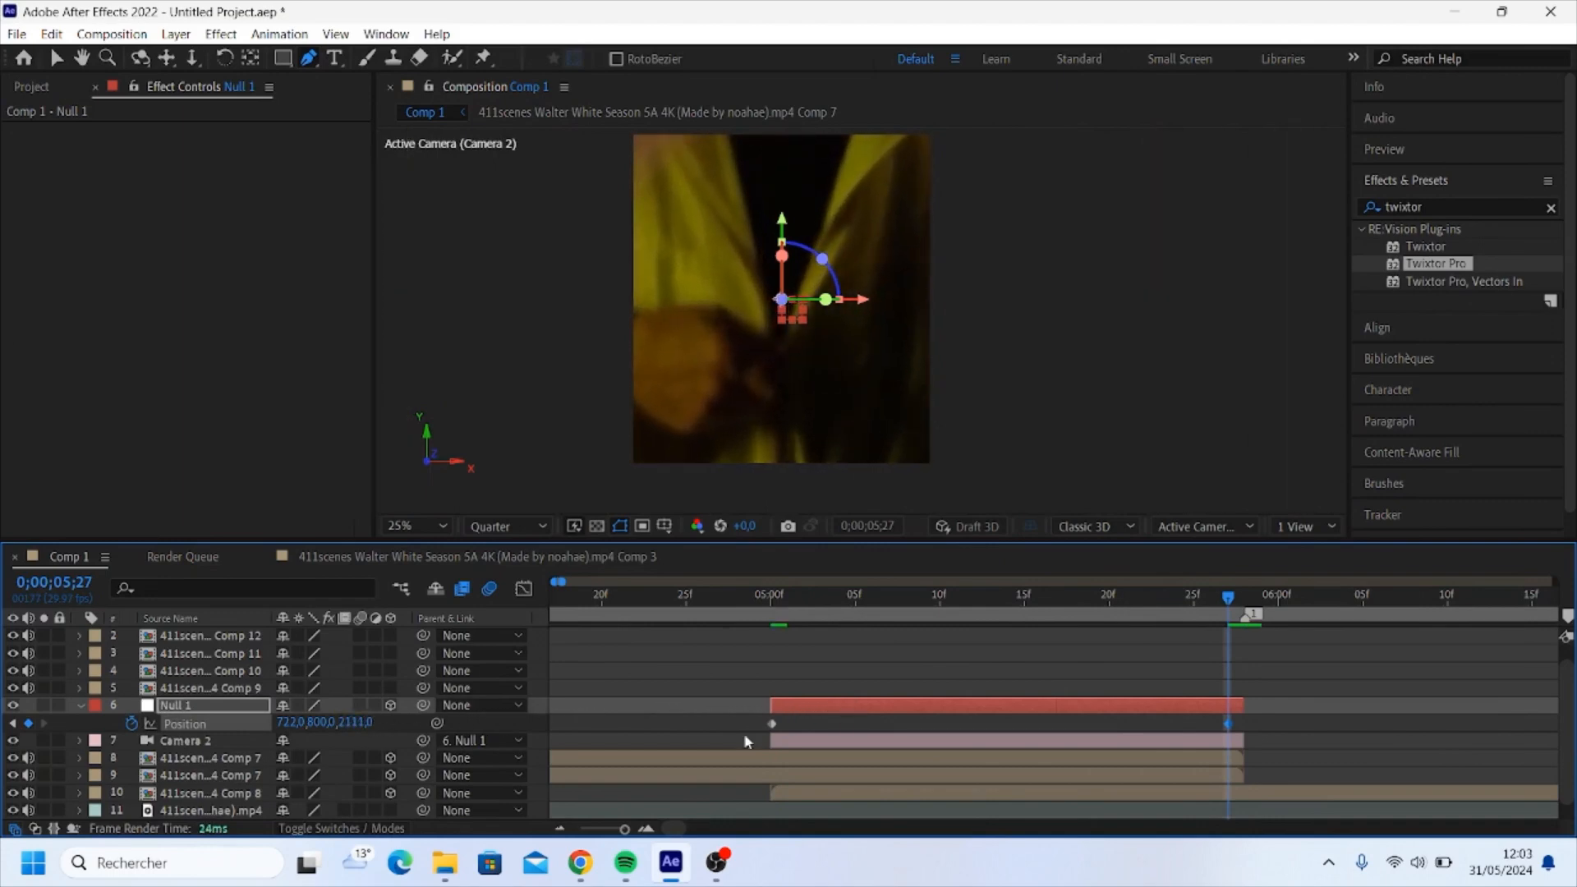
drag(322, 723, 252, 724)
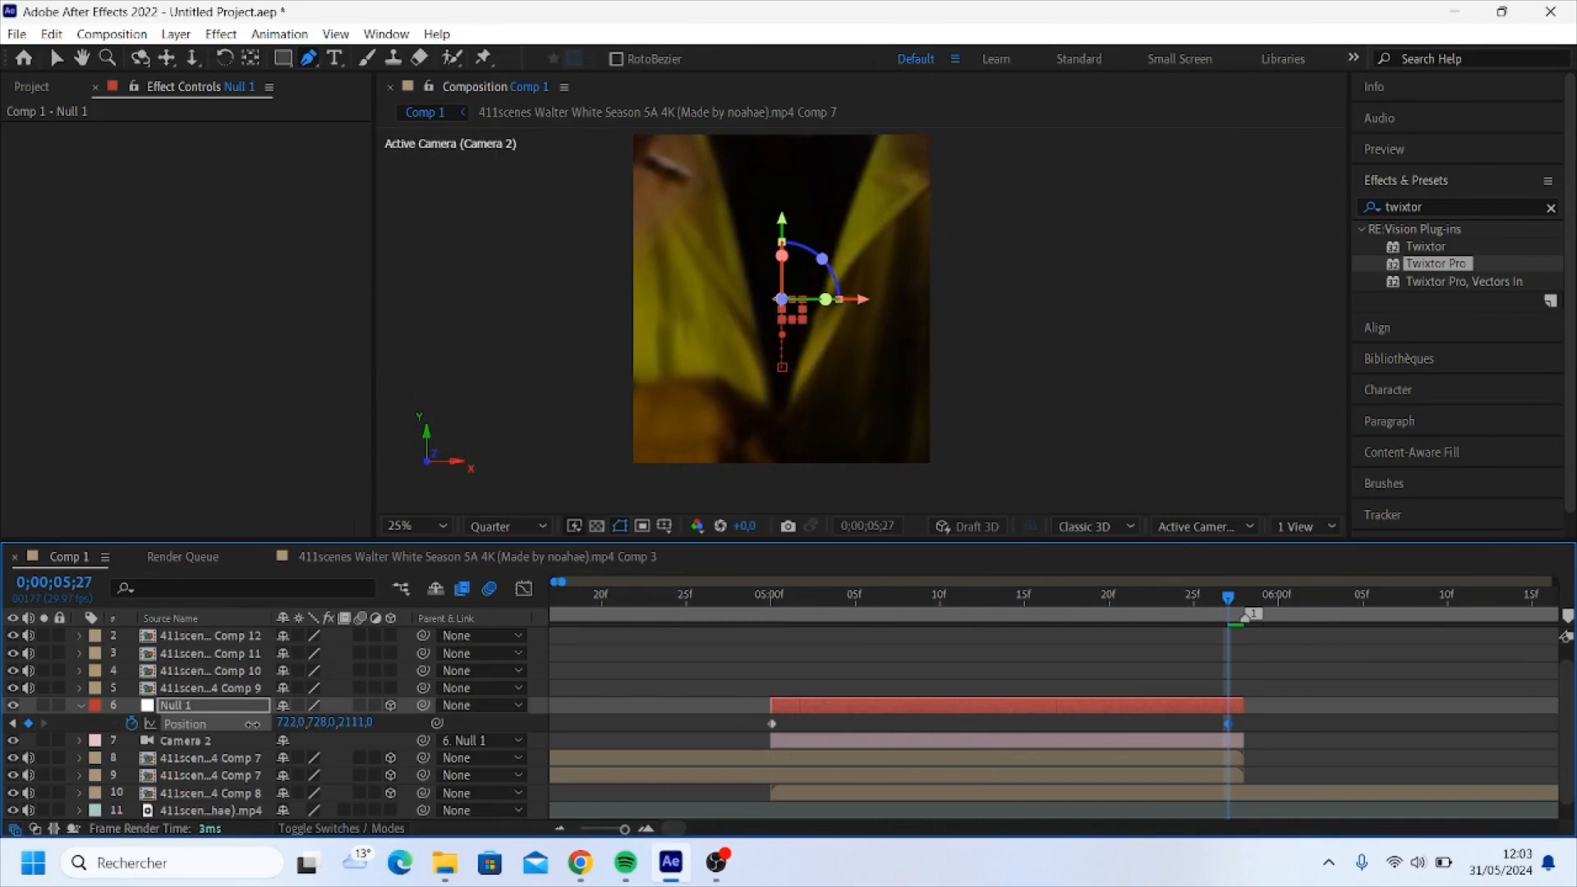
drag(356, 722, 583, 711)
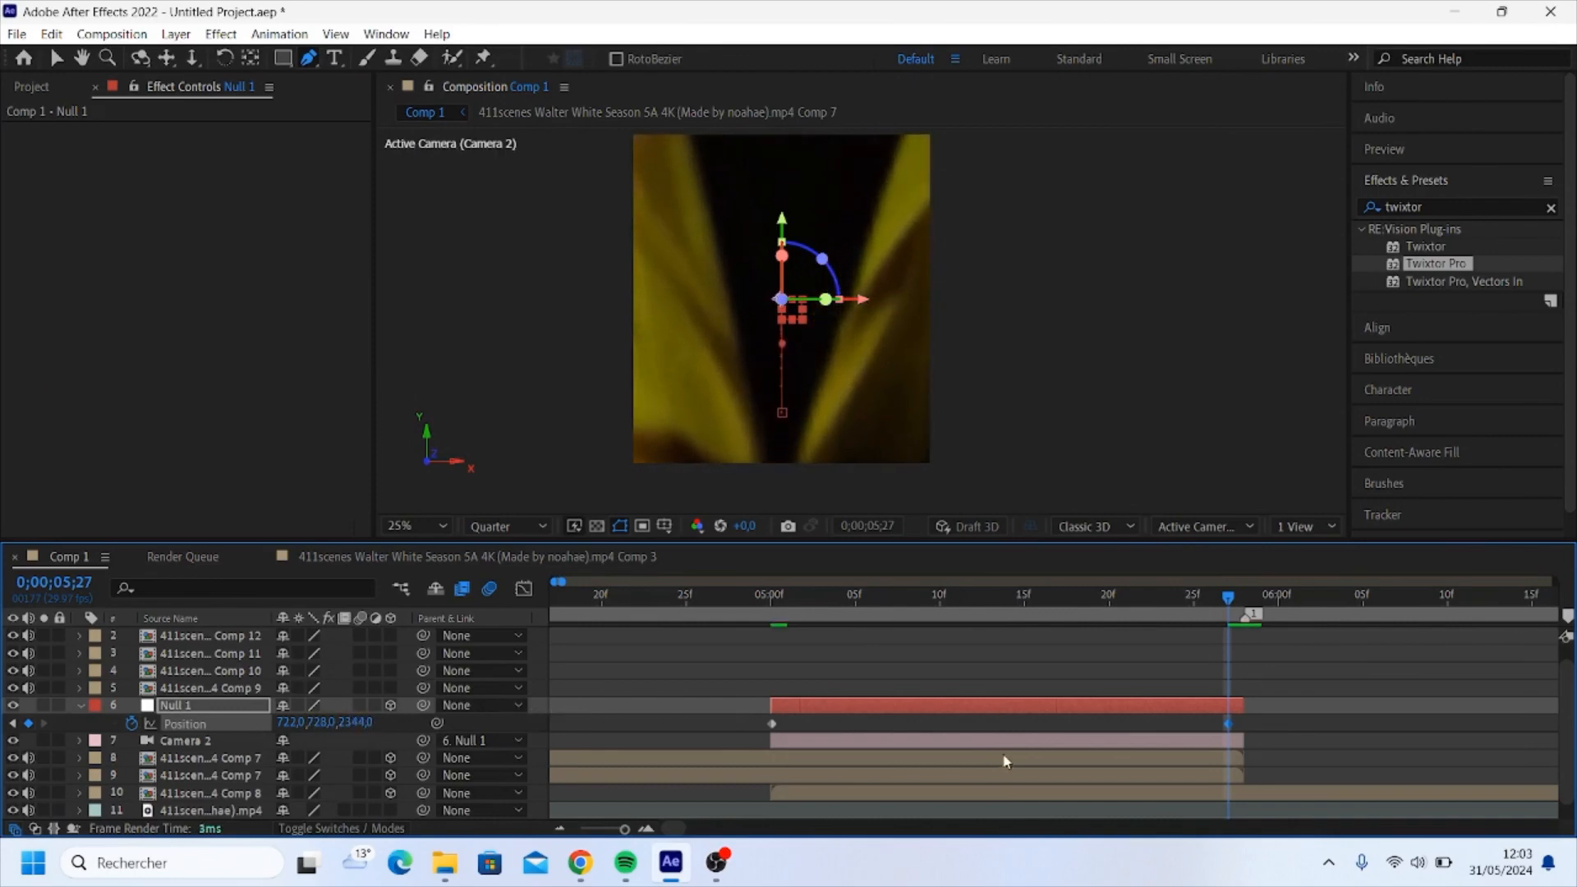
click(1110, 794)
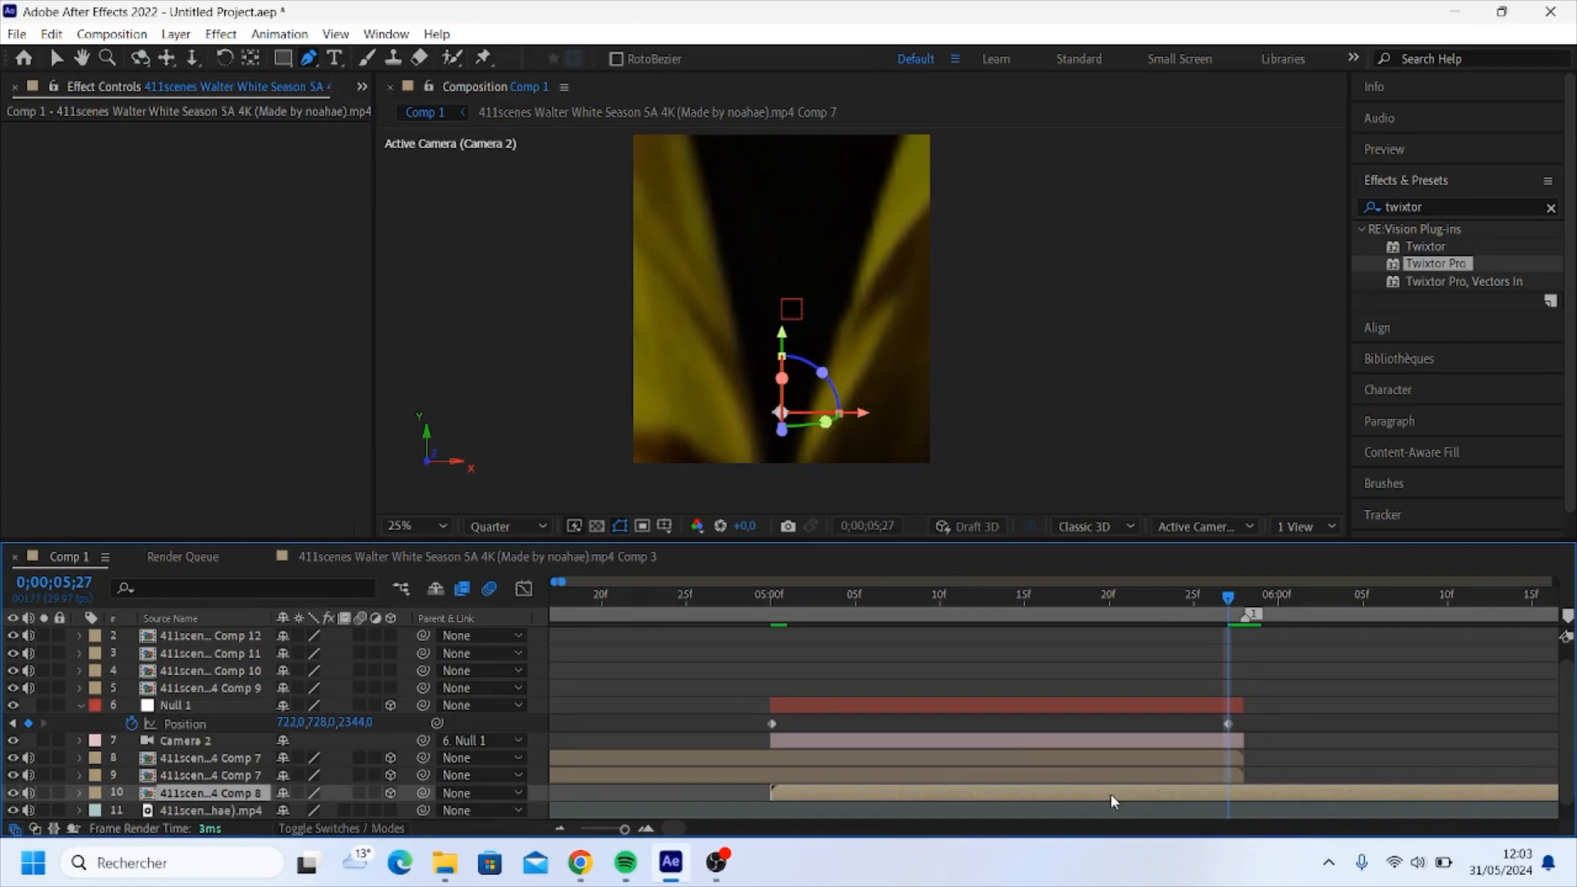
- Set Comp 8's position to 722, 731, 2274 so it fills the camera frame at 0;00;05;27
key(p)
drag(345, 810, 1211, 729)
drag(358, 811, 1269, 735)
drag(366, 810, 786, 795)
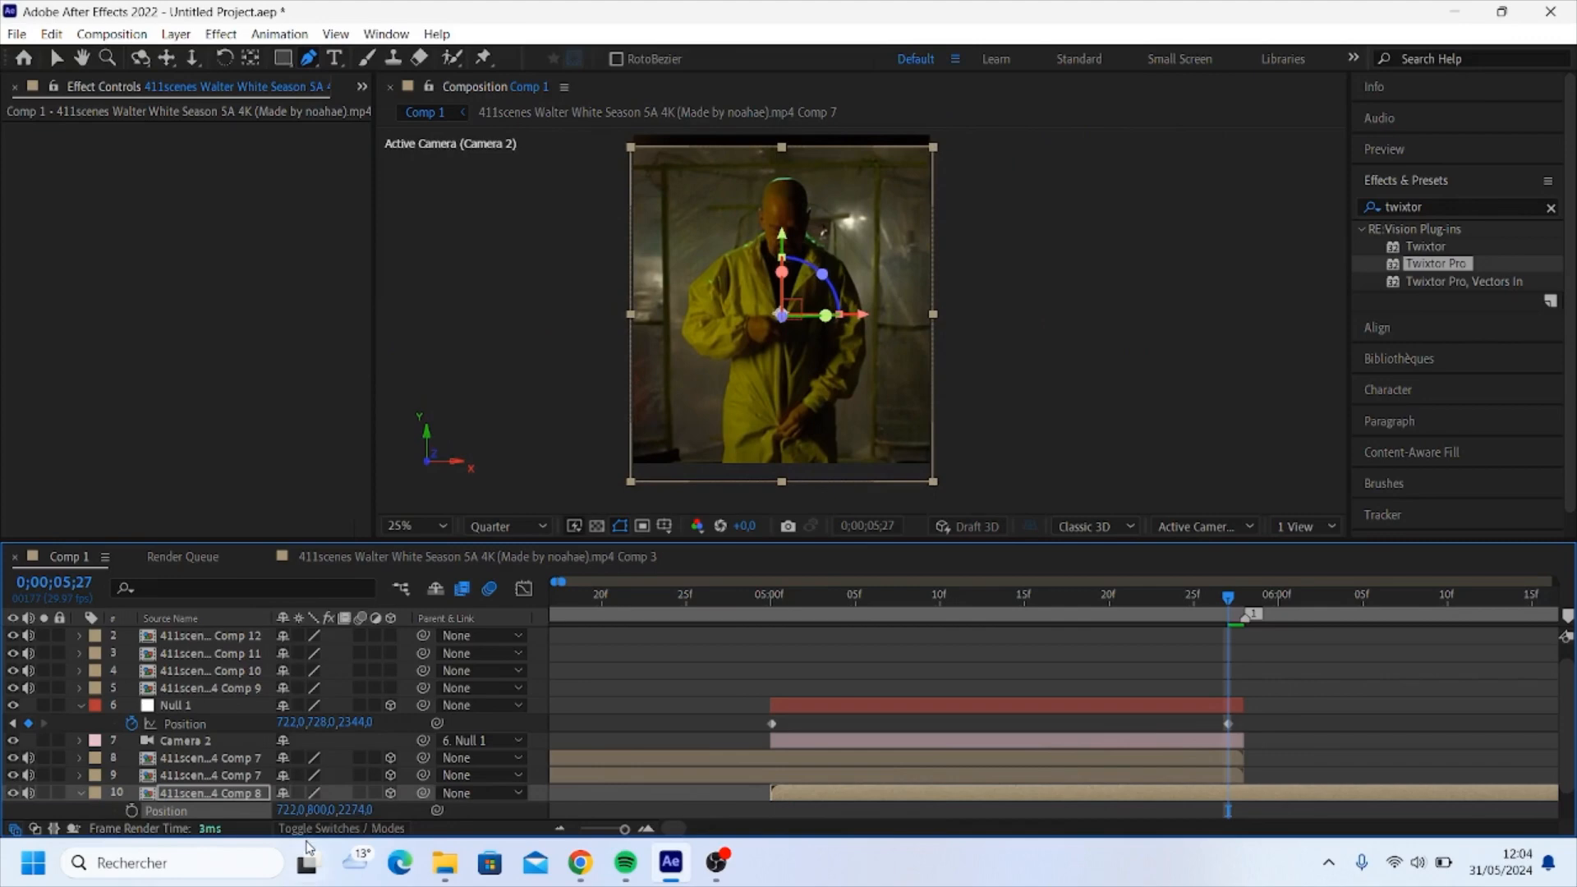
drag(284, 810, 250, 812)
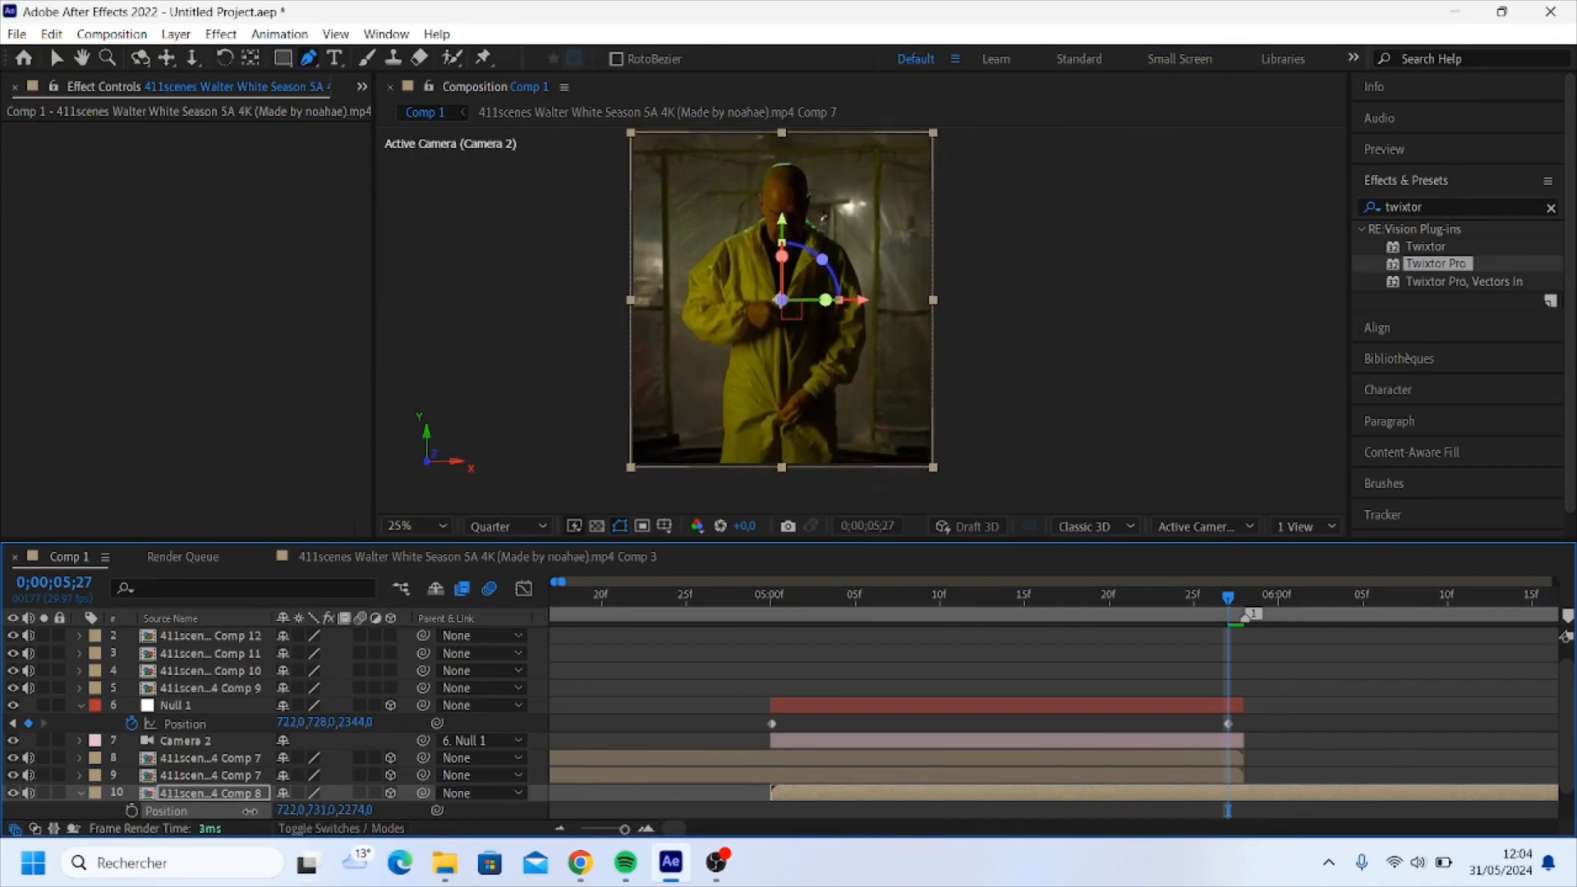
- Apply the Motion Tile effect to Comp 8, with the playhead at 0;00;05;13
click(976, 657)
mouse_move(1079, 609)
mouse_down()
mouse_move(775, 615)
mouse_move(1199, 635)
mouse_move(800, 609)
mouse_move(1007, 627)
mouse_move(991, 624)
mouse_up()
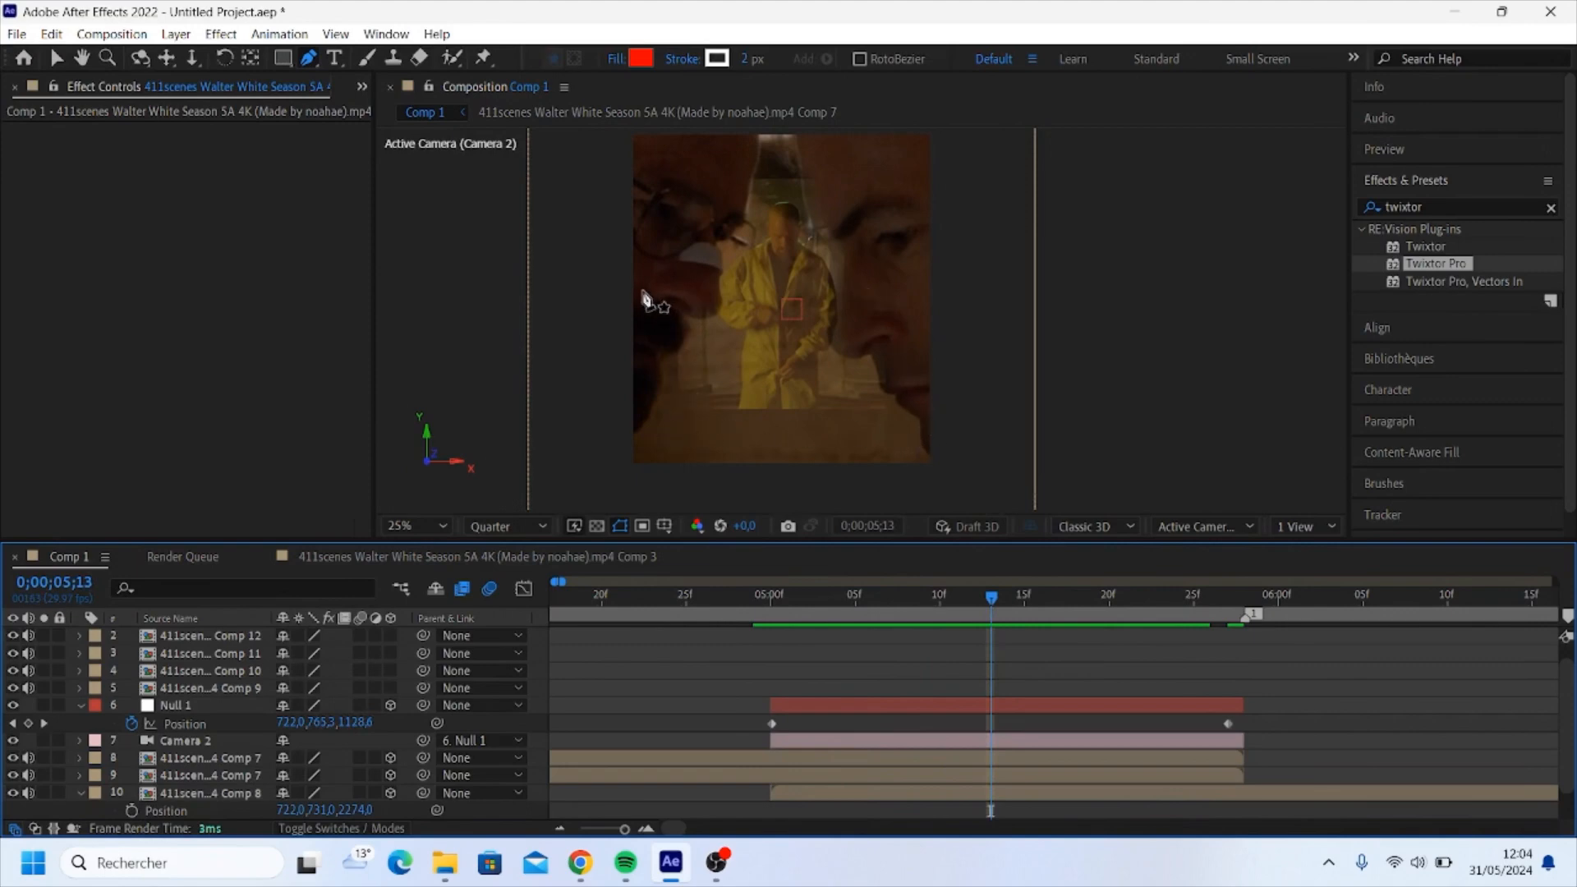
click(966, 791)
click(1446, 200)
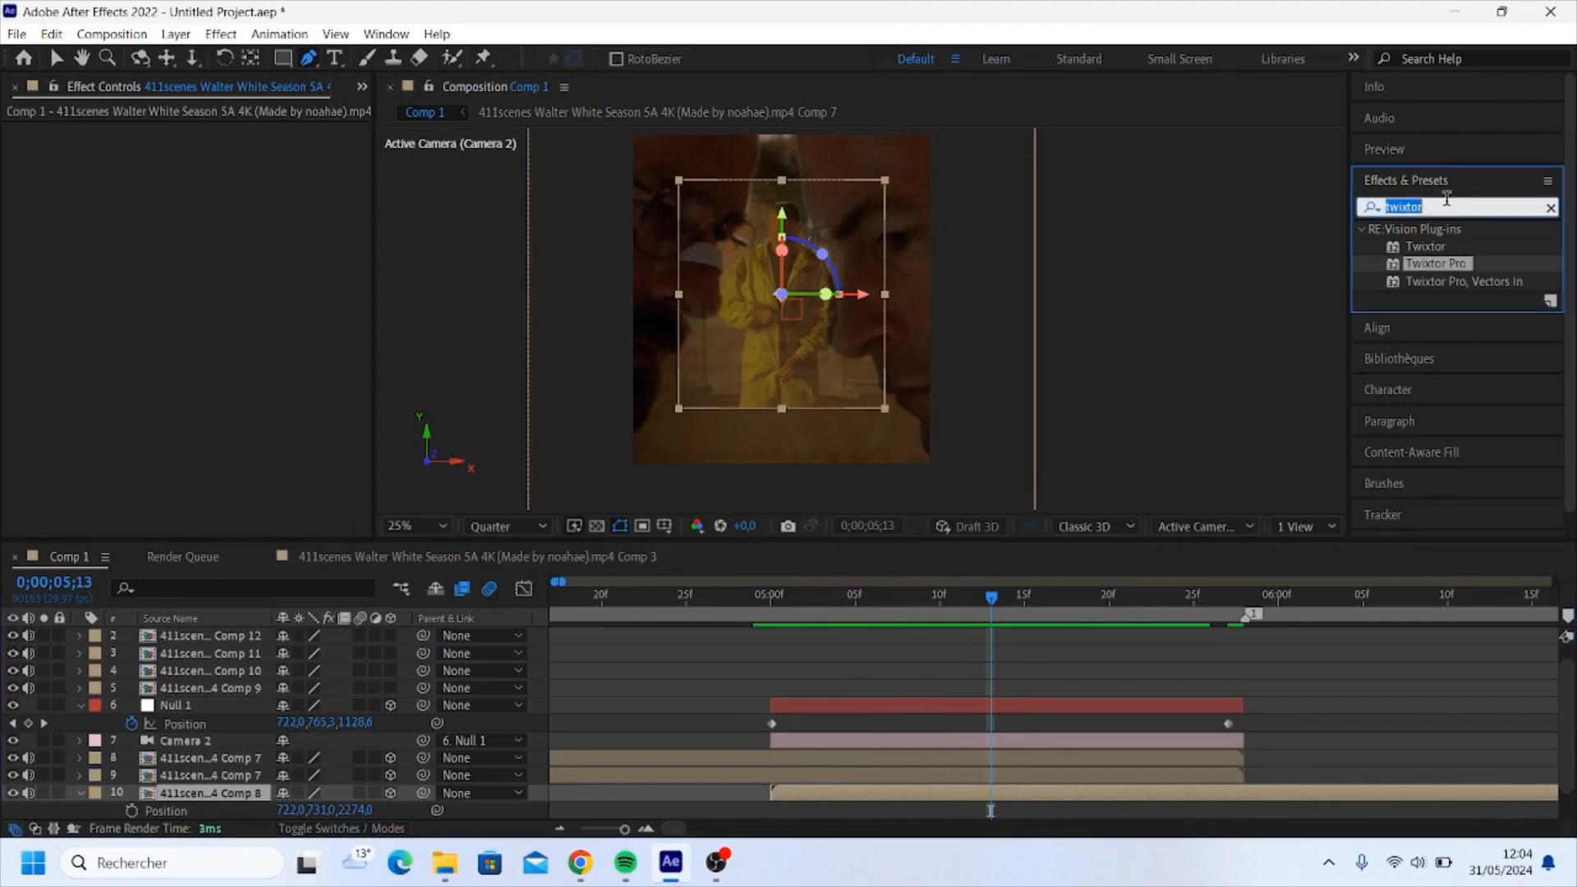
text(motion tile)
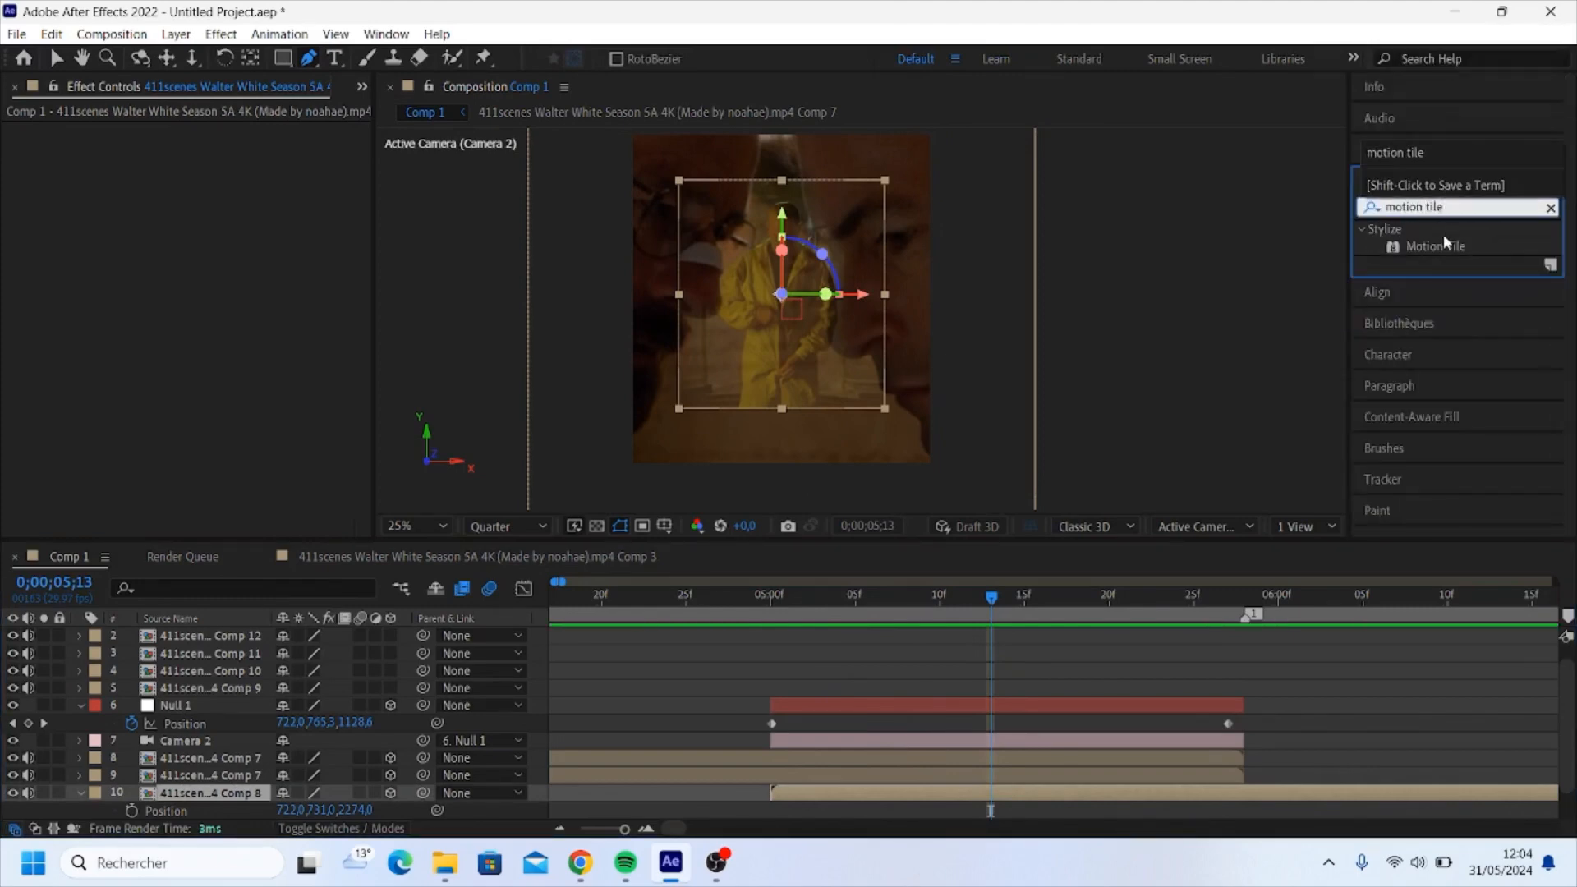
drag(1442, 234, 962, 792)
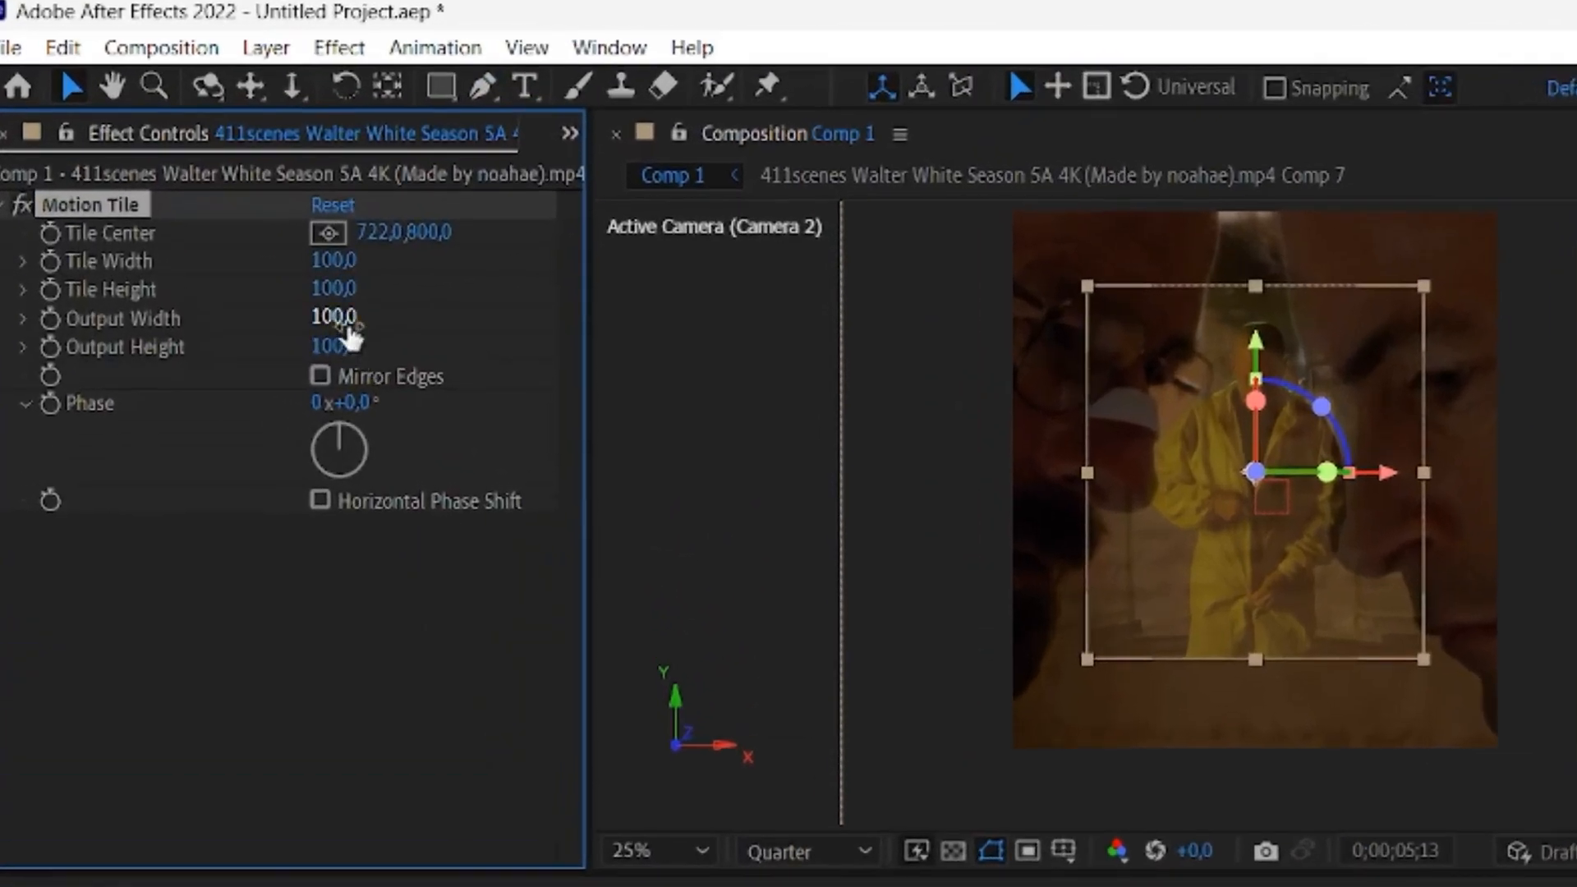
- Set Comp 8's Motion Tile output width and output height to 300 and enable Mirror Edges
click(224, 201)
key(Return)
click(350, 342)
text(300)
key(Return)
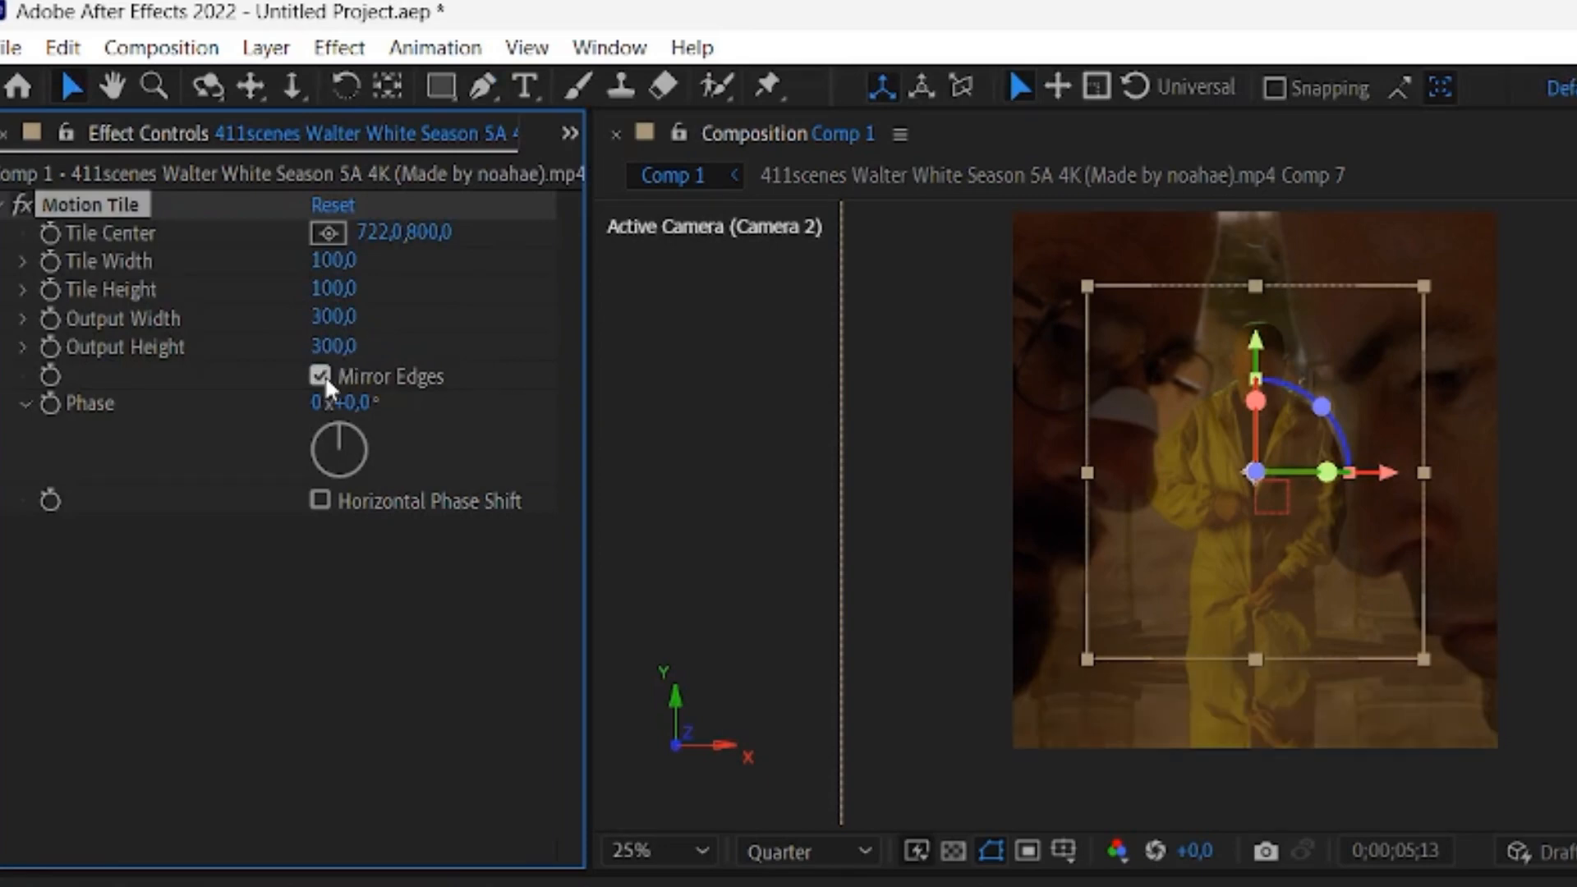
click(919, 755)
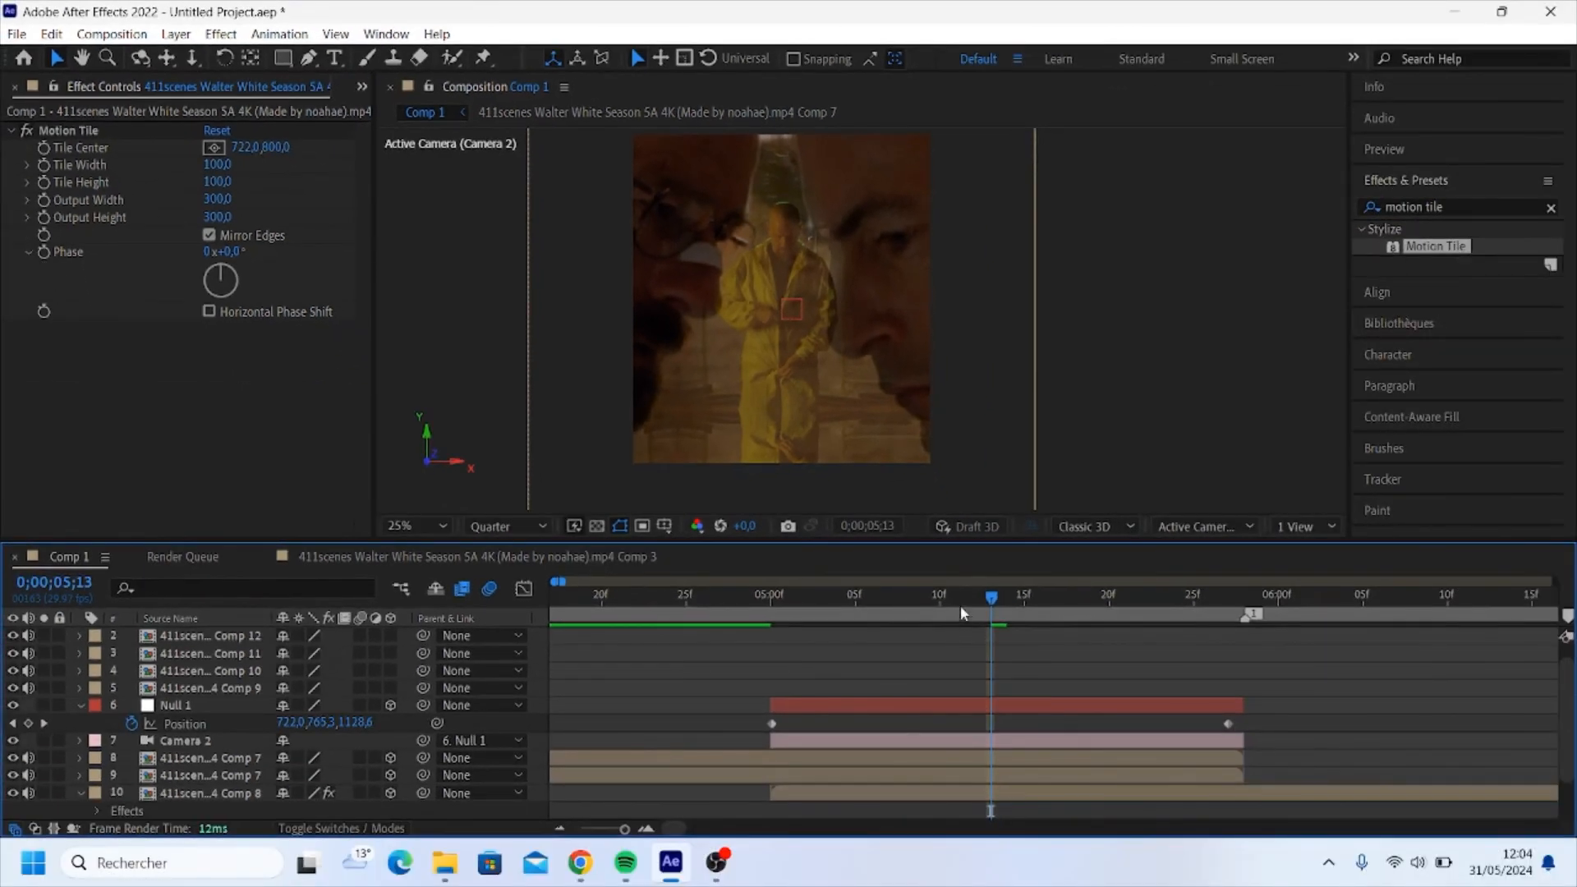
- Extend Null 1 and Camera 2 to the end of Comp 8 at marker 2, and preview the transition from 0;00;04;28
drag(961, 612, 1249, 695)
scroll(1306, 740, down, 5)
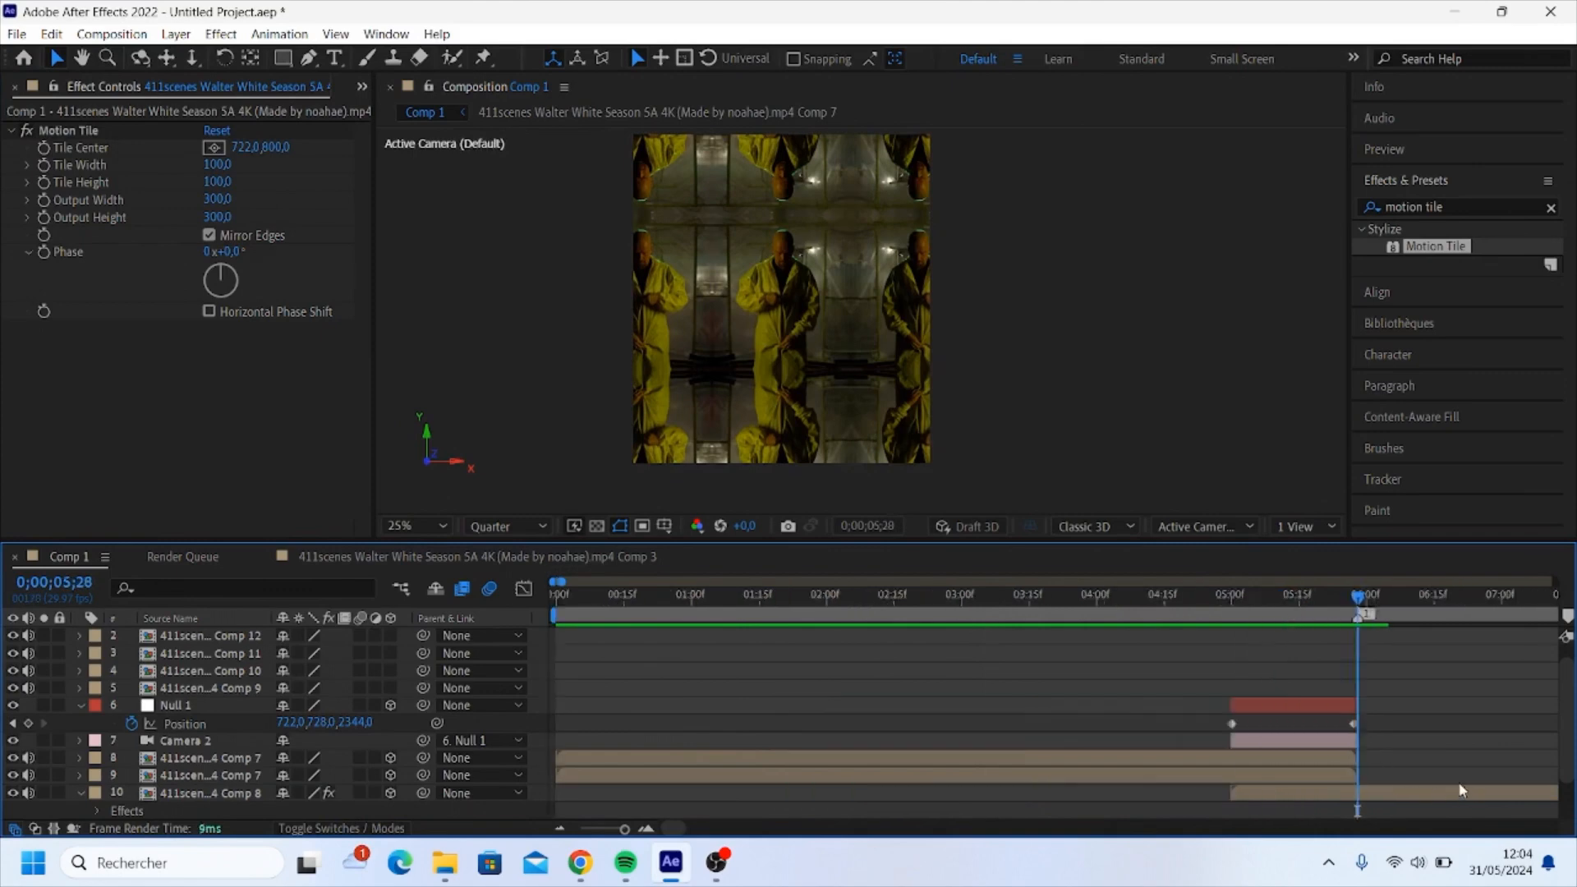
scroll(1445, 788, right, 2)
scroll(1396, 783, up, 2)
scroll(1388, 775, up, 2)
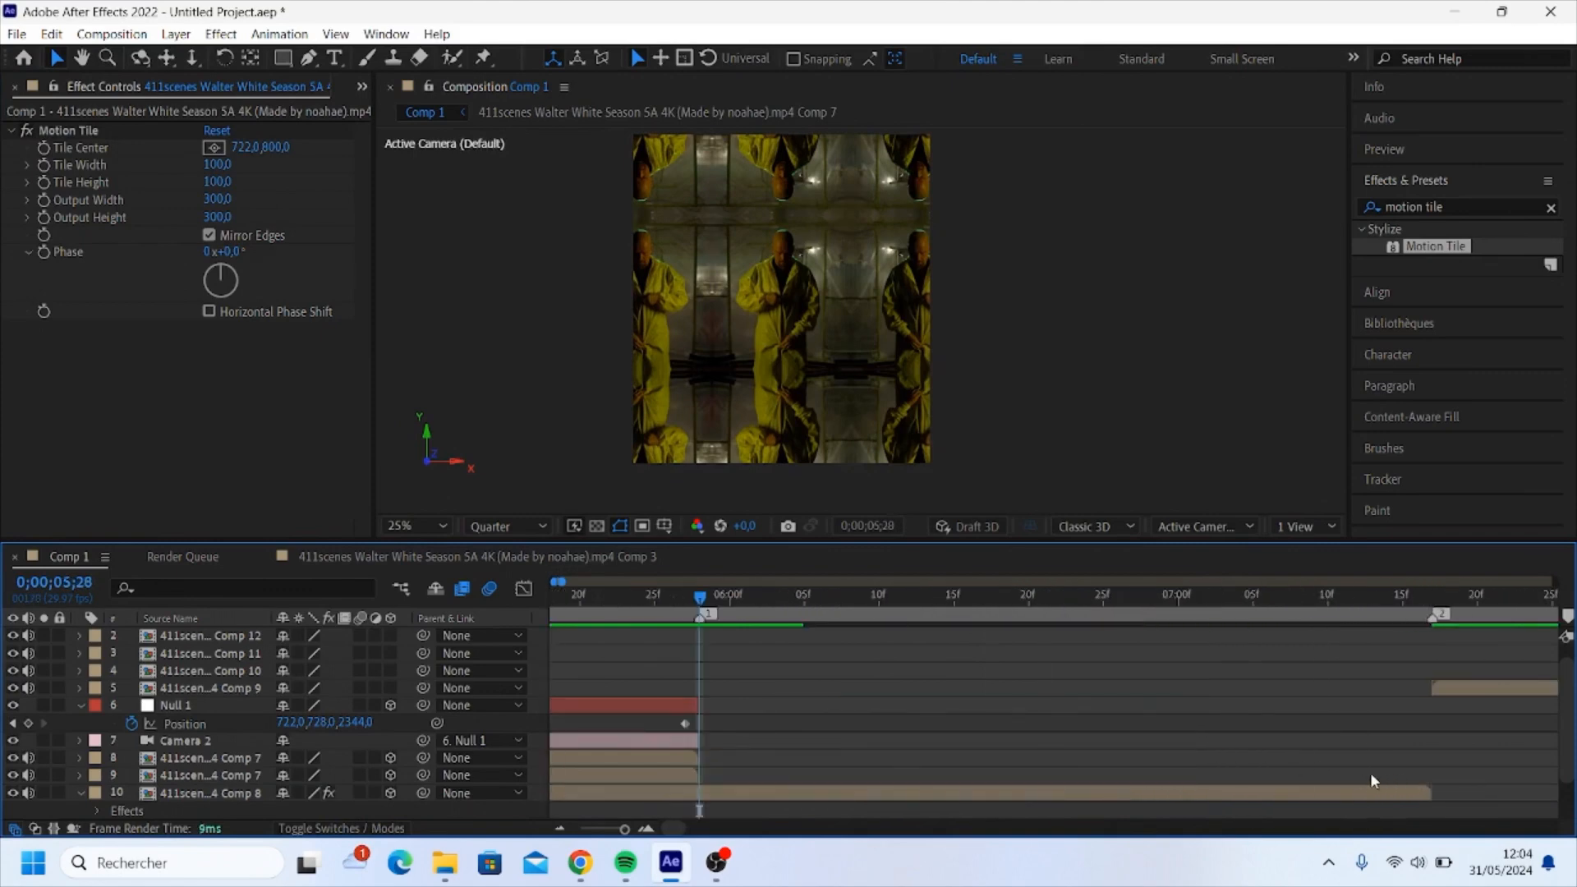
click(699, 705)
shift+click(697, 749)
drag(718, 743, 1427, 747)
scroll(752, 667, down, 4)
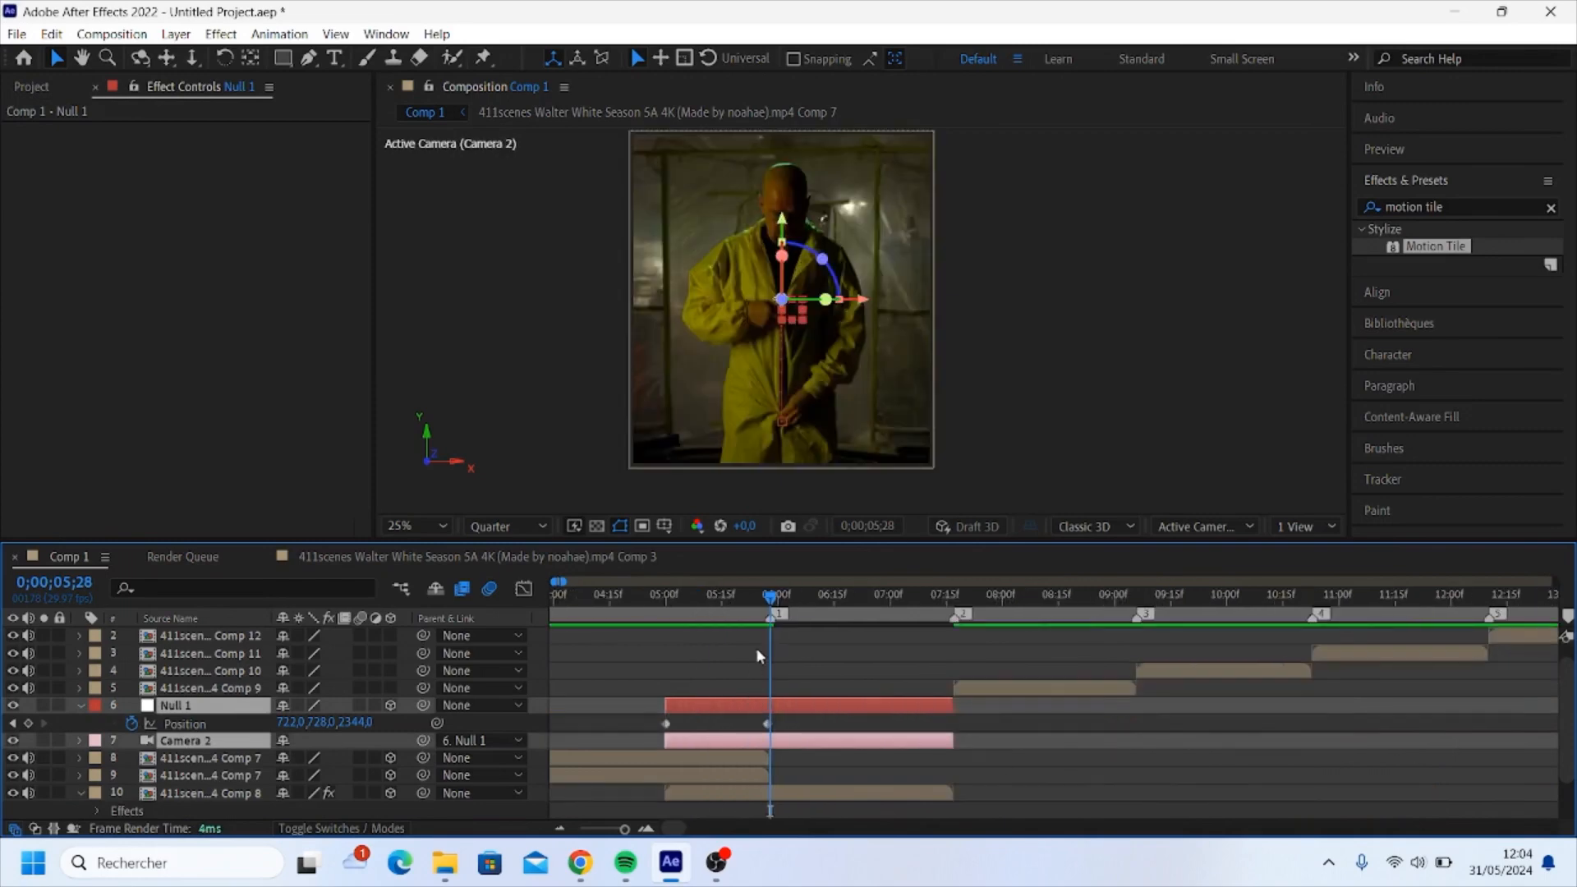
drag(813, 614, 663, 628)
key(space)
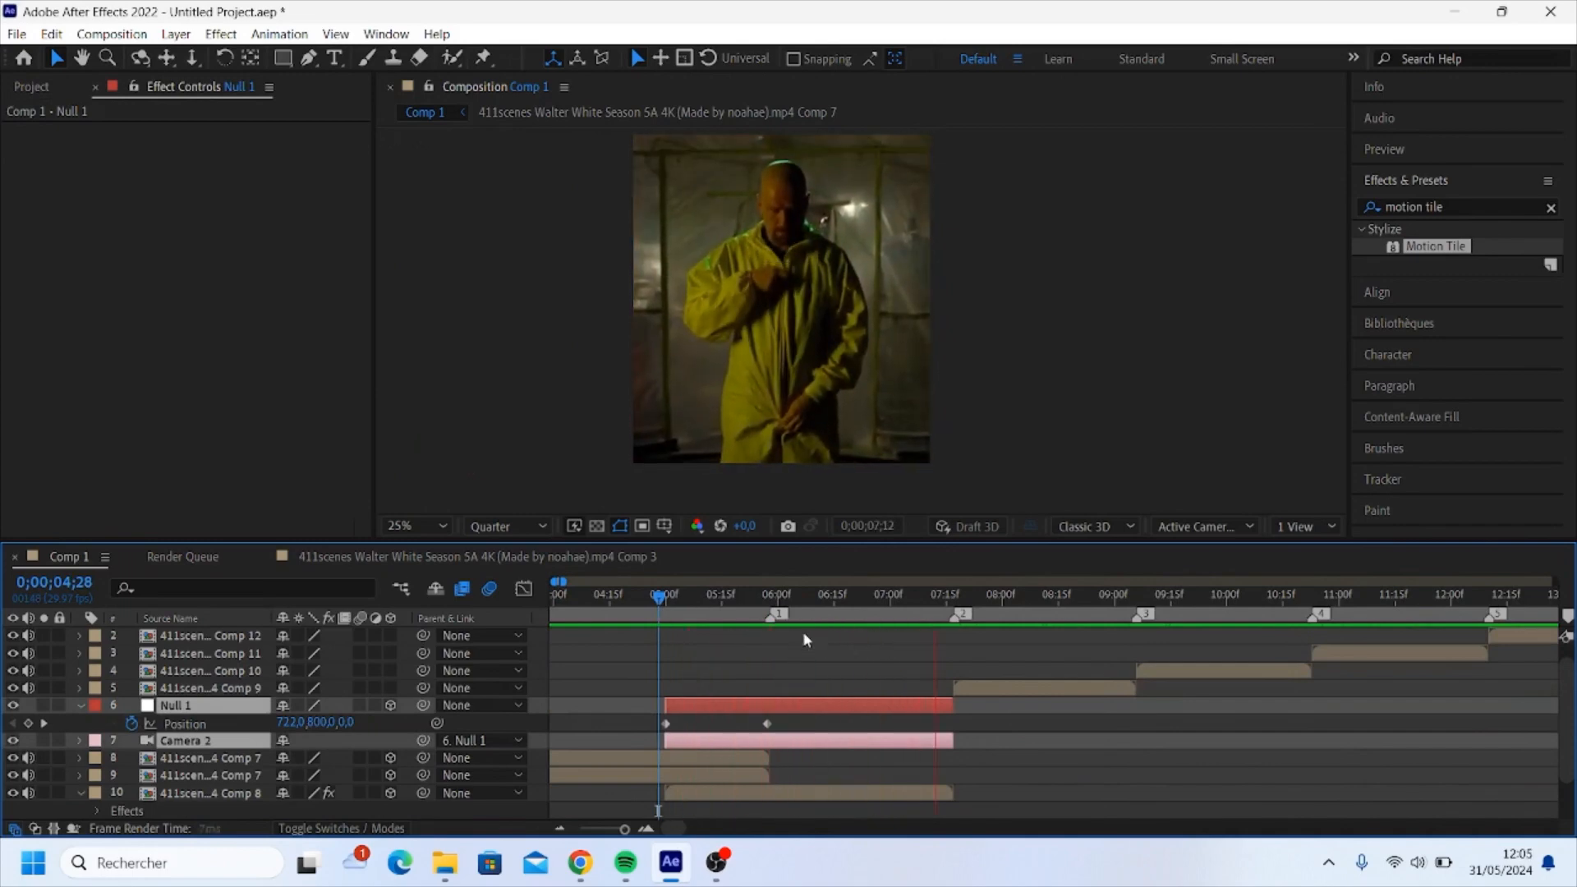
key(space)
- Apply Easy Ease to both of Null 1's position keyframes, with the playhead at 0;00;05;00
click(669, 610)
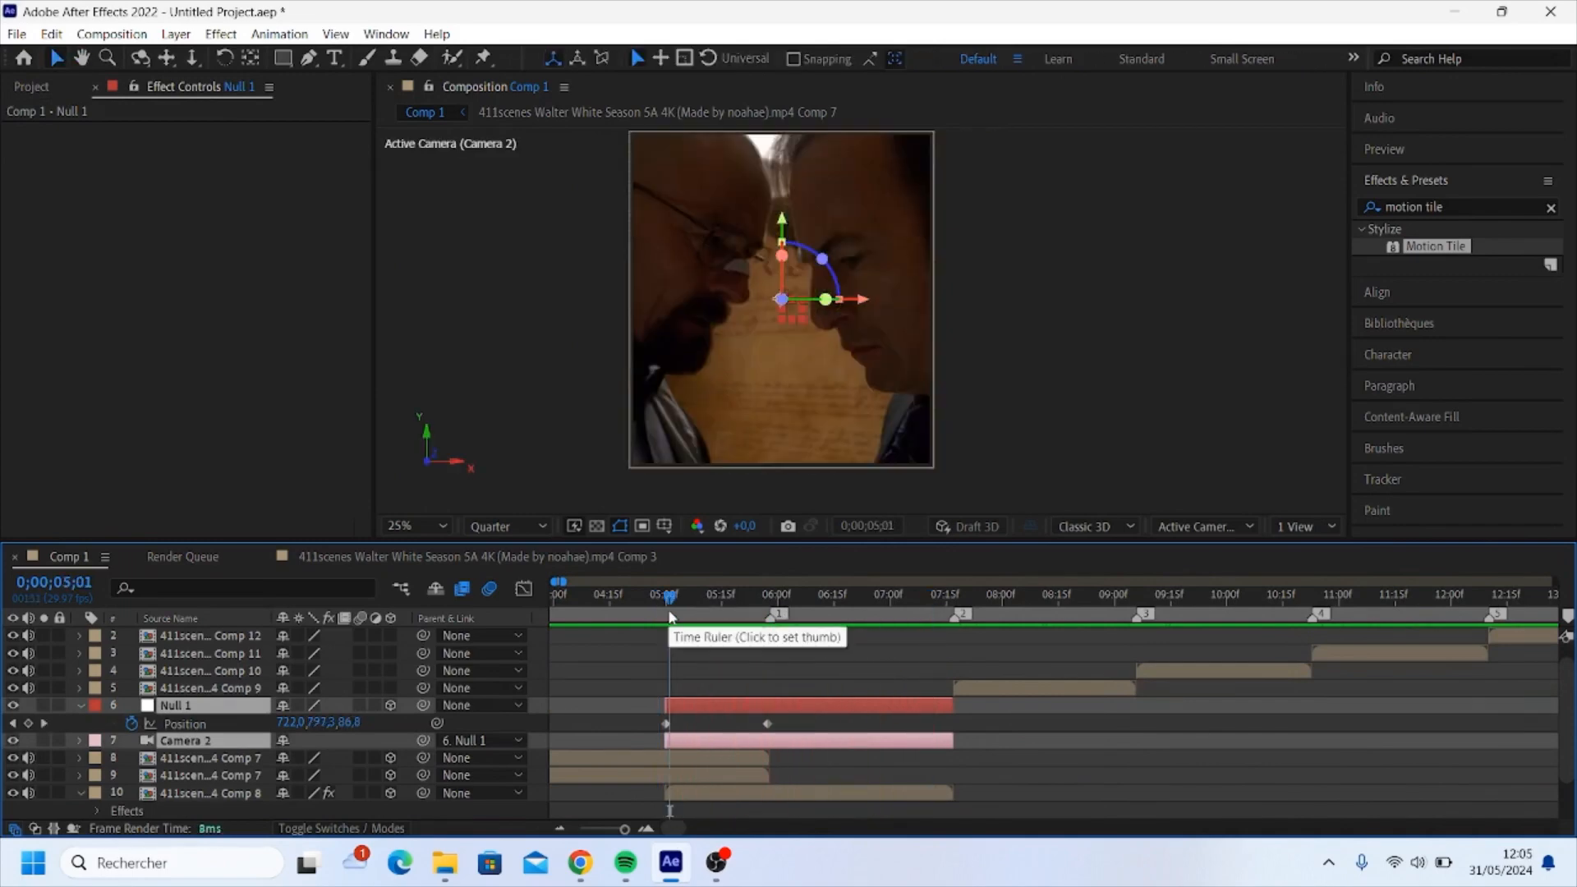
click(669, 611)
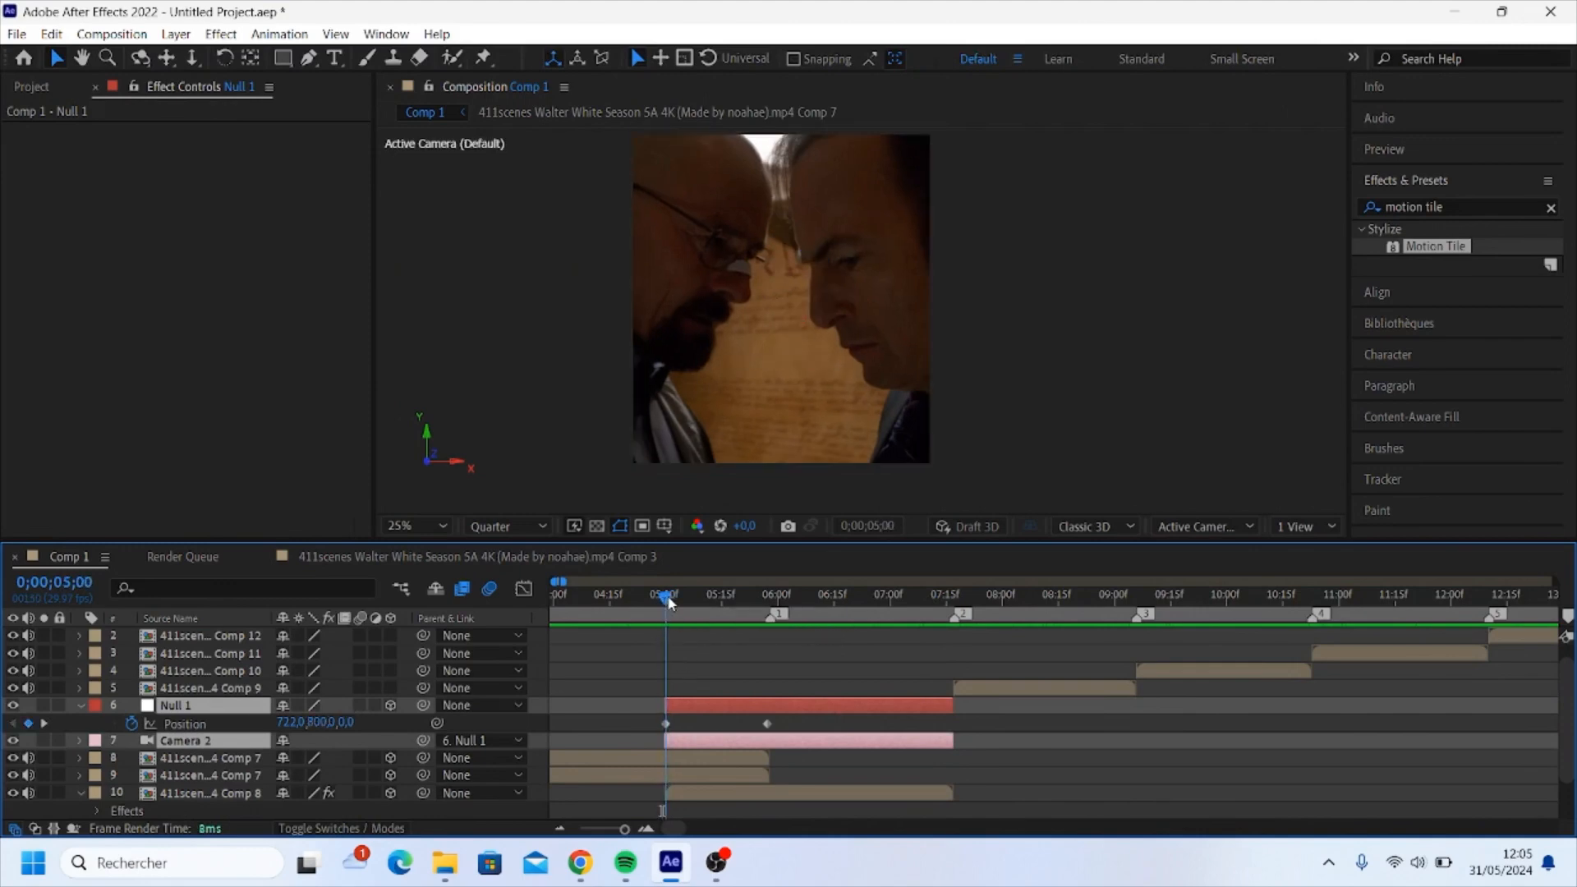
scroll(664, 694, down, 1)
scroll(662, 698, up, 2)
drag(663, 670, 1130, 678)
key(F9)
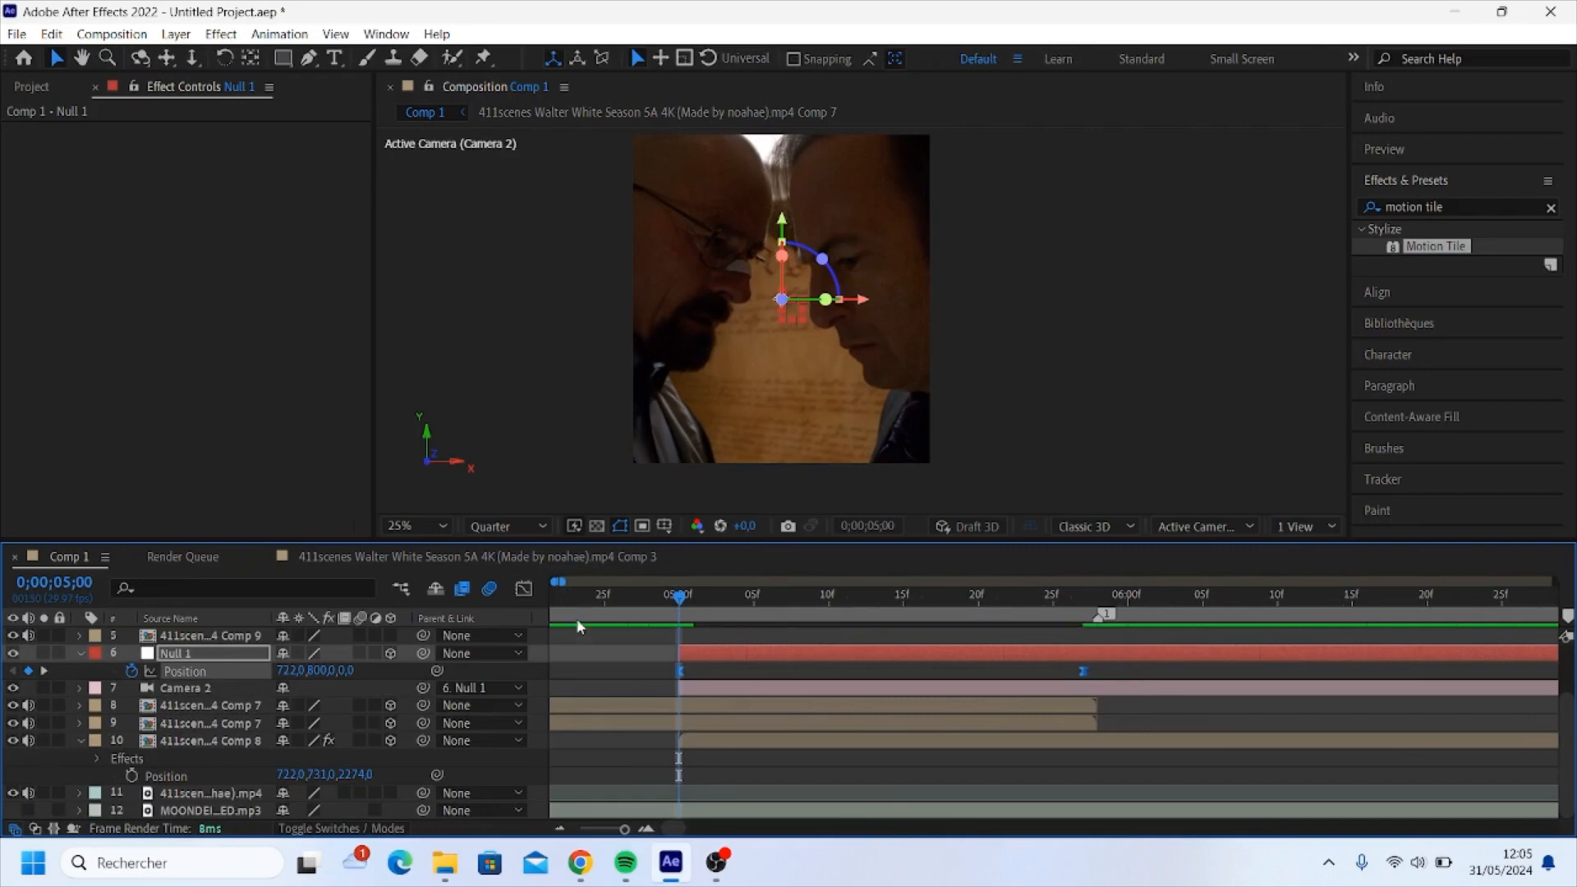
- Lengthen the first keyframe's ease in Null 1's position speed graph so speed peaks around 0;00;05;20, and preview the camera move
click(524, 589)
right_click(860, 680)
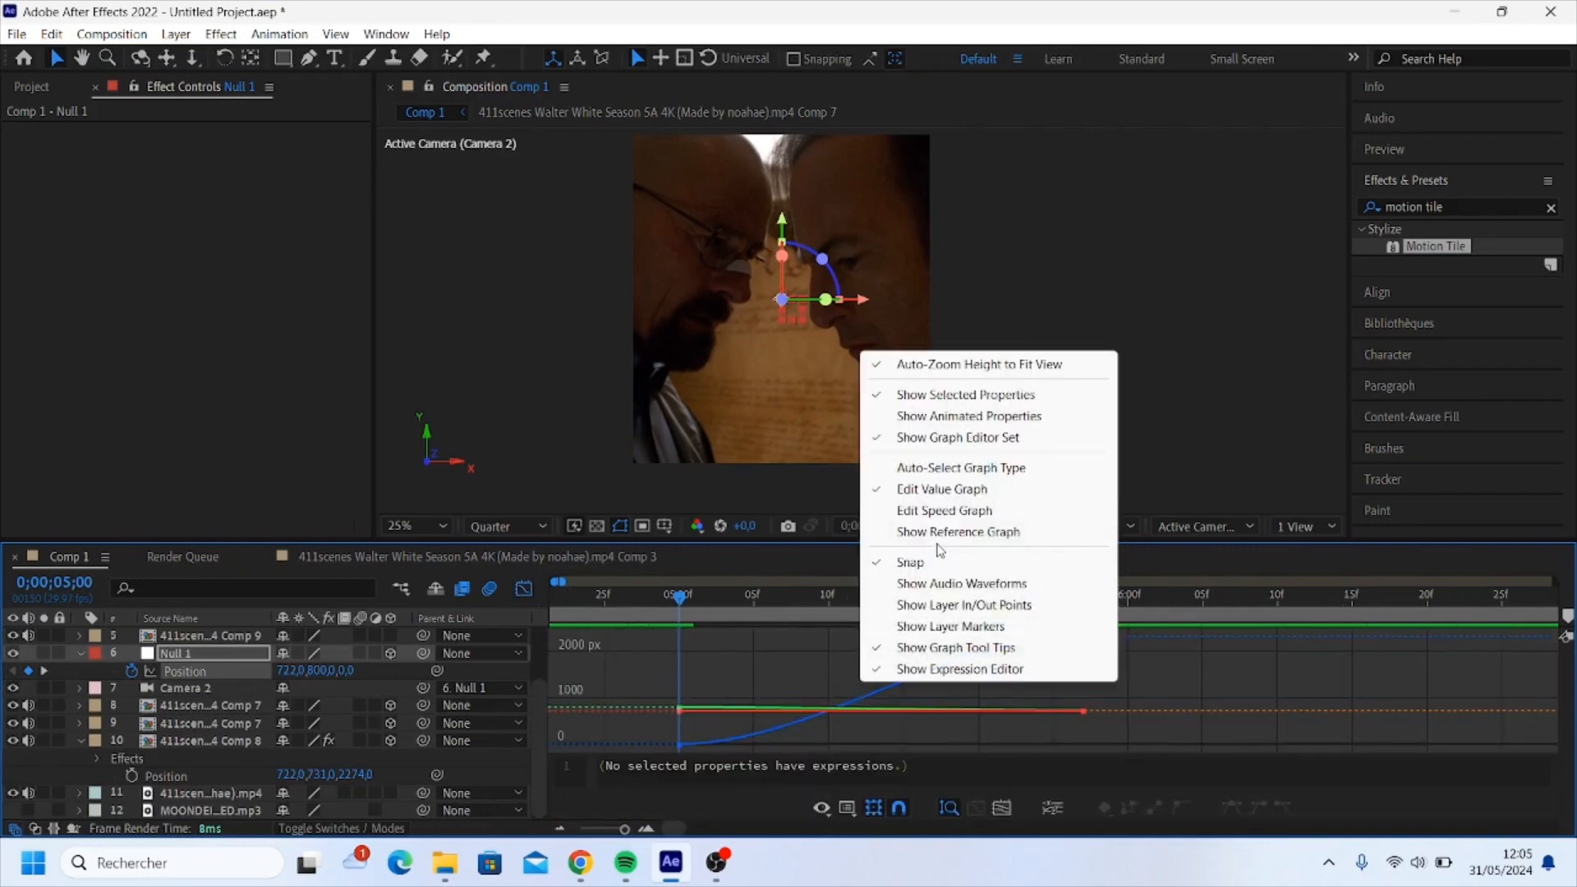
click(941, 510)
click(679, 745)
drag(748, 745, 848, 746)
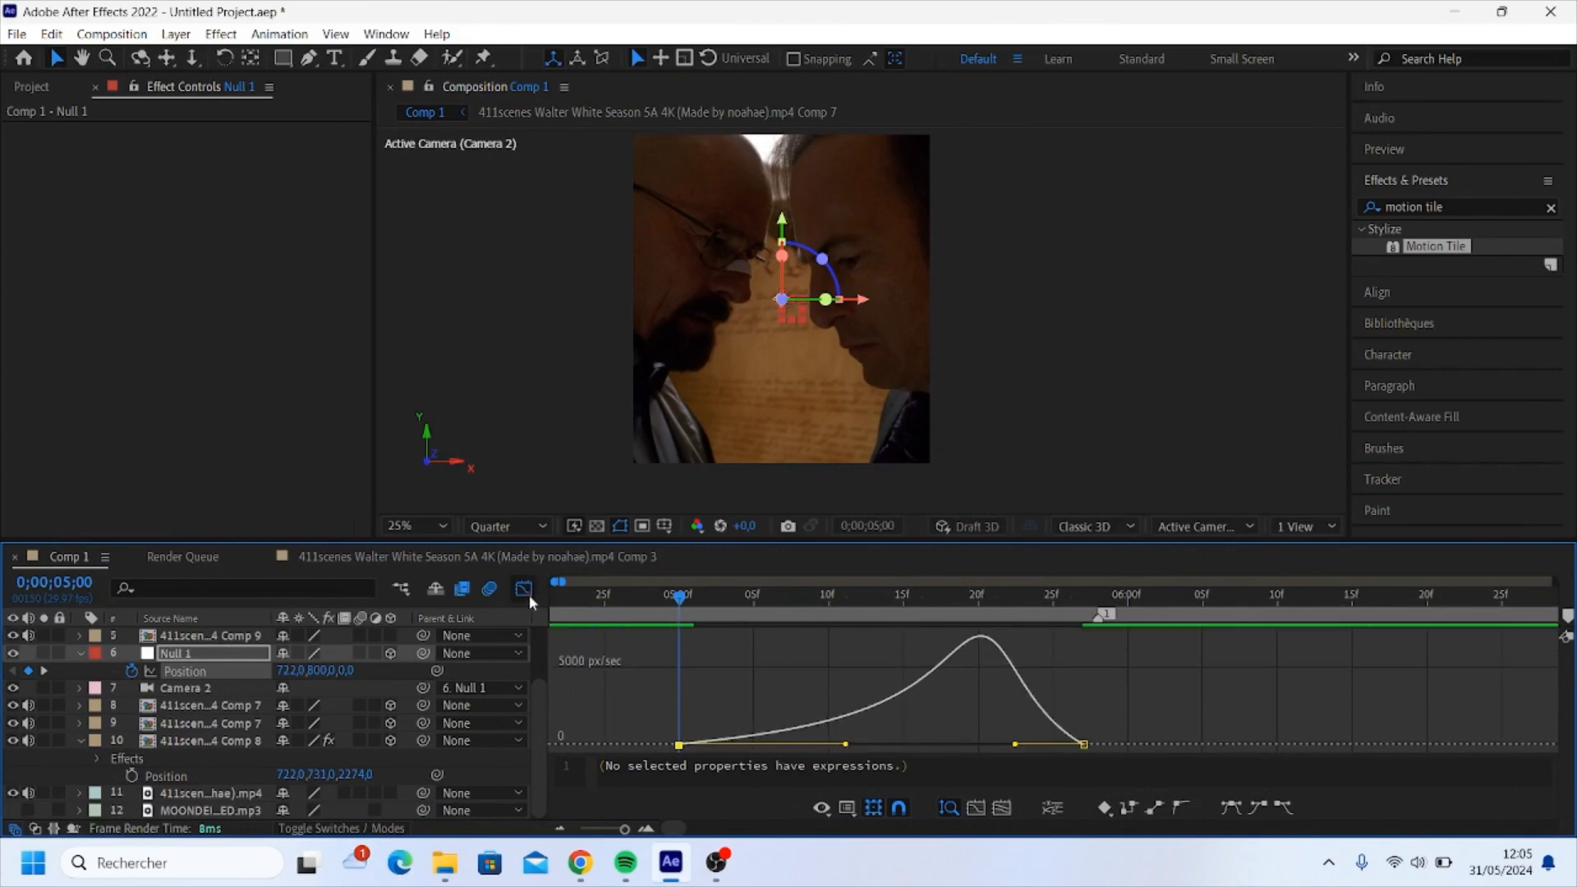
click(523, 589)
drag(723, 600, 714, 602)
key(space)
key(space)
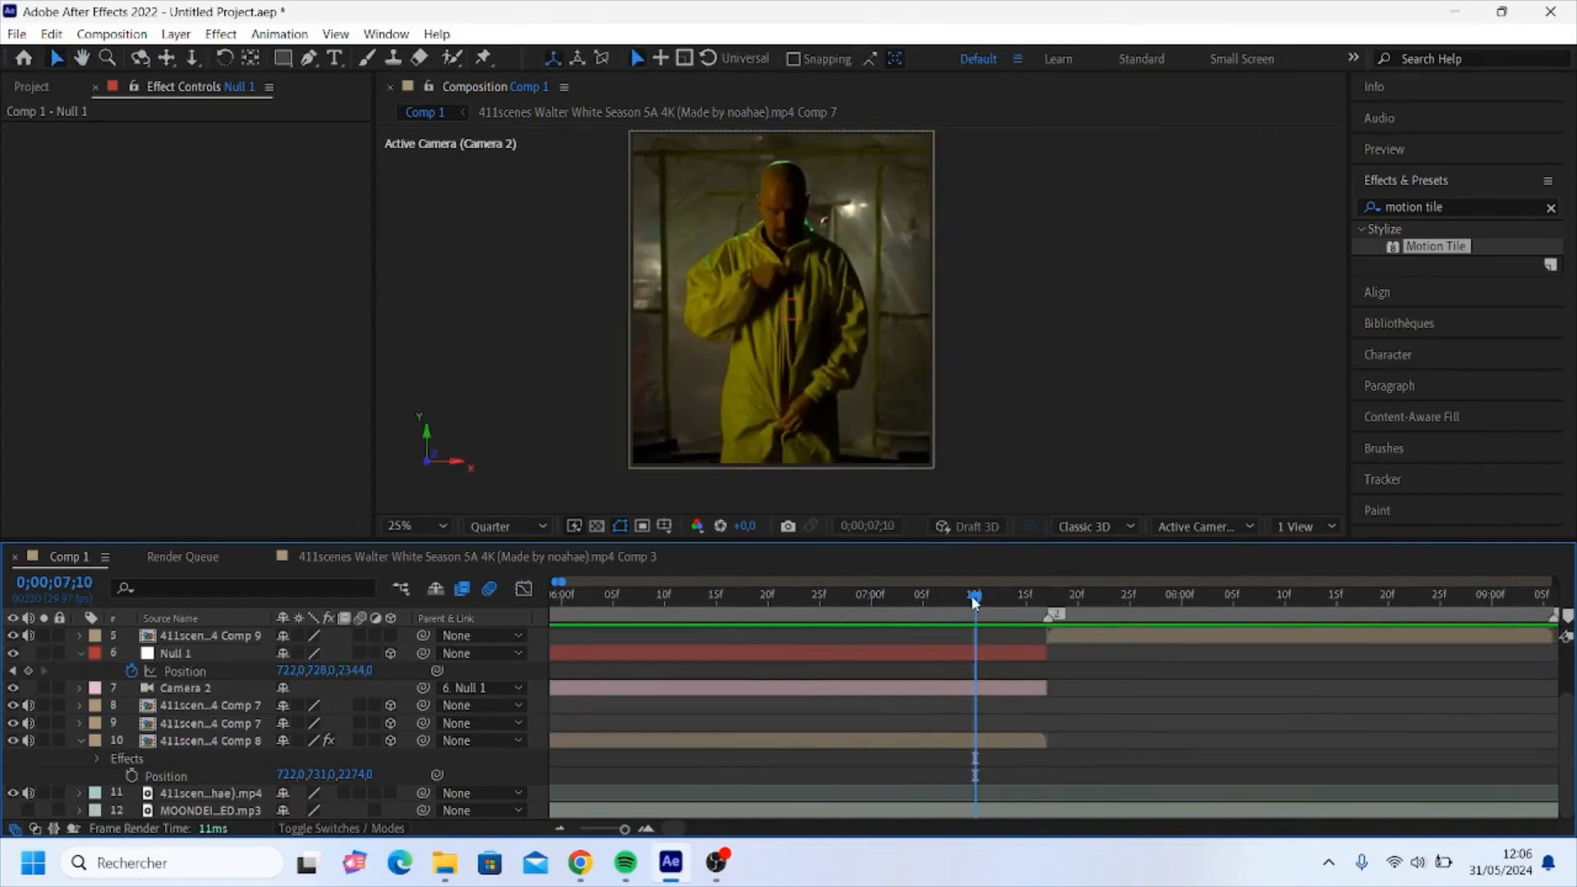
- Set up masking on Comp 8 at 0;00;07;02 with the Pen tool active and the preview resolution at Full
drag(975, 602, 901, 629)
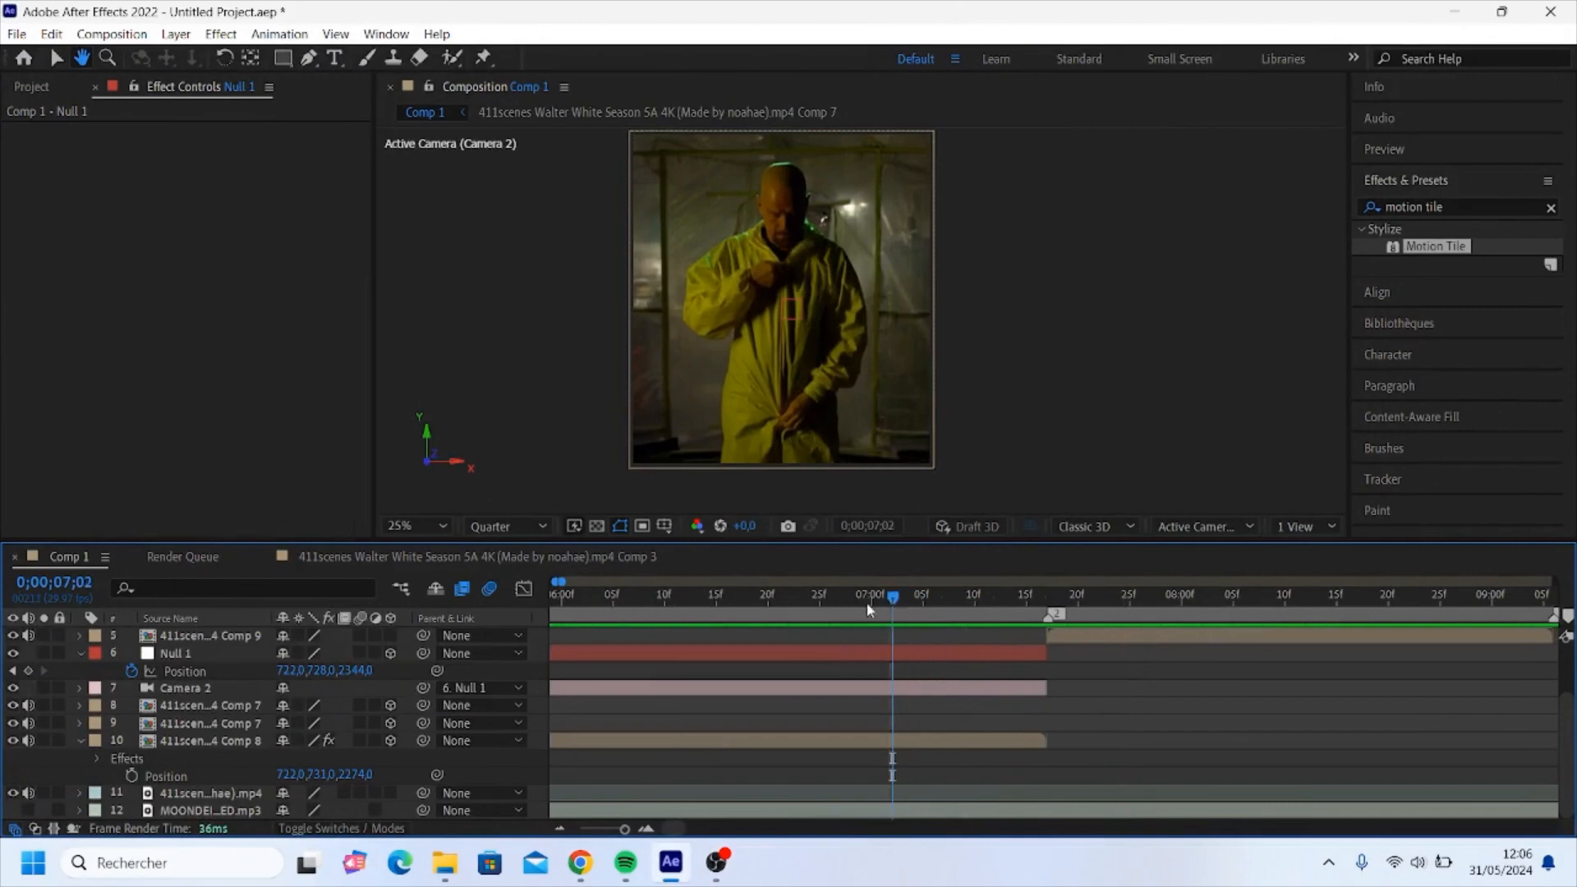
click(55, 61)
click(911, 736)
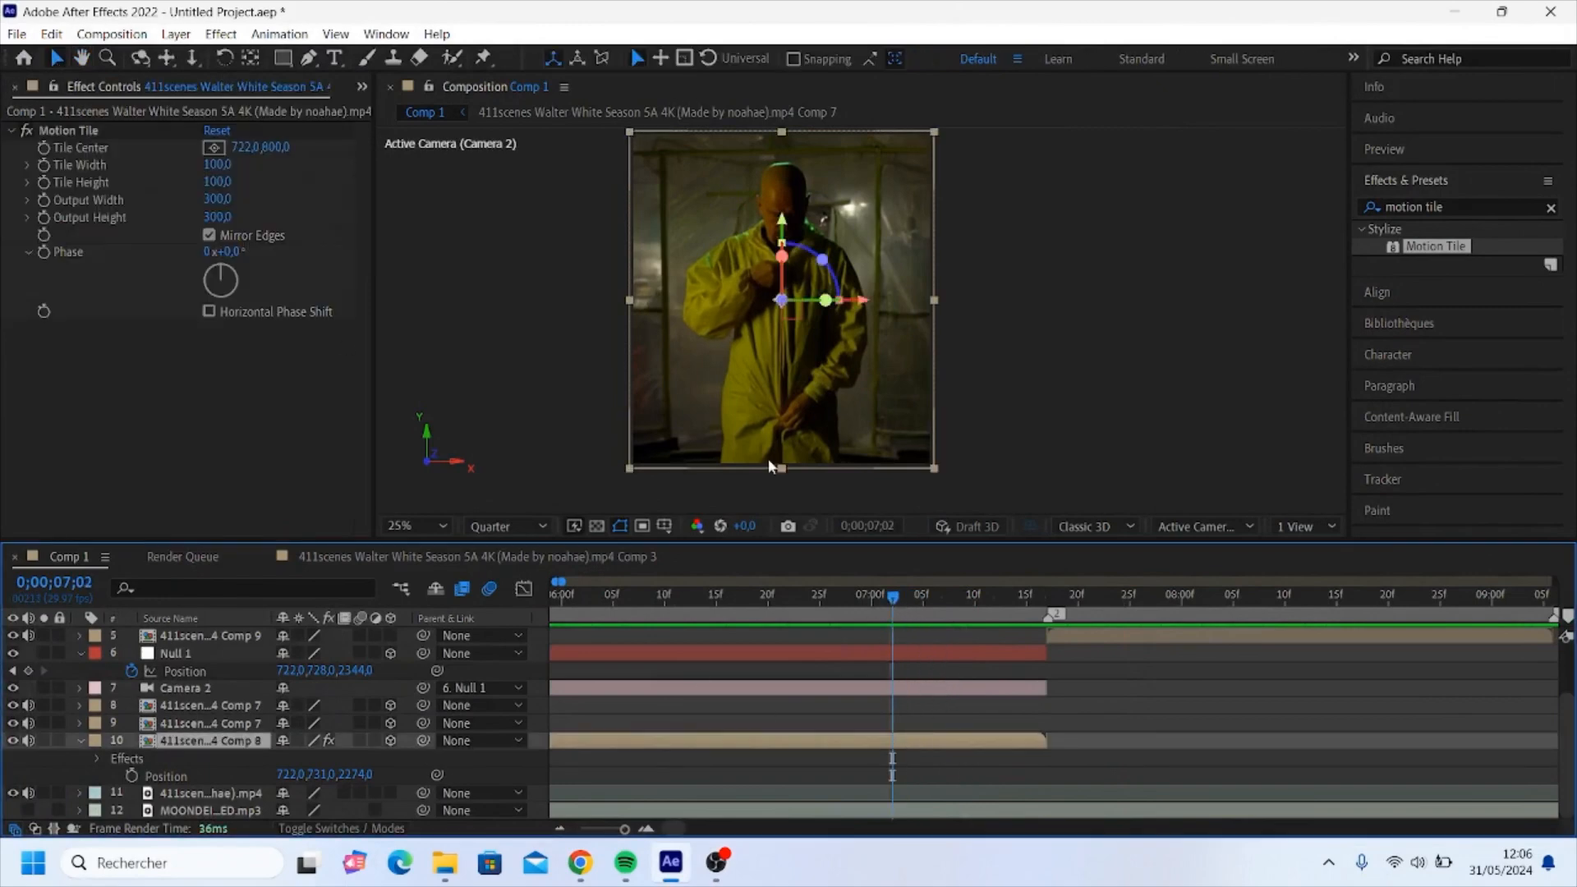
click(312, 58)
scroll(857, 470, up, 4)
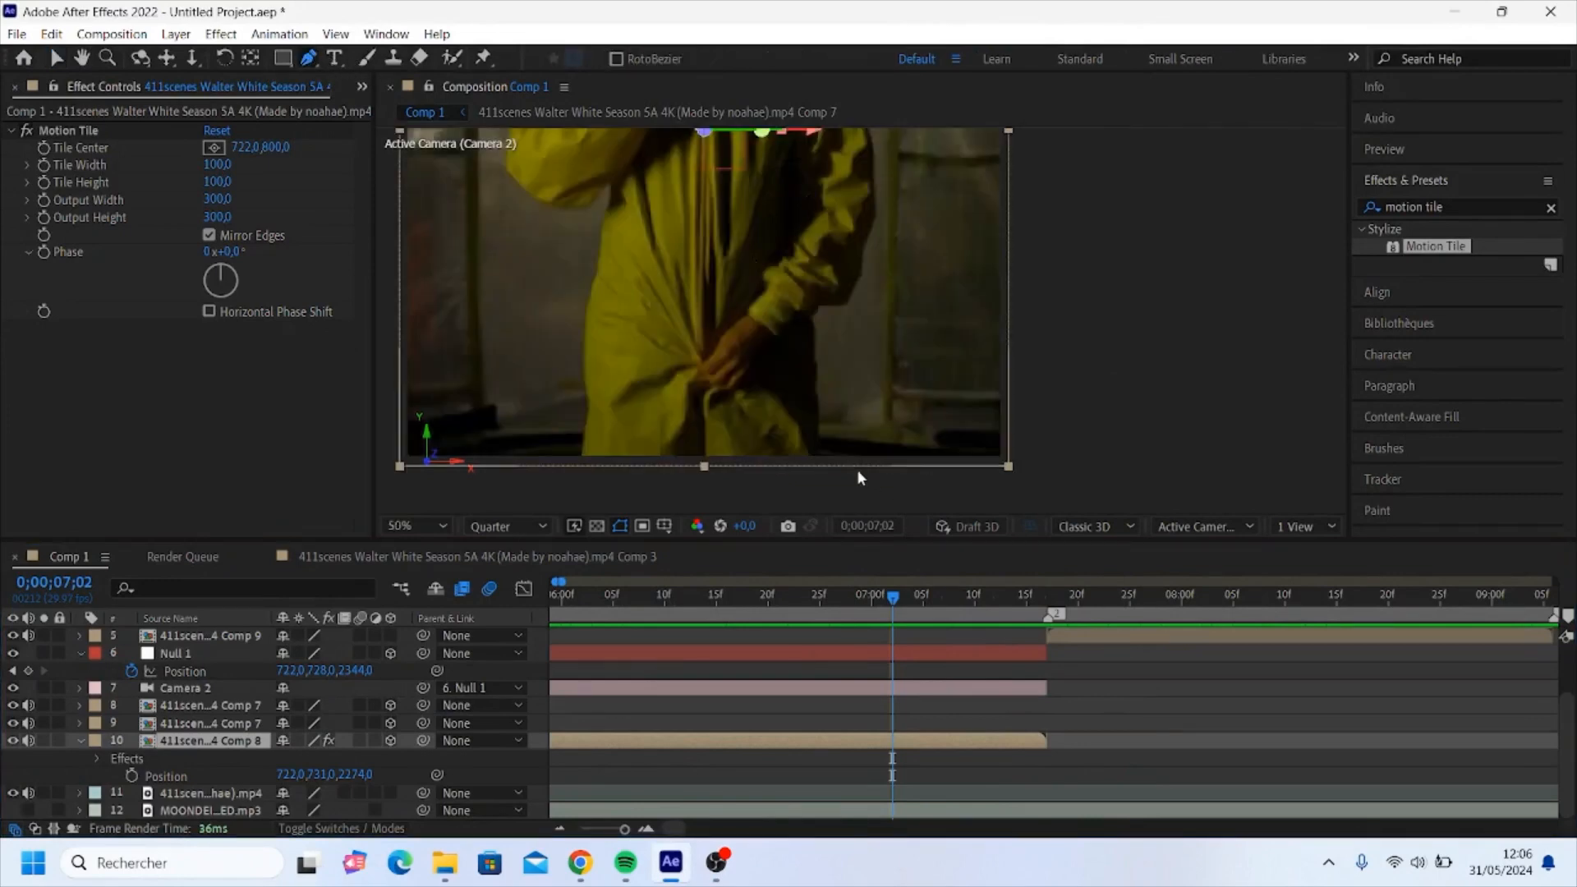
click(478, 530)
click(501, 570)
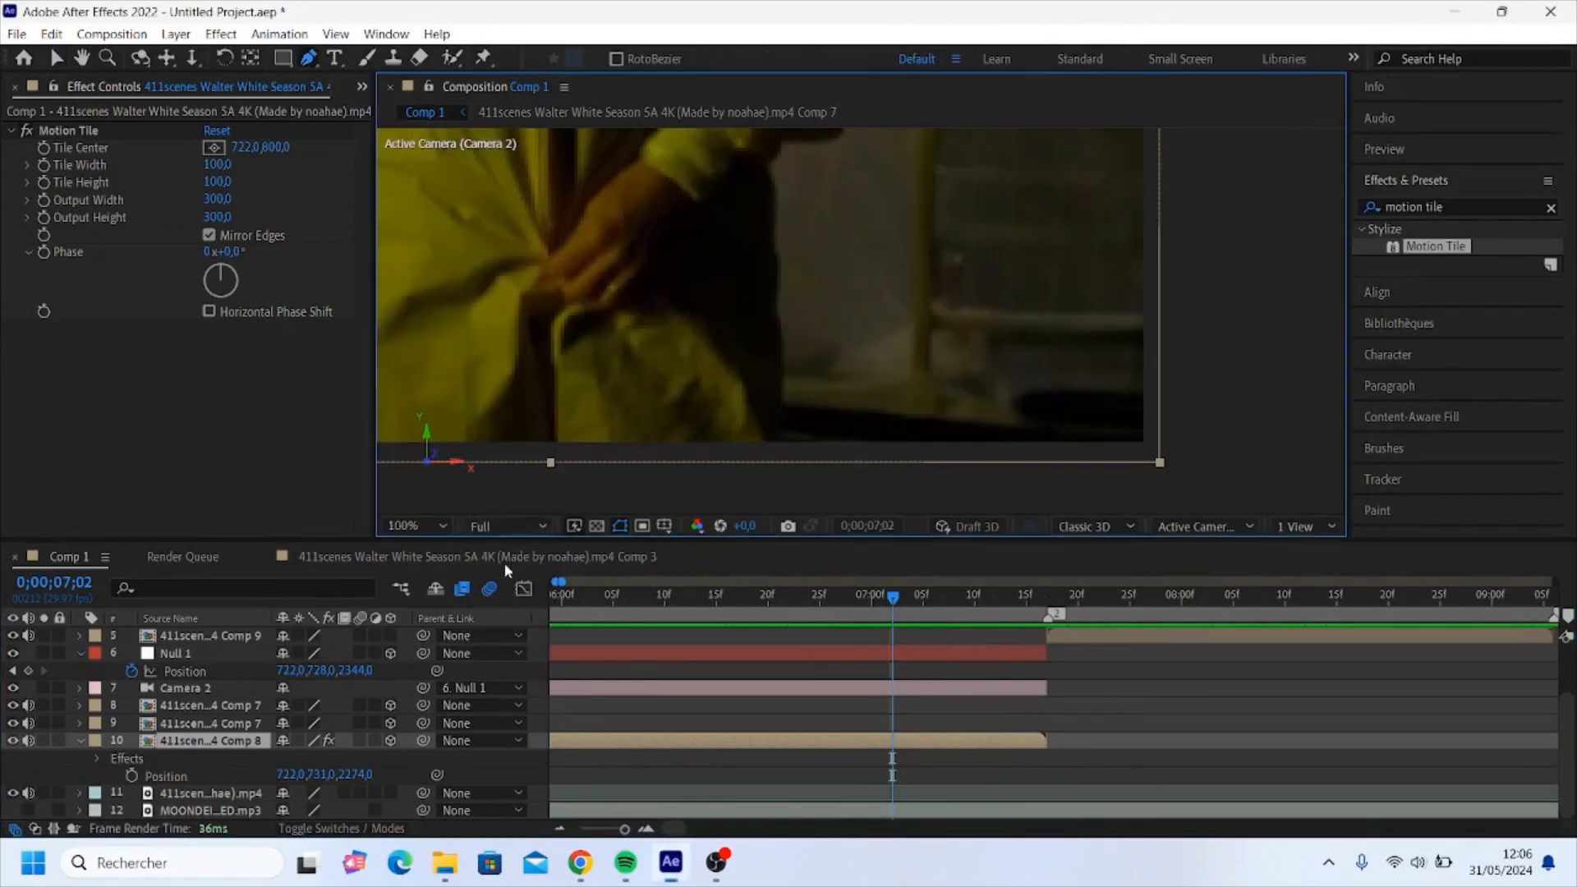
- Draw a closed mask on Comp 8 along the man's outline from the bottom edge to his head, enclosing the background right of him
click(782, 468)
click(777, 308)
click(775, 257)
click(772, 216)
drag(772, 177, 765, 377)
click(827, 338)
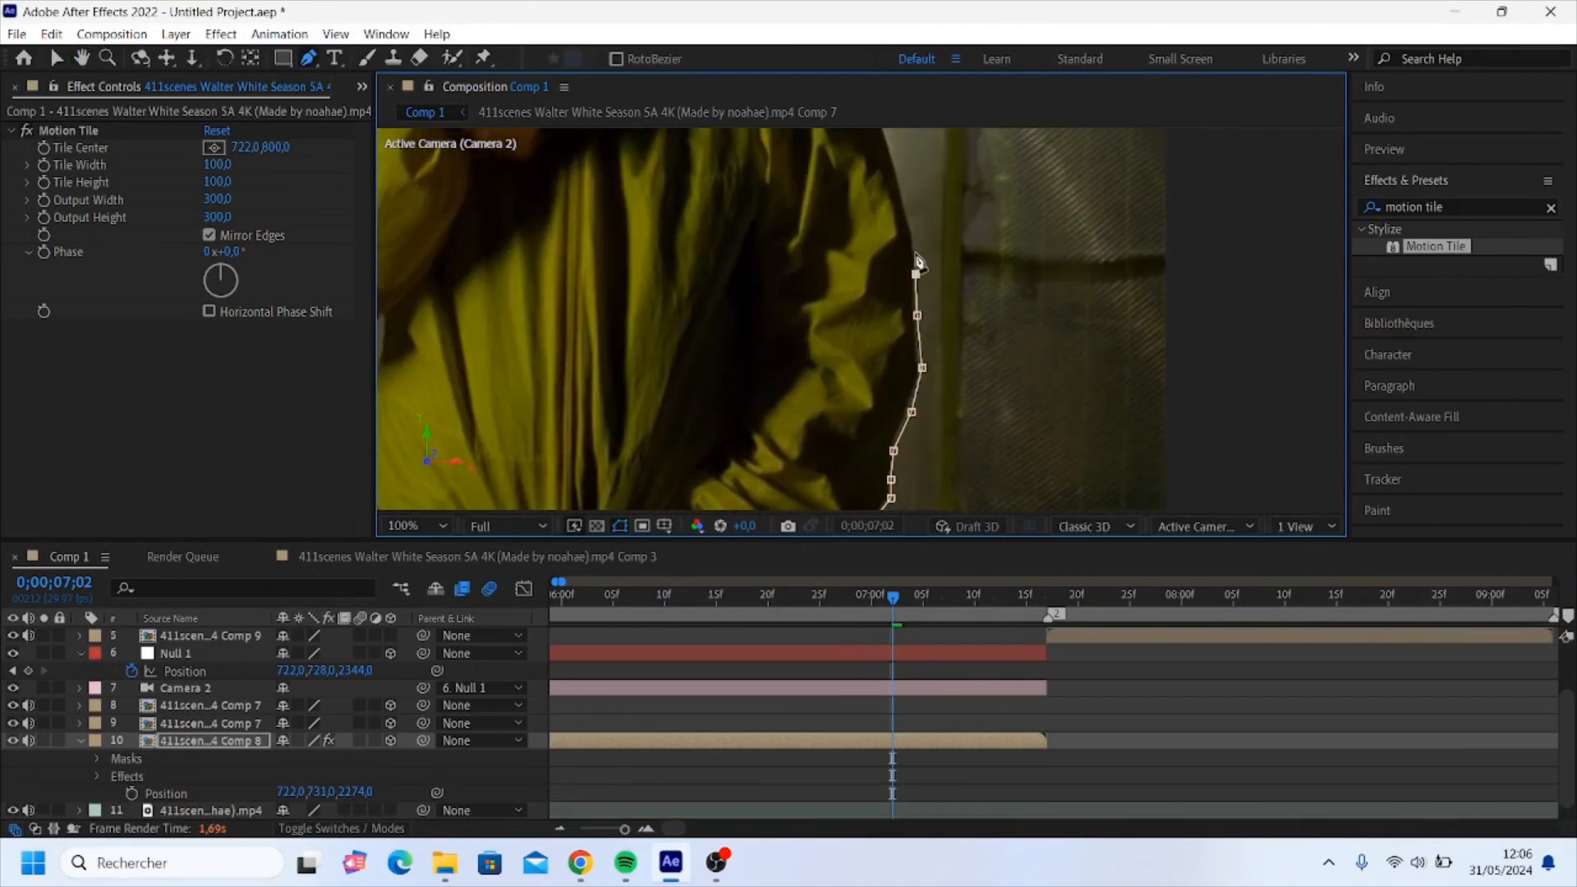
click(881, 260)
click(884, 236)
click(889, 212)
drag(889, 213, 919, 336)
click(907, 283)
click(895, 237)
click(764, 236)
click(1121, 242)
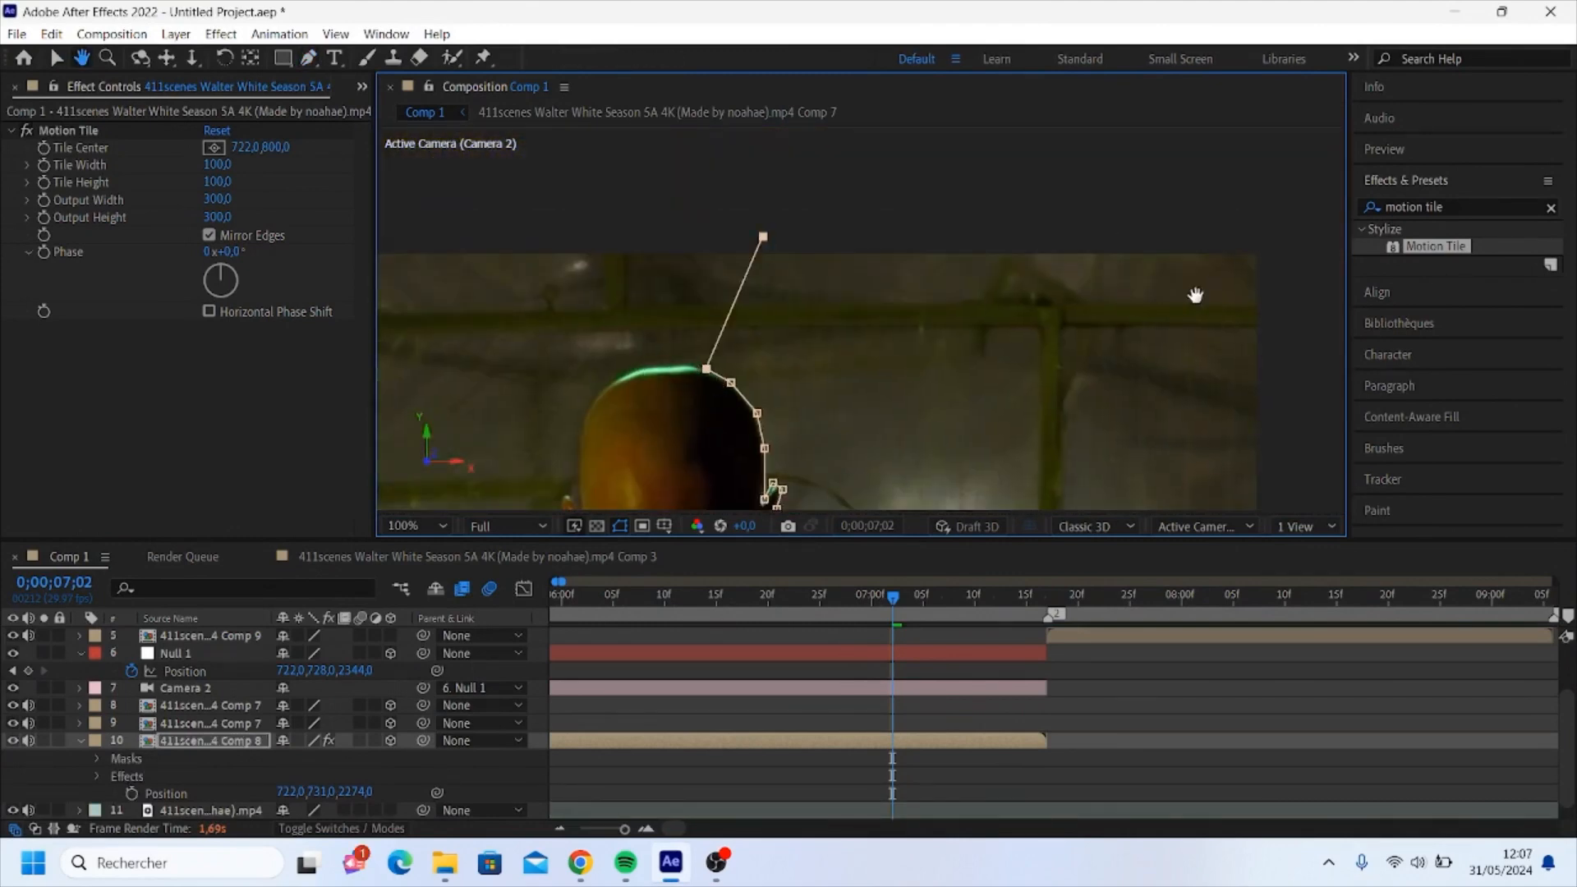
click(1025, 356)
click(602, 339)
key(shift+slash)
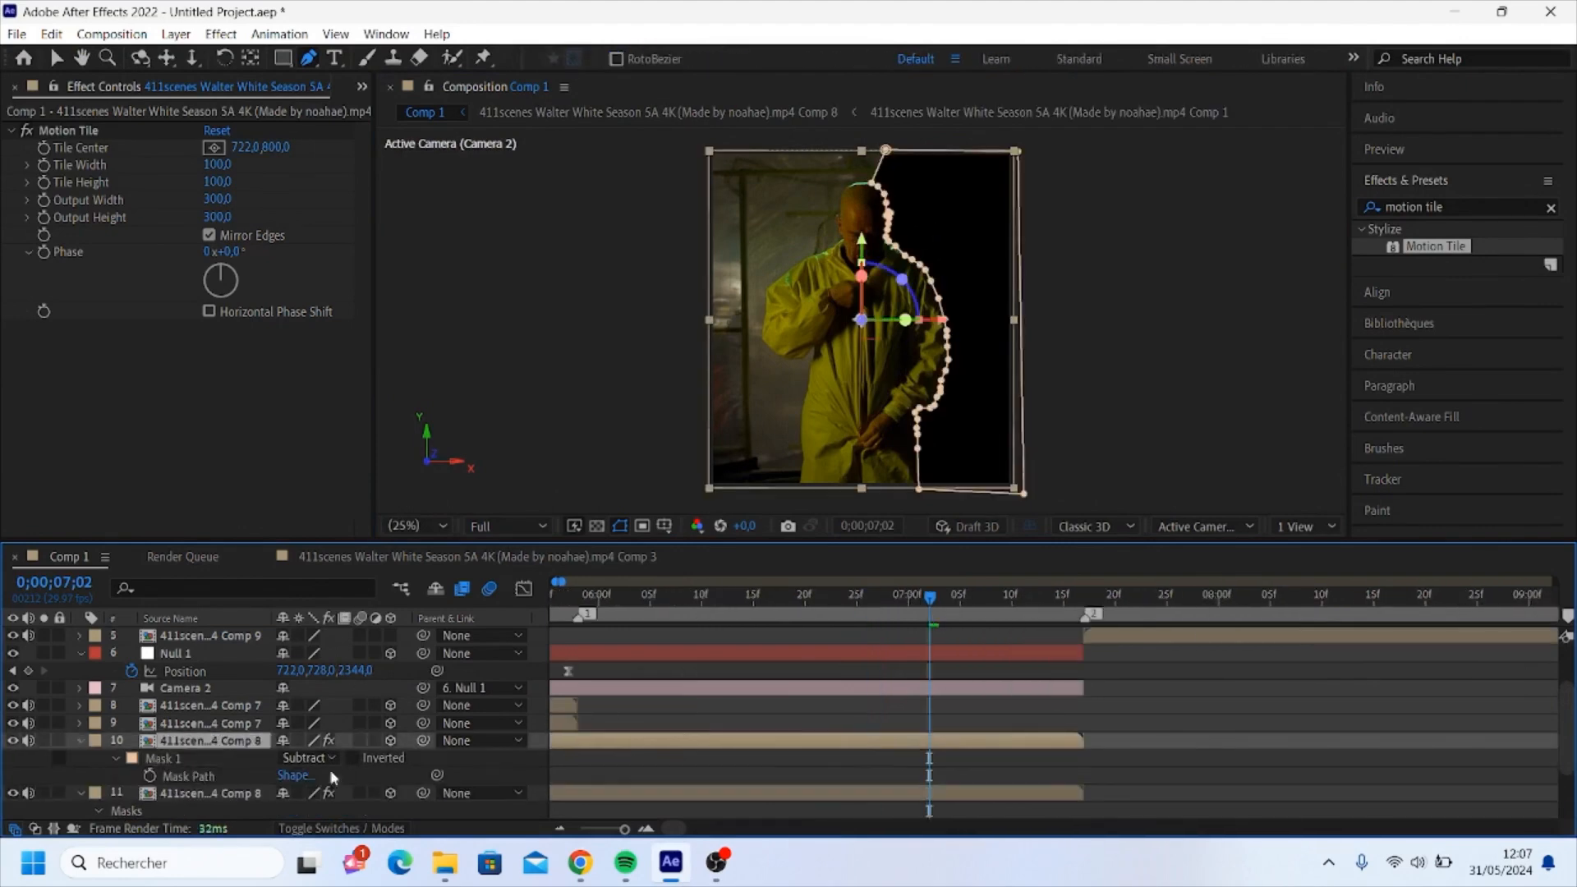
- Keyframe the upper Comp 8 copy's opacity from 100% at 0;00;07;02 to 0% at marker 2, and preview the fade
drag(1077, 620, 1086, 620)
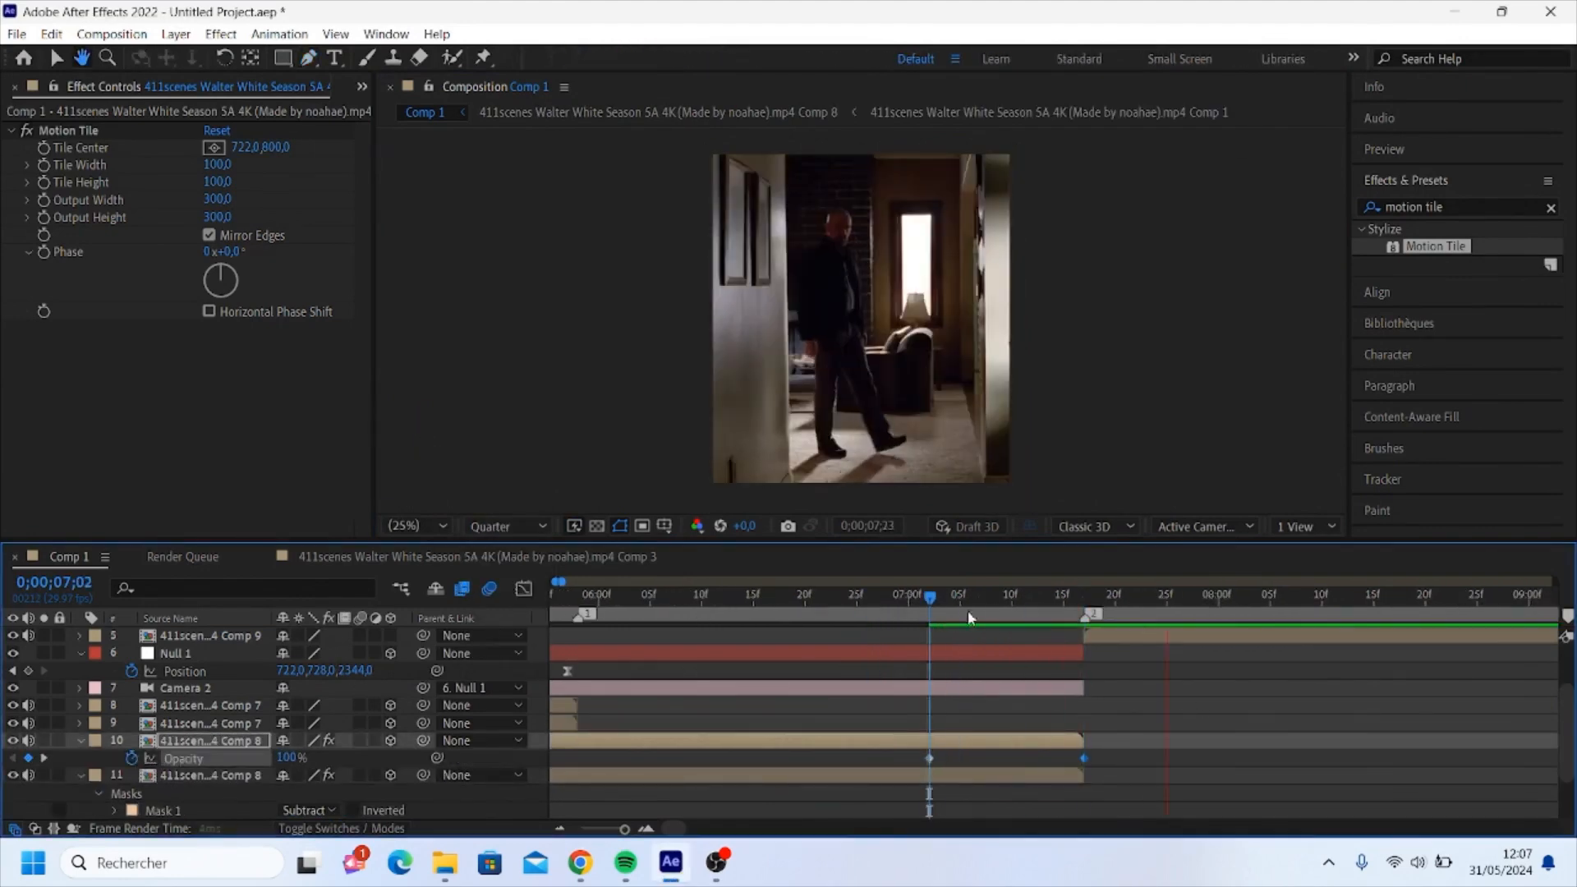
key(space)
- Set the lower Comp 8 copy's Mask 1 feather to 30 pixels and expansion to 3 pixels, and show Comp 9's position
click(116, 773)
key(m)
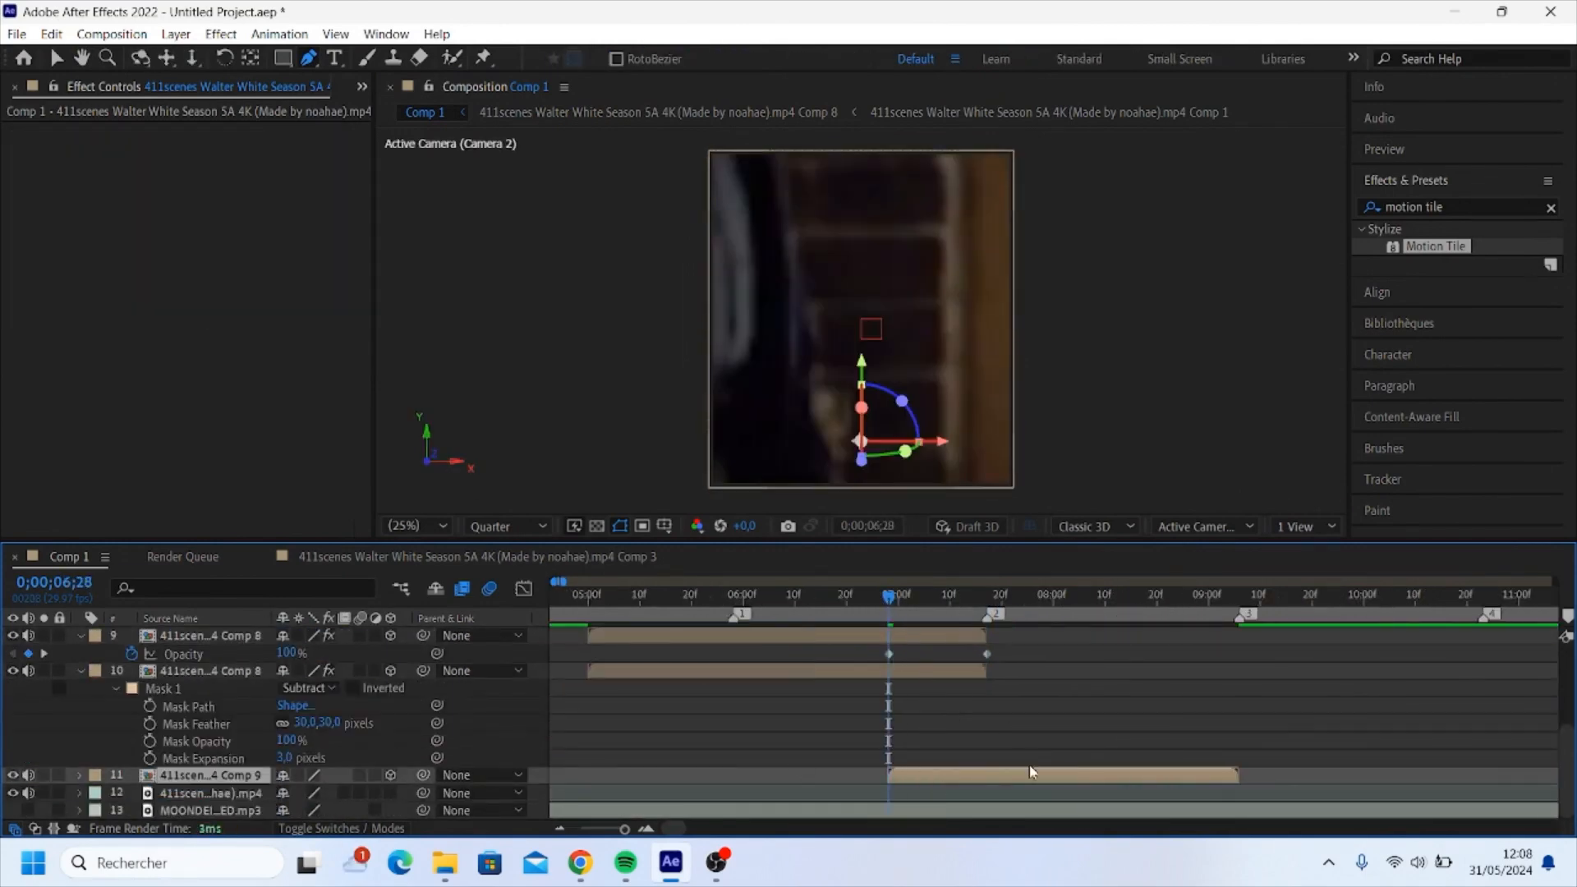
key(p)
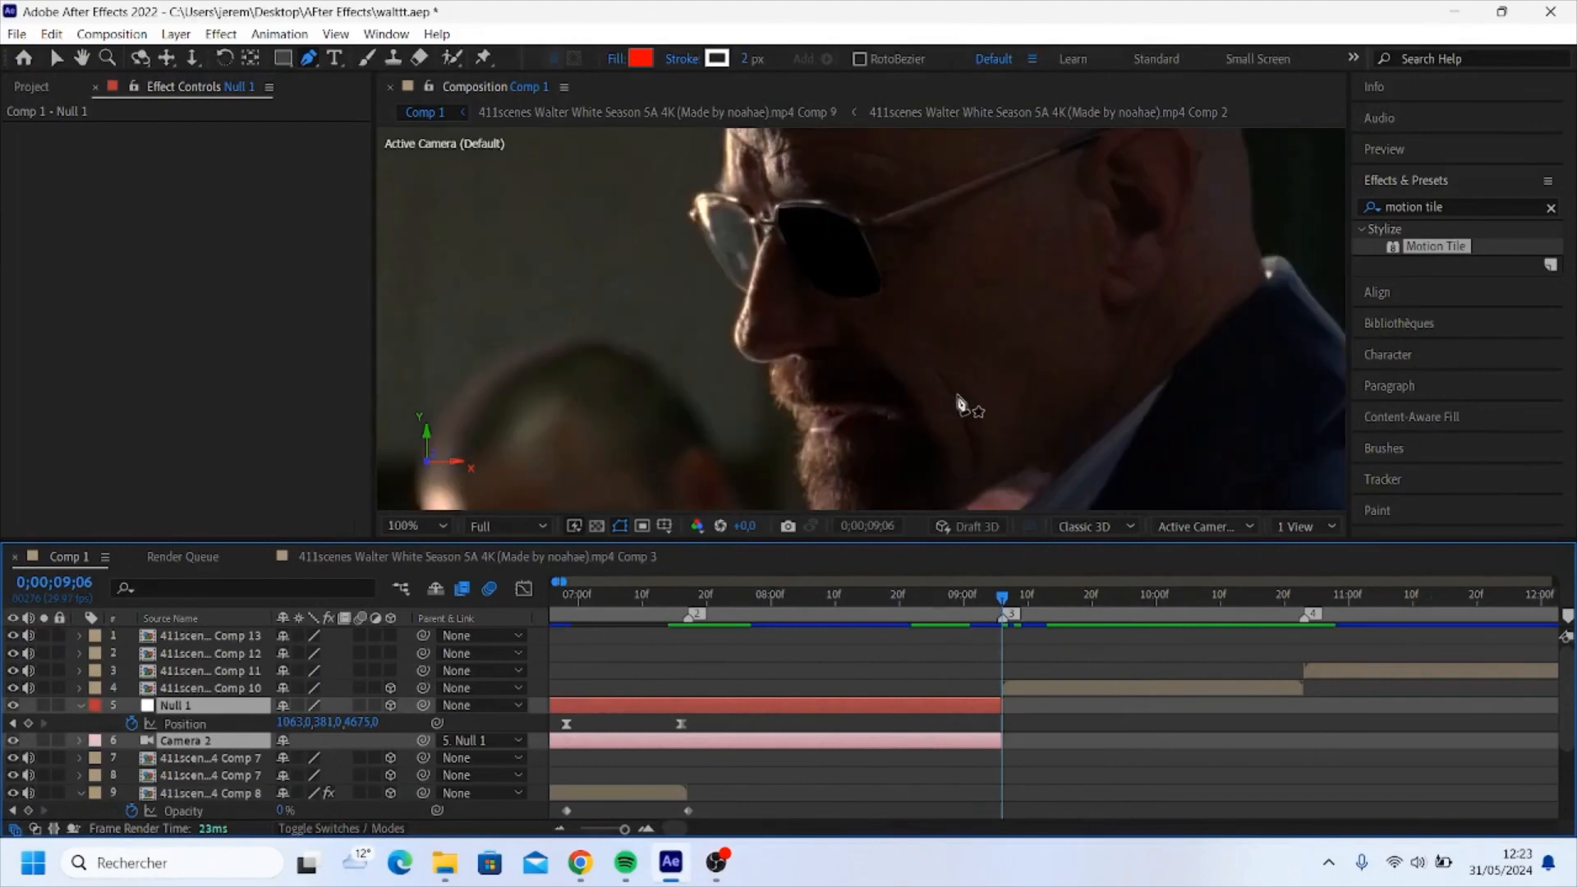
- Fit the composition view up to 100% and extend Null 1 and Camera 2 to marker 4
click(429, 527)
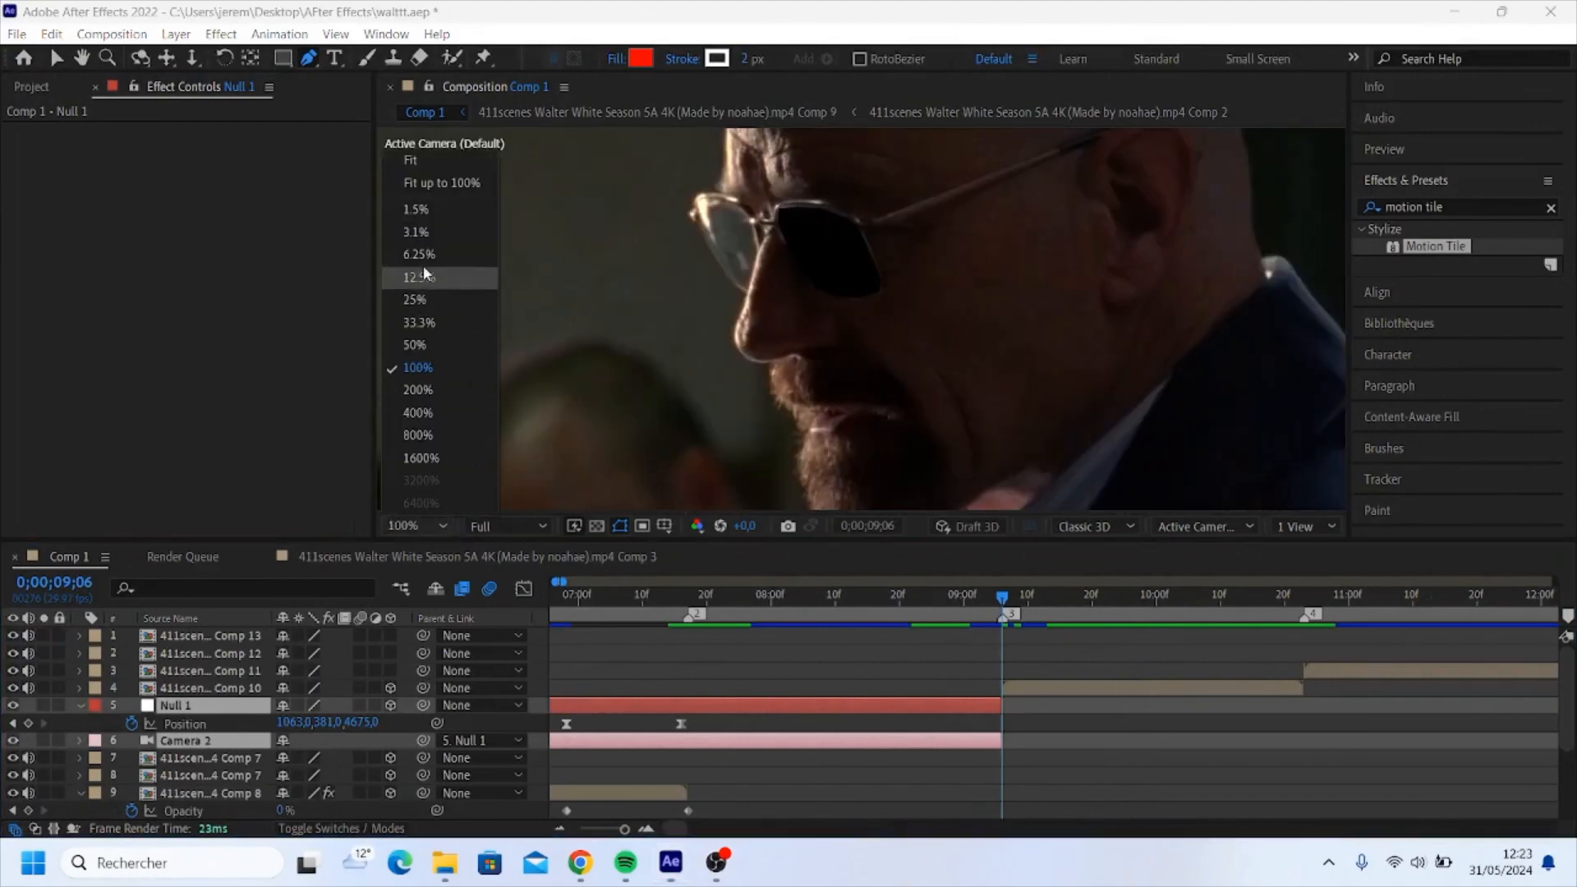
click(447, 182)
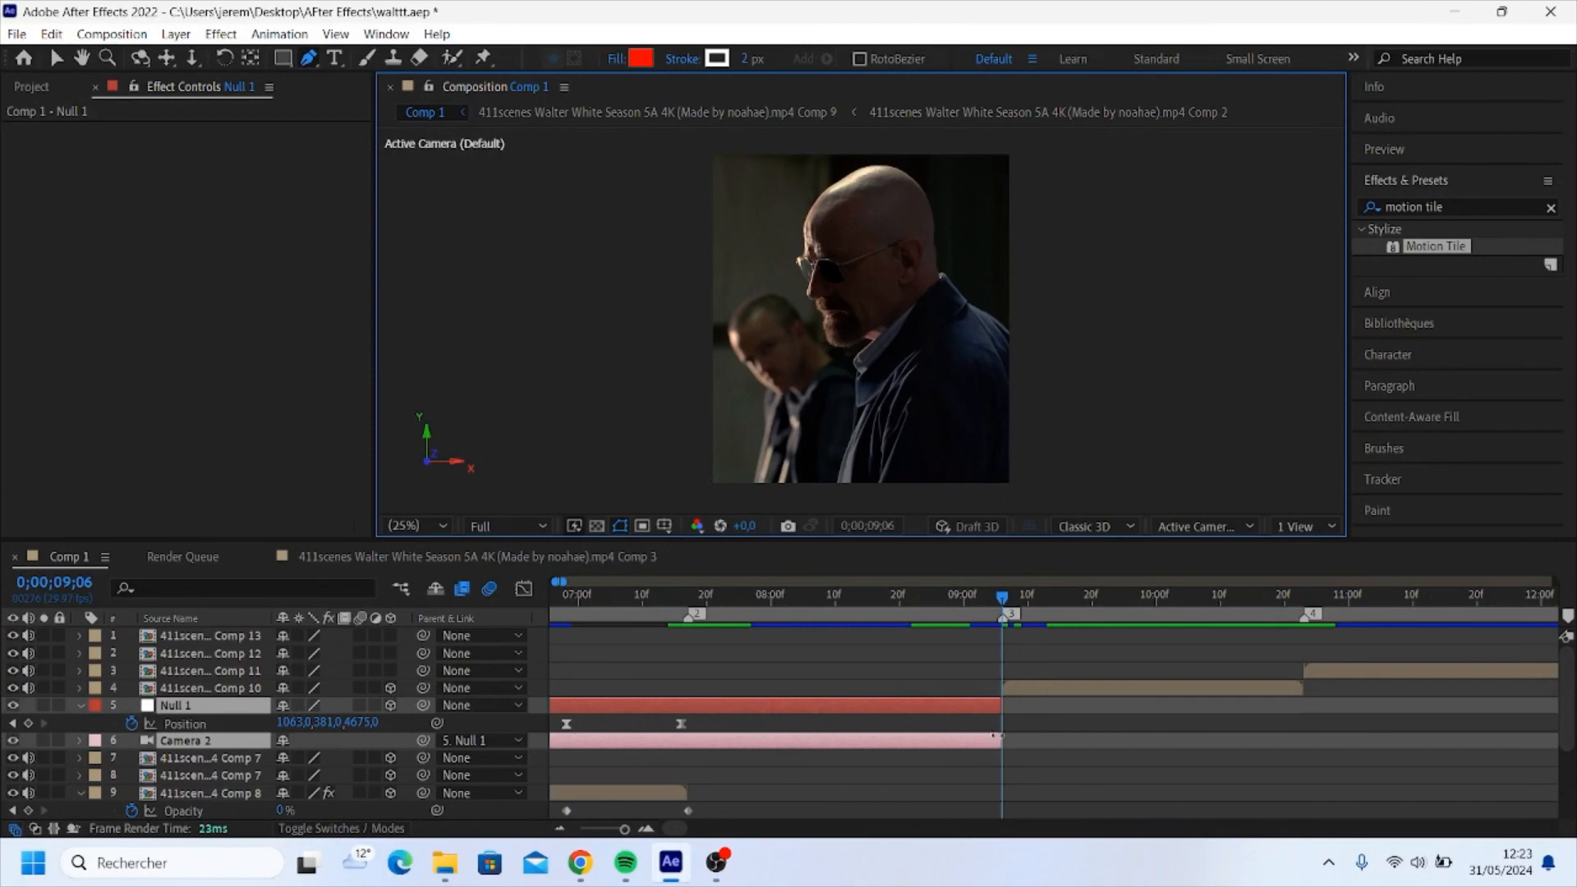
drag(1003, 737, 1311, 734)
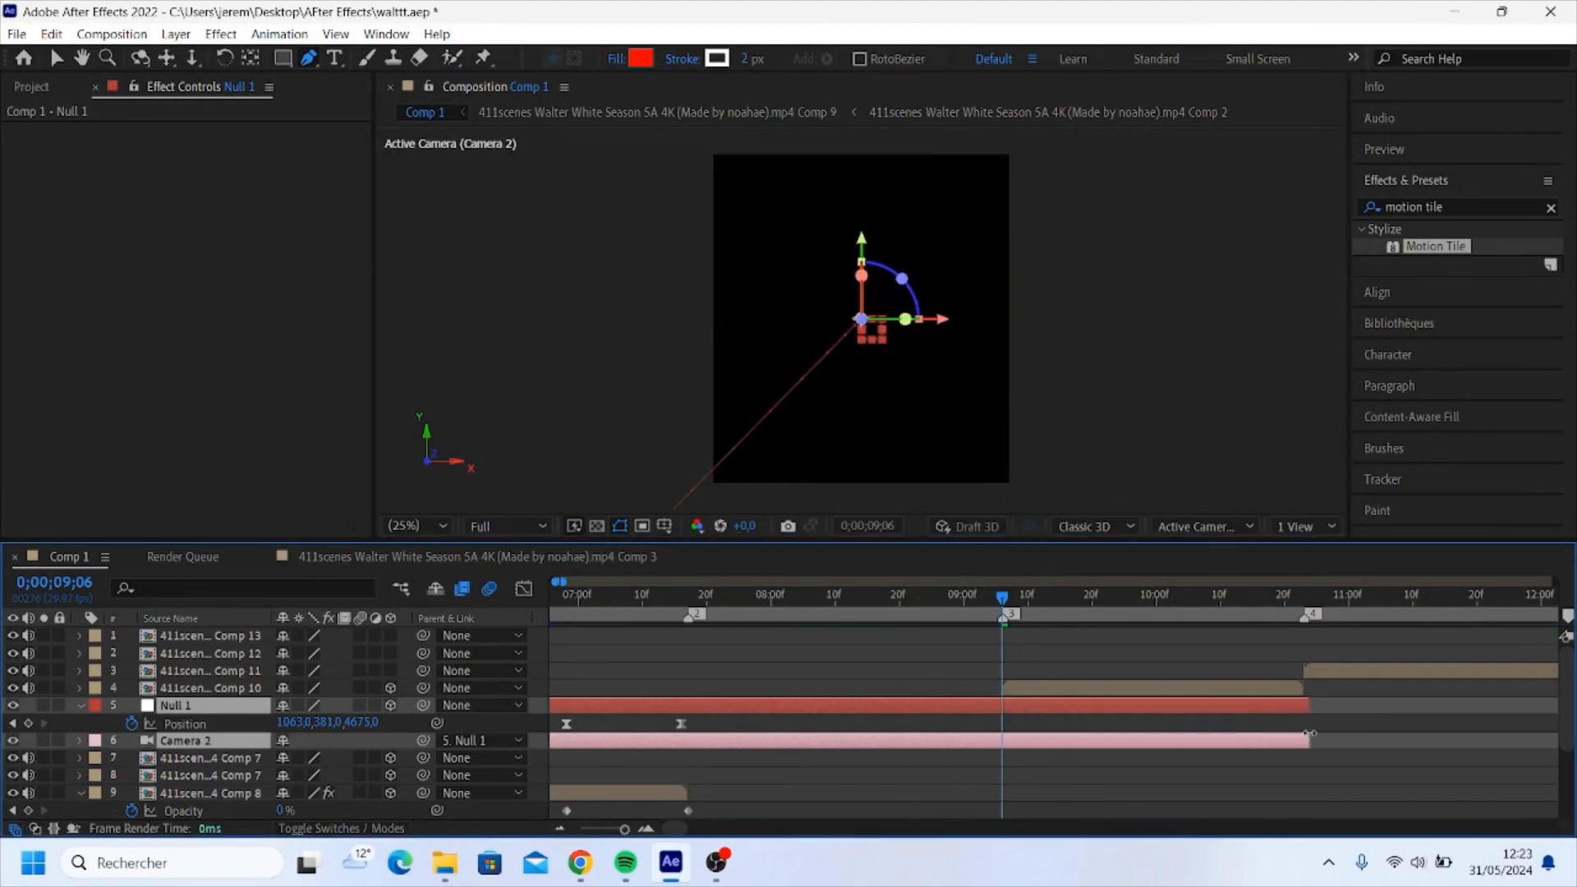
click(1095, 776)
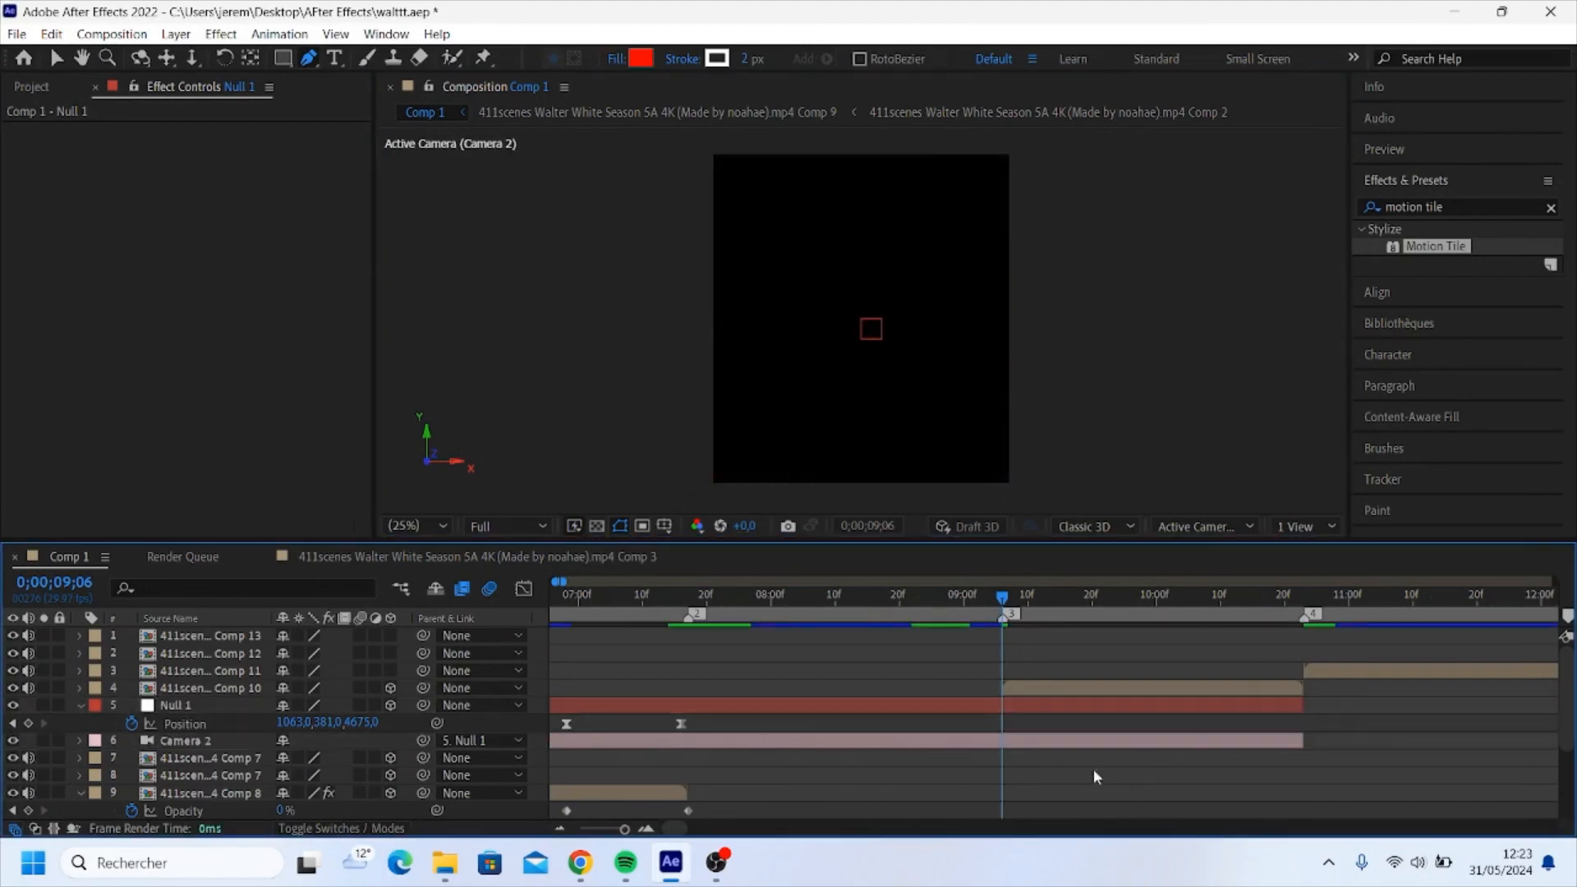
- Show Comp 10's position at marker 3 and set its Z value to 4000
click(1026, 694)
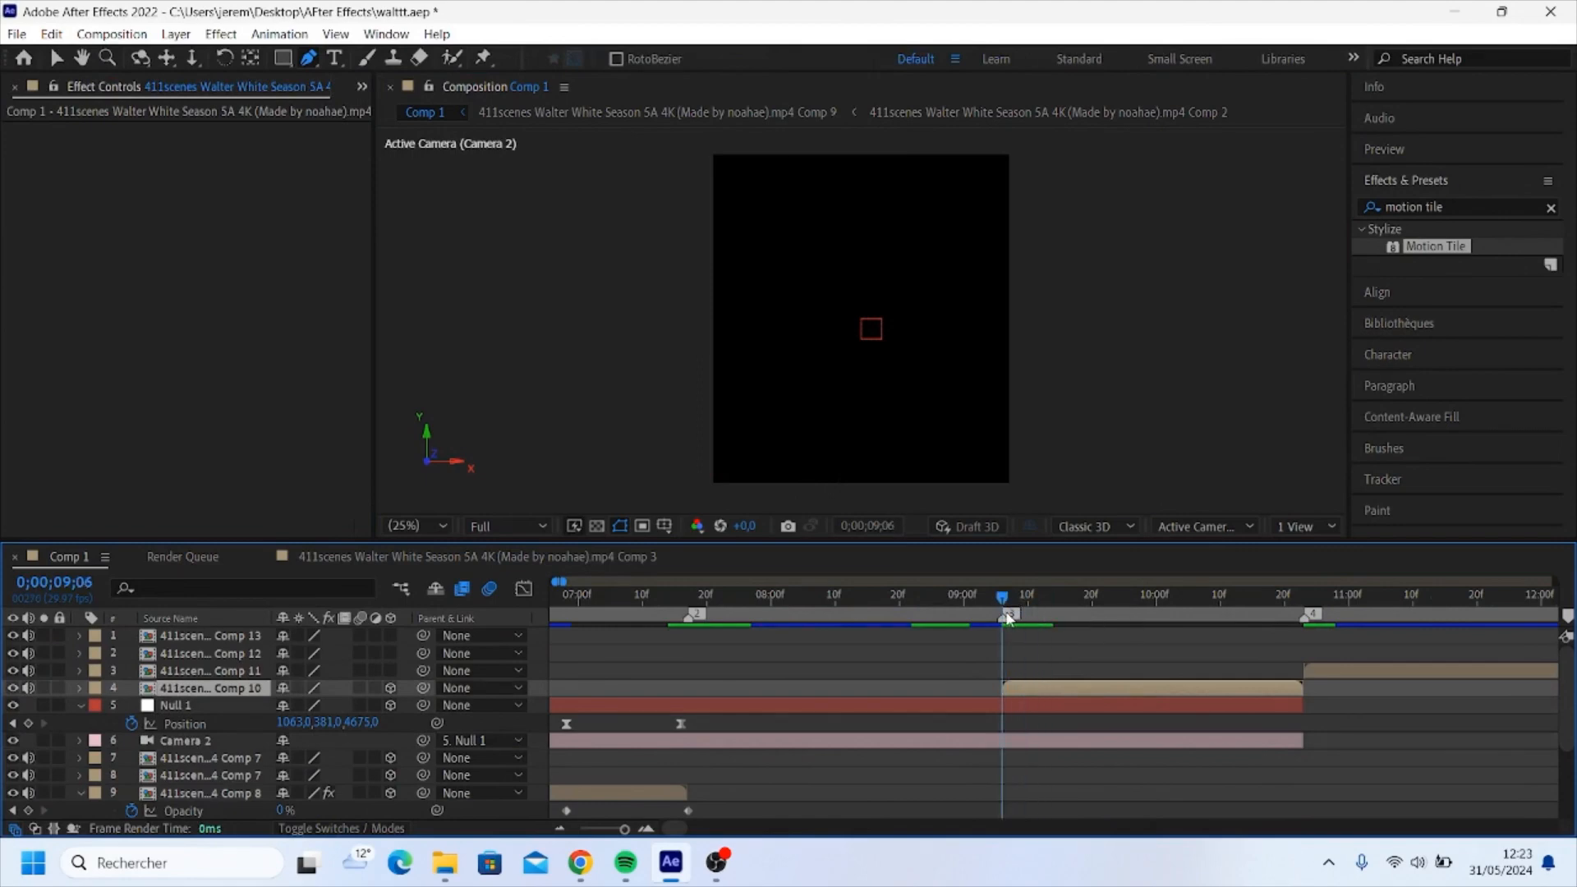
drag(1008, 617, 920, 622)
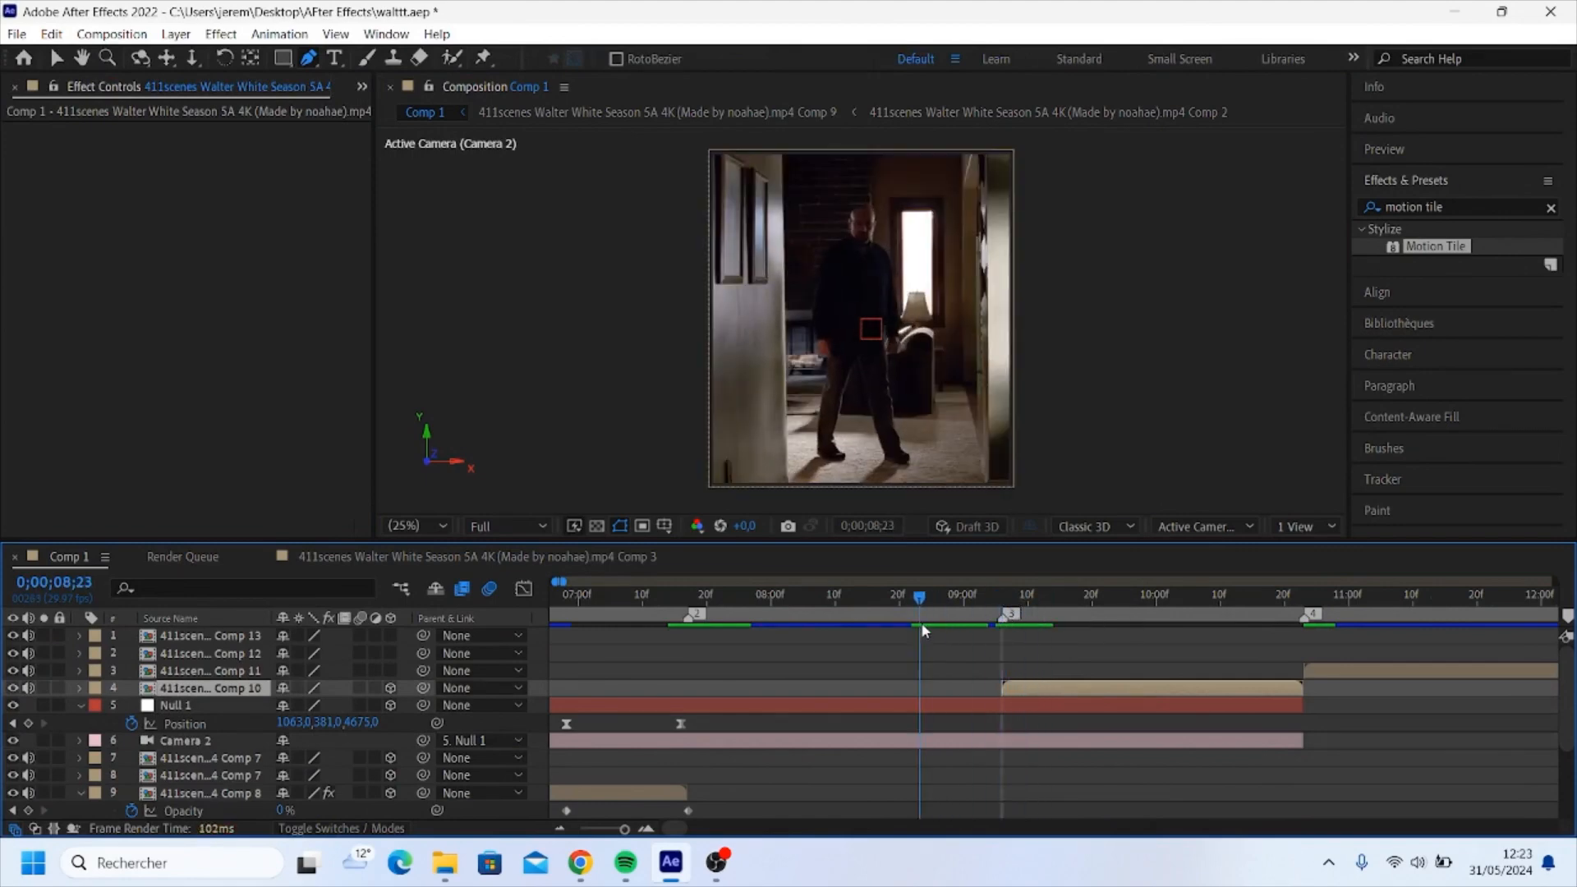
drag(920, 598, 1004, 606)
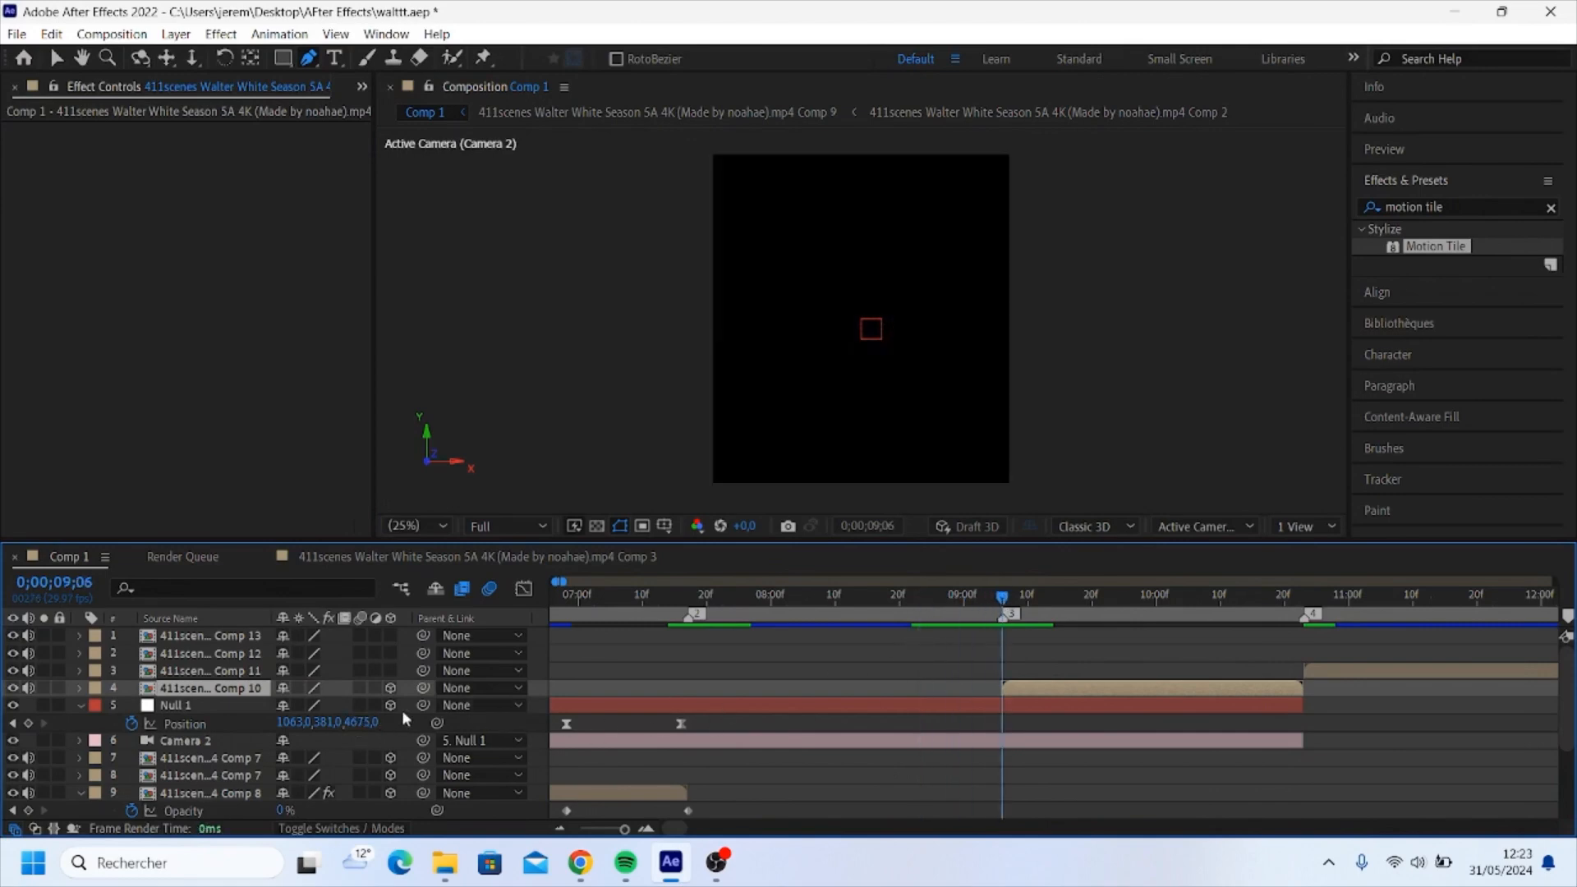
click(979, 704)
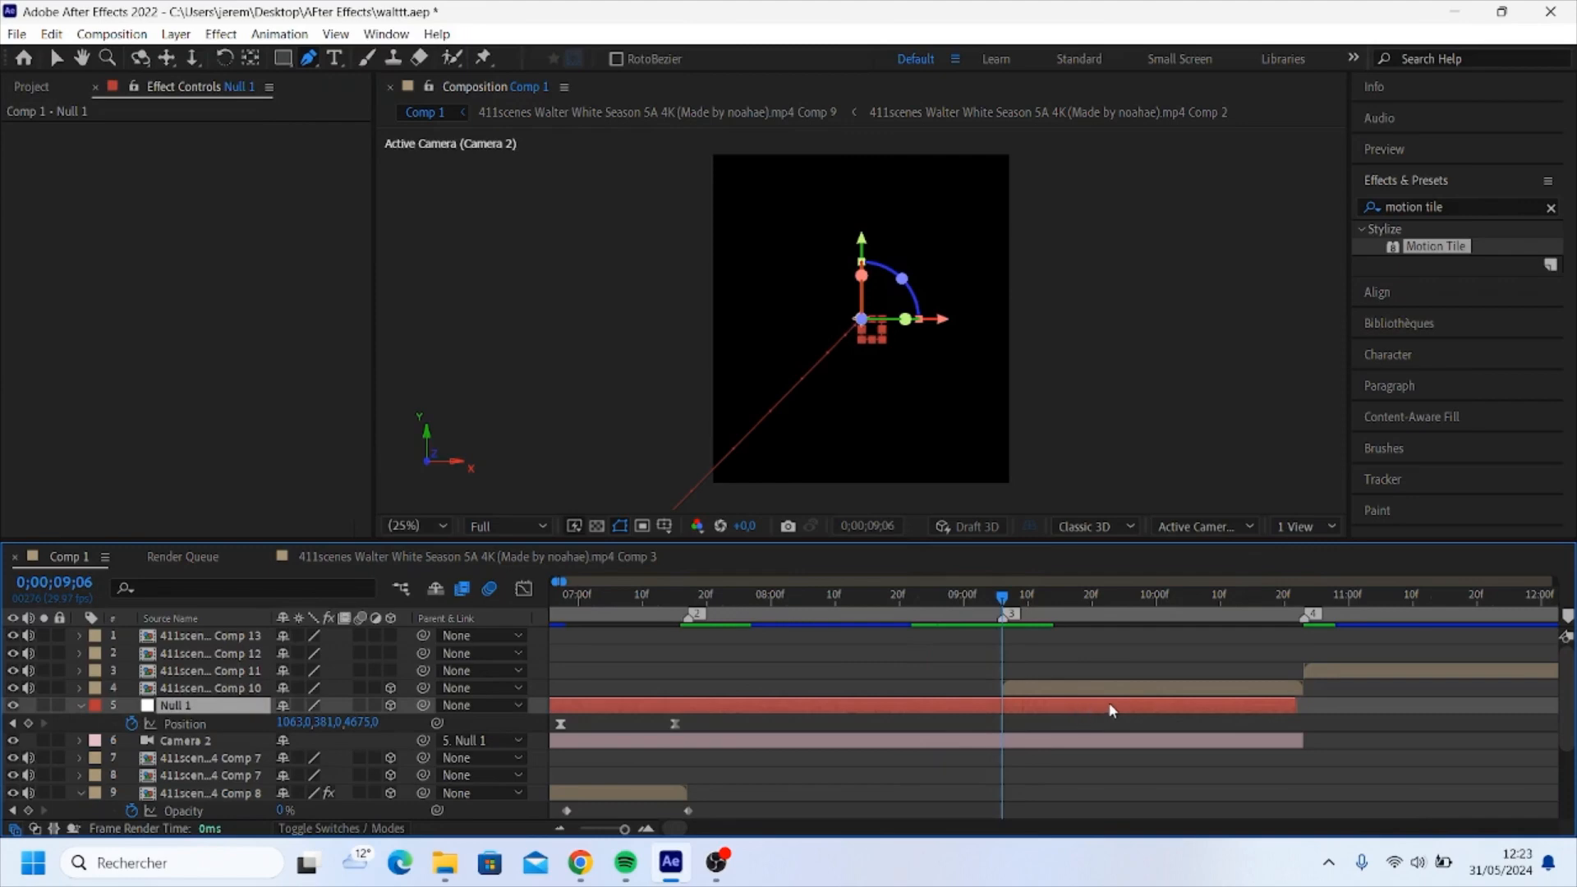
click(1094, 687)
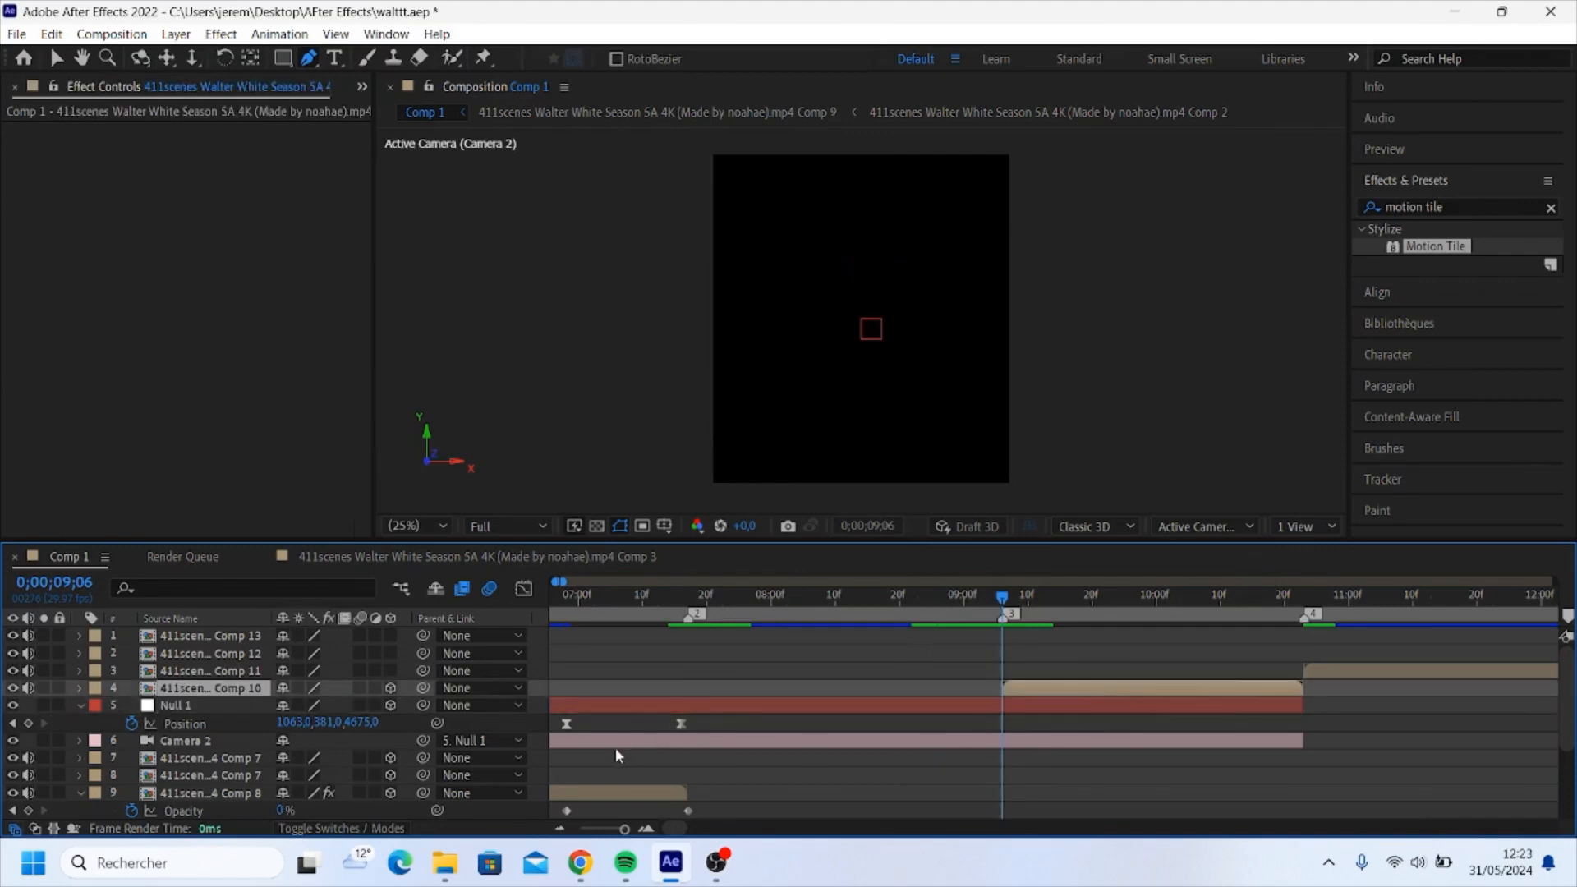
key(p)
click(346, 705)
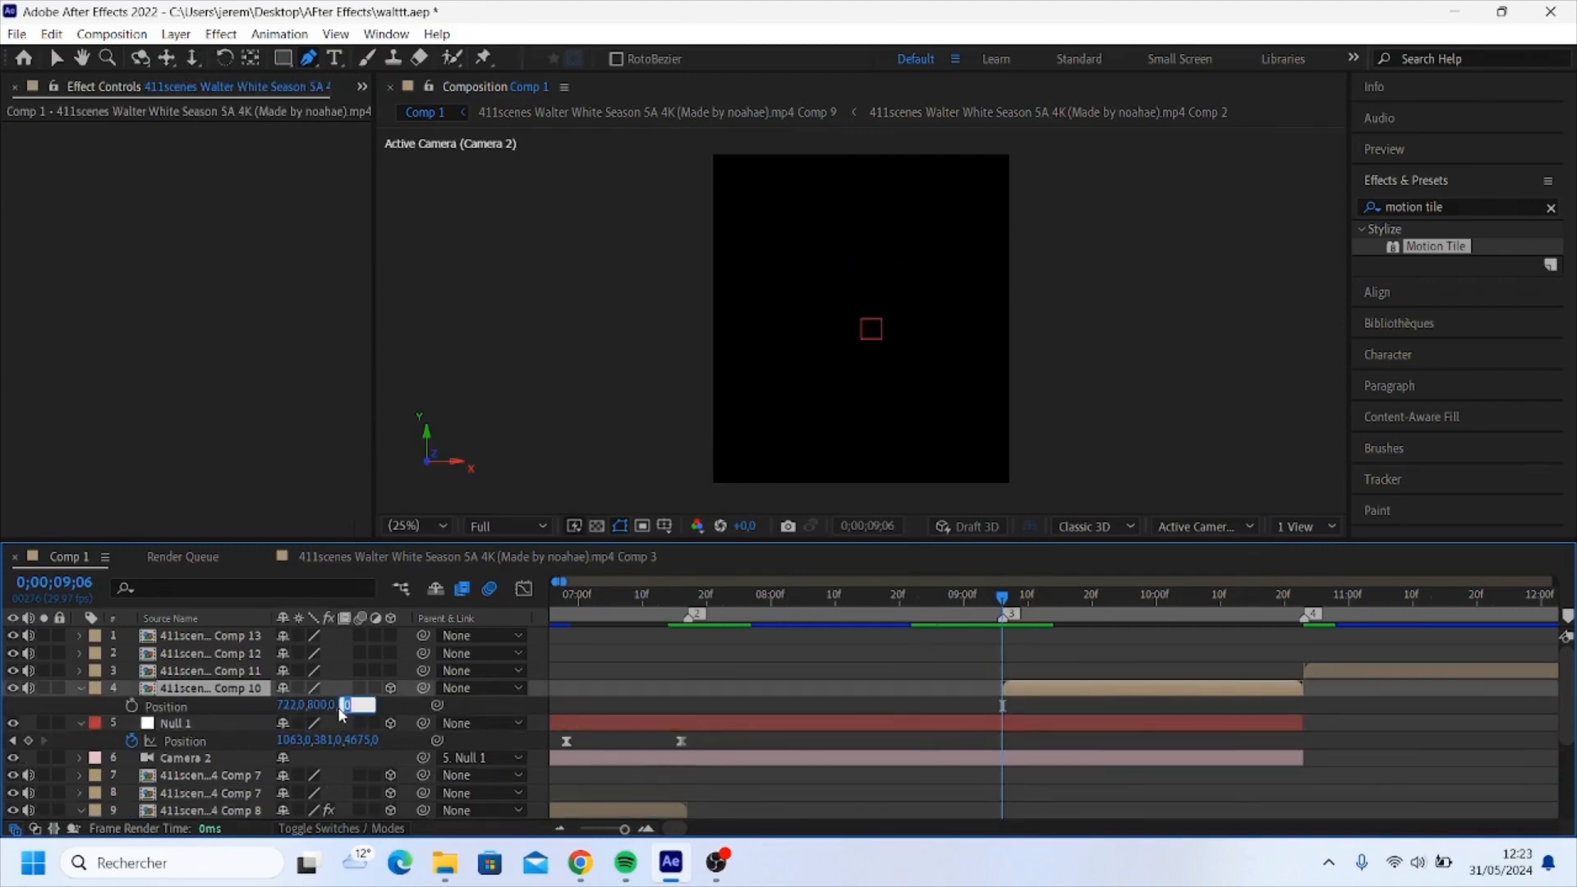
key(Return)
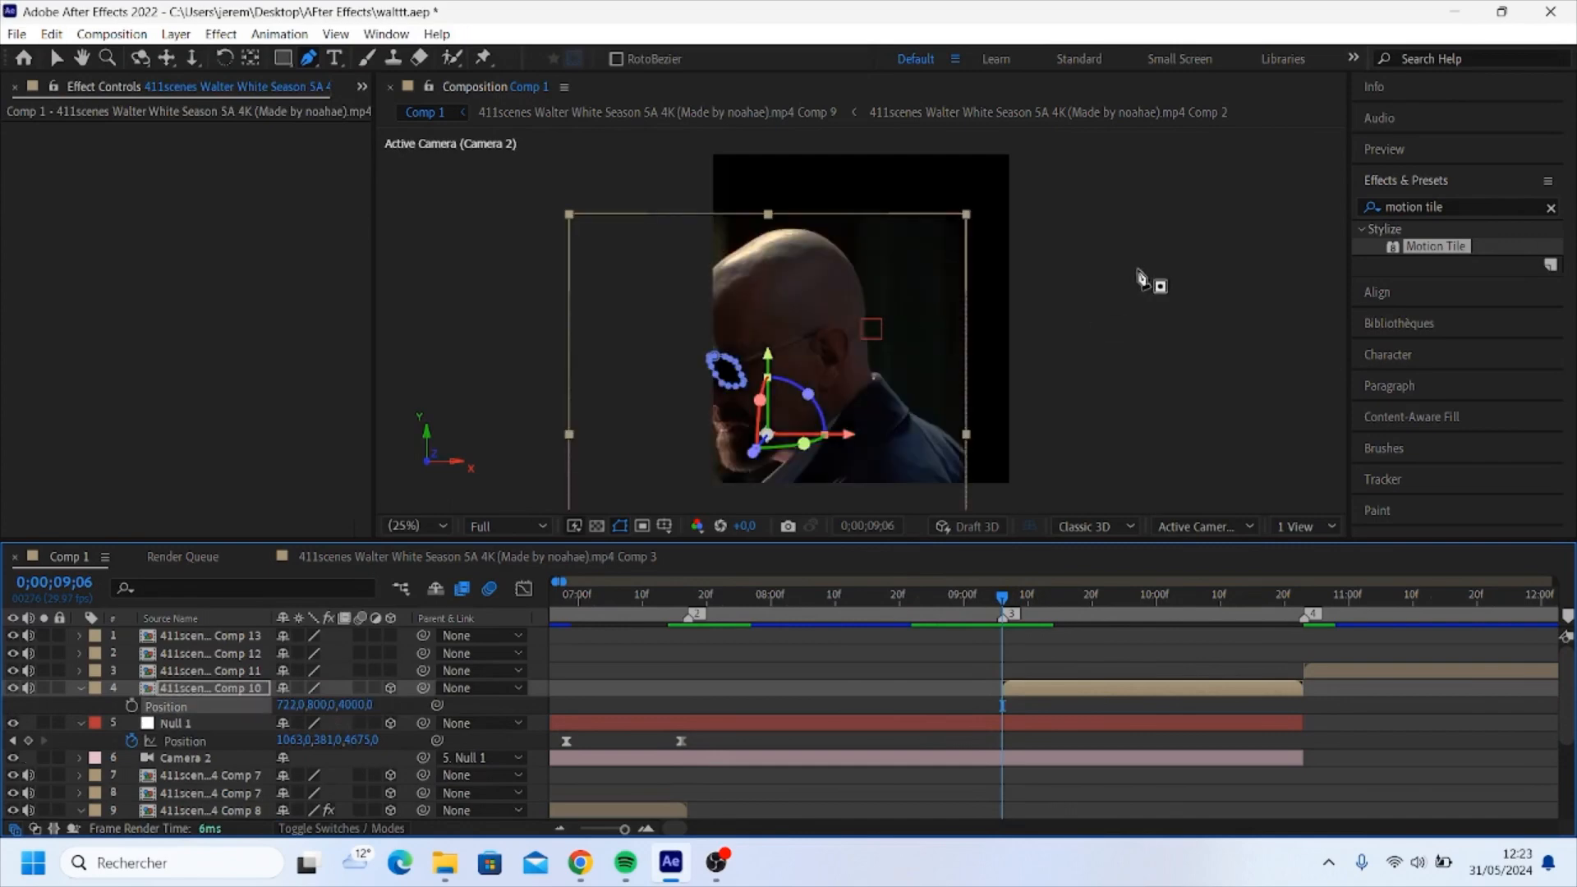
- Move the Comp 10 layer earlier in the timeline so that it starts at 0;00;08;19
click(1046, 782)
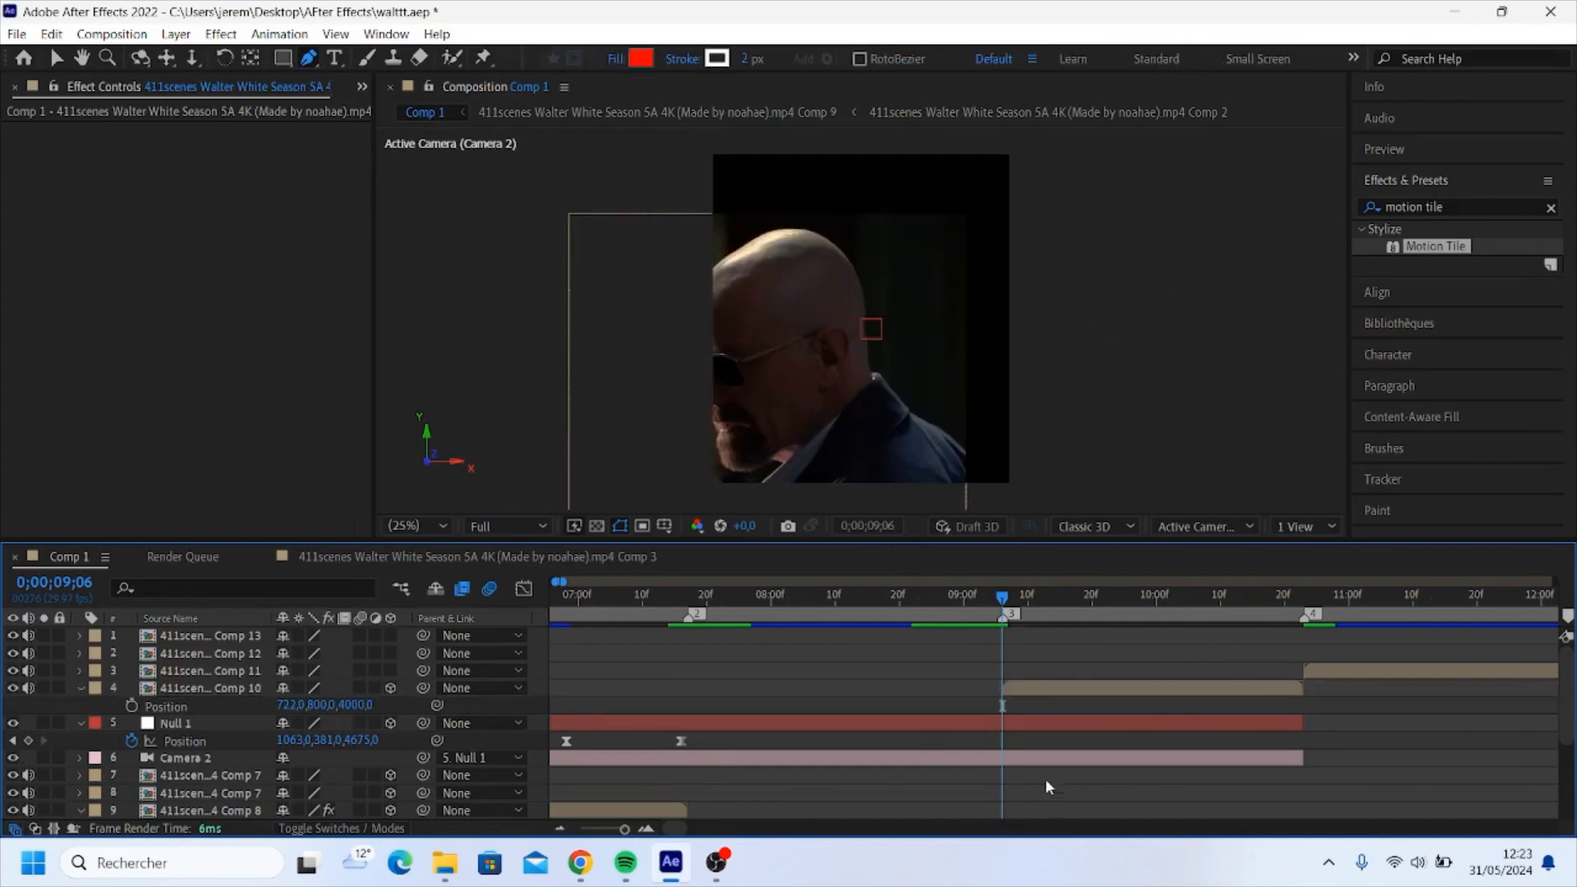
click(1034, 686)
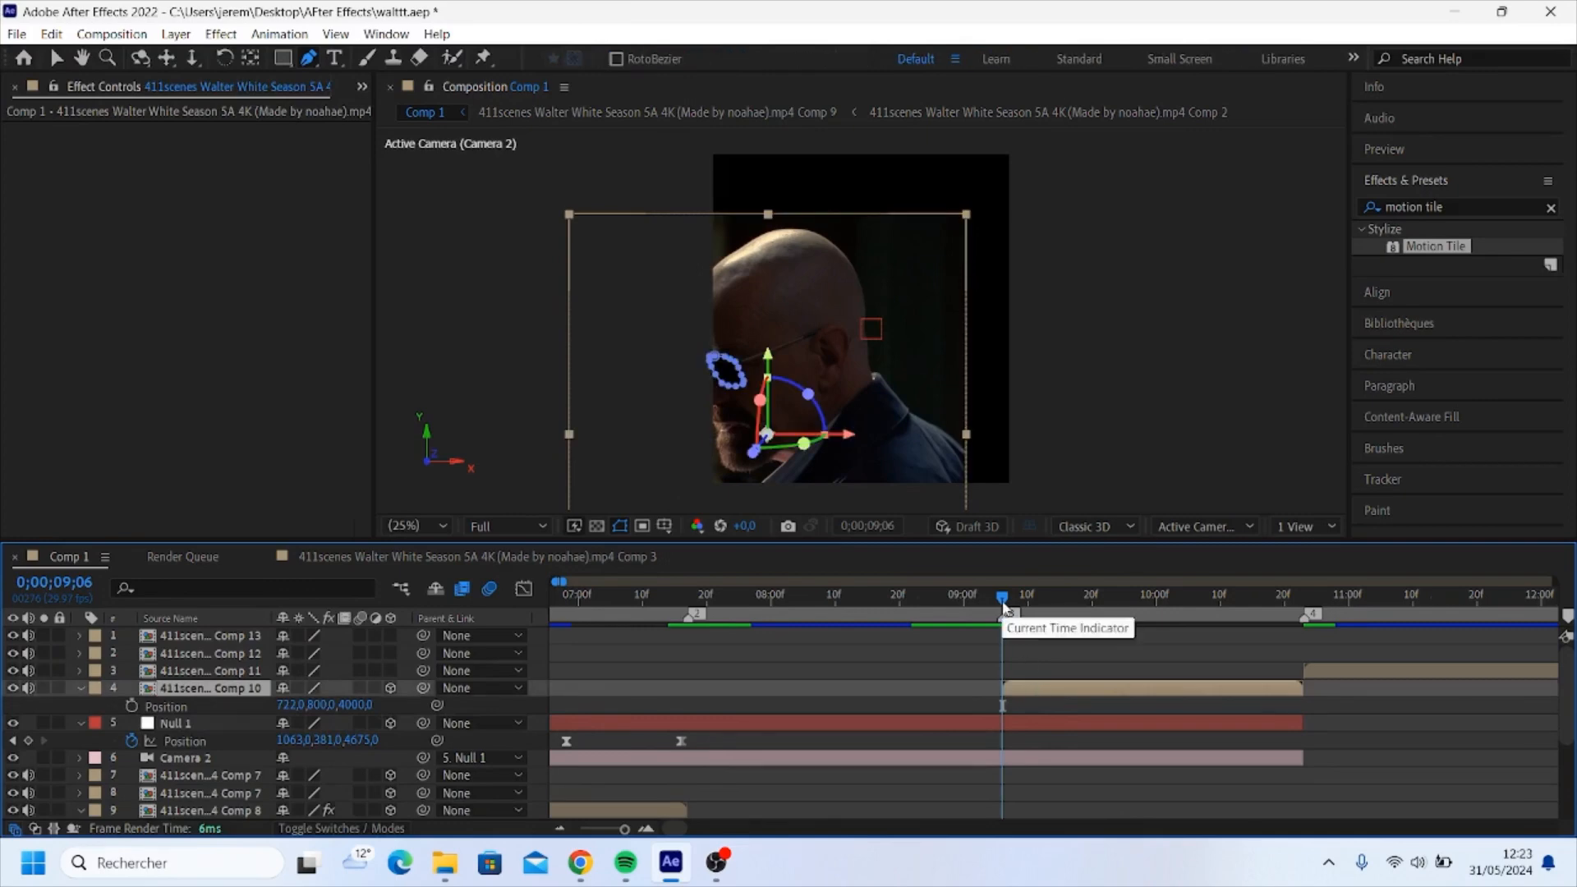
drag(1003, 608, 894, 624)
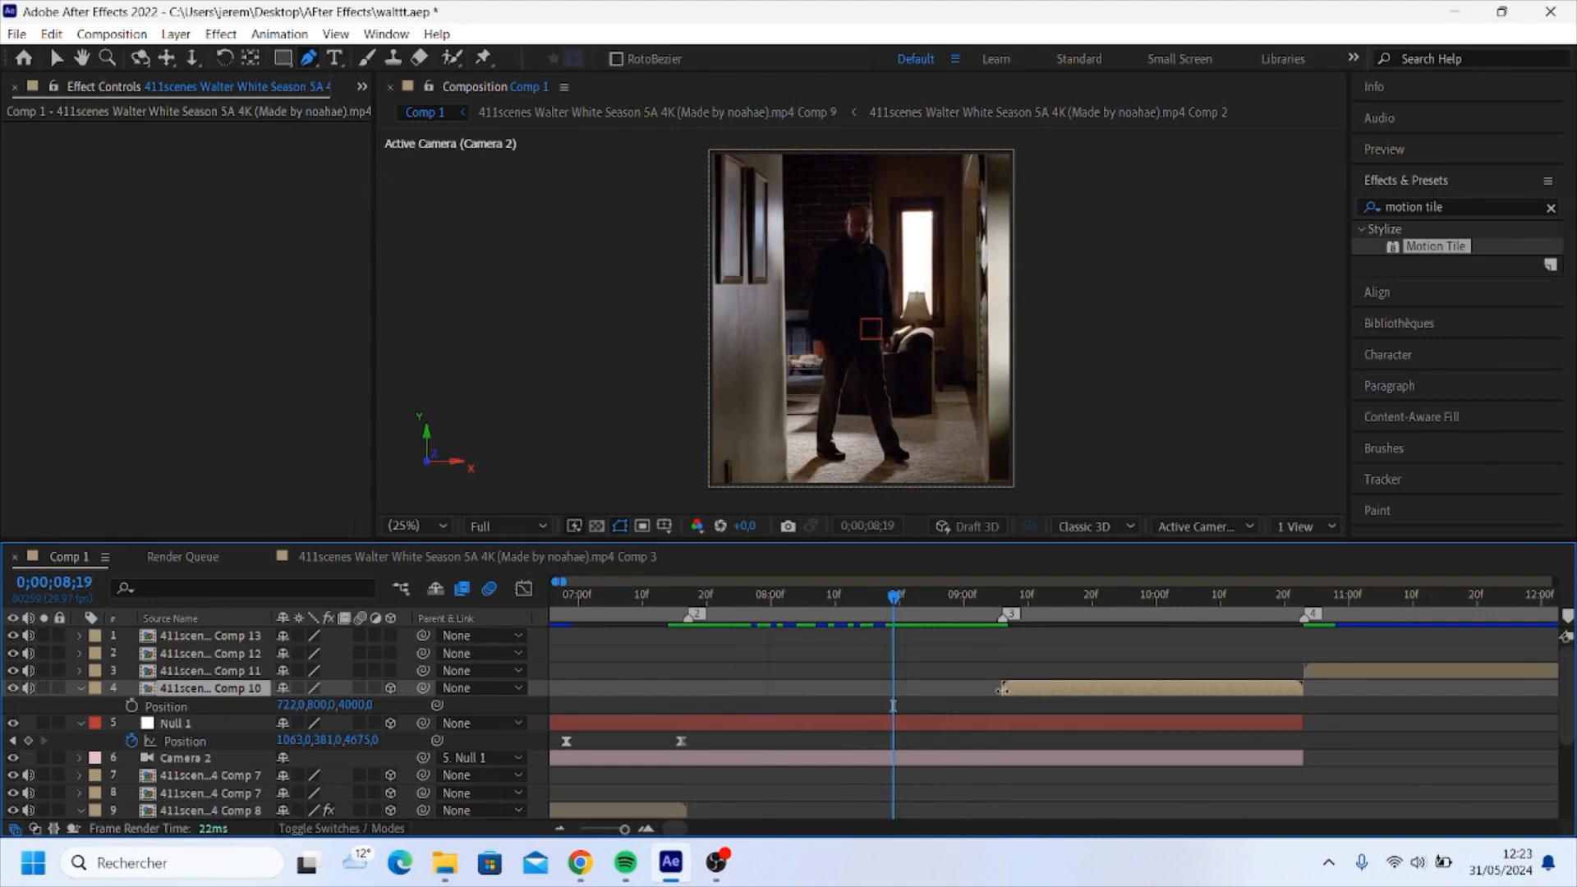
drag(1026, 690, 921, 690)
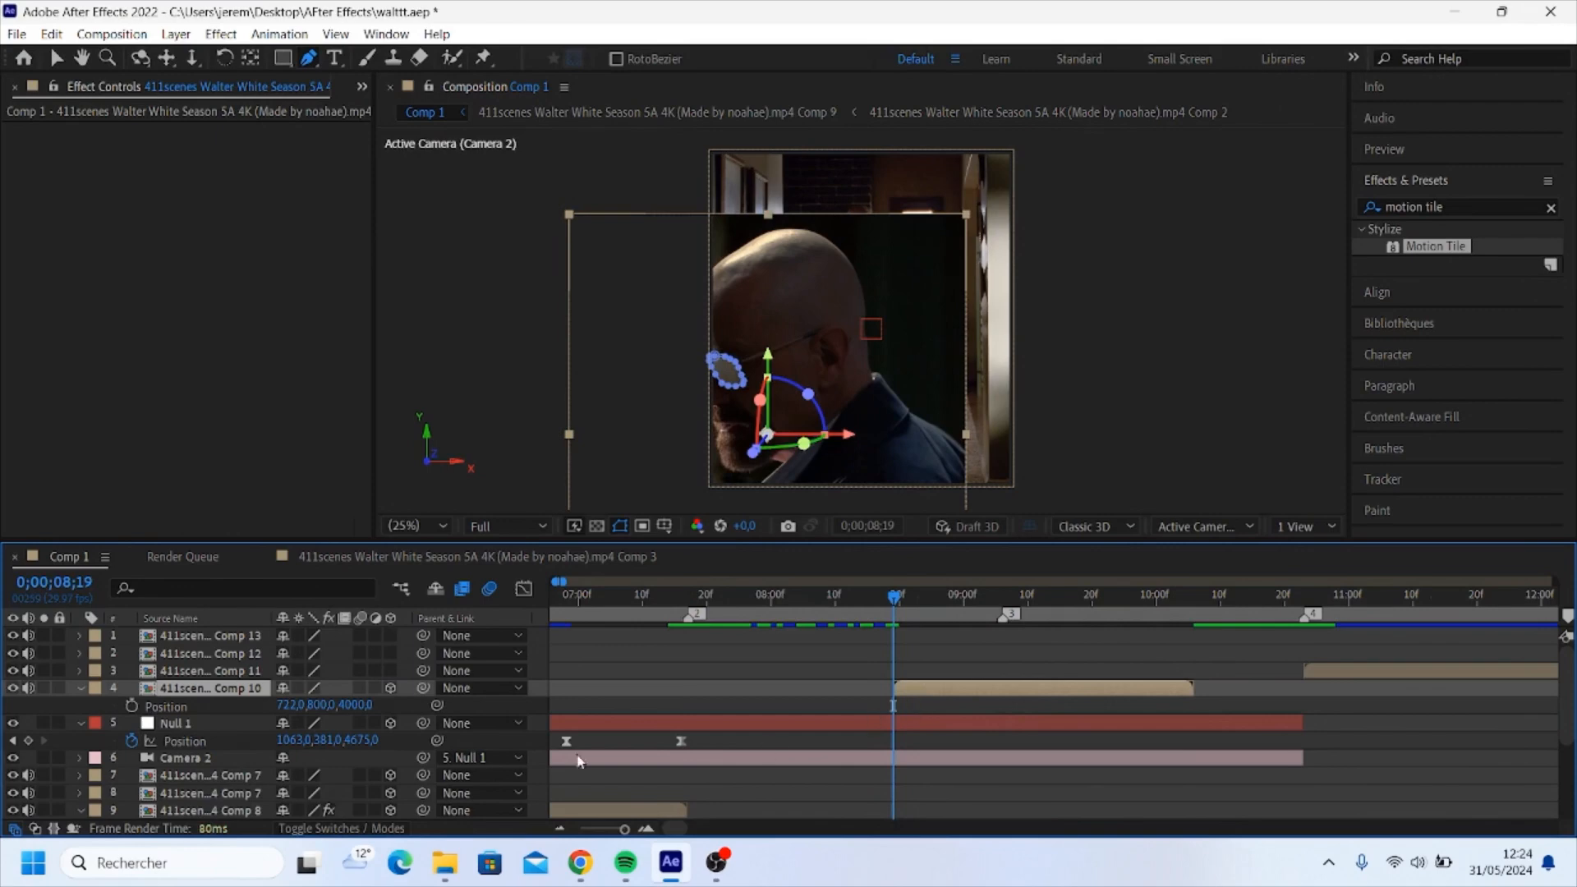
- Set Comp 10's position to 1210, 607, 2102 so the masked sunglasses lens frames the whole doorway shot
drag(293, 706, 722, 739)
mouse_move(337, 707)
mouse_down()
mouse_move(115, 713)
mouse_move(328, 707)
mouse_up()
drag(361, 706, 289, 707)
drag(323, 705, 315, 704)
drag(362, 707, 190, 715)
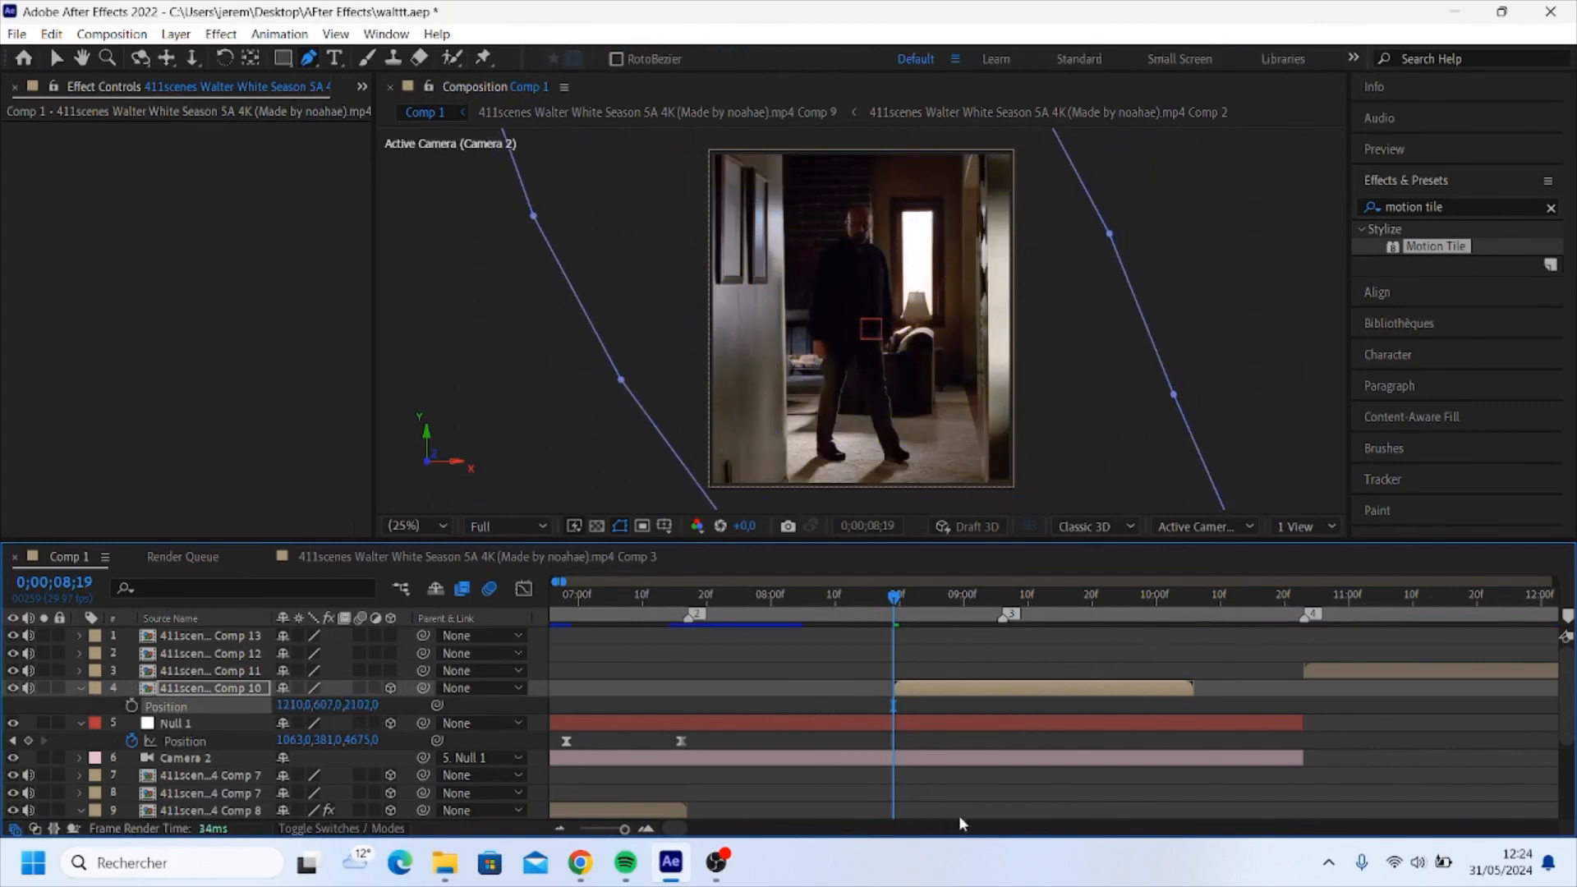
- Keyframe Null 1's position at 0;00;08;19, set its Z value to 2879 at 0;00;09;05, and preview the camera move
click(909, 726)
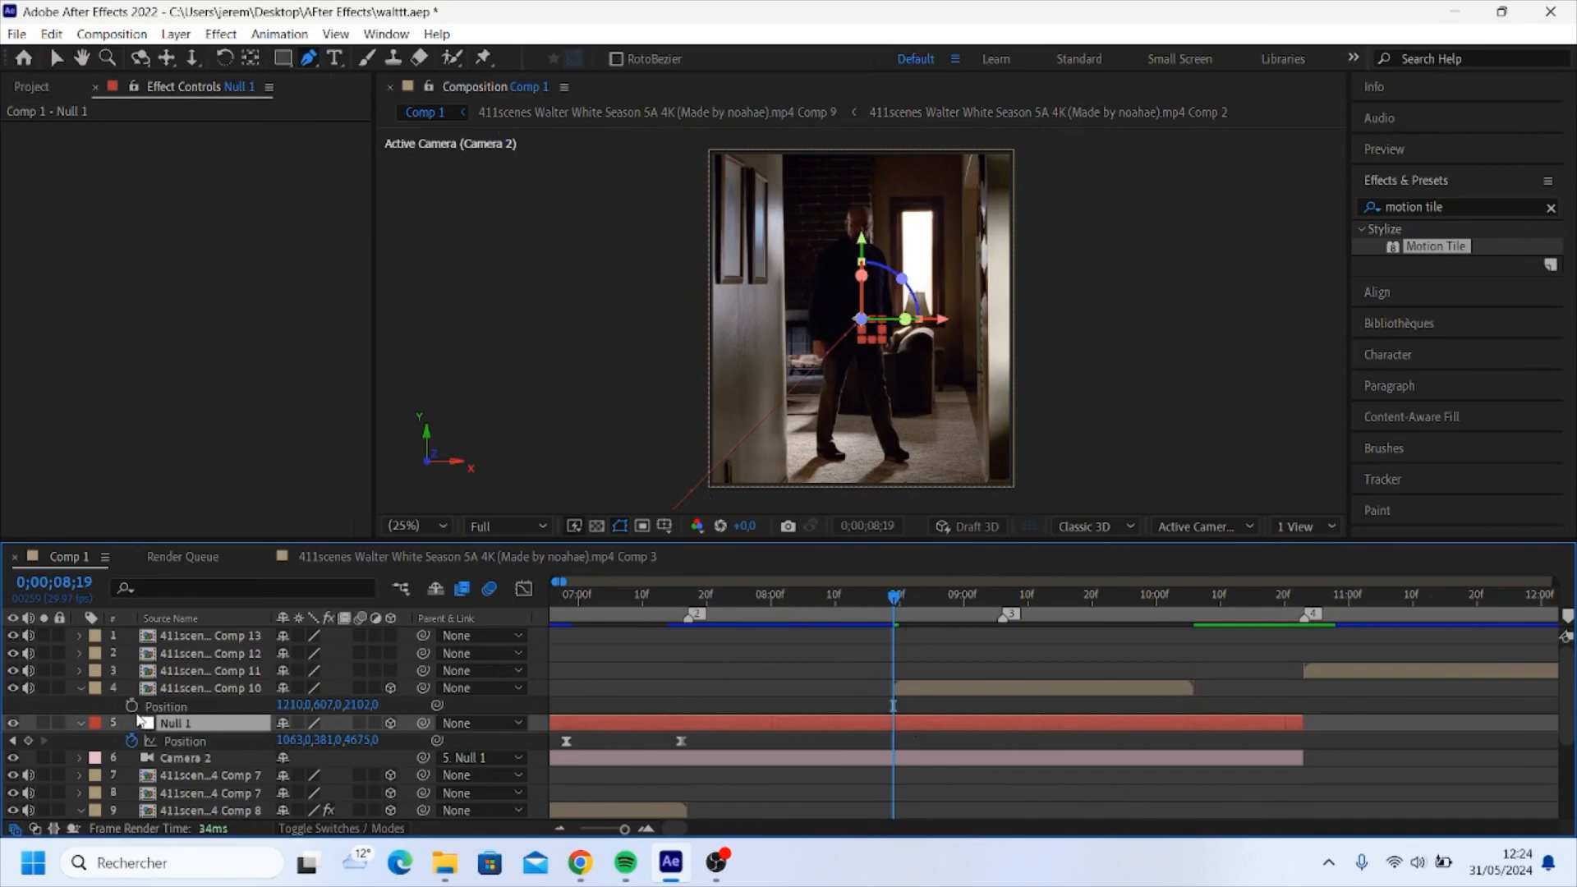
click(29, 741)
drag(893, 597, 1003, 610)
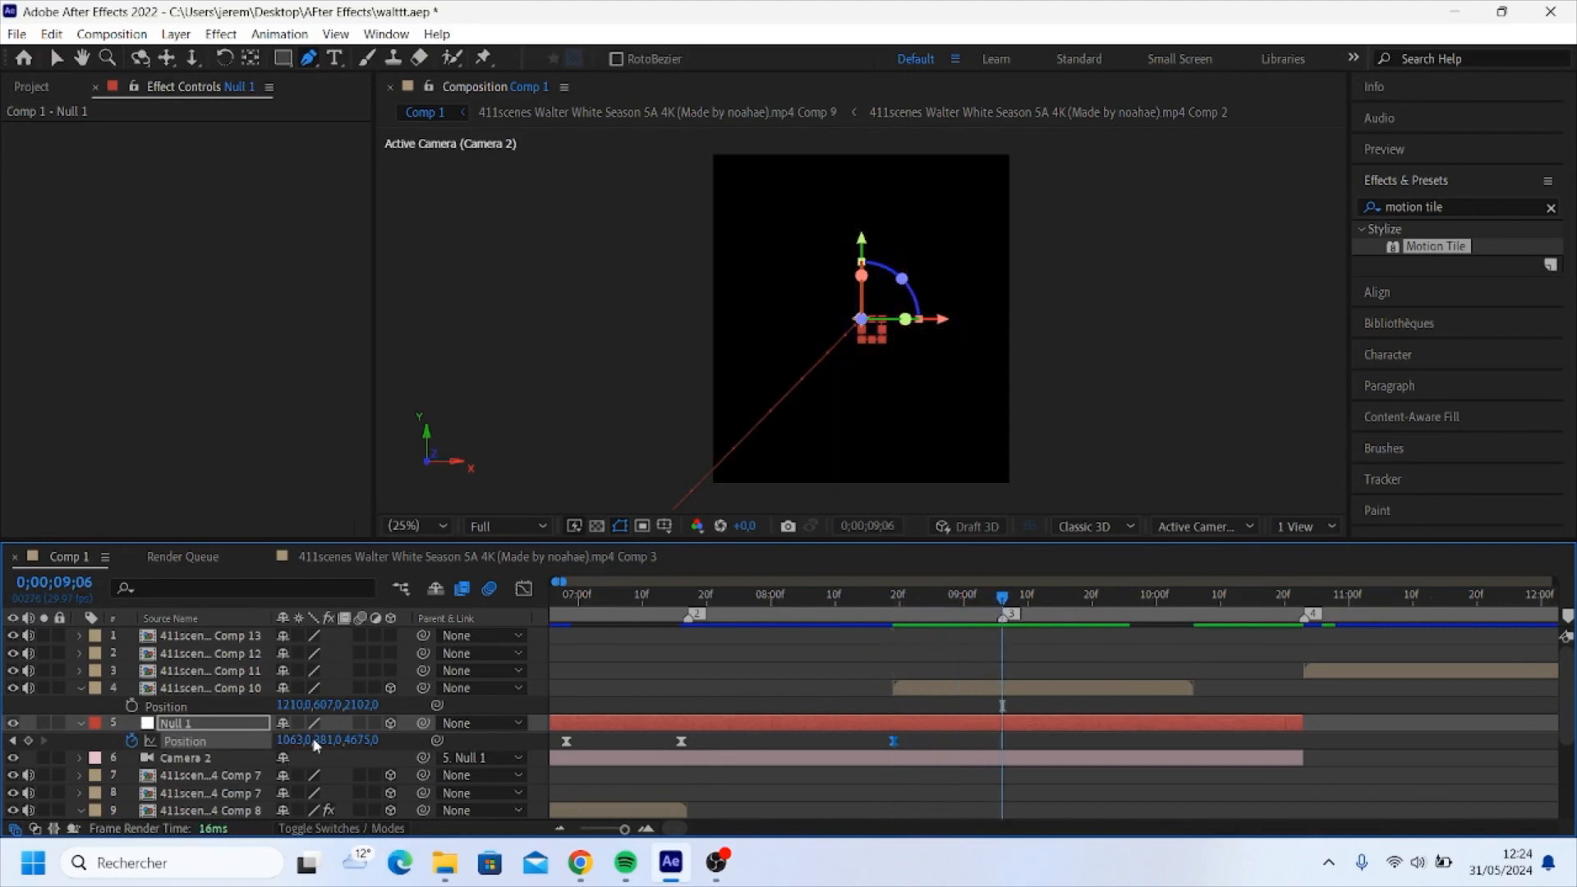
drag(1003, 605, 1000, 599)
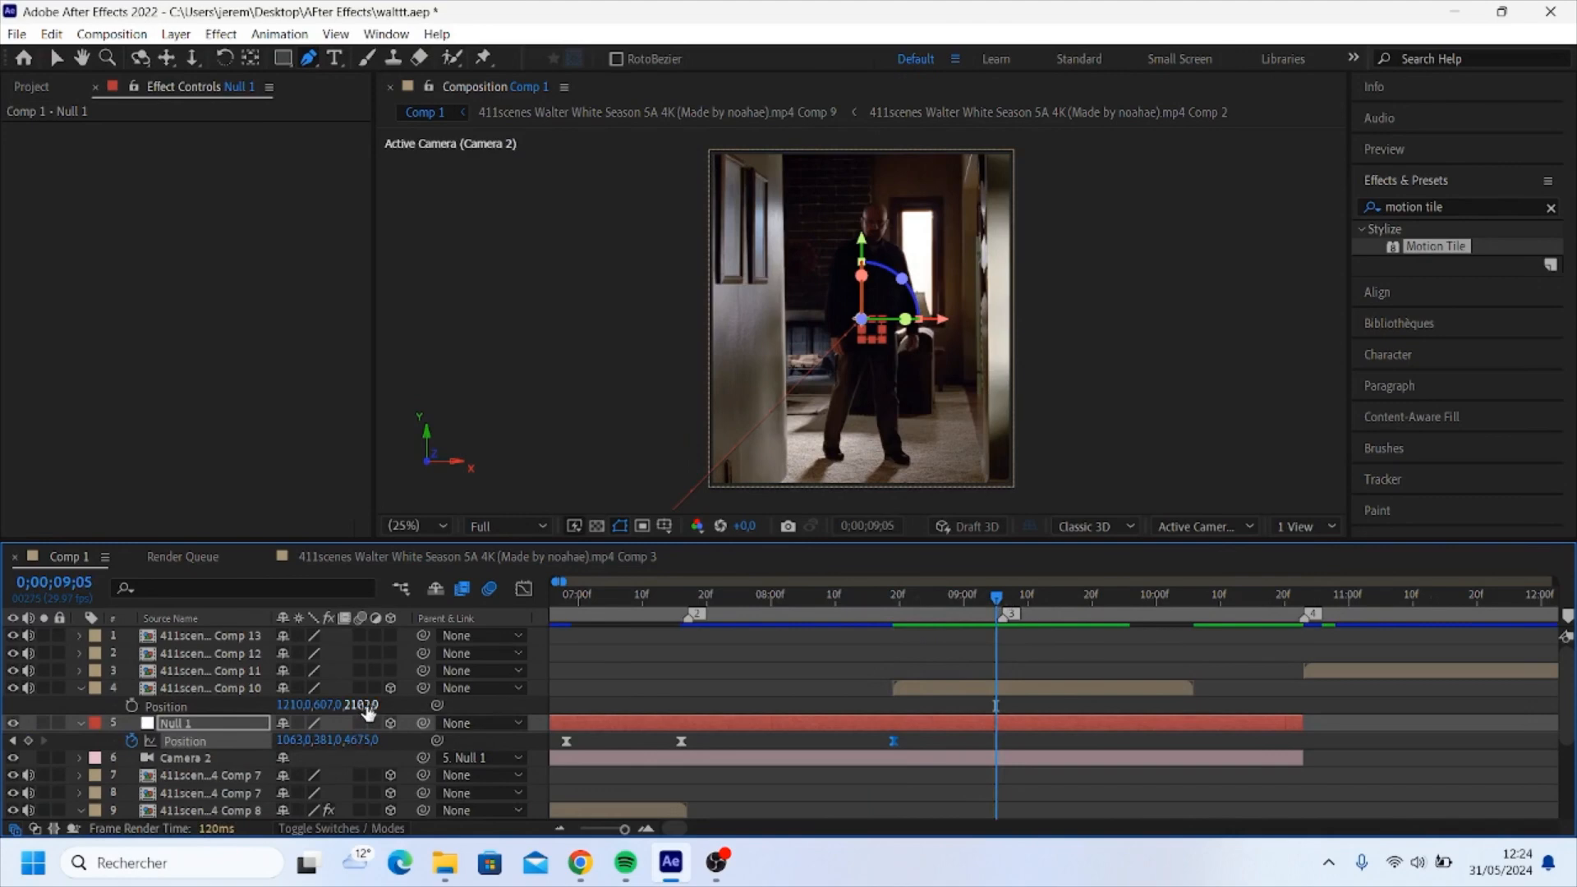
drag(359, 740, 132, 751)
click(836, 780)
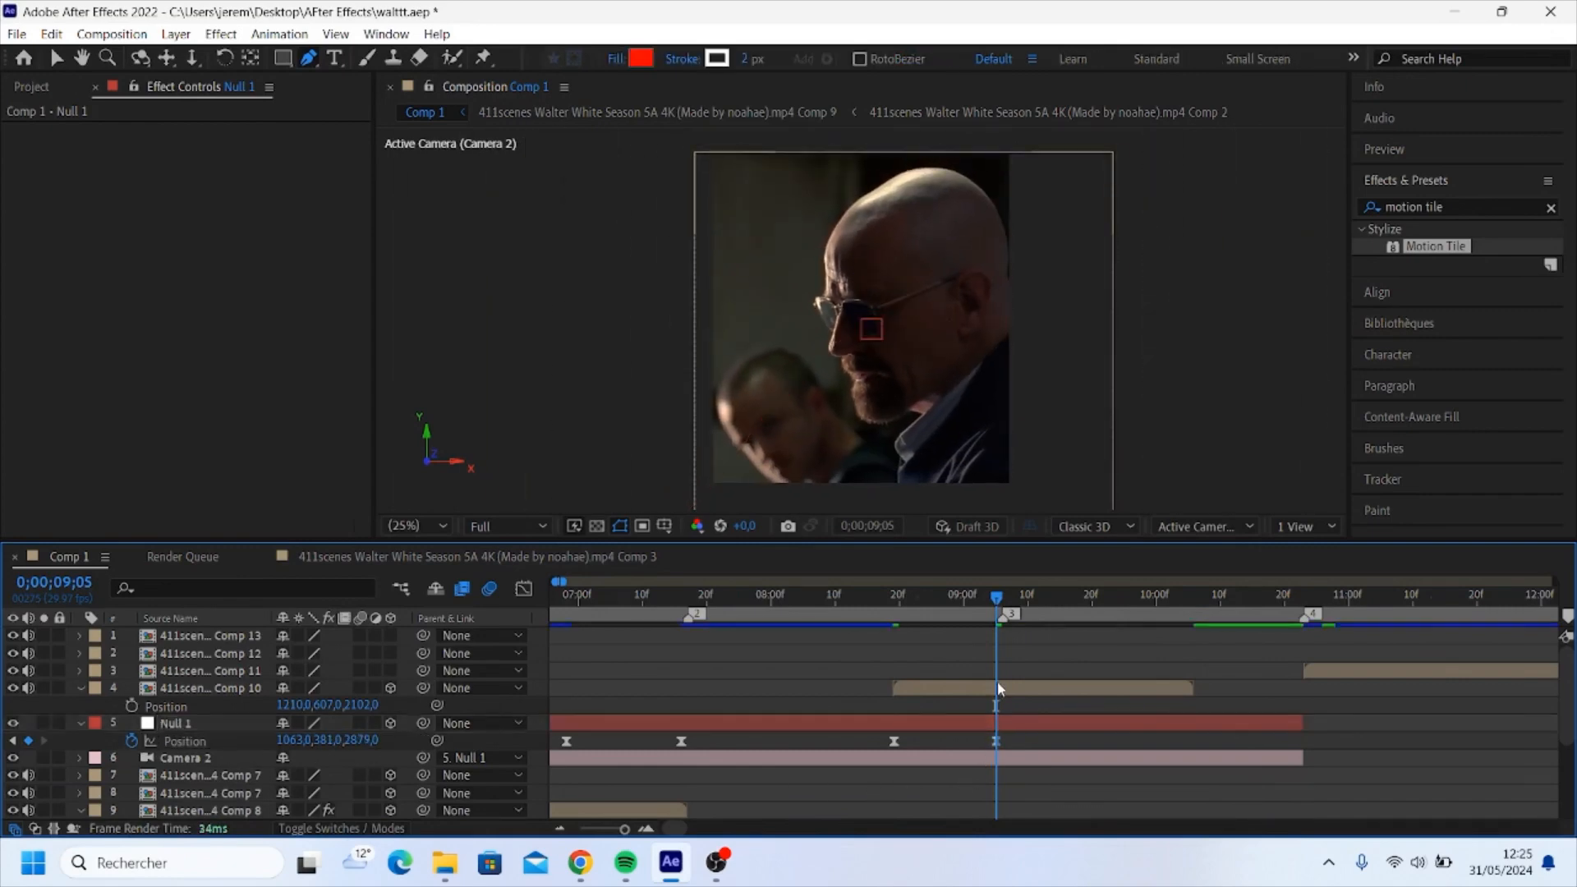
drag(996, 598, 874, 599)
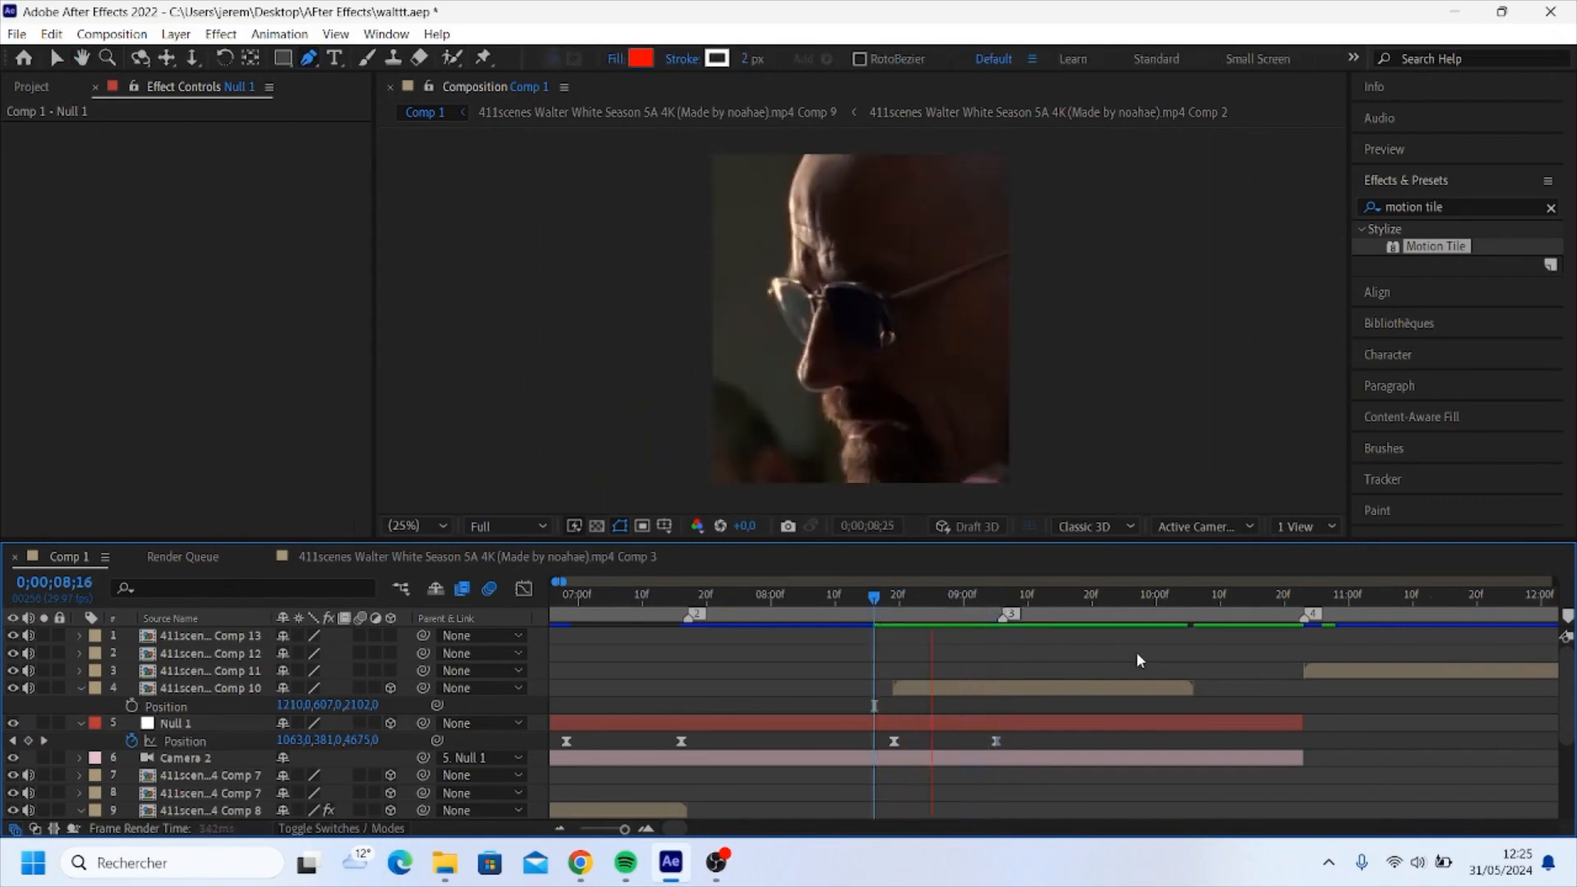
key(space)
- Set Comp 10's Mask 1 feather to 15 pixels and expansion to 3 pixels, checking the lens edge at 0;00;08;22
drag(990, 598, 912, 609)
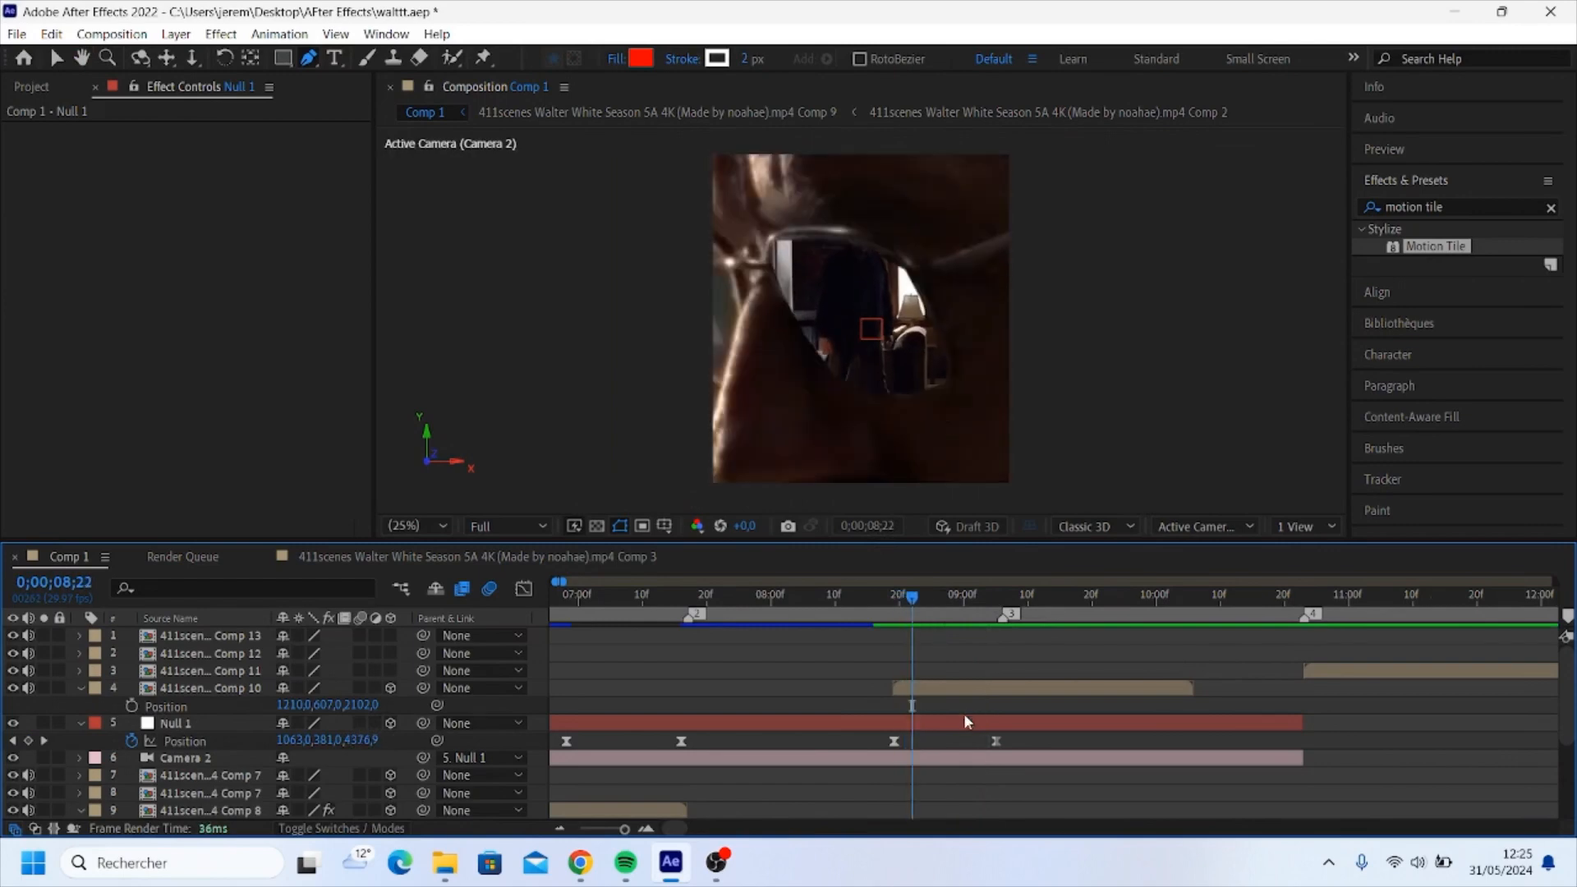
click(939, 688)
key(ctrl+v)
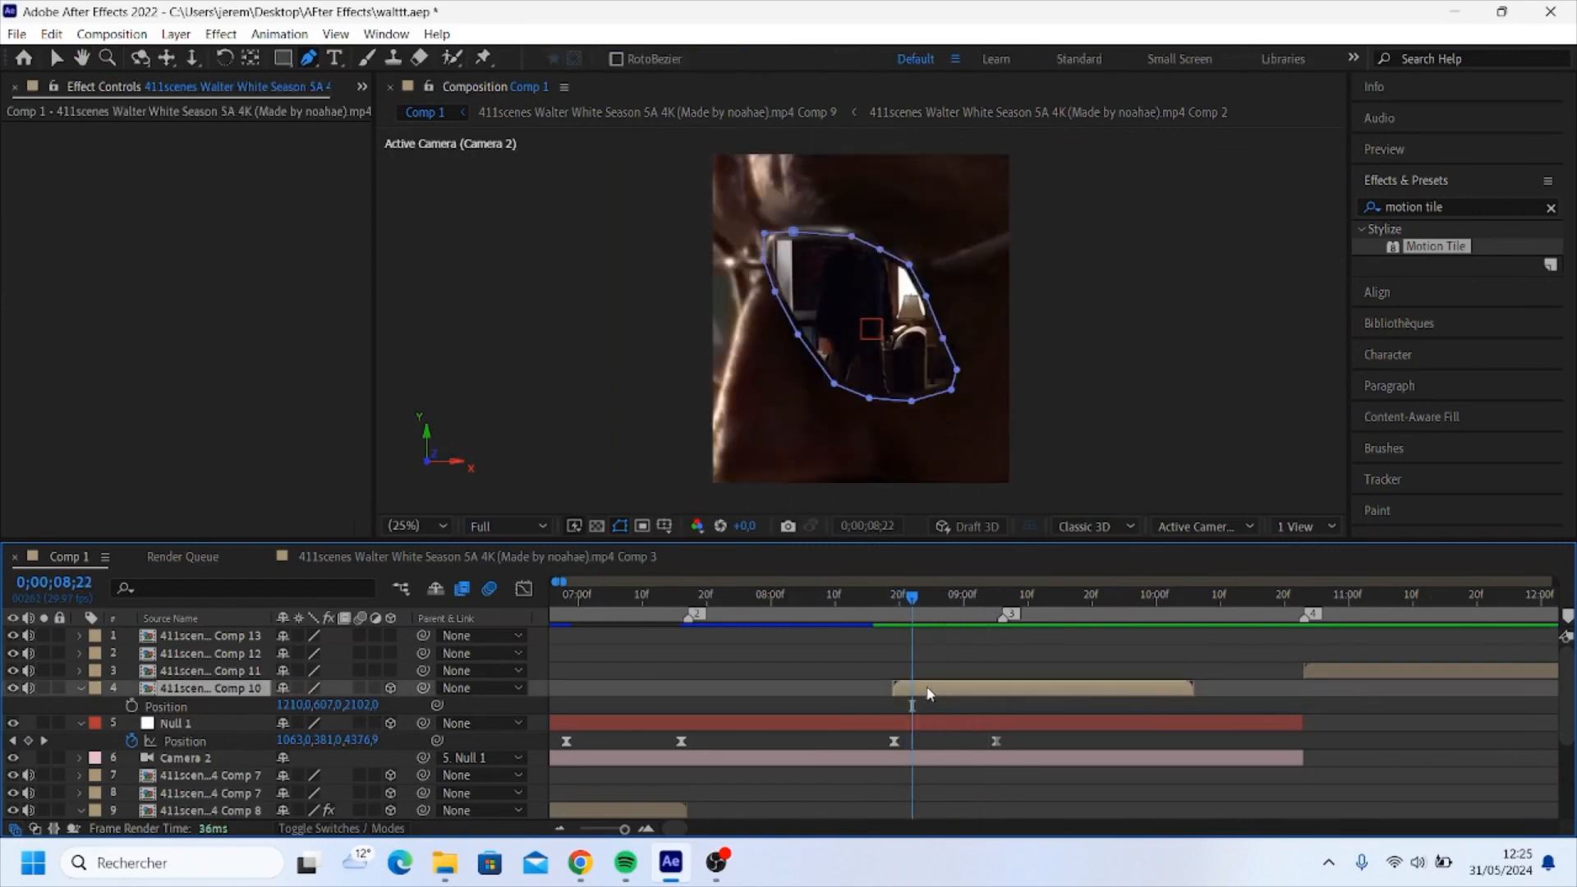
key(m)
click(115, 707)
click(116, 708)
click(305, 740)
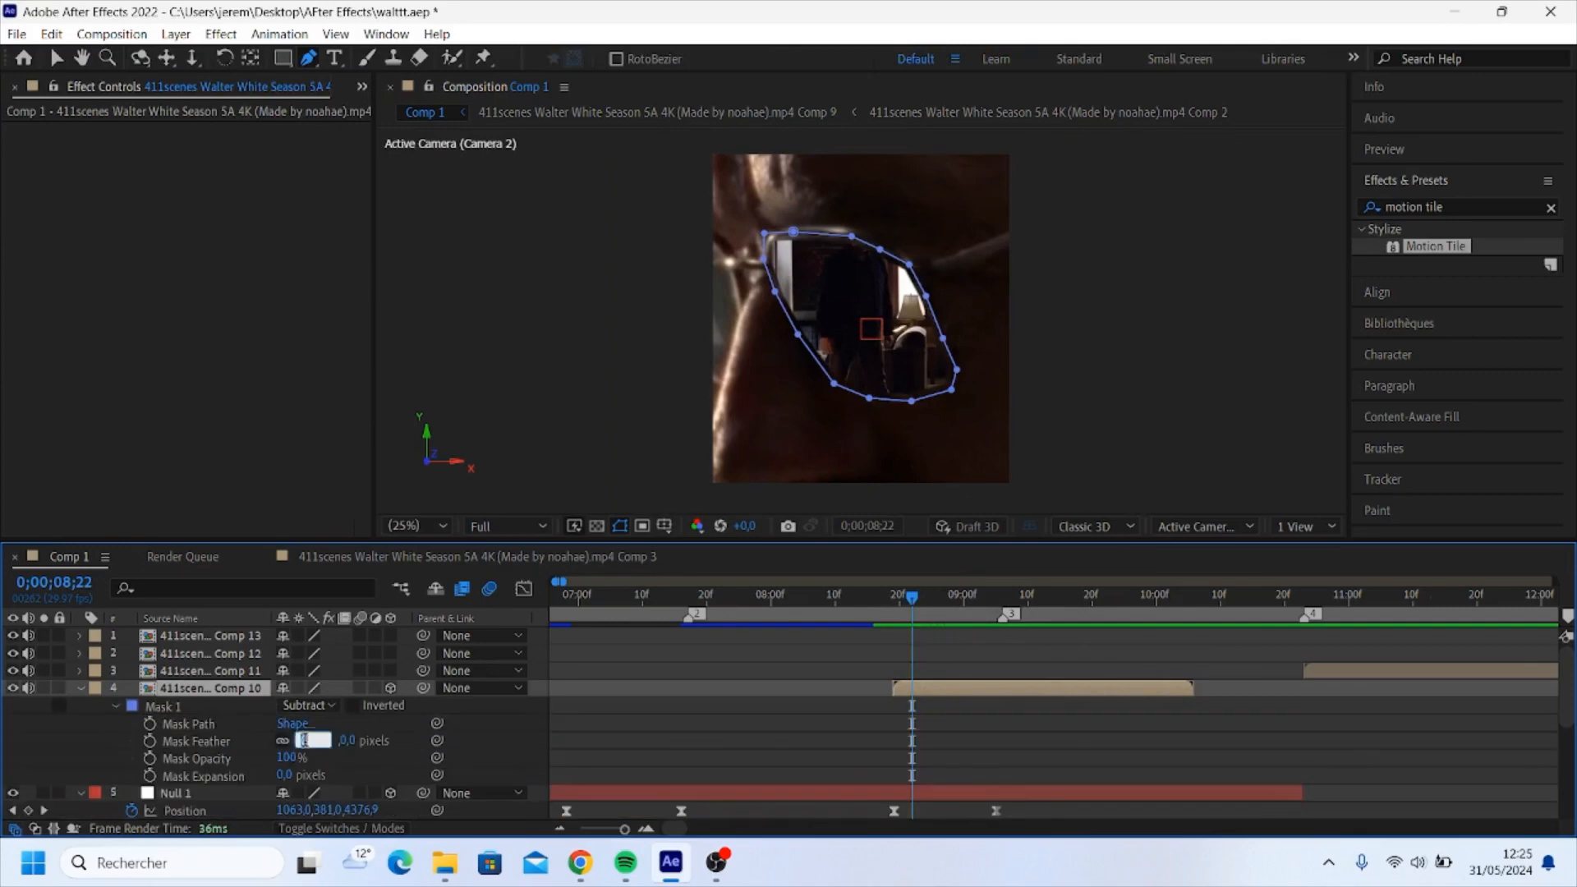
text(15)
key(Return)
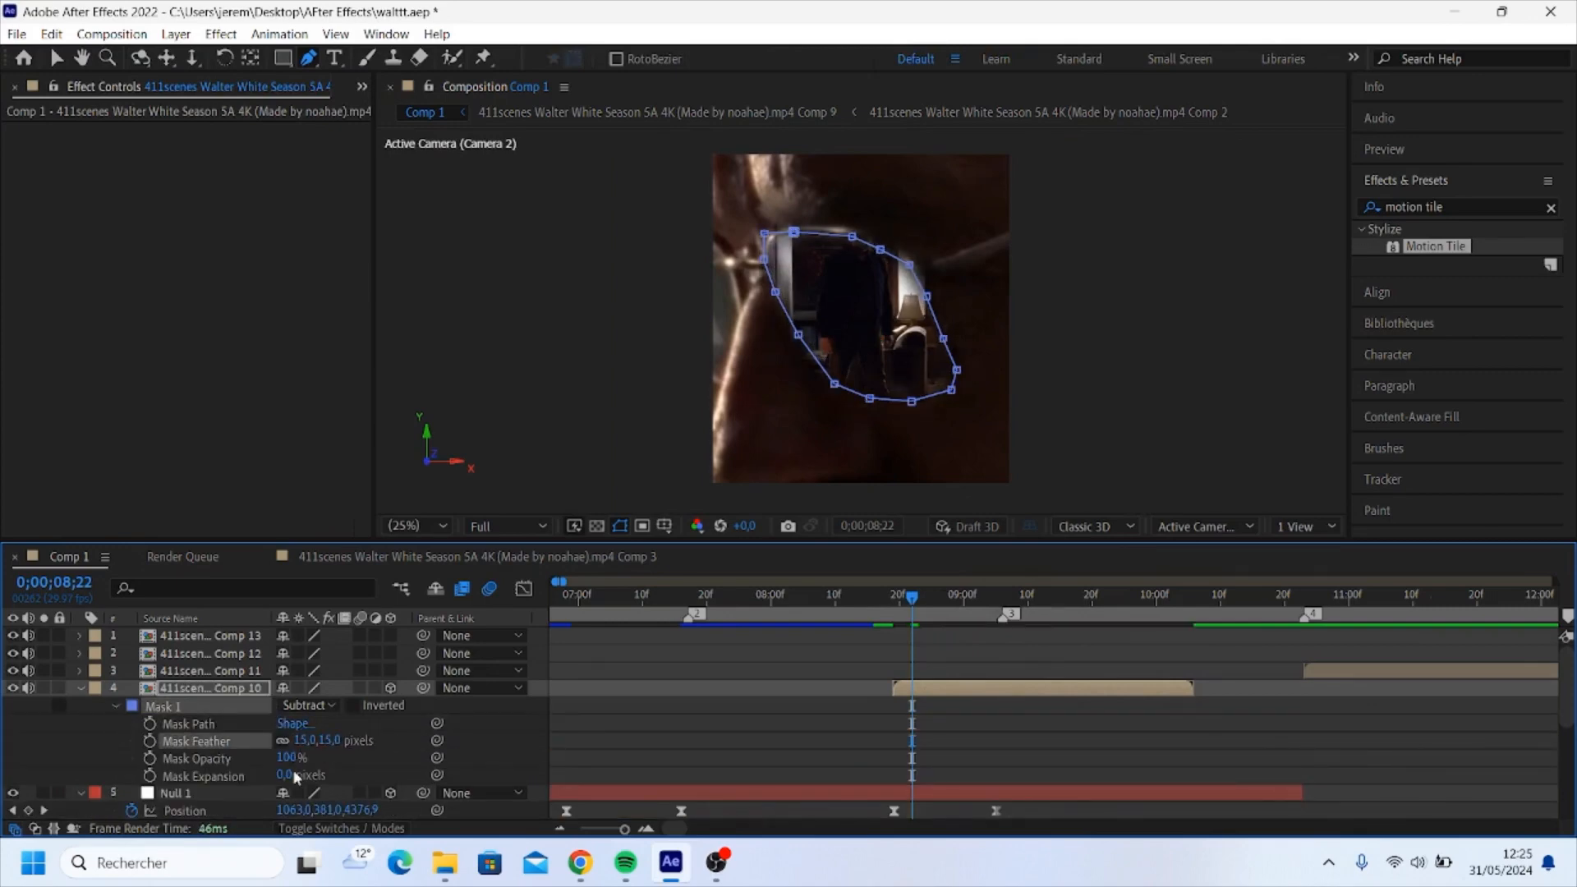
text(3)
click(976, 756)
- Adjust the easing curve between Null 1's last two position keyframes in the graph editor and preview the transition
mouse_move(910, 597)
mouse_down()
mouse_move(968, 597)
mouse_move(893, 600)
mouse_up()
scroll(883, 738, down, 1)
drag(879, 754, 1012, 764)
click(524, 589)
scroll(923, 724, up, 1)
drag(883, 726, 1043, 728)
click(524, 589)
drag(867, 597, 777, 597)
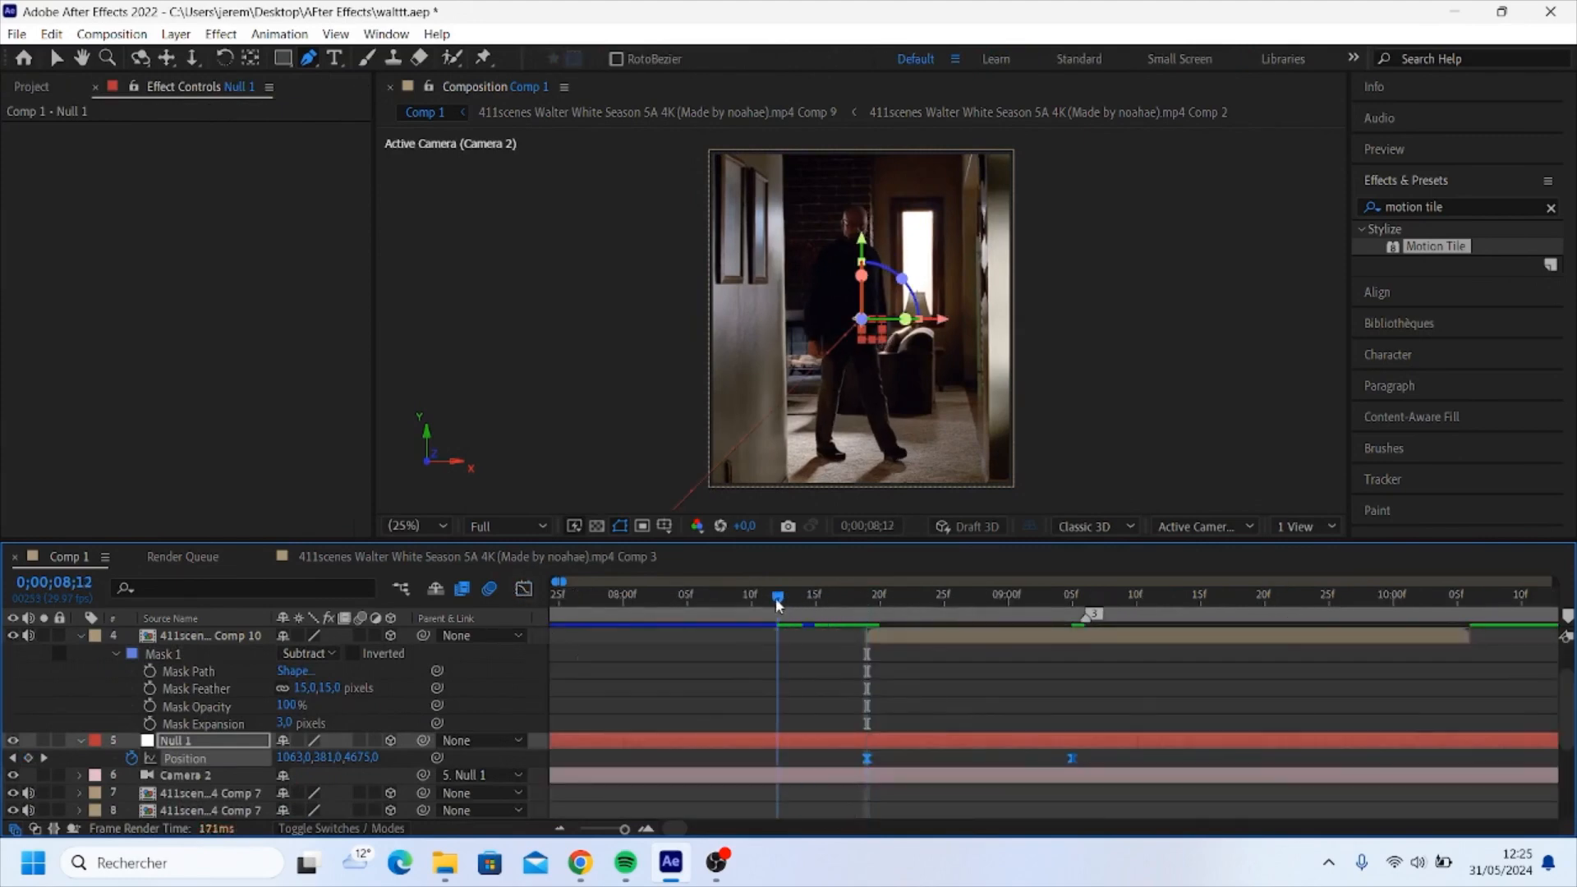
key(space)
key(space)
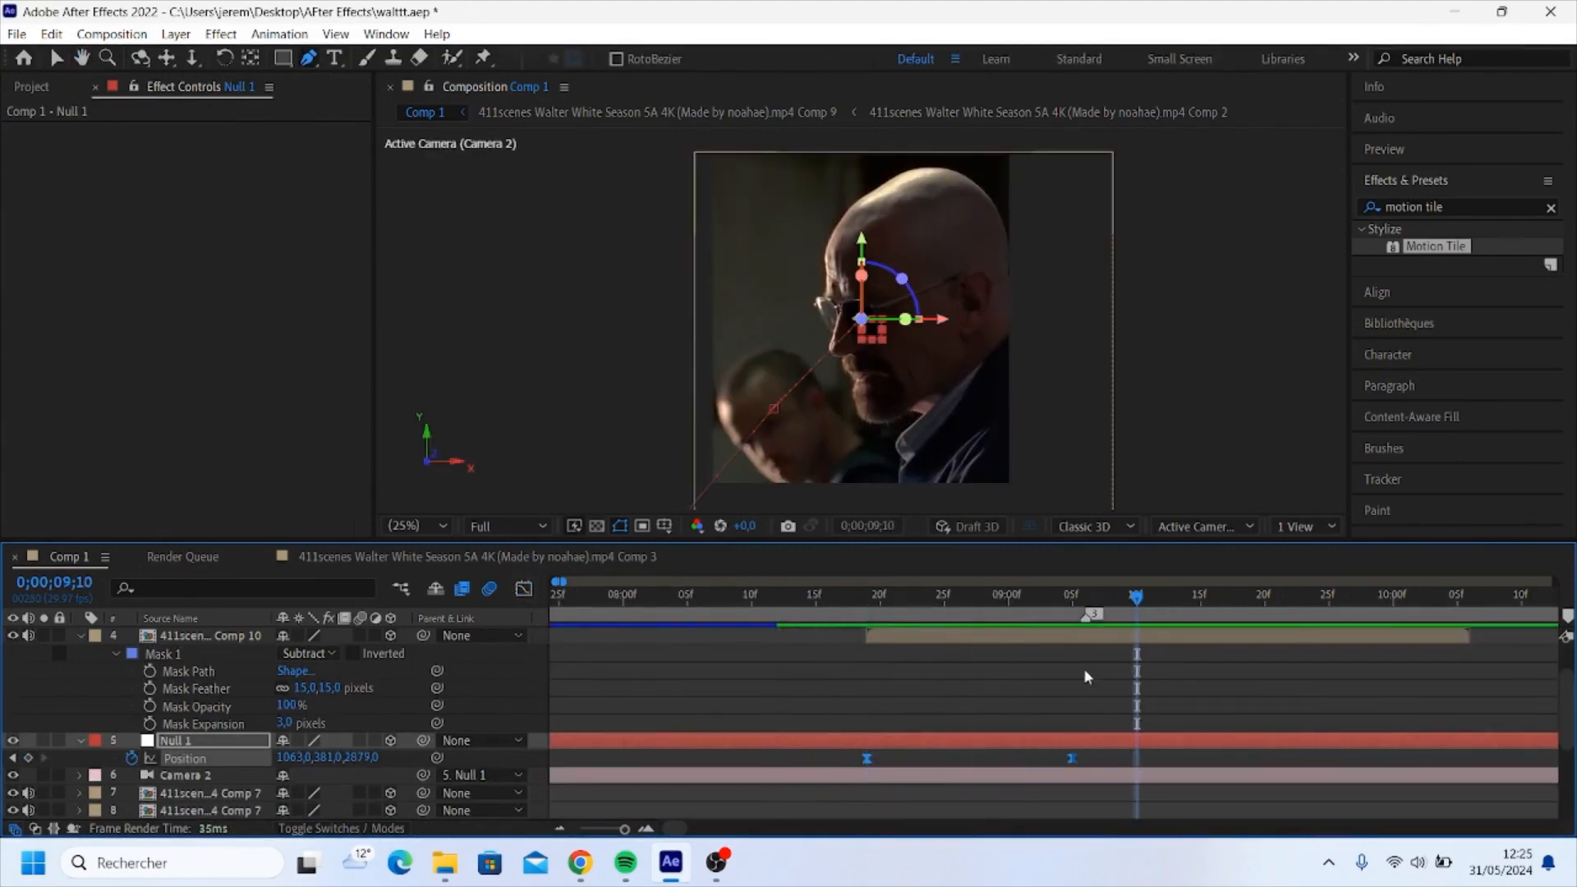
- Duplicate Comp 10 and delete Mask 1 from the upper copy
drag(1057, 597, 1086, 610)
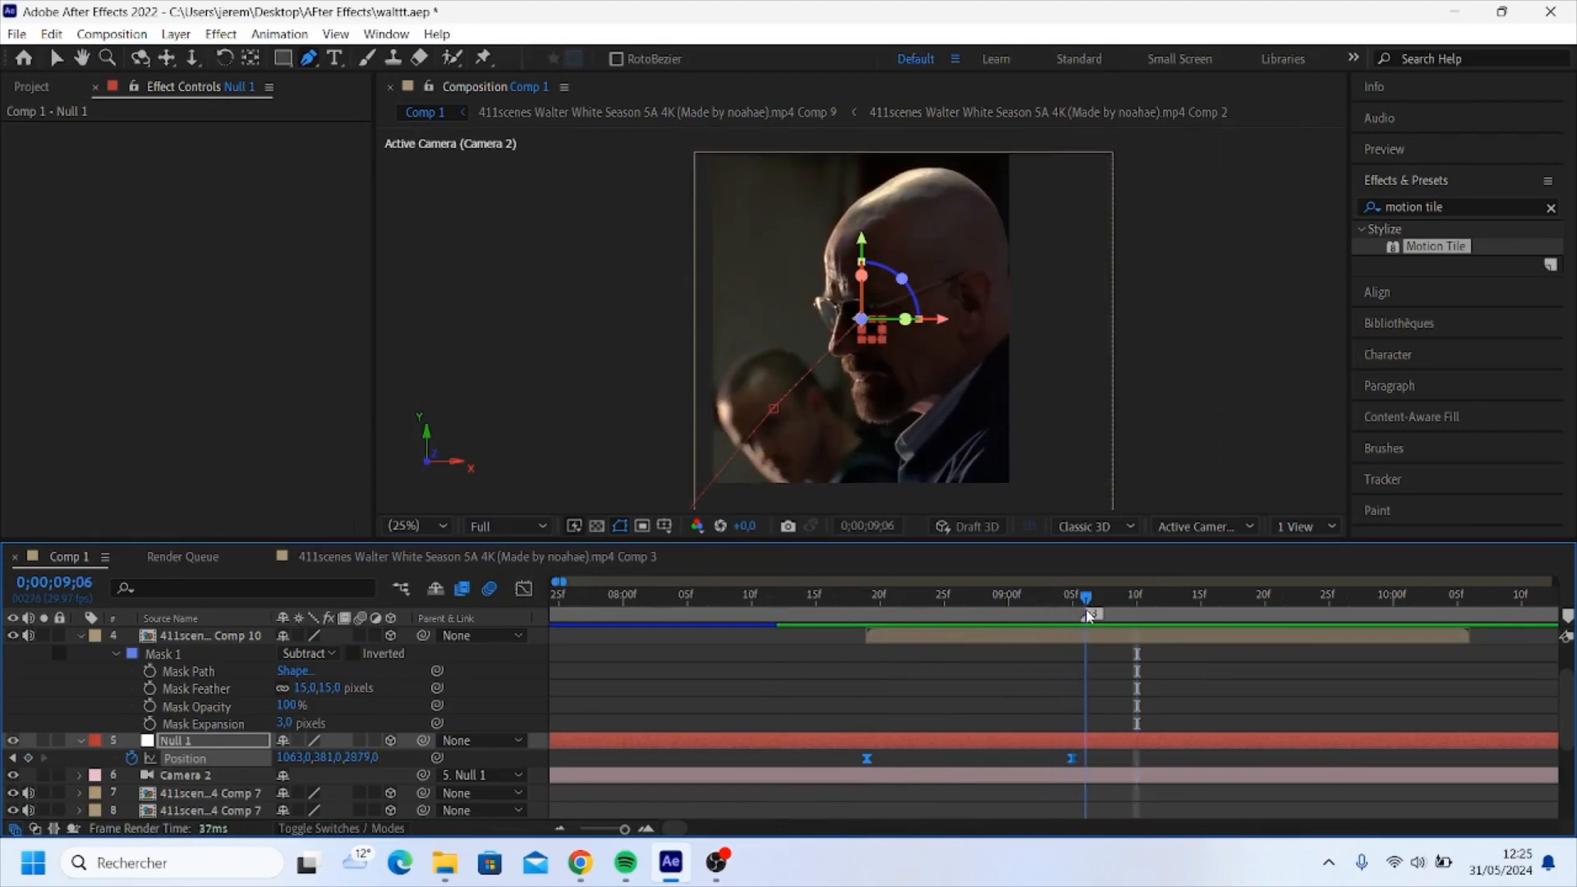
click(1077, 637)
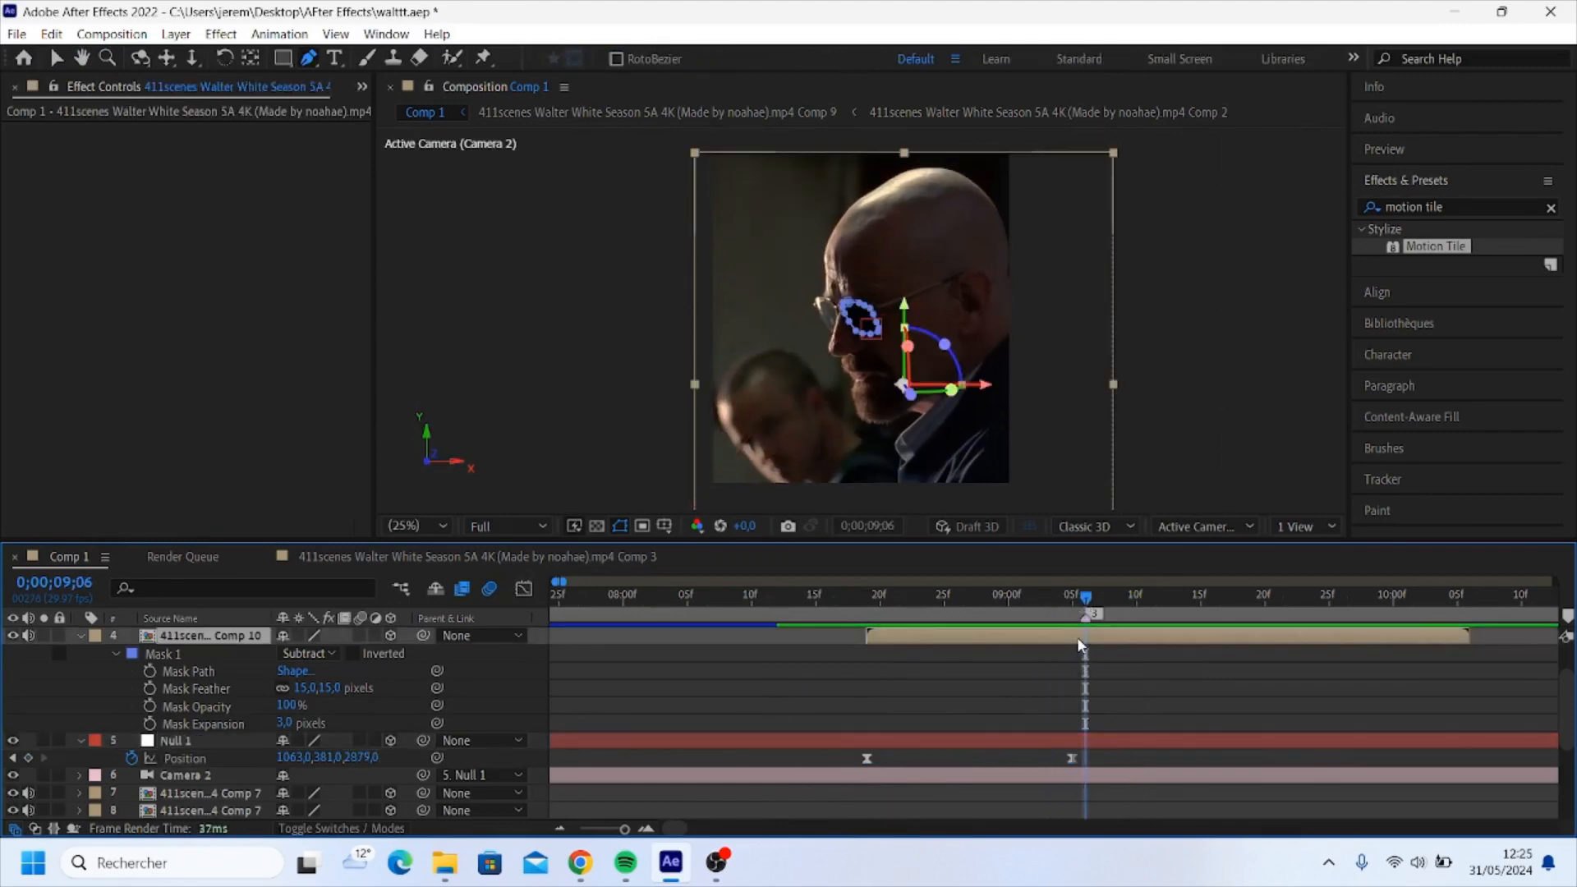
key(ctrl+d)
drag(1051, 600, 872, 612)
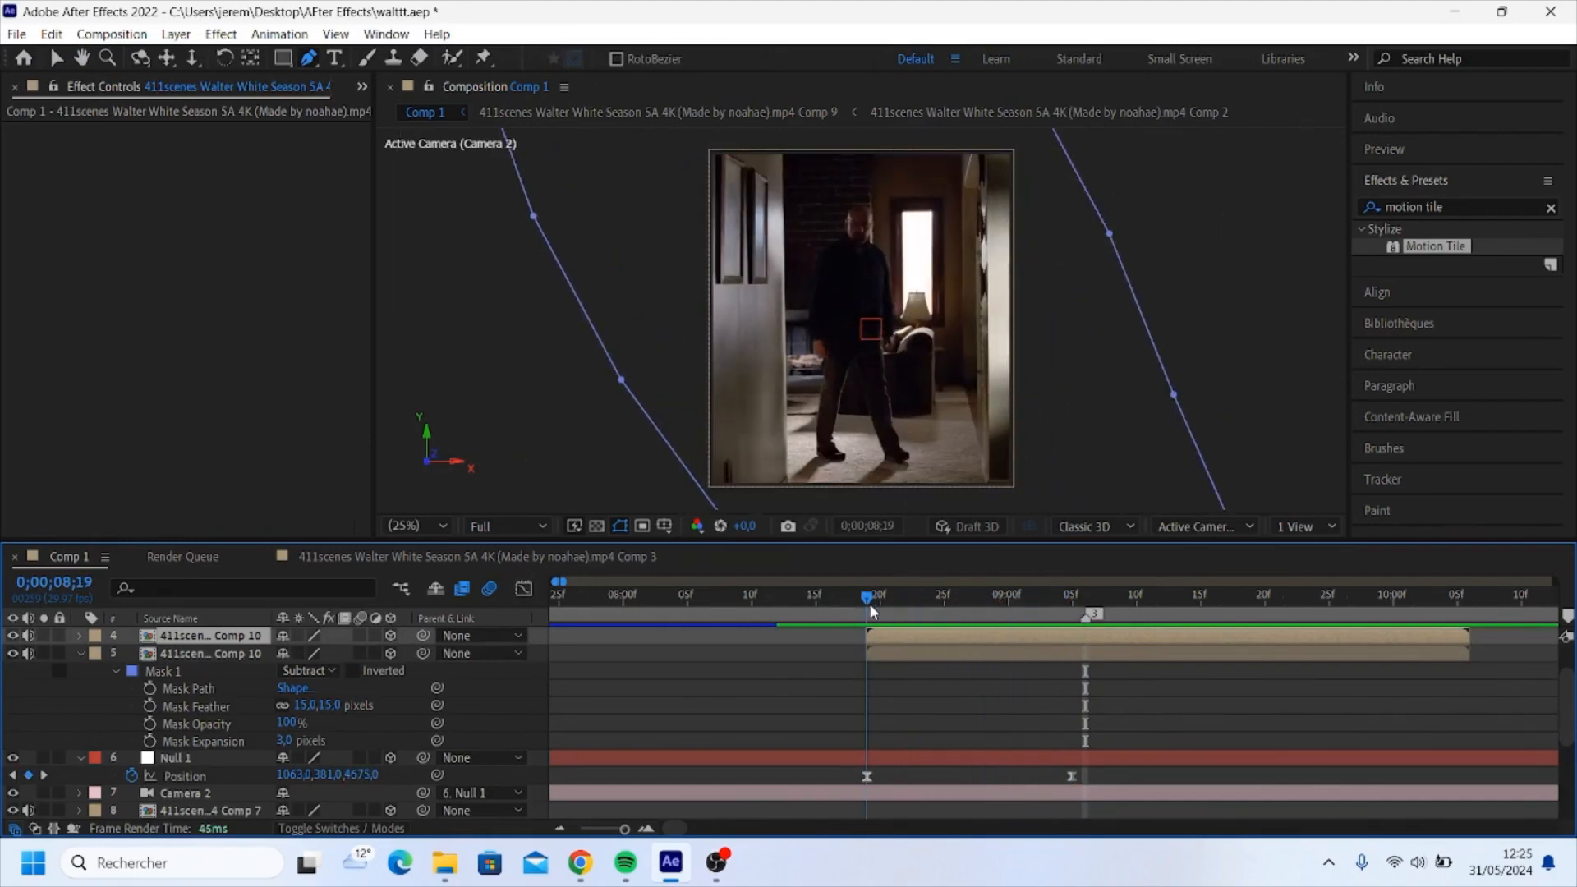
key(m)
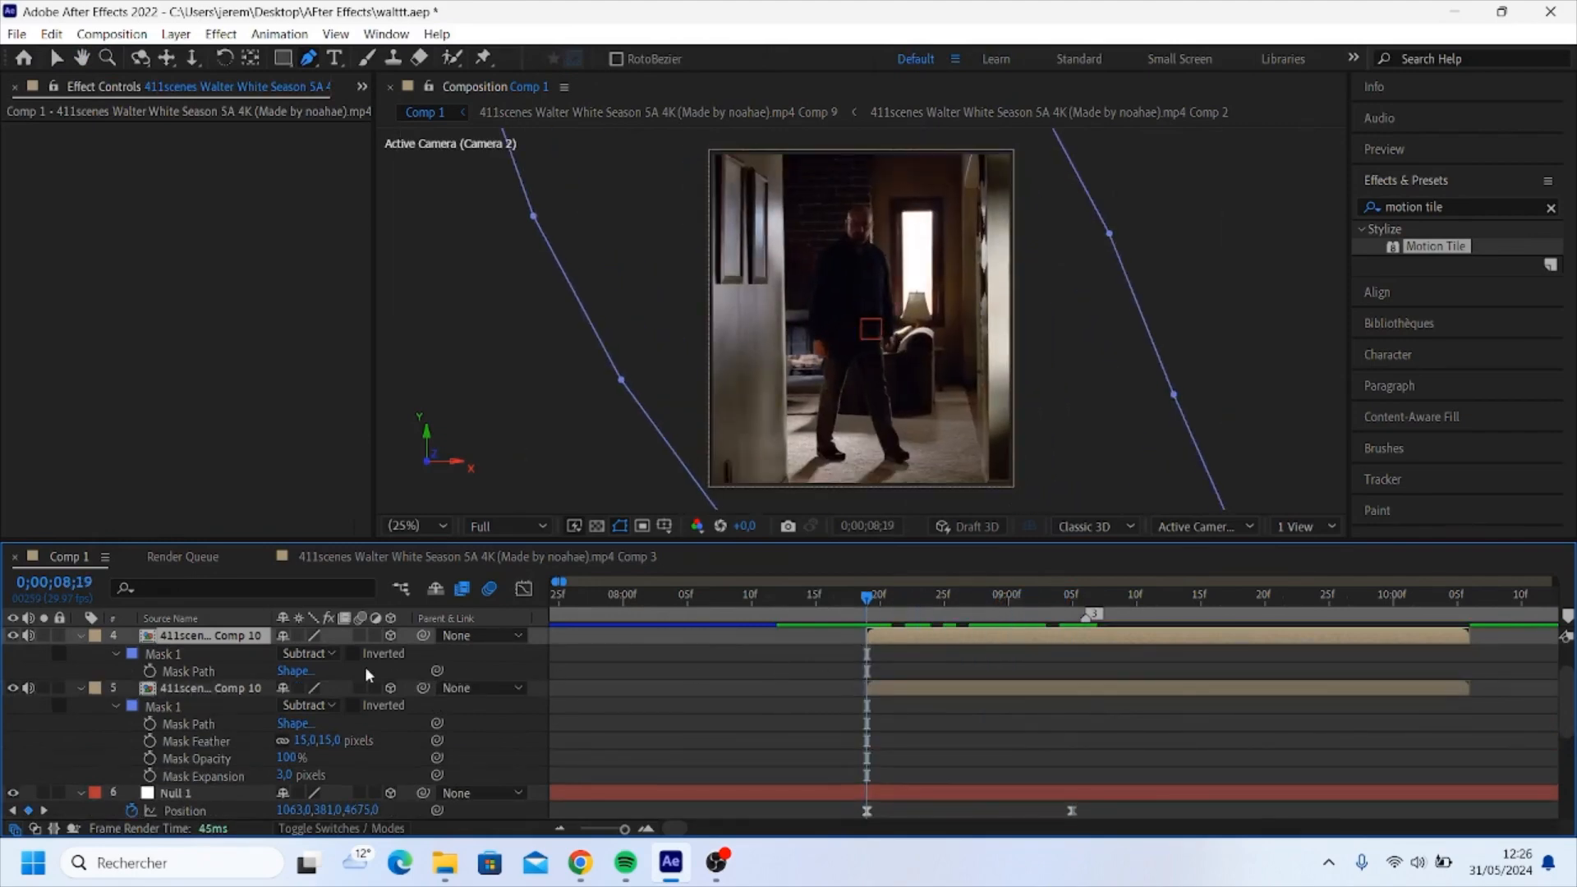
click(186, 672)
key(Delete)
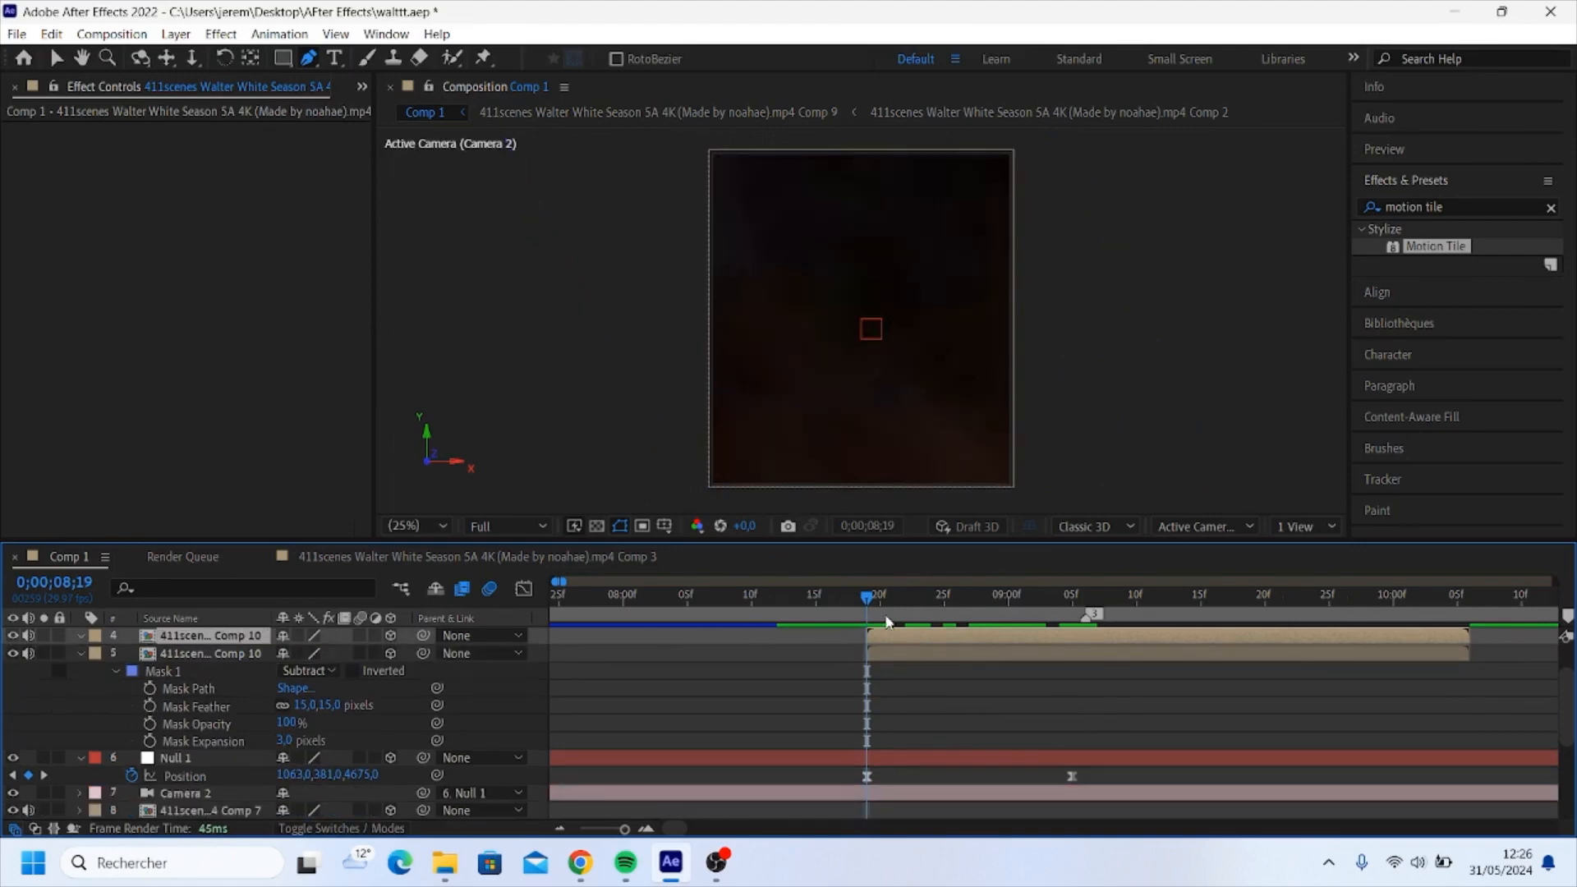
- Keyframe the upper Comp 10 copy's opacity at 0% at 0;00;08;19 and 0;00;09;00 and 100% at marker 3, and preview the fade
key(t)
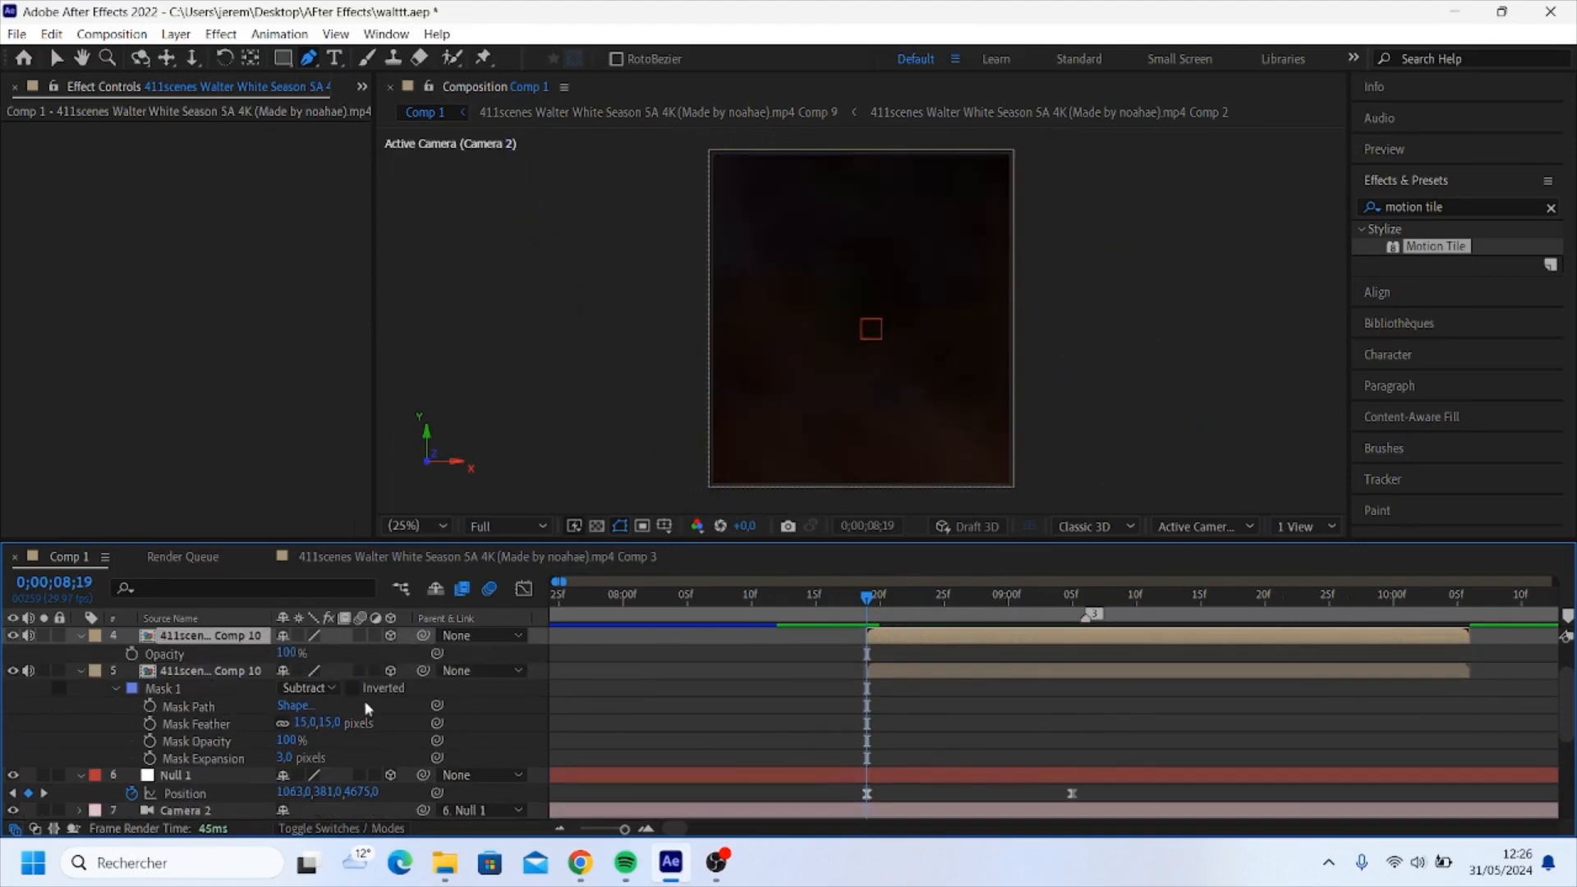
click(132, 655)
drag(284, 654, 39, 662)
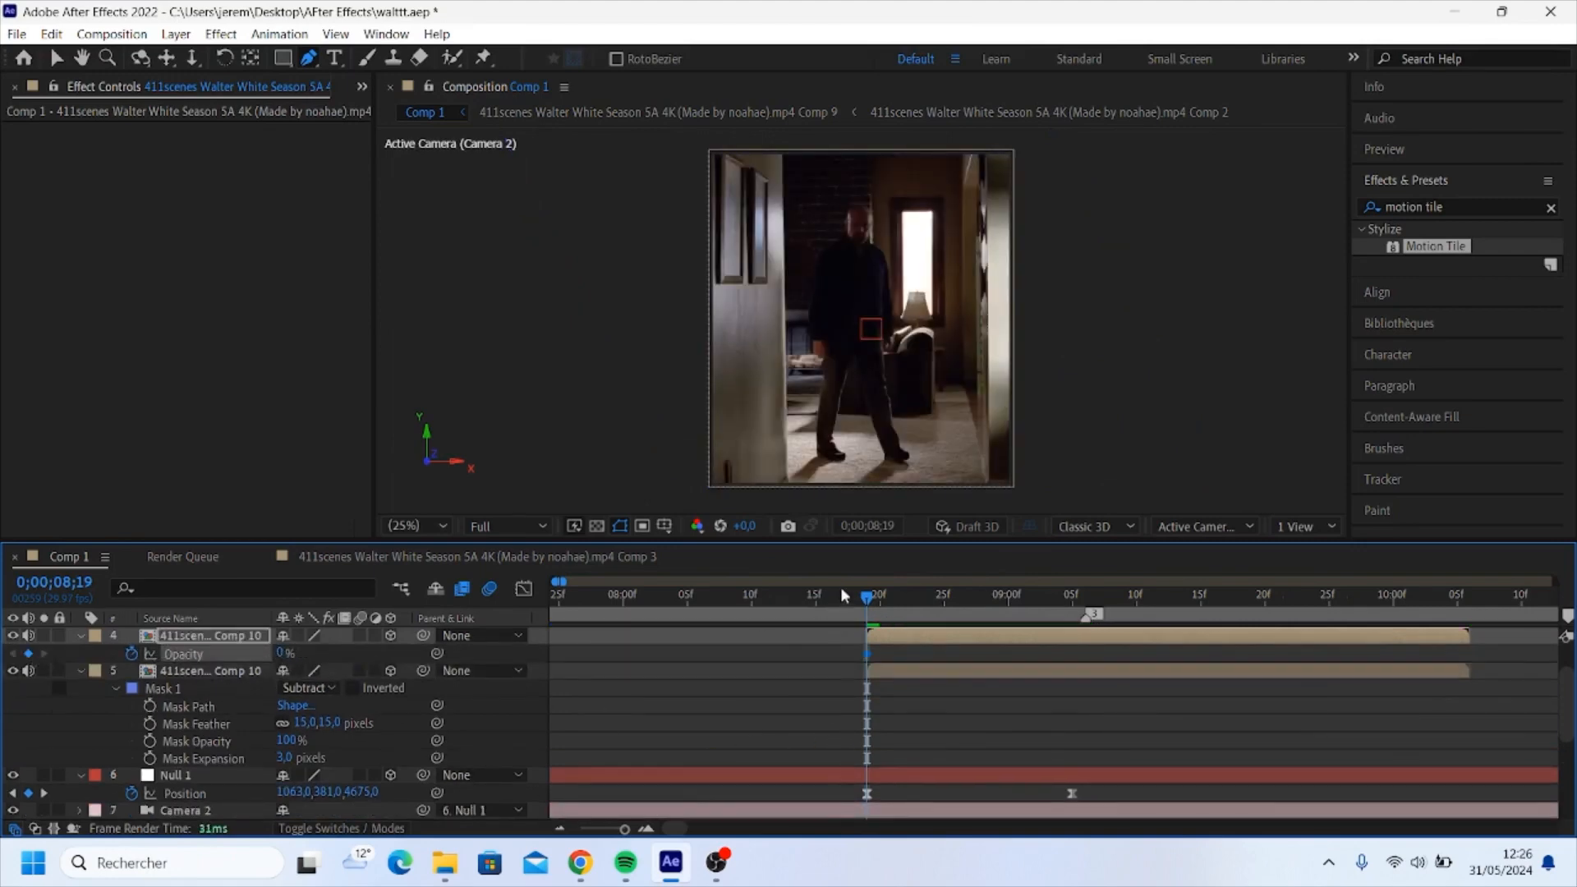
drag(869, 597, 1010, 612)
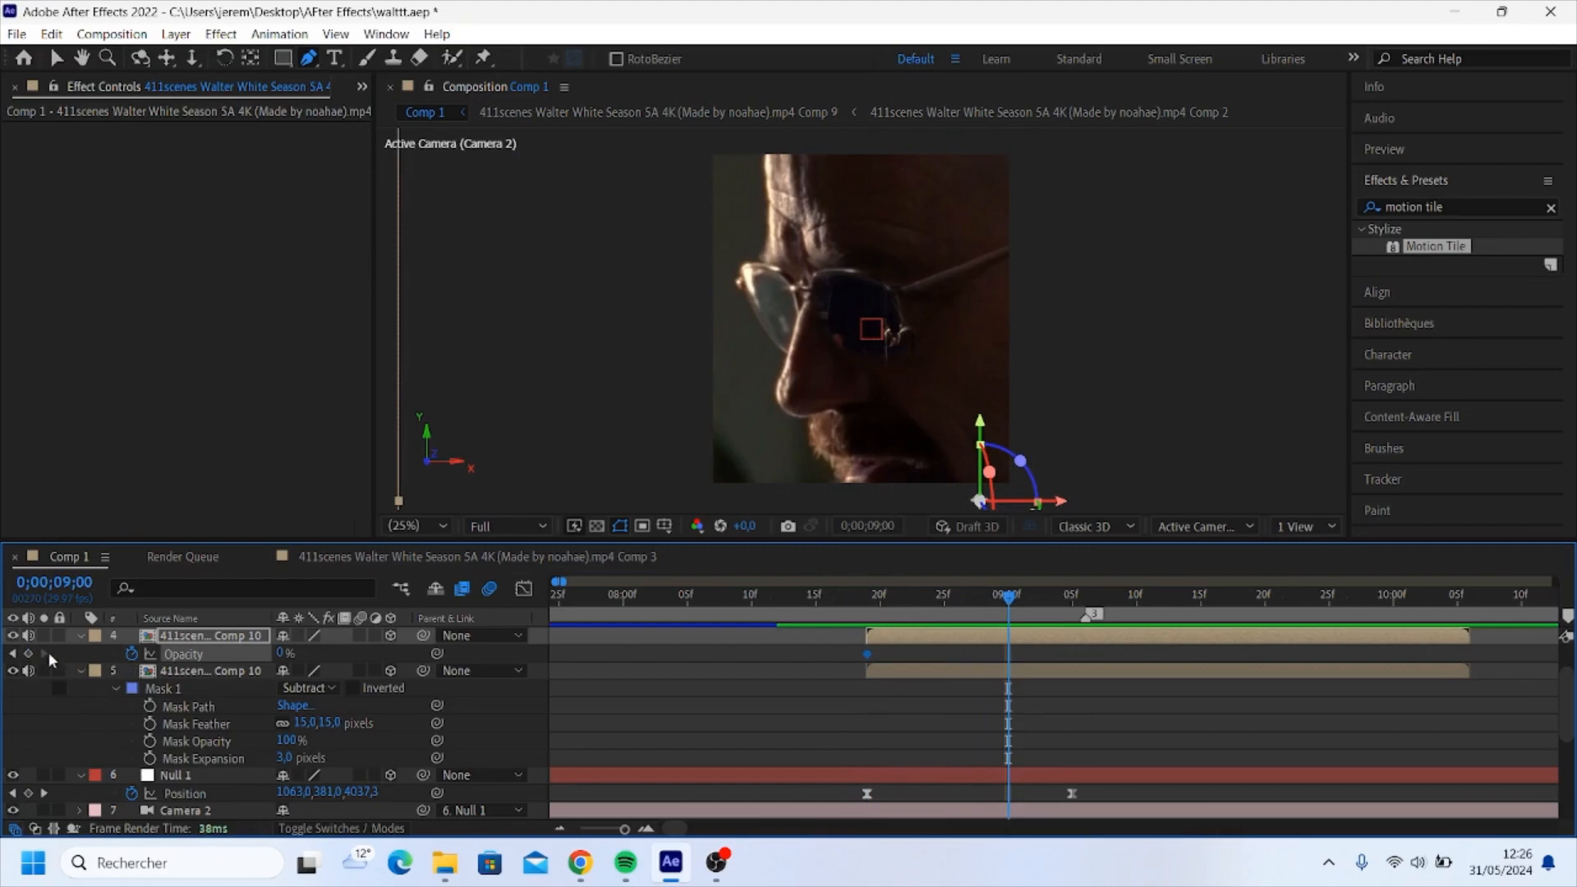
drag(1020, 593, 1086, 596)
drag(283, 653, 284, 653)
click(1046, 654)
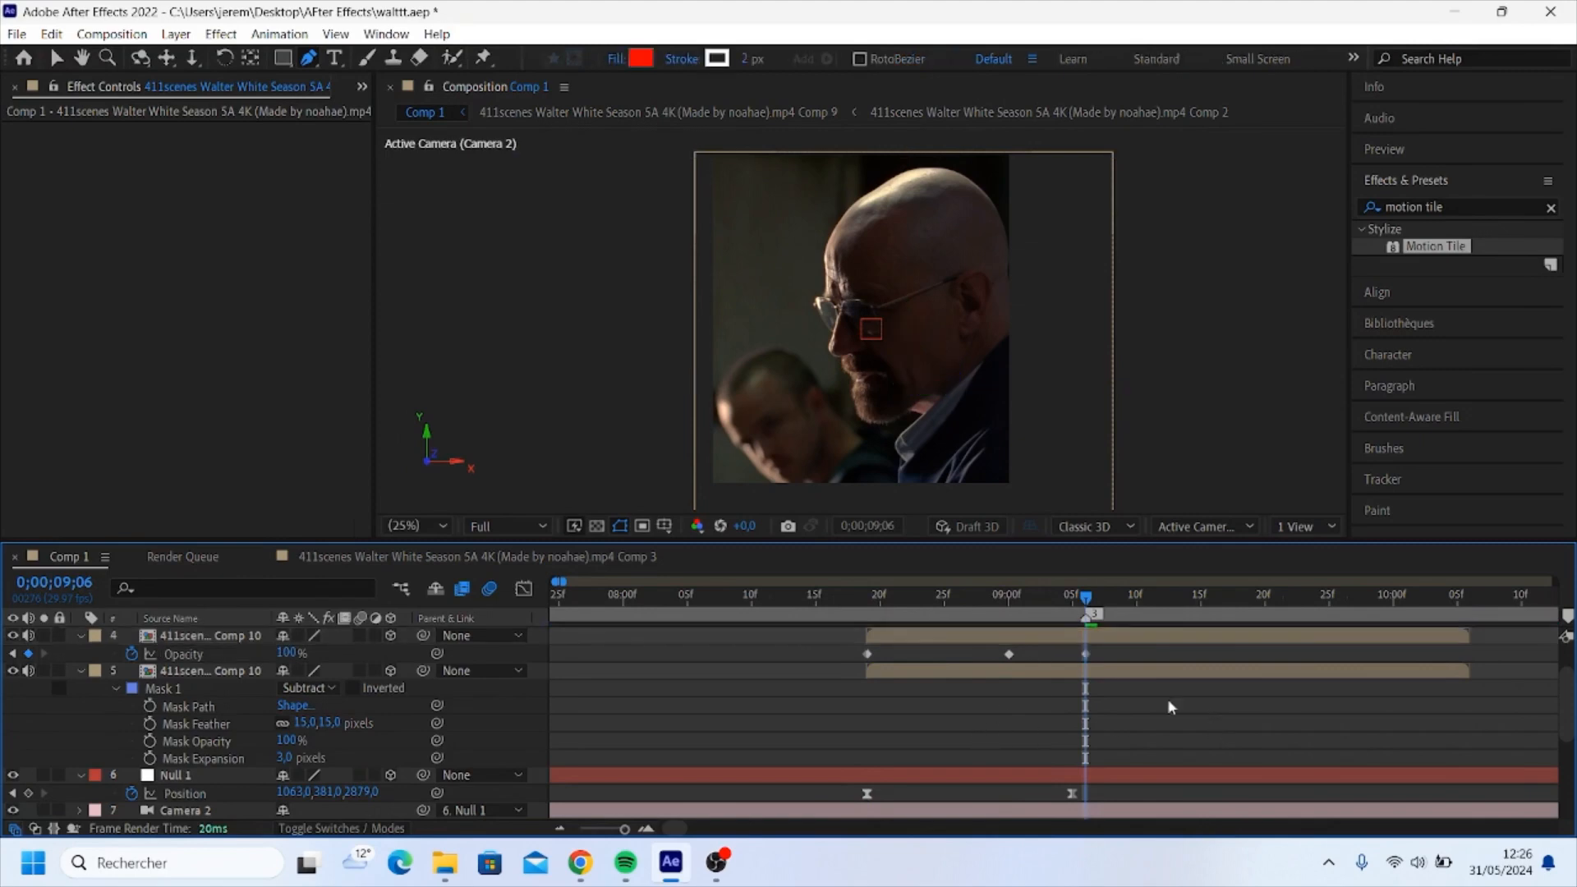
drag(1081, 605, 860, 604)
key(space)
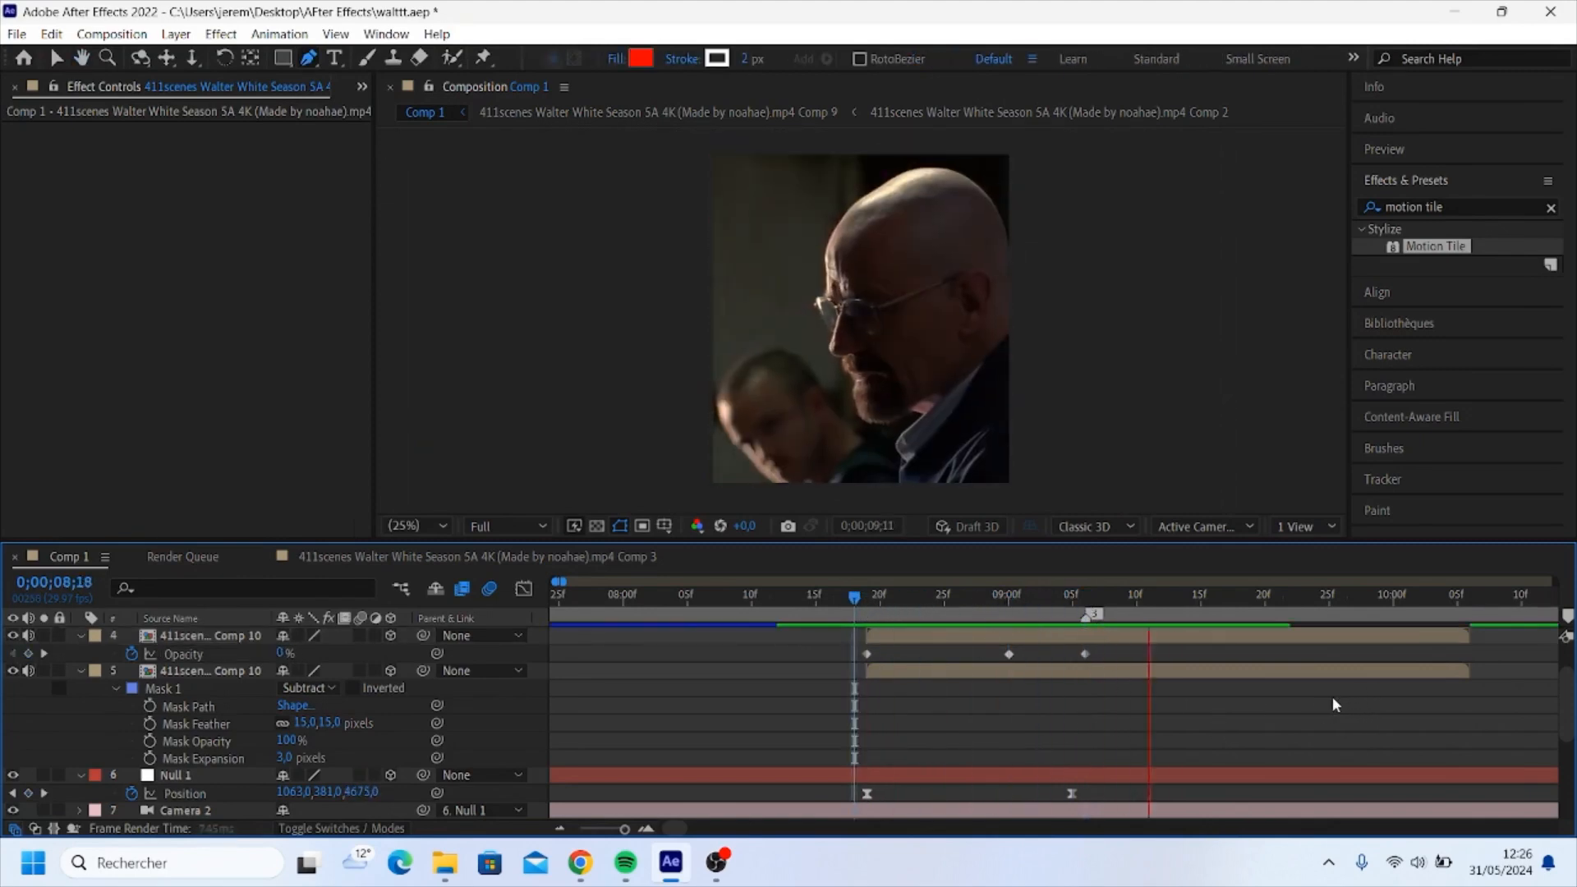
click(1084, 603)
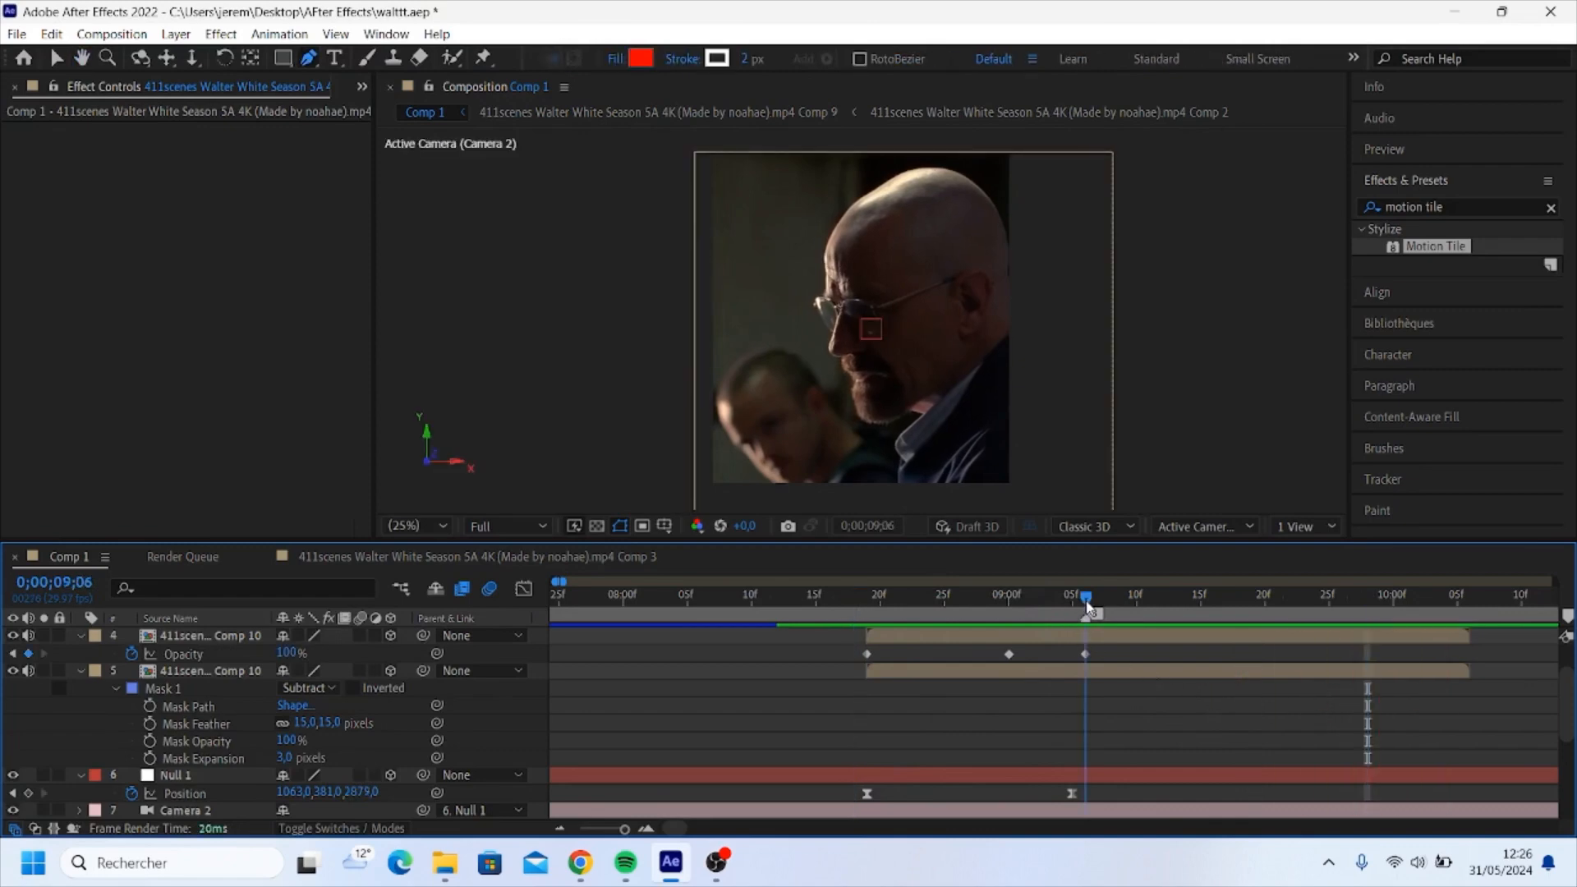
scroll(1085, 735, up, 1)
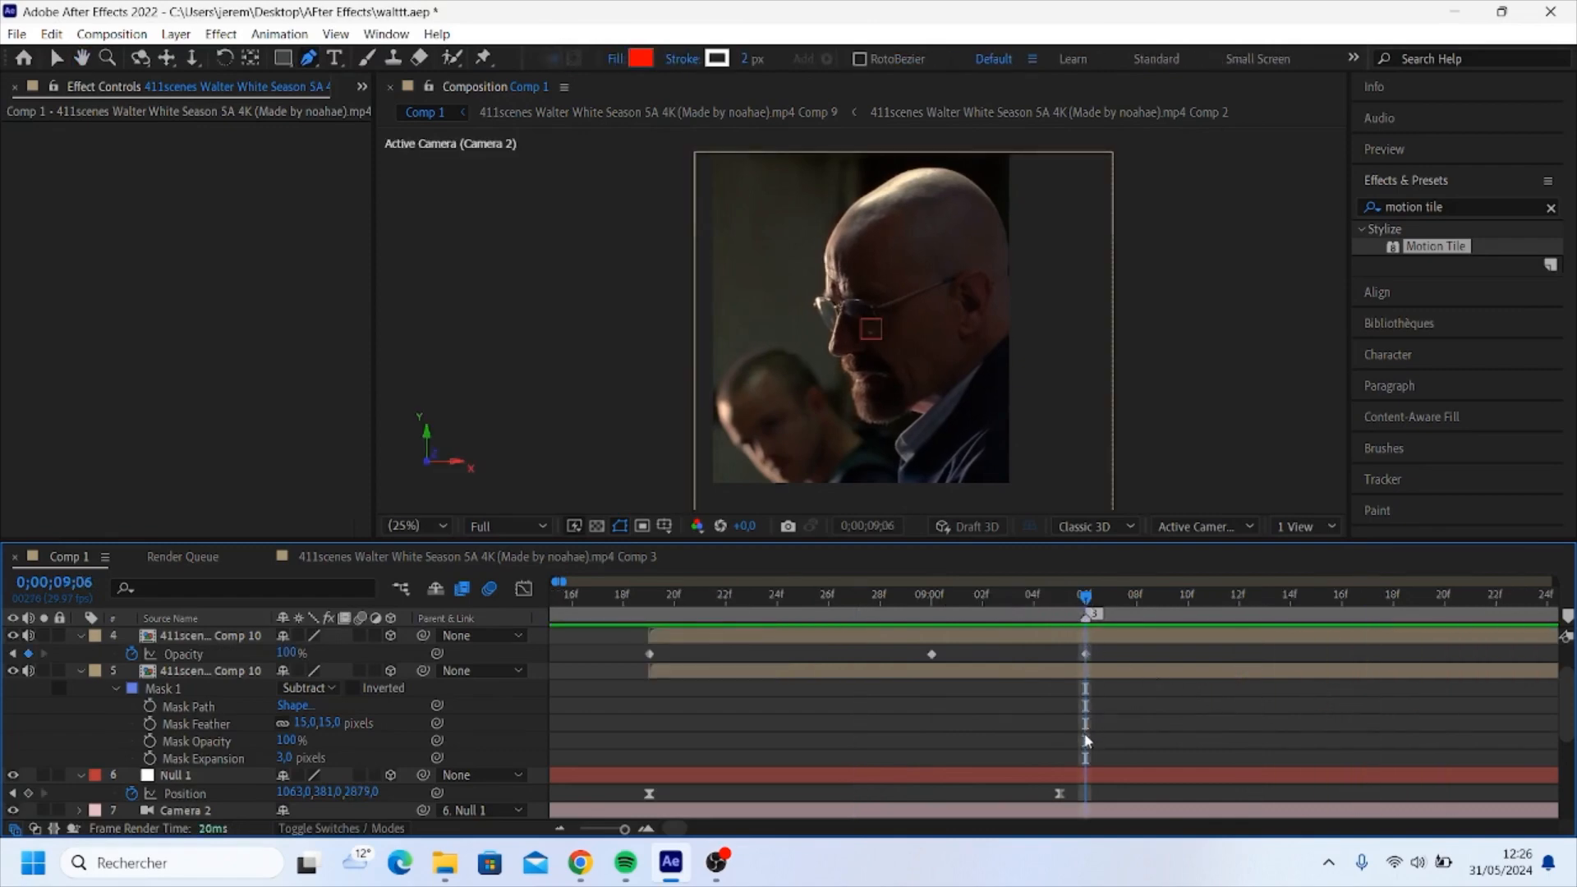
- Move the upper Comp 10 copy's last two opacity keyframes earlier to 0;00;08;28 and 0;00;09;03, and preview the fade
key(Page_Up)
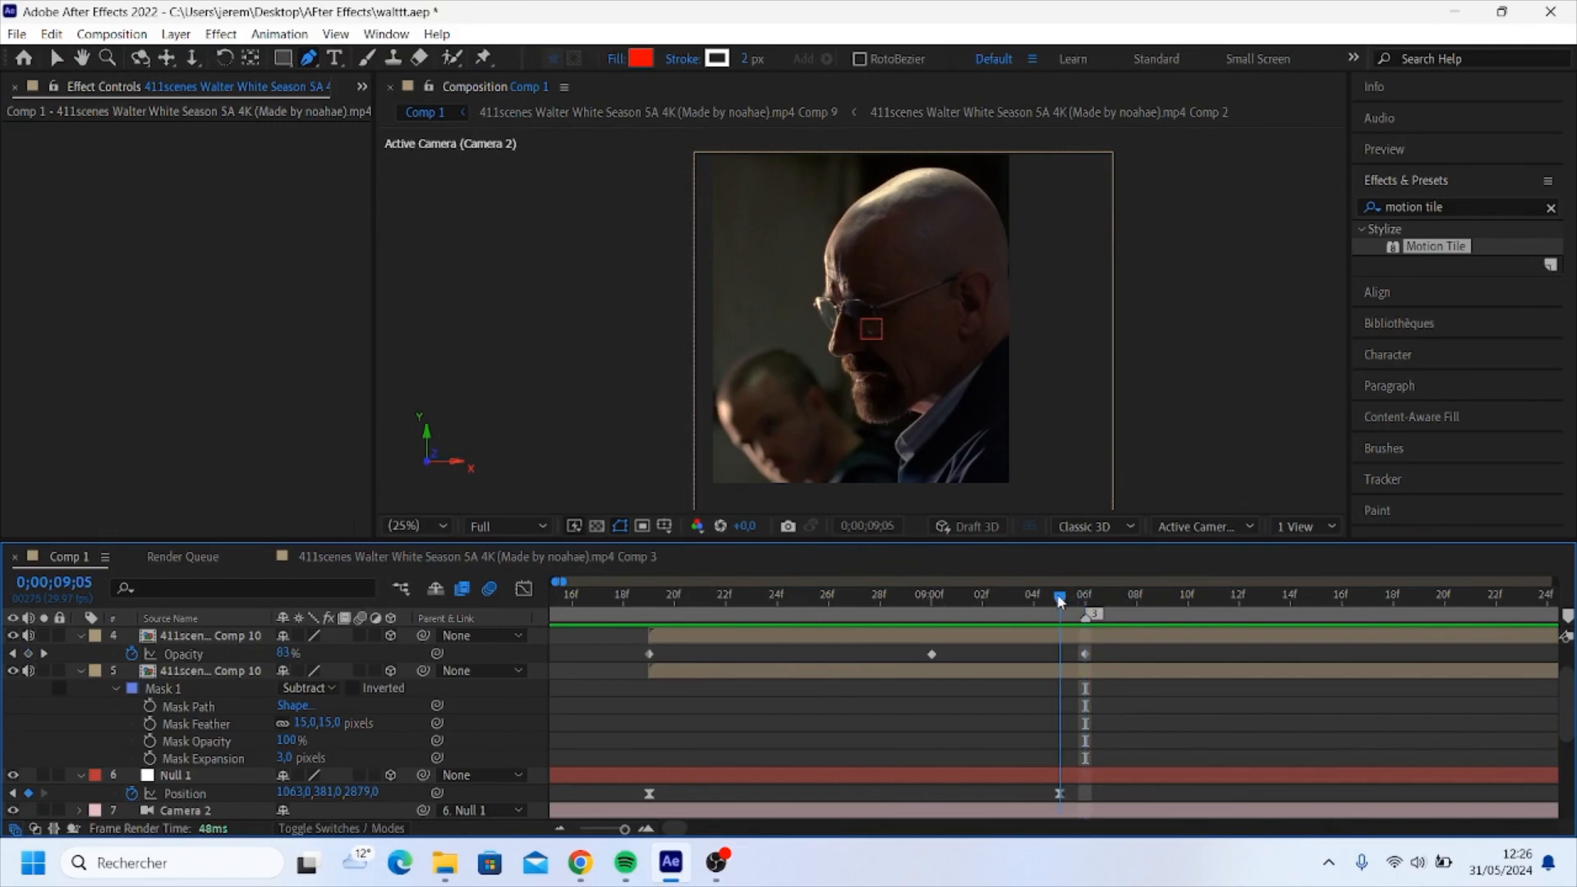
drag(1084, 654, 884, 652)
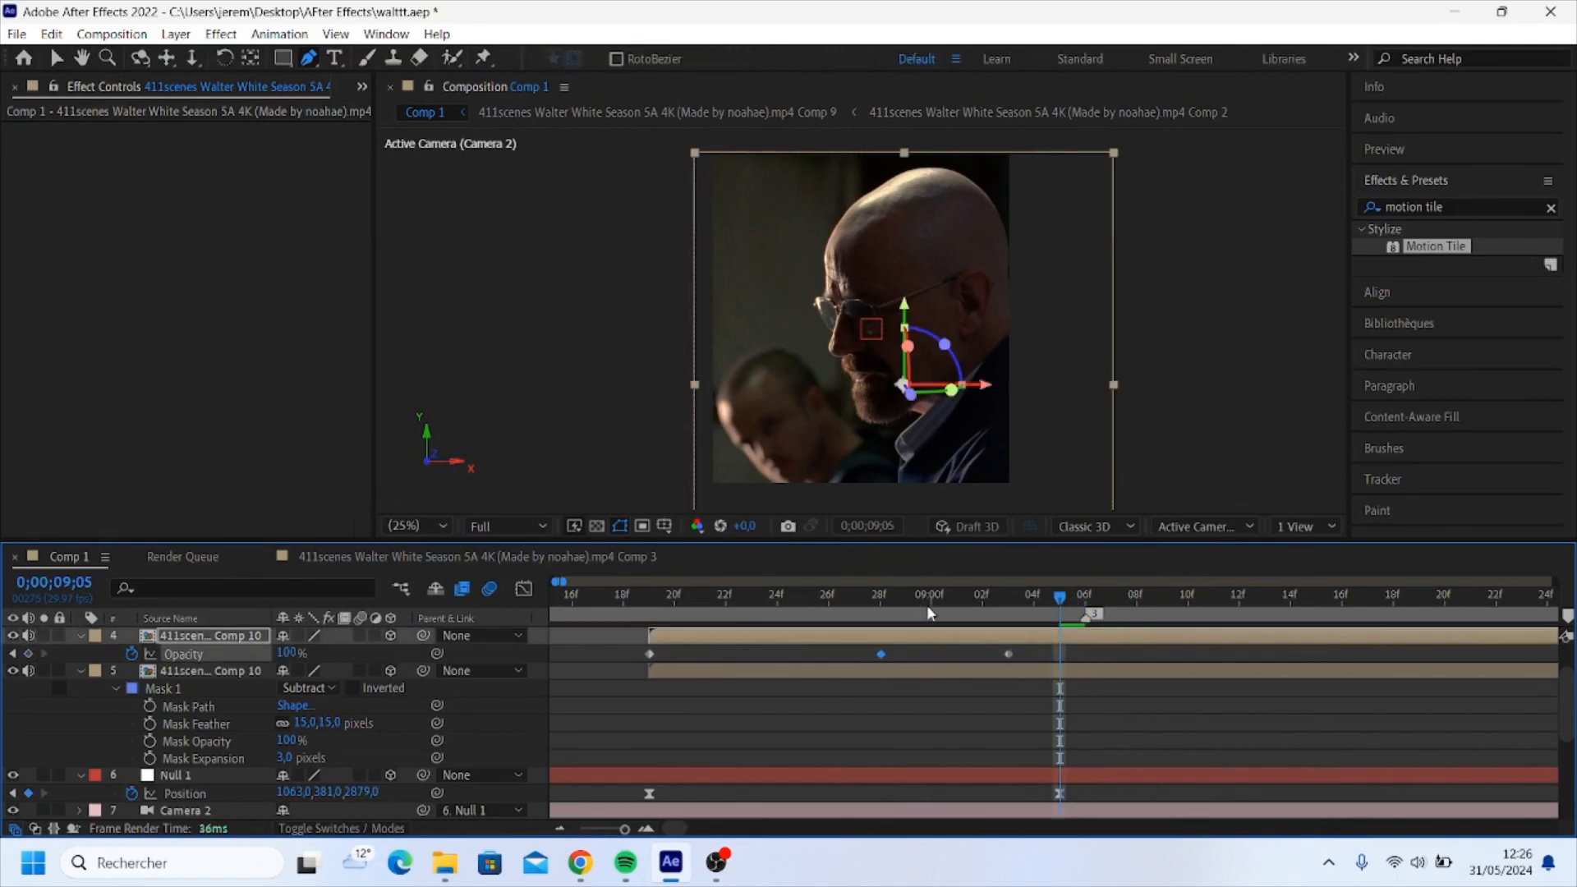
click(642, 604)
key(space)
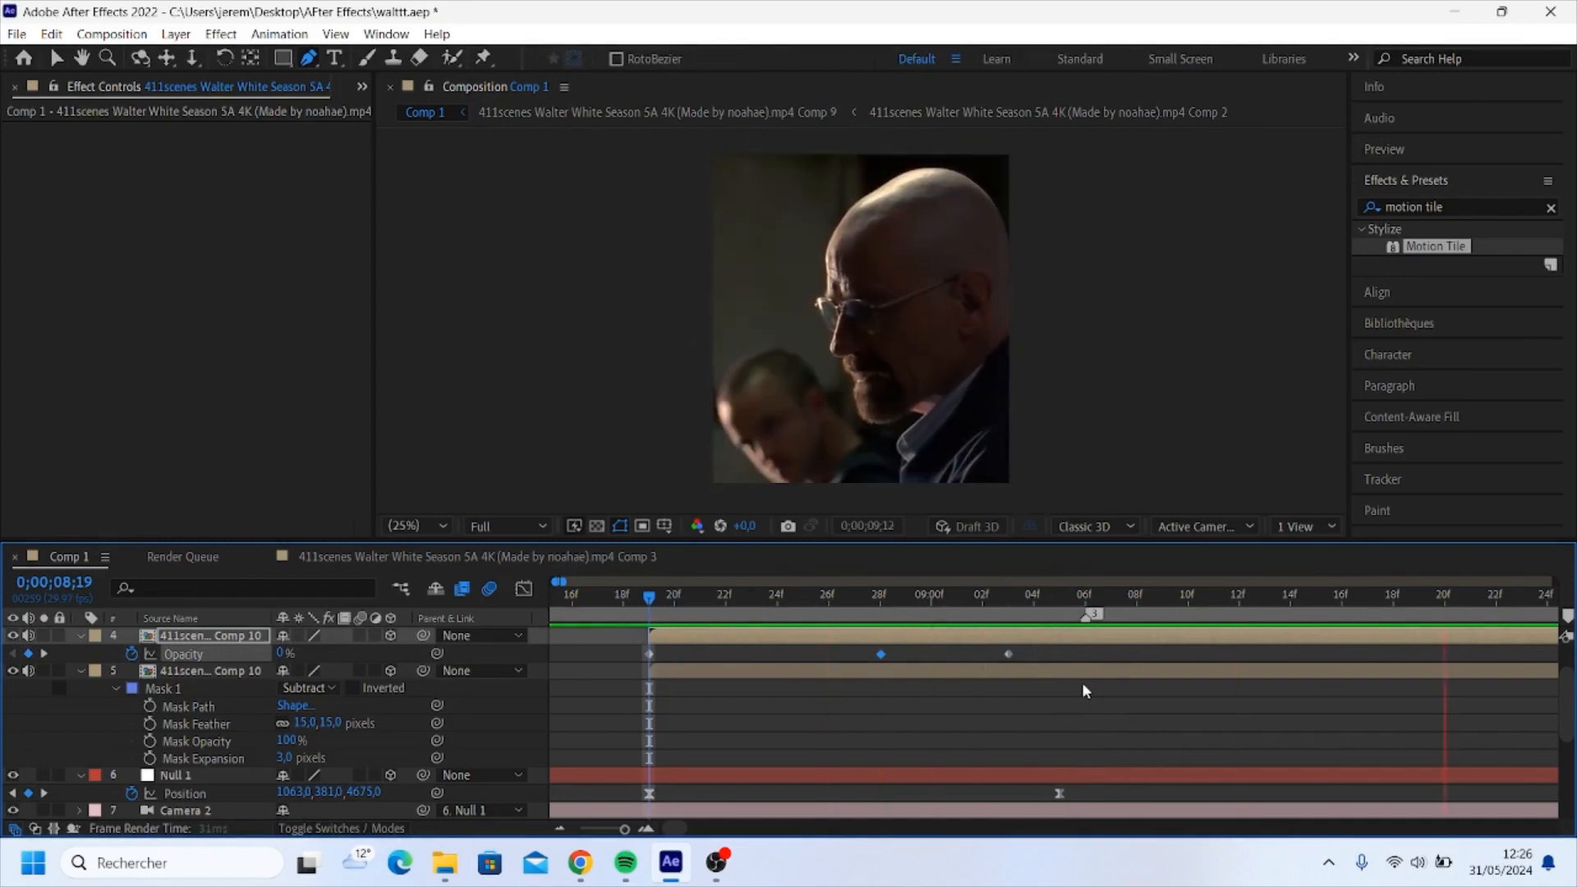
key(space)
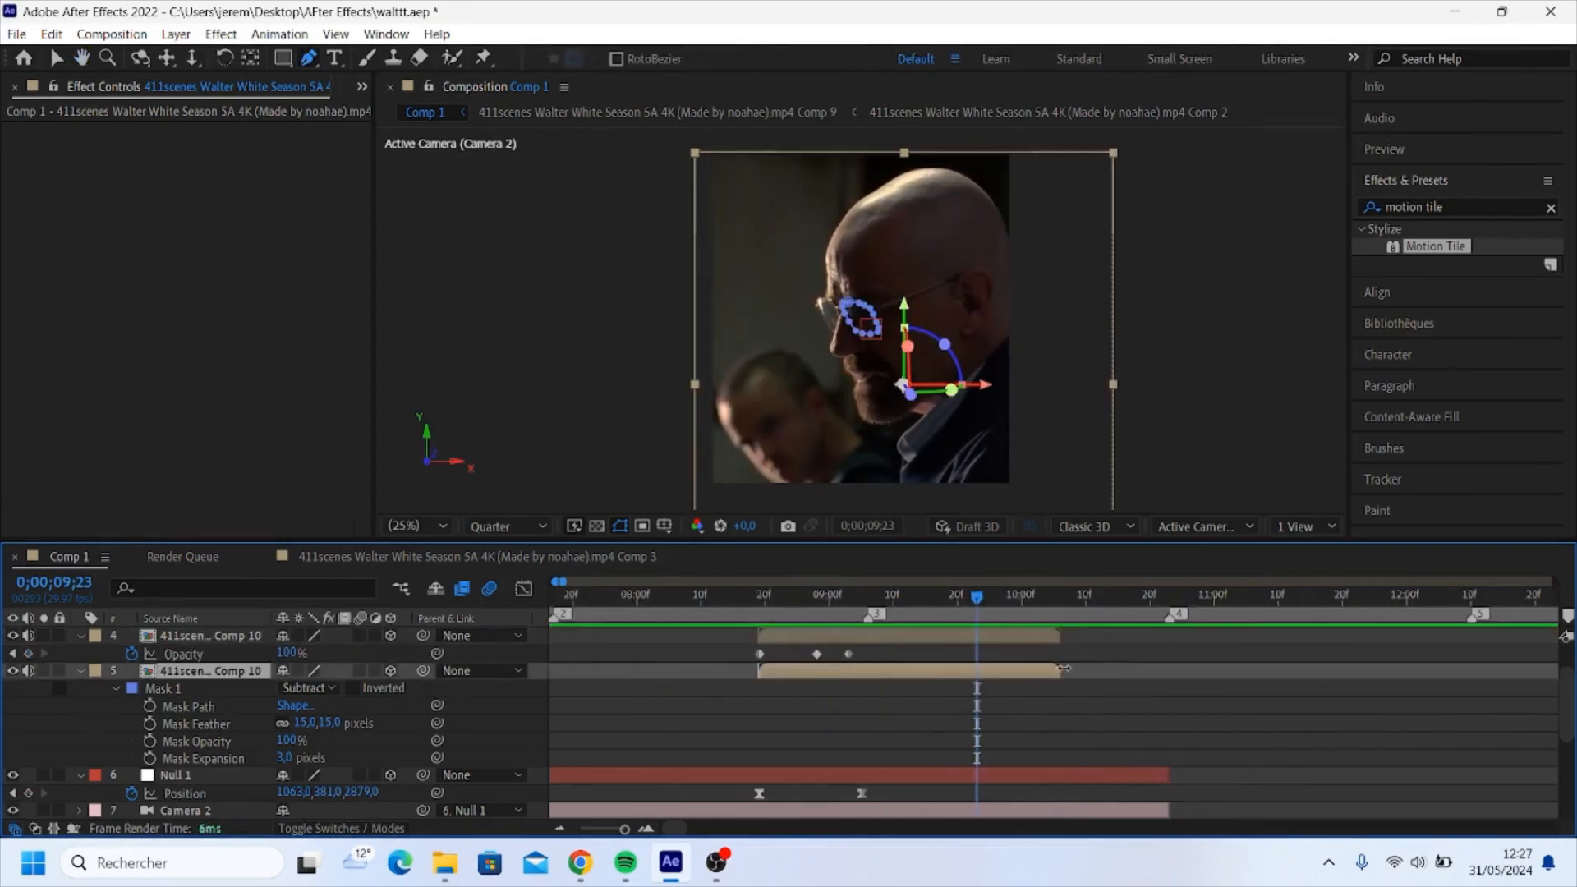
- Extend both Comp 10 layers so they end at marker 4, and check the frames just before that cut
click(1054, 635)
drag(977, 602, 921, 610)
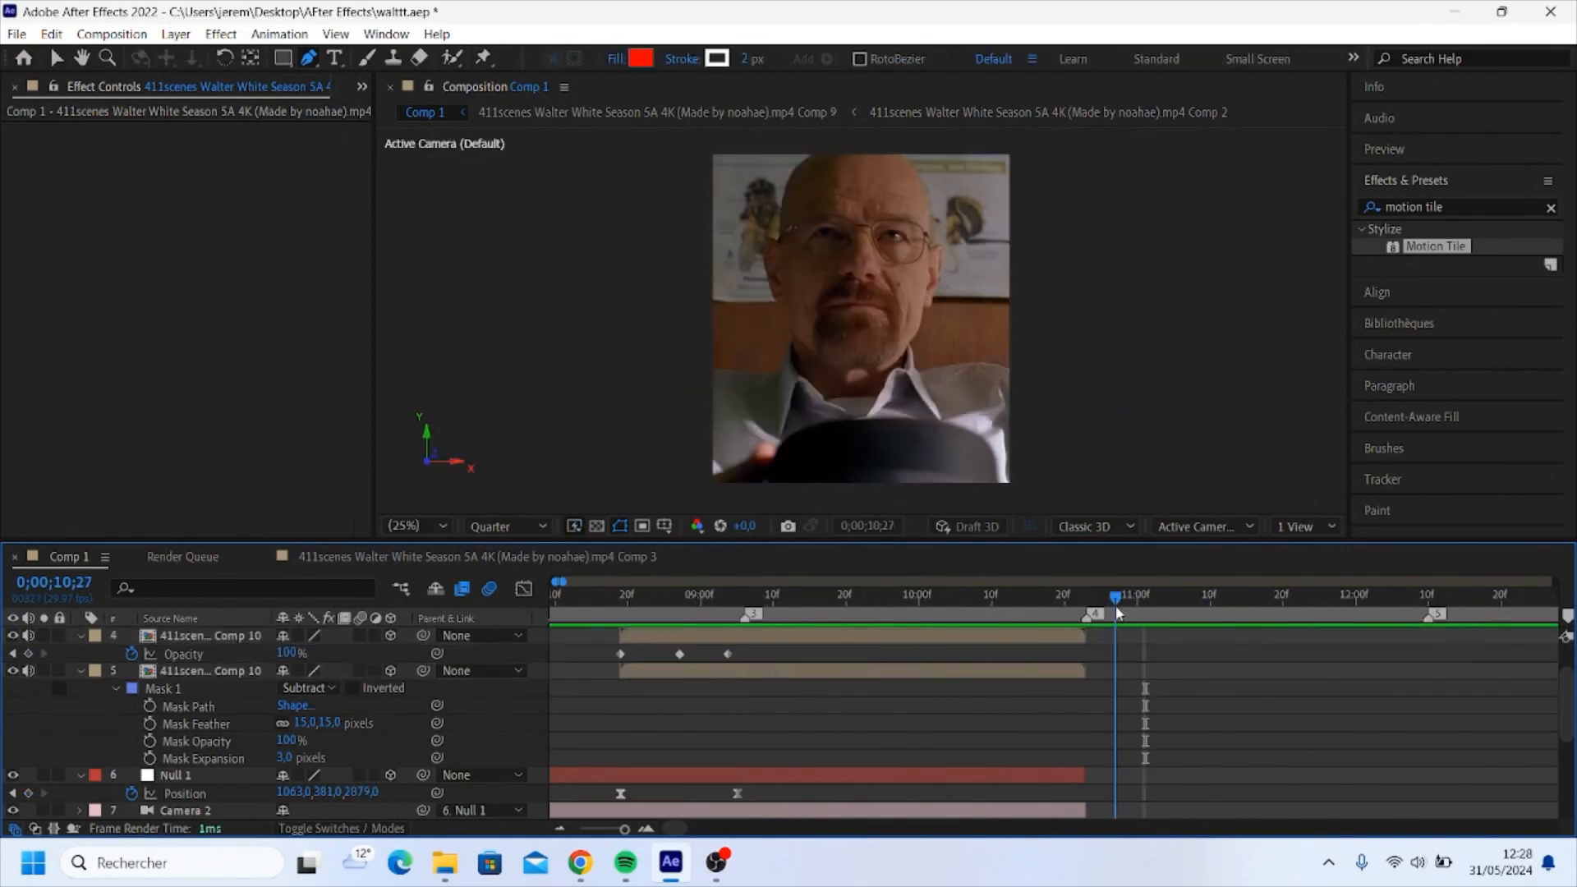
drag(1116, 602, 1014, 635)
click(1016, 636)
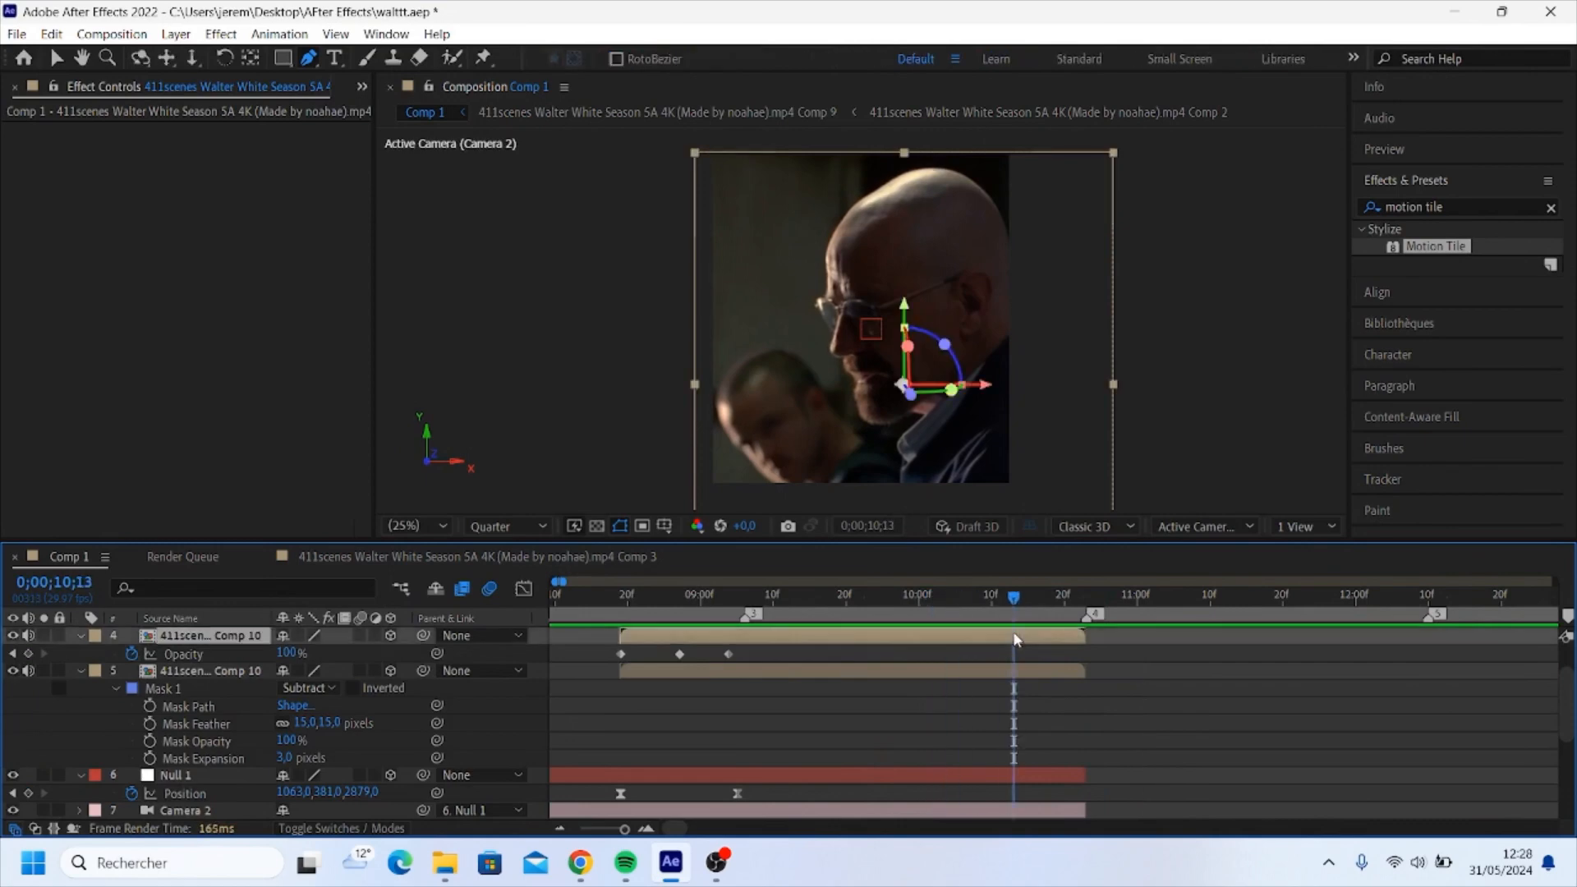
click(1015, 724)
drag(1010, 604, 1000, 599)
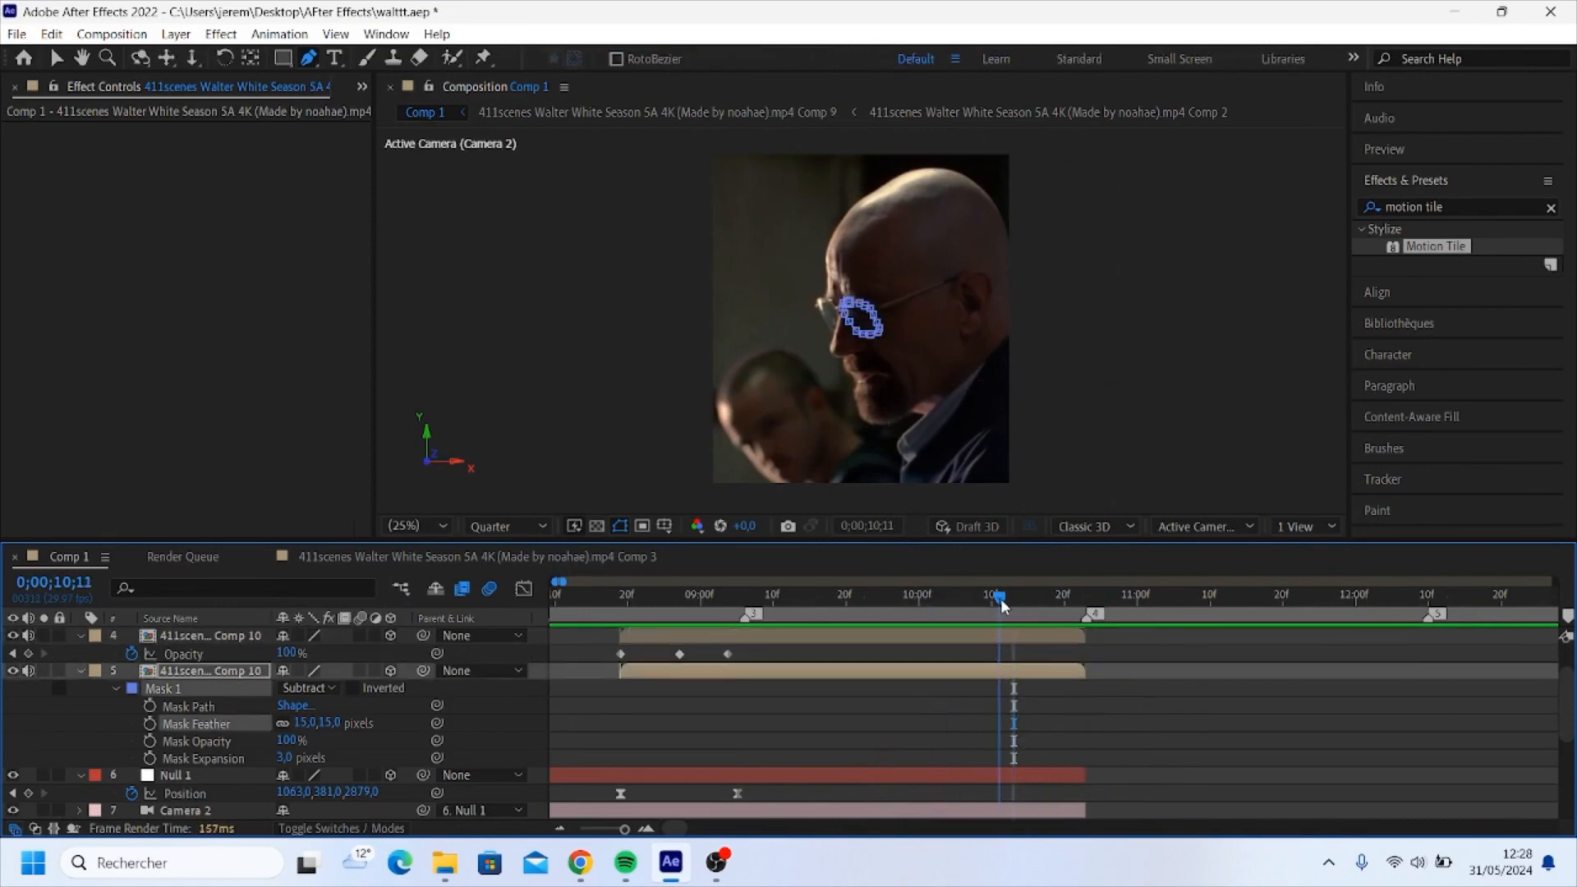
scroll(1033, 690, down, 1)
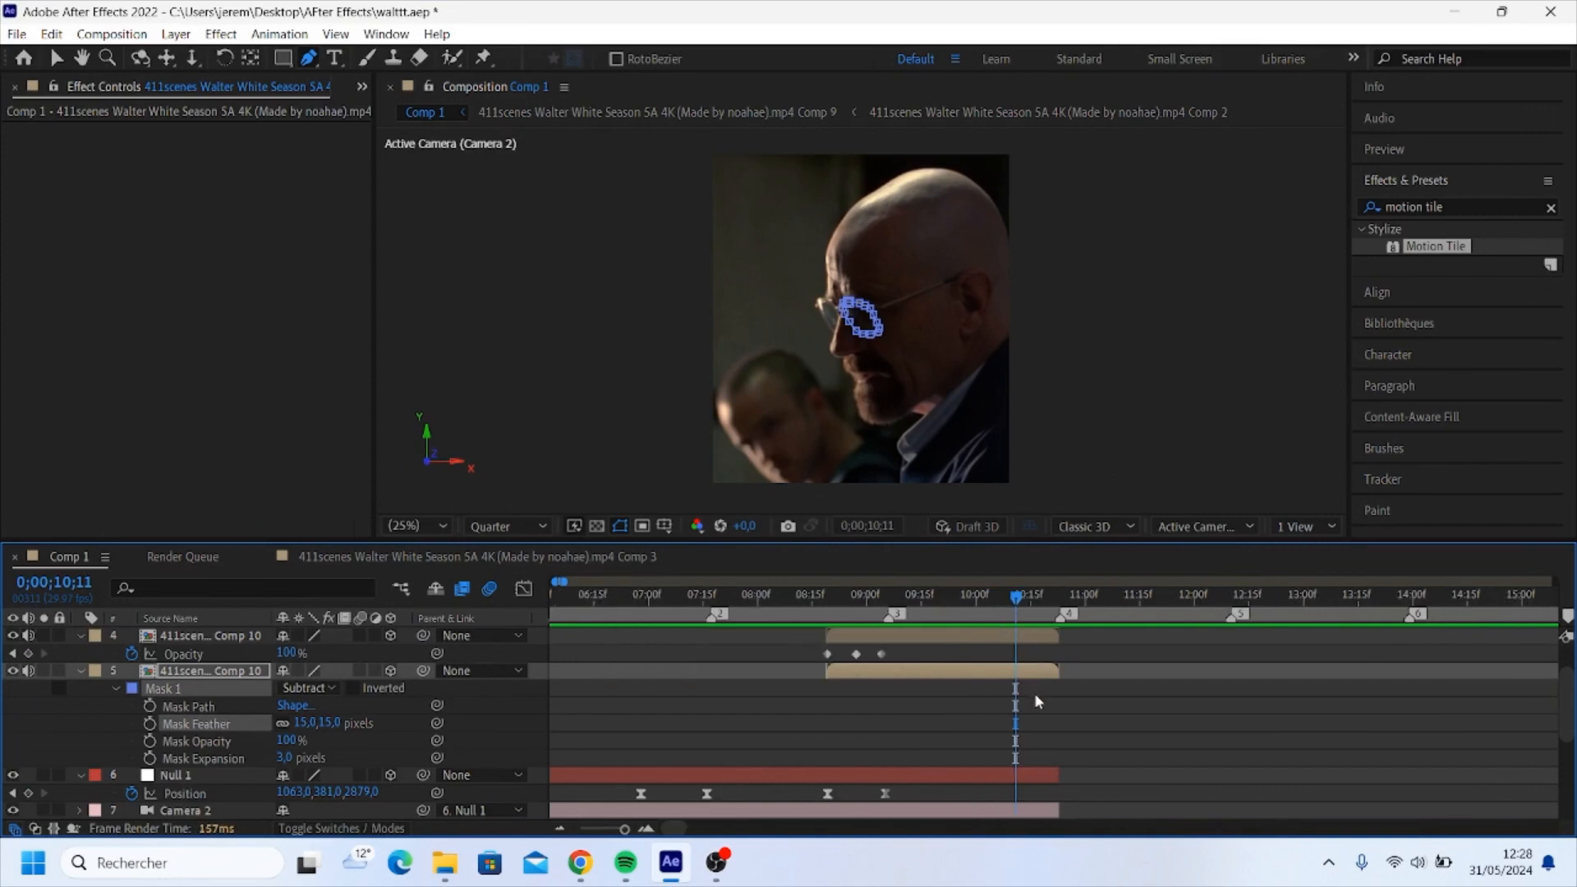
scroll(1033, 692, up, 1)
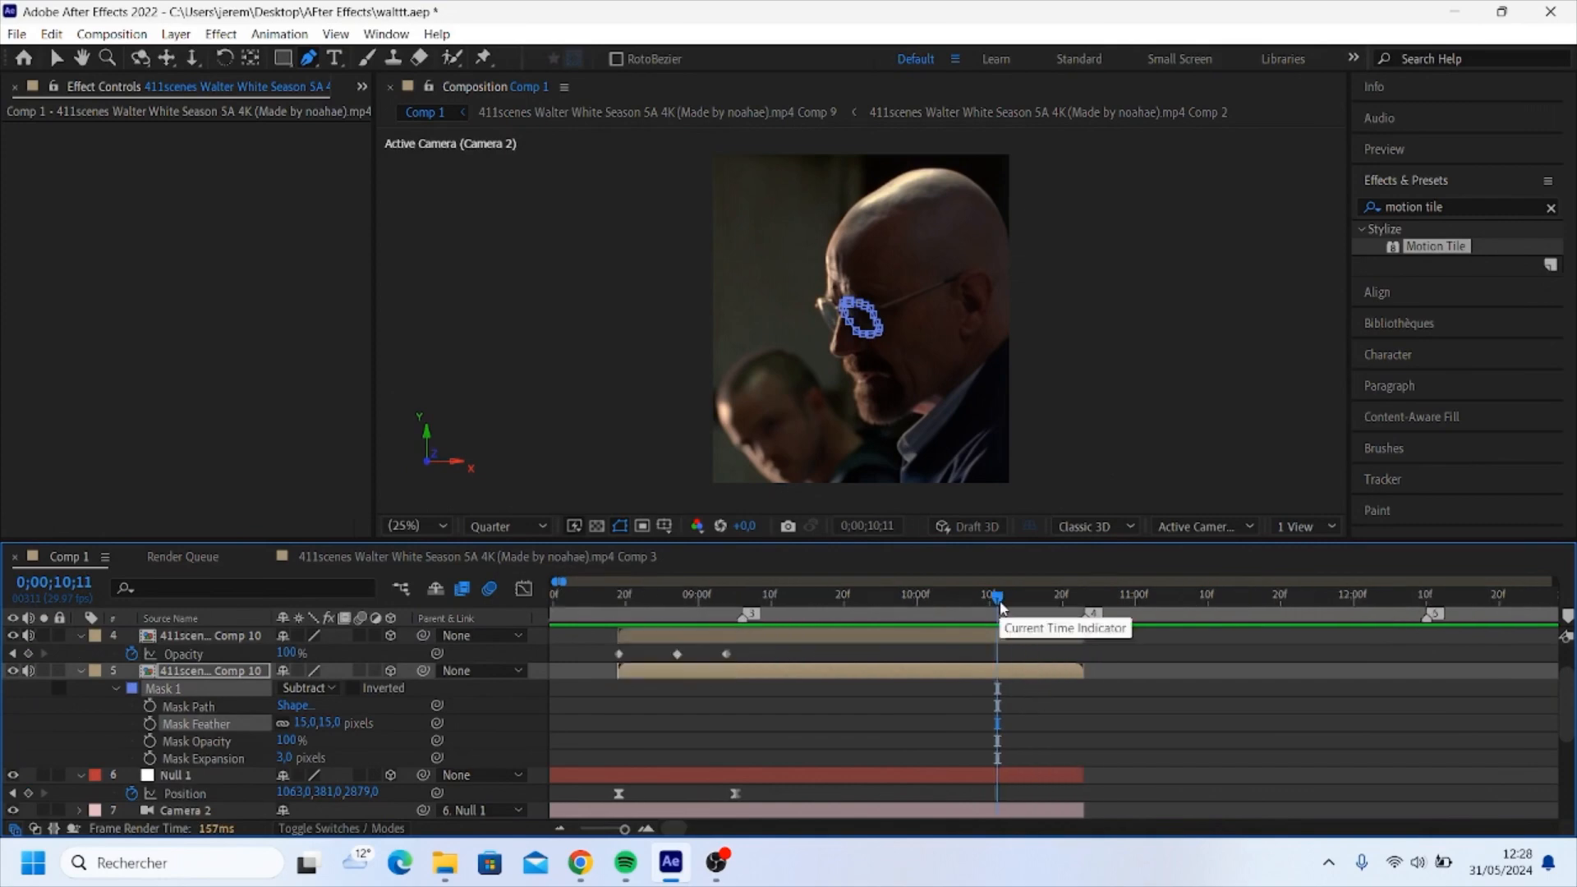
- Keyframe the upper Comp 10 copy's opacity at 100% at 0;00;10;09 and 0% at marker 4
drag(1000, 604, 961, 599)
click(971, 635)
scroll(999, 738, up, 1)
scroll(1000, 746, down, 1)
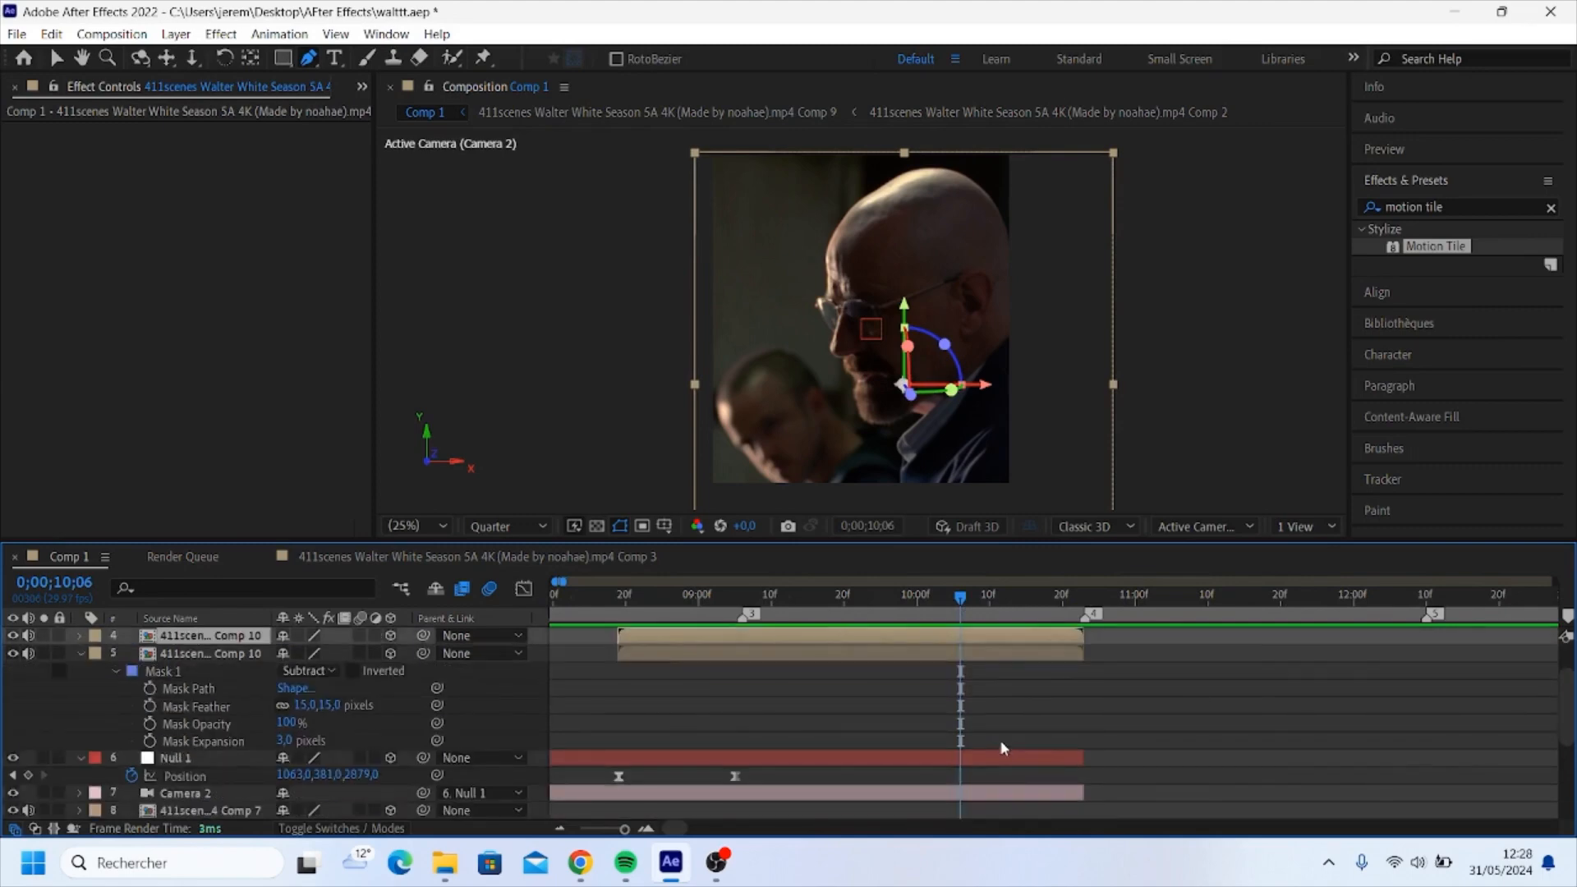
key(Page_Down)
key(Page_Down)
key(Page_Down)
key(t)
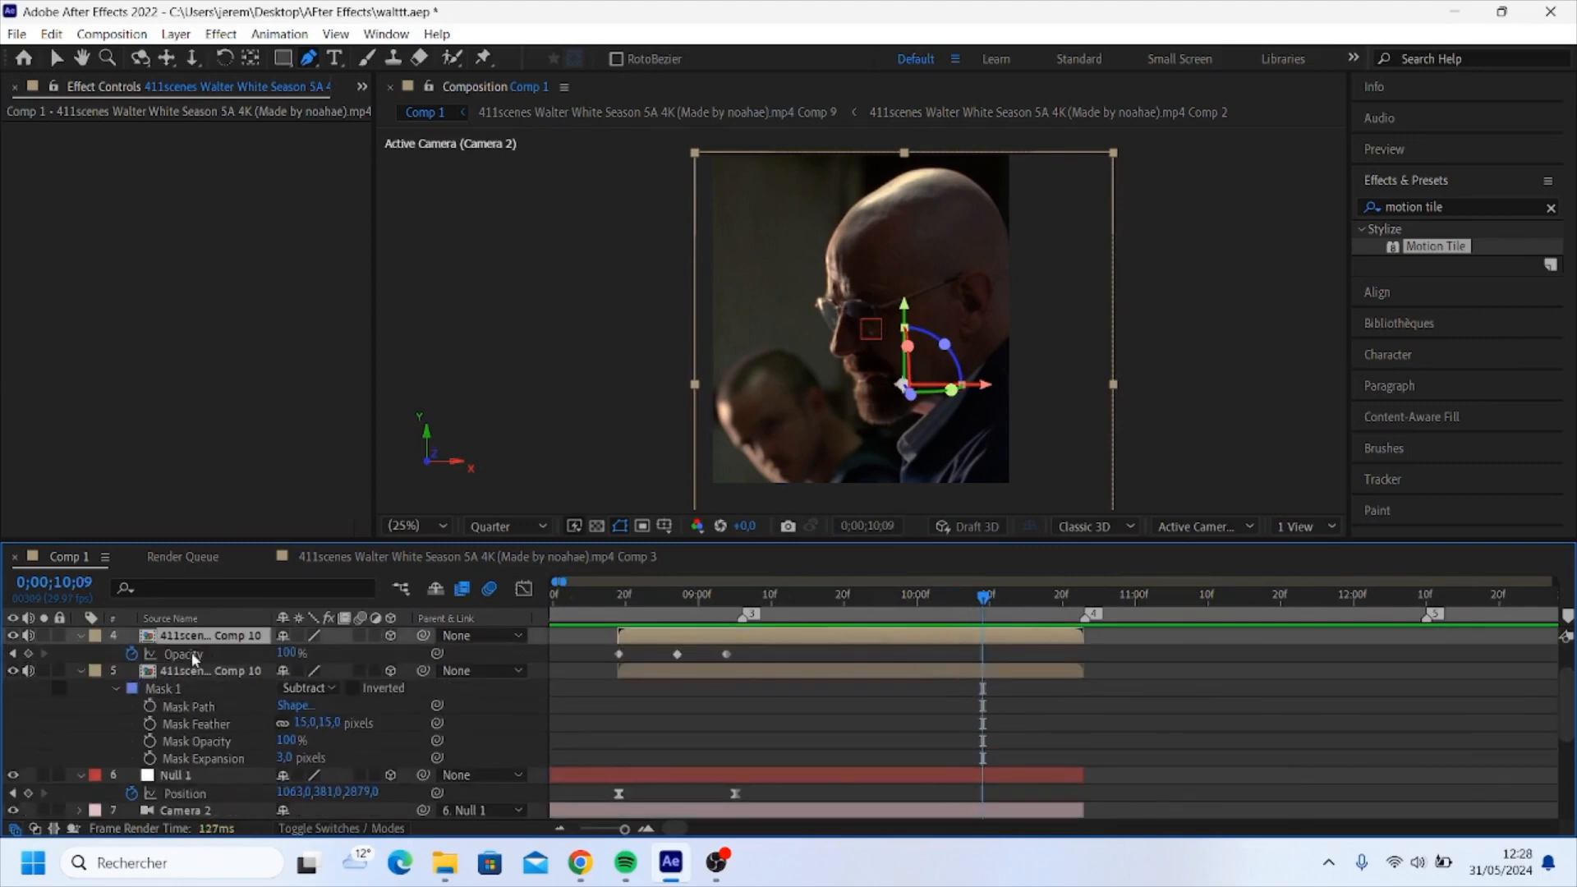
click(27, 654)
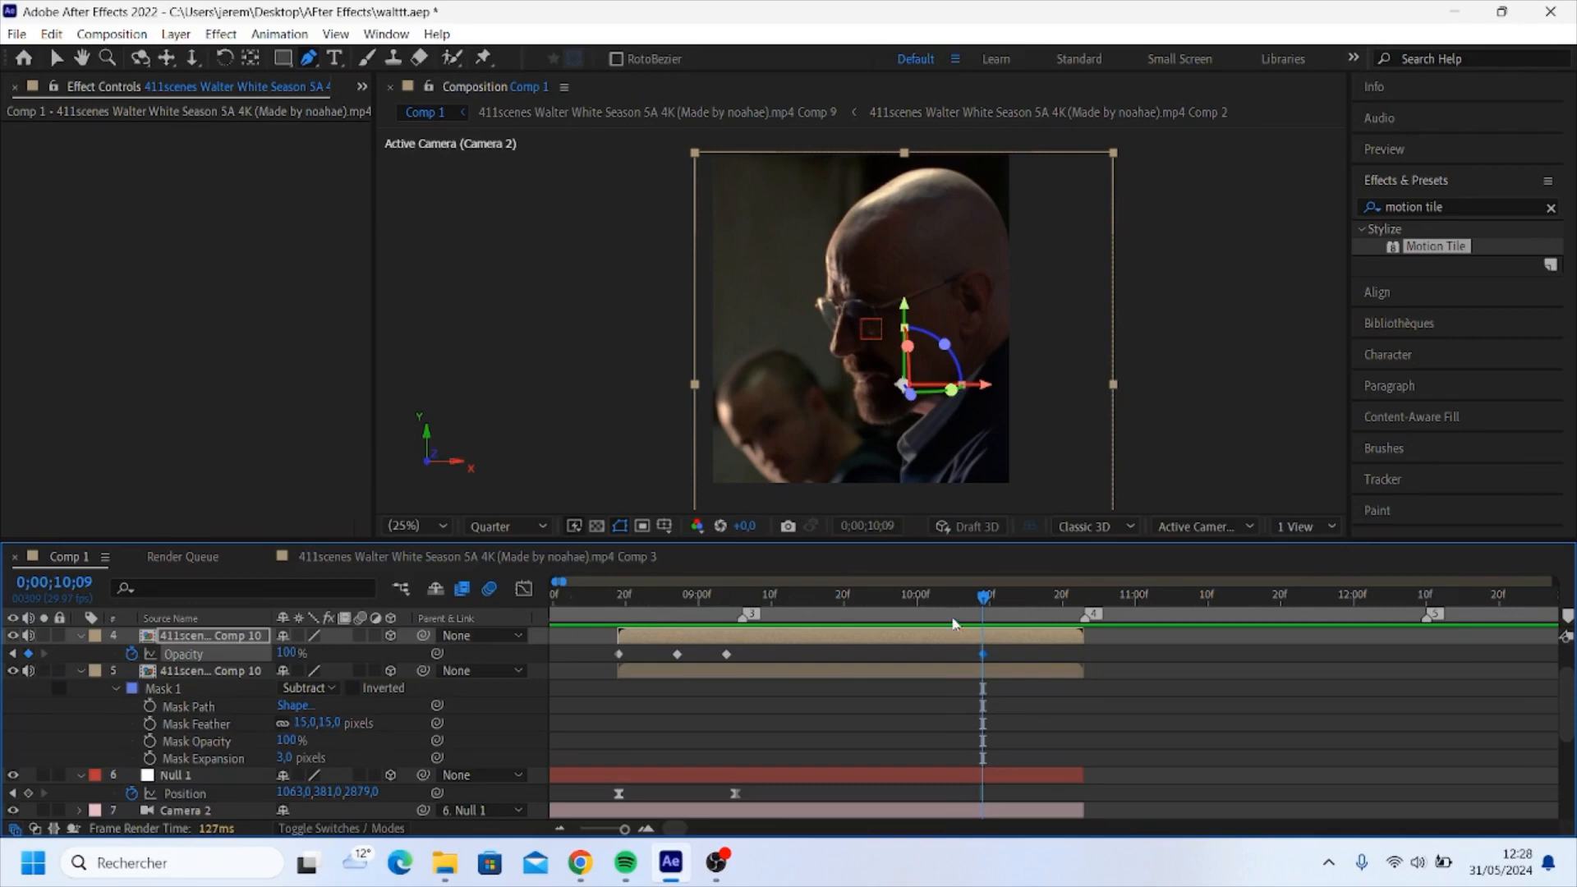
drag(985, 608, 1084, 610)
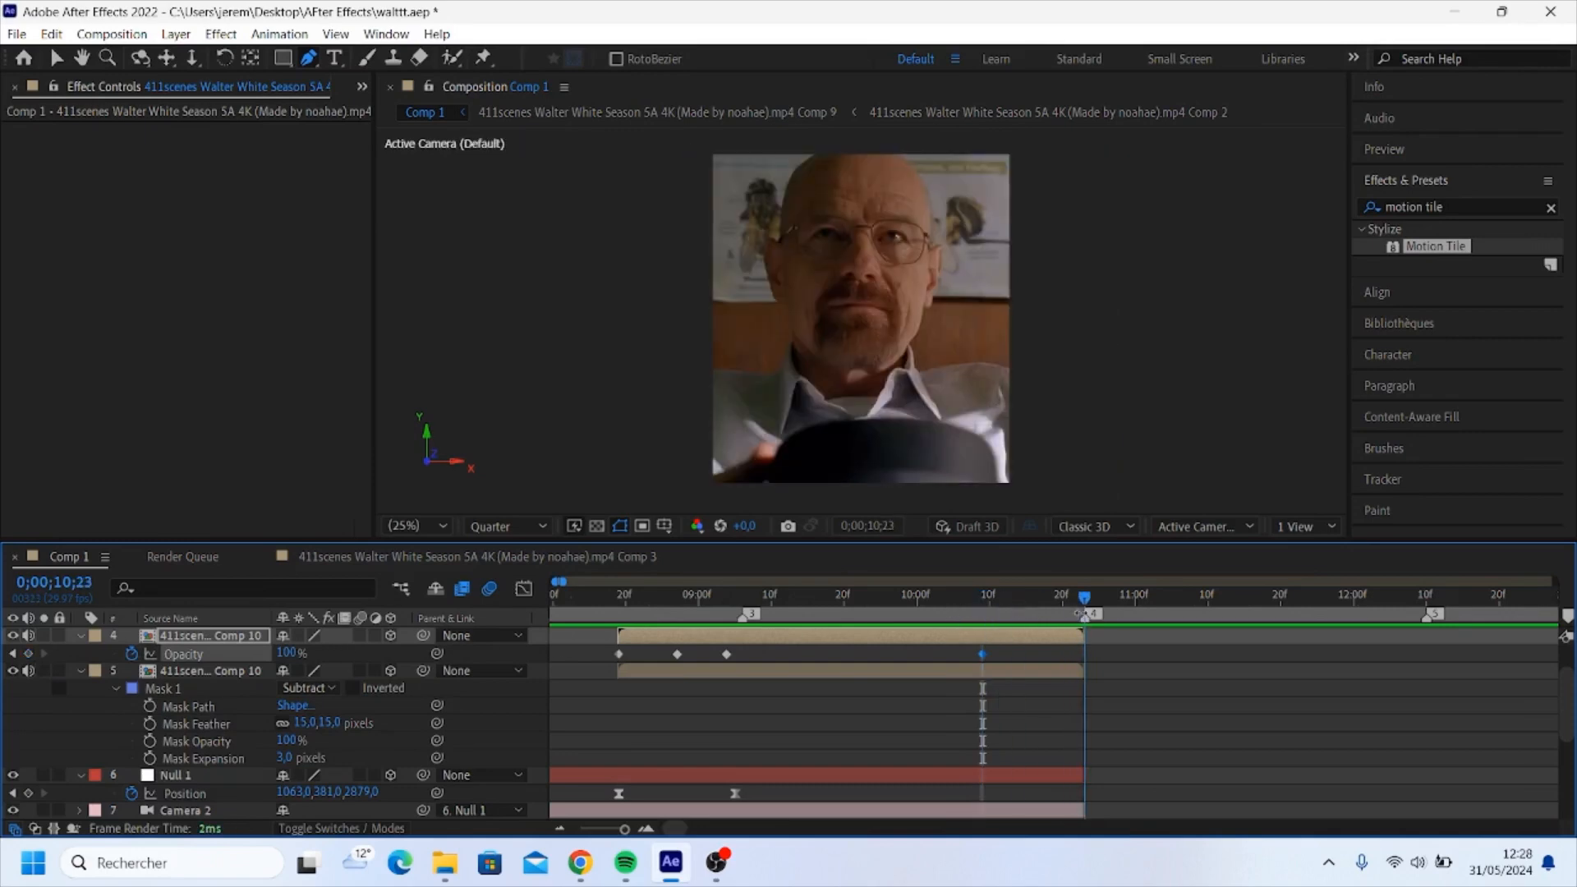
drag(294, 660, 205, 660)
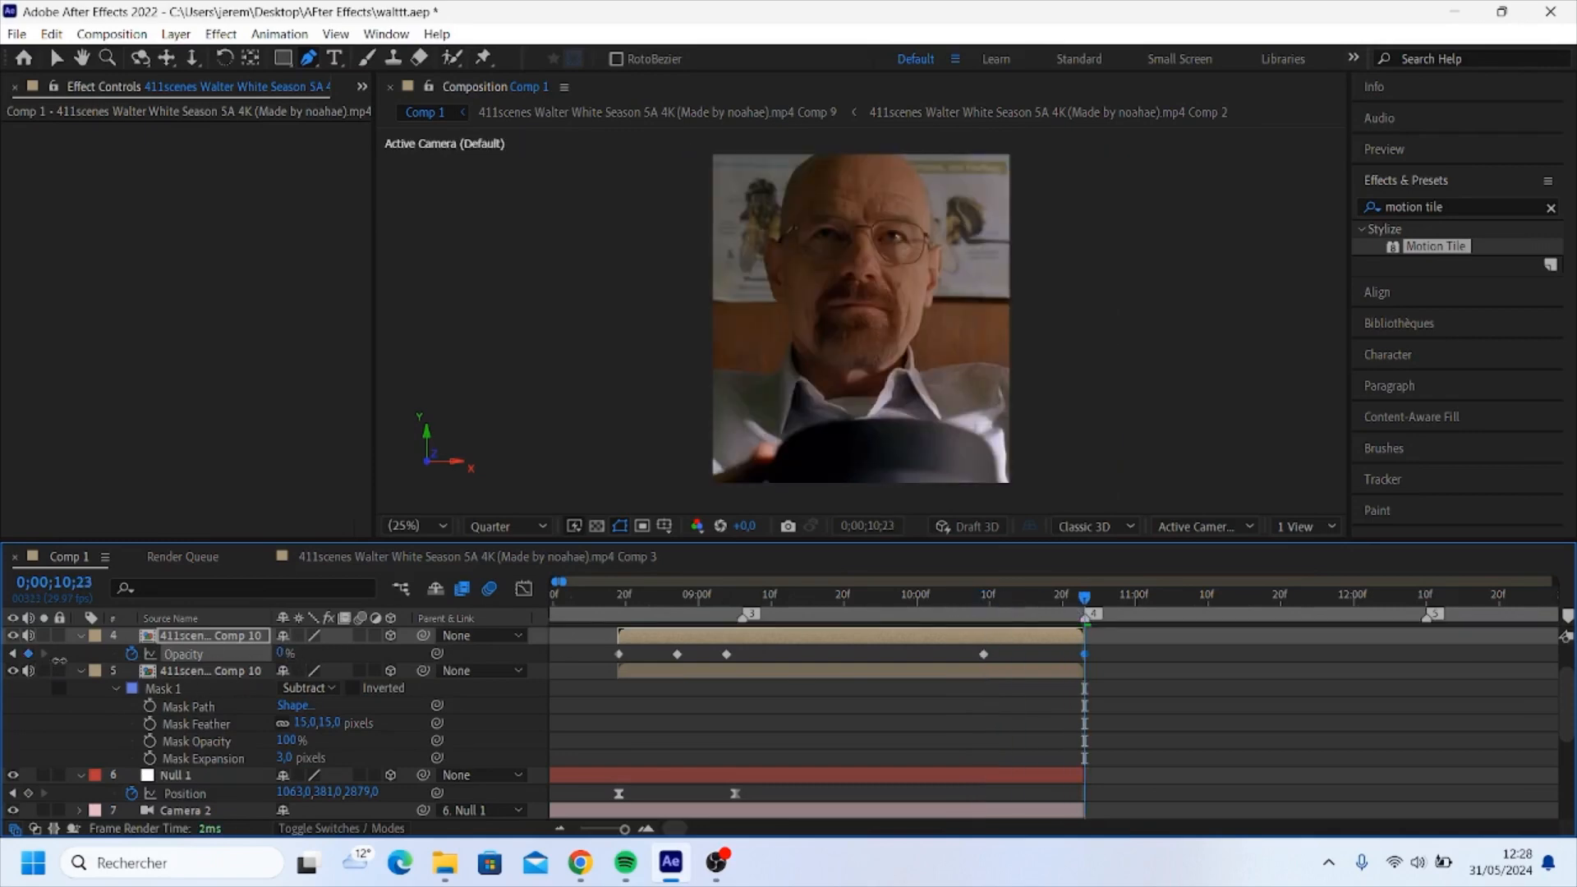
- Extend the start of Comp 11 back to 0;00;10;09 so it overlaps the end of Comp 10
scroll(1063, 757, up, 2)
click(1146, 672)
mouse_move(1143, 668)
mouse_down()
mouse_move(1044, 670)
mouse_move(1169, 667)
mouse_move(1149, 669)
mouse_up()
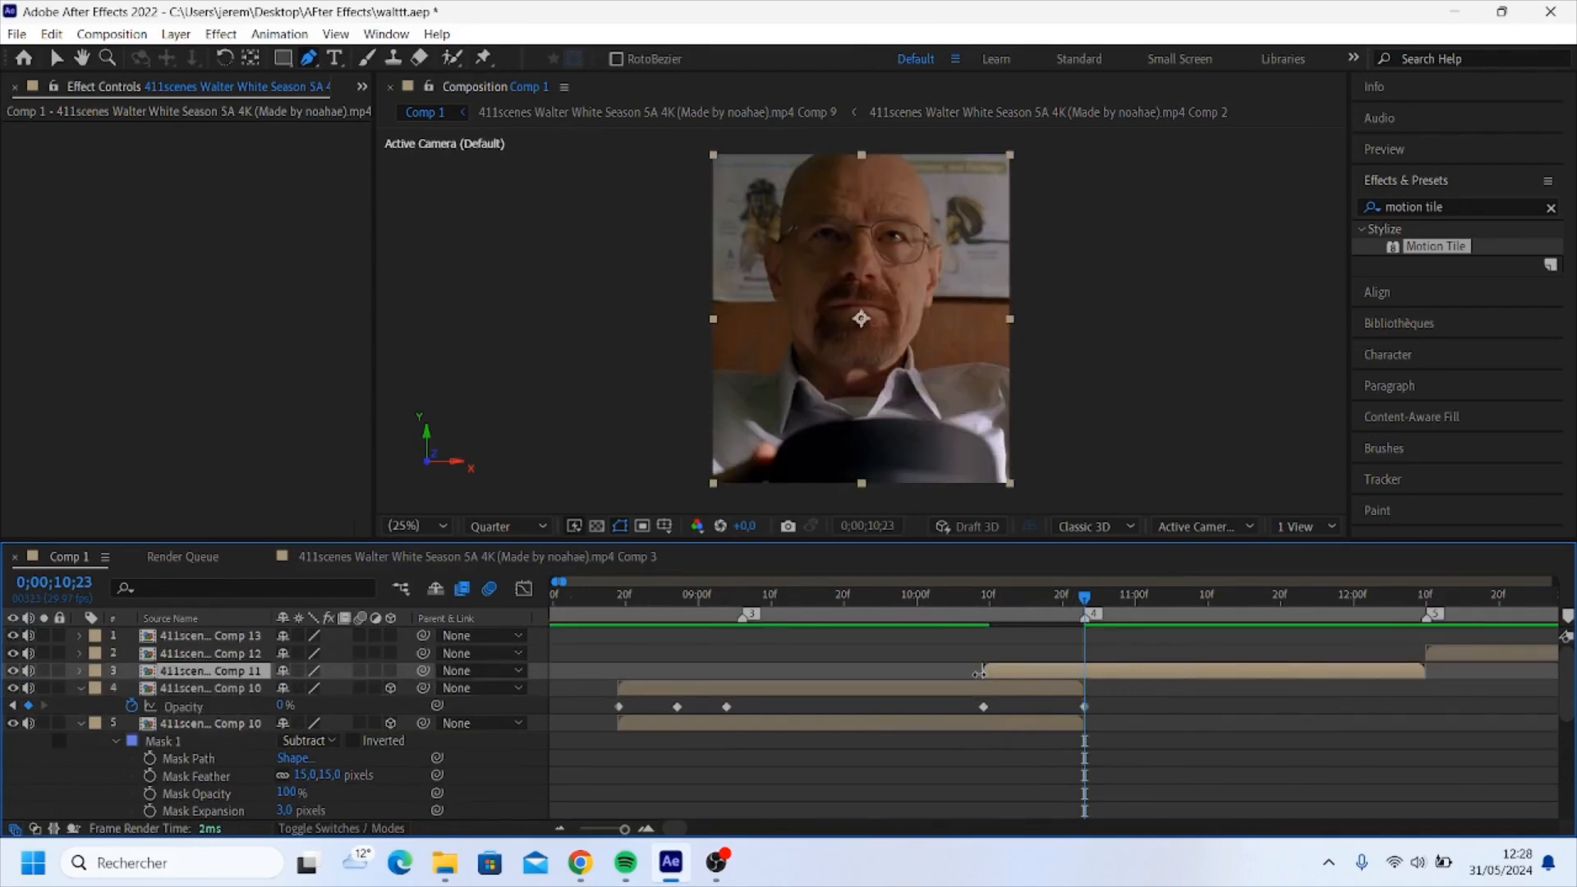
- Keyframe Comp 11's opacity at 0% at 0;00;10;09 and 100% at marker 4, and preview the crossfade
click(985, 624)
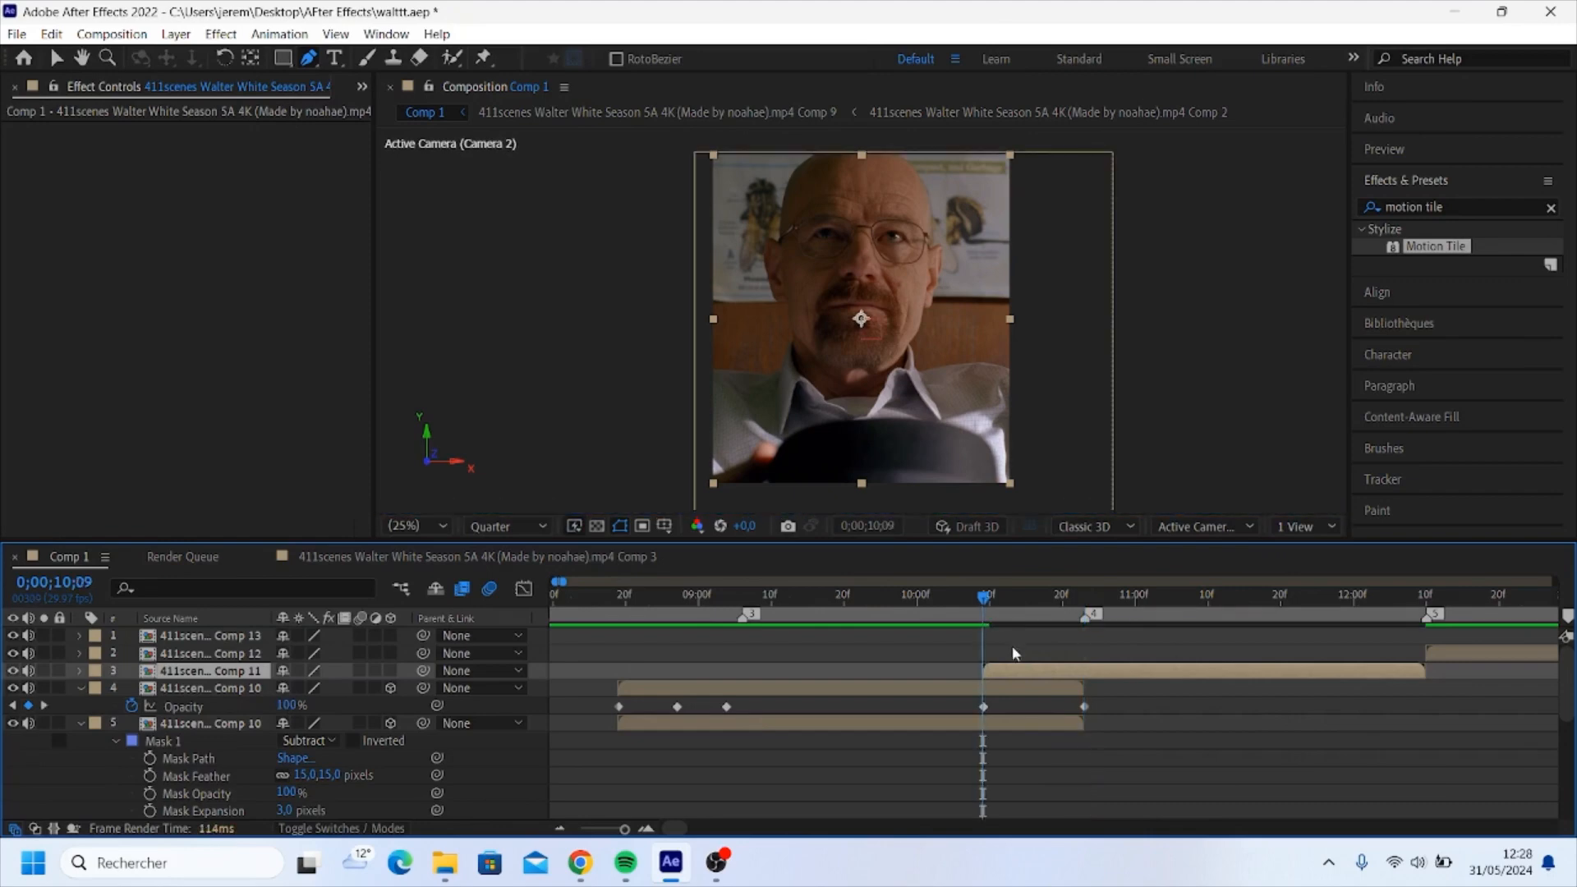
key(t)
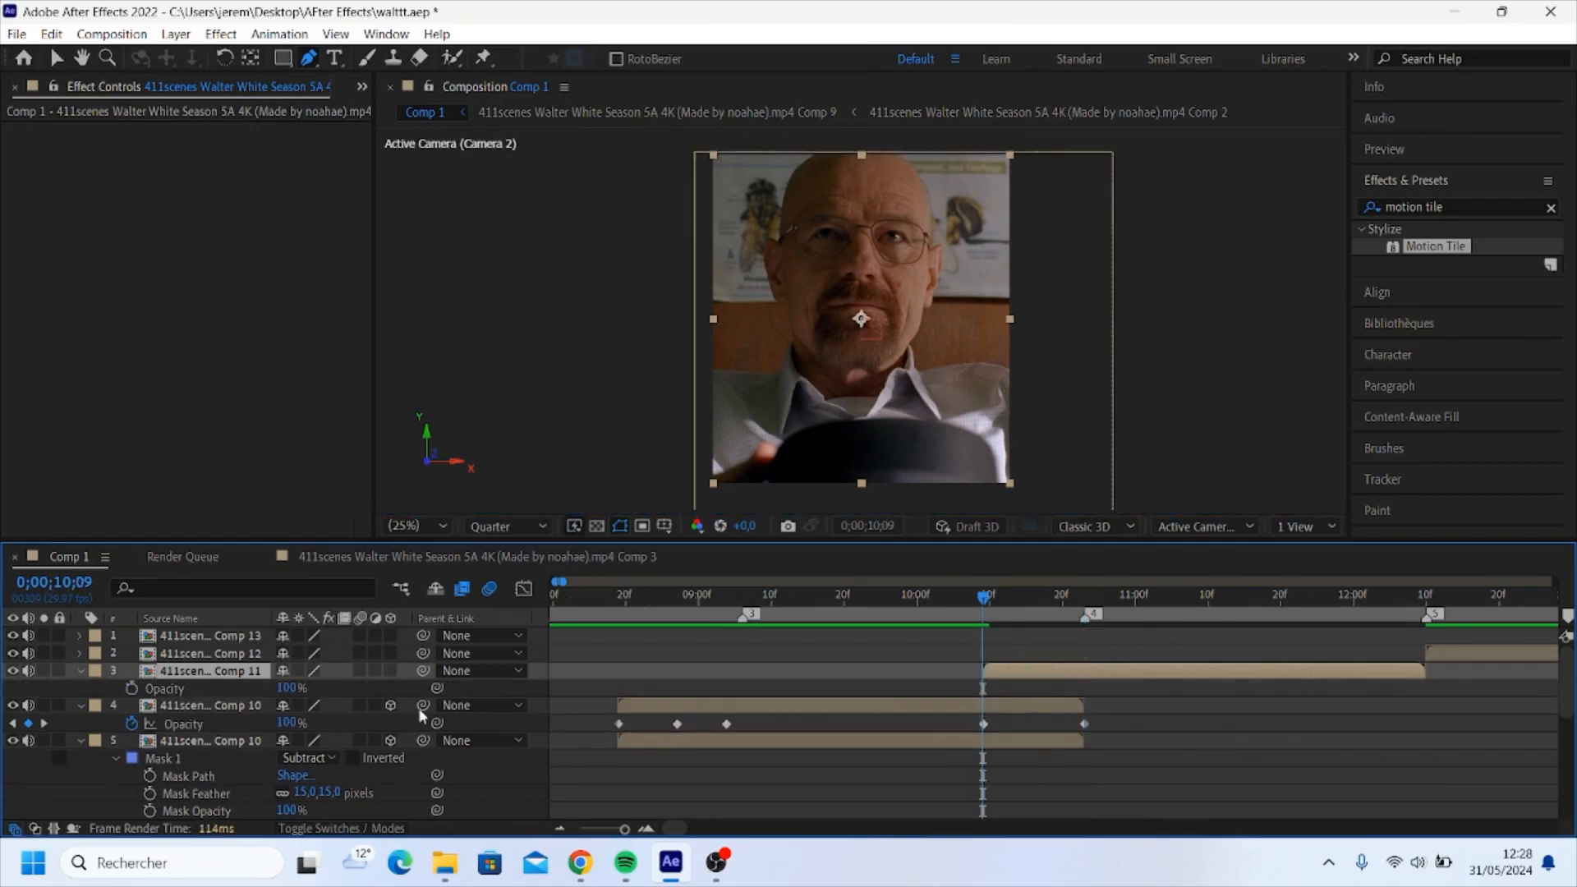
click(132, 689)
drag(288, 689, 100, 699)
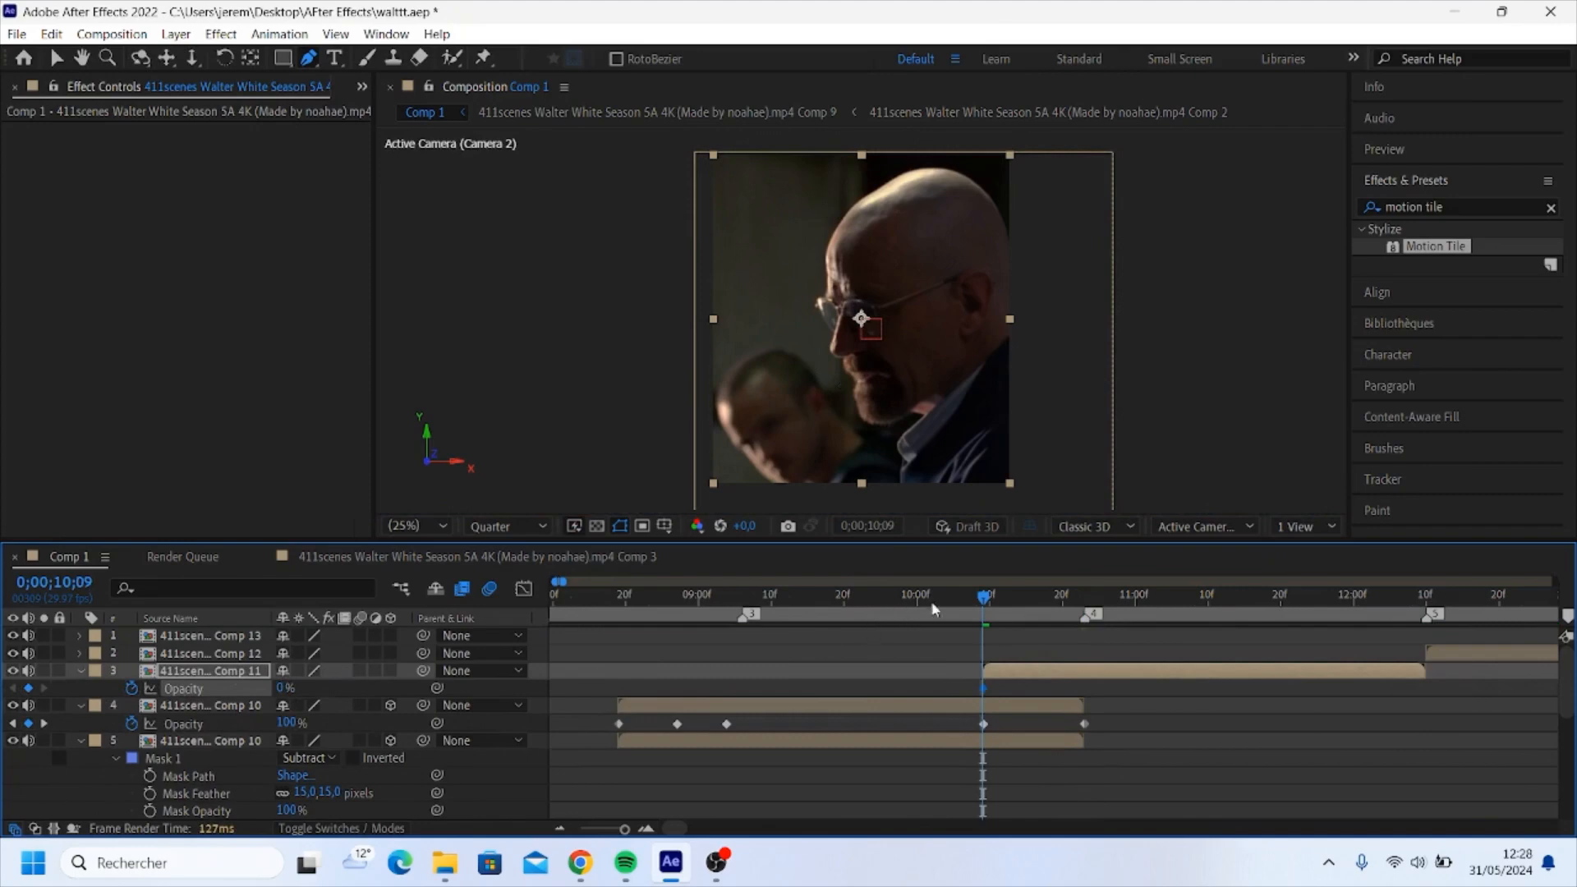
drag(1016, 605, 1092, 611)
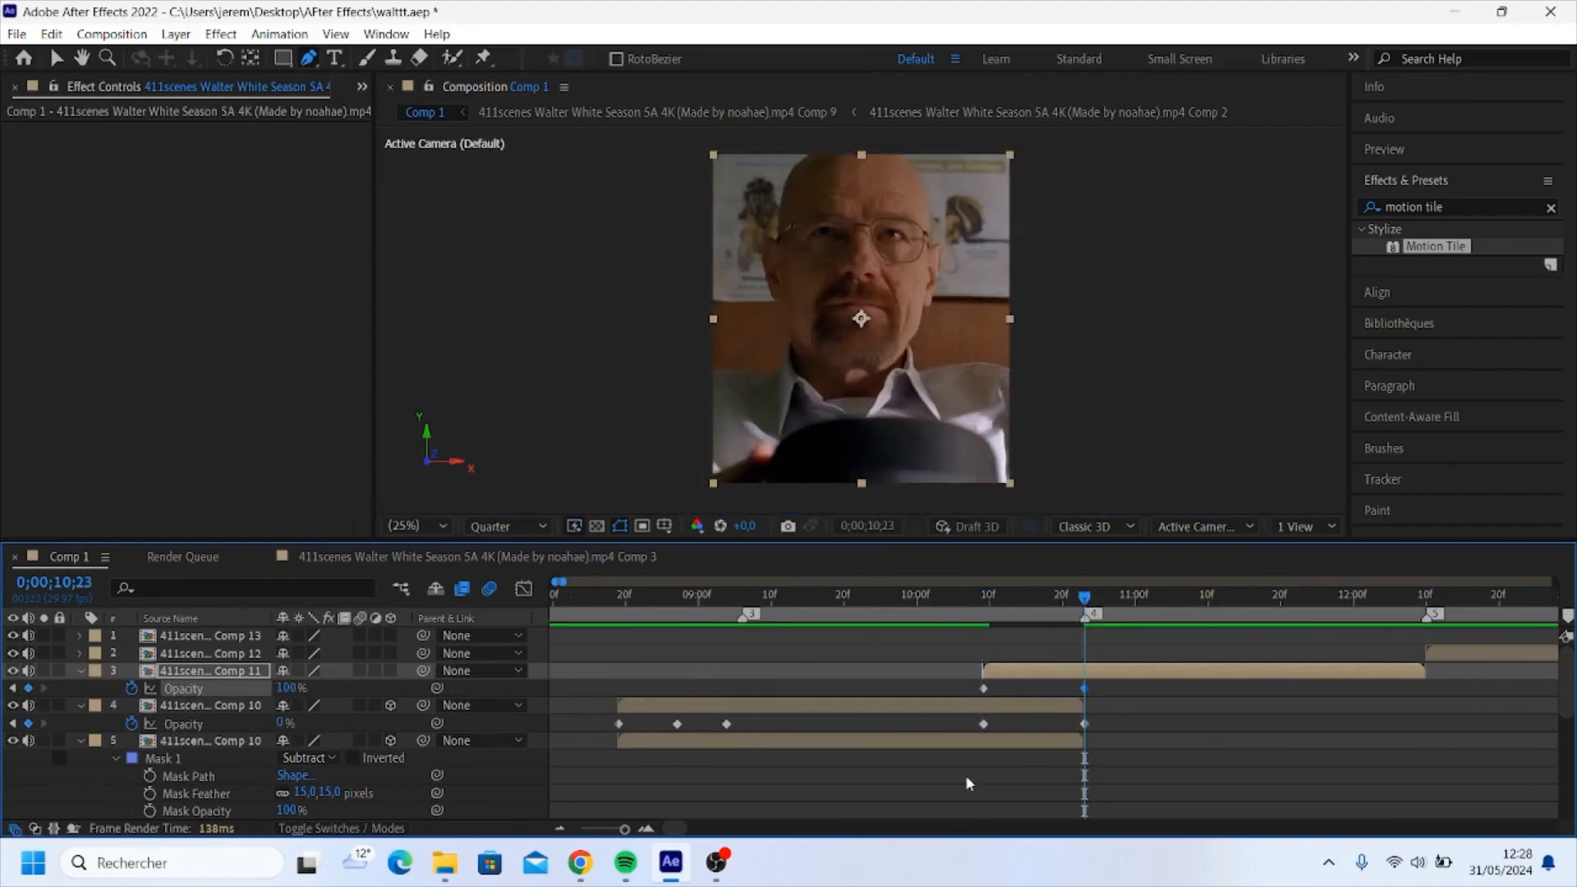
click(1021, 680)
click(959, 603)
key(space)
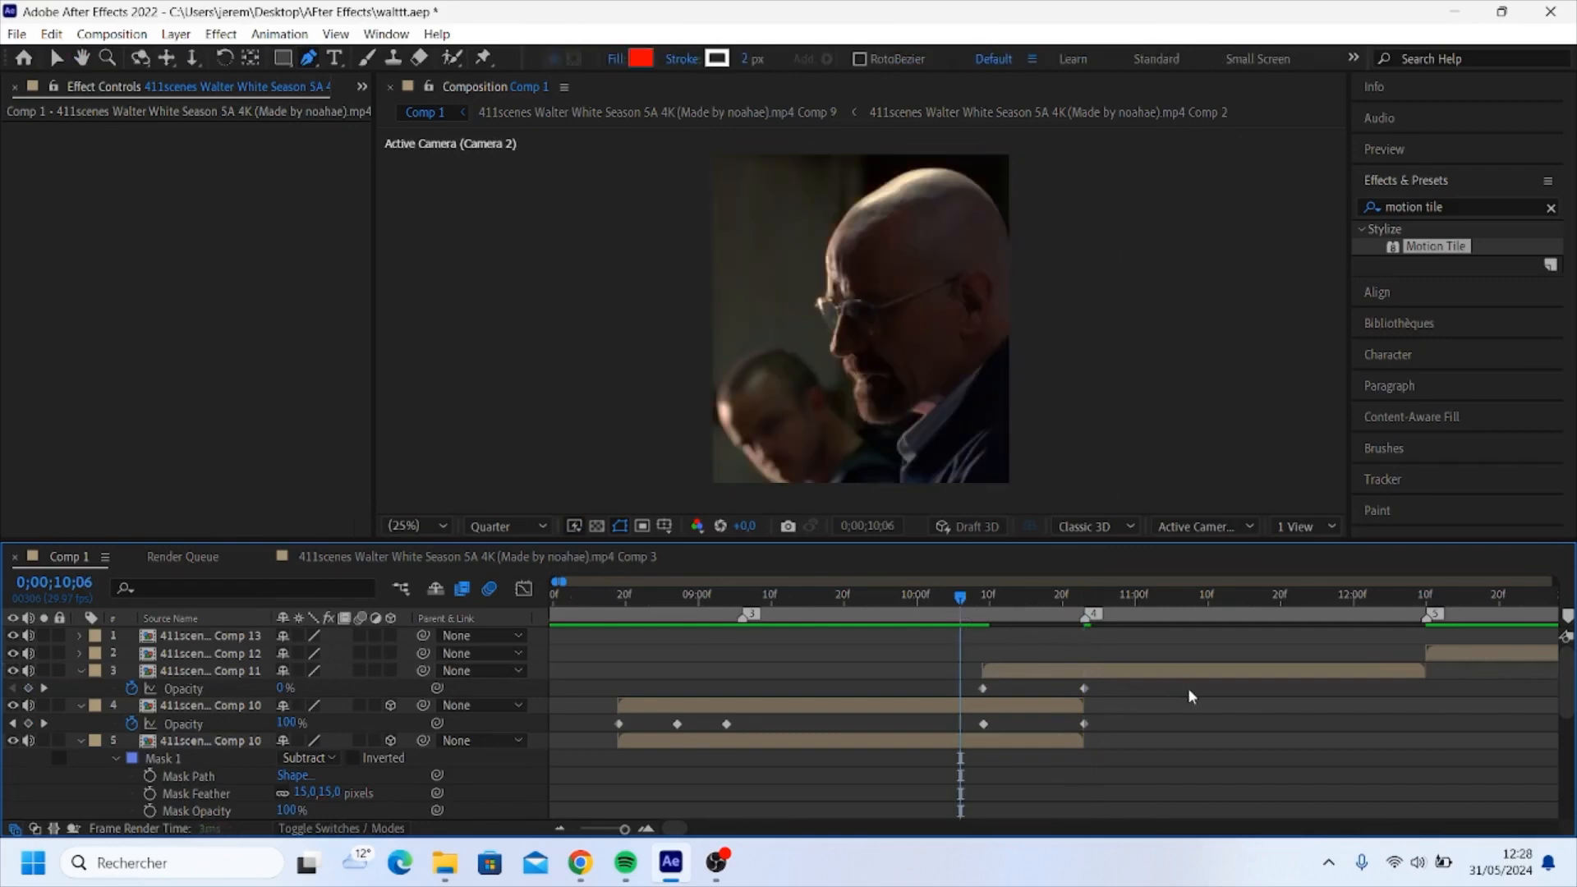
key(space)
drag(996, 607, 969, 611)
key(space)
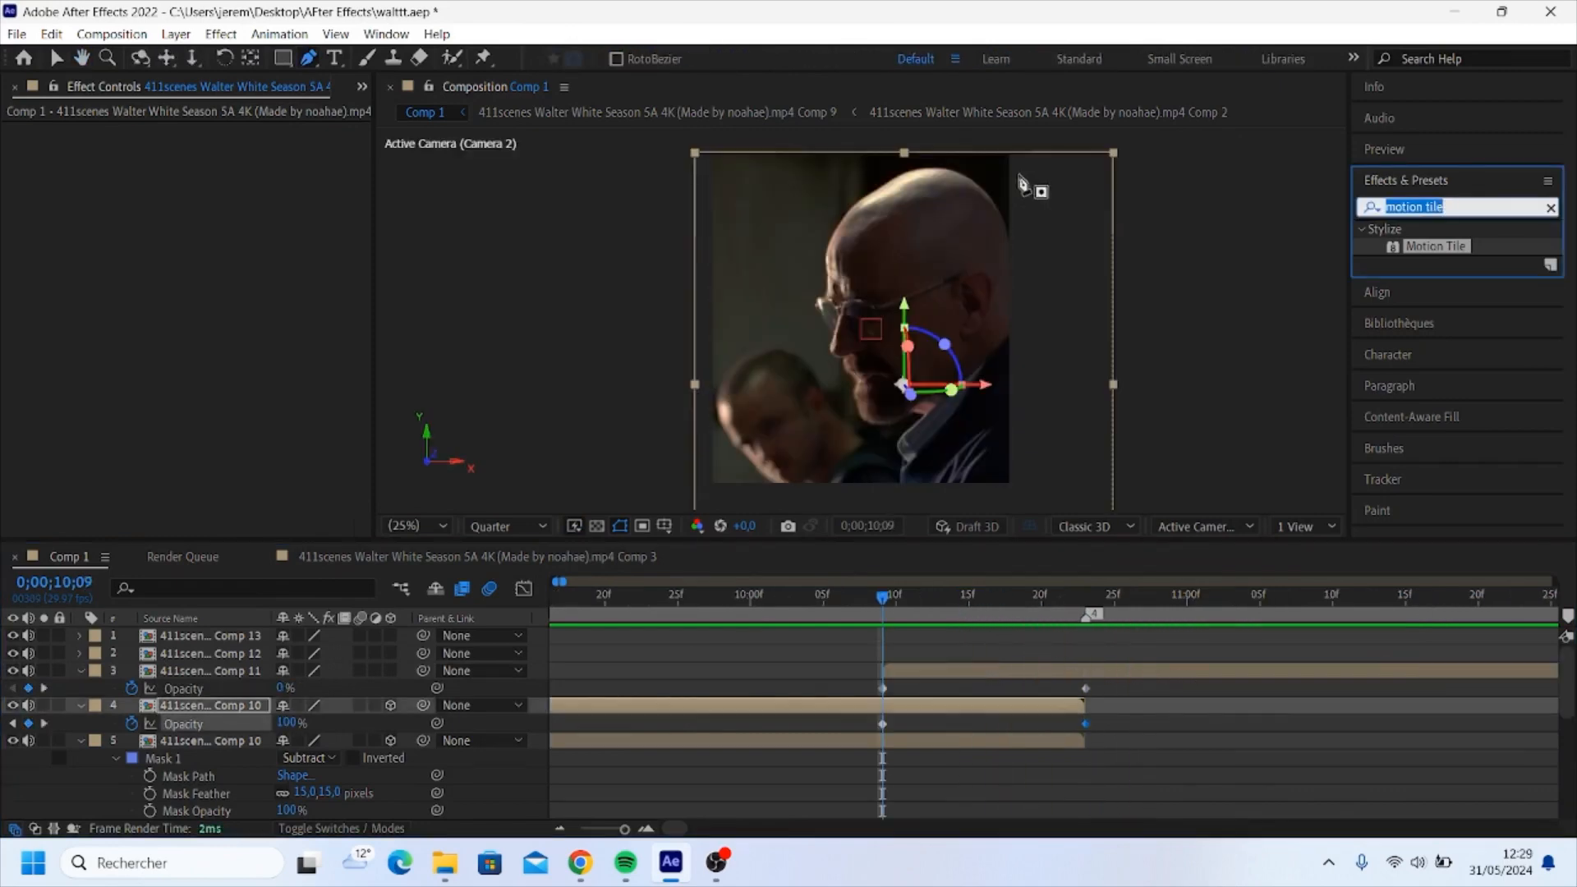
- Create an adjustment layer trimmed to run from 0;00;10;09 to marker 4, and place it above Comp 11
right_click(538, 402)
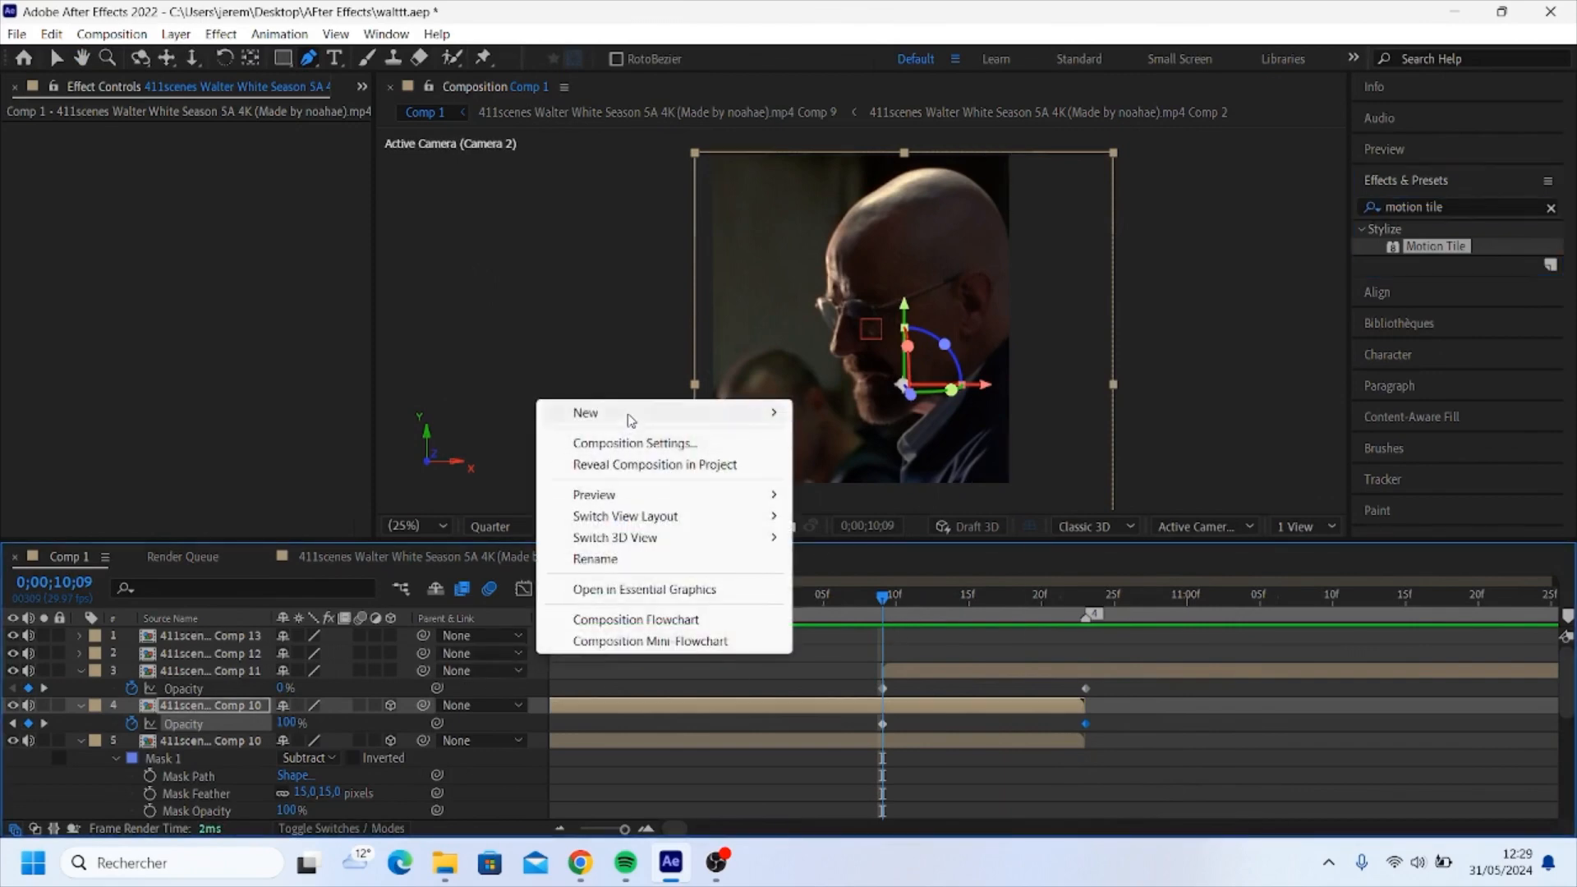
mouse_move(626, 415)
click(880, 573)
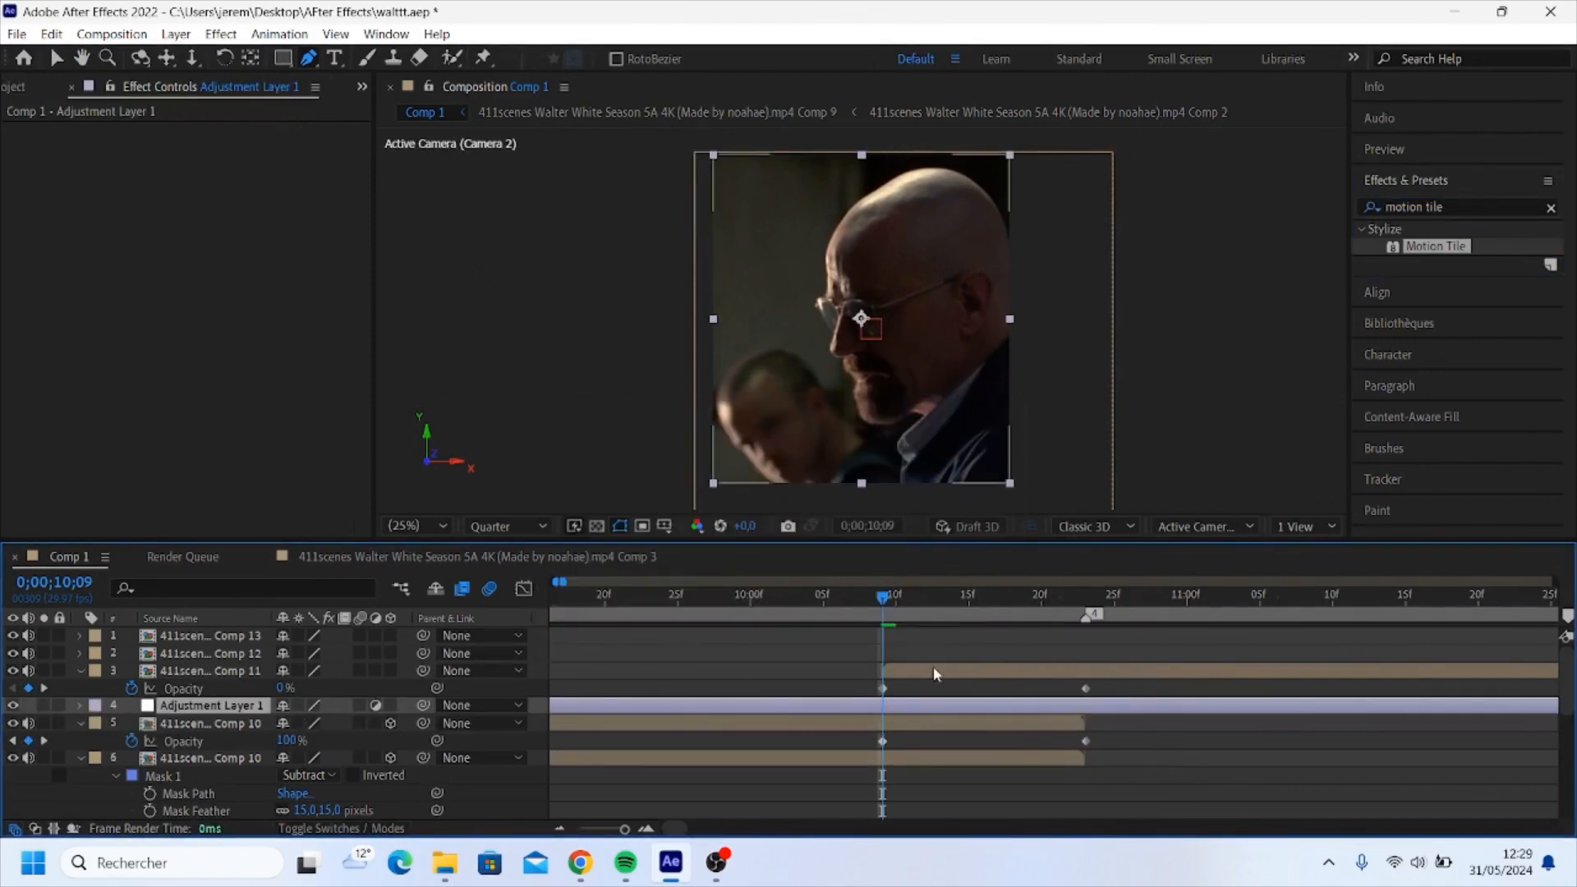
key(ctrl+shift+d)
drag(928, 612, 1082, 620)
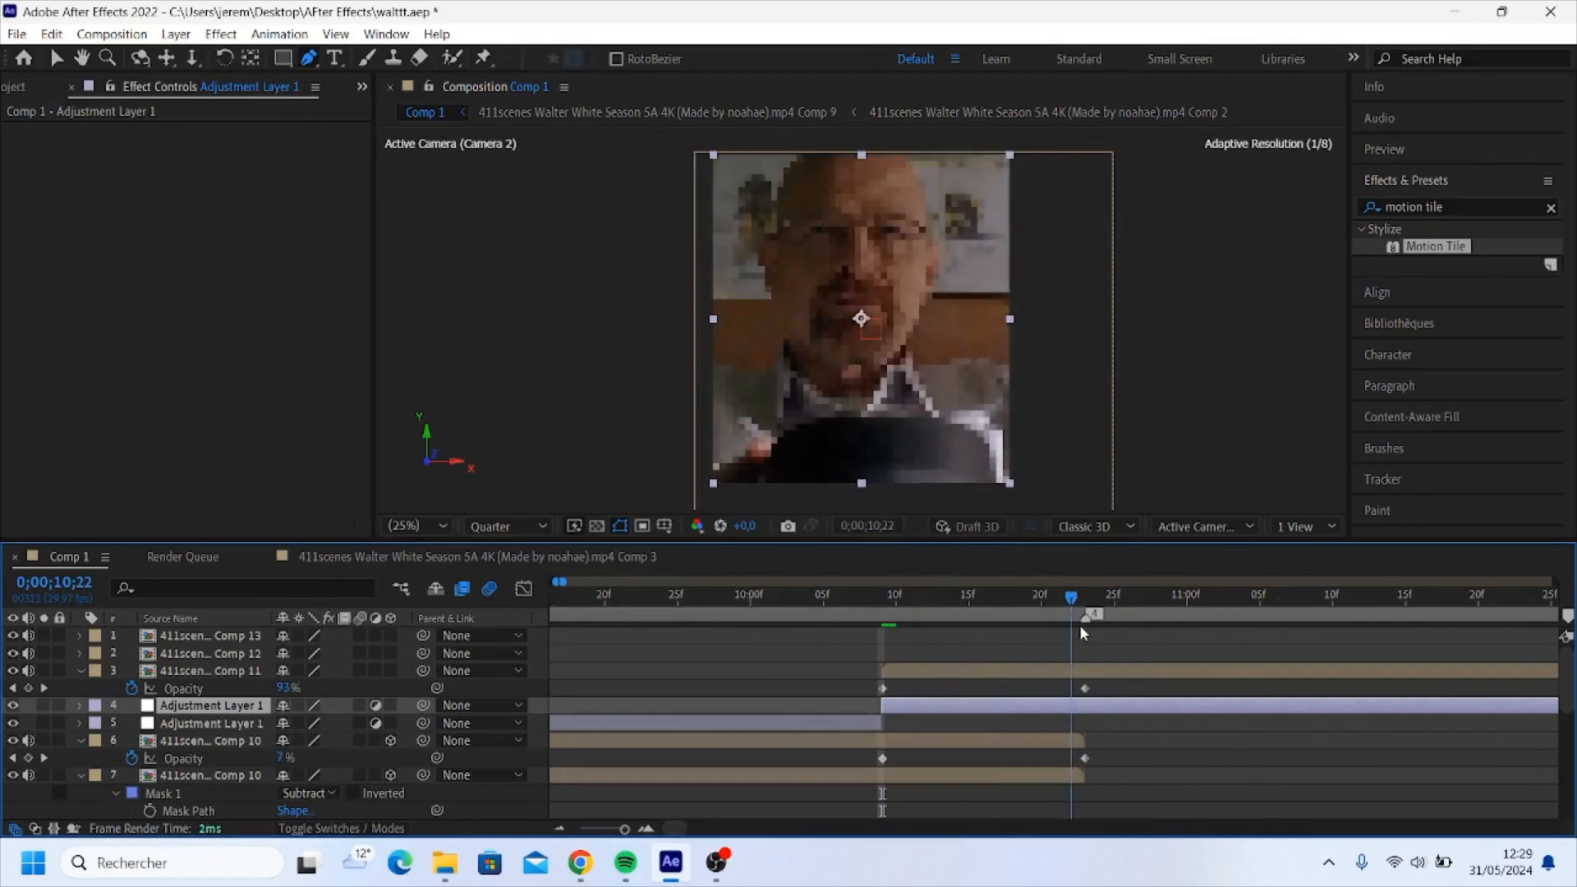
key(ctrl+shift+d)
key(Delete)
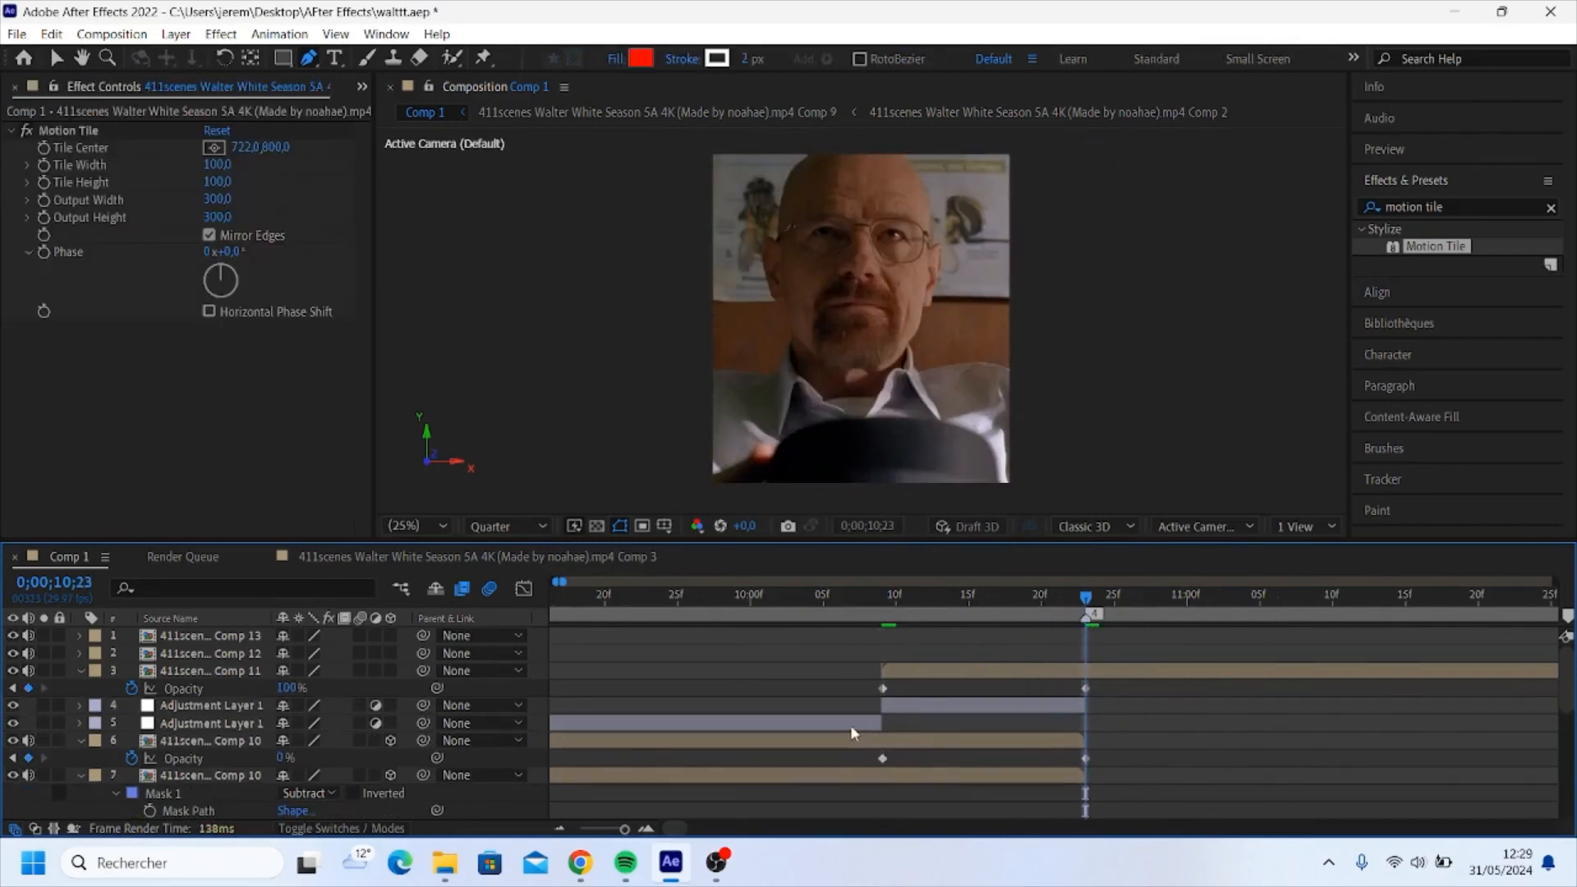
click(850, 724)
key(Delete)
click(926, 710)
drag(240, 713, 249, 662)
- Find the Glitchify effect with the search term "glitch" and apply it to the adjustment layer
click(893, 605)
drag(894, 605, 882, 605)
click(1448, 205)
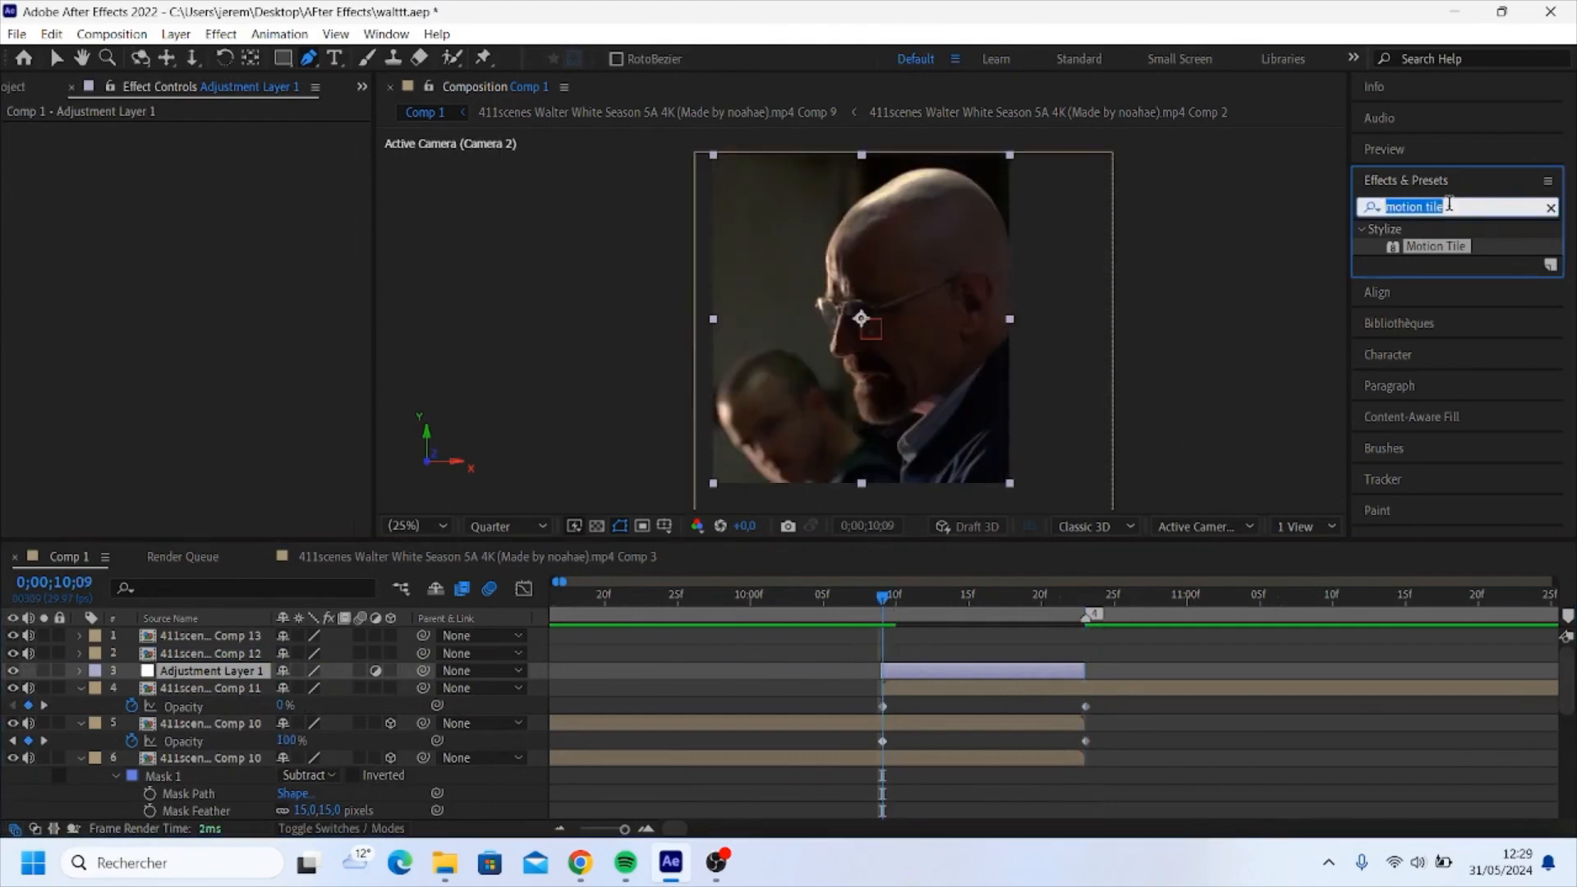
text(glitch)
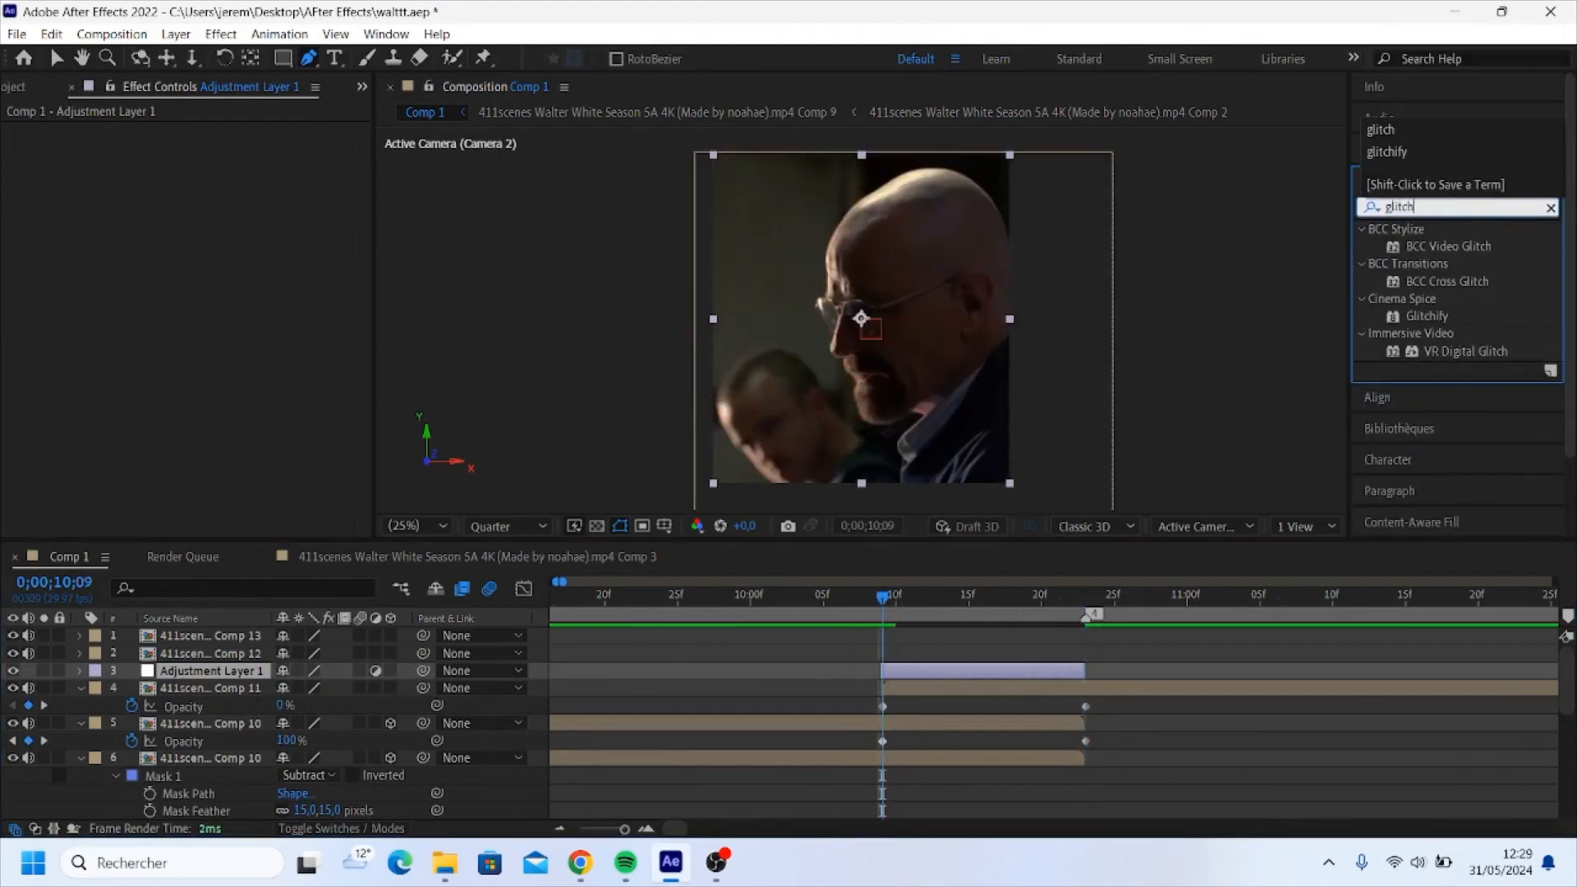
drag(1433, 317, 949, 676)
key(v)
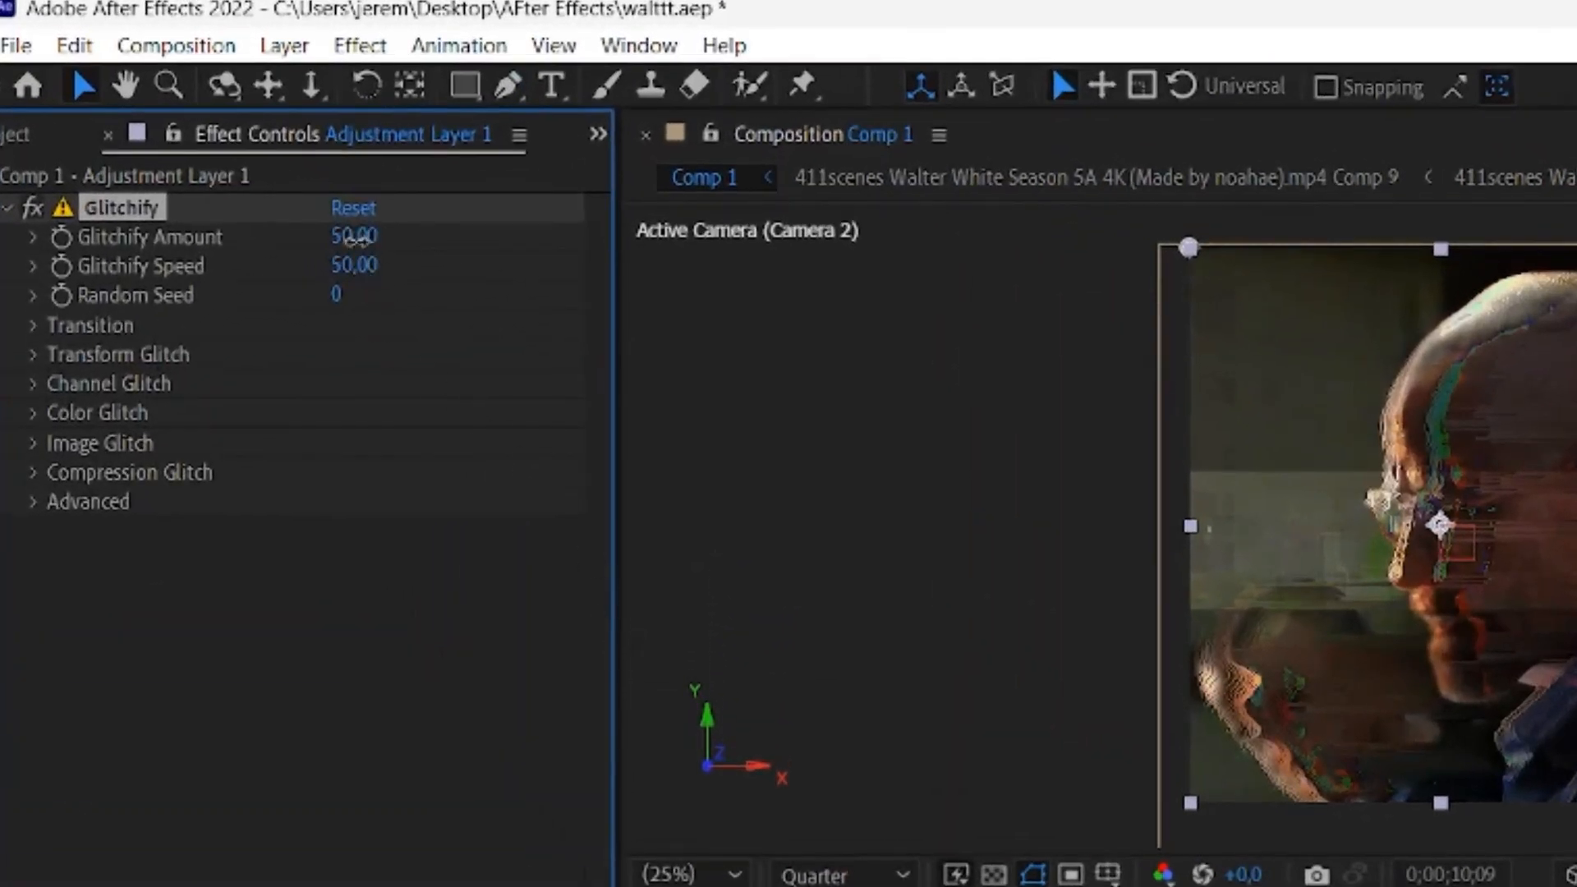
- Set Glitchify Amount to 75 and Glitchify Speed to 25
drag(355, 238, 373, 237)
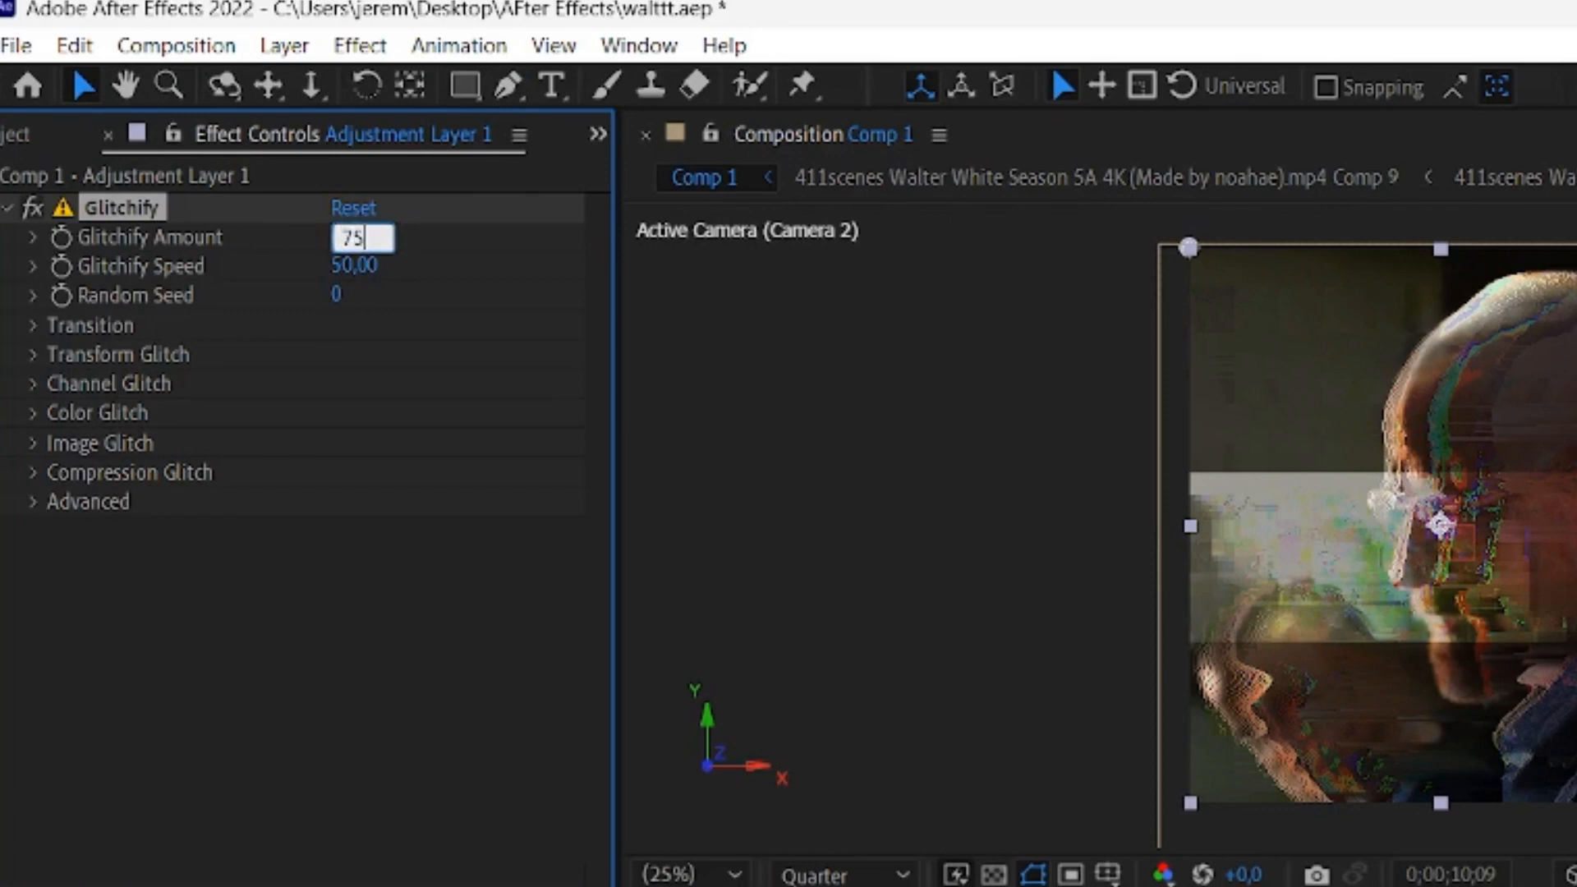
key(Return)
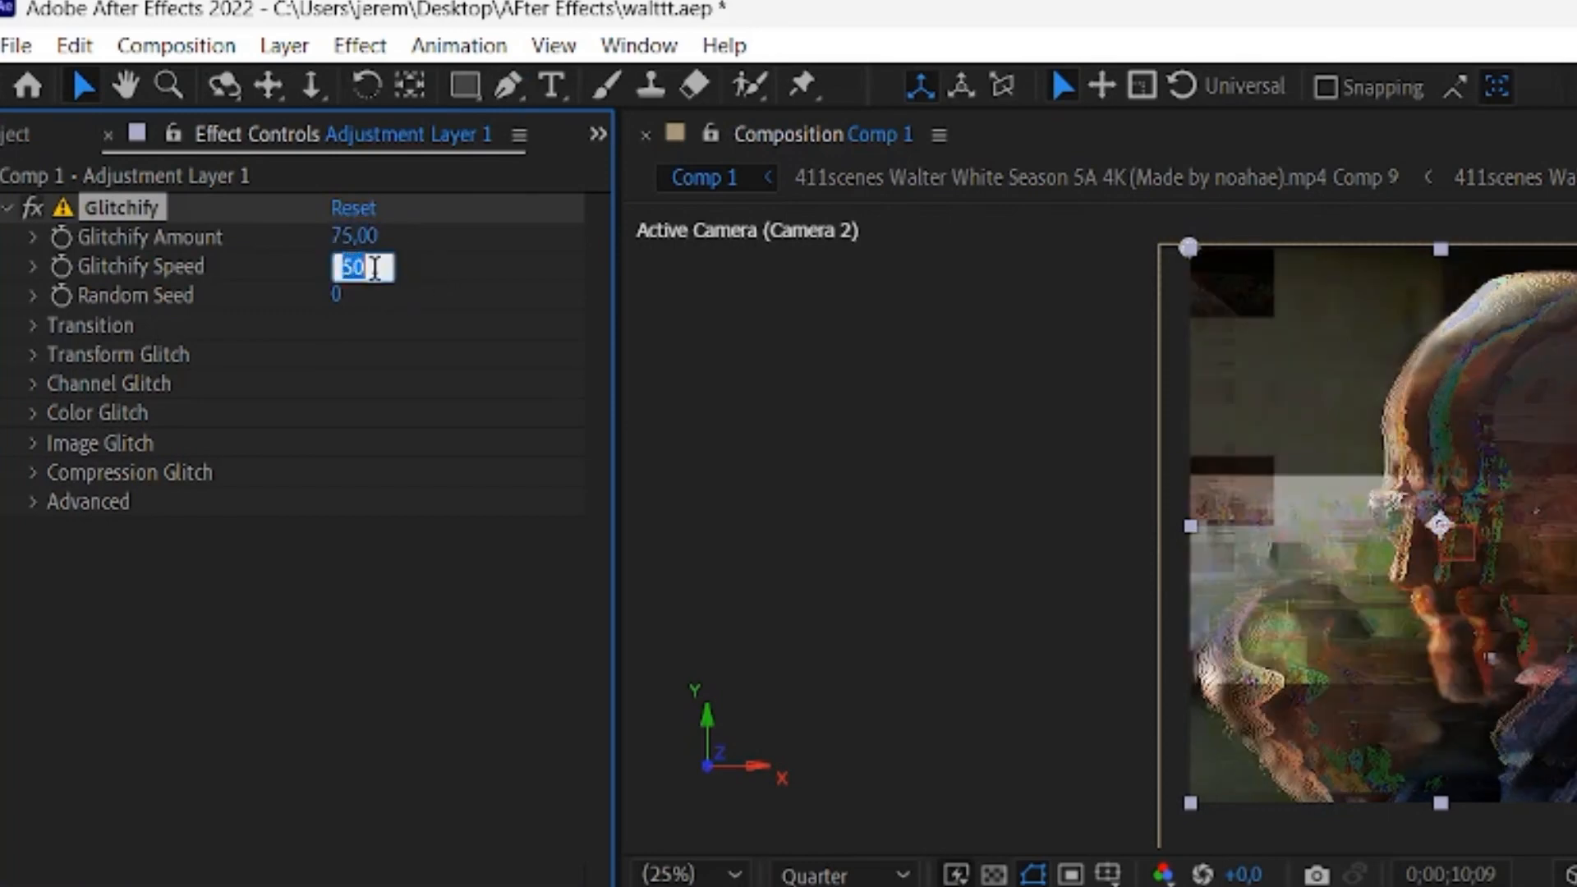
text(25)
key(Return)
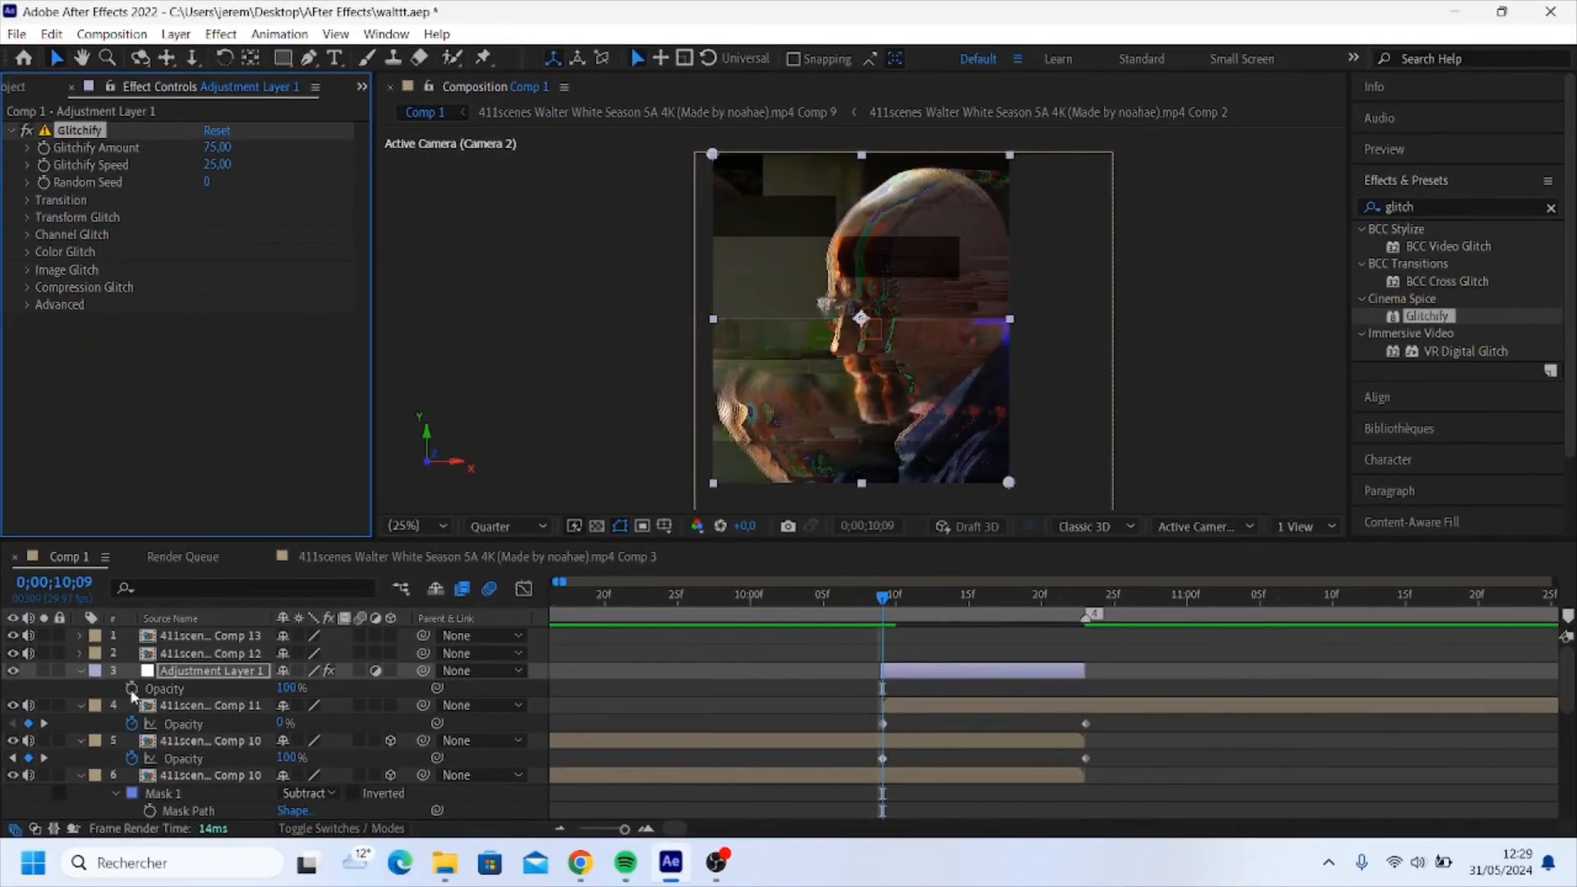
- Keyframe the adjustment layer's opacity at 0% at 0;00;10;09, 100% at 0;00;10;16 and 0% at marker 4, and preview the glitch
click(132, 689)
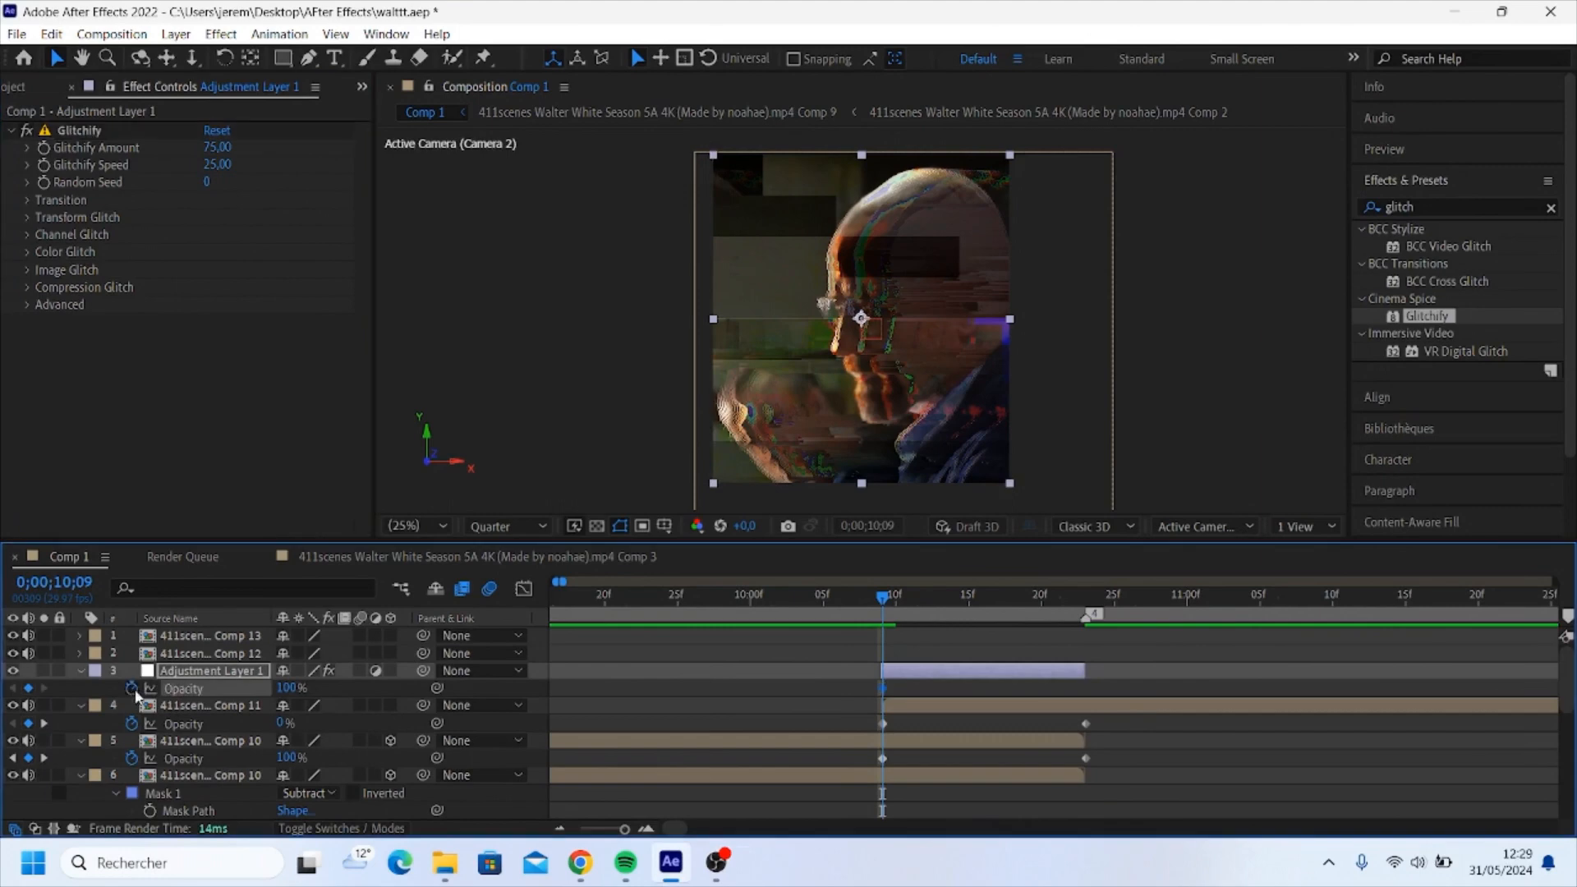
drag(291, 692, 140, 703)
drag(882, 593, 981, 606)
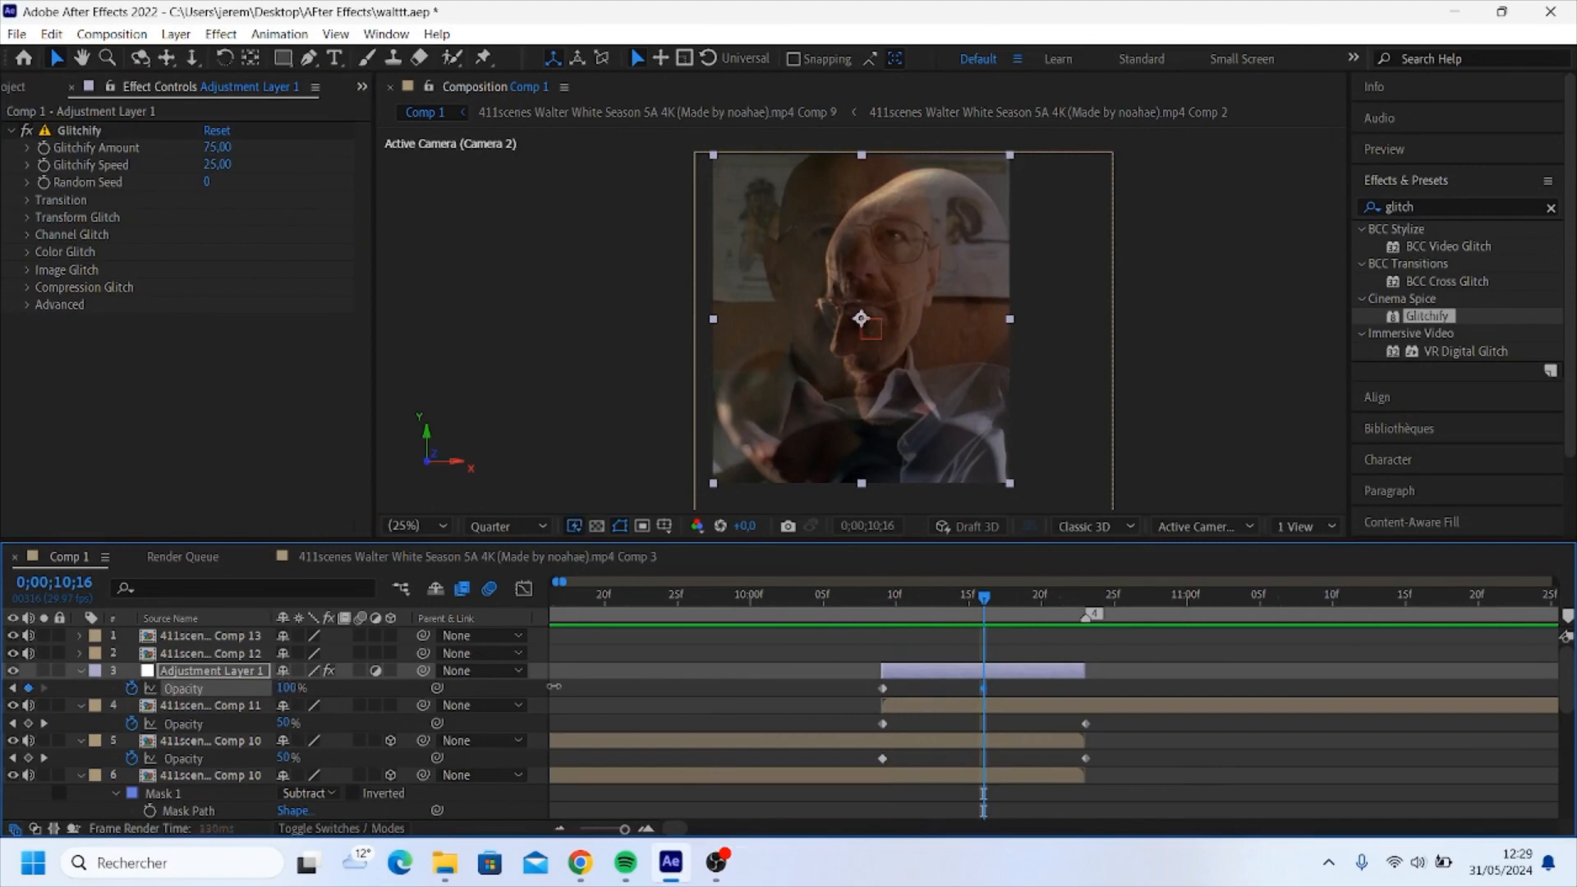
drag(991, 604, 1084, 605)
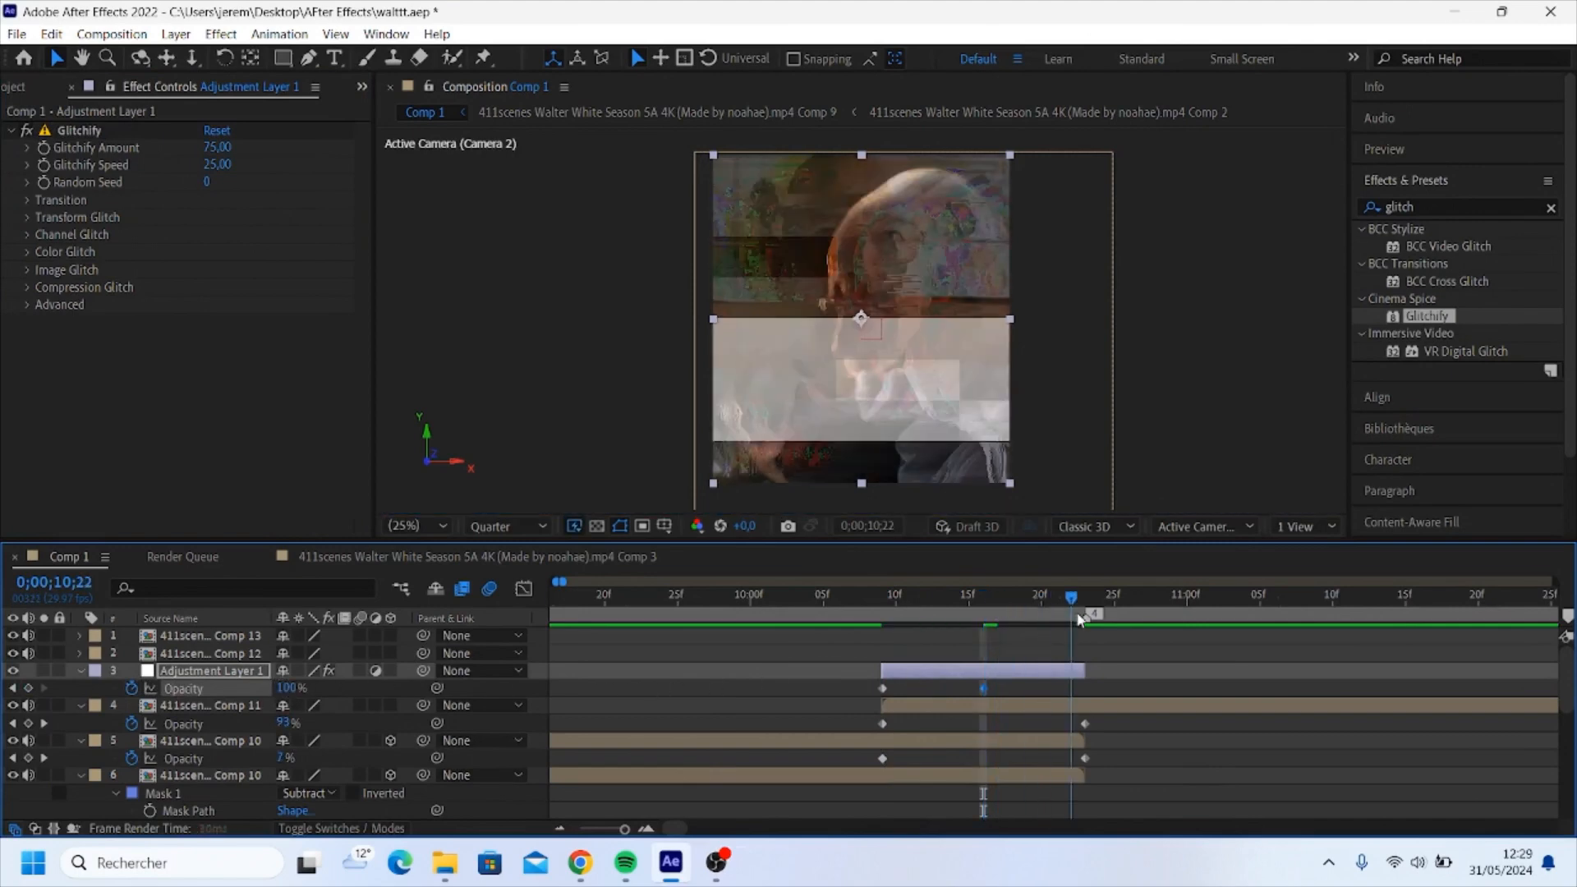
drag(274, 688, 64, 705)
key(space)
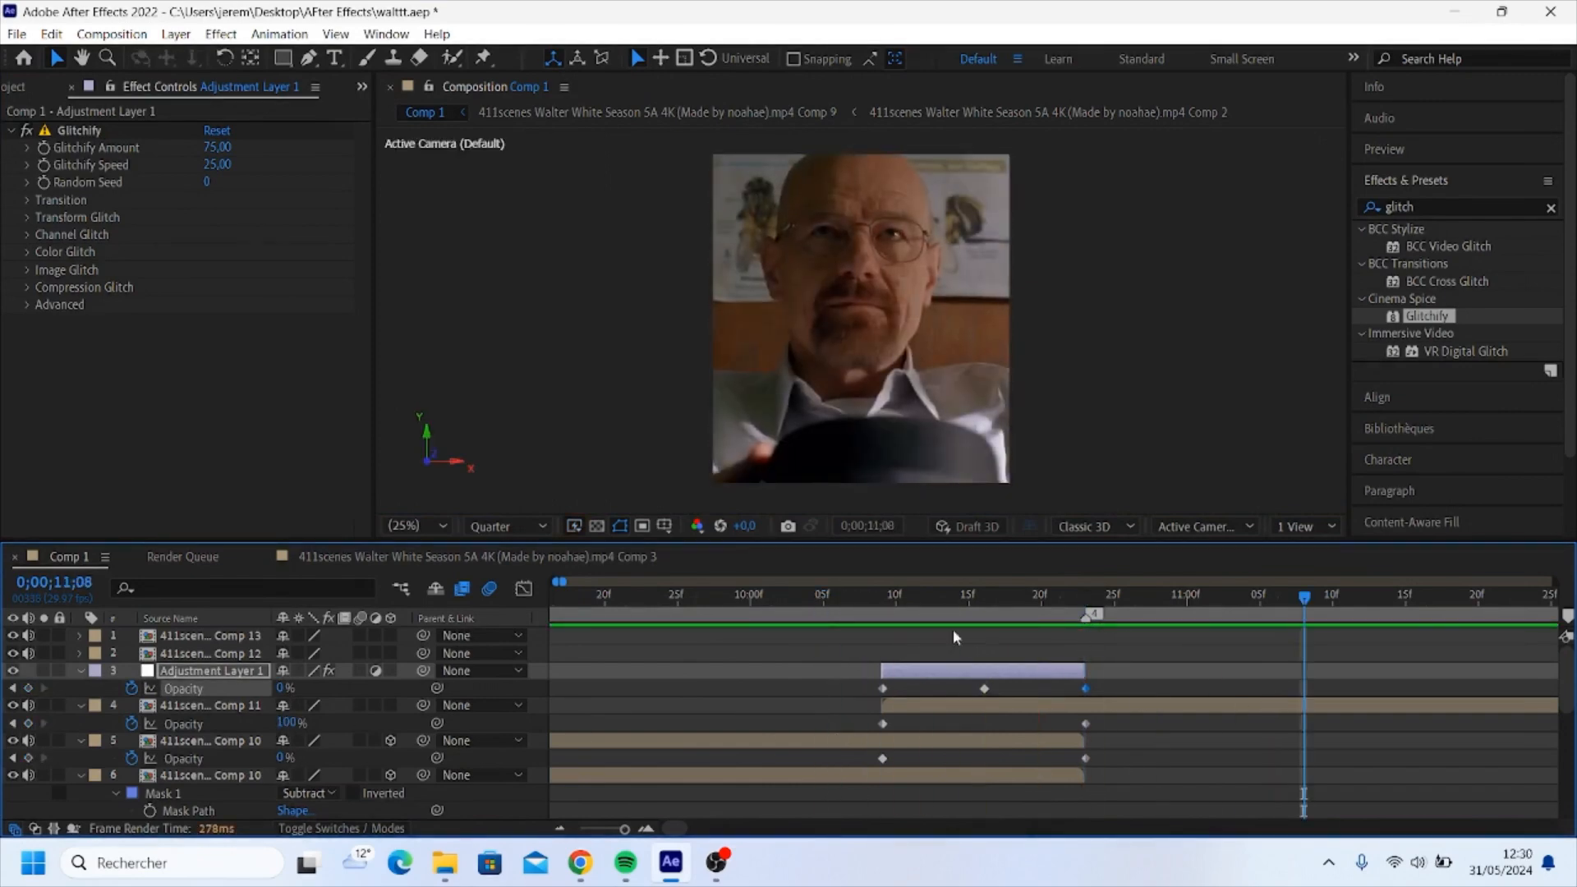
- Trace a closed pen mask on Comp 11 around the background beside the man, following his shoulder, neck, ear and head at 0;00;11;22
click(1352, 727)
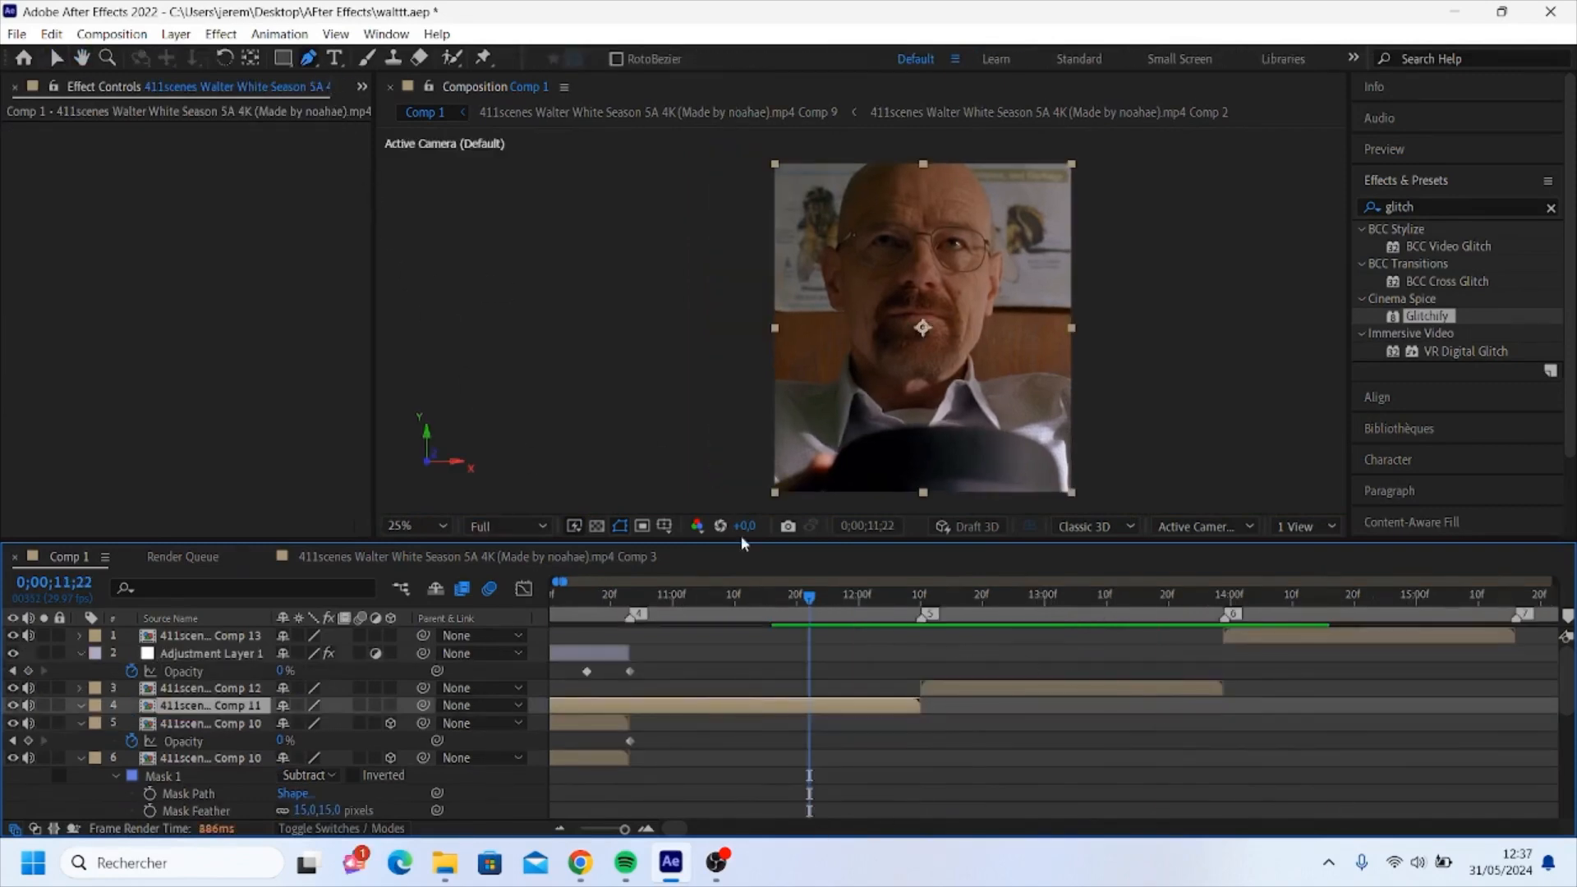
scroll(1069, 377, up, 2)
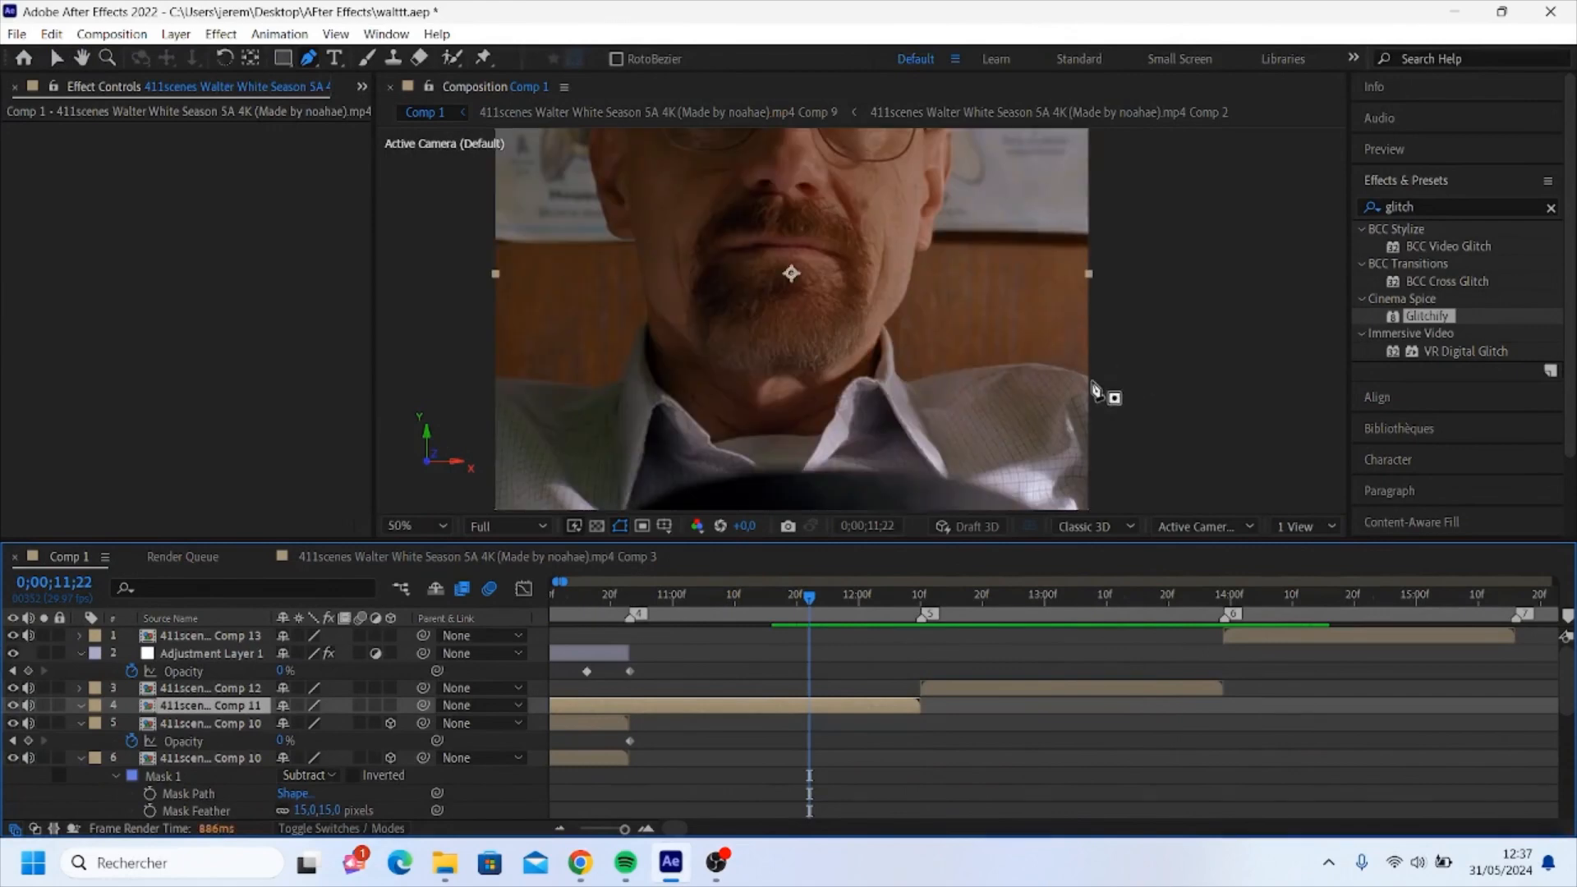
scroll(1101, 378, up, 2)
click(1093, 384)
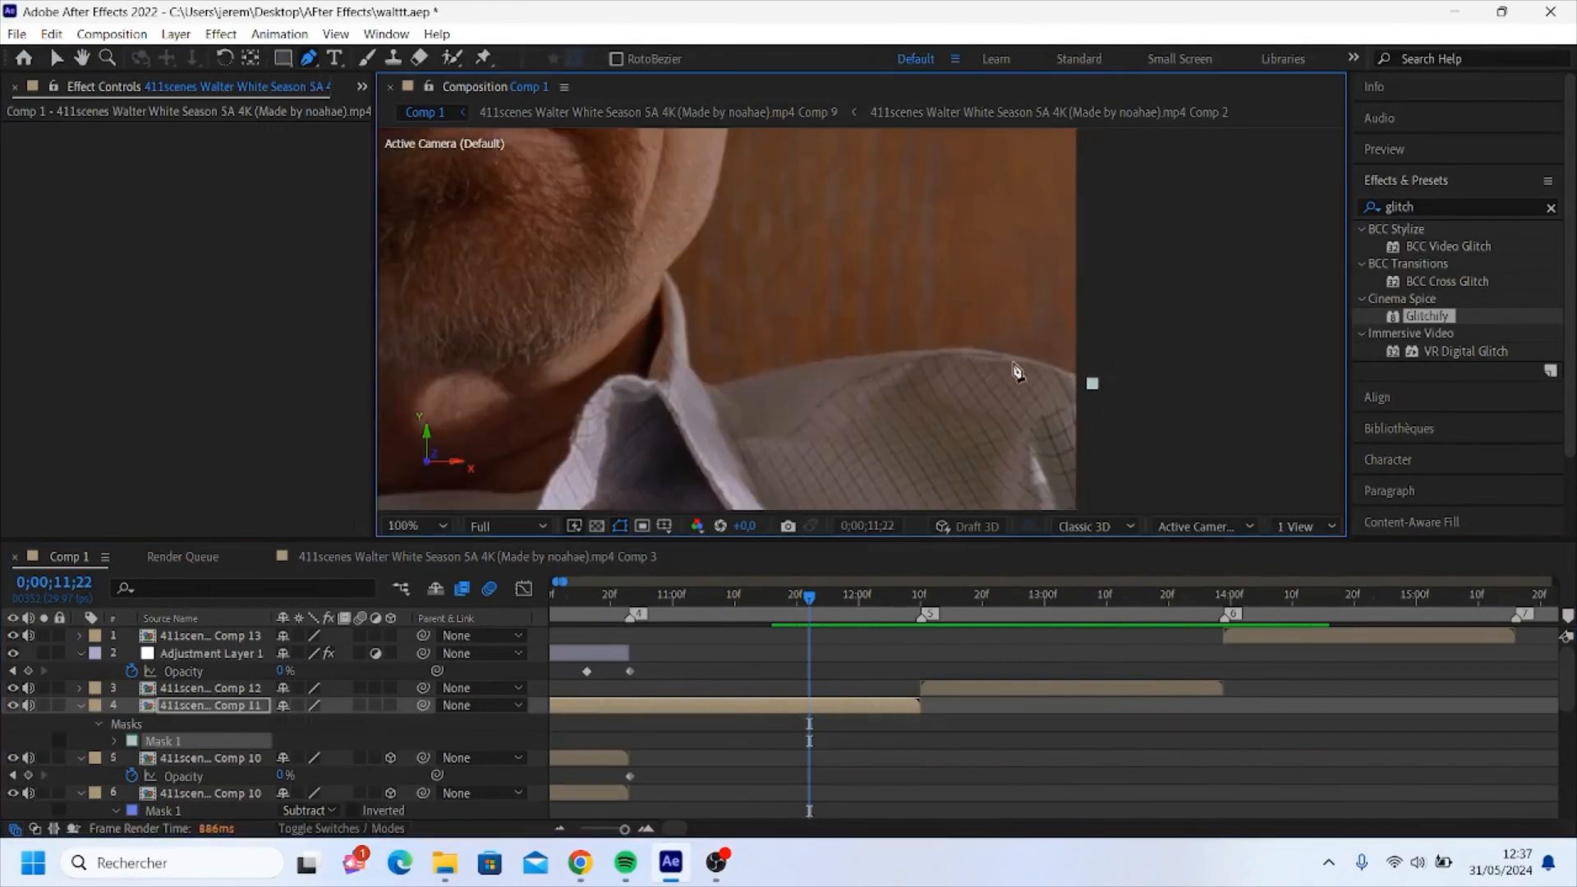
click(883, 356)
click(772, 374)
drag(691, 271, 713, 448)
click(772, 280)
drag(777, 263, 781, 427)
click(818, 324)
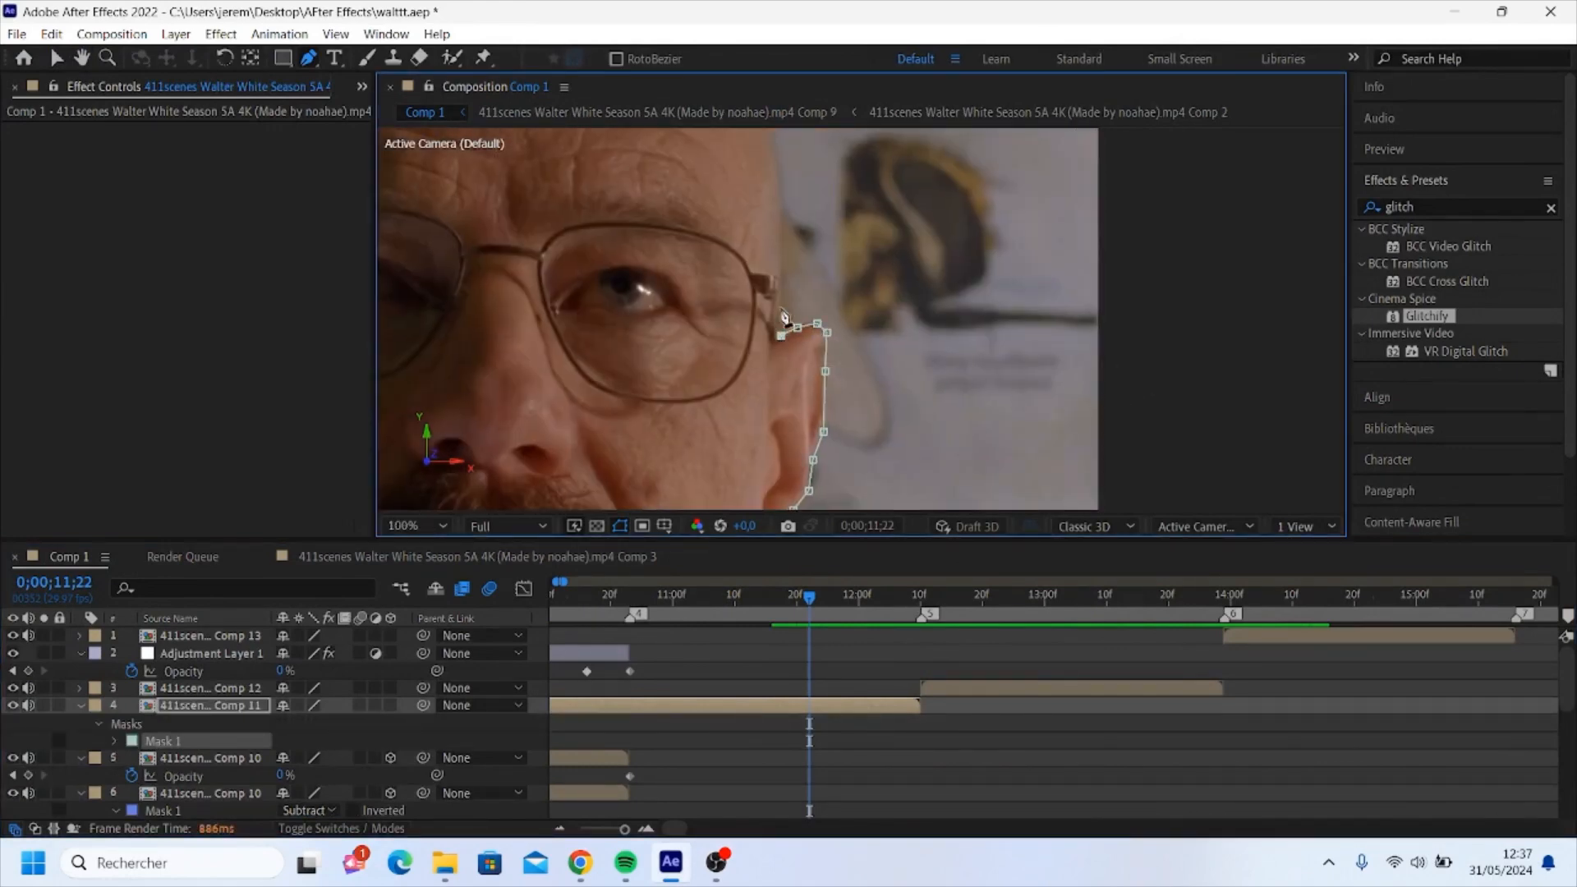
click(764, 286)
click(741, 256)
click(714, 225)
click(680, 184)
click(1150, 184)
click(1031, 401)
- Set the background mask to Subtract, and duplicate Comp 11 with the mask removed from the upper copy
click(309, 741)
click(316, 764)
click(805, 705)
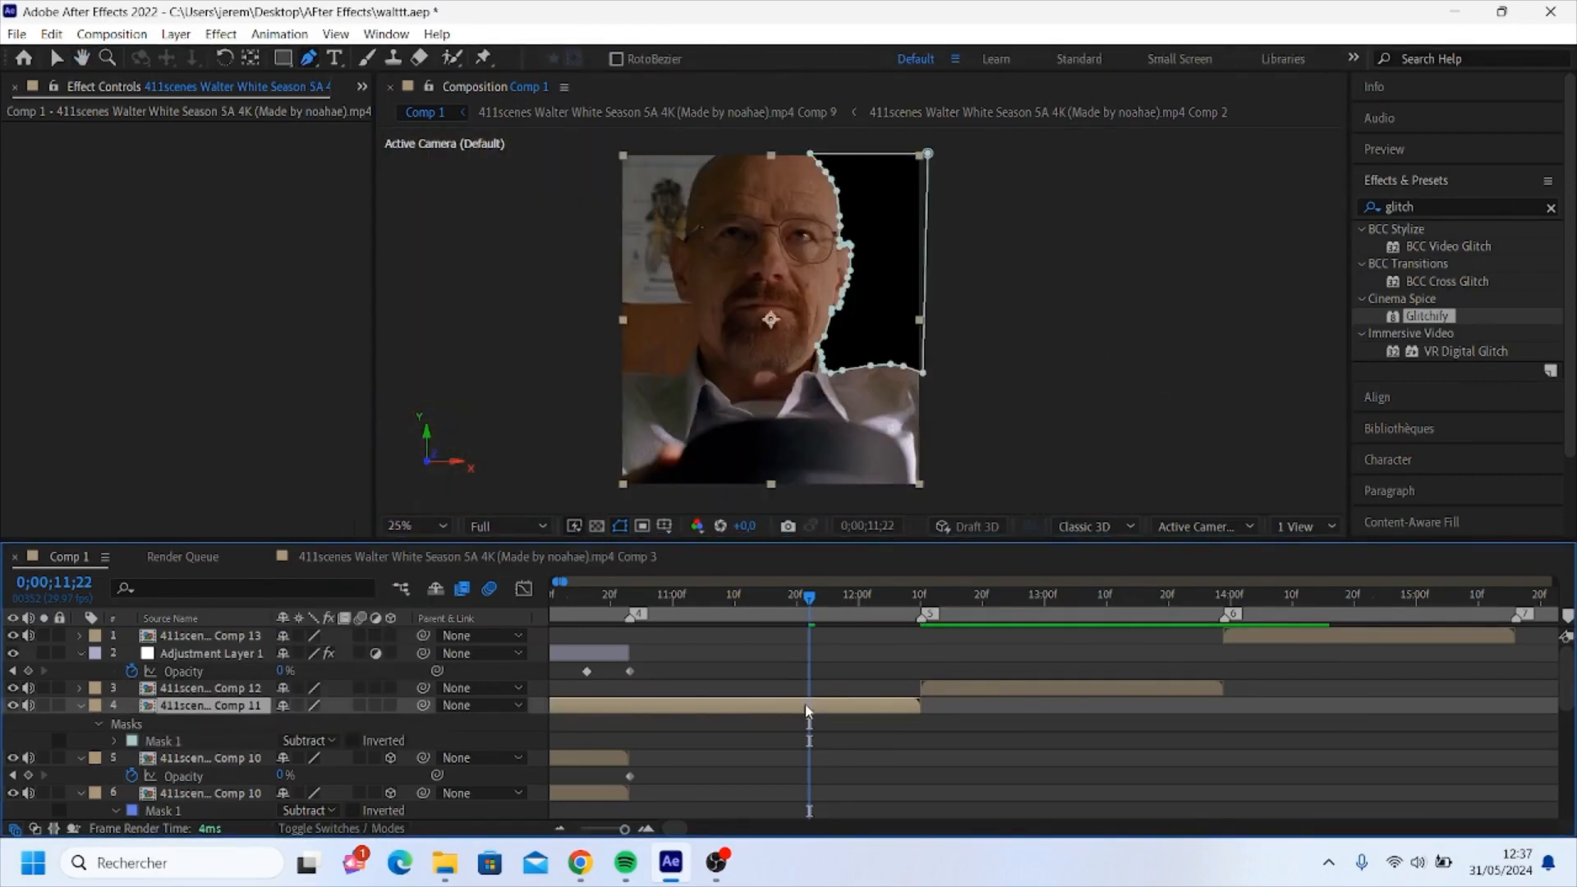
key(ctrl+d)
click(636, 728)
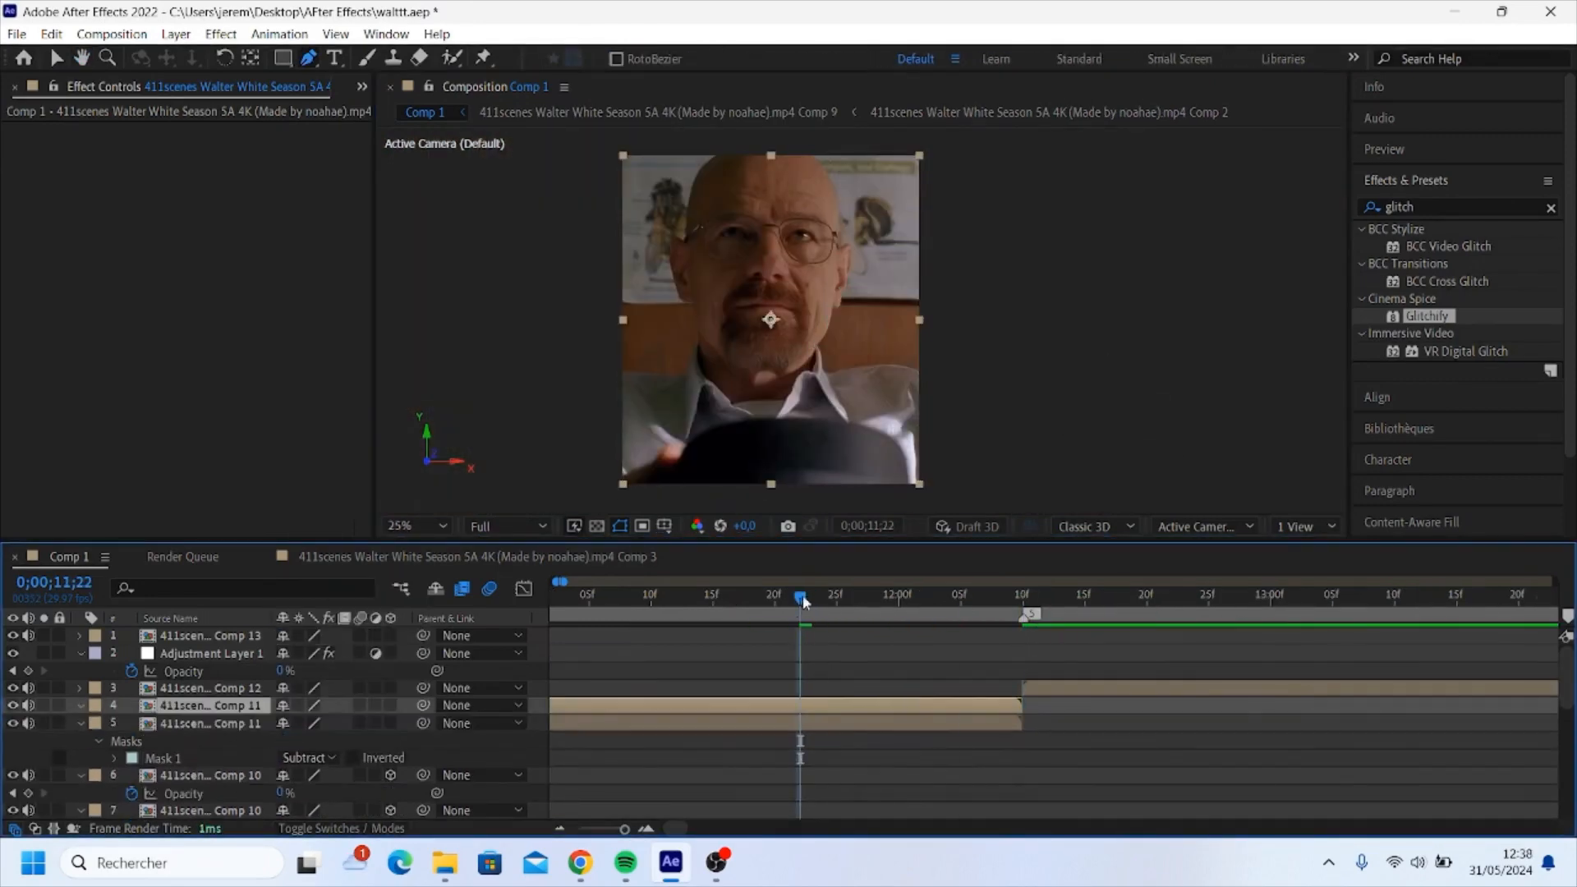
- Feather the background mask on the lower Comp 11 copy
key(m)
click(116, 741)
click(115, 741)
scroll(132, 752, down, 1)
drag(281, 757, 289, 757)
- Keyframe the upper Comp 11 copy's opacity from 100% at 0;00;11;22 to a fade at marker 5, and move Comp 12 beneath both copies
drag(800, 597, 950, 616)
click(858, 653)
key(t)
drag(210, 636, 210, 678)
click(895, 636)
key(t)
- Make Comp 12 run from 0;00;11;22 to marker 6 and preview the background fade
drag(1155, 688, 931, 688)
key(minus)
drag(1207, 597, 743, 597)
key(space)
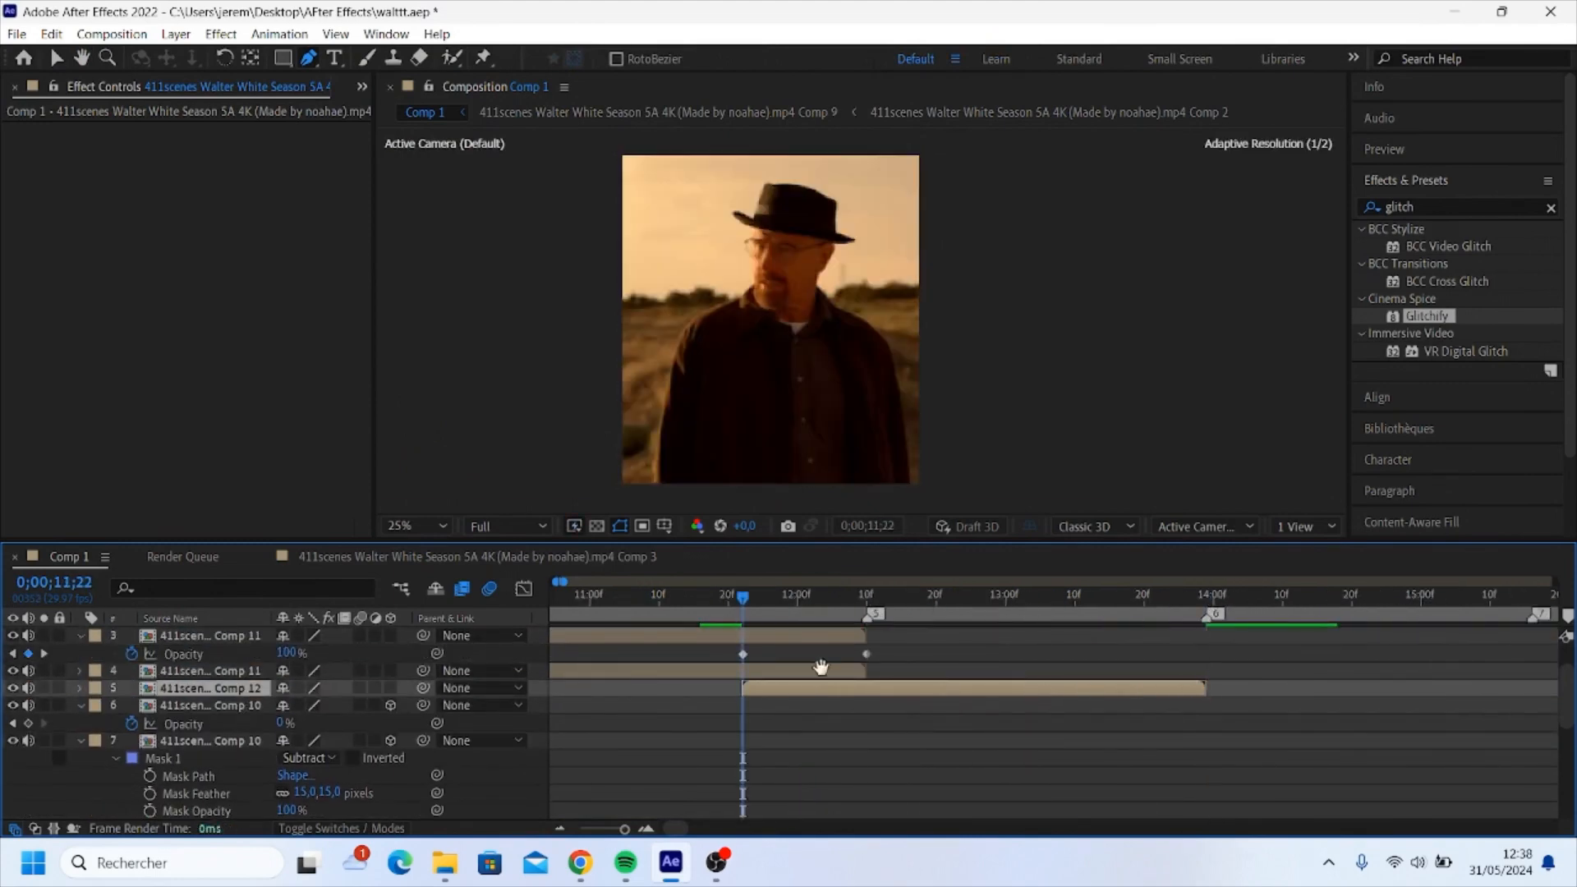
- Create a new null object and a camera above the Comp 11 layers
click(915, 597)
key(equal)
scroll(817, 707, up, 2)
right_click(817, 654)
click(855, 528)
right_click(822, 642)
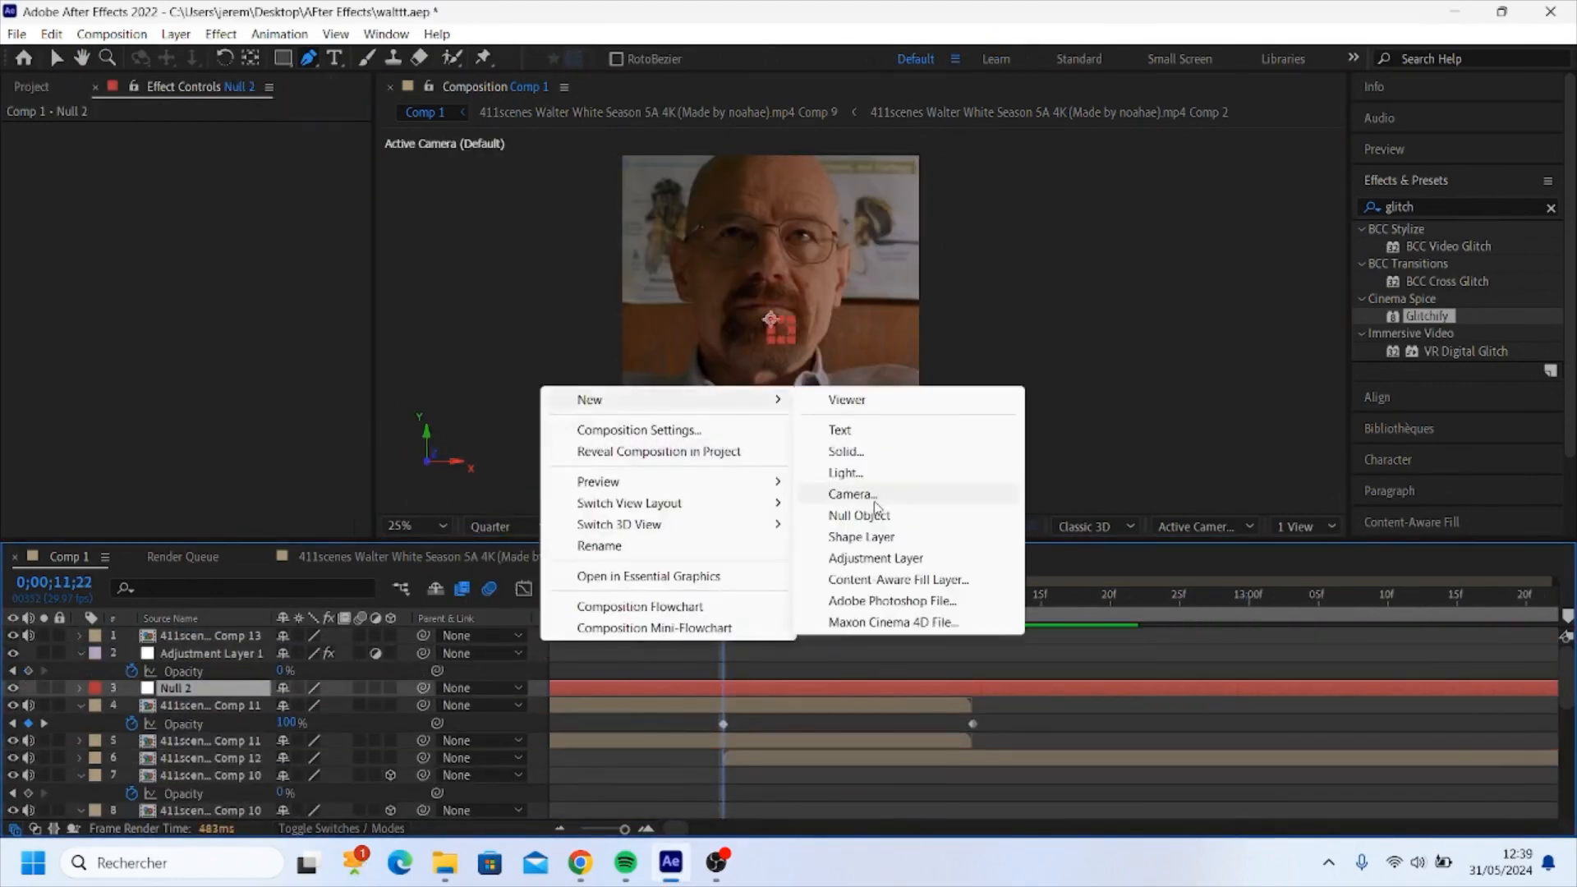
click(869, 496)
- Start the null and camera at 0;00;11;22 with the null on top, parent the camera to it, and make the null 3D
drag(176, 706, 176, 681)
key(ctrl+shift+d)
drag(423, 705, 197, 688)
click(390, 688)
- Keyframe the null's position at 0;00;11;22 and move it to 1298, 662, 1985 at 0;00;12;09
click(80, 723)
key(p)
click(131, 706)
drag(723, 597, 959, 618)
drag(342, 705, 405, 706)
drag(289, 705, 638, 705)
- Set Comp 12's position to 1290, 662, 1910 so that it fills the camera view at 0;00;12;09
click(210, 776)
key(p)
drag(288, 792, 554, 793)
drag(334, 793, 1142, 793)
drag(318, 792, 217, 791)
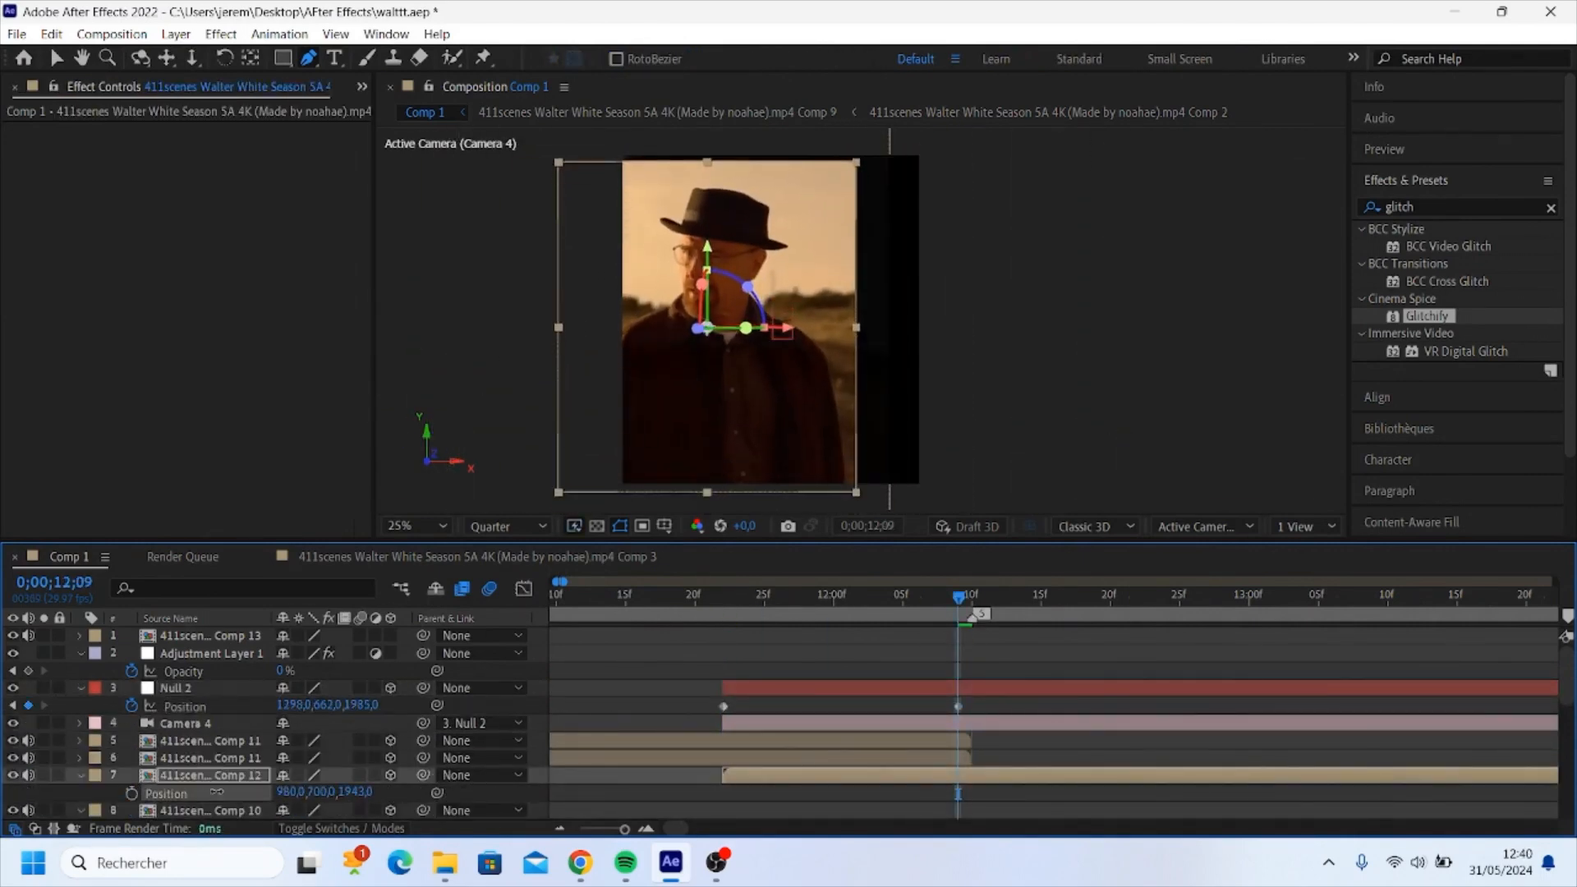
click(966, 649)
- Check the camera move and find the Motion Tile effect on an earlier clip
drag(959, 597, 734, 601)
scroll(663, 723, down, 5)
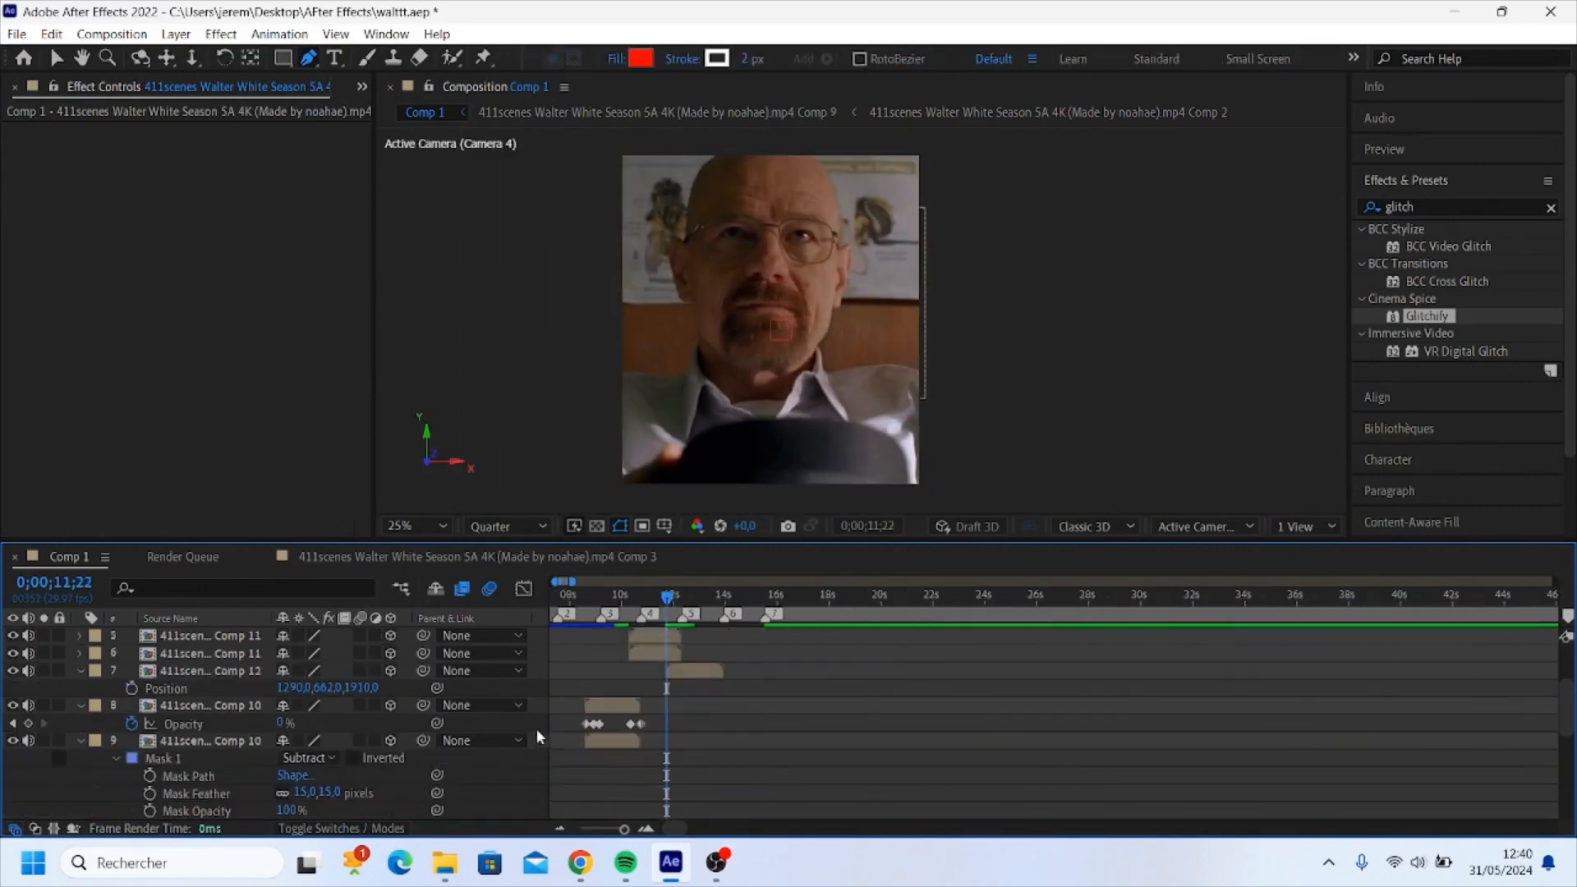
scroll(539, 728, up, 1)
click(644, 597)
click(649, 705)
click(654, 740)
scroll(655, 727, down, 3)
scroll(657, 730, down, 1)
click(765, 772)
click(69, 130)
click(961, 597)
scroll(907, 727, up, 15)
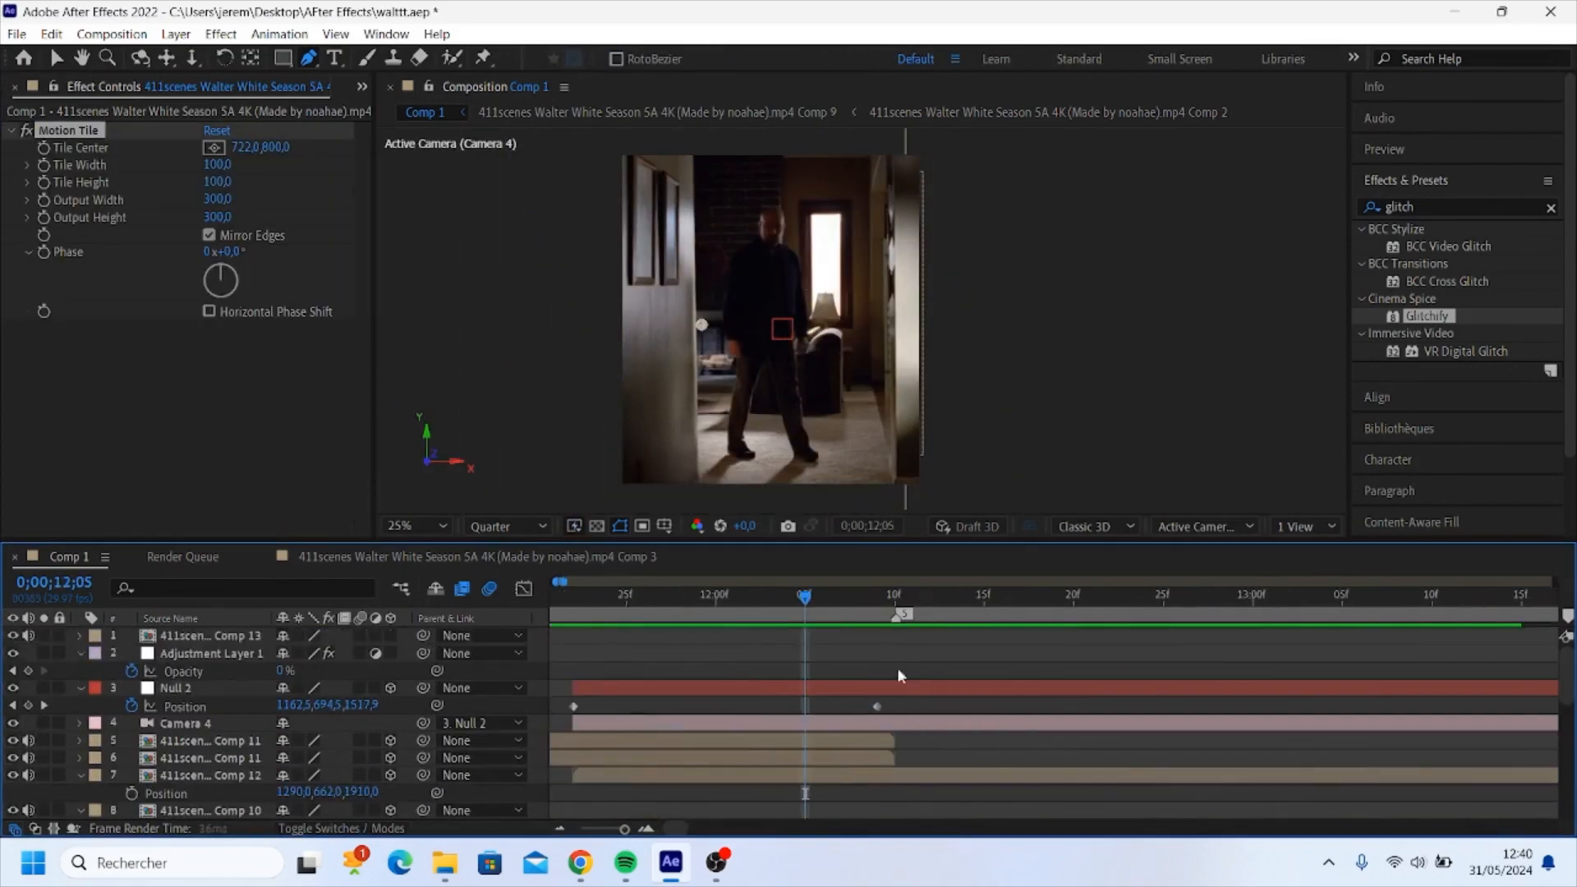
- Copy the earlier clip's Motion Tile effect and paste it onto both Comp 11 copies and Comp 12
scroll(897, 669, down, 4)
drag(827, 624, 839, 625)
scroll(838, 722, down, 10)
click(687, 597)
click(693, 772)
key(ctrl+c)
scroll(836, 723, up, 8)
click(838, 606)
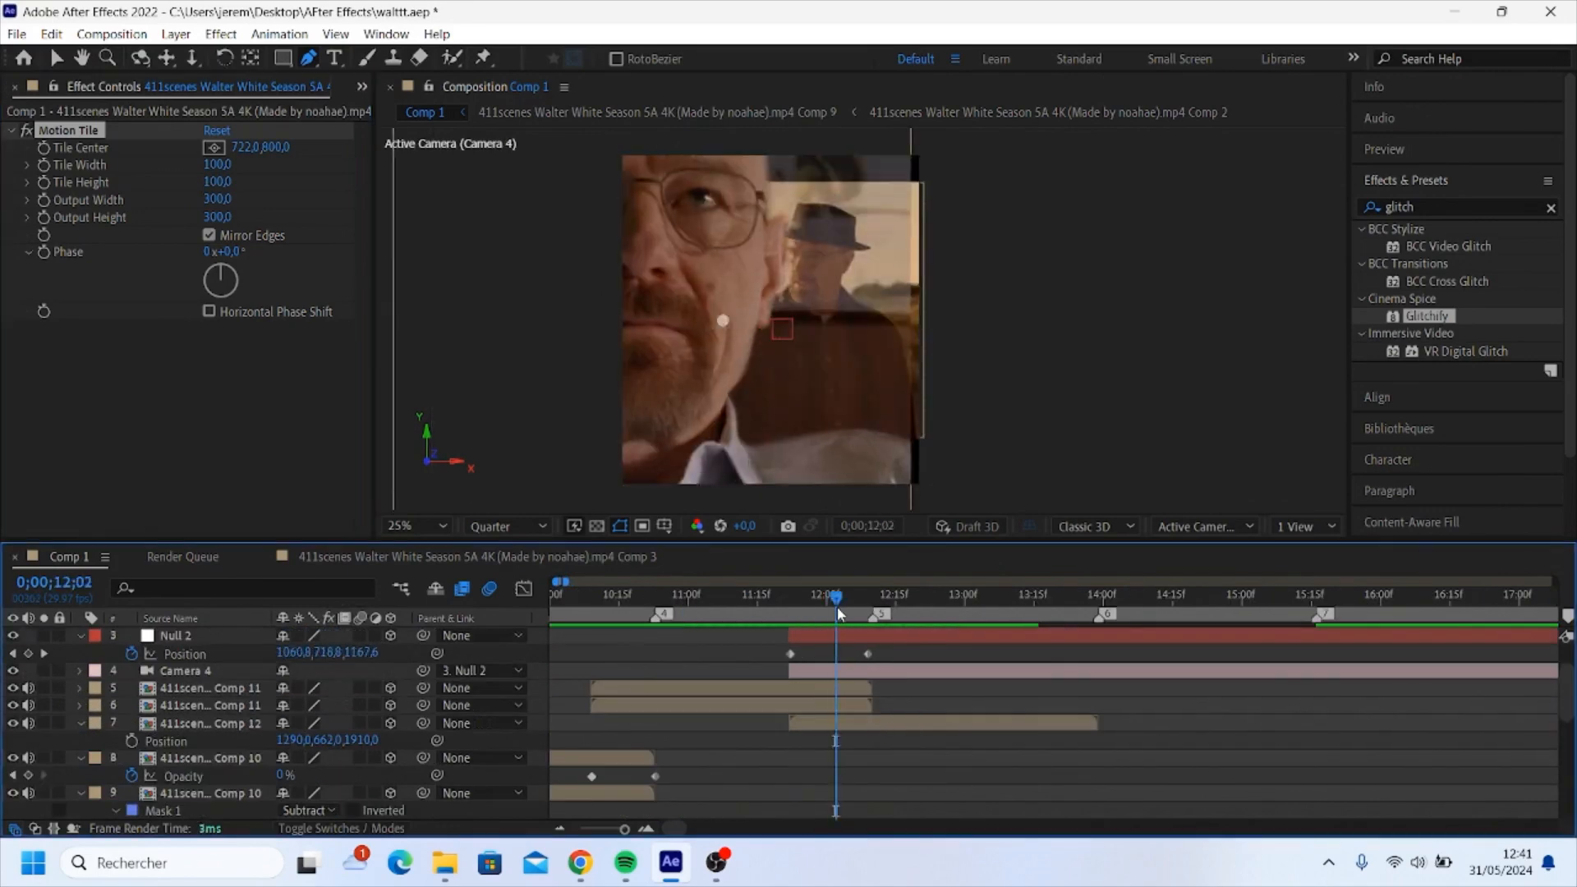
click(823, 704)
key(ctrl+v)
click(831, 688)
key(ctrl+v)
click(854, 724)
key(ctrl+v)
click(880, 703)
- Apply Easy Ease to the null's position keyframes and reshape their curve in the graph editor
click(831, 599)
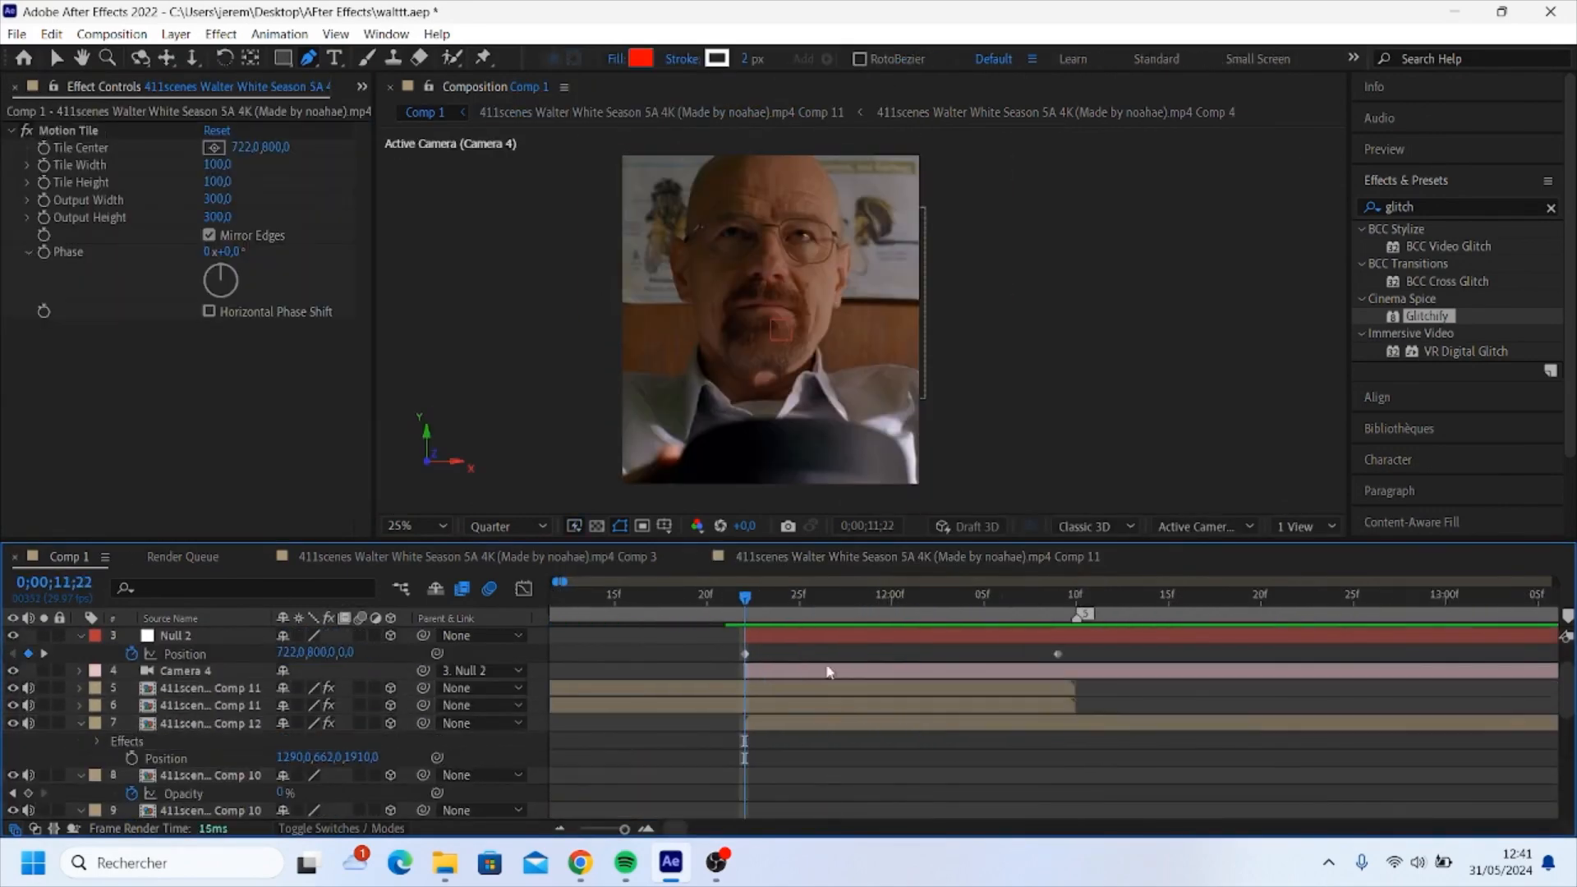
click(523, 589)
key(F9)
drag(797, 744, 899, 744)
click(523, 589)
- Trace a closed pen mask on Comp 12 around the shaded lens of the man's glasses at 0;00;13;11
scroll(920, 713, down, 3)
drag(978, 604, 866, 616)
scroll(1112, 713, up, 3)
scroll(902, 740, up, 2)
click(902, 776)
click(309, 58)
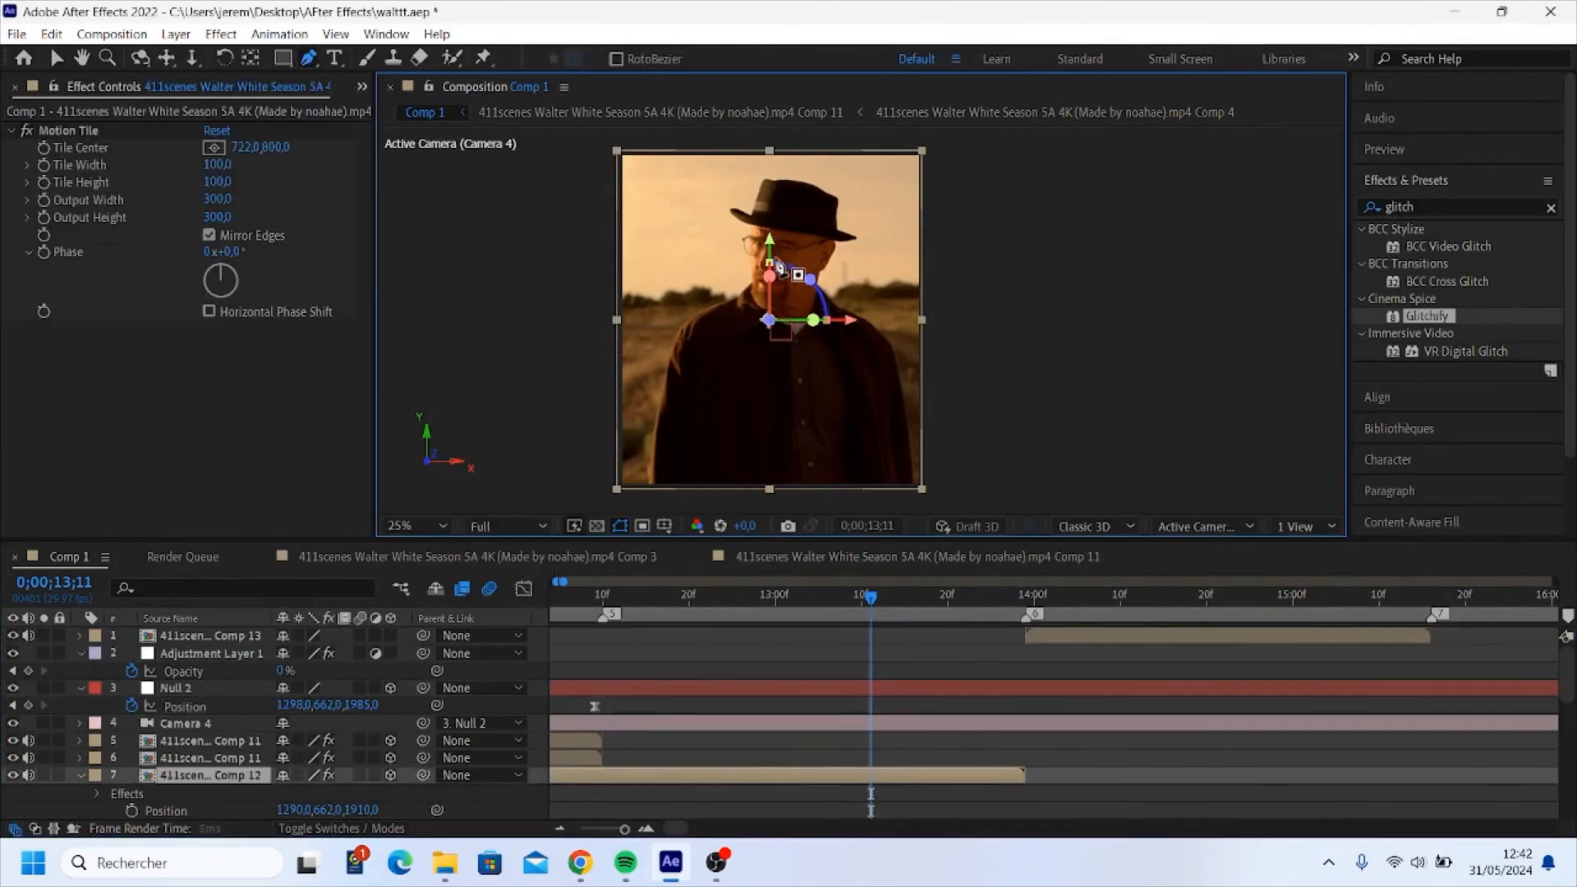
scroll(789, 263, up, 4)
click(751, 211)
click(804, 218)
click(838, 228)
click(751, 211)
- Set the lens mask to Subtract and duplicate Comp 12
scroll(623, 739, down, 1)
click(309, 758)
click(907, 723)
key(ctrl+d)
- Keyframe the upper Comp 12 copy's opacity at 100% at 0;00;13;11 and again at marker 6
key(t)
click(131, 741)
drag(870, 599, 873, 631)
click(873, 604)
click(911, 698)
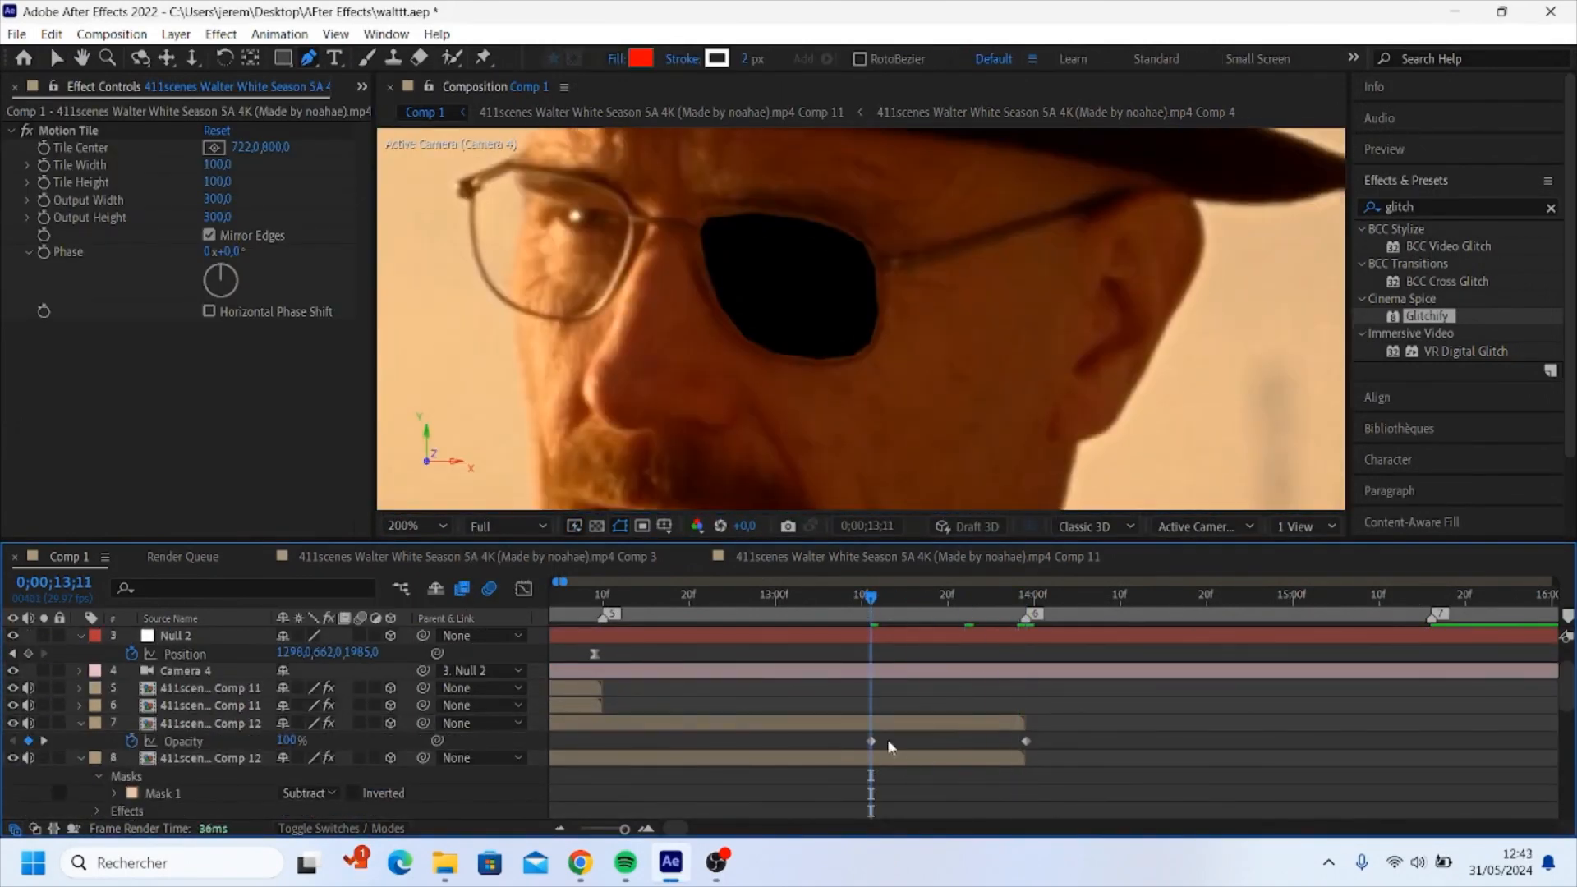
- Undo the opacity keyframes, the Comp 12 duplicate and the lens mask's Subtract mode
click(904, 759)
key(ctrl+z)
key(ctrl+z)
key(ctrl+z)
key(ctrl+z)
key(ctrl+z)
- Close the lens mask again, set it to Subtract, and keyframe its Mask Path at 0;00;13;11
click(751, 211)
scroll(328, 739, down, 1)
click(99, 724)
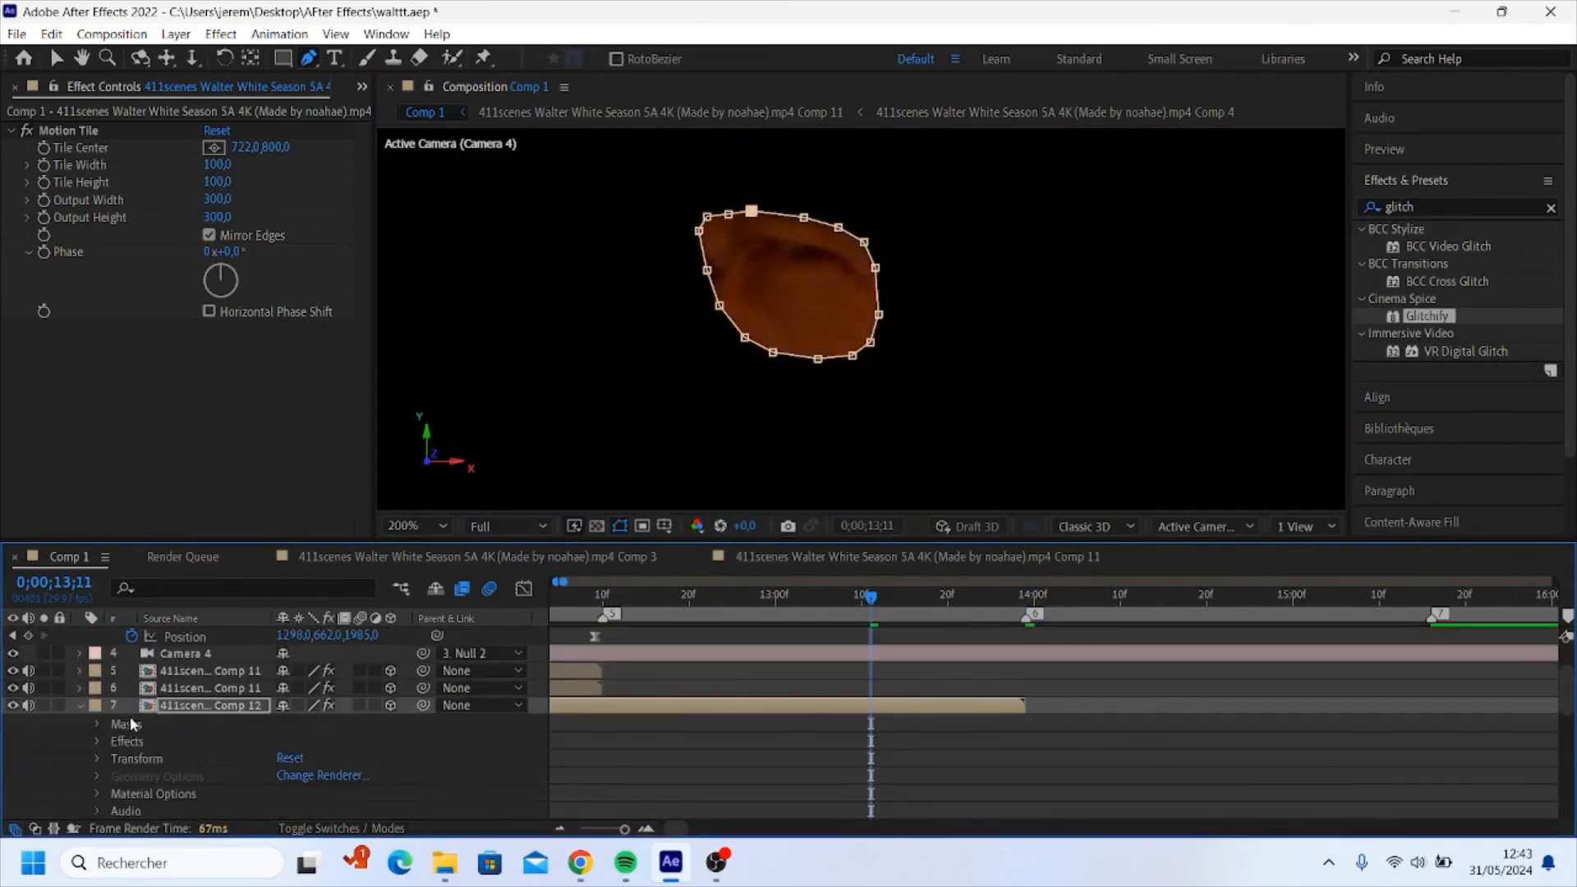
key(m)
click(309, 723)
click(150, 740)
- Reposition the lens mask over the moved lens just before marker 6 to keyframe its path there
scroll(904, 723, up, 1)
drag(840, 600, 1140, 616)
key(v)
double_click(887, 321)
drag(795, 283, 808, 302)
scroll(898, 369, up, 2)
scroll(898, 369, down, 2)
mouse_move(1133, 599)
mouse_down()
mouse_move(1032, 621)
mouse_move(1134, 621)
mouse_up()
- Set the Comp 12 lens mask's feather to 8 pixels
click(899, 706)
key(m)
key(m)
drag(297, 759, 287, 793)
mouse_move(1133, 600)
mouse_down()
mouse_move(840, 612)
mouse_move(1133, 612)
mouse_up()
- Duplicate the masked Comp 12 layer and delete the mask from the upper copy
click(845, 705)
key(ctrl+d)
click(163, 723)
key(Delete)
- Keyframe the upper Comp 12 copy's opacity at 100% at 0;00;13;11, and lower it just before marker 6
key(t)
click(131, 723)
drag(287, 723, 205, 724)
drag(1134, 599, 846, 608)
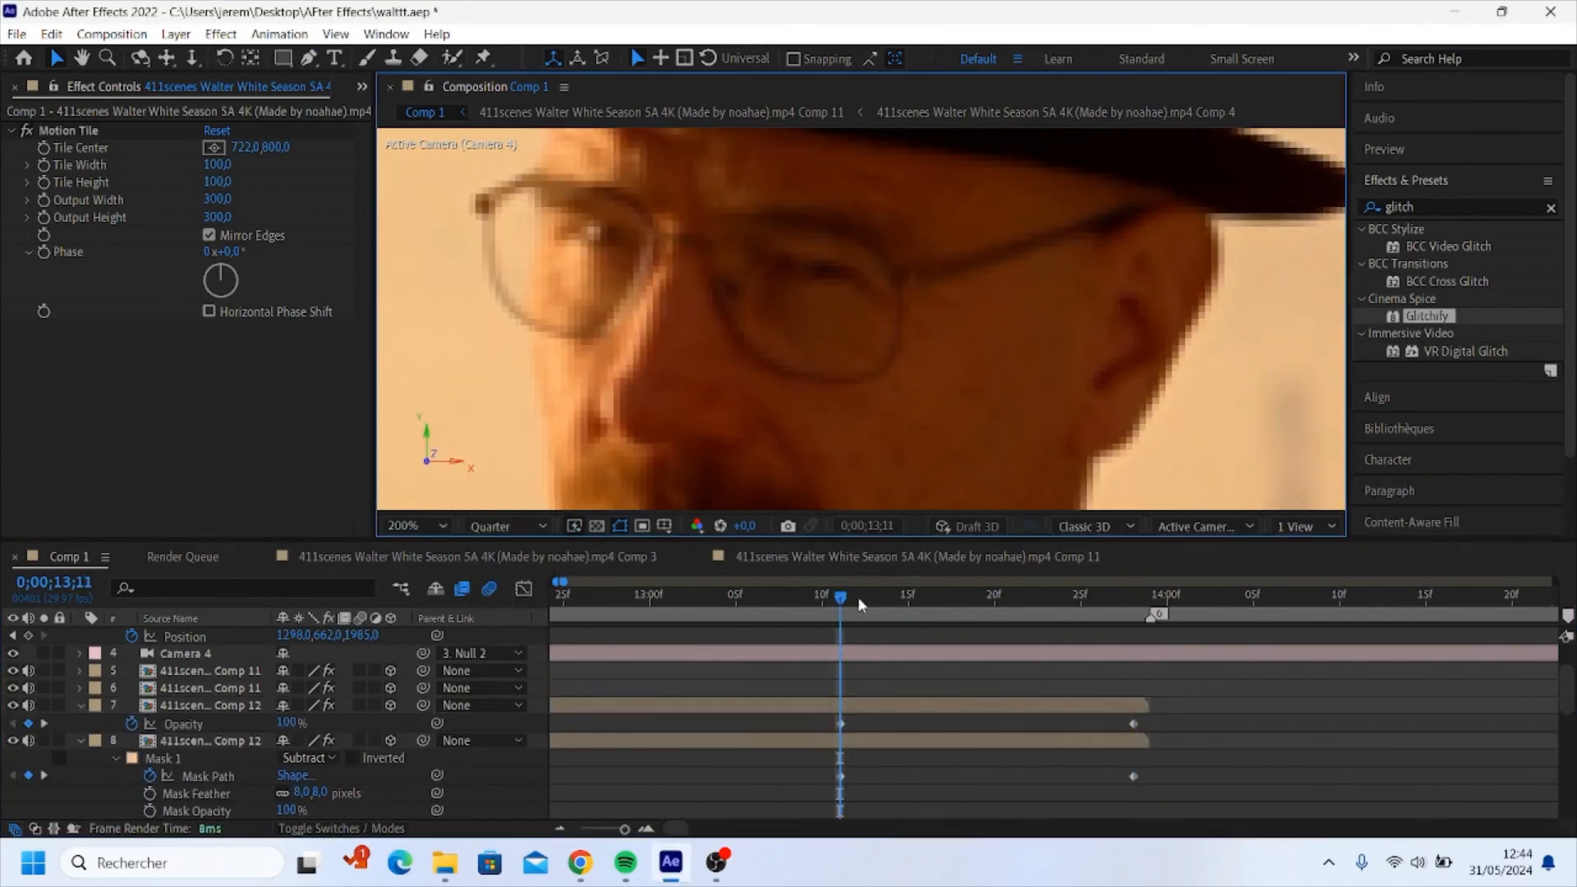
- Place the Comp 13 clip below the masked Comp 12 layer, starting at 0;00;13;11 and ending near marker 7
click(508, 525)
scroll(1105, 693, down, 2)
drag(210, 635, 246, 777)
scroll(1156, 782, up, 2)
drag(926, 785, 768, 785)
drag(1155, 783, 1315, 783)
mouse_move(750, 599)
mouse_down()
mouse_move(1309, 603)
mouse_move(750, 607)
mouse_up()
- Fit the view to 25%, make the Comp 13 layer 3D and push its position back in depth
click(417, 526)
click(454, 189)
click(793, 783)
click(391, 784)
key(p)
drag(373, 803, 778, 663)
- Keyframe Null 2's position at 0;00;13;11, and increase its Z value at 0;00;13;28 to fly the camera through the lens
scroll(876, 682, up, 1)
scroll(779, 681, up, 2)
click(28, 680)
drag(636, 598, 1071, 600)
drag(361, 679, 575, 680)
- Set Comp 13's position to 1355, 335, 4380 so it fills the frame at 0;00;13;28
scroll(1017, 785, down, 2)
click(1017, 784)
scroll(1016, 785, down, 1)
drag(362, 749, 1210, 695)
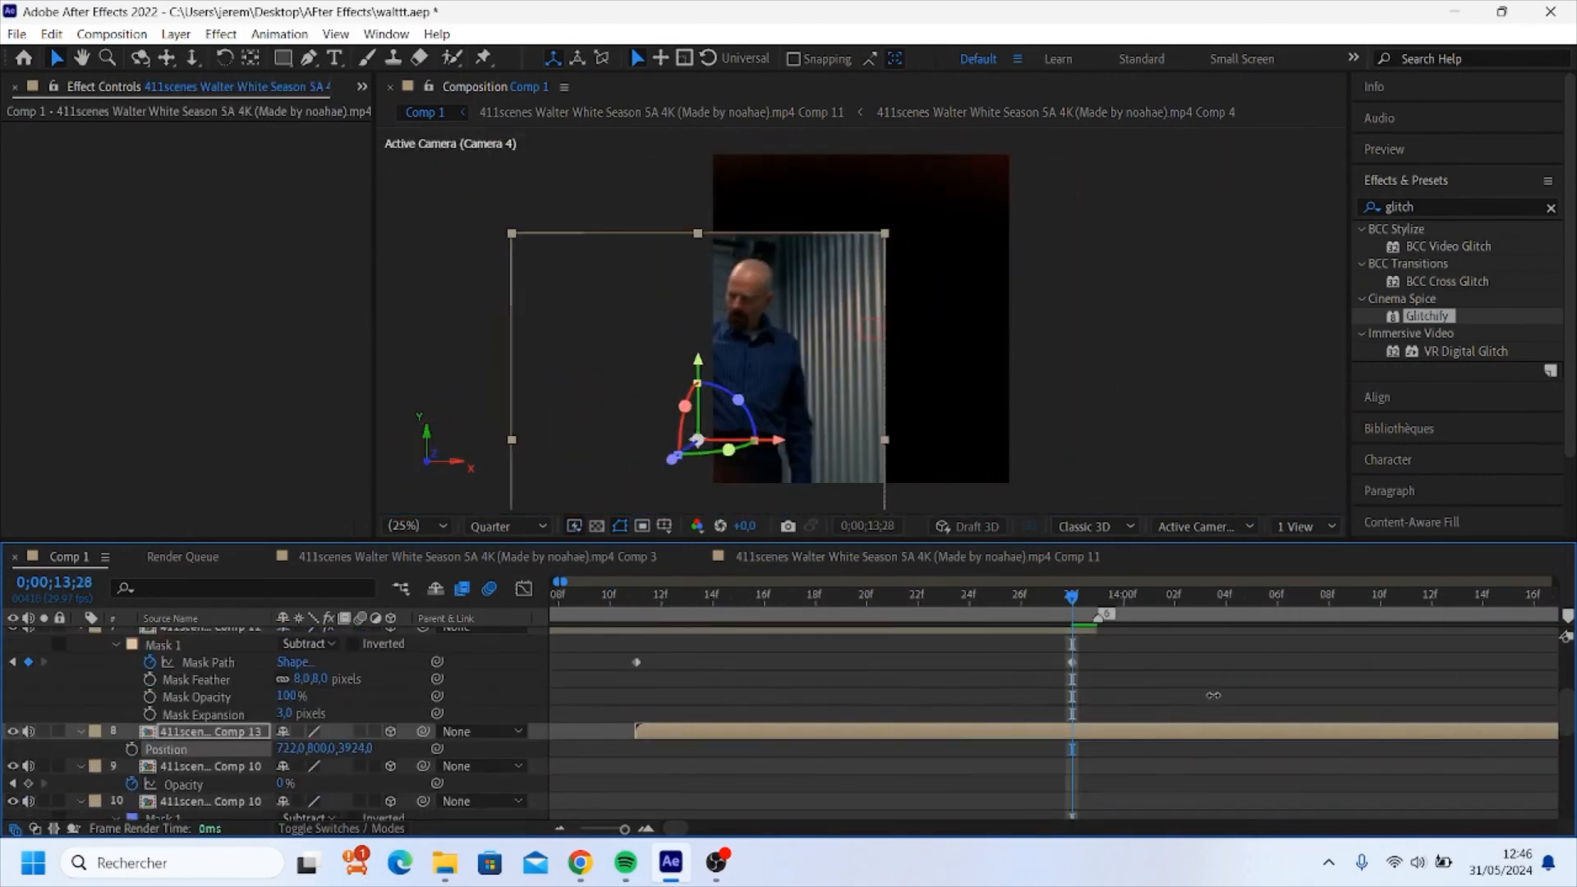
drag(291, 749, 575, 749)
drag(362, 749, 525, 749)
drag(327, 749, 411, 749)
click(1102, 785)
scroll(1101, 694, up, 2)
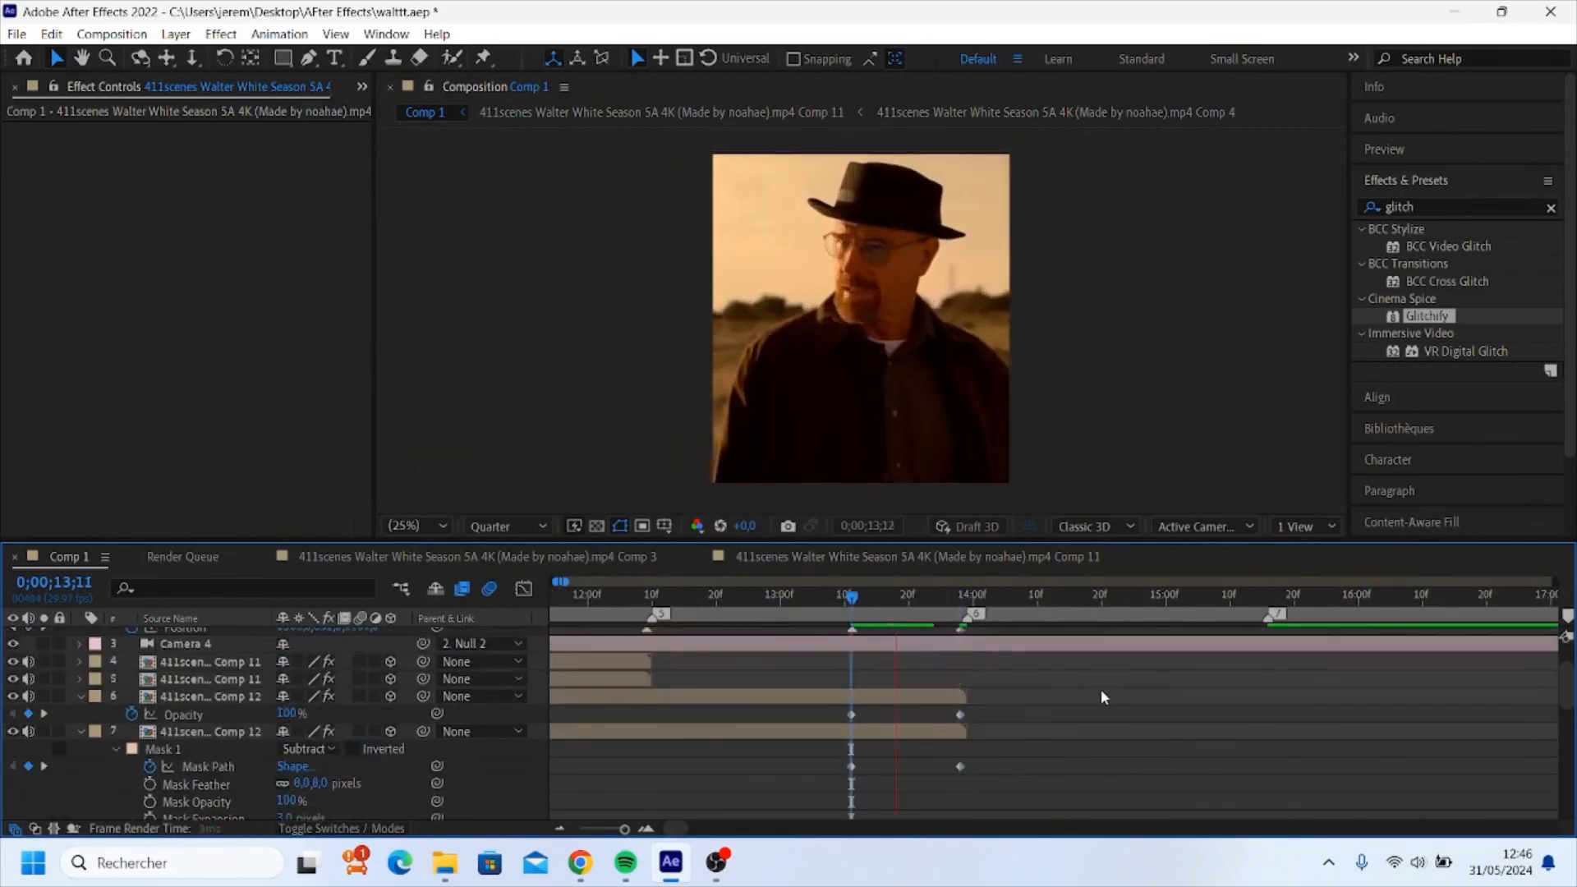
- Apply Easy Ease to Null 2's position keyframes and check their curve in the graph editor
click(185, 689)
key(F9)
click(524, 589)
click(524, 589)
- Preview the lens transition and shift the upper Comp 12 copy's first opacity keyframe slightly later
key(space)
drag(825, 598, 761, 598)
key(space)
drag(824, 777, 889, 776)
- Preview the edit from marker 1 at 0;00;05;28 through the lens transition
drag(761, 598, 1221, 598)
scroll(1173, 733, down, 2)
scroll(1173, 734, down, 2)
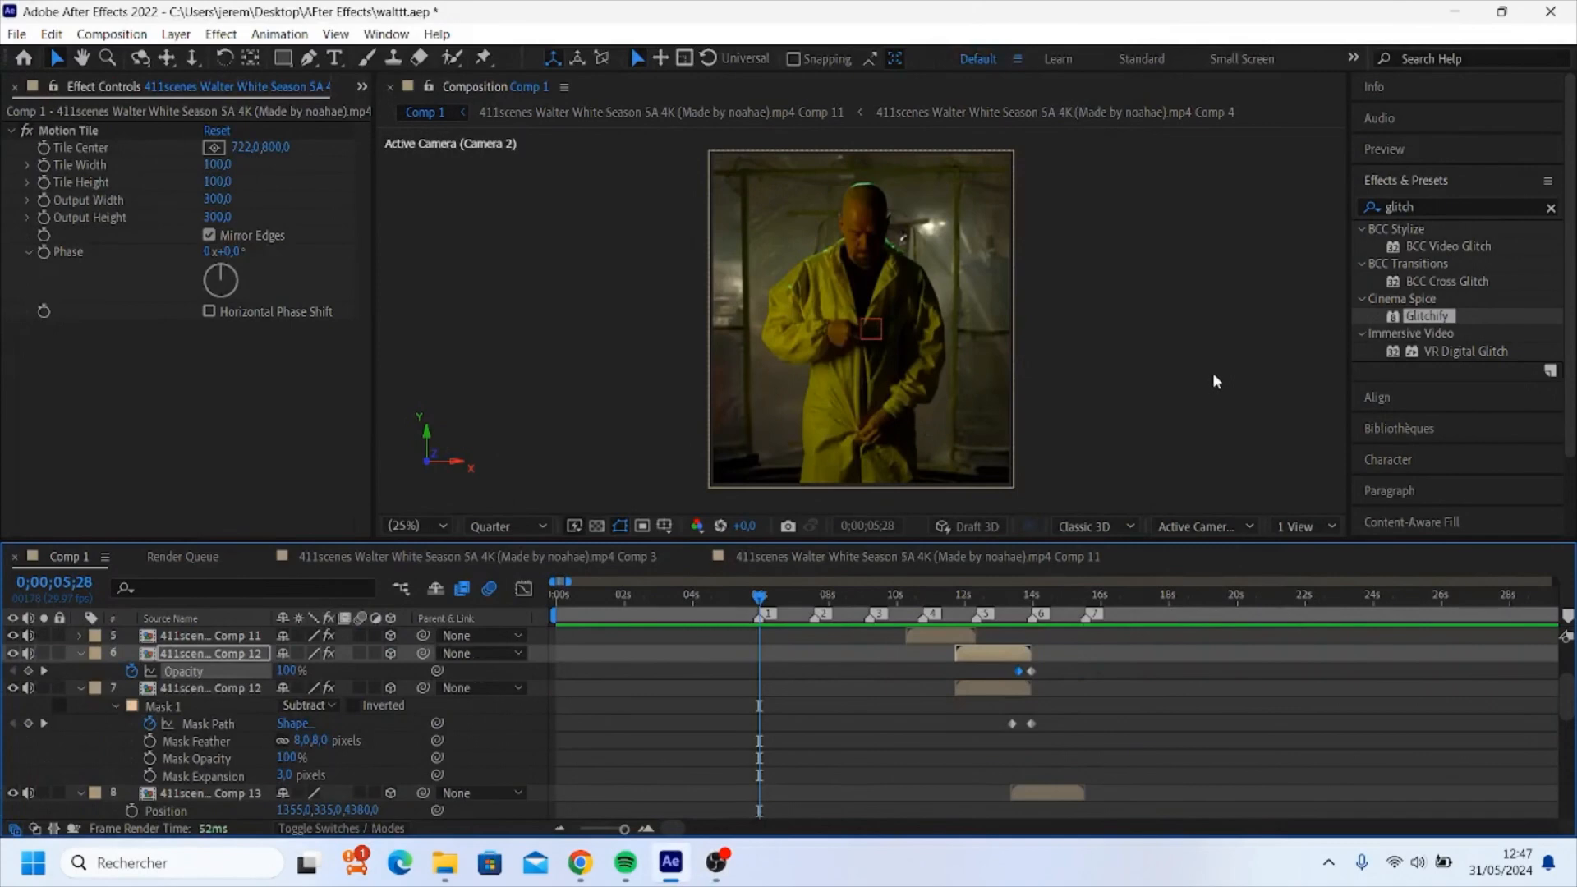
key(space)
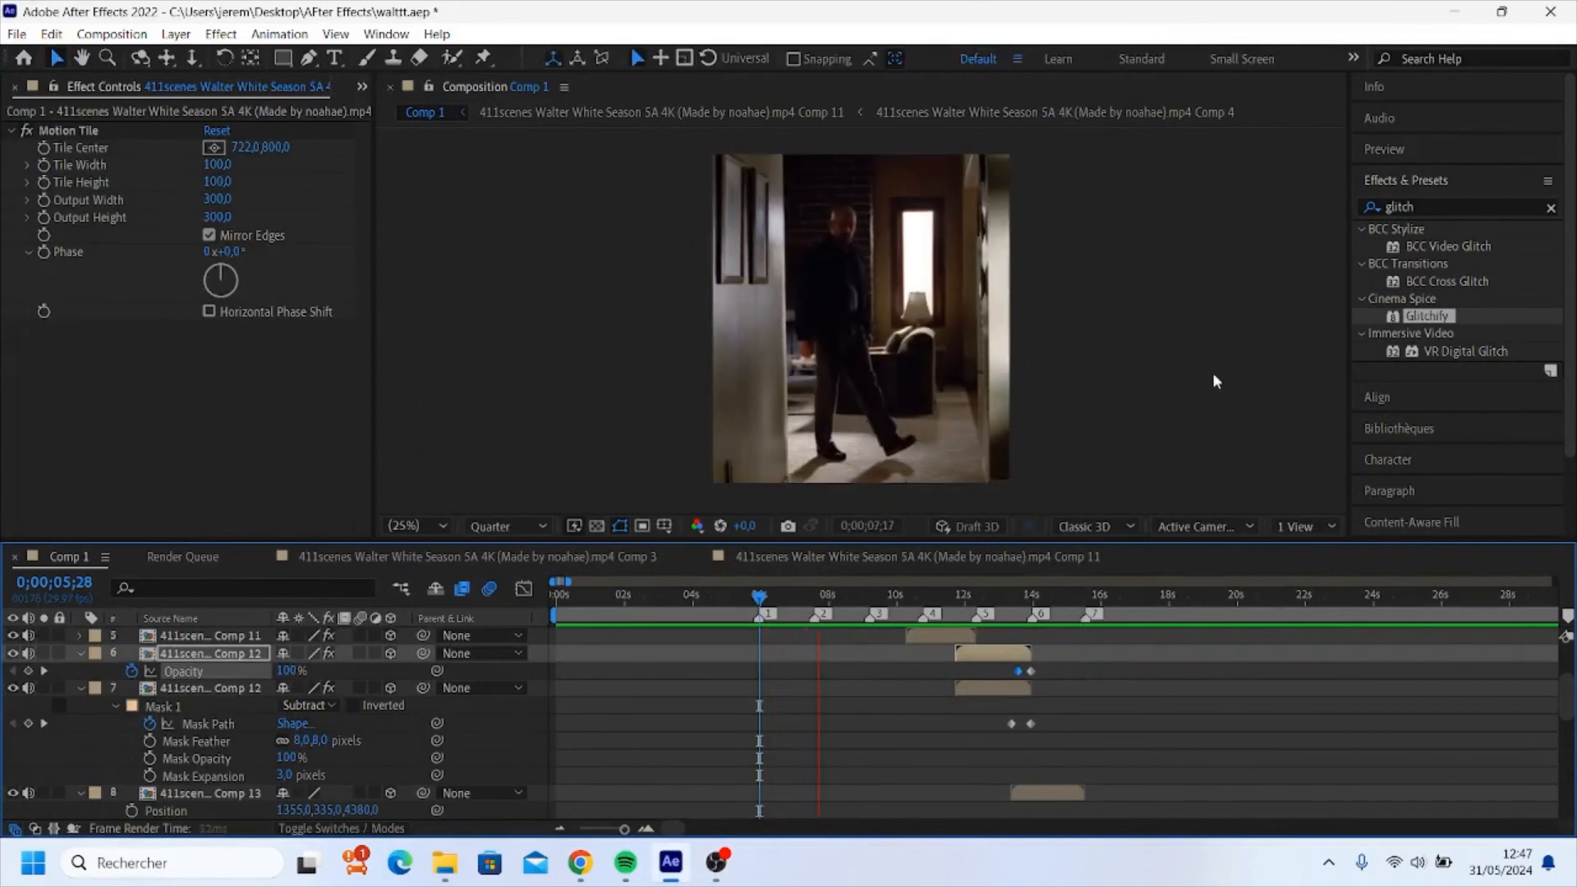
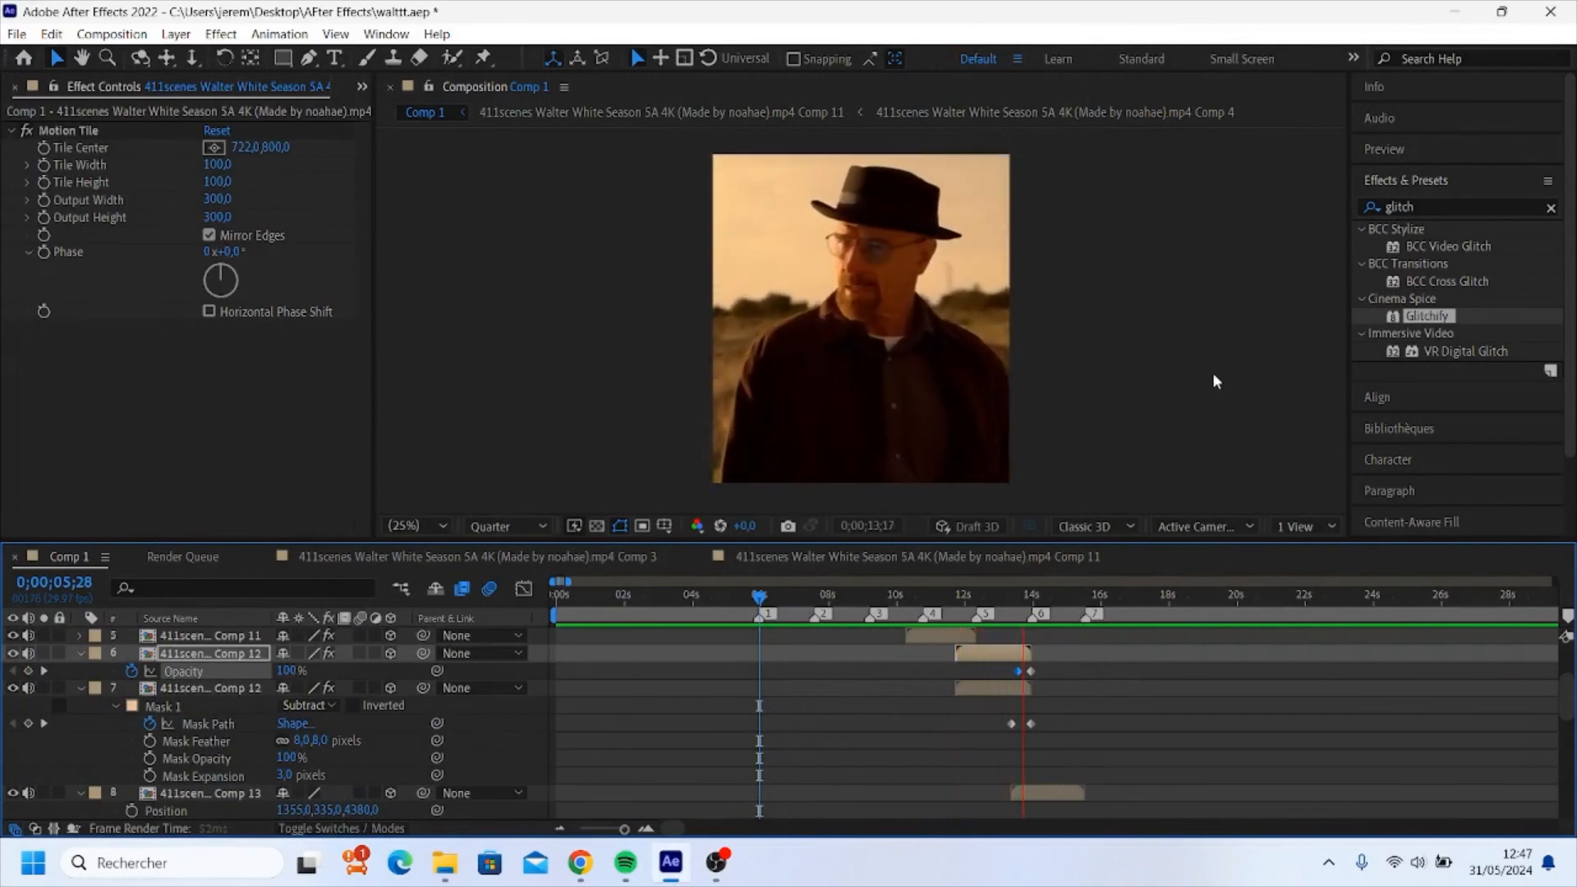
key(space)
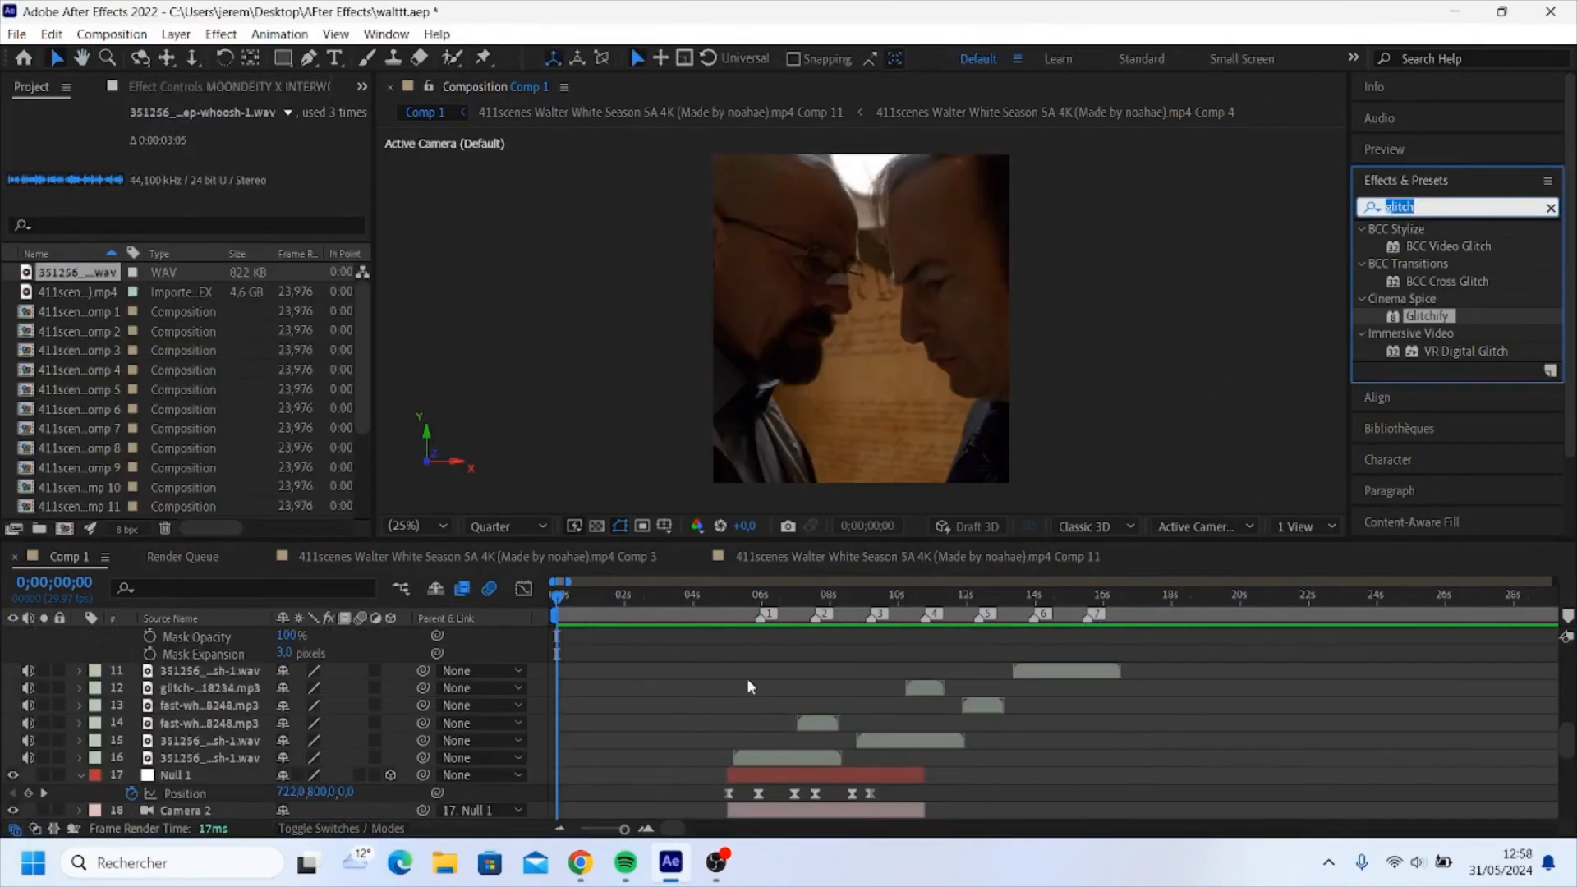
- Apply Bass & Treble to the MOONDEITY music layer and keyframe both Bass and Treble at -100 at the start
scroll(638, 696, down, 5)
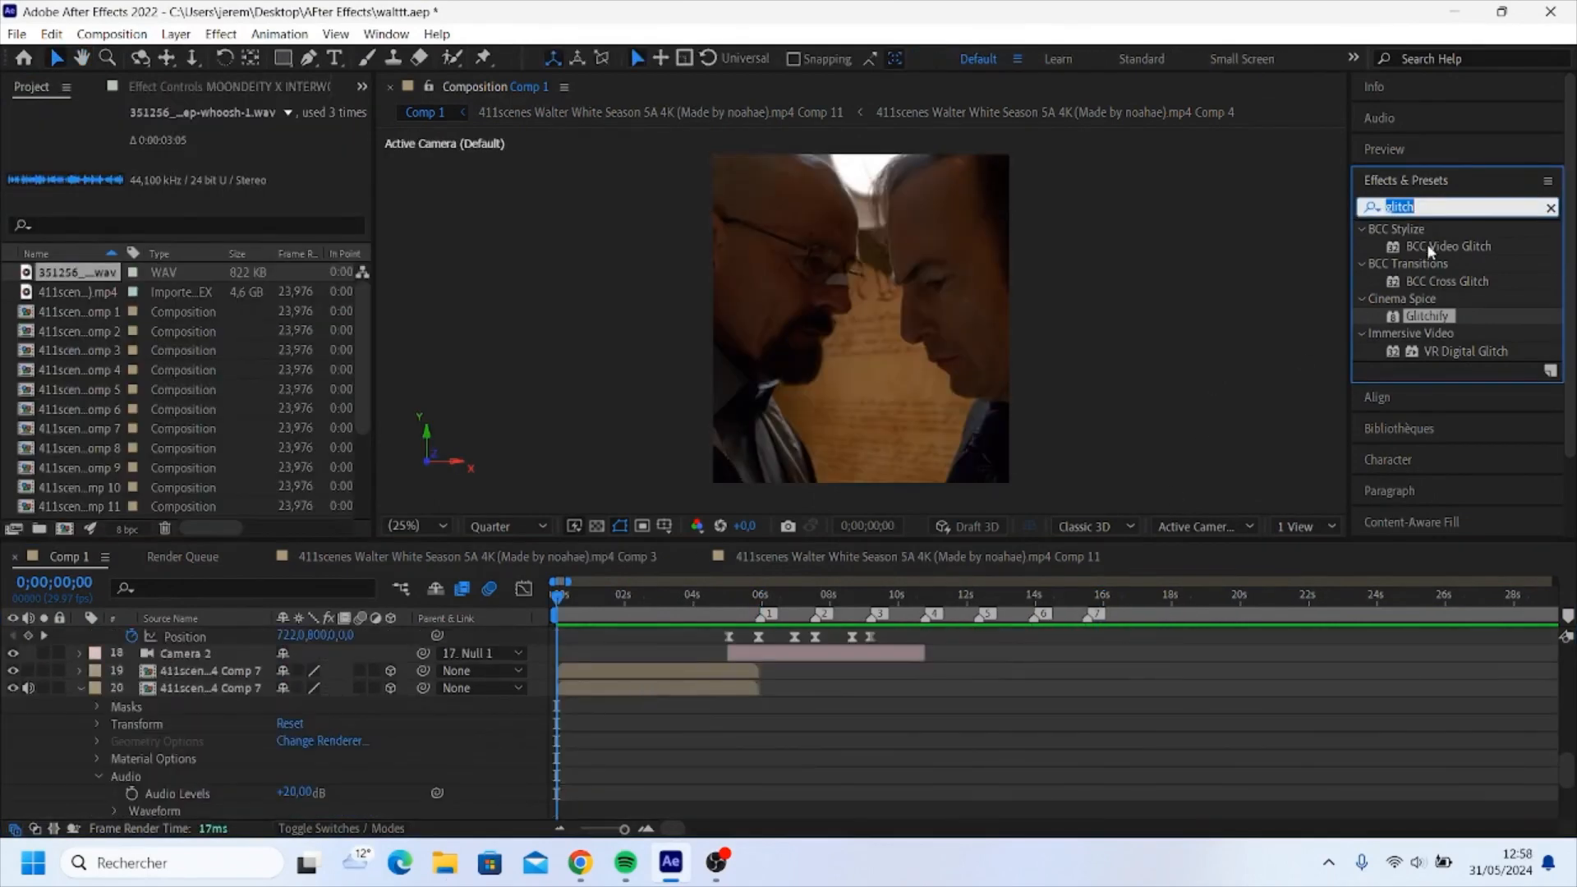
text(bass)
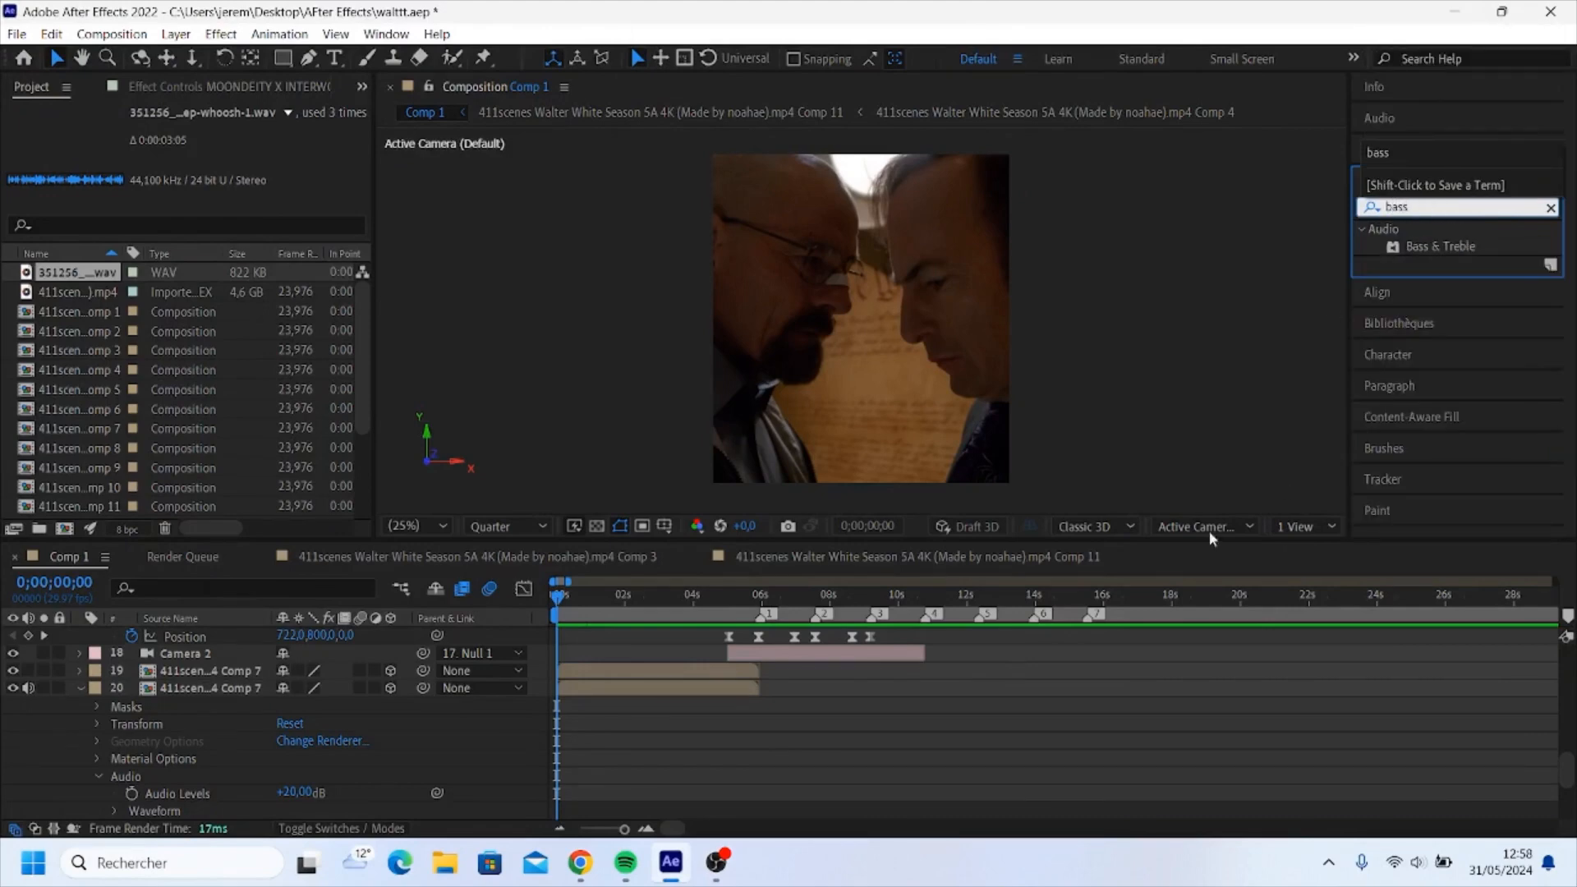
scroll(771, 741, down, 3)
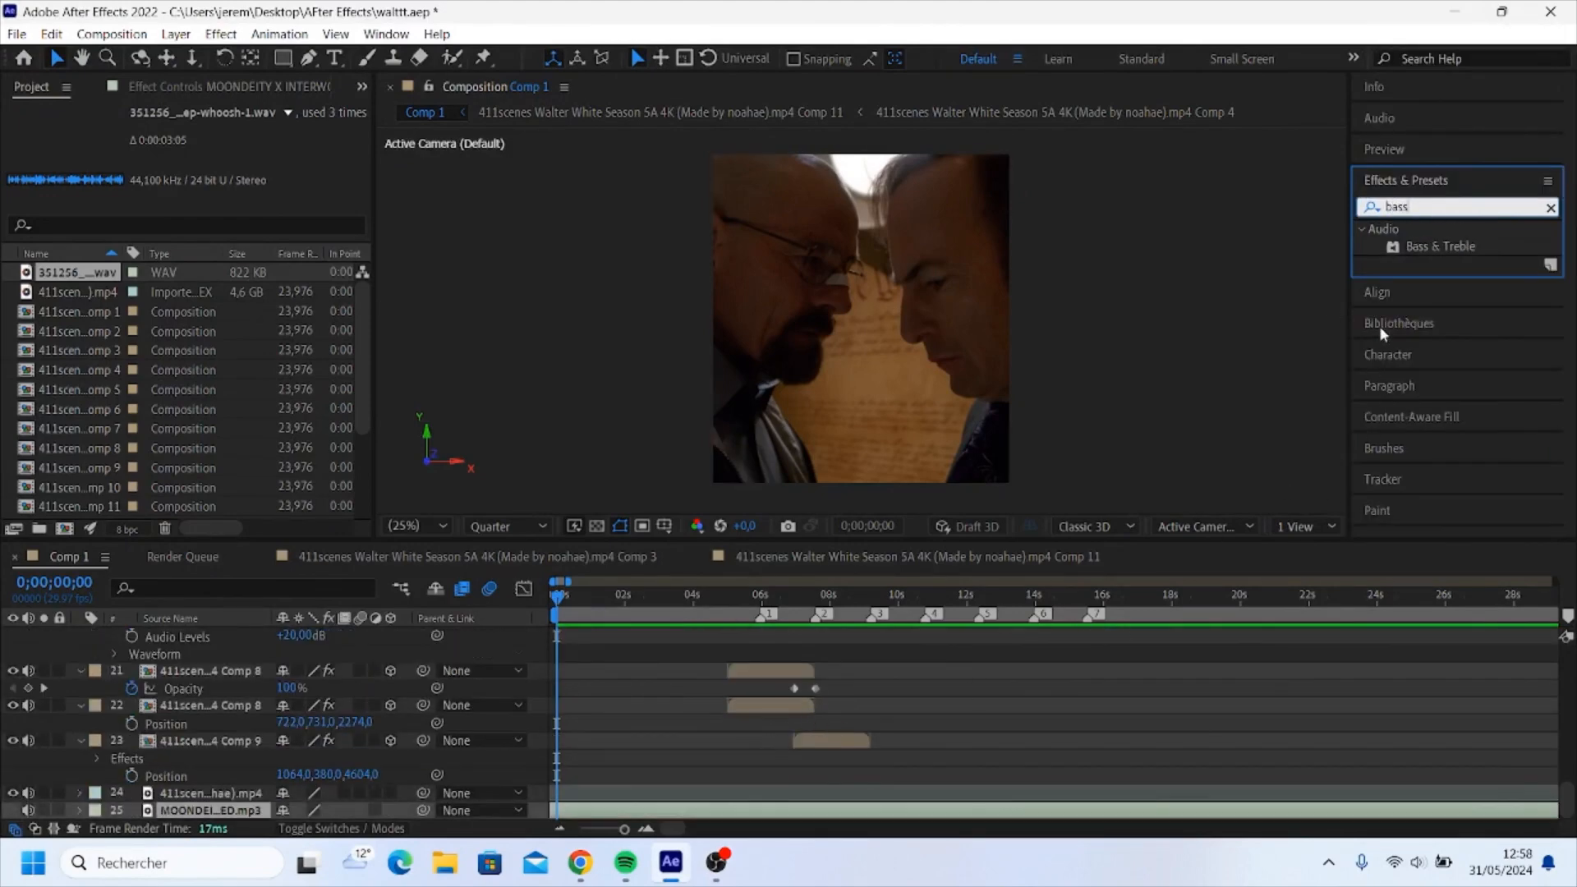
drag(1441, 250, 680, 813)
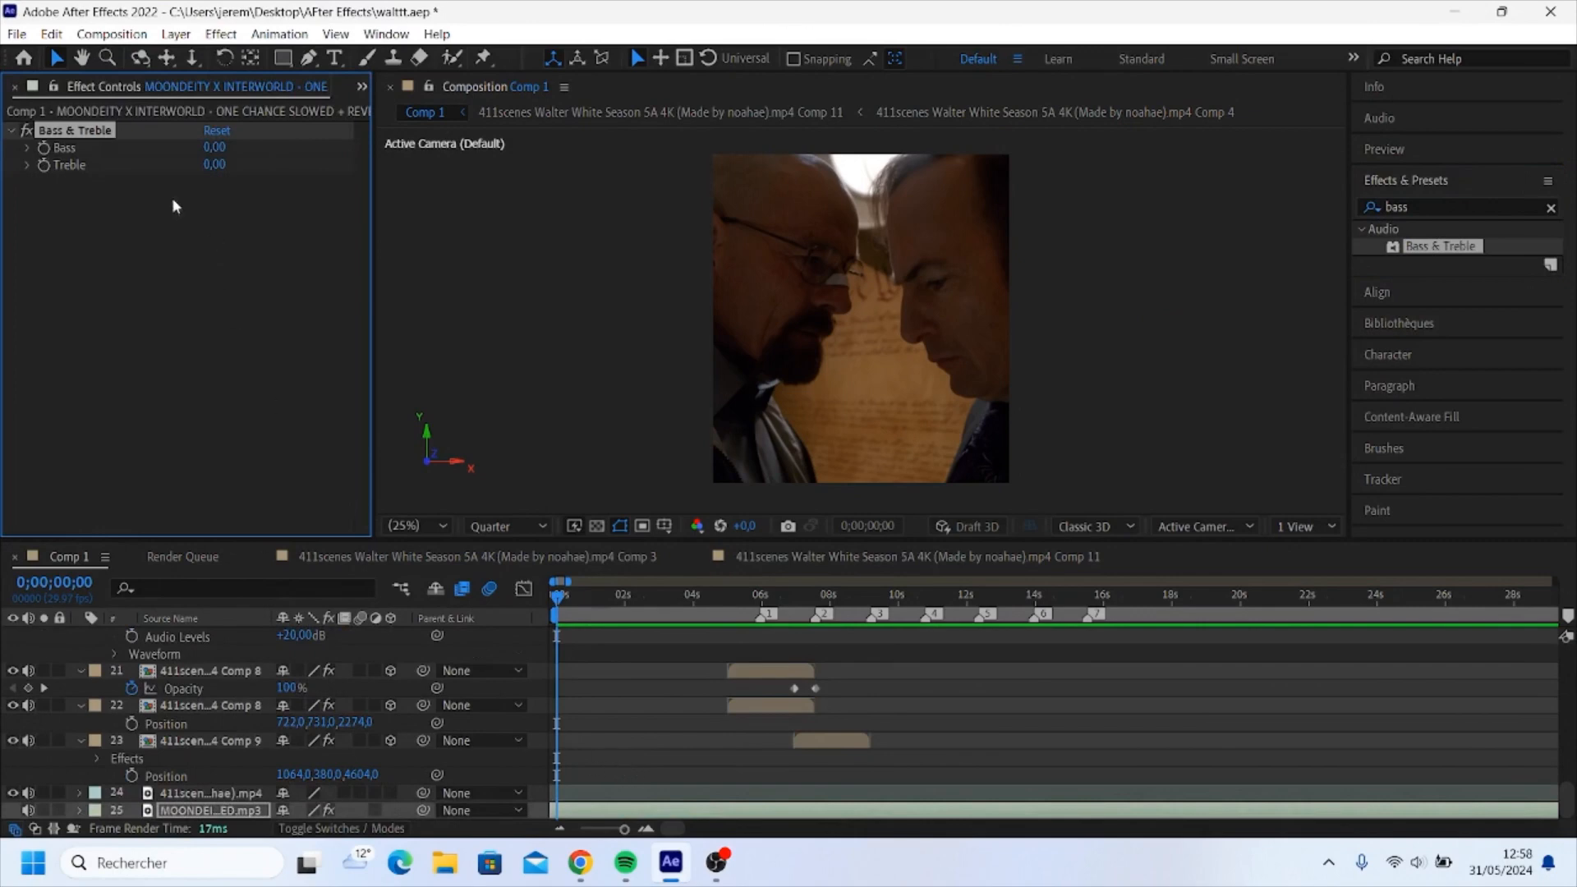
drag(205, 149, 72, 152)
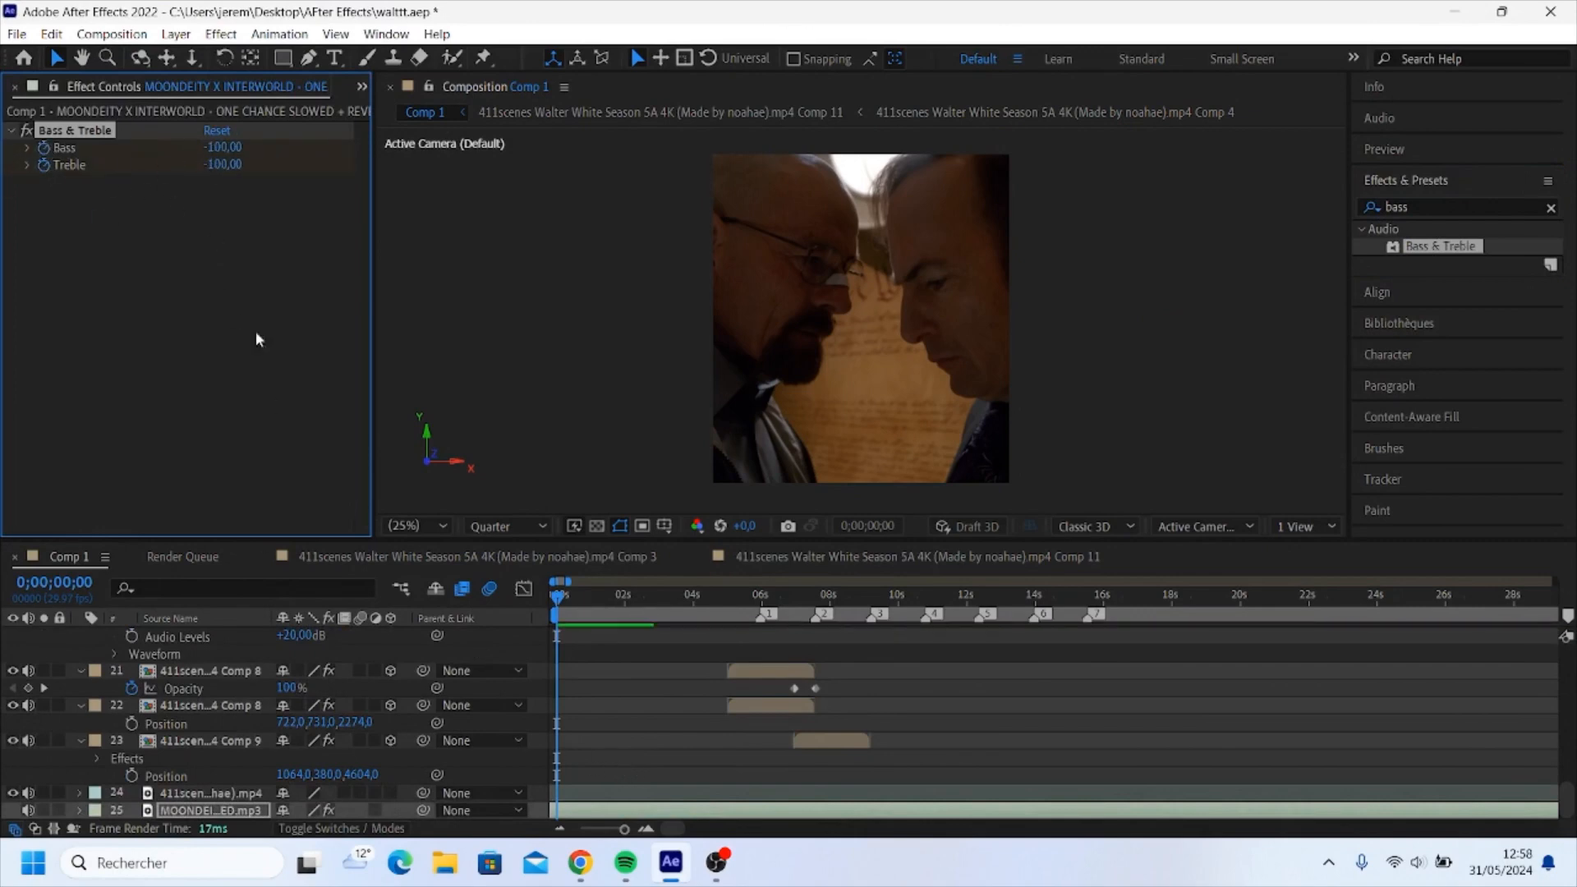
- Add Bass and Treble keyframes holding -100 at 0;00;05;23, just before marker 1
scroll(763, 698, up, 5)
right_click(775, 616)
click(842, 682)
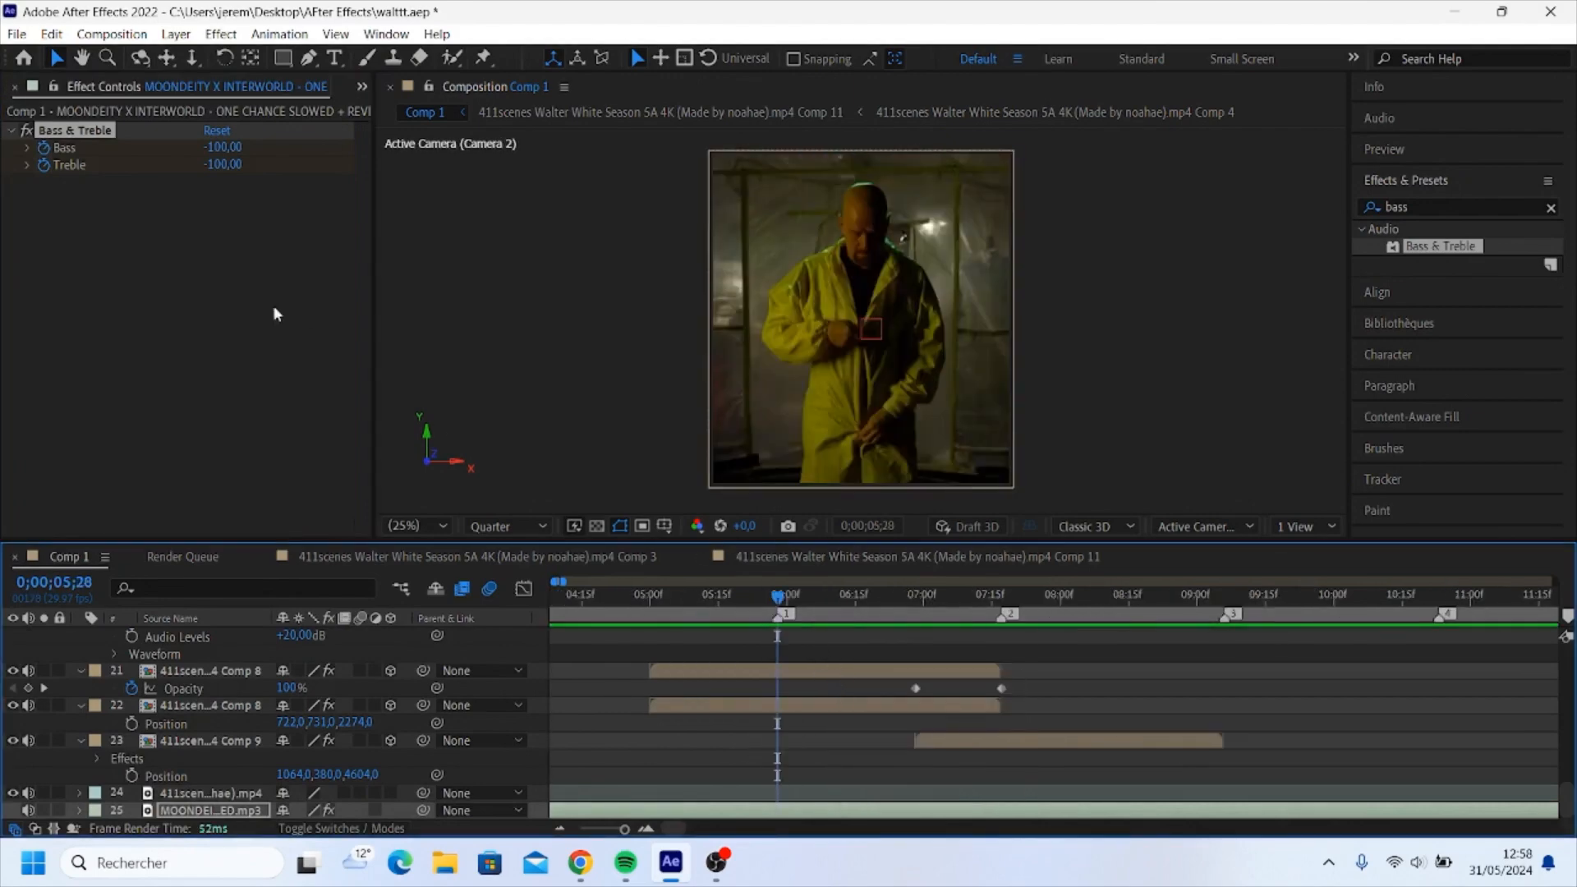
mouse_move(775, 604)
mouse_down()
mouse_move(729, 599)
mouse_move(756, 601)
mouse_up()
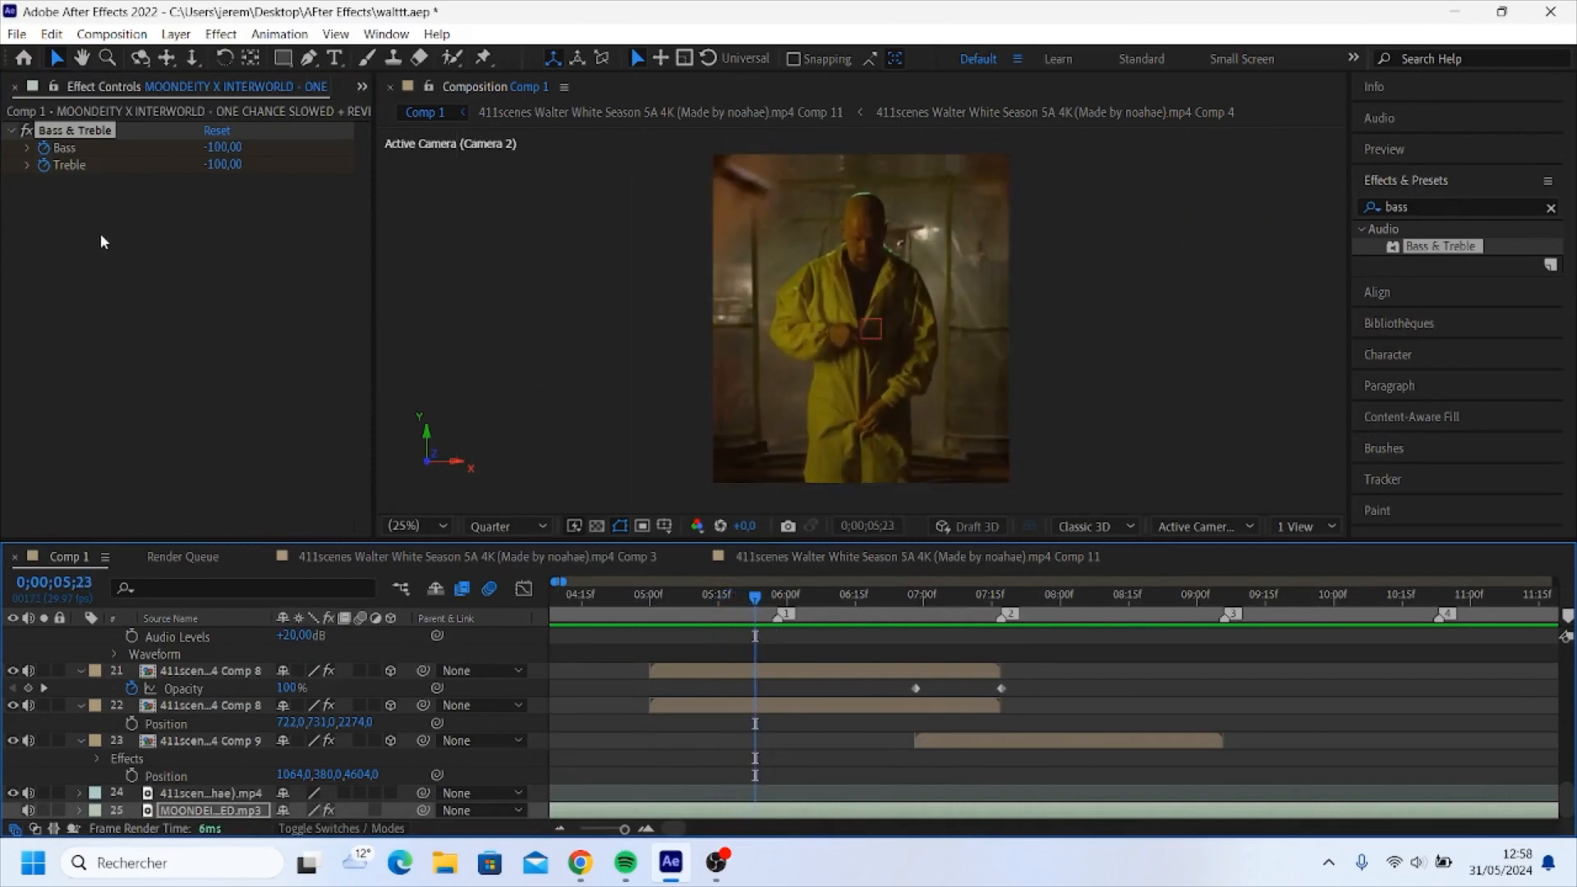
scroll(80, 818, down, 3)
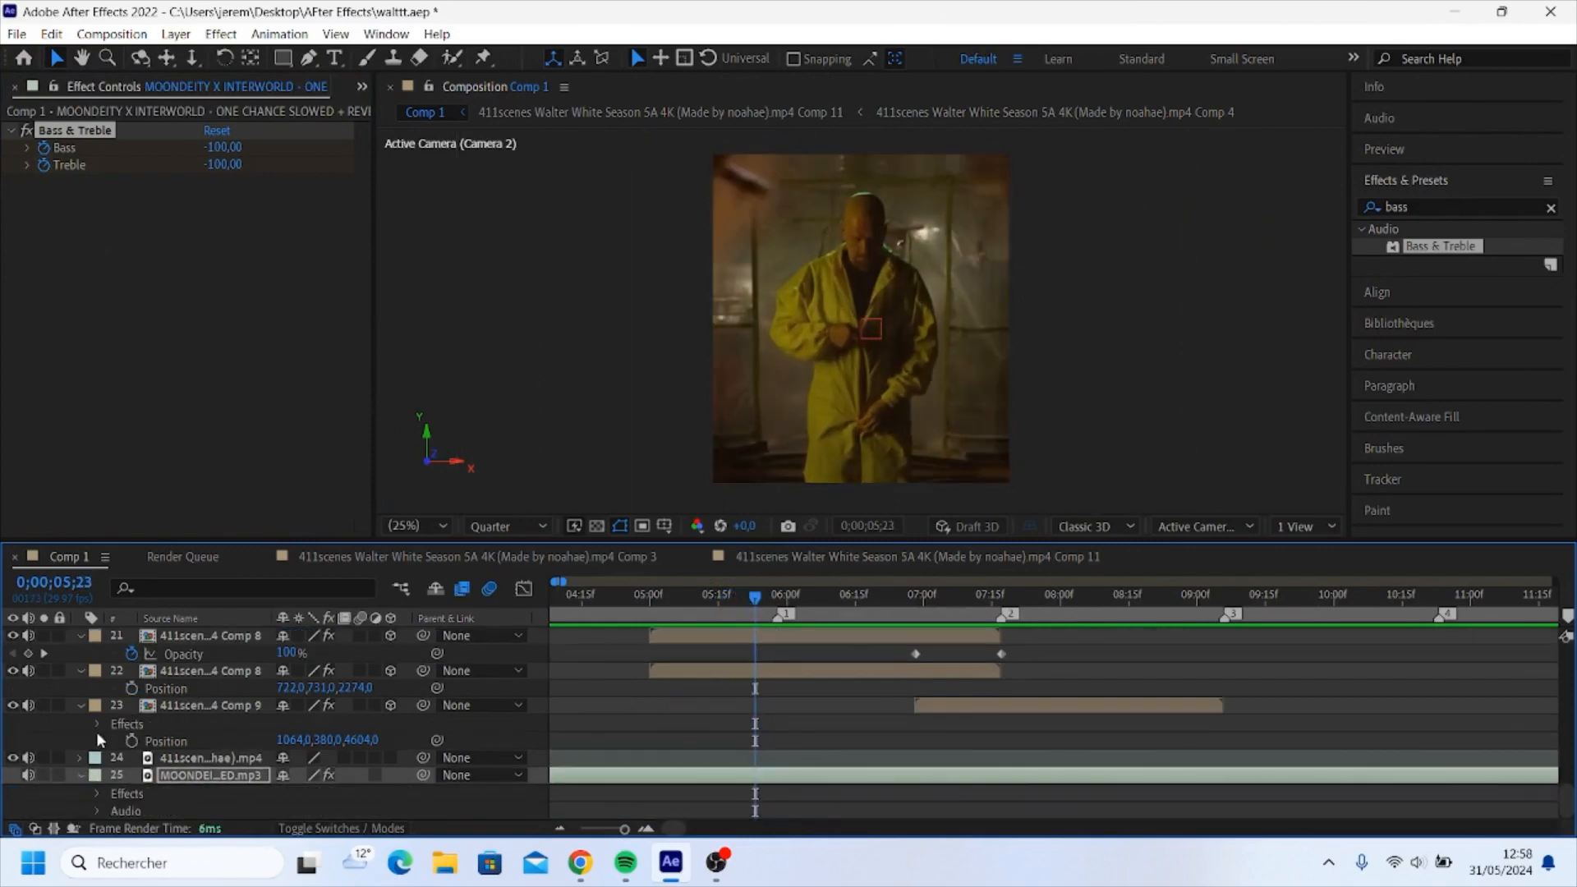
click(81, 758)
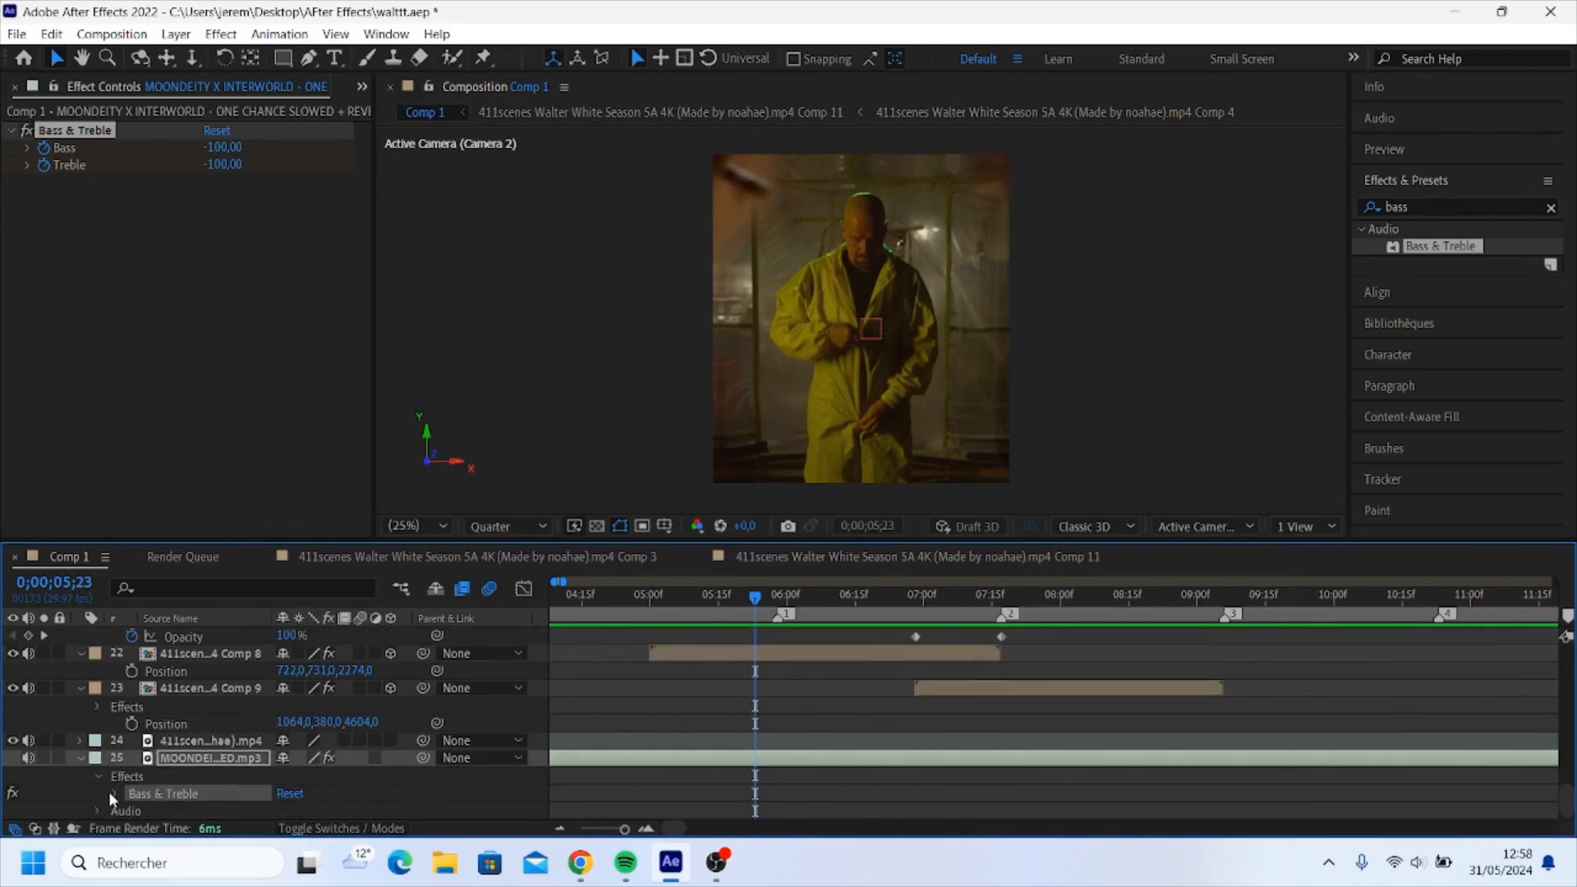
click(112, 793)
click(29, 775)
click(29, 792)
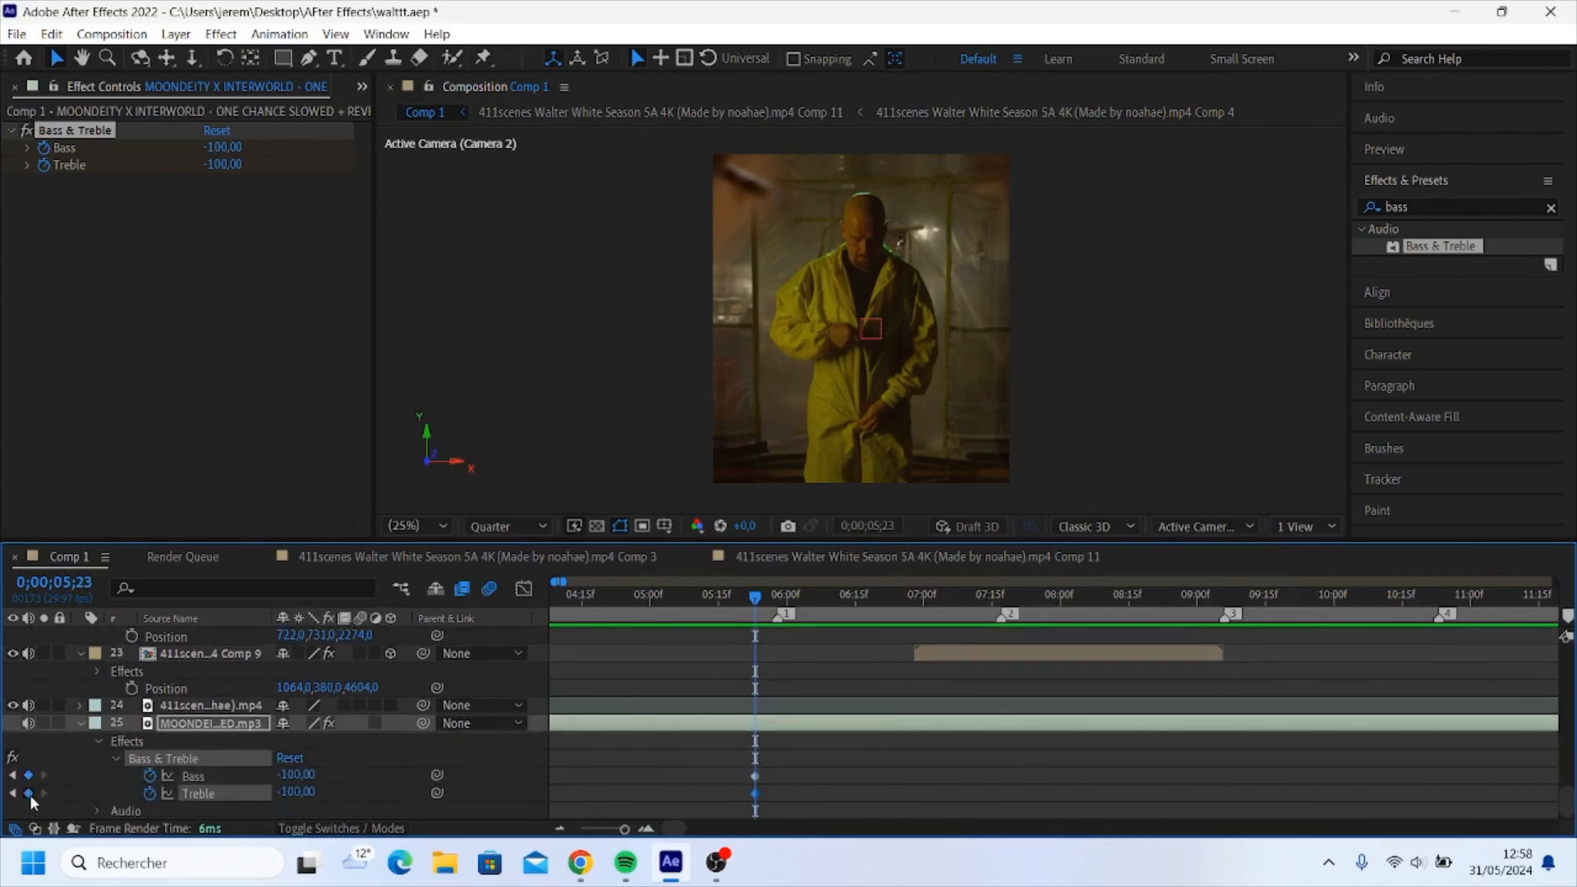
- Set Bass and Treble to 100 at marker 1, 0;00;05;28, and preview the sound
key(=)
drag(759, 599, 810, 612)
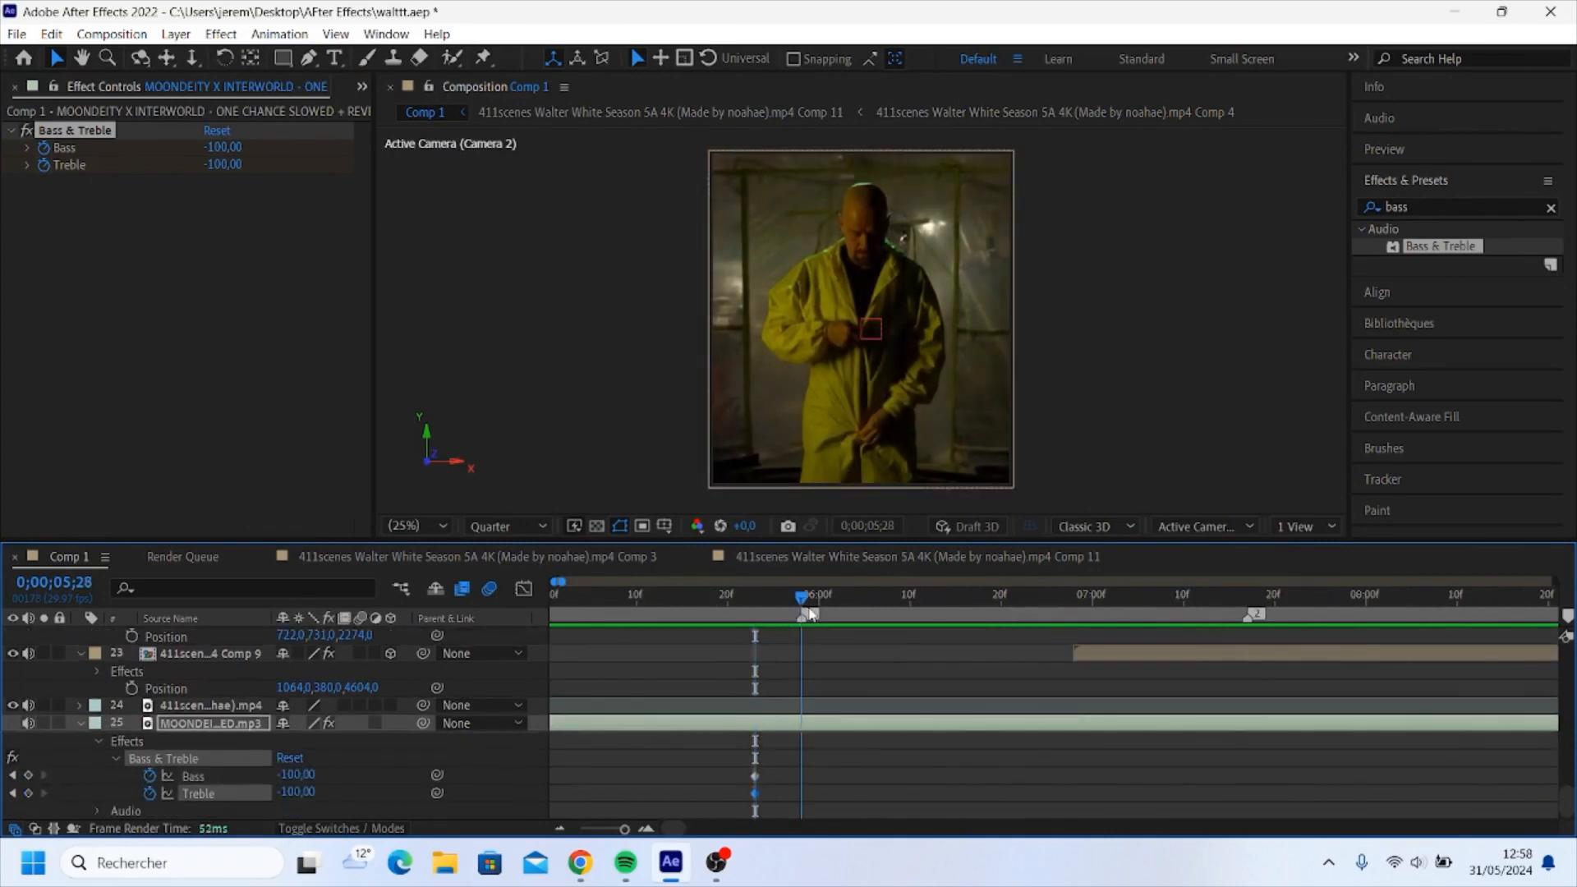
drag(296, 774, 837, 759)
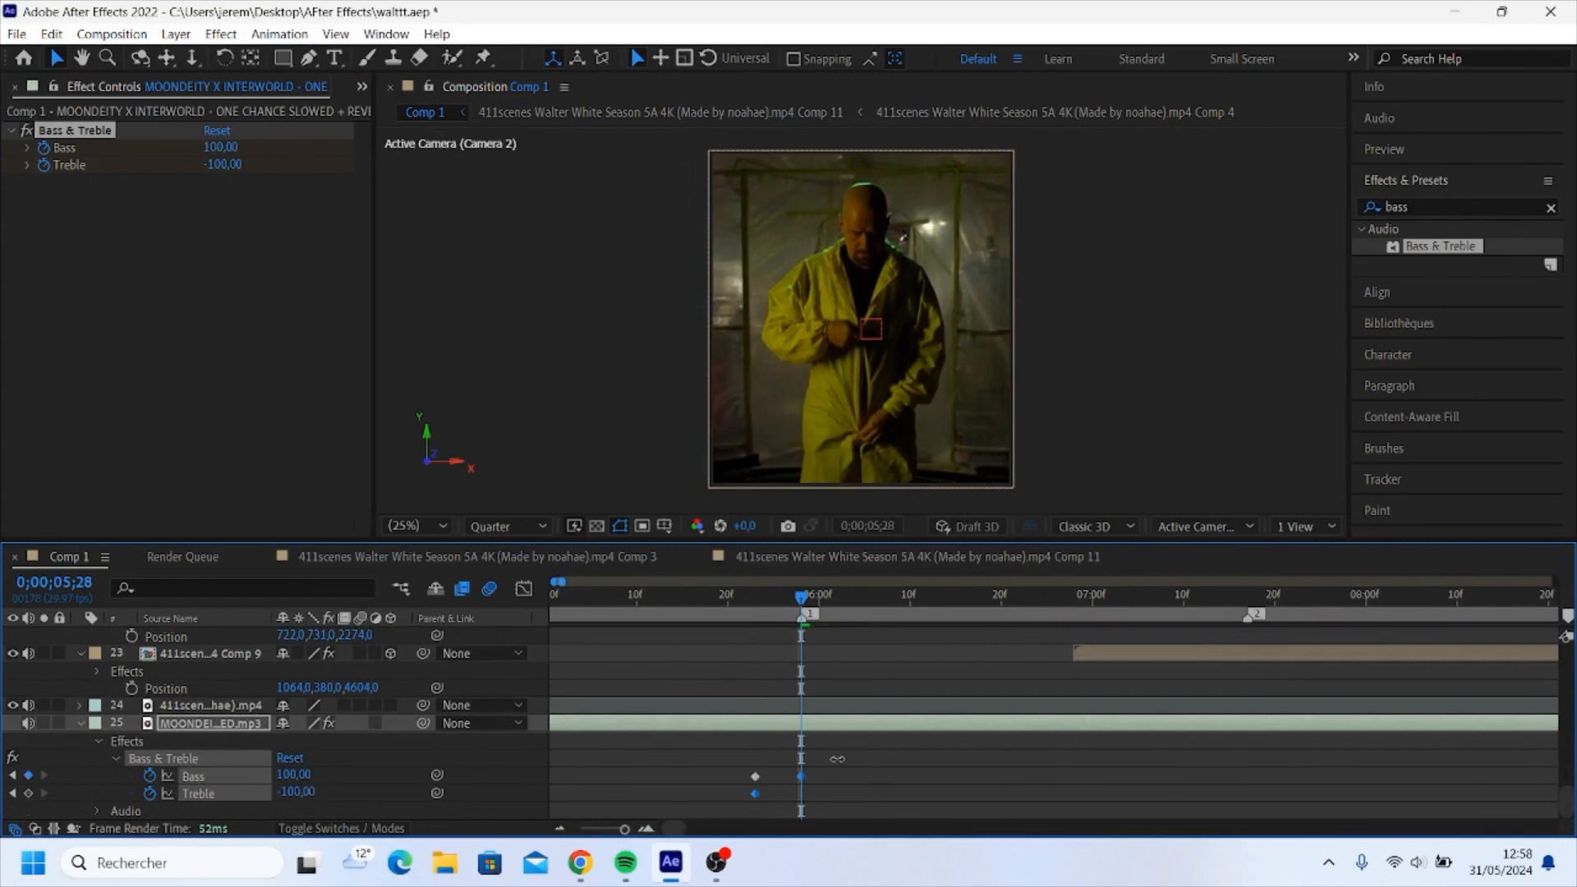
drag(288, 792, 835, 781)
key(space)
- Add Bass and Treble keyframes beyond marker 2 of the music and lower the values to muffle the sound
drag(921, 604, 1254, 612)
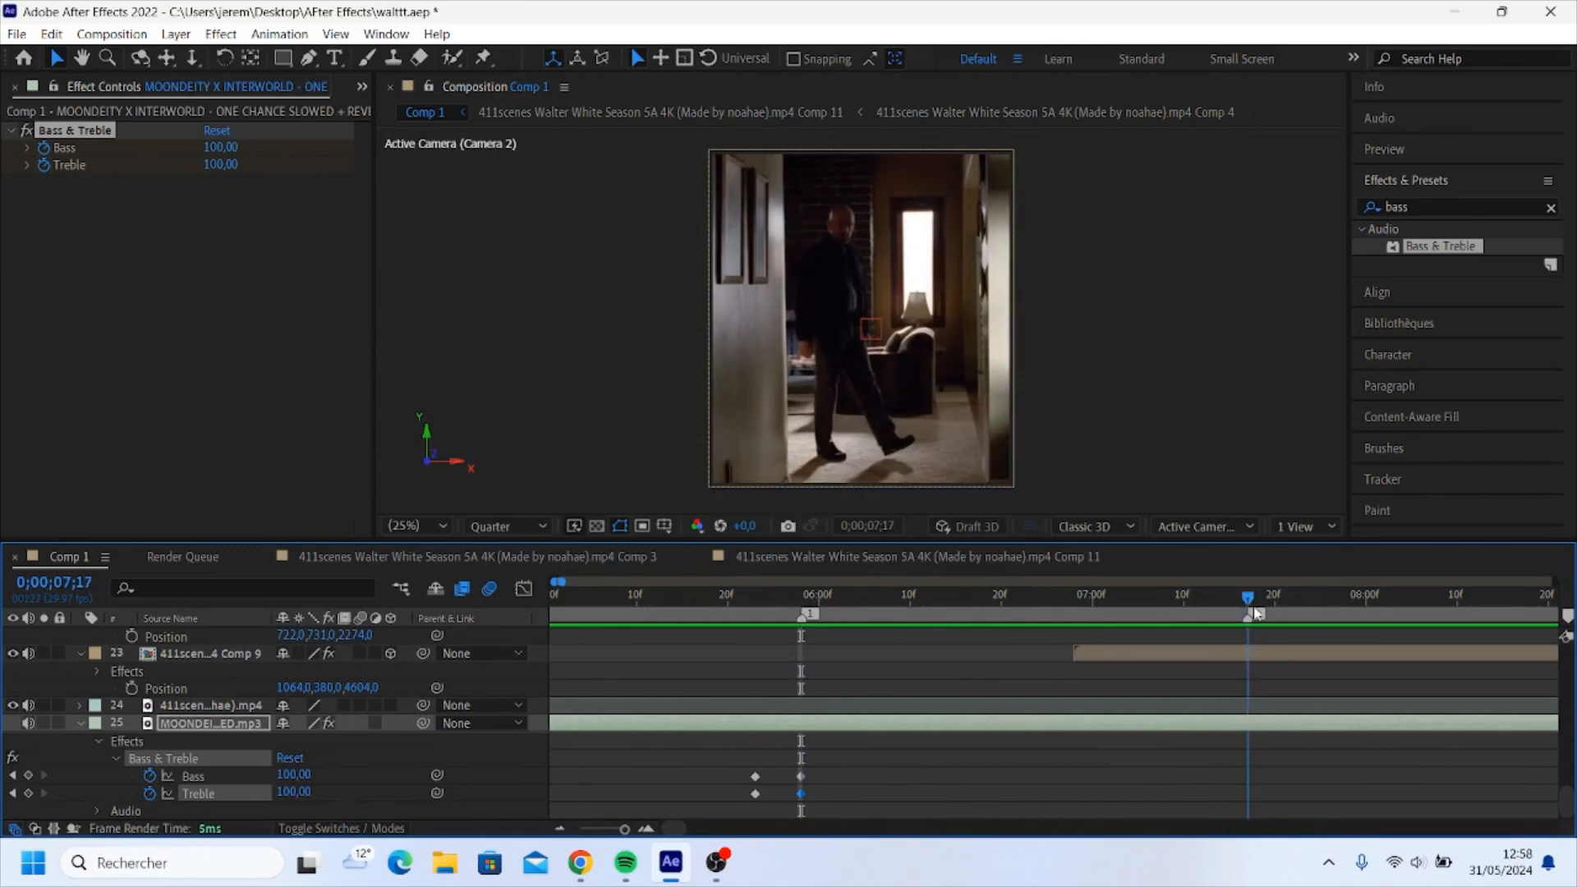
scroll(1429, 717, down, 2)
scroll(1388, 698, right, 4)
drag(940, 606, 1181, 606)
click(28, 775)
click(28, 793)
drag(293, 774, 78, 809)
- Hold the lowered Bass and Treble with another keyframe pair, and raise both values again
scroll(1182, 698, down, 2)
drag(703, 599, 825, 601)
click(29, 775)
click(28, 793)
drag(294, 775, 928, 775)
drag(294, 792, 928, 768)
- Keyframe Bass and Treble further along the music and drop both values for the final muffled part
drag(825, 599, 1133, 601)
scroll(1165, 626, up, 2)
click(28, 776)
click(29, 793)
drag(294, 774, 4, 789)
drag(294, 792, 4, 800)
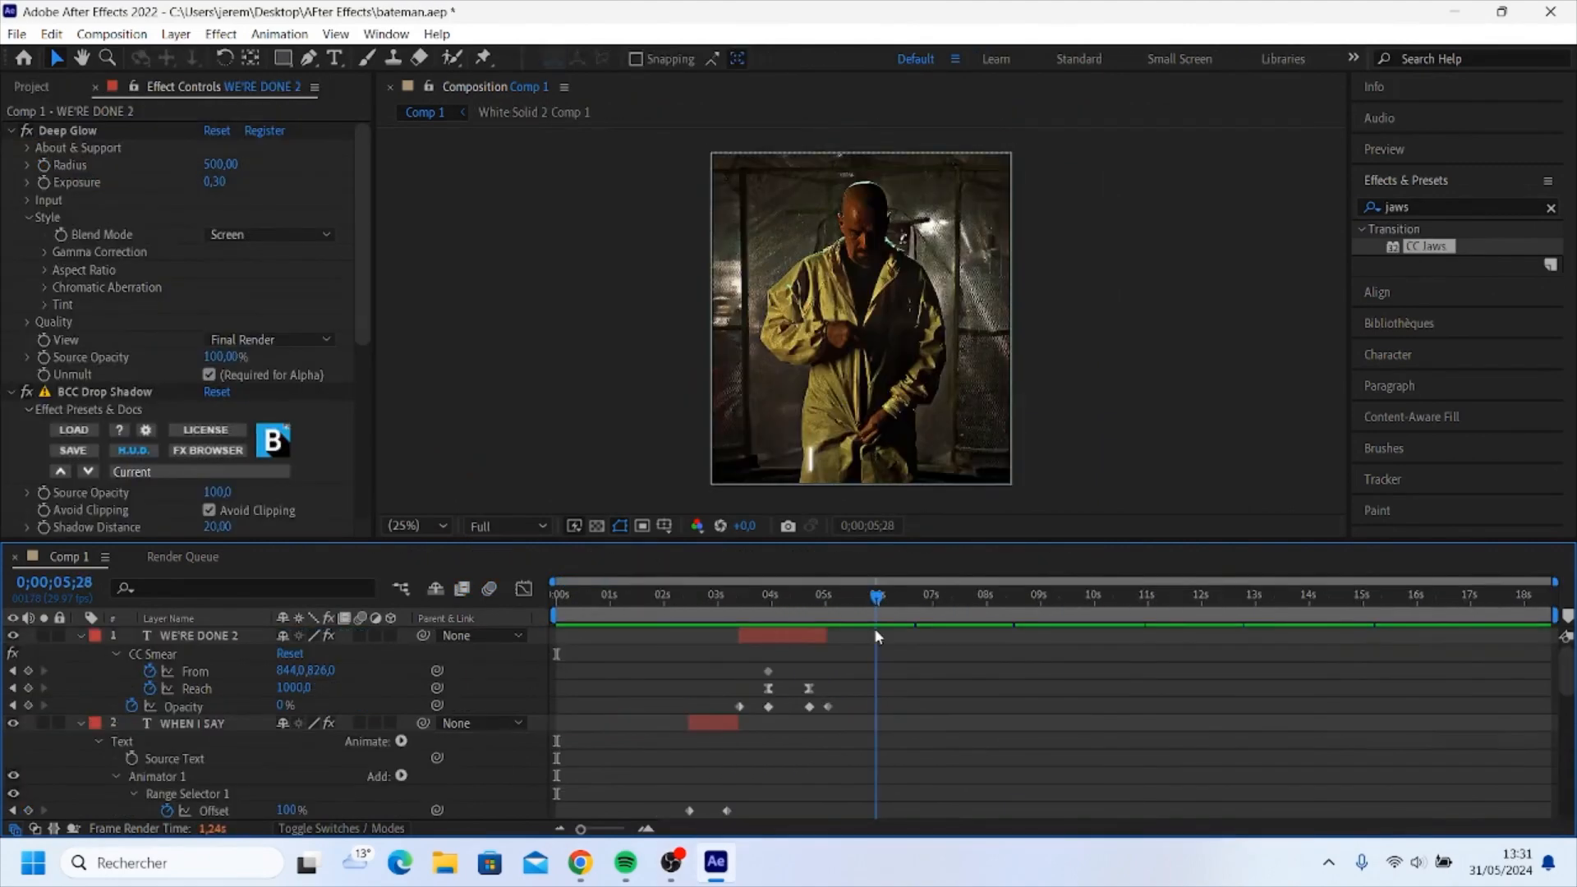
- Create a black 1444 x 1600 px solid in Comp 1
drag(877, 637, 676, 646)
key(equal)
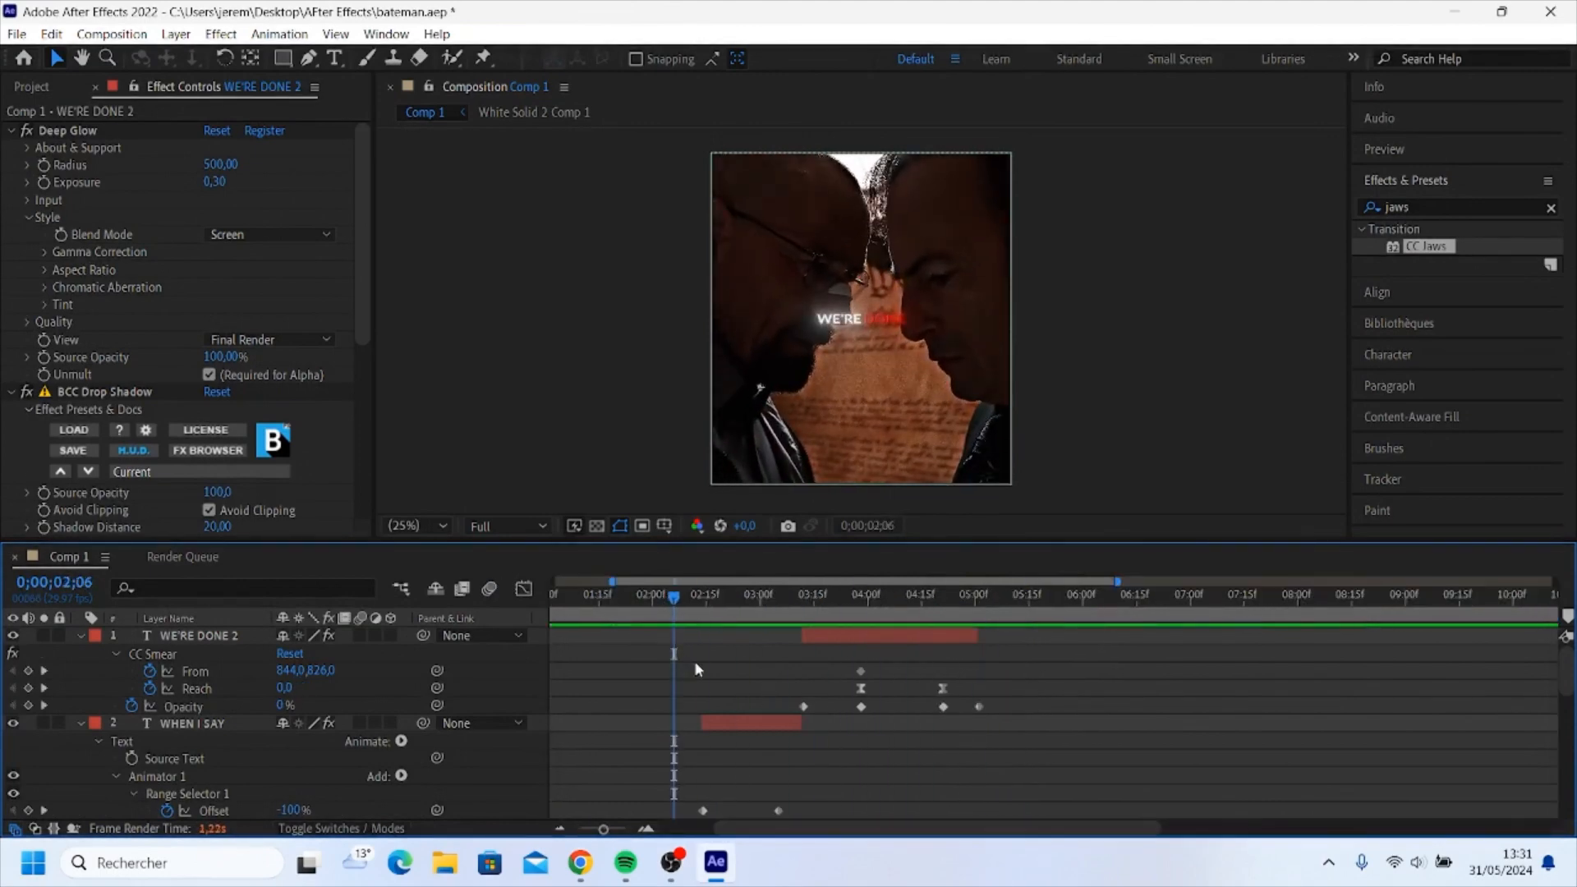
right_click(541, 616)
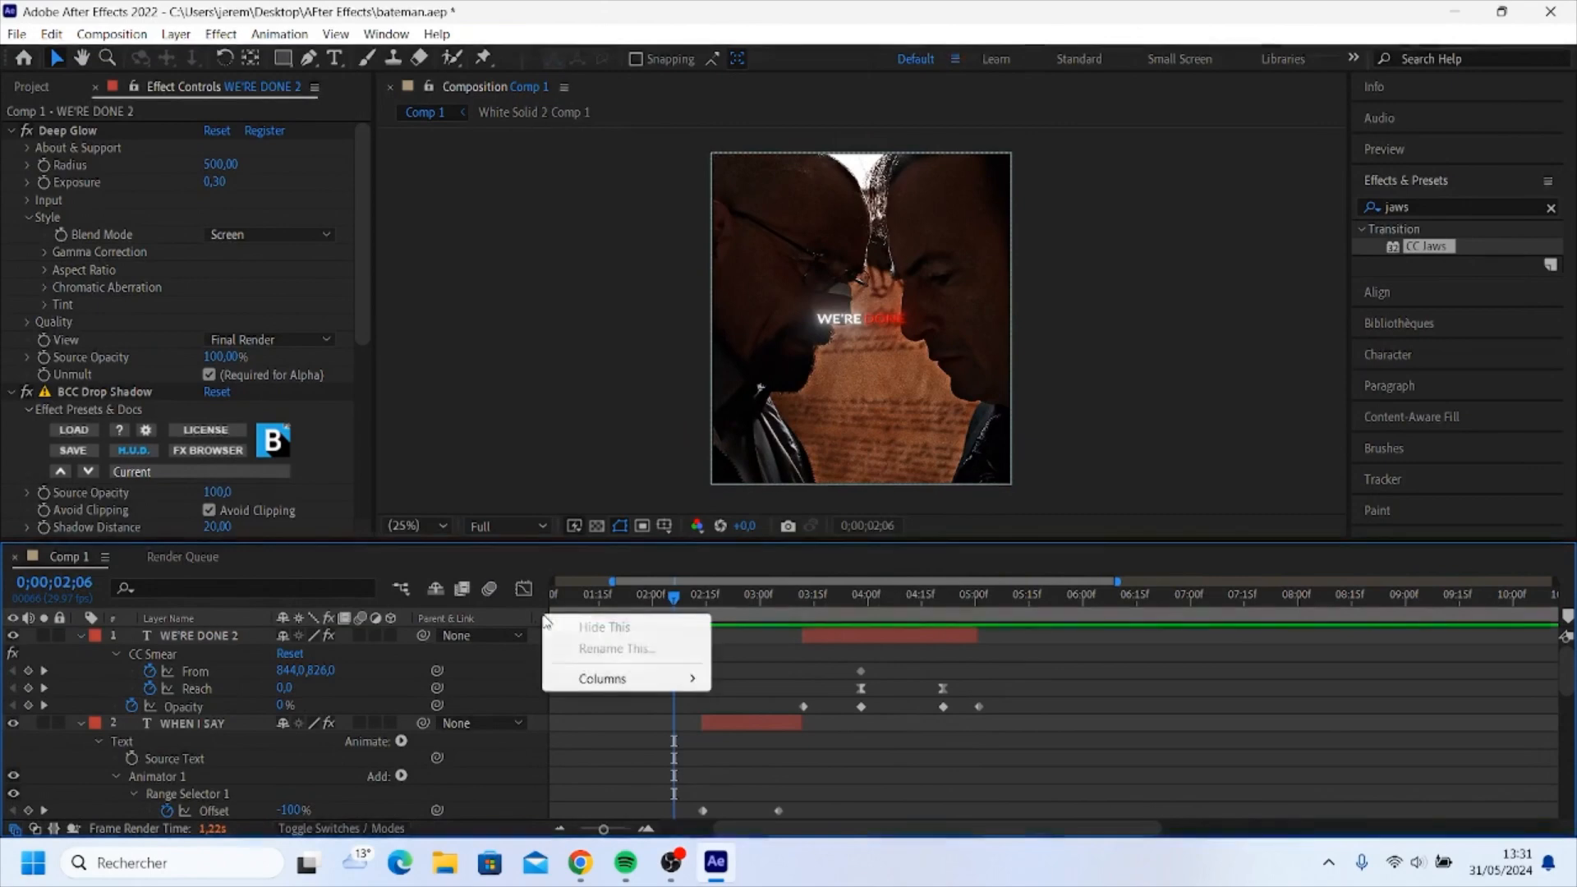
mouse_move(632, 408)
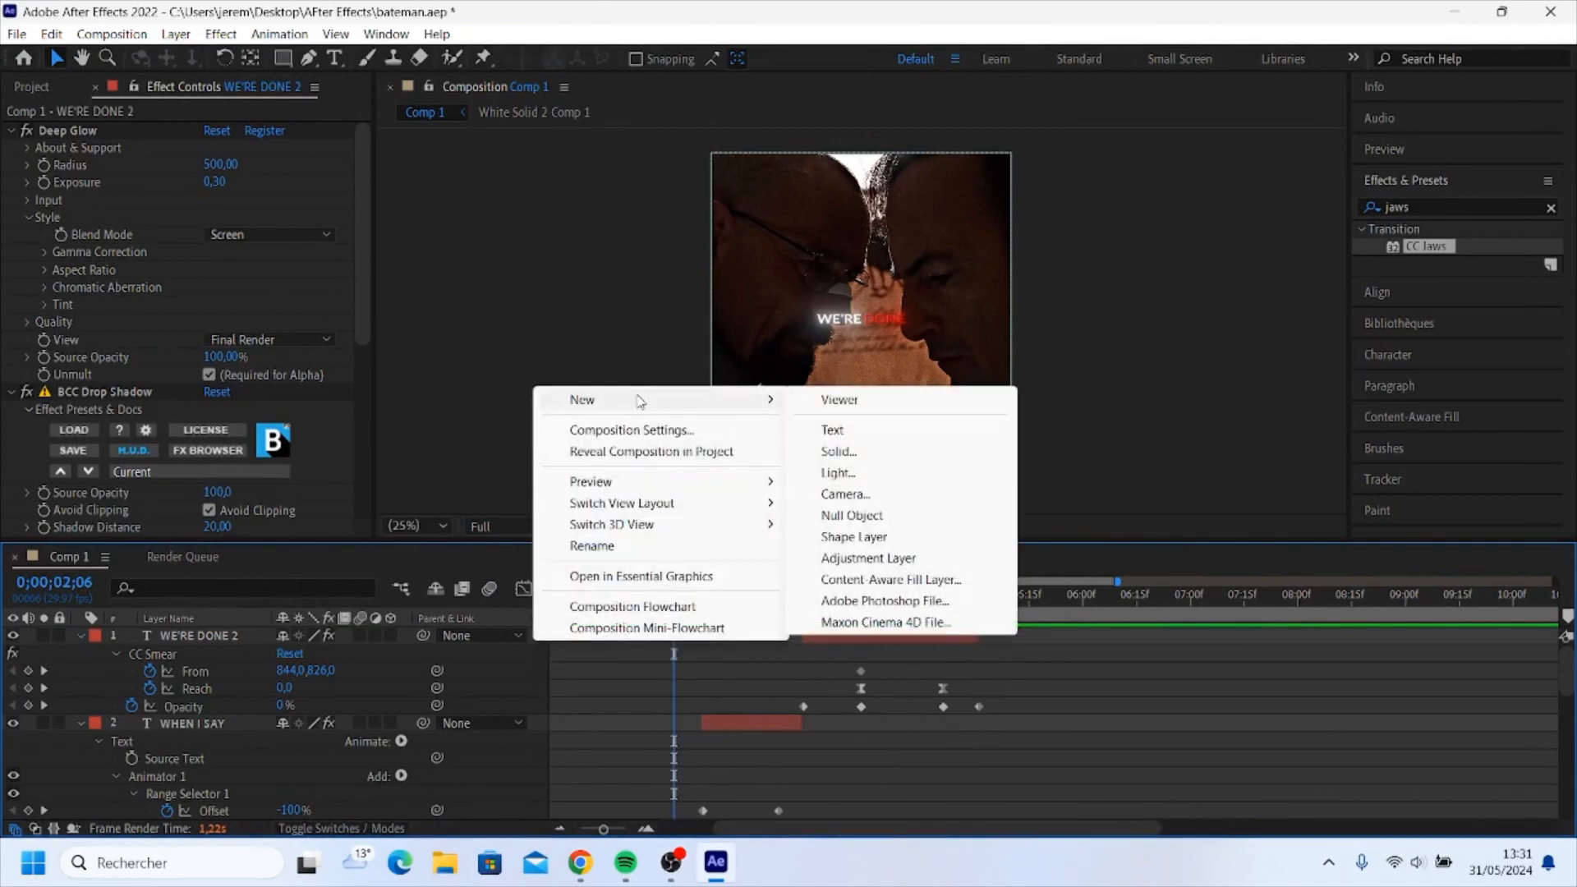
click(865, 454)
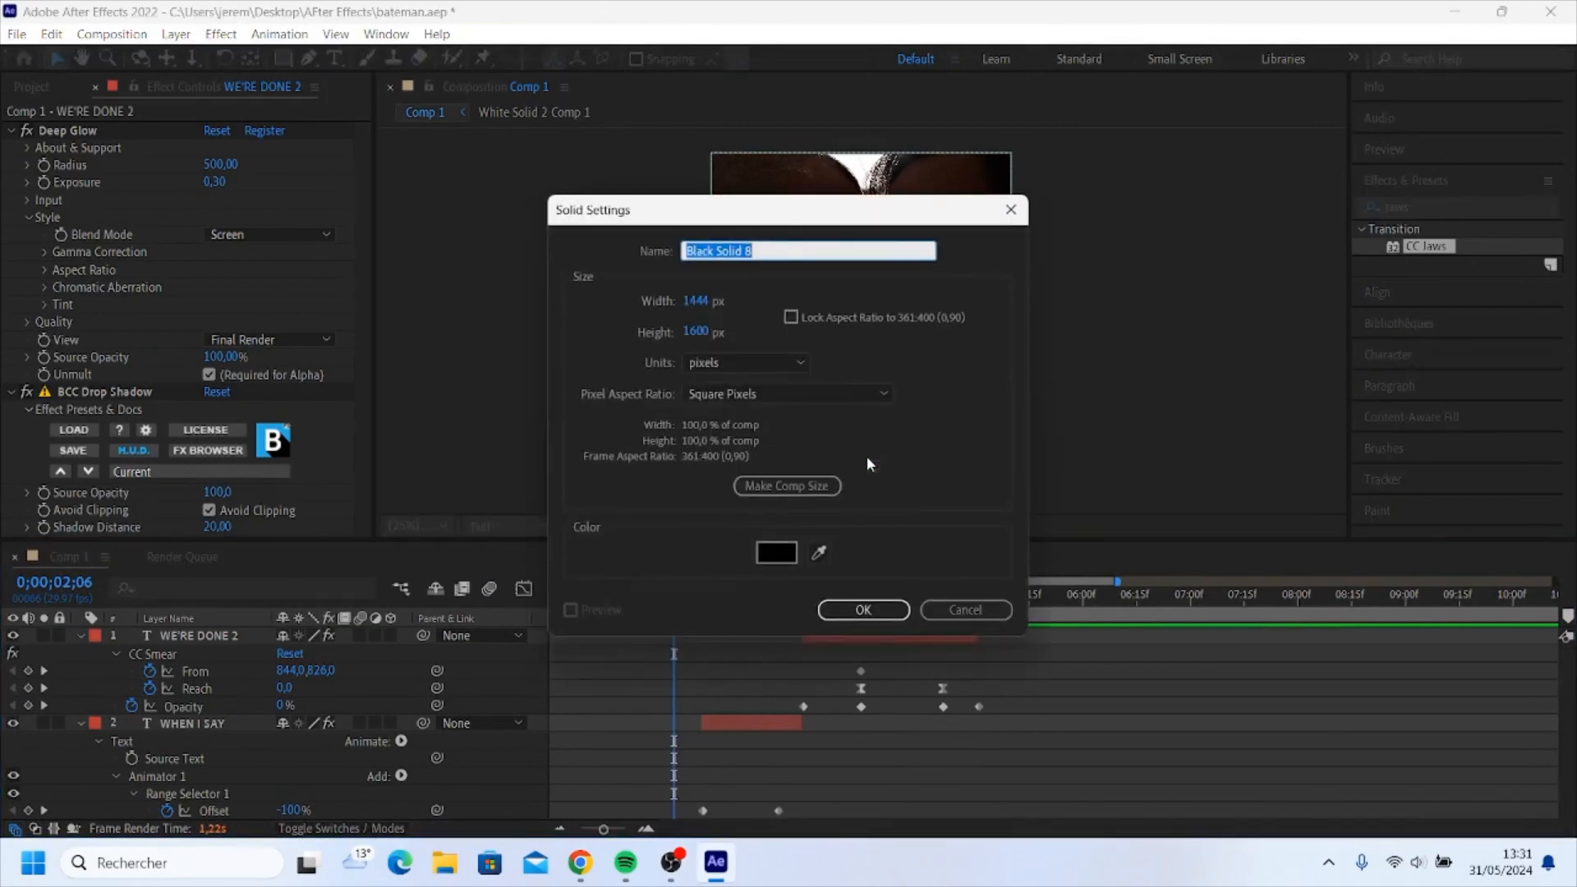
click(861, 611)
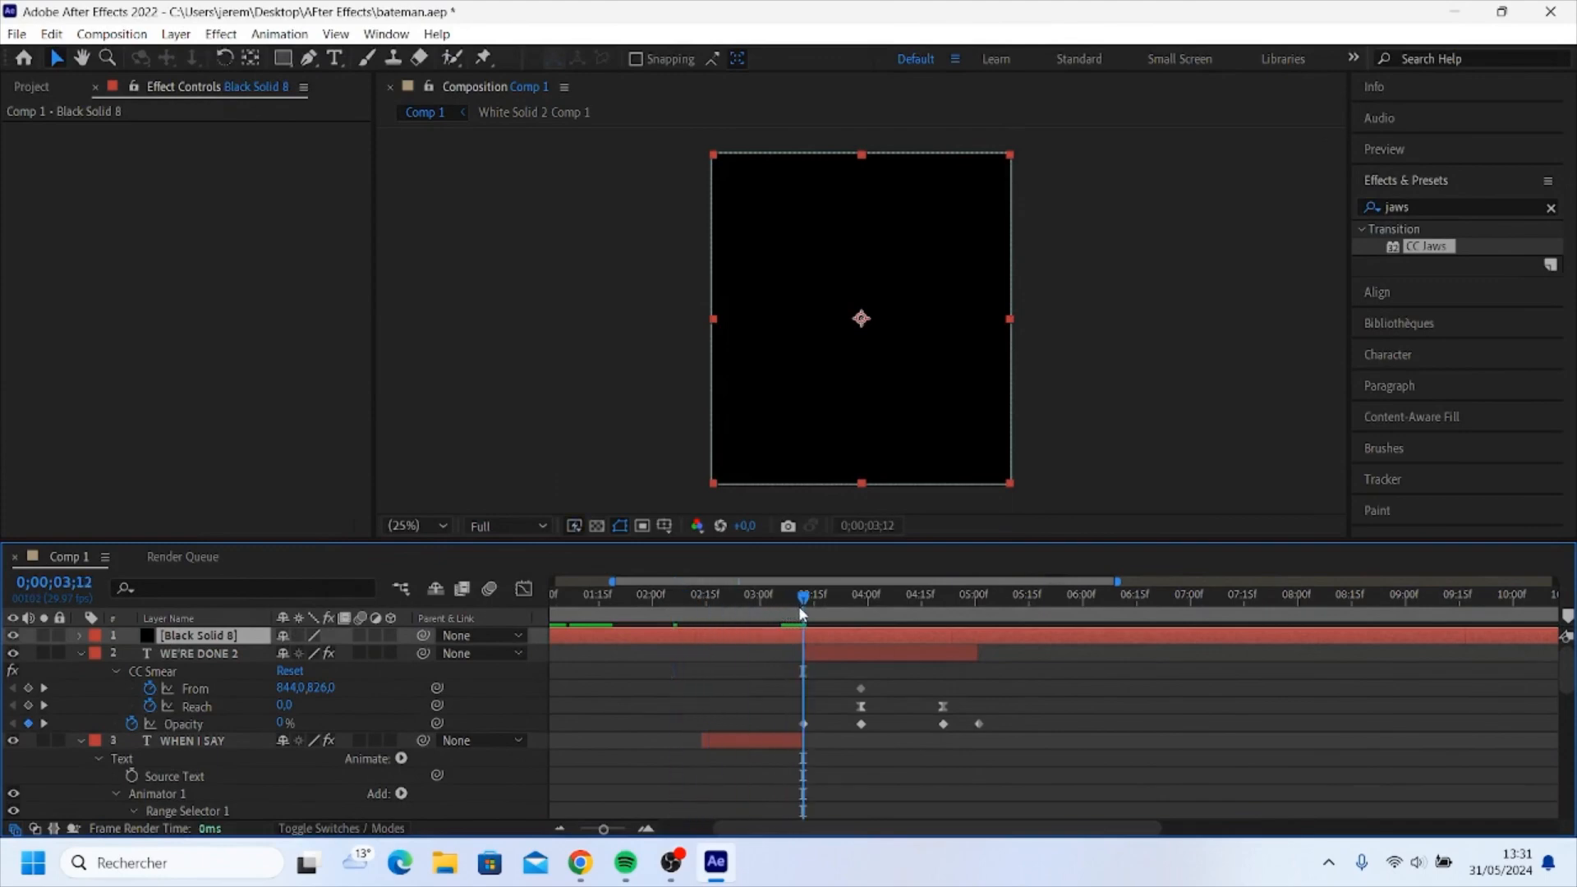
- Trim the black solid to the length of the WE'RE DONE 2 text layer, starting at 0;00;03;12
key(=)
key(ctrl+shift+d)
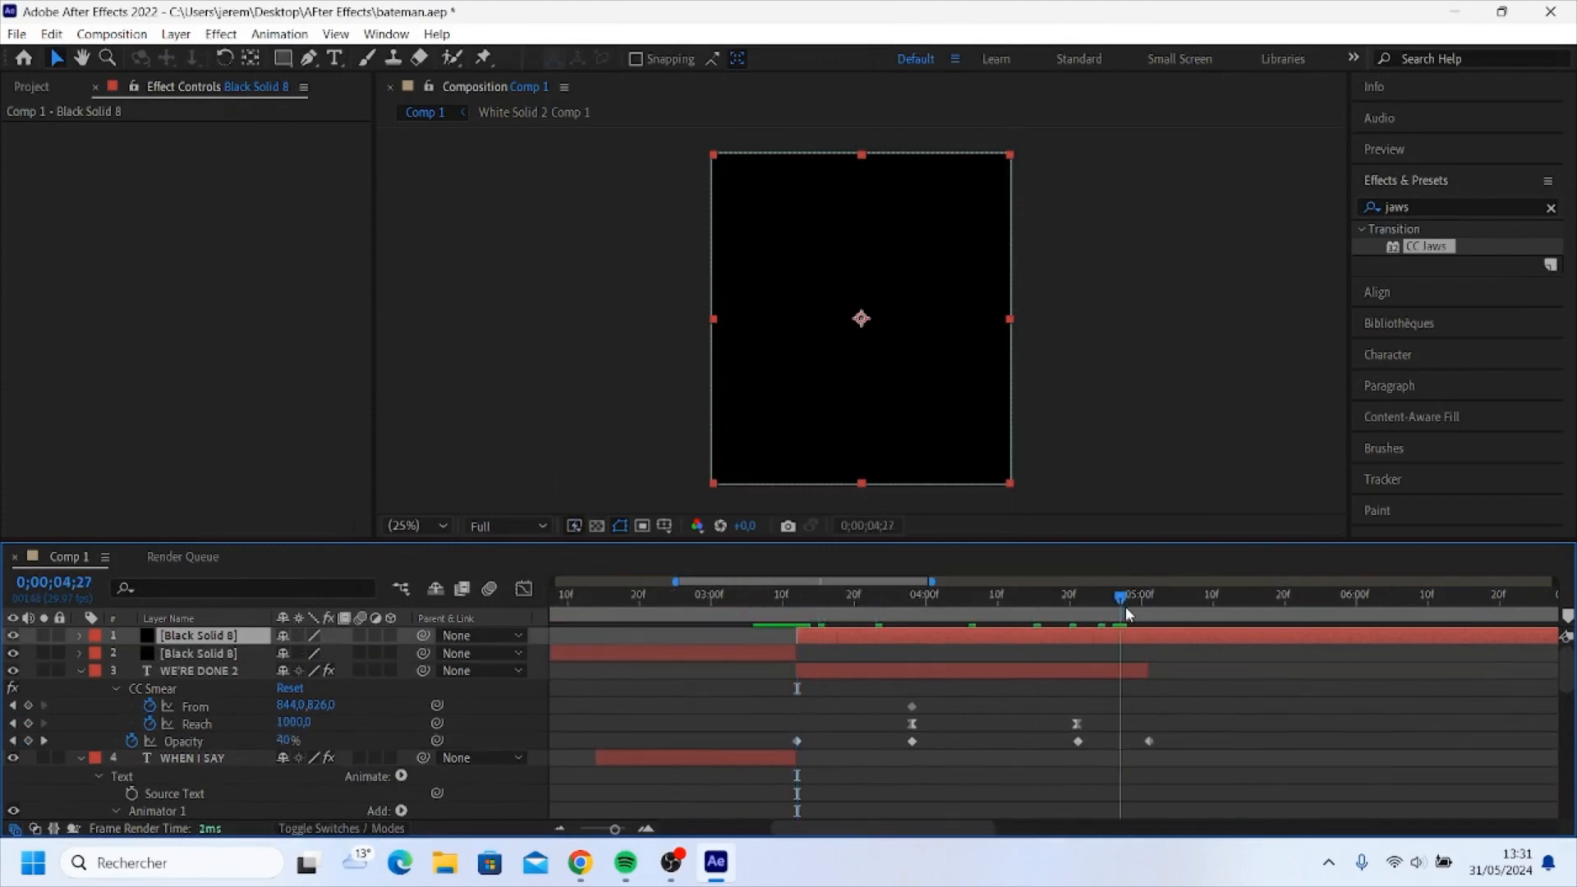
key(ctrl+shift+d)
key(Delete)
click(750, 653)
key(Delete)
click(799, 612)
click(811, 630)
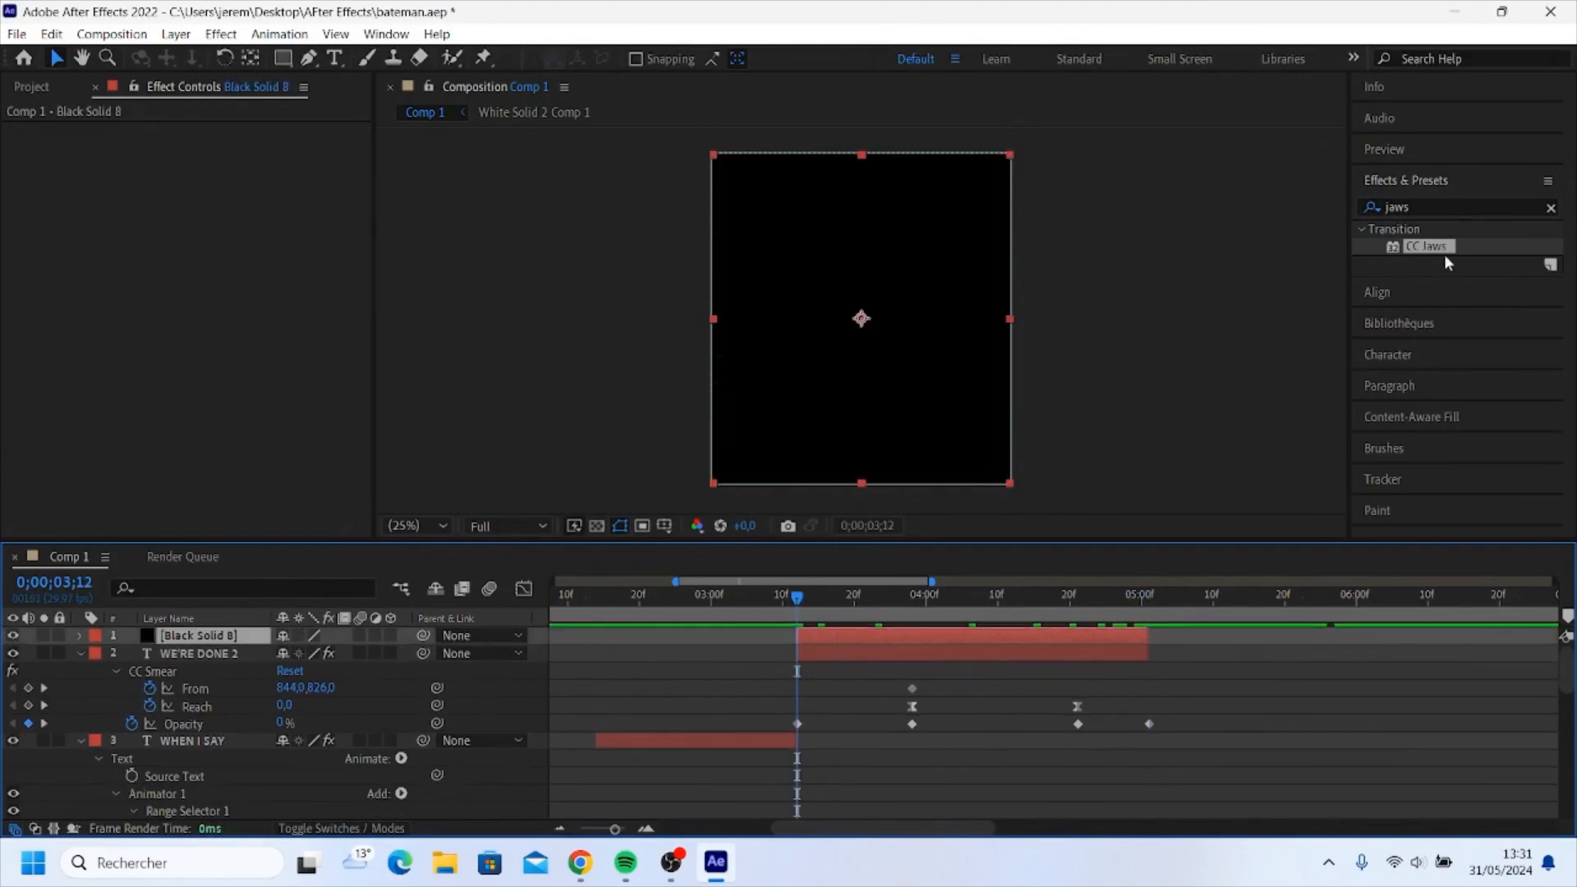
- Apply CC Jaws to the black solid, with Completion at 73% and Height at 0% for straight bars
drag(1413, 248, 880, 634)
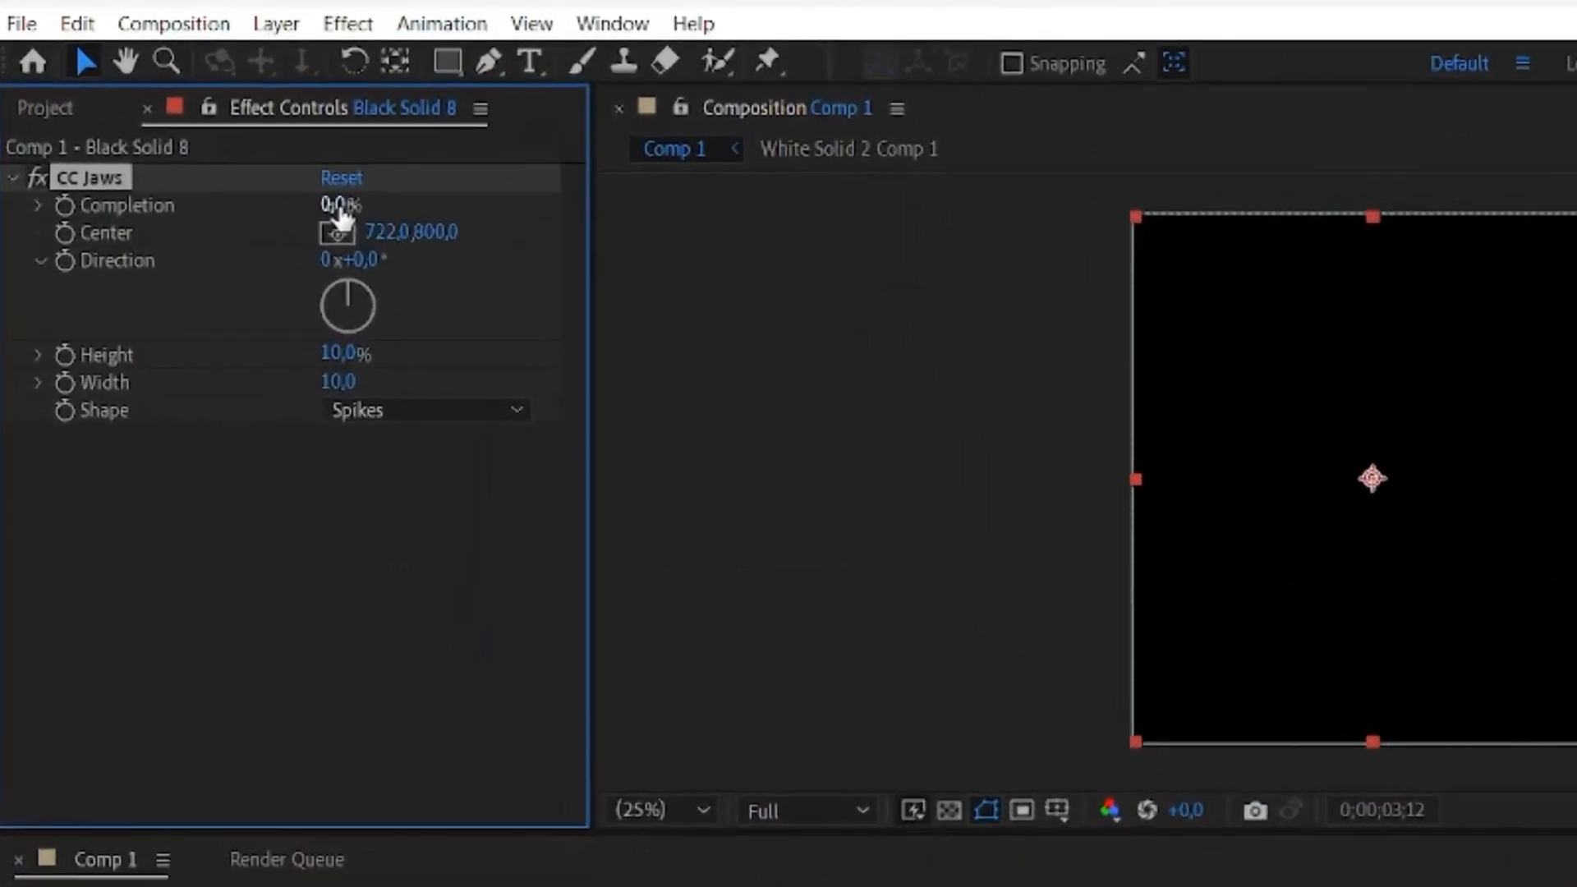
drag(217, 148, 250, 152)
drag(402, 215, 483, 223)
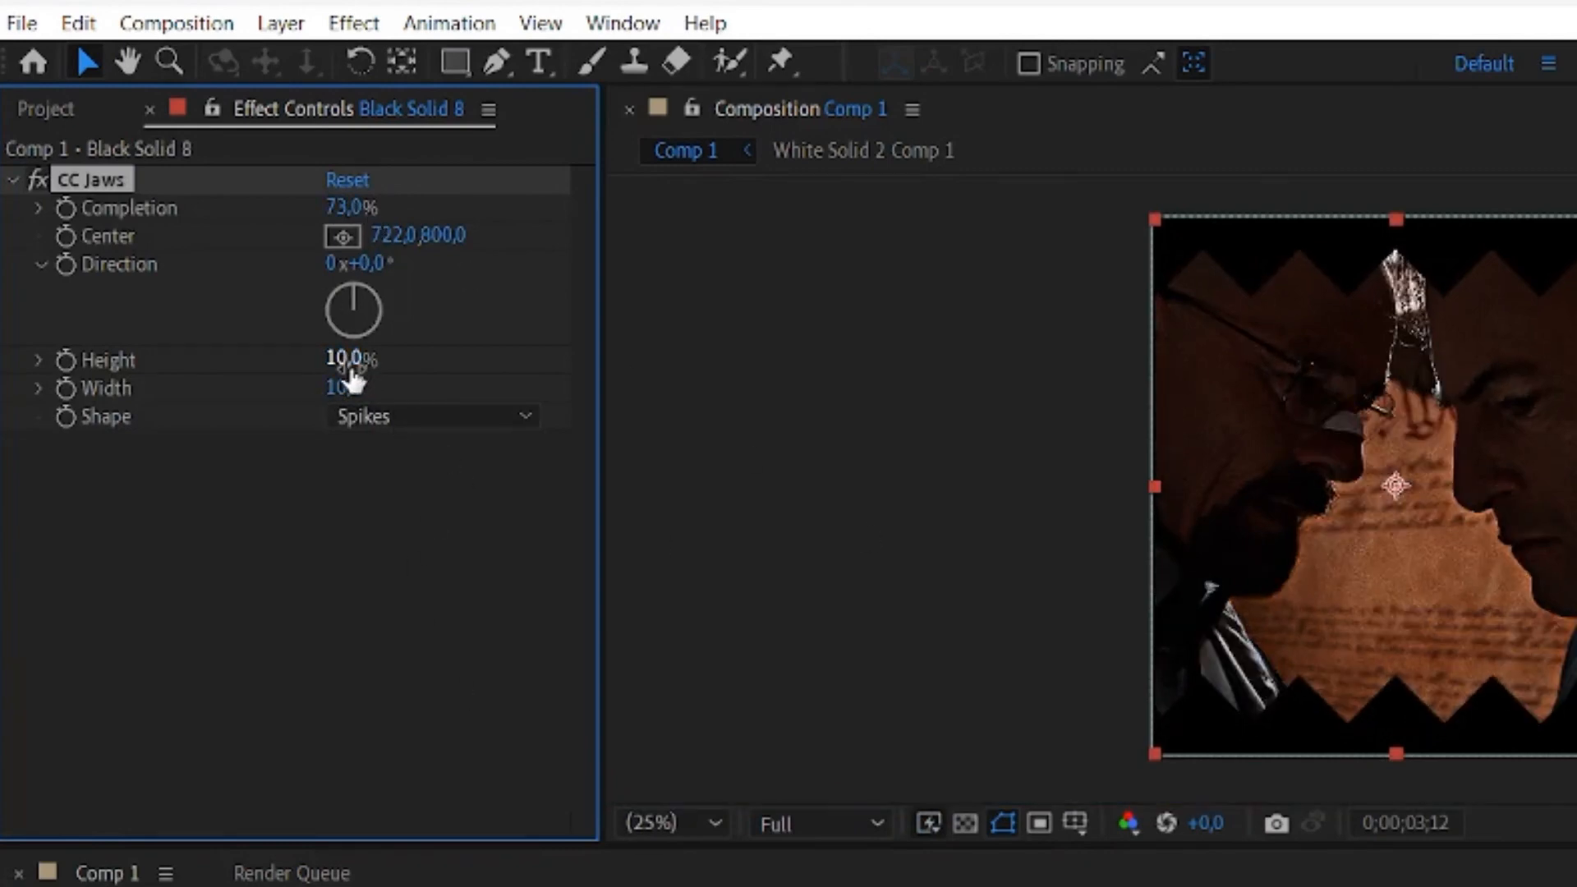
drag(353, 361, 310, 360)
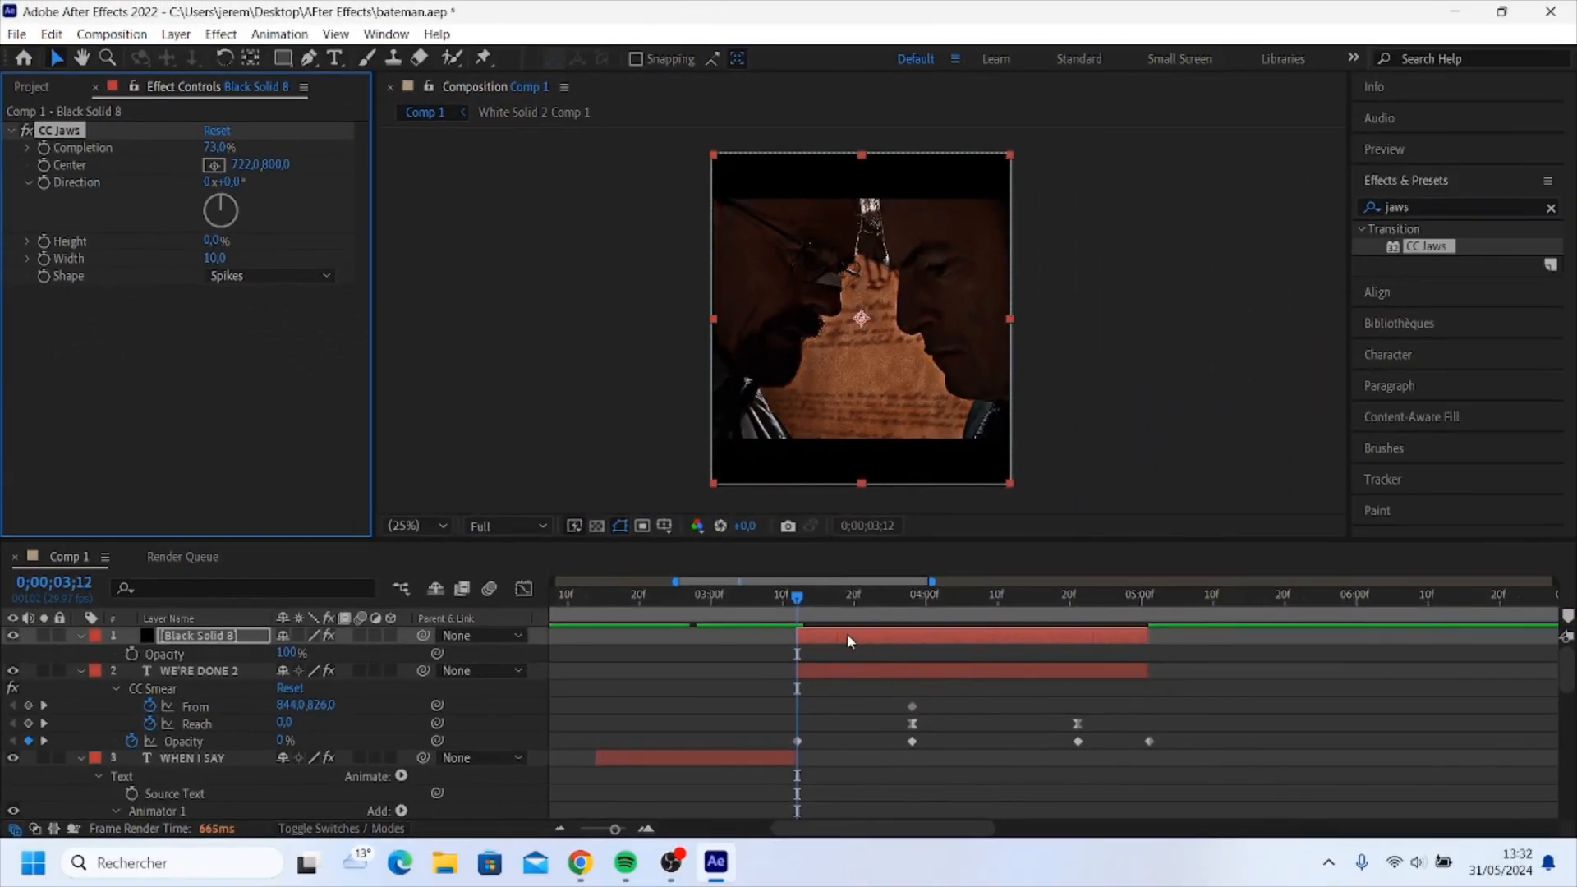
- Keyframe the CC Jaws Completion from fully open at 0;00;03;12 down to 70% at 0;00;04;08
key(t)
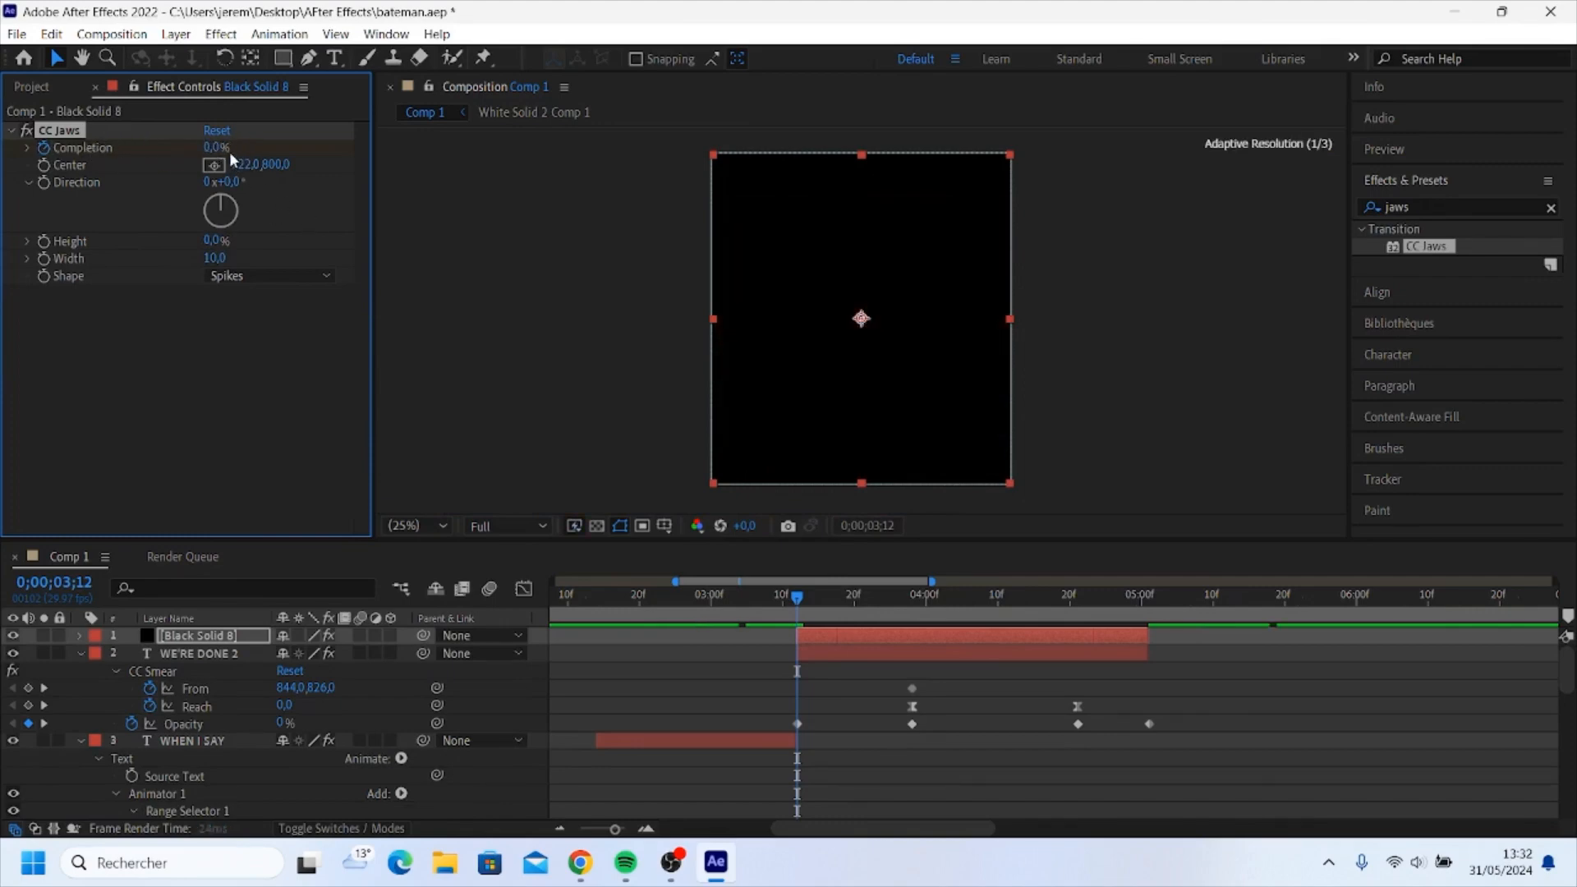
drag(225, 148, 570, 176)
click(798, 598)
drag(797, 600, 985, 626)
drag(220, 151, 194, 149)
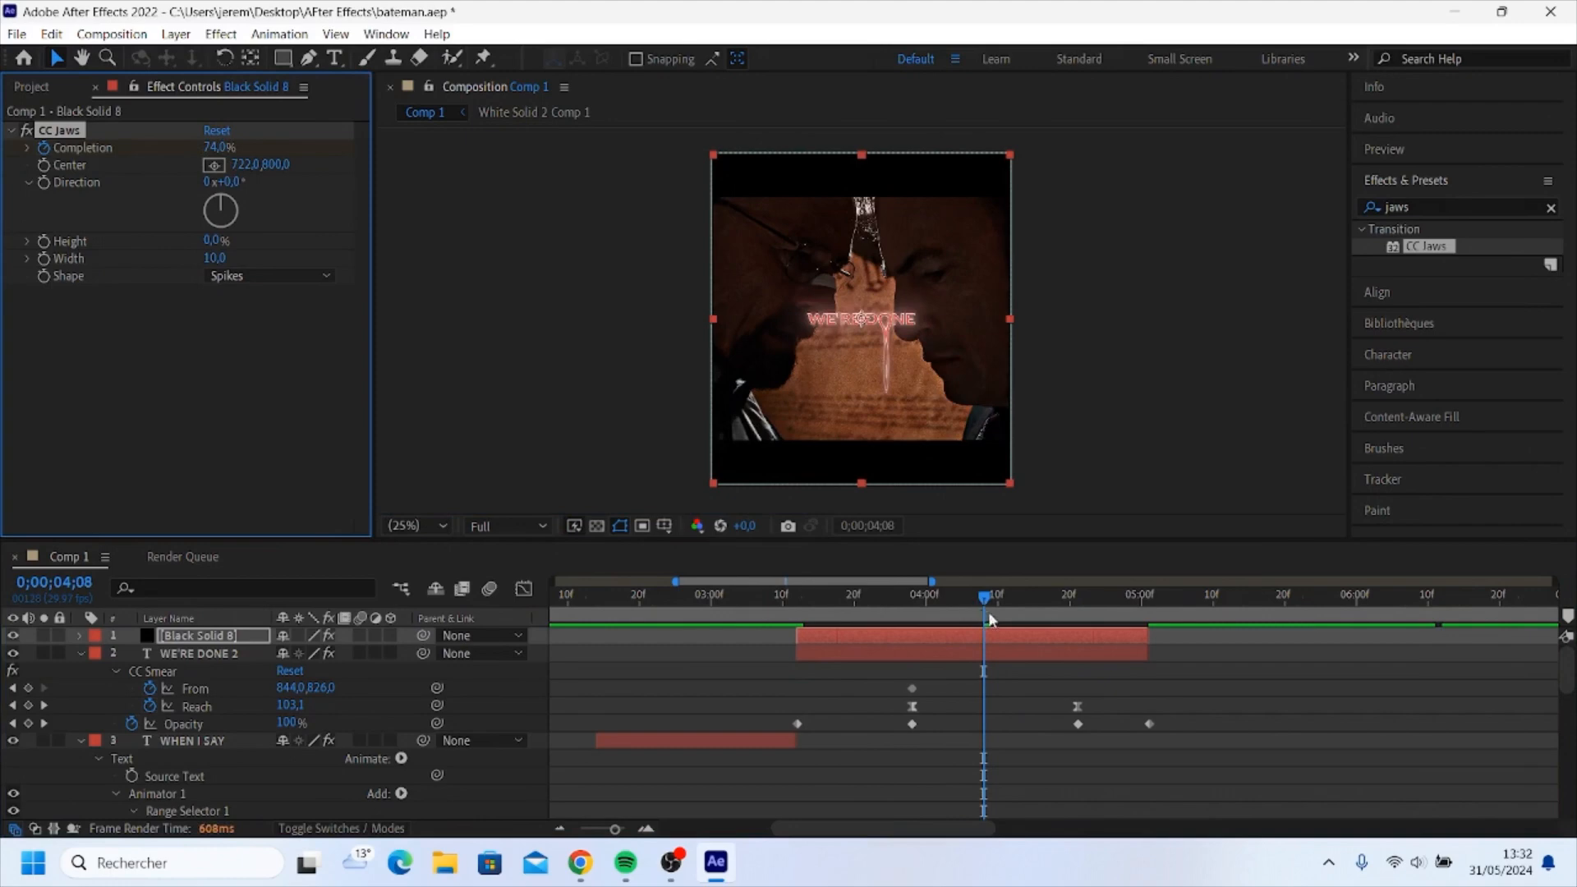
drag(220, 148, 218, 156)
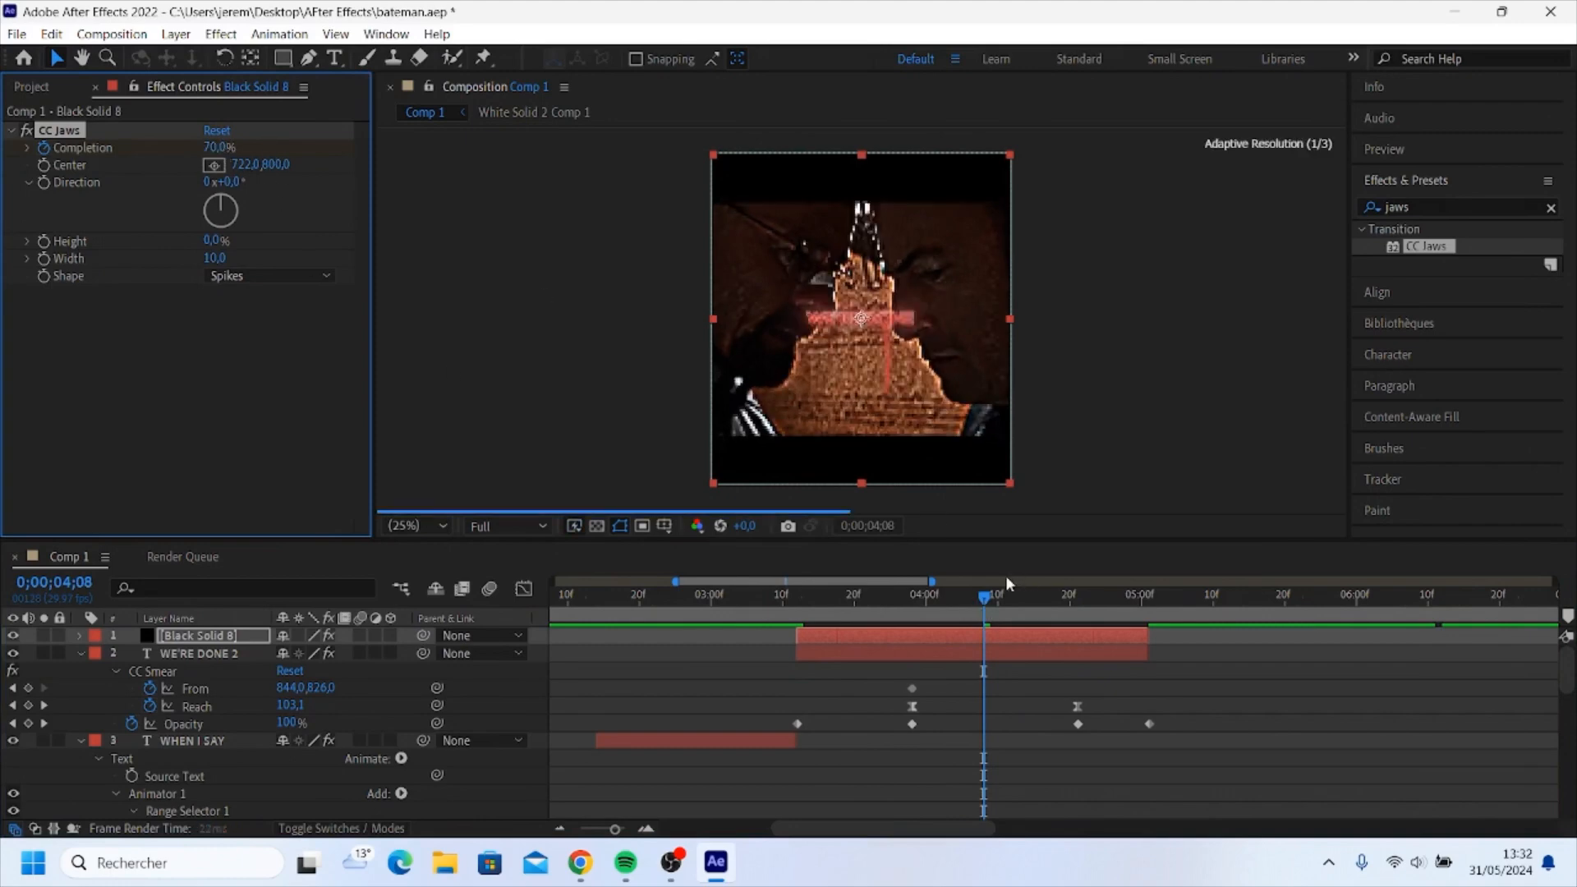
- Keyframe the CC Jaws Completion back up to 100% at 0;00;05;01 and preview the bars
drag(998, 595, 1148, 624)
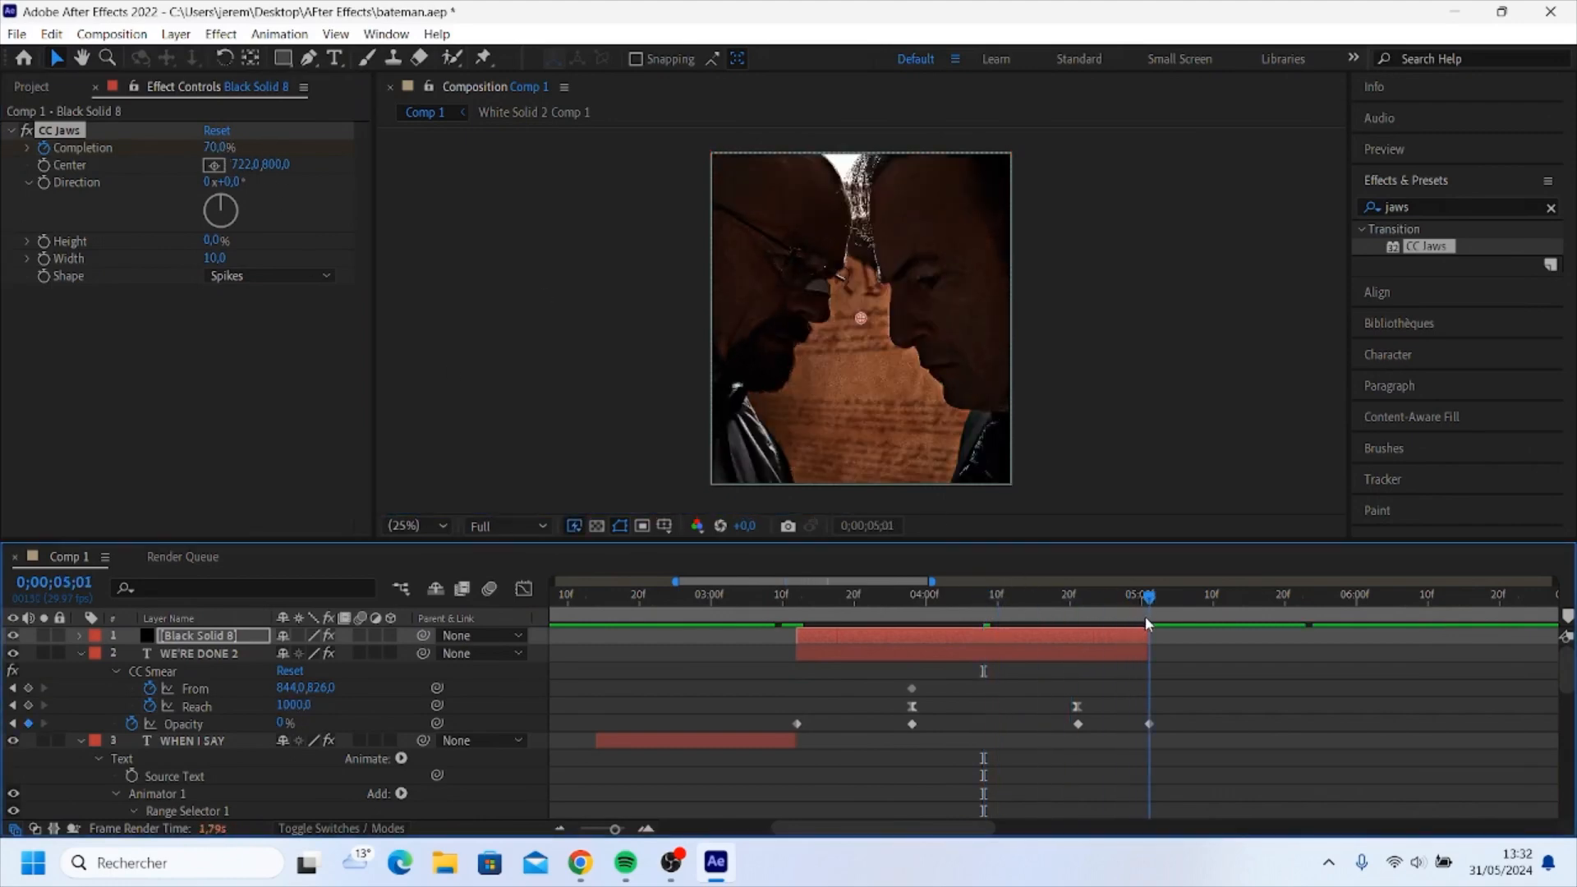
drag(218, 153, 232, 149)
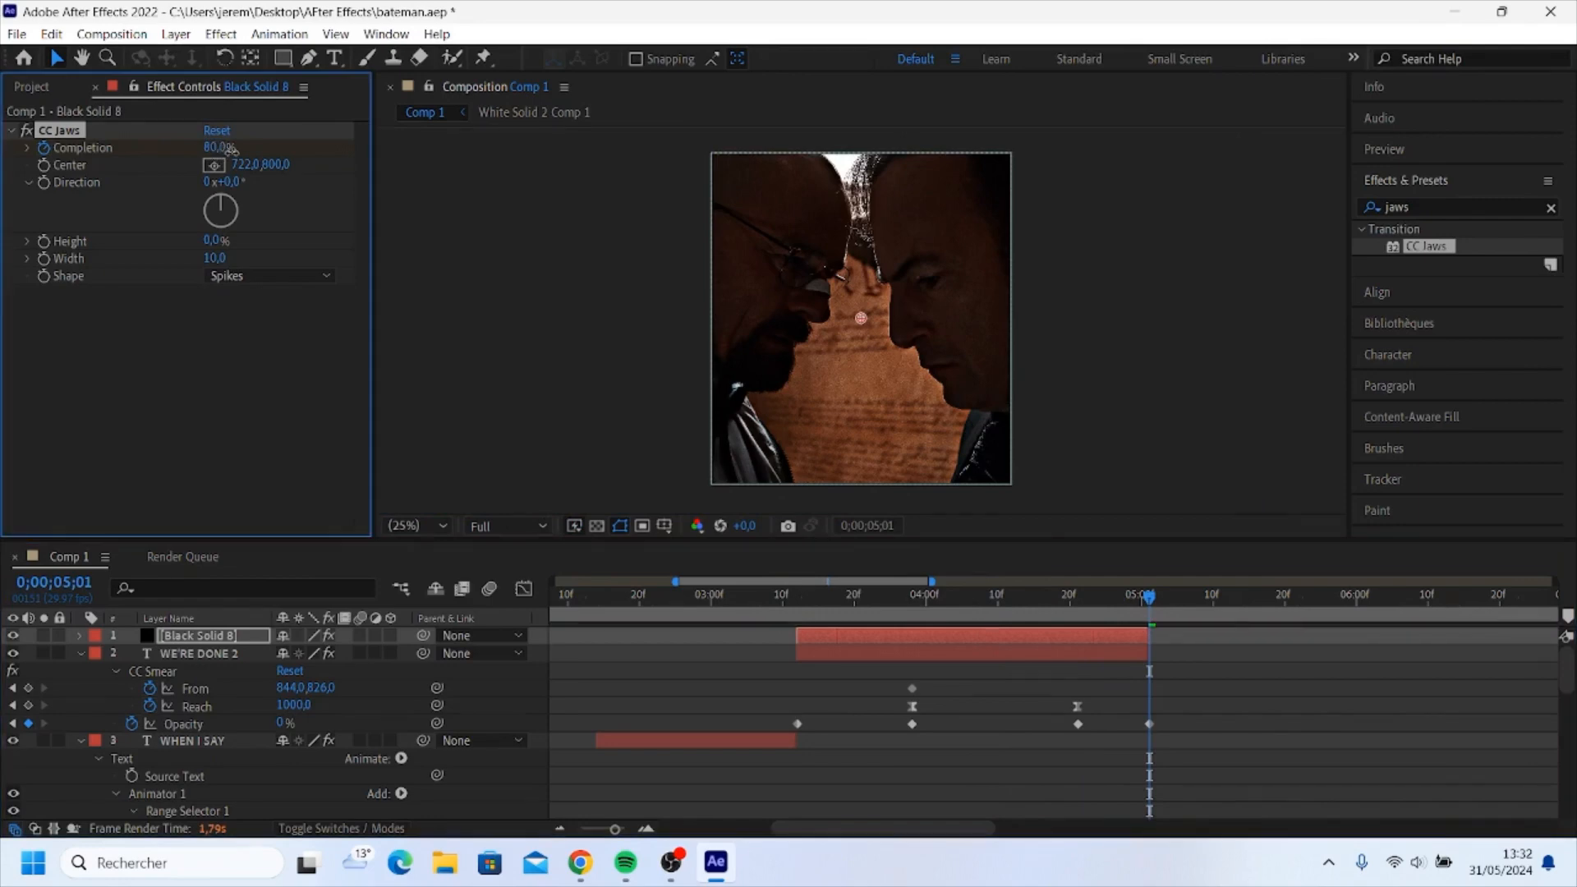
drag(986, 594, 776, 599)
key(space)
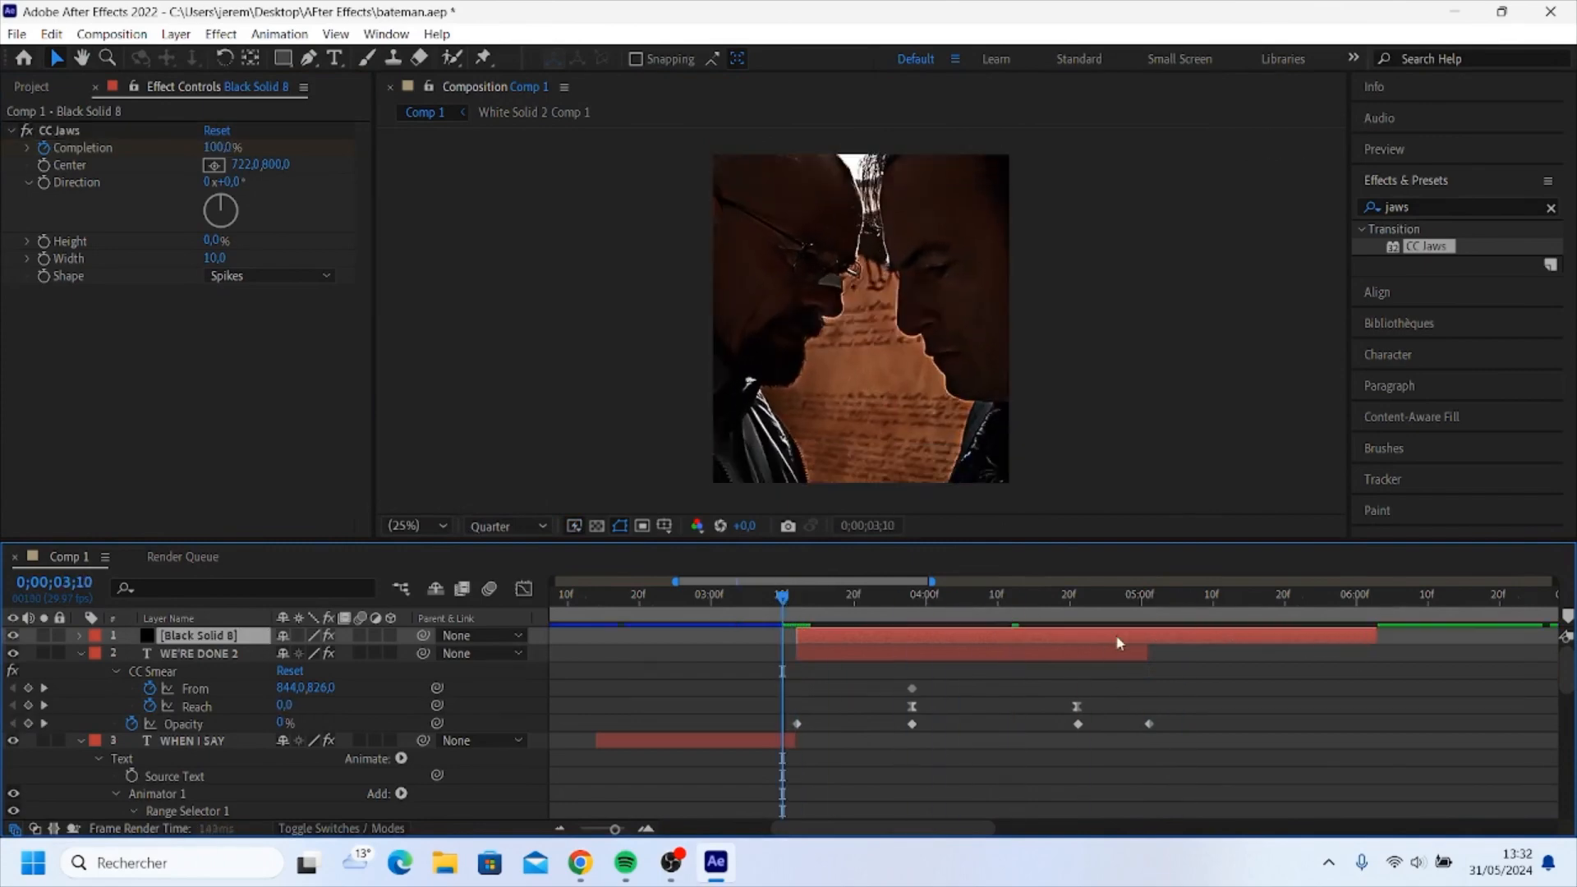
- Reveal the black solid's three Completion keyframes and apply Easy Ease to them
key(u)
drag(780, 655, 1392, 677)
key(F9)
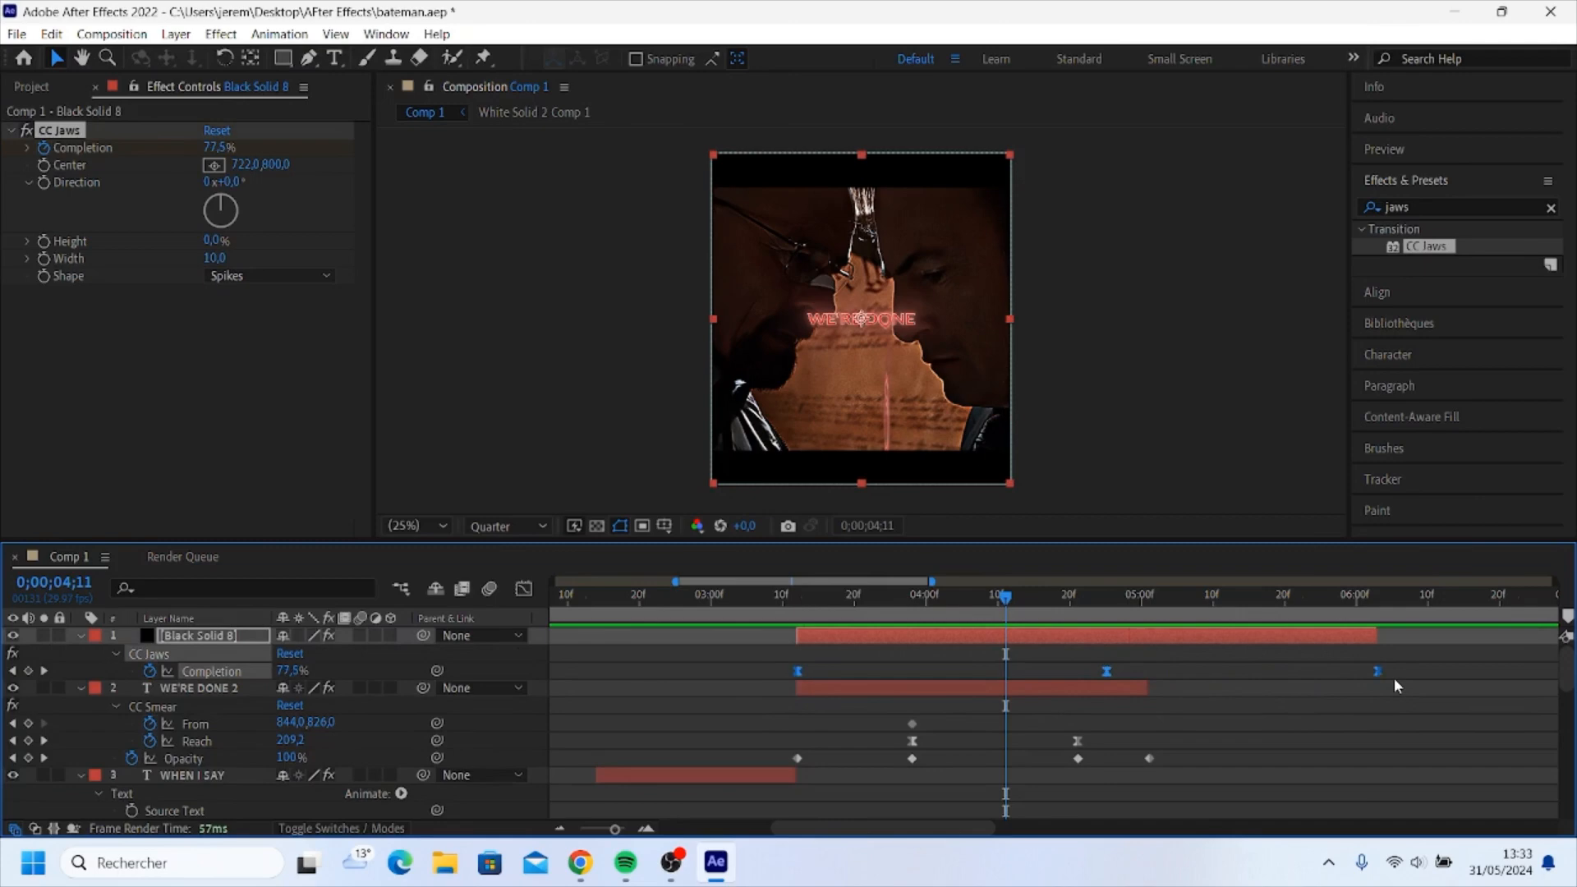
- Steepen the start and end of the Completion value curve so the bars close fast, settle smoothly, and reopen with acceleration
click(520, 589)
right_click(939, 692)
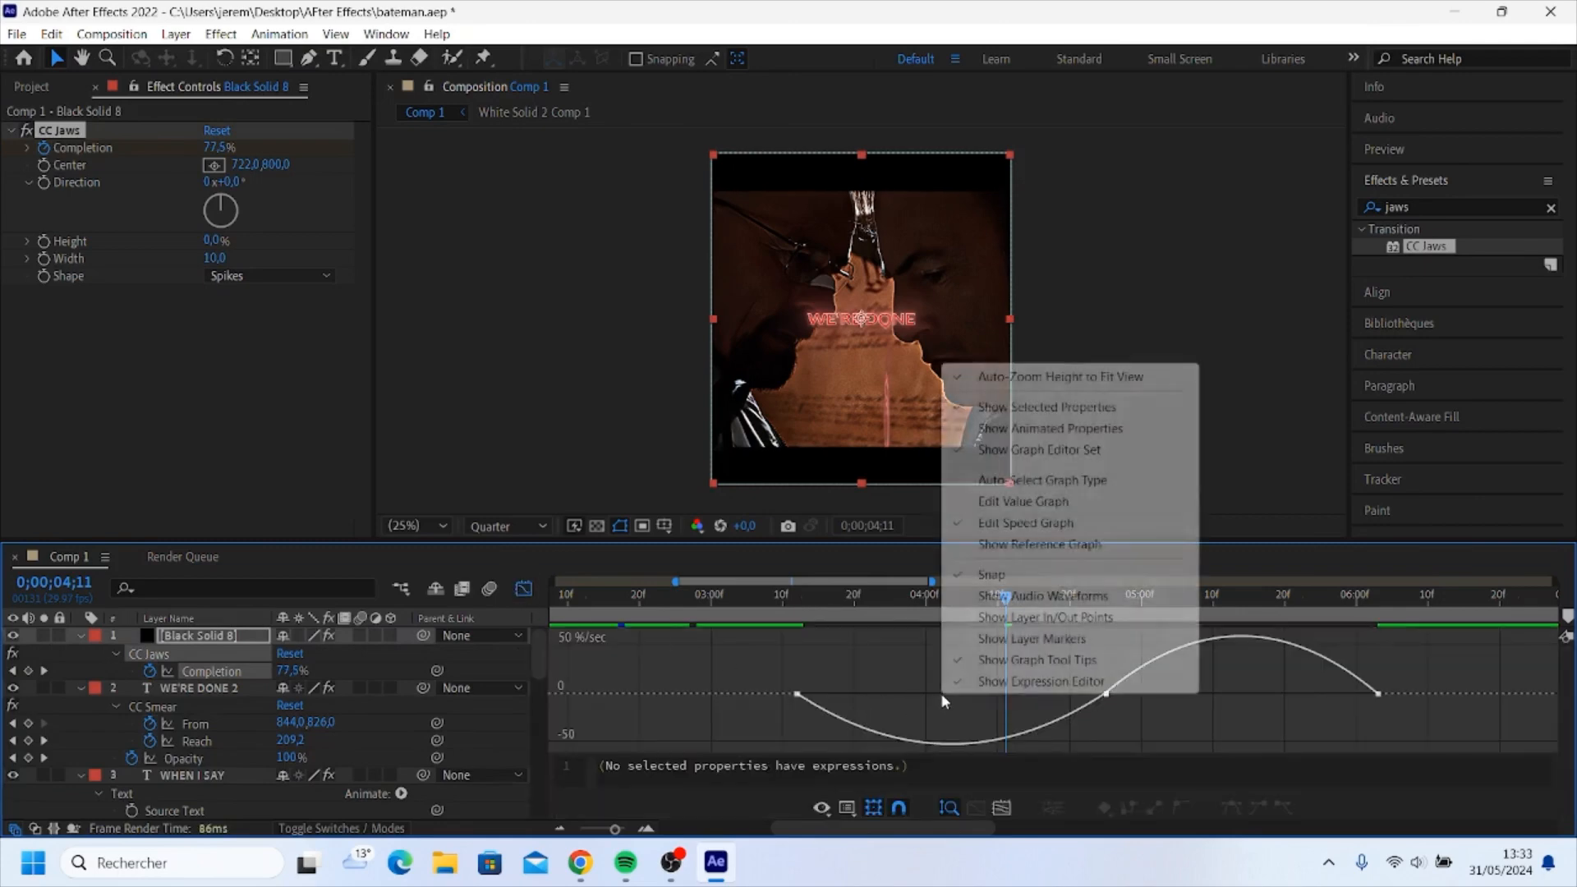
click(1040, 503)
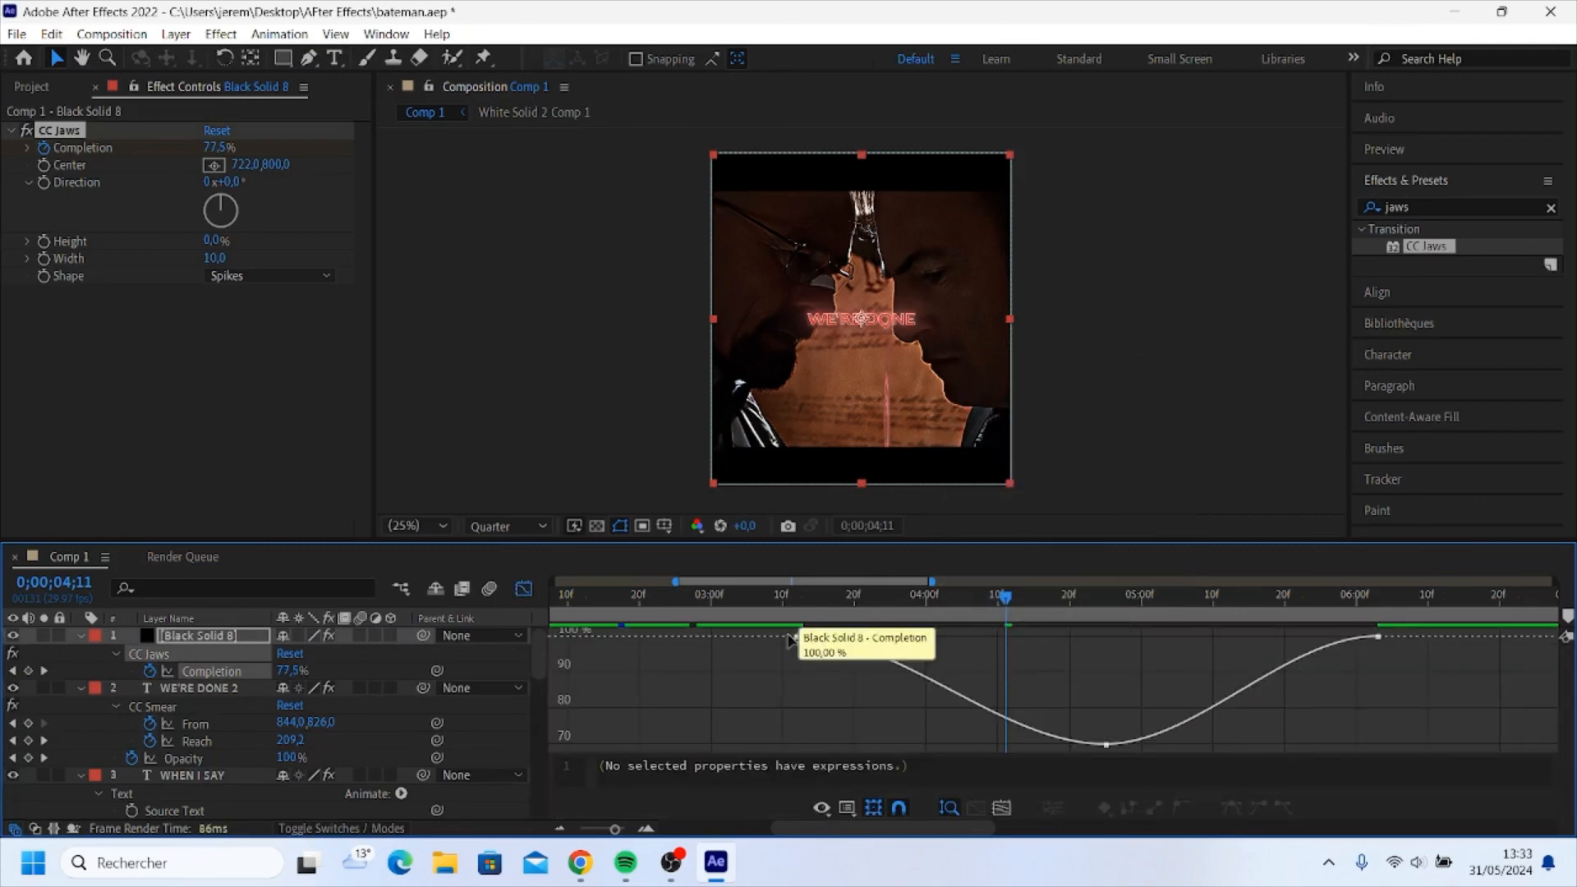
drag(901, 646, 882, 725)
drag(1287, 637, 1310, 724)
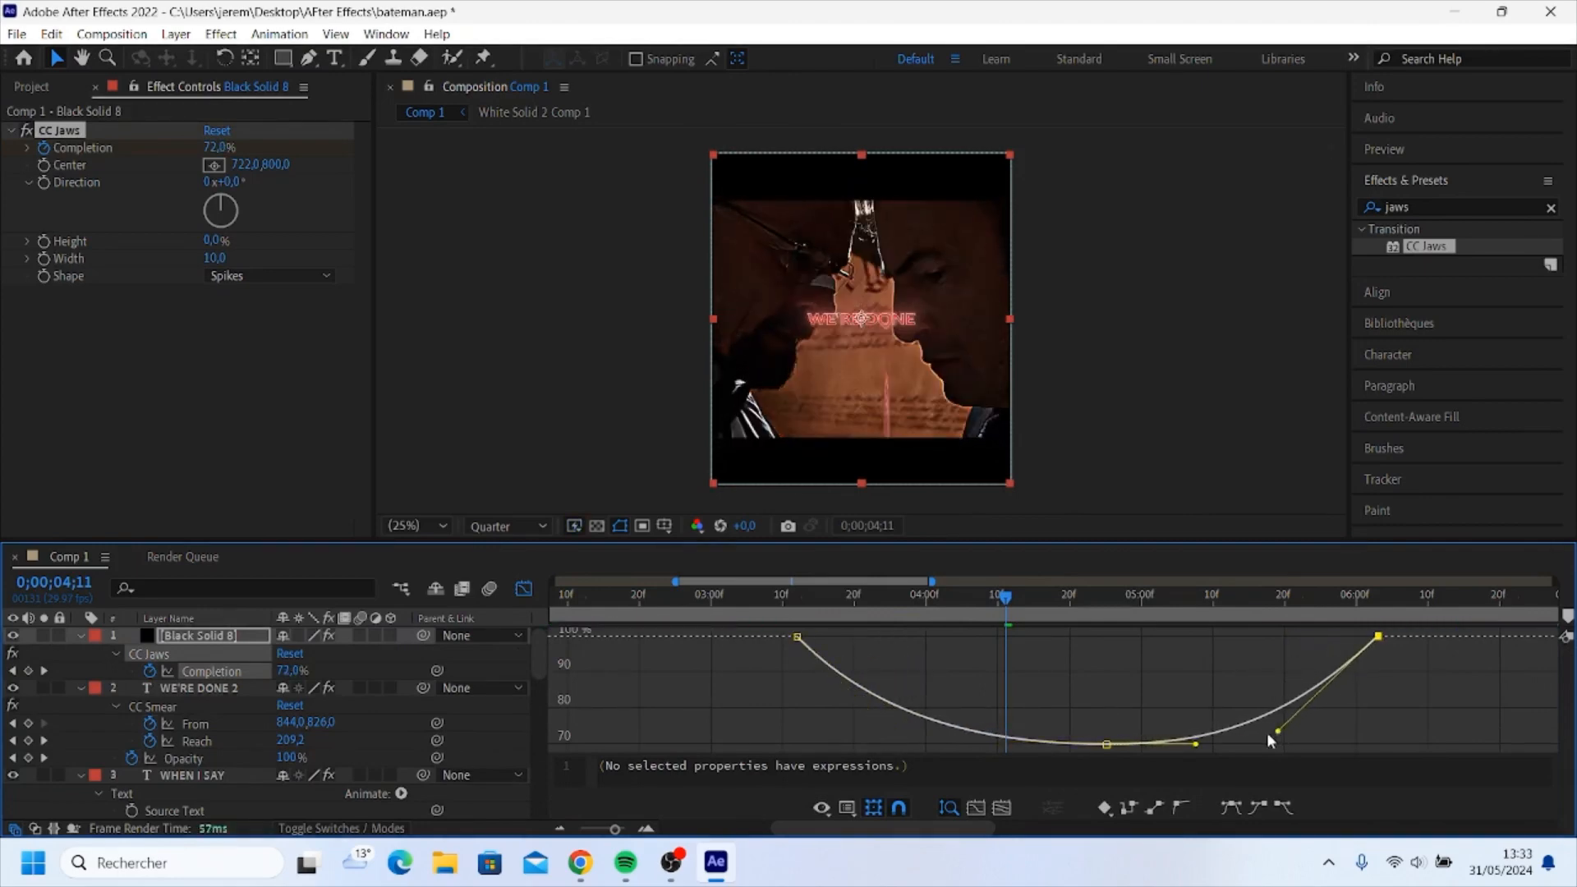
- Preview the eased bars and compress the black solid with its keyframes to end at about 0;00;05;25
click(524, 588)
drag(893, 602, 796, 609)
key(space)
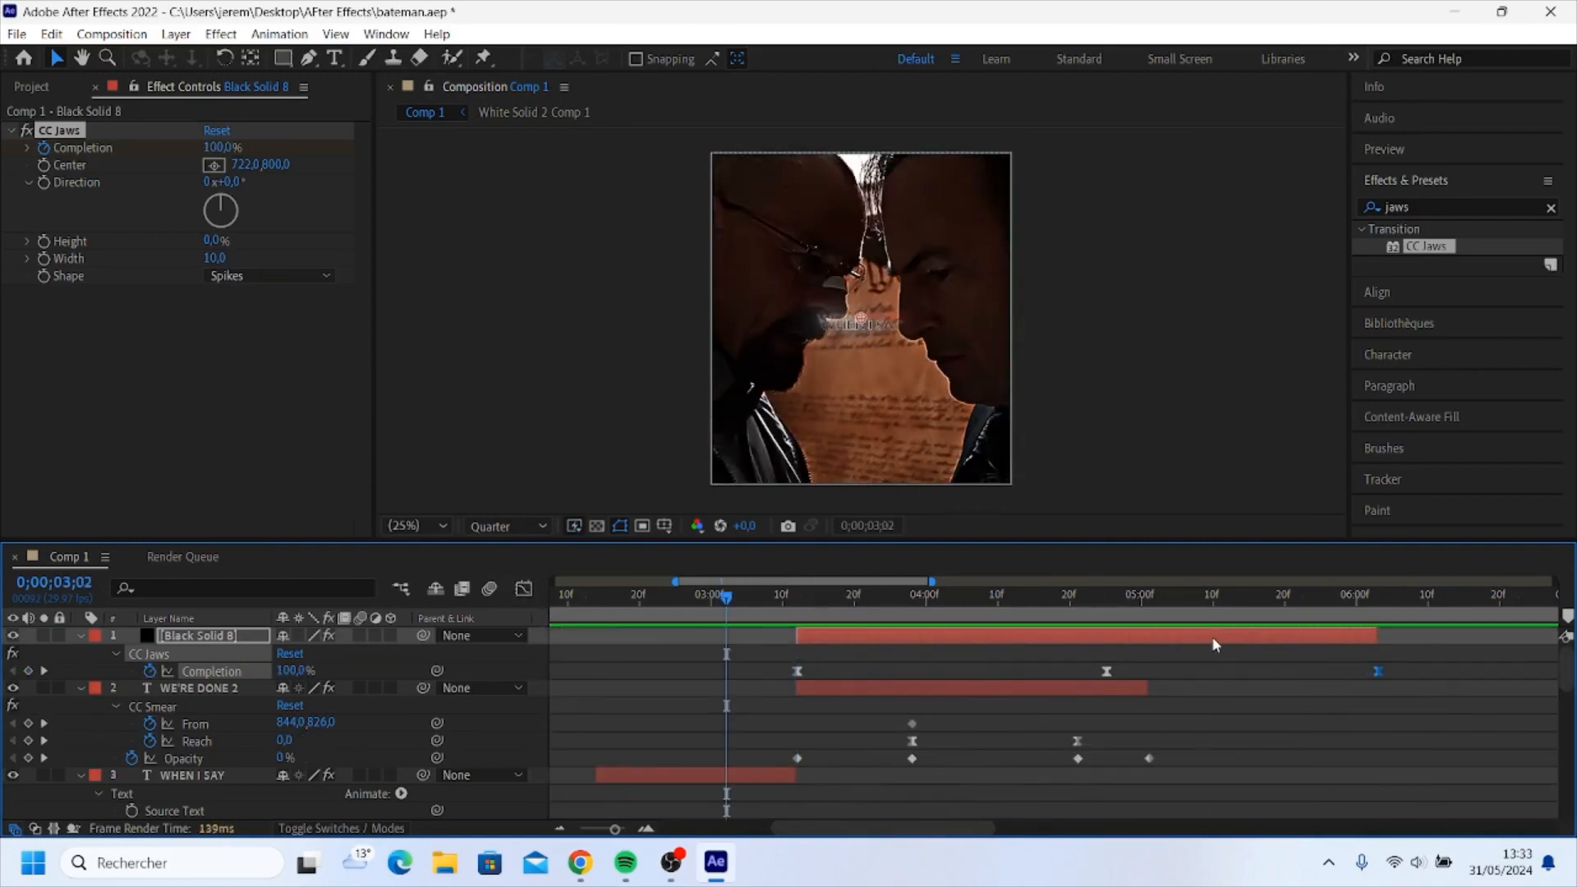
drag(1375, 635, 1306, 632)
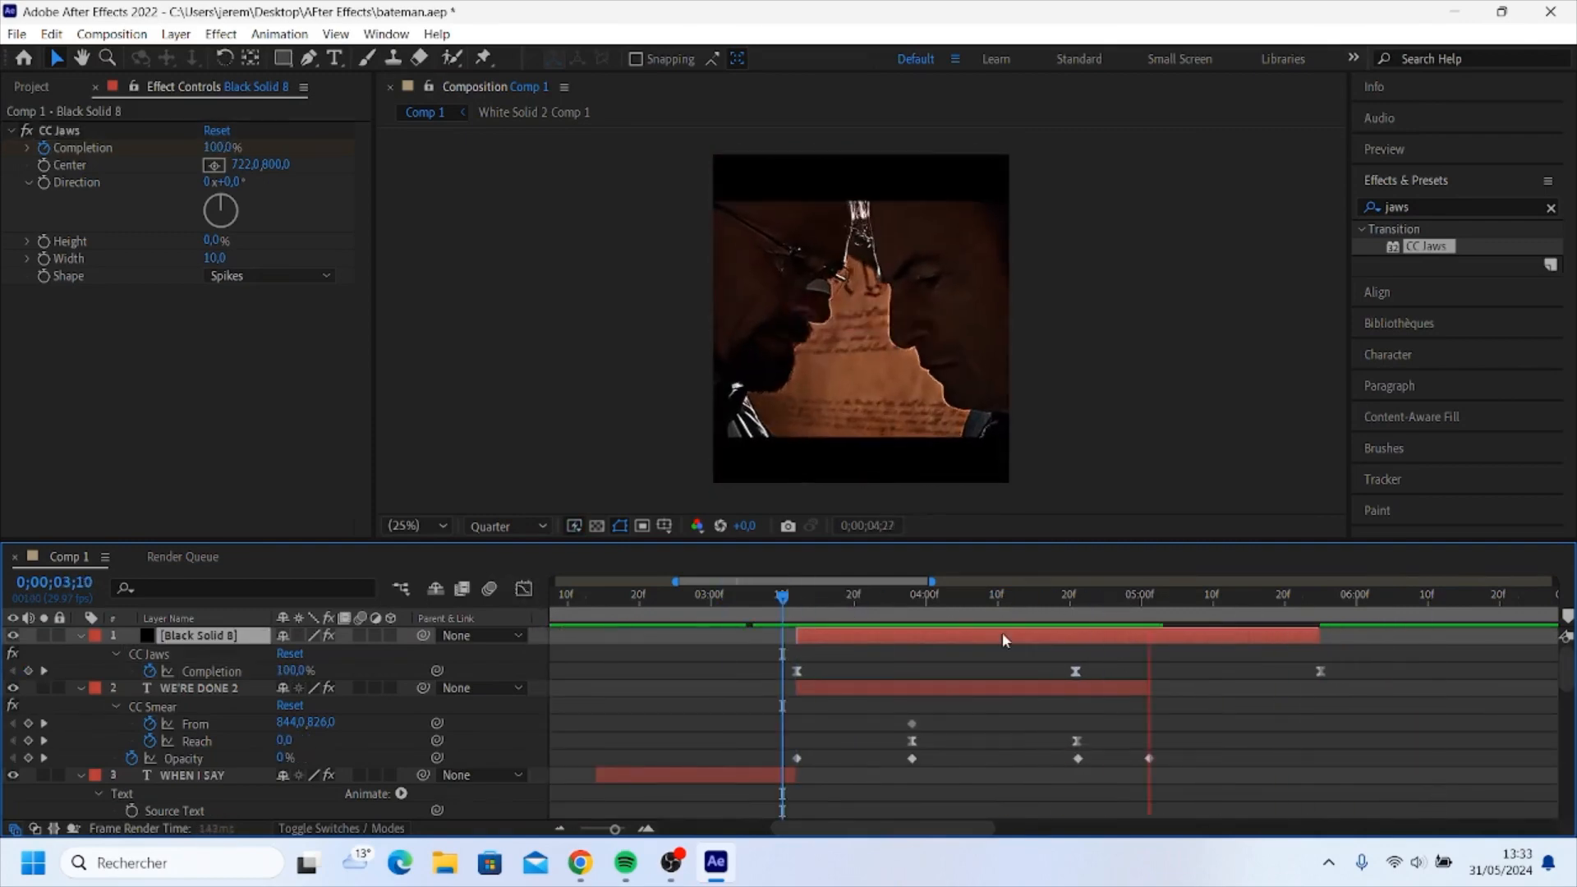
key(space)
- Create a null object in Comp 1 and move it down the layer stack between the two black solids
scroll(946, 692, down, 5)
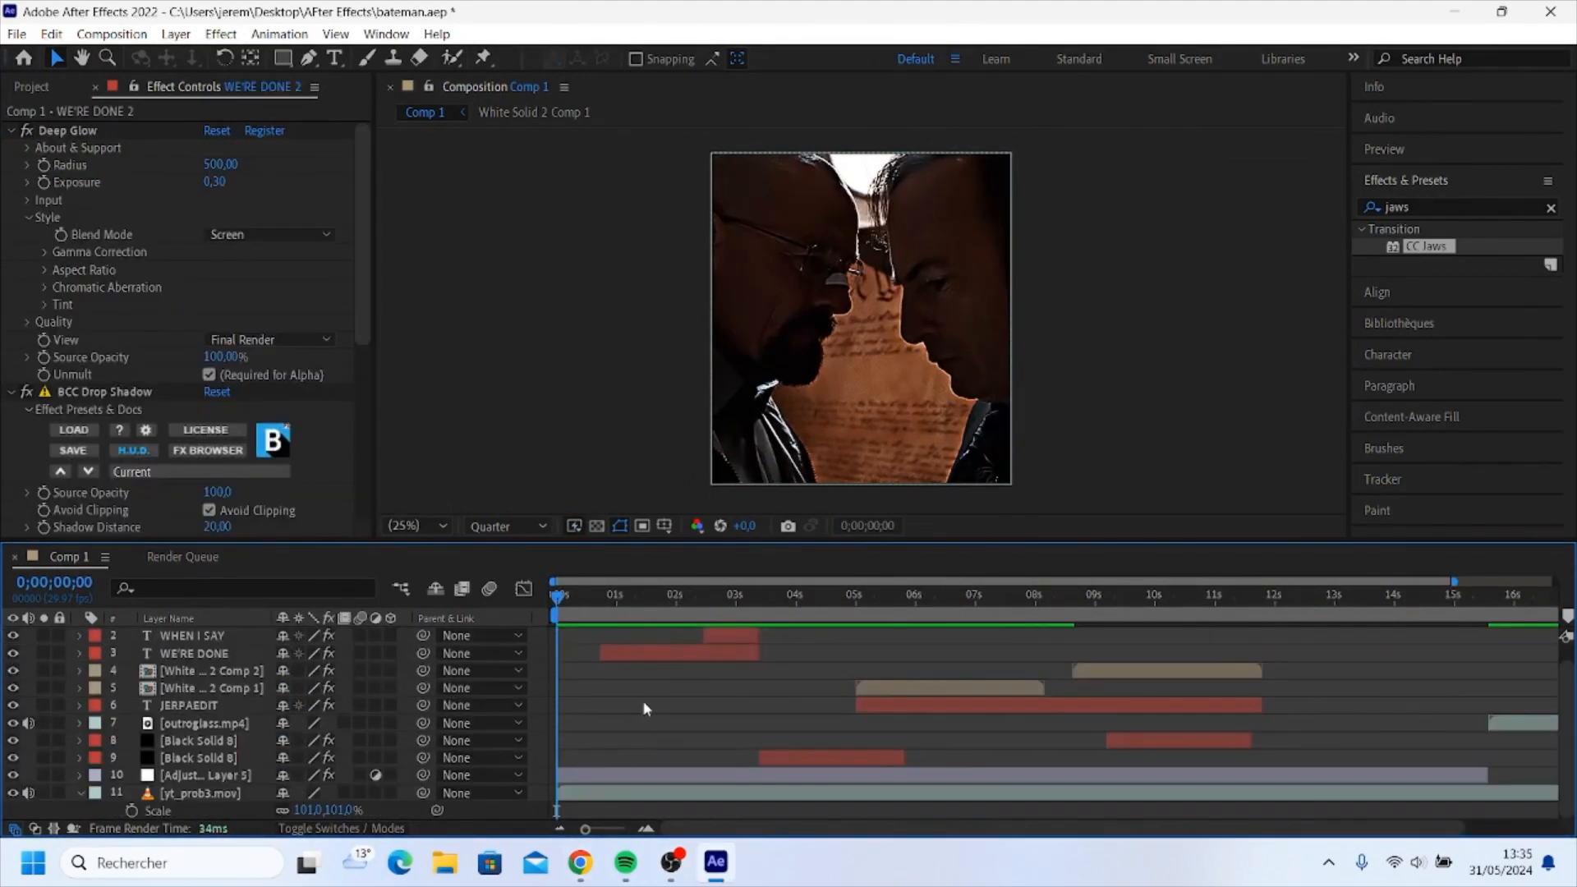
right_click(538, 653)
mouse_move(711, 404)
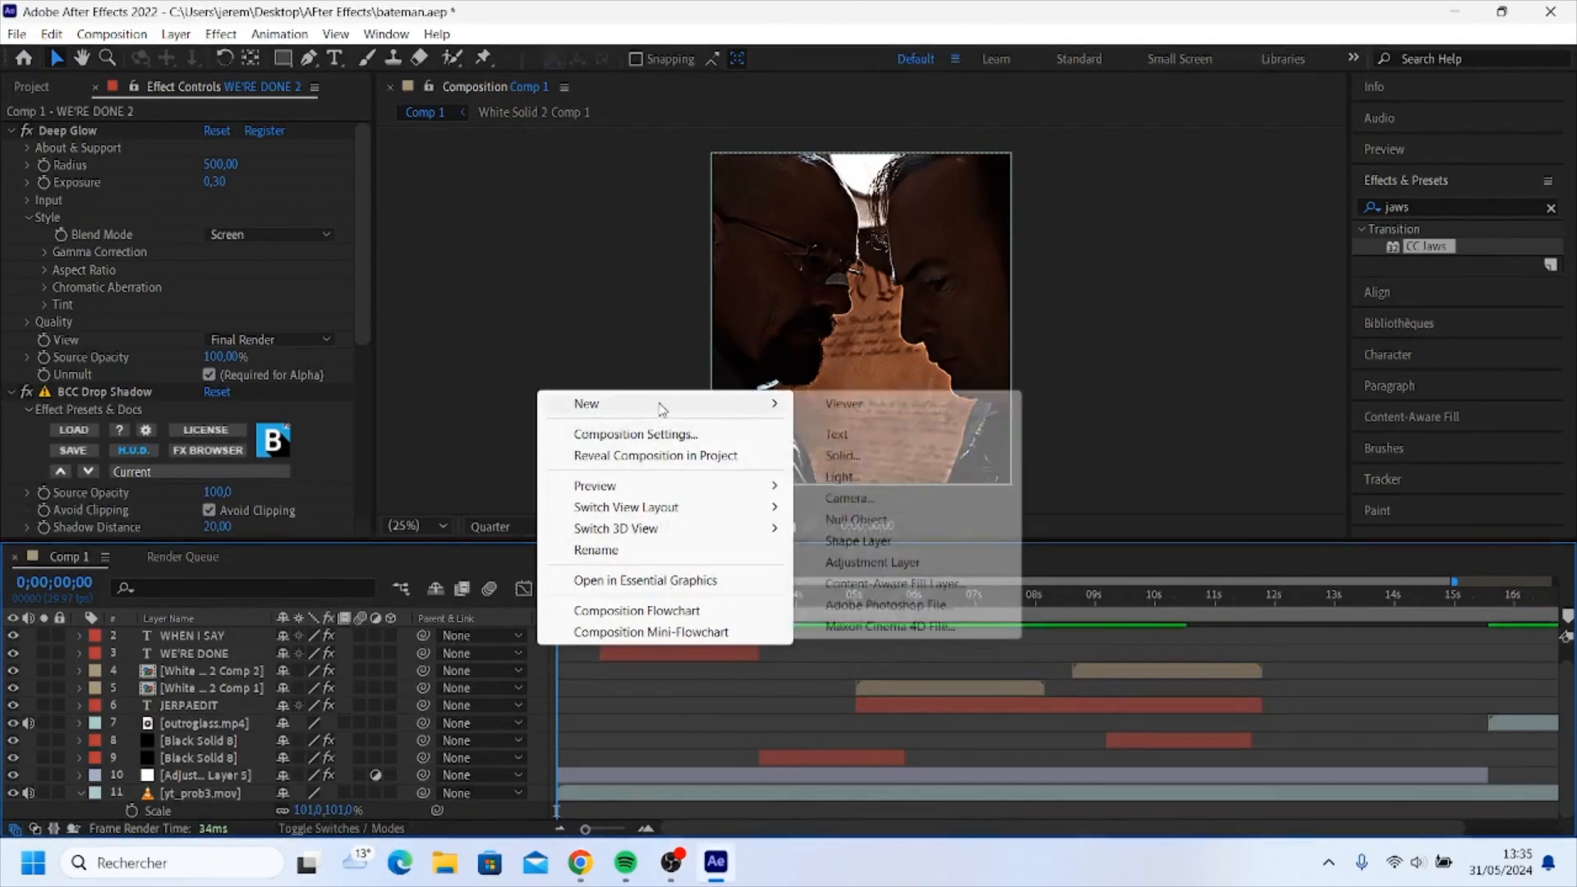
click(855, 520)
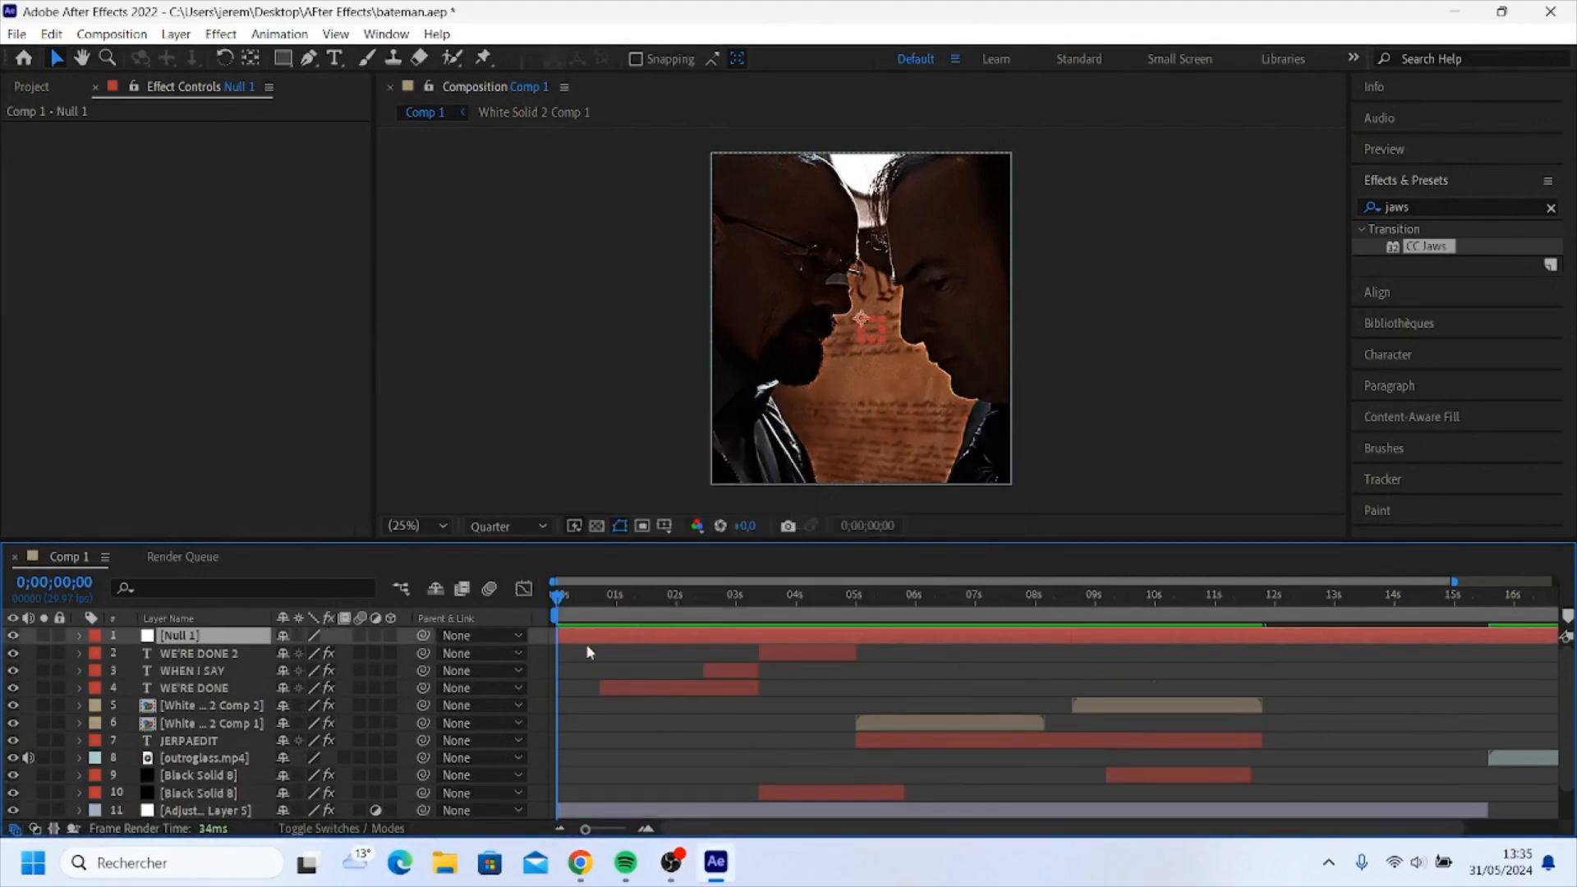
drag(255, 638, 234, 789)
- Parent yt_prob3.mov and both black solids to Null 1, with the null stacked directly above the solids
click(579, 776)
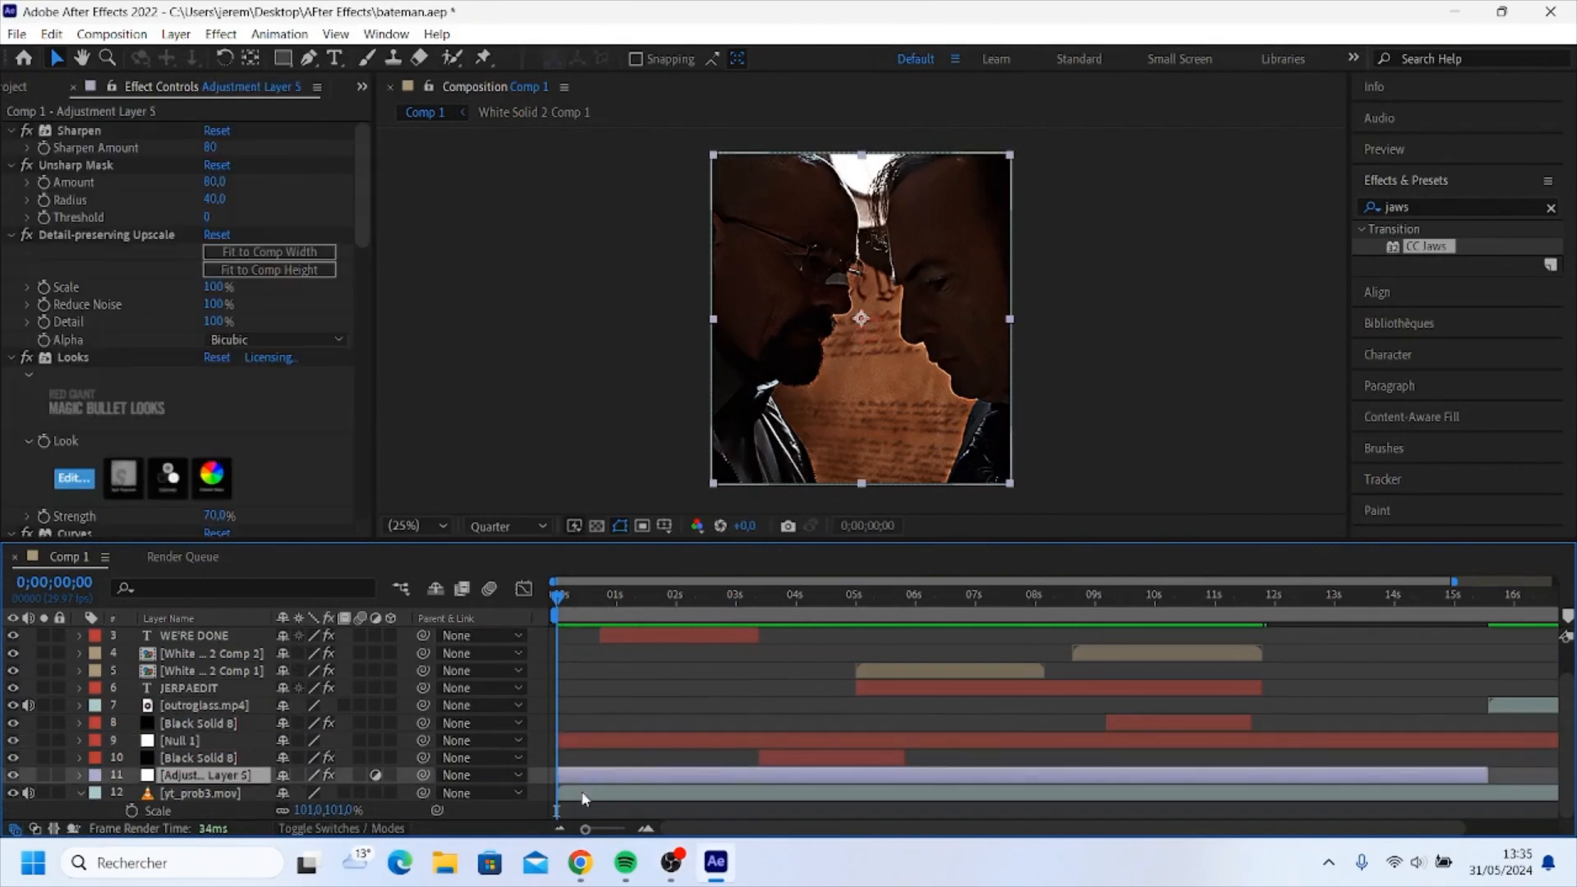
click(584, 796)
drag(422, 793, 197, 740)
click(780, 757)
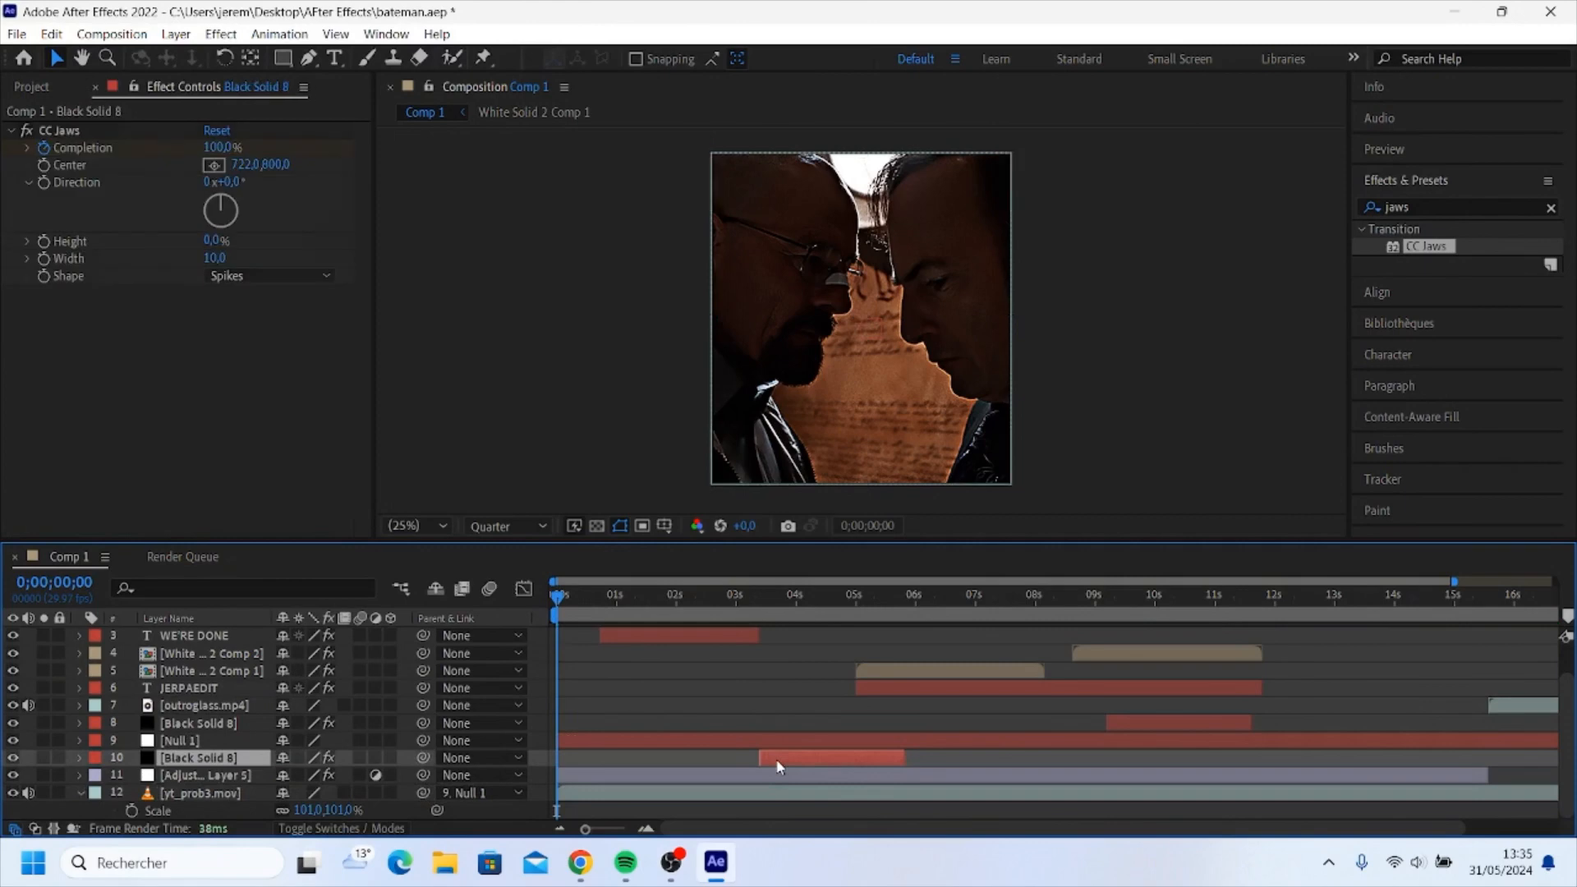
drag(313, 756, 202, 740)
click(1125, 726)
drag(423, 722, 211, 747)
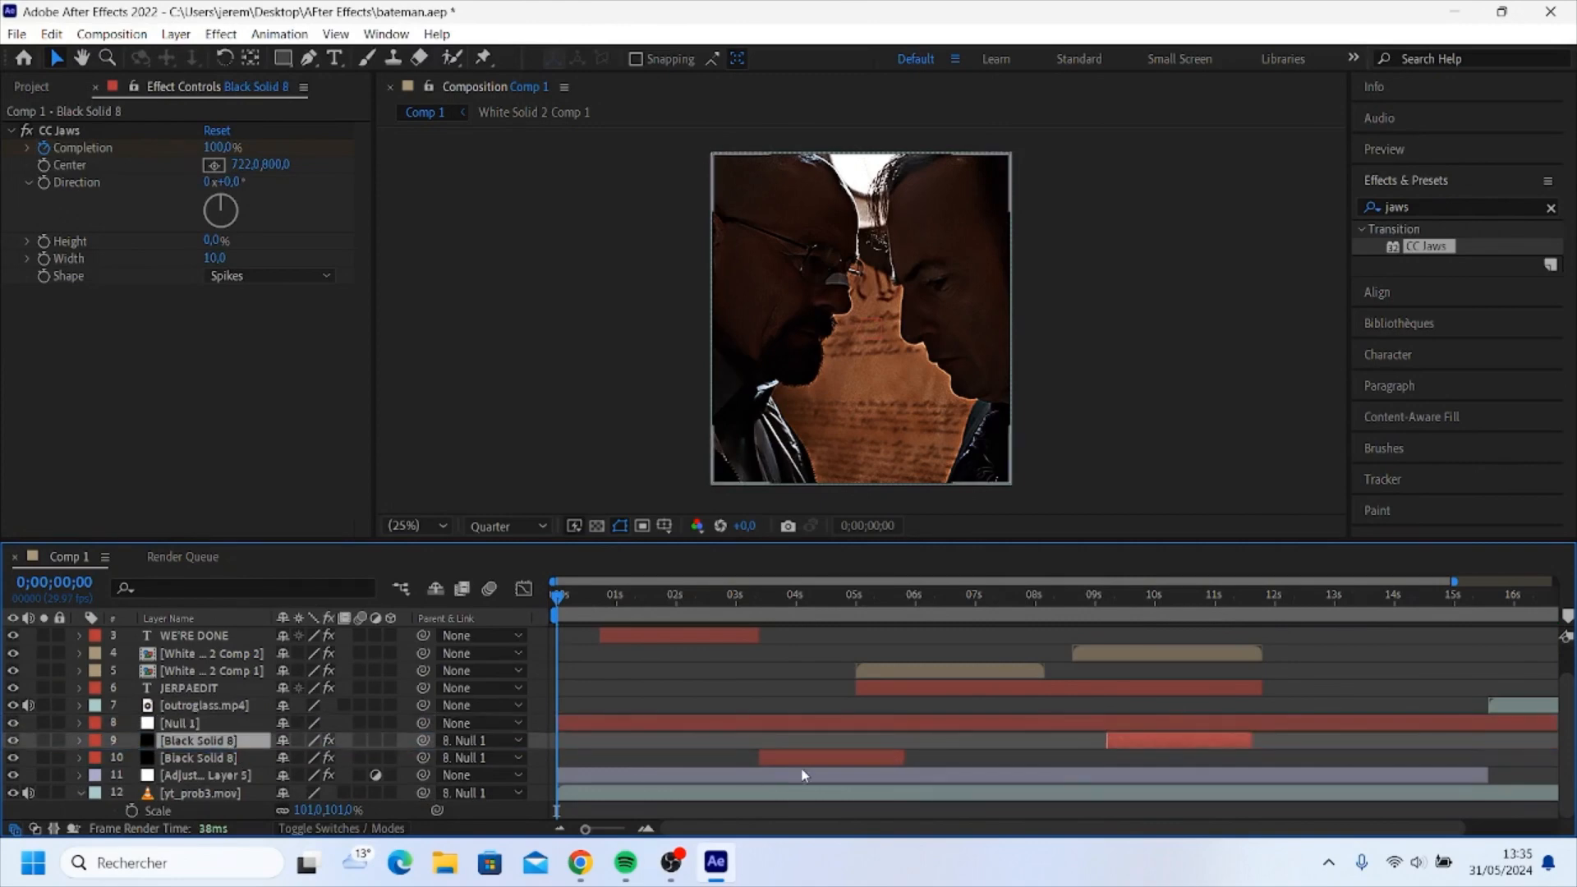
- Keyframe Null 1's Rotation from 0° just after three seconds to 2° at 0;00;04;21
click(715, 723)
key(r)
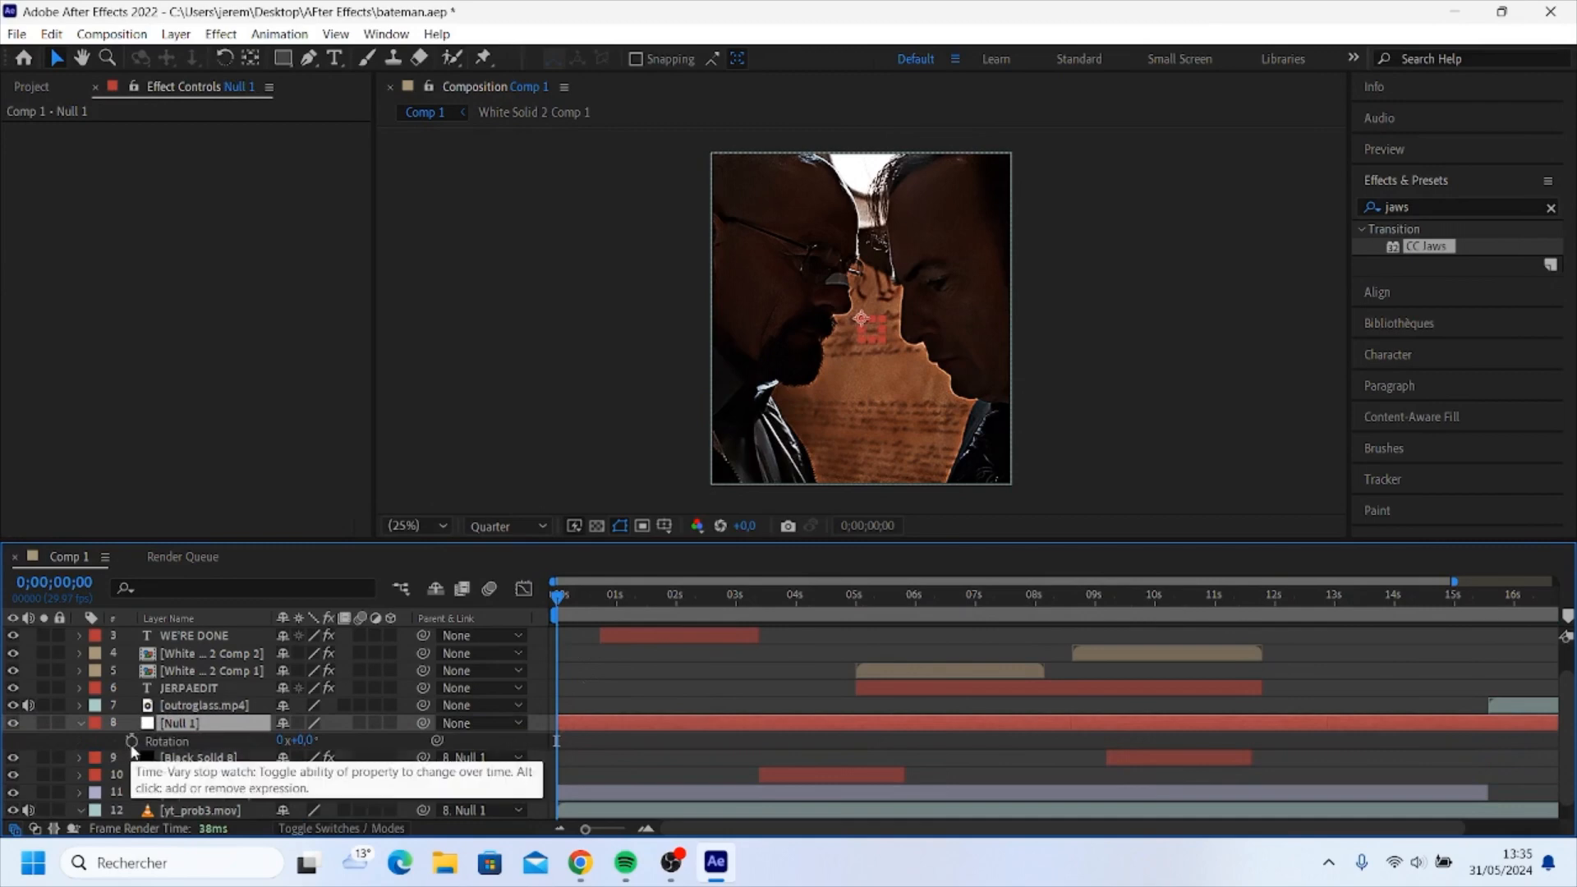
drag(557, 600, 844, 609)
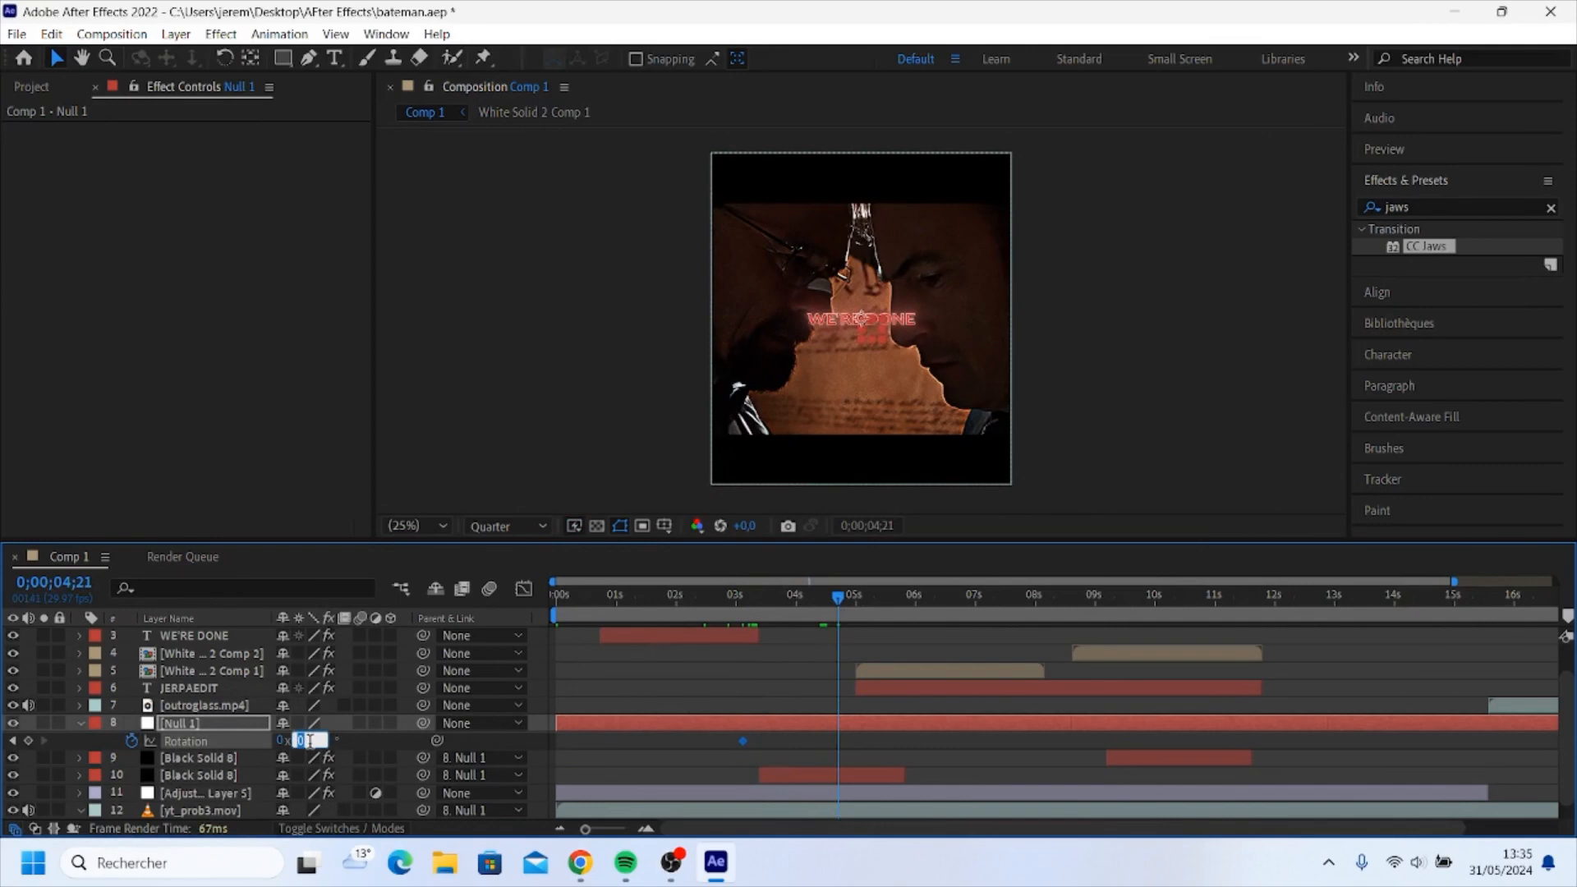
key(Return)
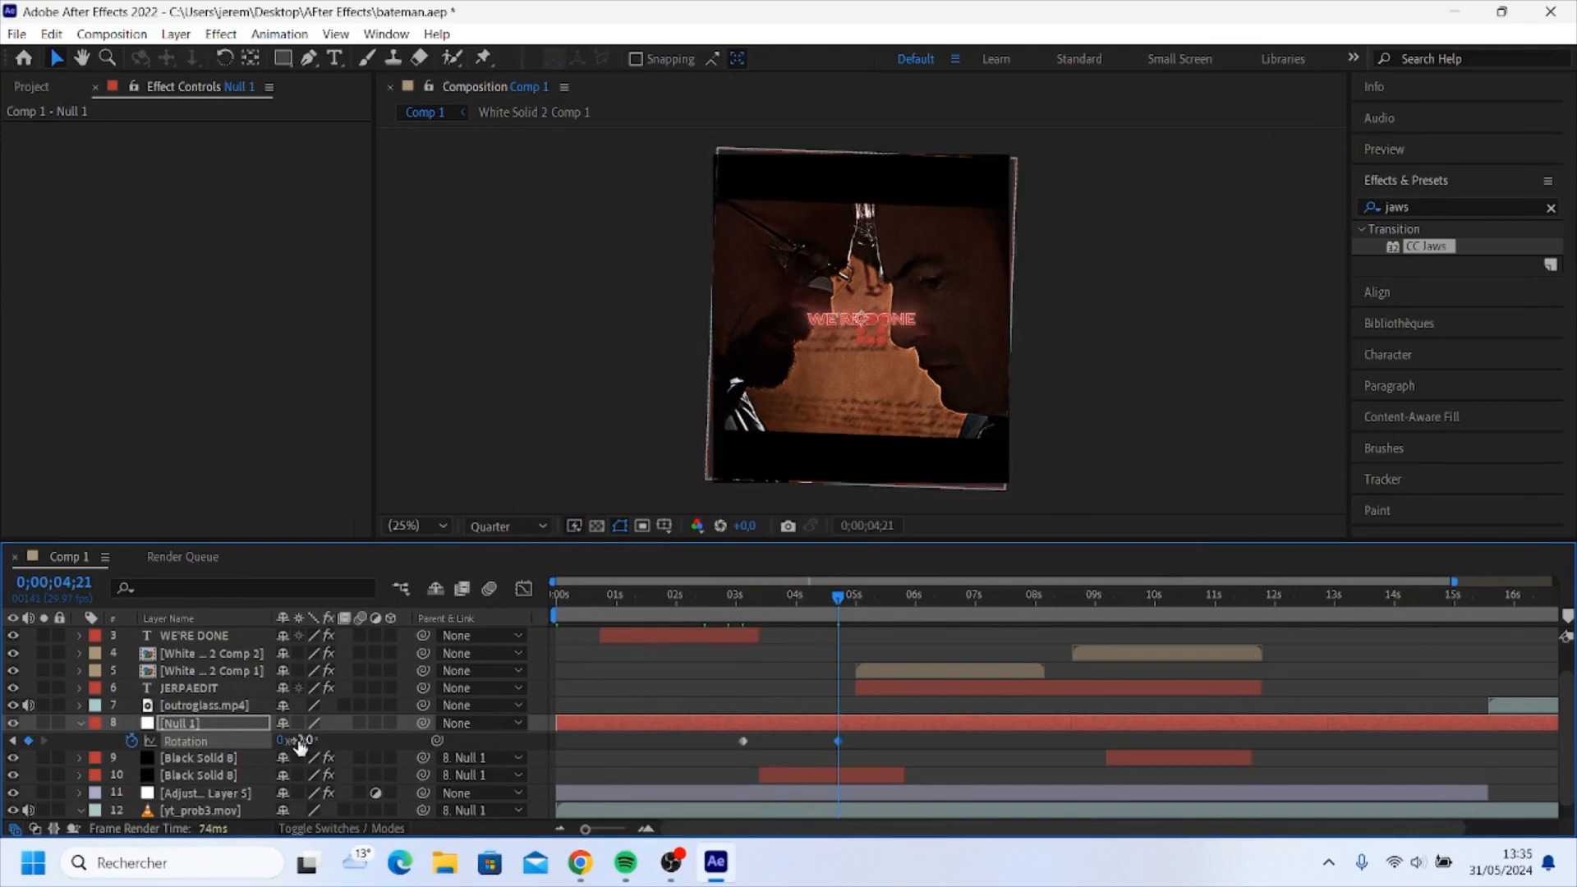
- Add further Rotation keyframes to Null 1 along the rest of the timeline, alternating between -2° and 2°
drag(843, 605, 970, 626)
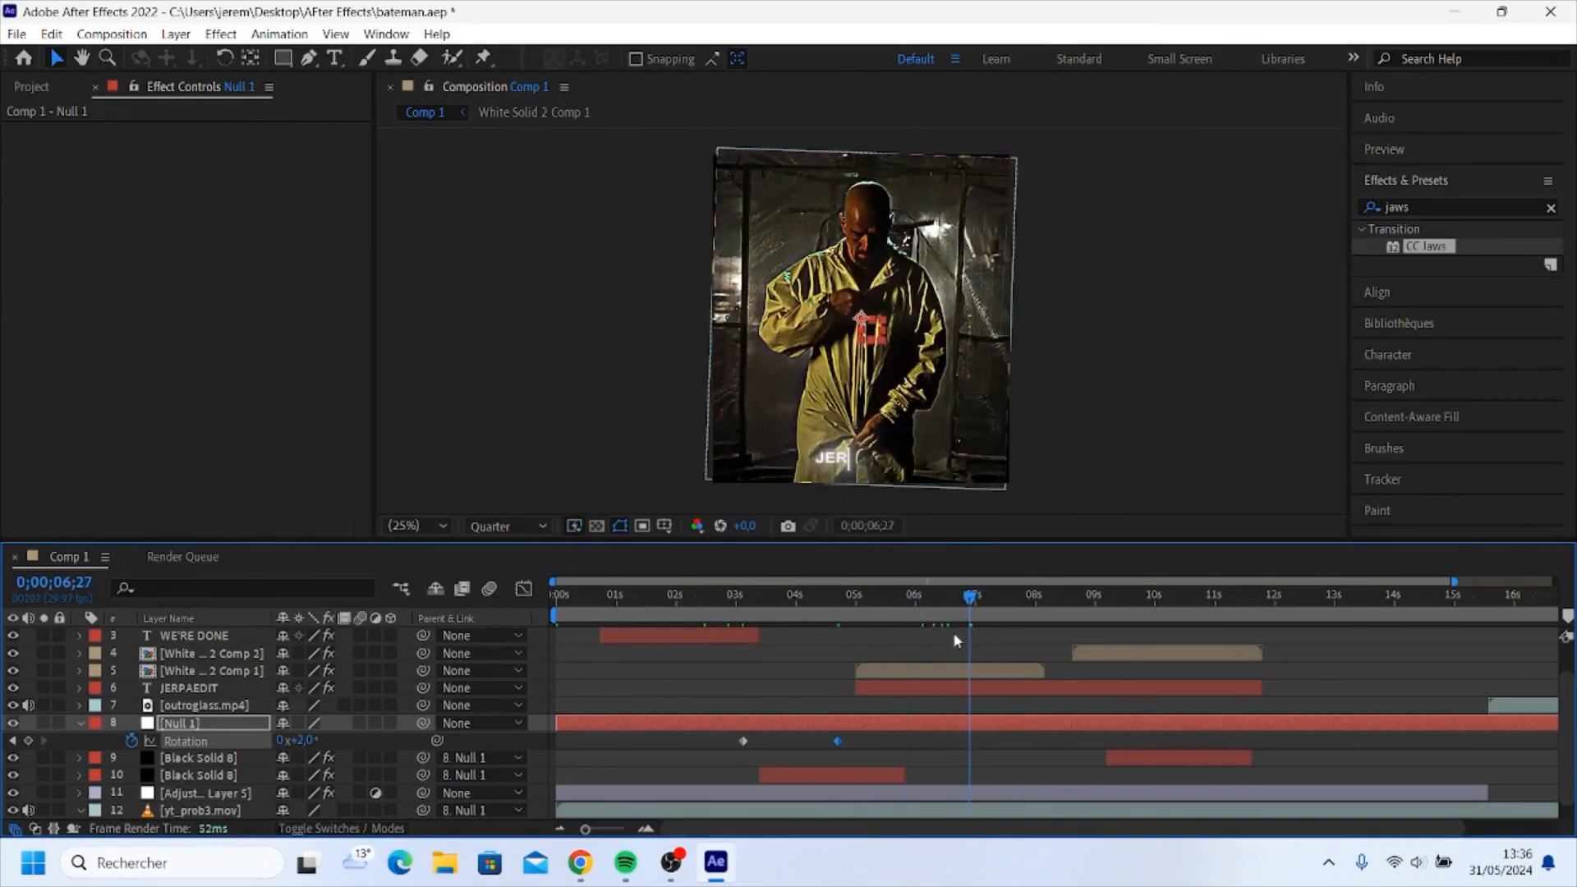
drag(970, 616, 715, 616)
click(305, 740)
text(2)
click(304, 741)
text(-2)
click(304, 741)
text(2)
click(304, 741)
text(-2)
click(303, 742)
- Set the Scale of both black solids to 104% to cover the edges exposed by the rotation
click(972, 707)
scroll(970, 707, up, 2)
scroll(969, 707, down, 1)
click(968, 707)
click(943, 792)
scroll(942, 743, down, 1)
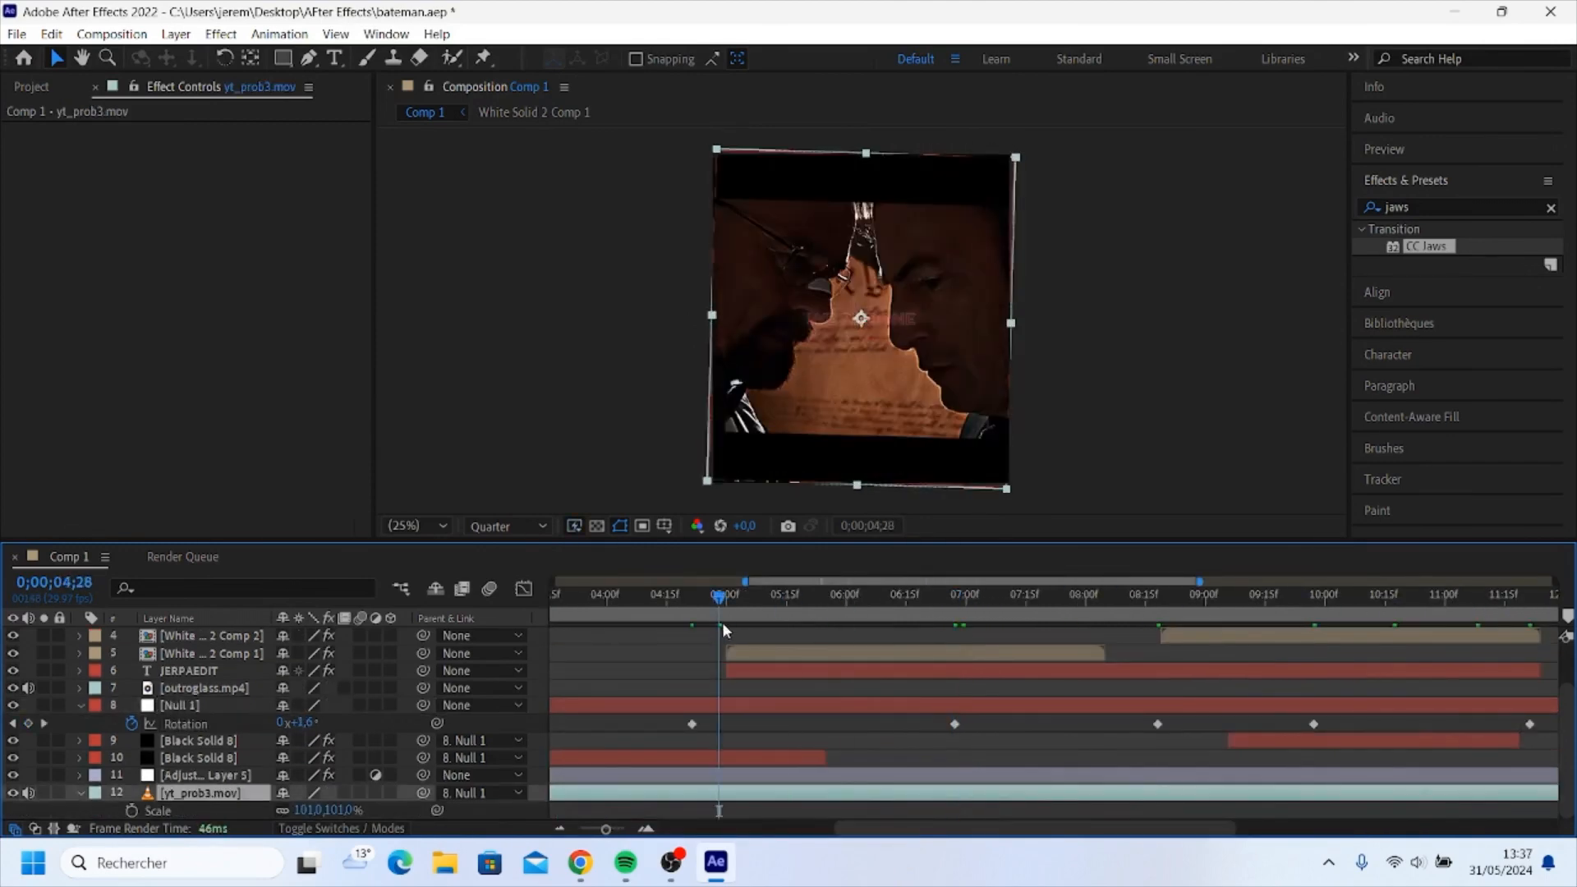
click(795, 758)
ctrl+click(860, 792)
ctrl+click(1232, 742)
key(s)
drag(310, 757, 314, 757)
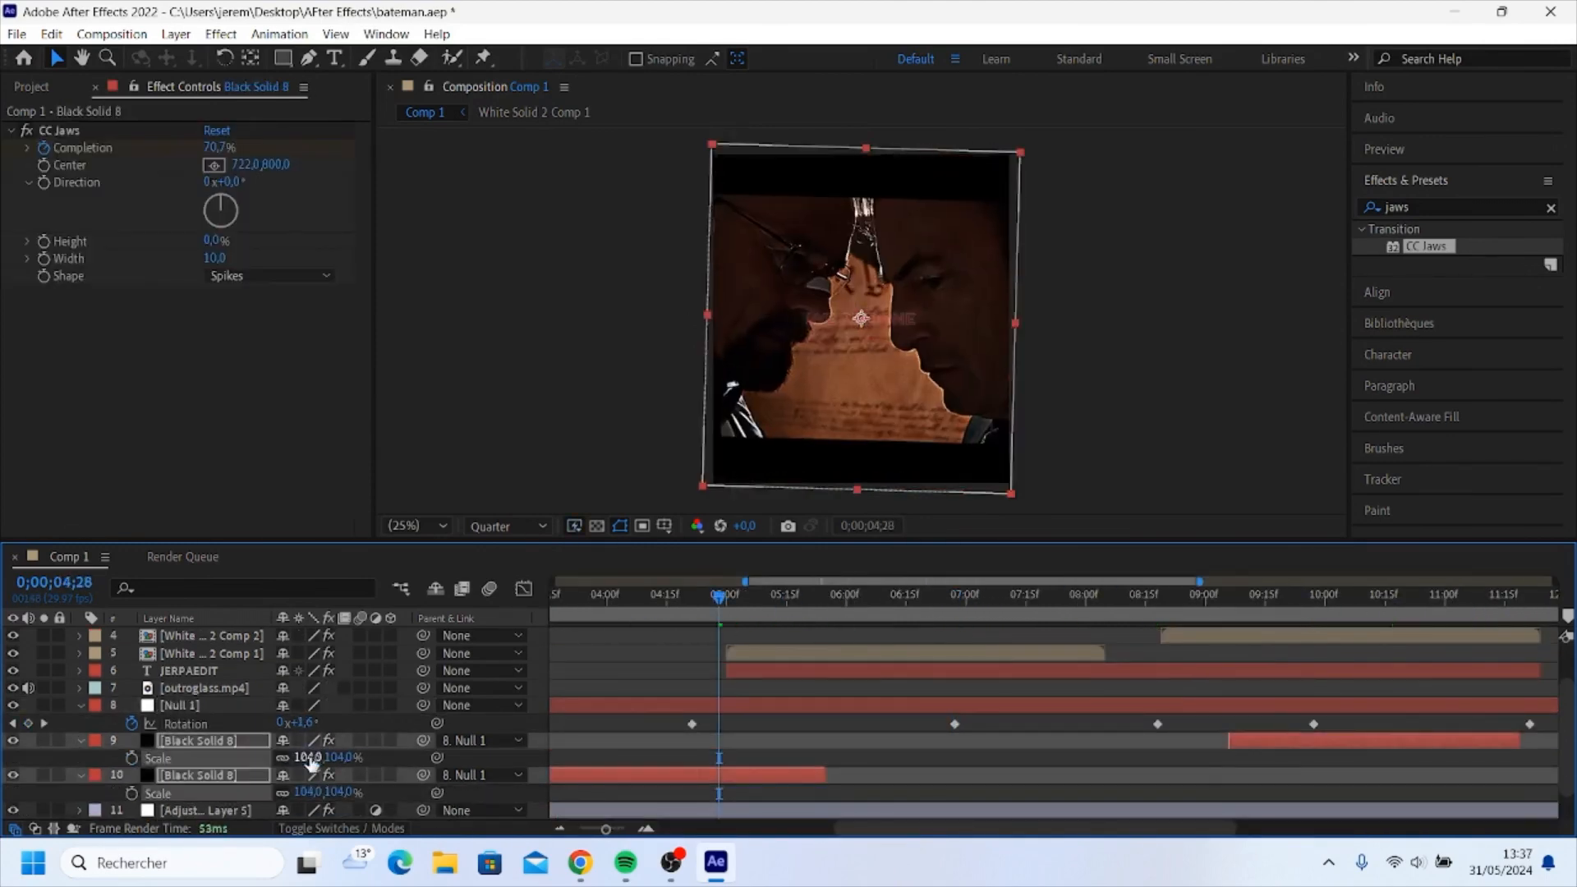
- Examine the edges of the tilted black bars up close in the composition view at 0;00;04;21
scroll(616, 236, up, 5)
click(691, 597)
scroll(723, 639, down, 1)
scroll(657, 240, up, 2)
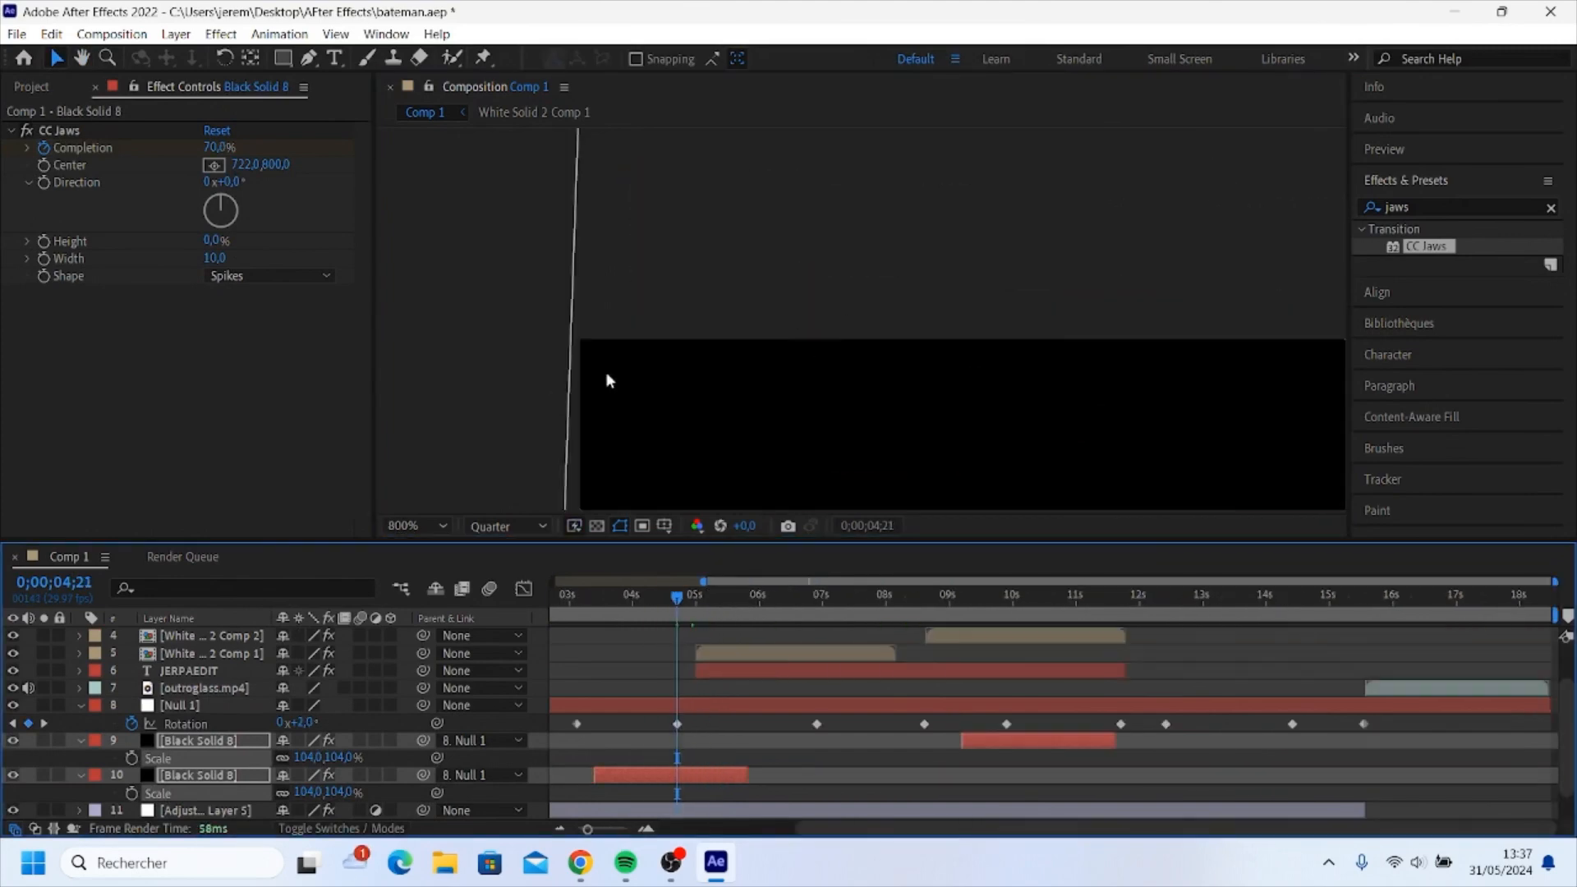
scroll(965, 371, down, 7)
drag(1092, 384, 1078, 148)
scroll(953, 296, up, 5)
scroll(1042, 356, down, 5)
scroll(1183, 354, up, 7)
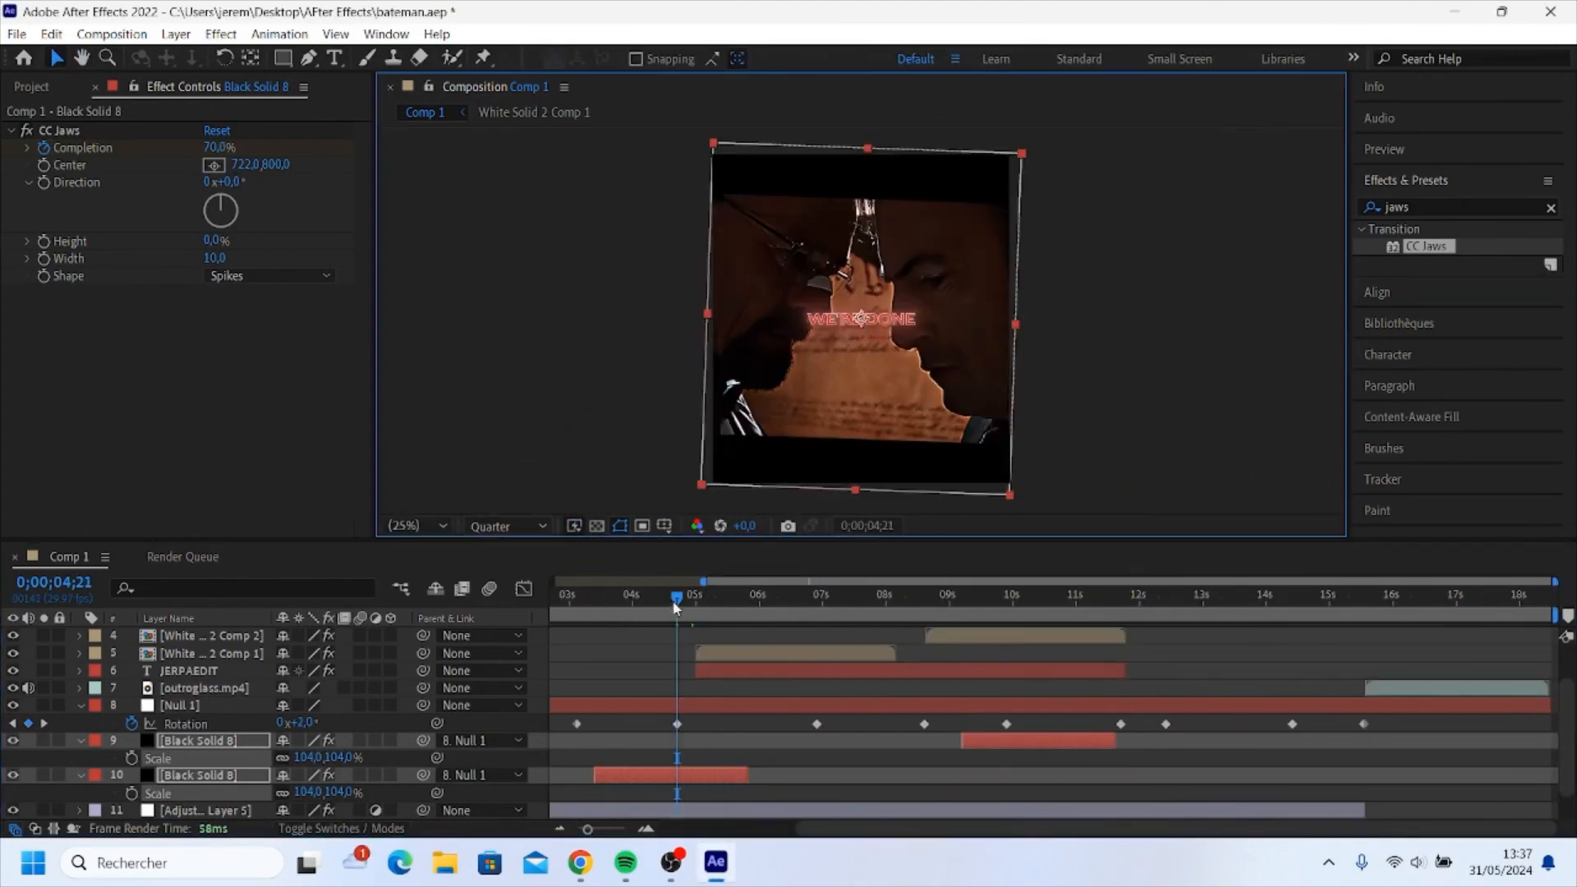